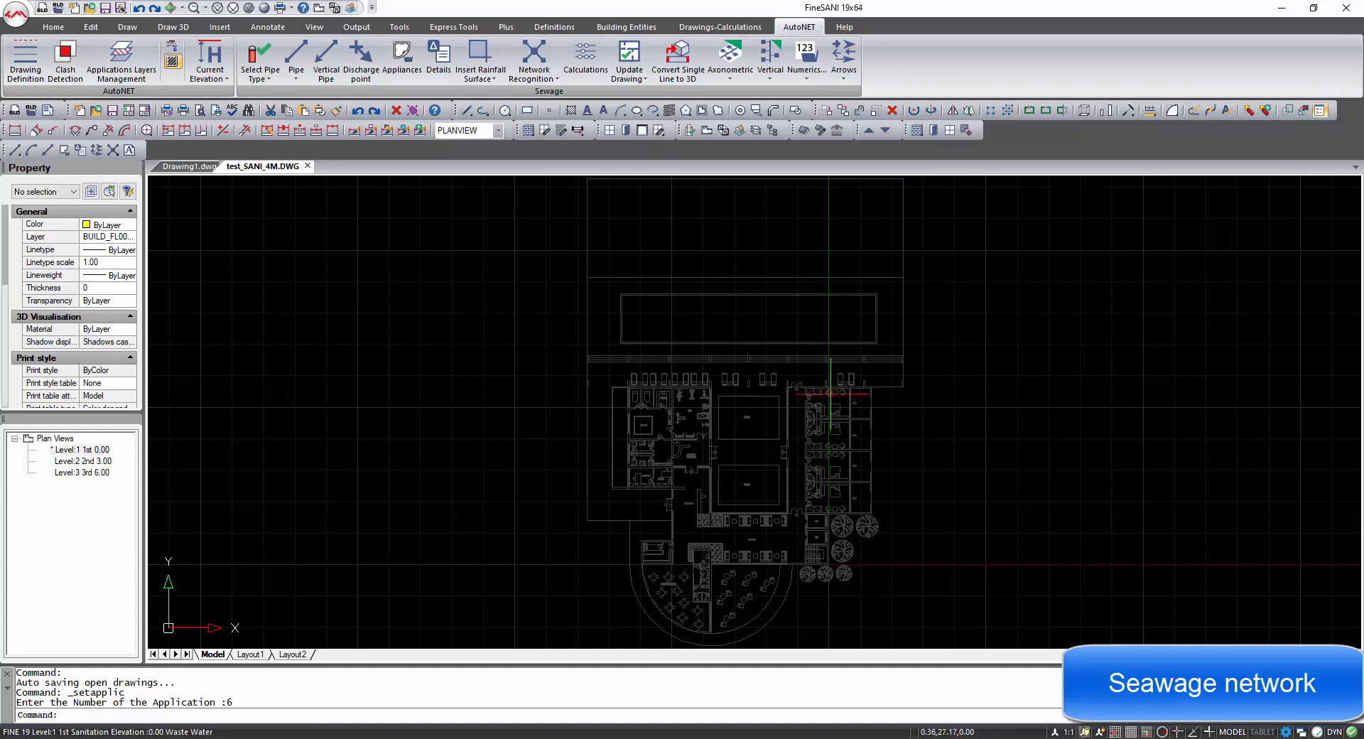
Insert a WC appliance onto the toilet in the upper guest bathroom.
{"action": "scroll", "coordinate": [830, 413], "scroll_direction": "up", "scroll_amount": 5}
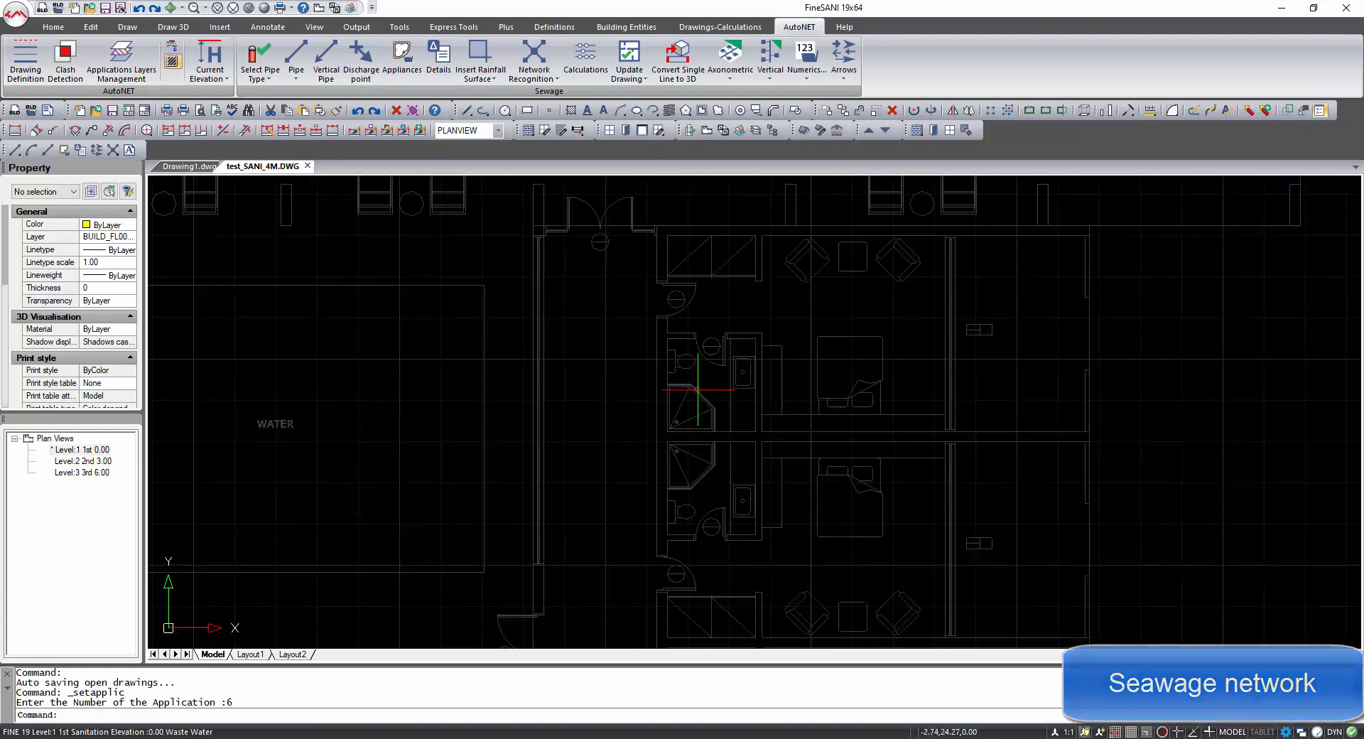
{"action": "scroll", "coordinate": [700, 383], "scroll_direction": "up", "scroll_amount": 2}
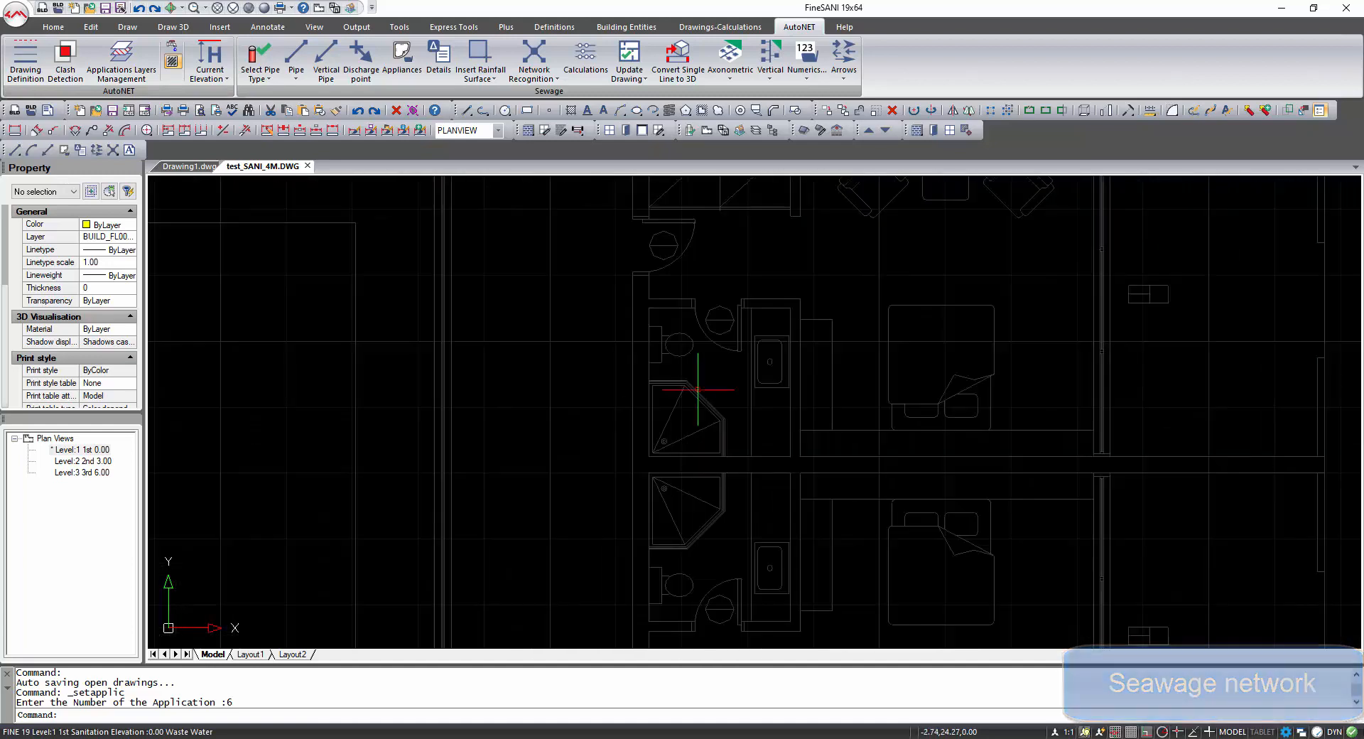
{"action": "left_click", "coordinate": [402, 55]}
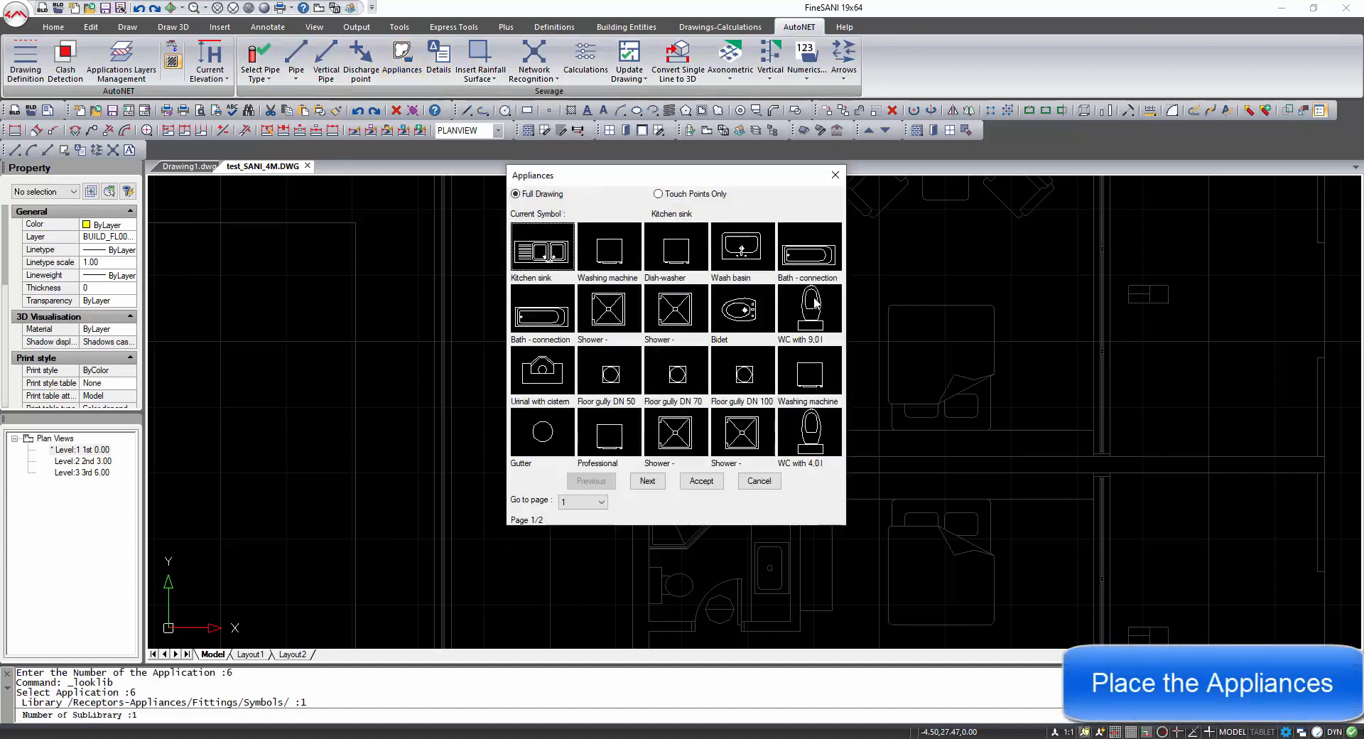
{"action": "left_click", "coordinate": [701, 481]}
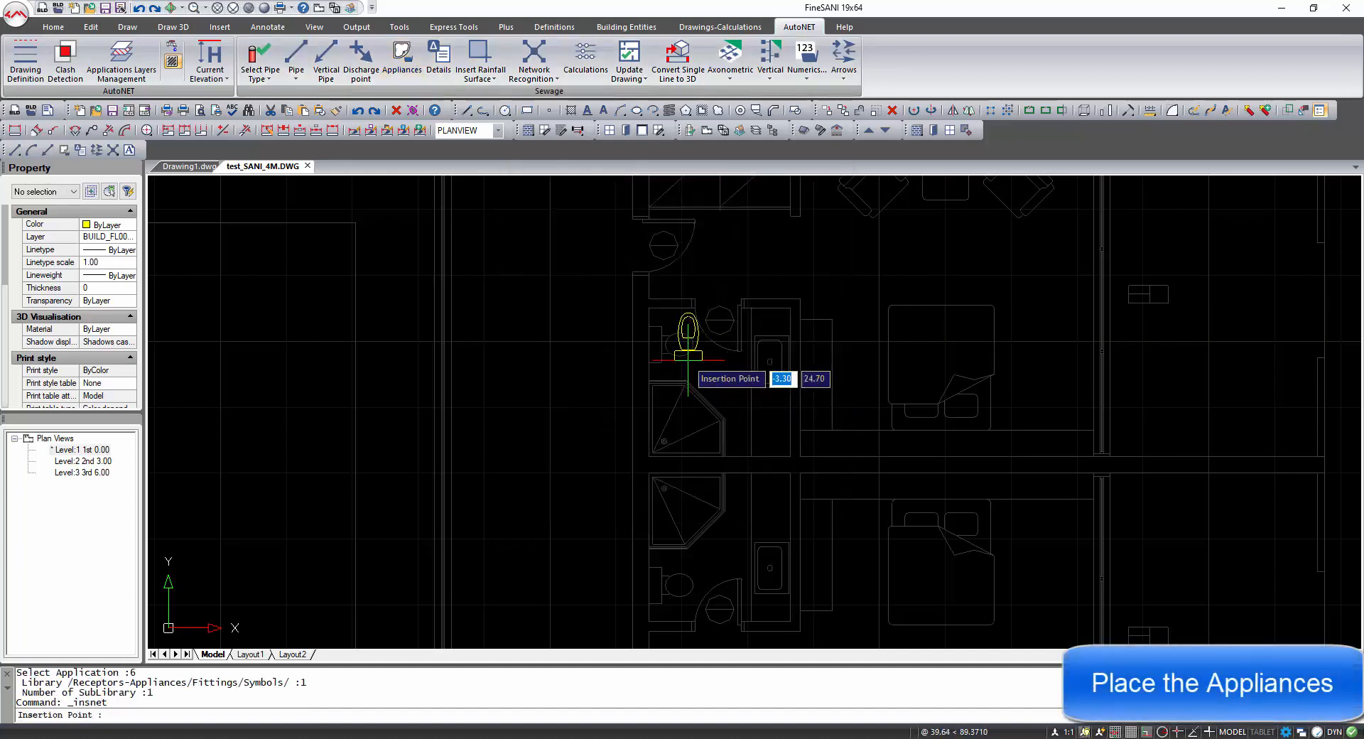
{"action": "left_click", "coordinate": [653, 338]}
{"action": "left_click", "coordinate": [653, 367]}
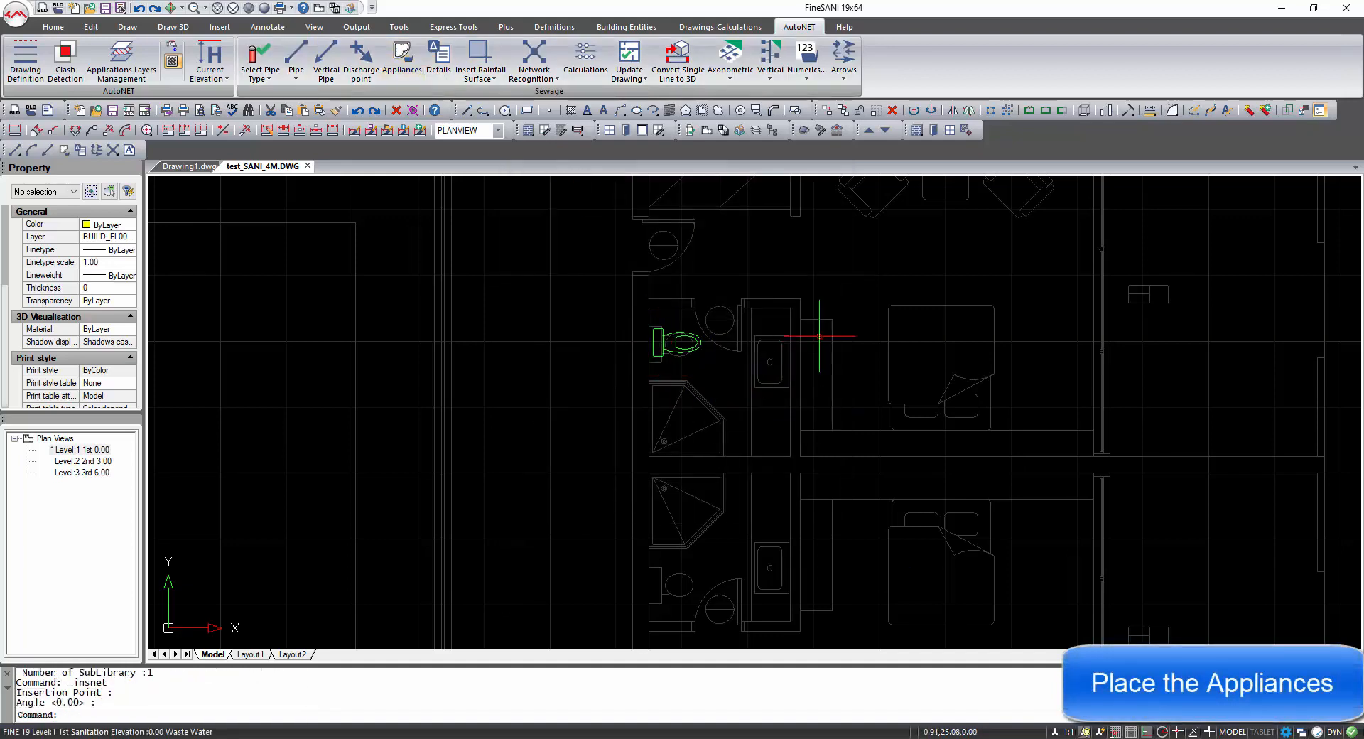
Insert a wash basin appliance onto the basin beside the WC, rotated to face the room.
{"action": "left_click", "coordinate": [561, 131]}
{"action": "left_click", "coordinate": [714, 481]}
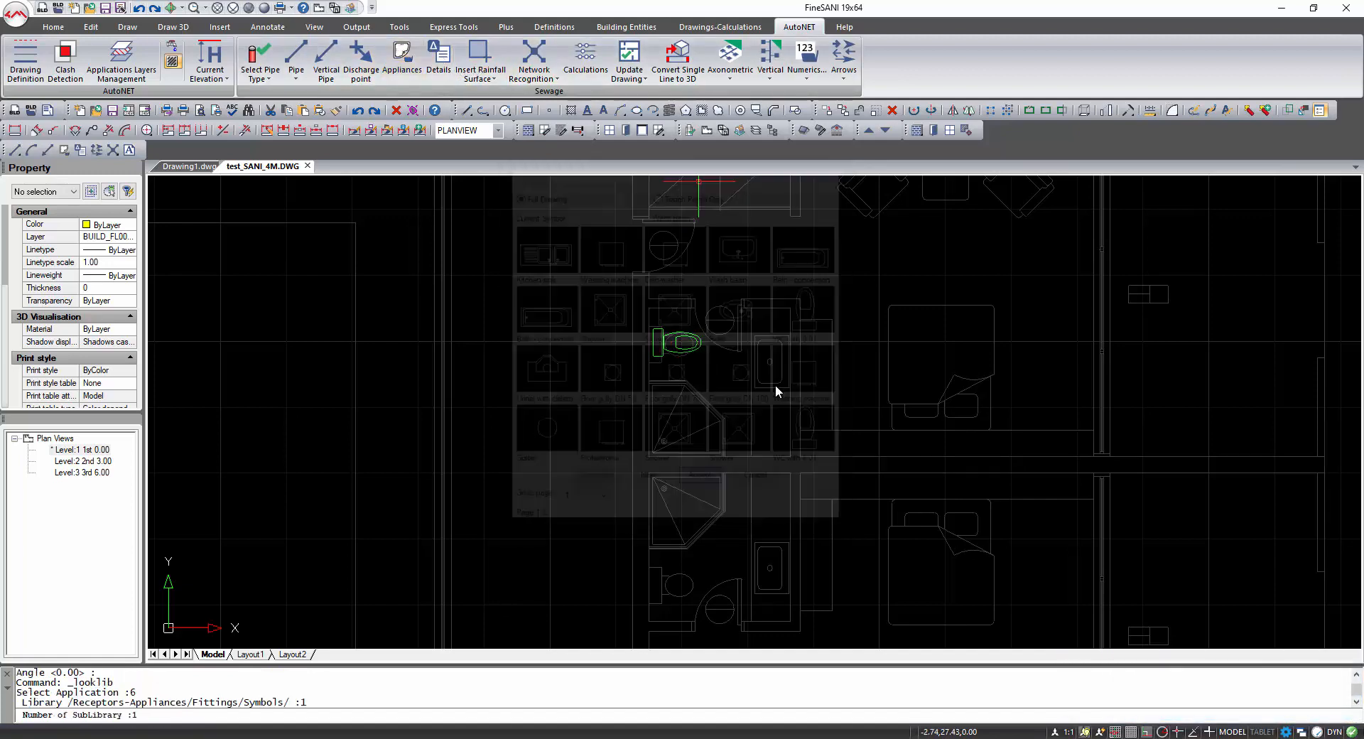
{"action": "left_click", "coordinate": [782, 363]}
{"action": "left_click", "coordinate": [792, 287]}
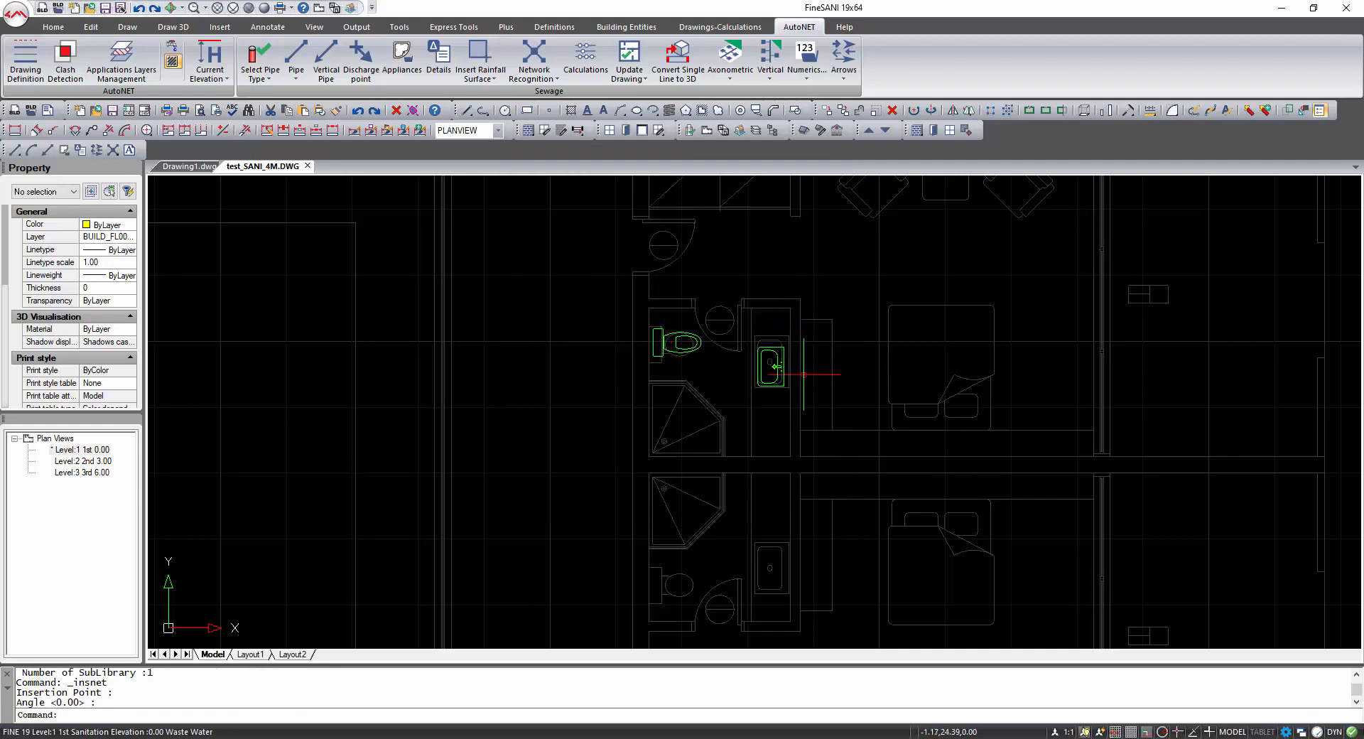
Insert a shower appliance into the shower tray below the WC.
{"action": "left_click", "coordinate": [402, 55]}
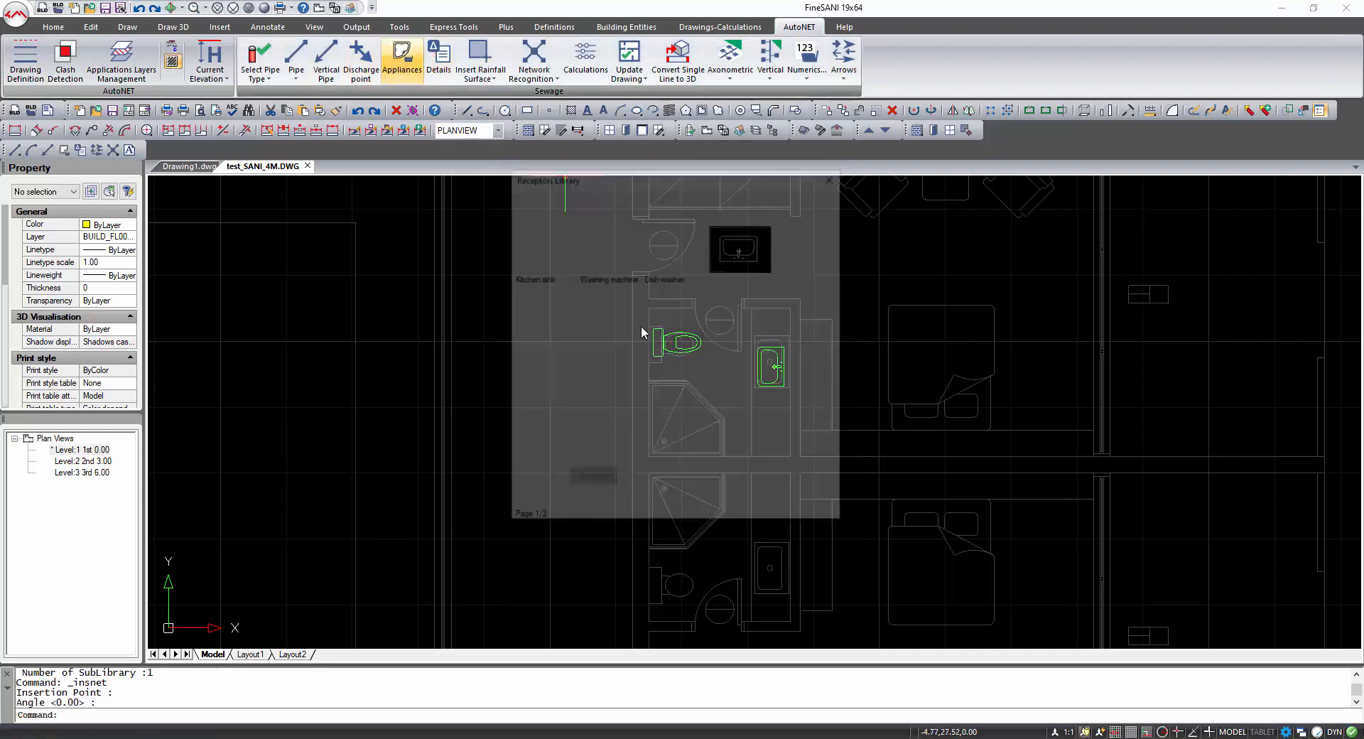
{"action": "left_click", "coordinate": [613, 307]}
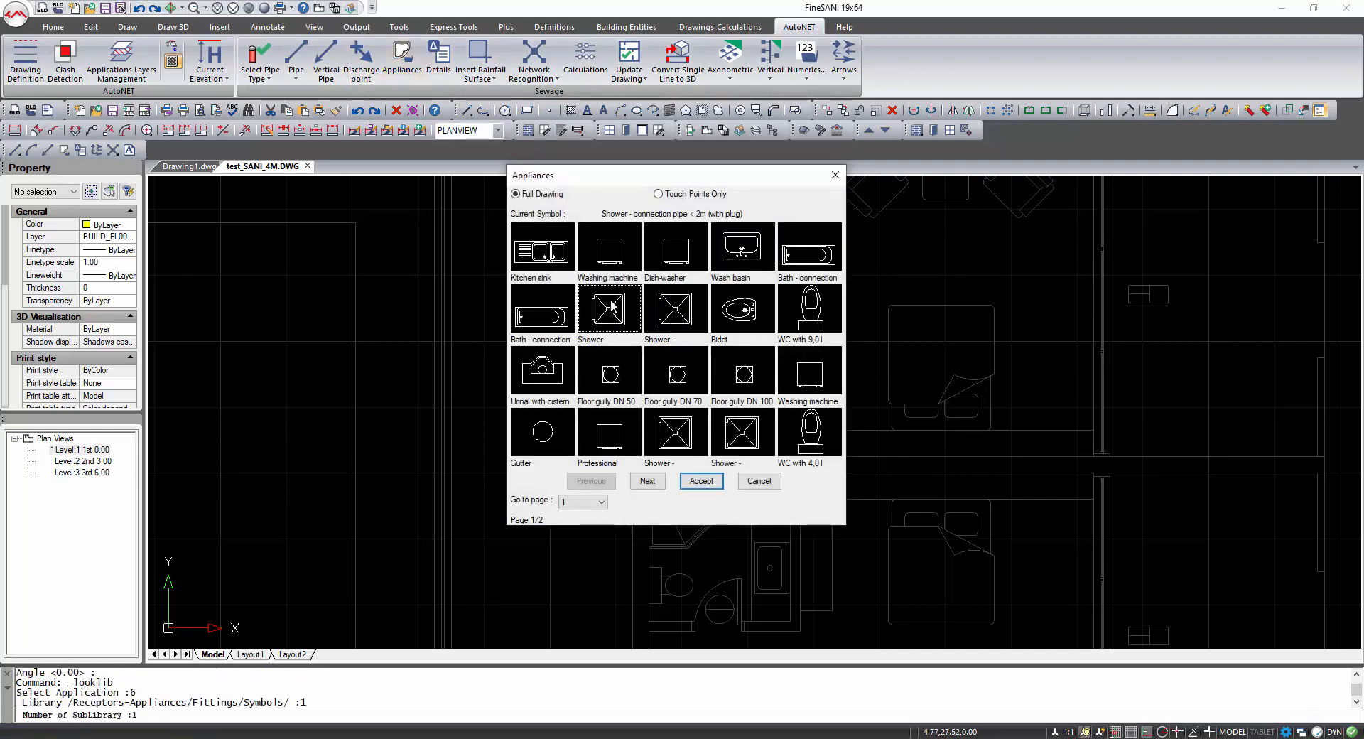
{"action": "left_click", "coordinate": [701, 481]}
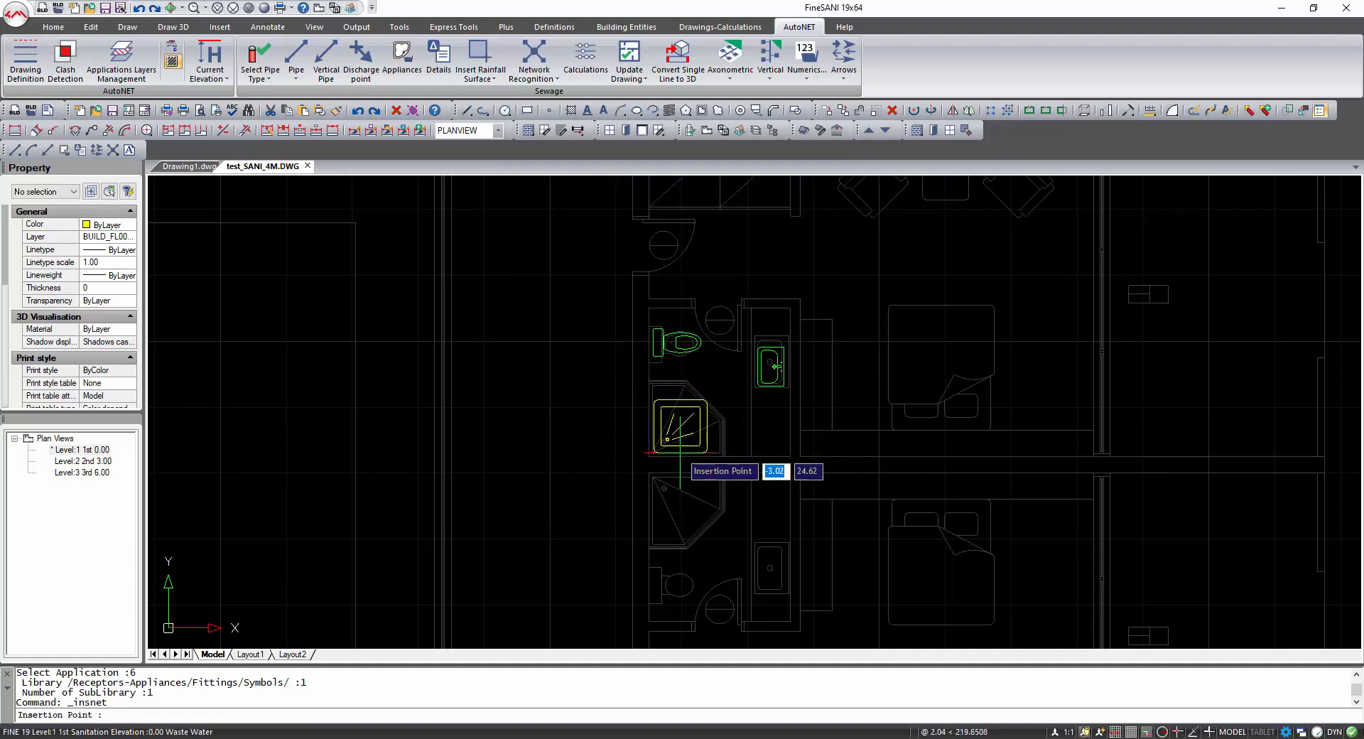
{"action": "left_click", "coordinate": [723, 451]}
{"action": "key", "text": "Return"}
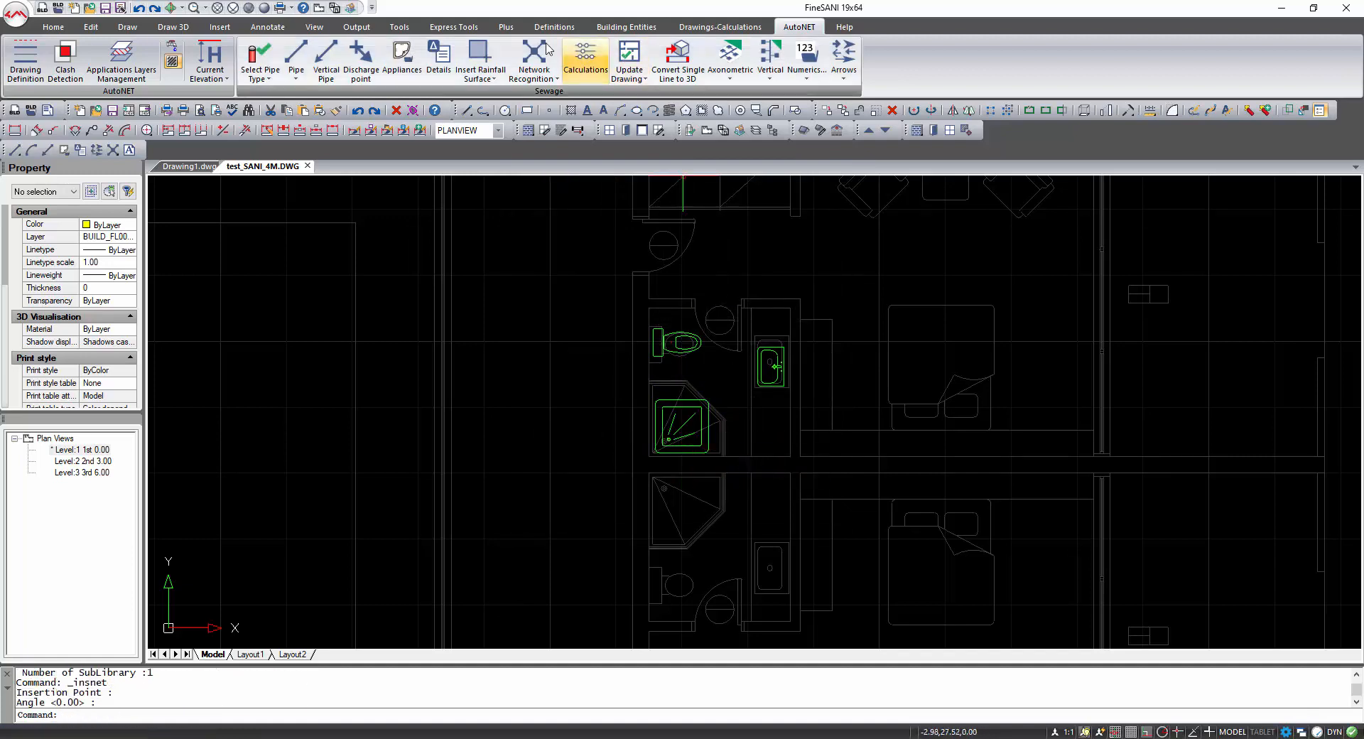
Insert a Floor gully DN 70 between the WC and the wash basin.
{"action": "left_click", "coordinate": [401, 60]}
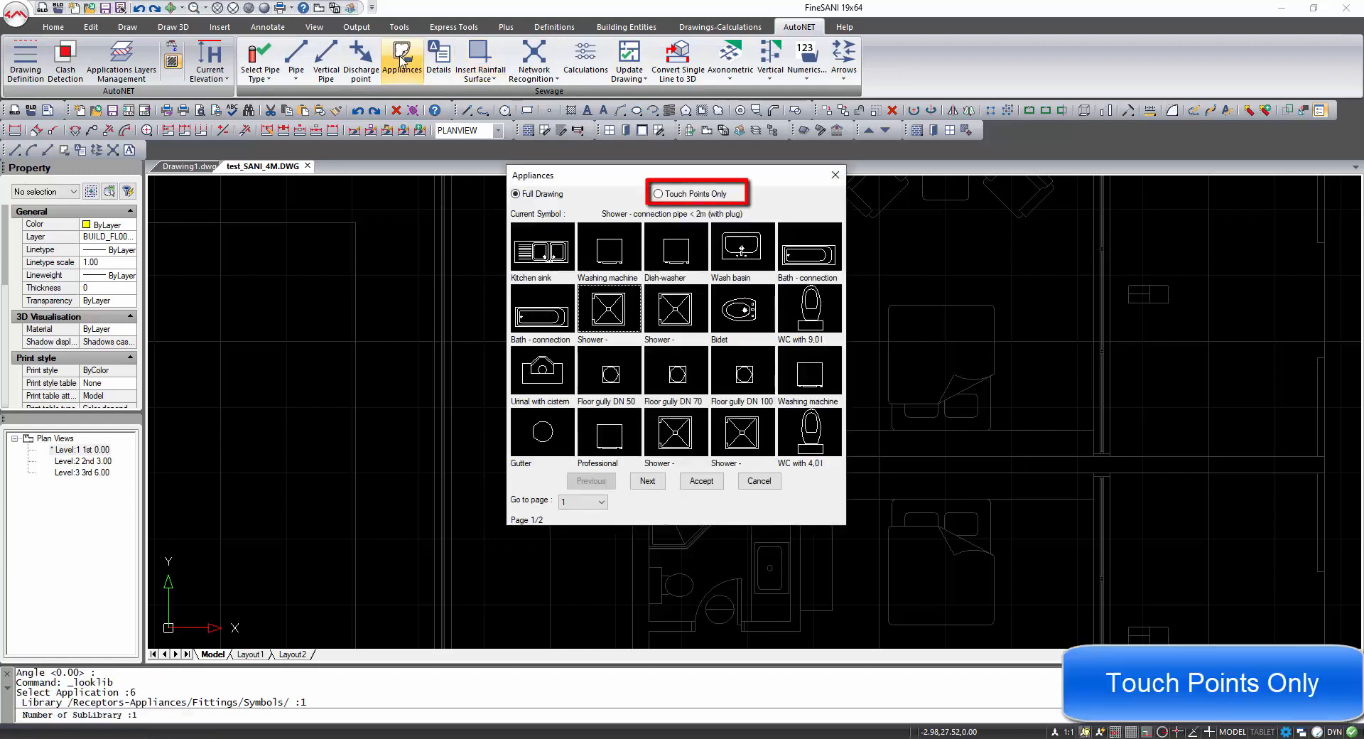
{"action": "left_click", "coordinate": [676, 387]}
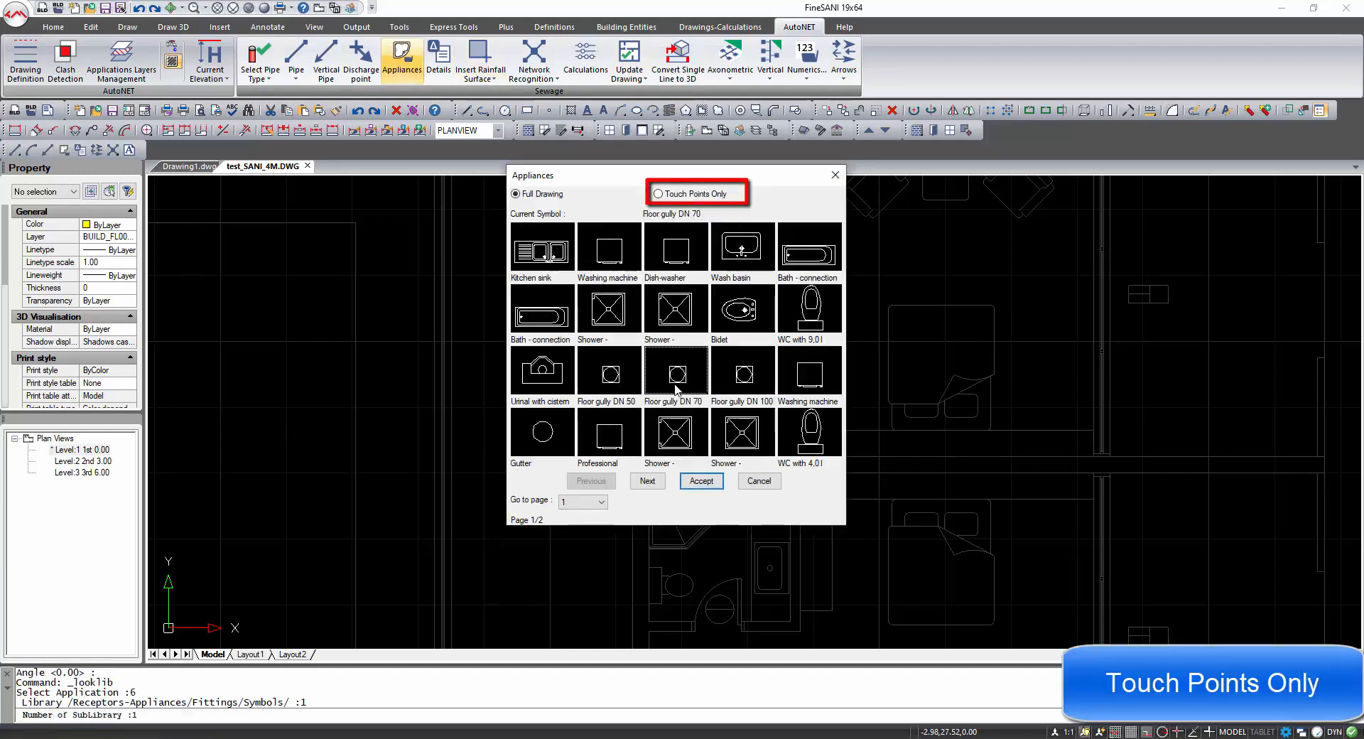
{"action": "left_click", "coordinate": [701, 481]}
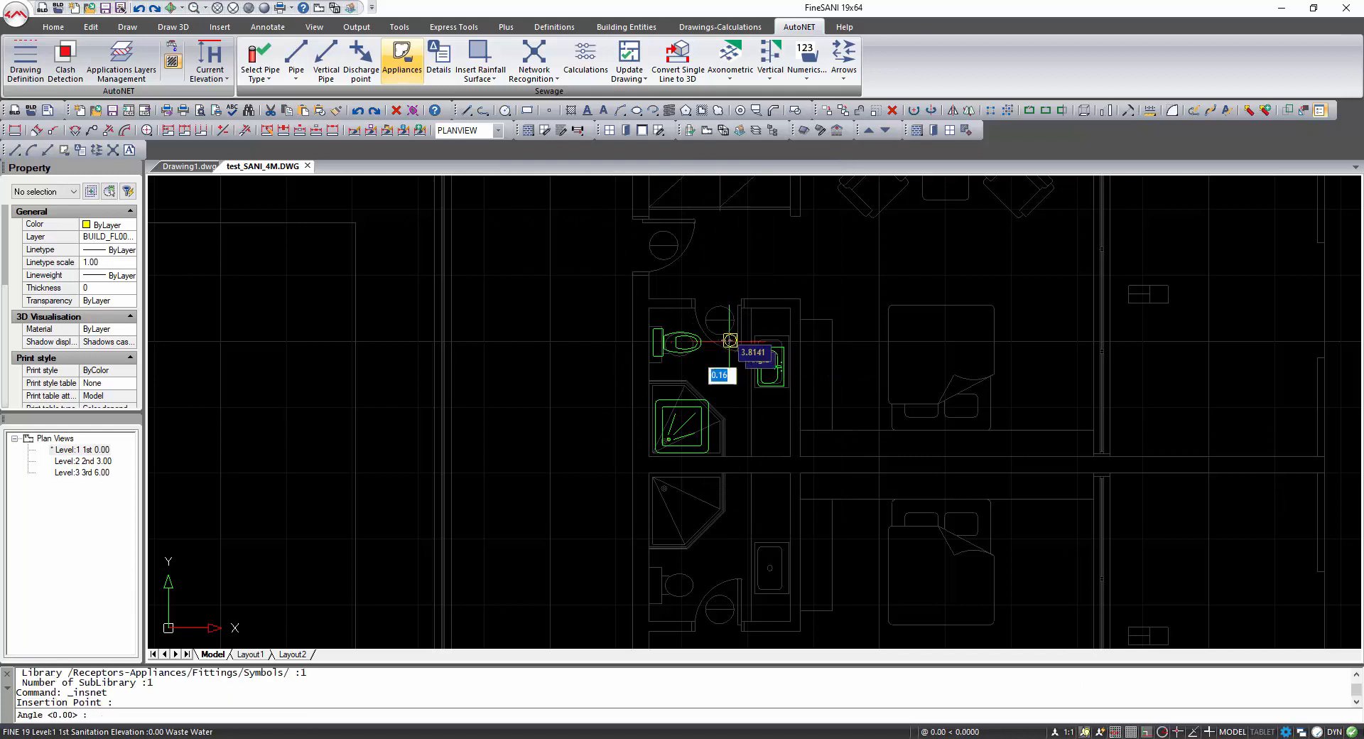
{"action": "left_click", "coordinate": [855, 344]}
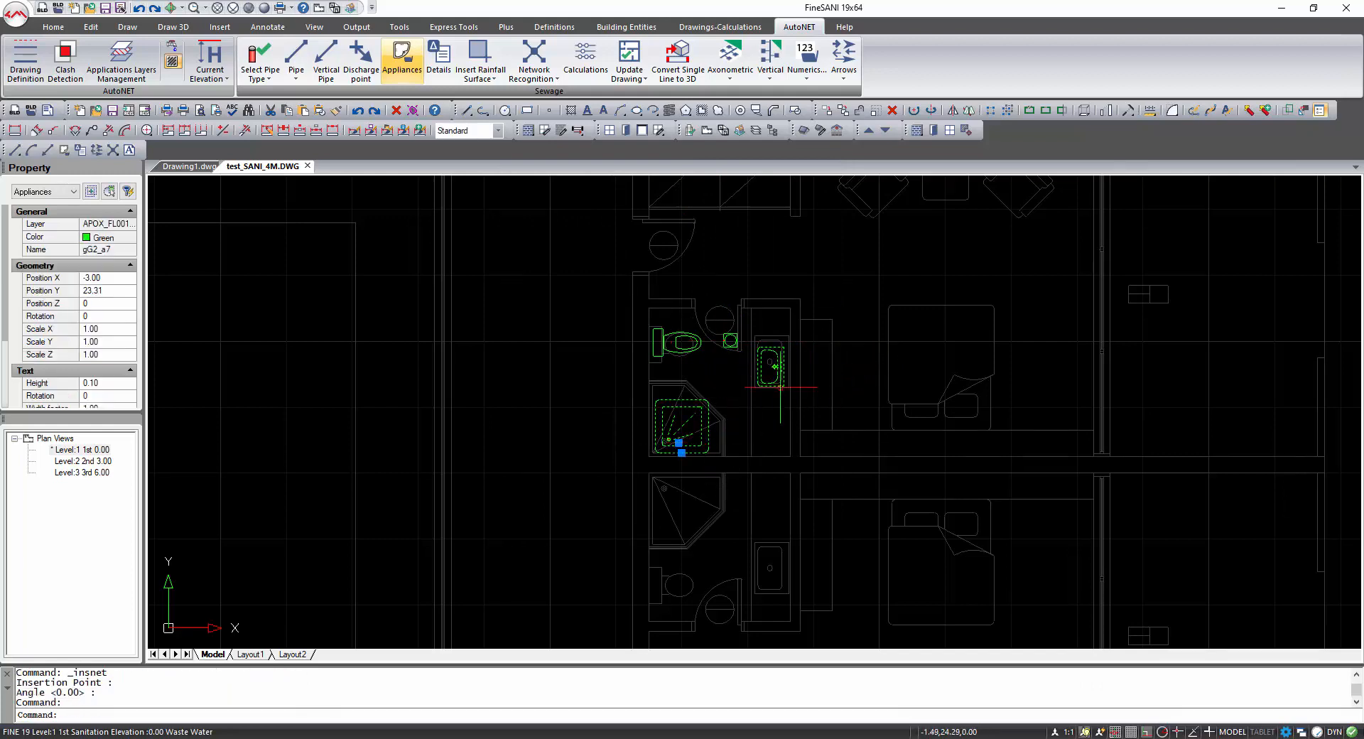
Mirror the four bathroom appliances across the dividing wall into the lower bathroom, keeping the originals.
{"action": "left_click", "coordinate": [773, 386]}
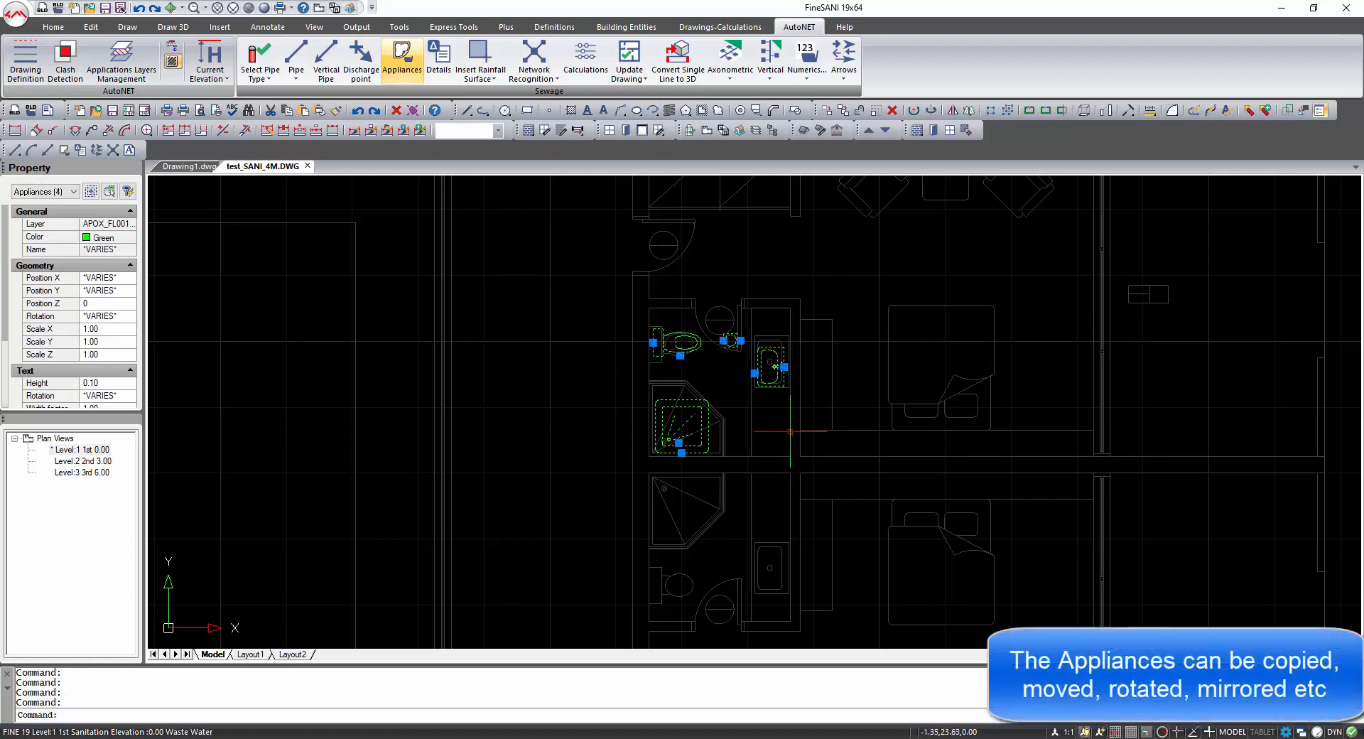
{"action": "type", "text": "i"}
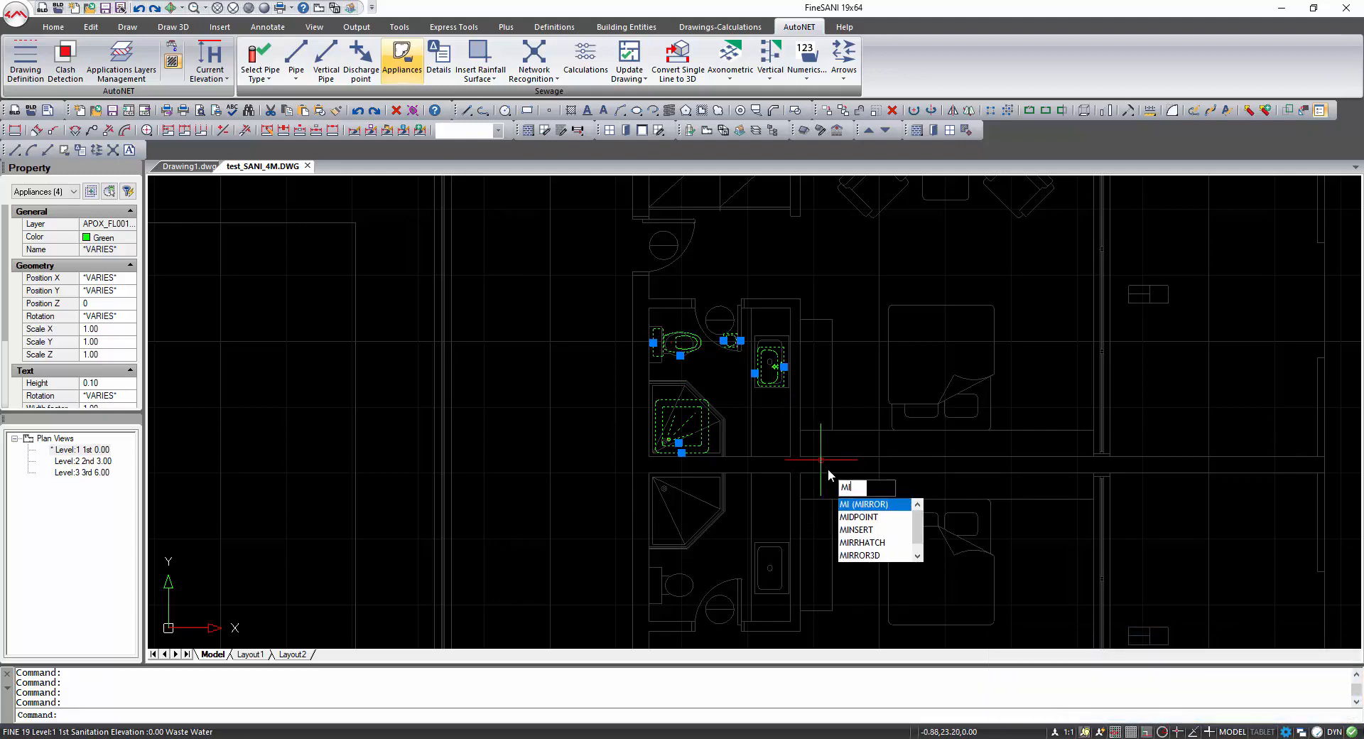
{"action": "key", "text": "Return"}
{"action": "left_click", "coordinate": [647, 463]}
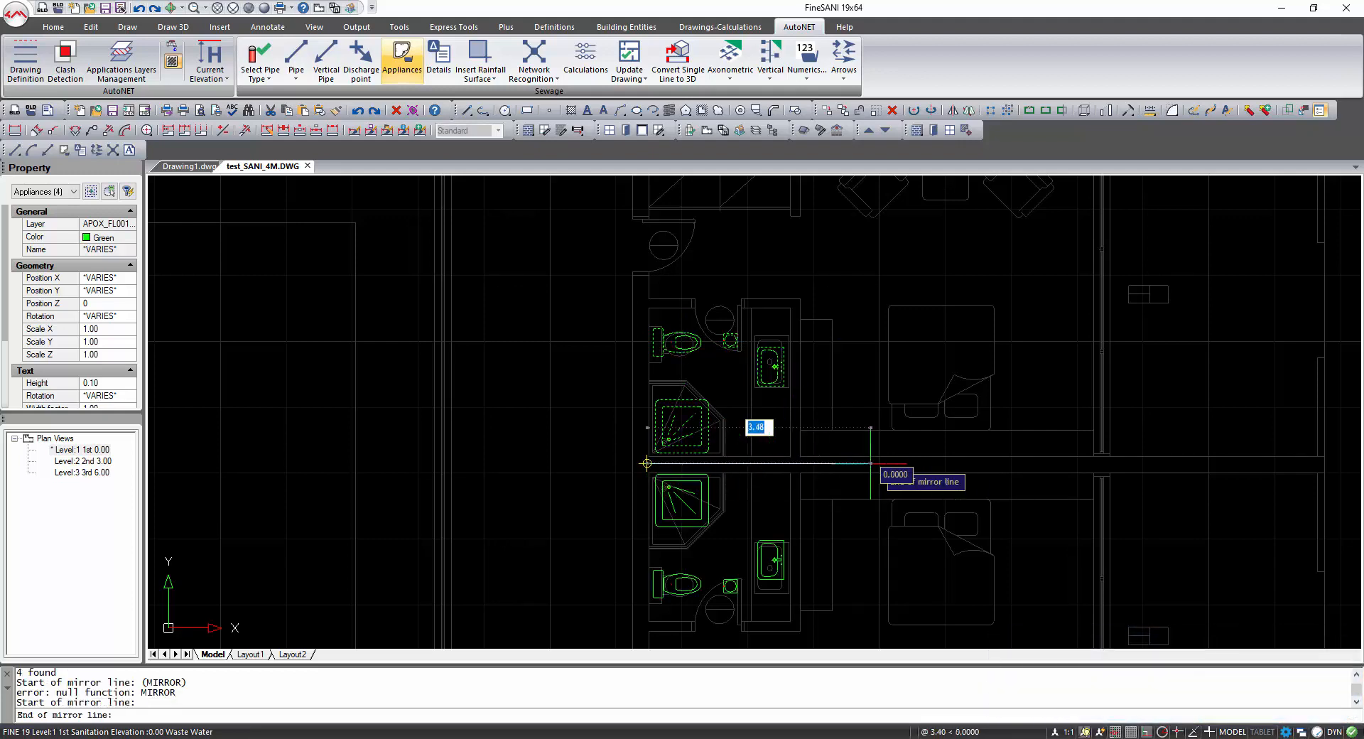
{"action": "left_click", "coordinate": [933, 463]}
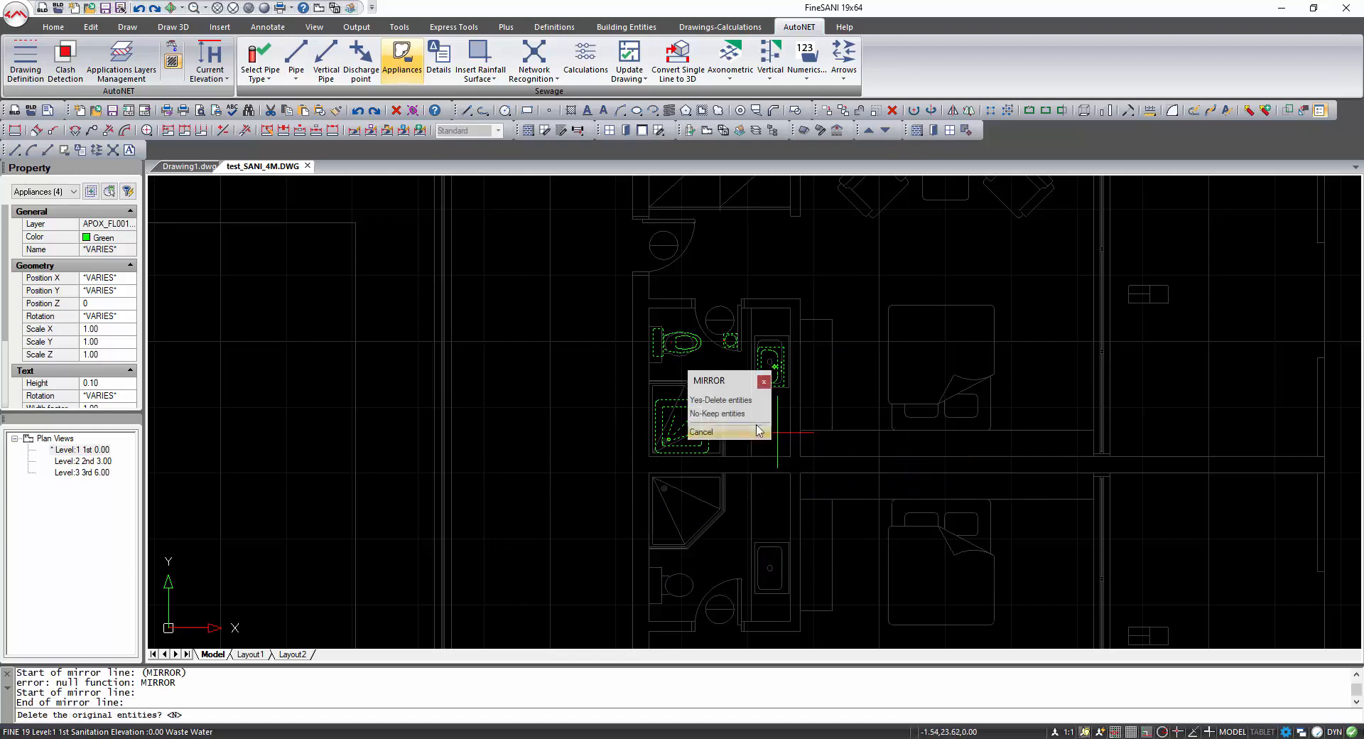
{"action": "left_click", "coordinate": [731, 416]}
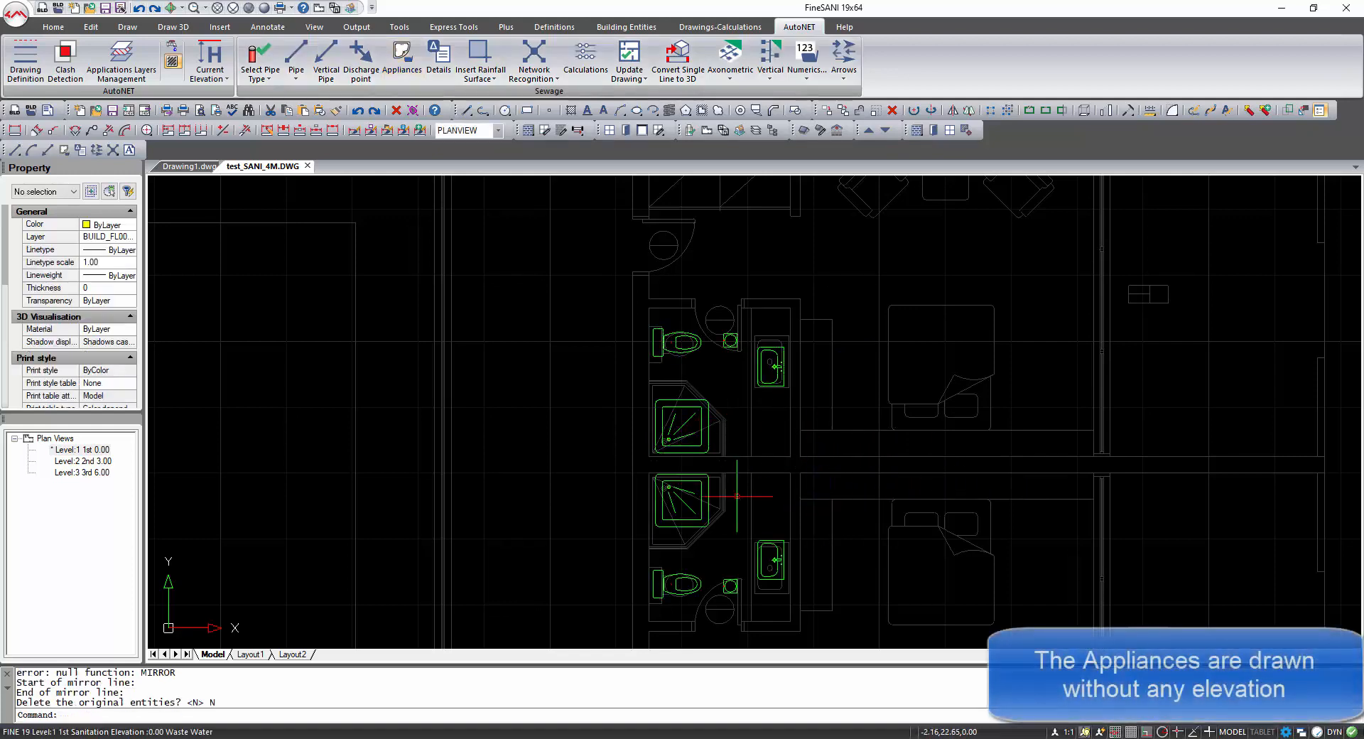
Orbit to inspect the appliances in 3D, then return to the plan view.
{"action": "middle_click_drag", "start_coordinate": [738, 496], "coordinate": [659, 342], "text": "shift"}
{"action": "scroll", "coordinate": [647, 498], "scroll_direction": "up", "scroll_amount": 6}
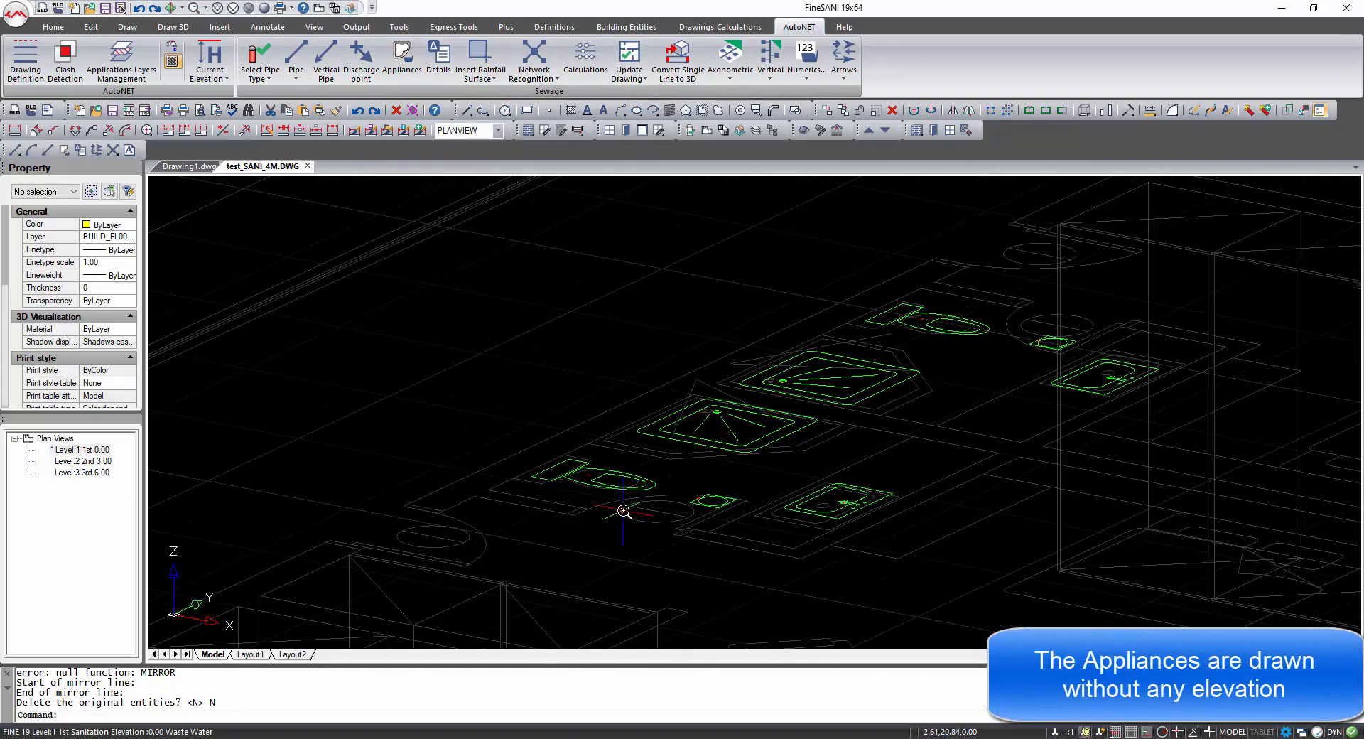
{"action": "left_click", "coordinate": [317, 8]}
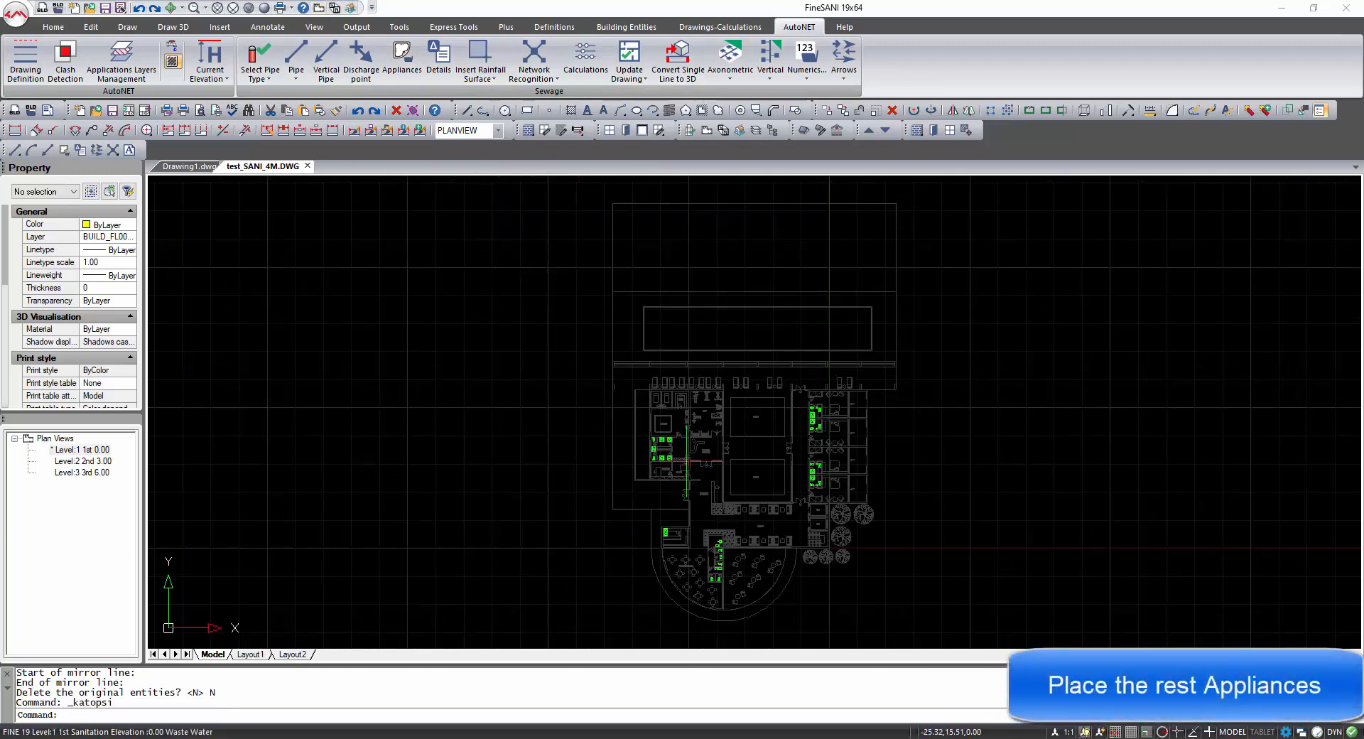
Pan and zoom around the floor plan to review the appliances in the other rooms.
{"action": "scroll", "coordinate": [665, 440], "scroll_direction": "up", "scroll_amount": 2}
{"action": "scroll", "coordinate": [665, 448], "scroll_direction": "up", "scroll_amount": 8}
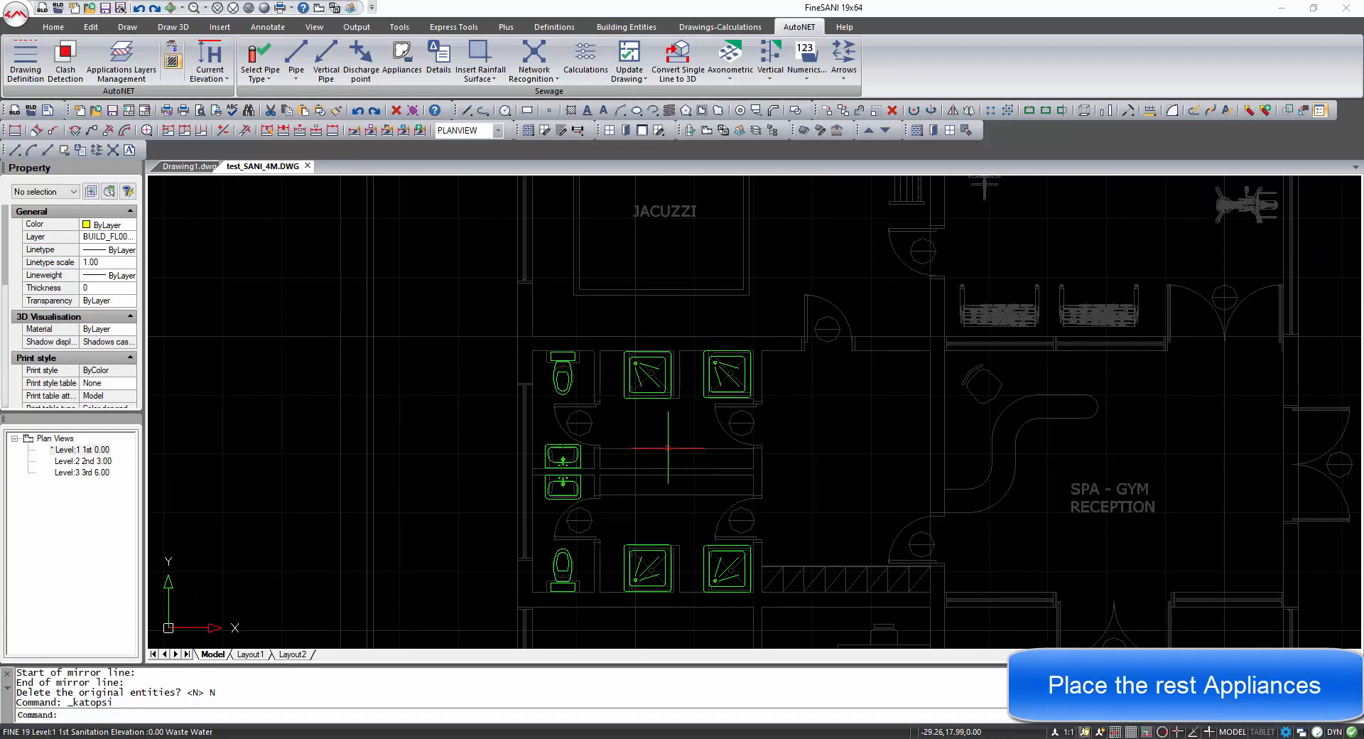
{"action": "middle_click_drag", "start_coordinate": [872, 543], "coordinate": [708, 293]}
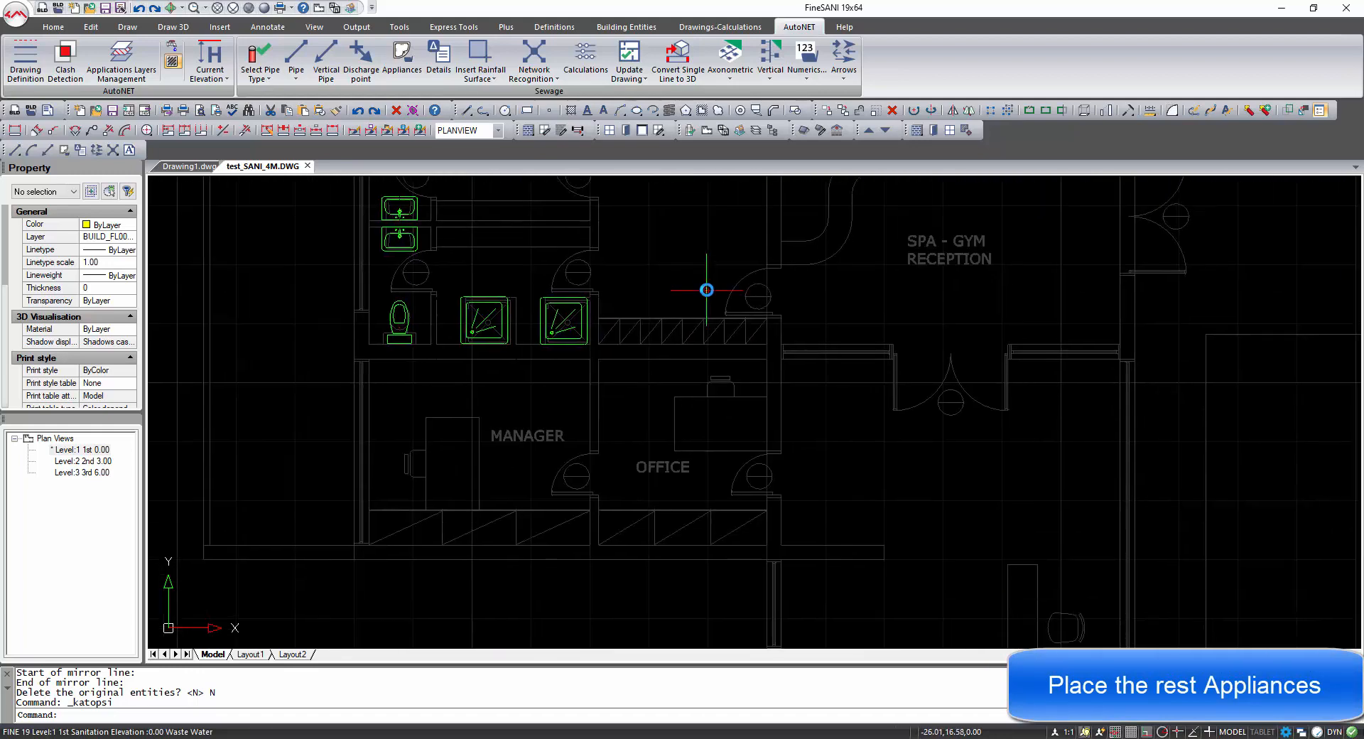
{"action": "scroll", "coordinate": [709, 292], "scroll_direction": "down", "scroll_amount": 2}
{"action": "middle_click_drag", "start_coordinate": [815, 470], "coordinate": [696, 227]}
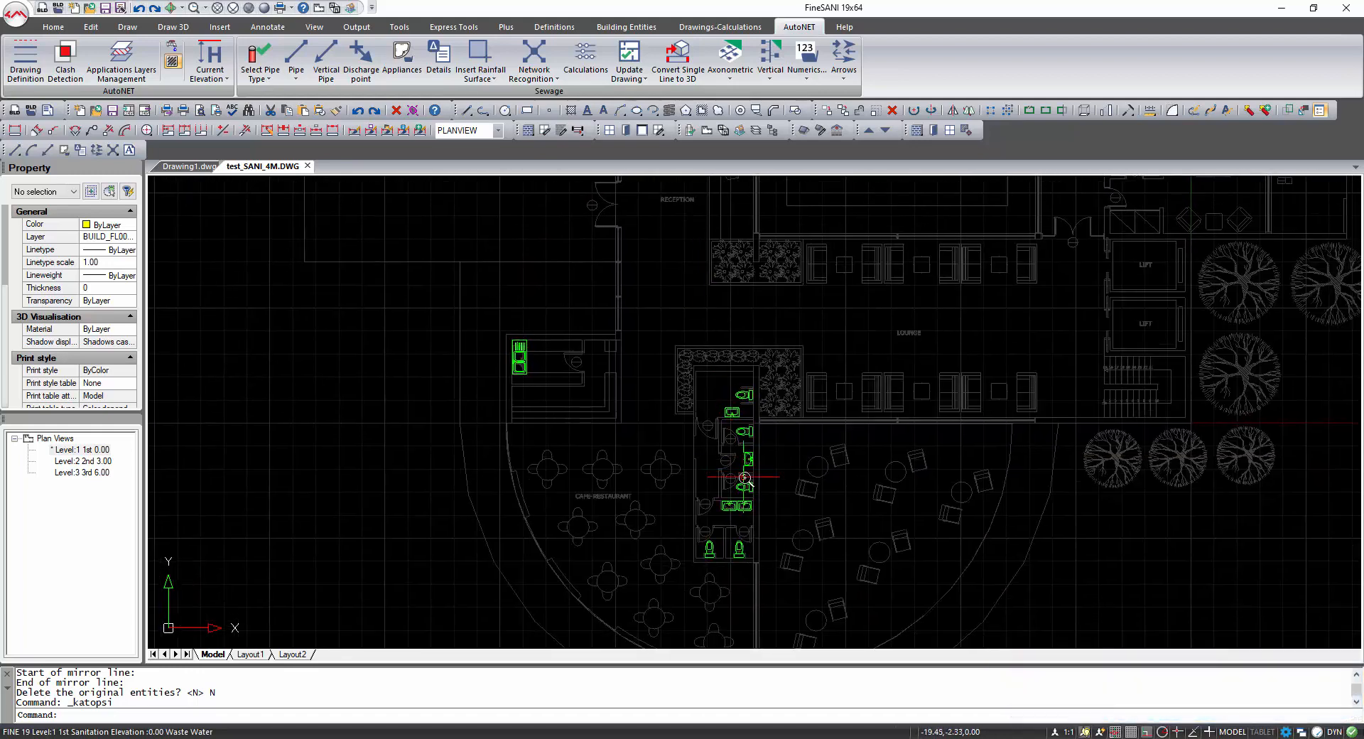
{"action": "scroll", "coordinate": [745, 477], "scroll_direction": "up", "scroll_amount": 2}
{"action": "scroll", "coordinate": [748, 477], "scroll_direction": "down", "scroll_amount": 2}
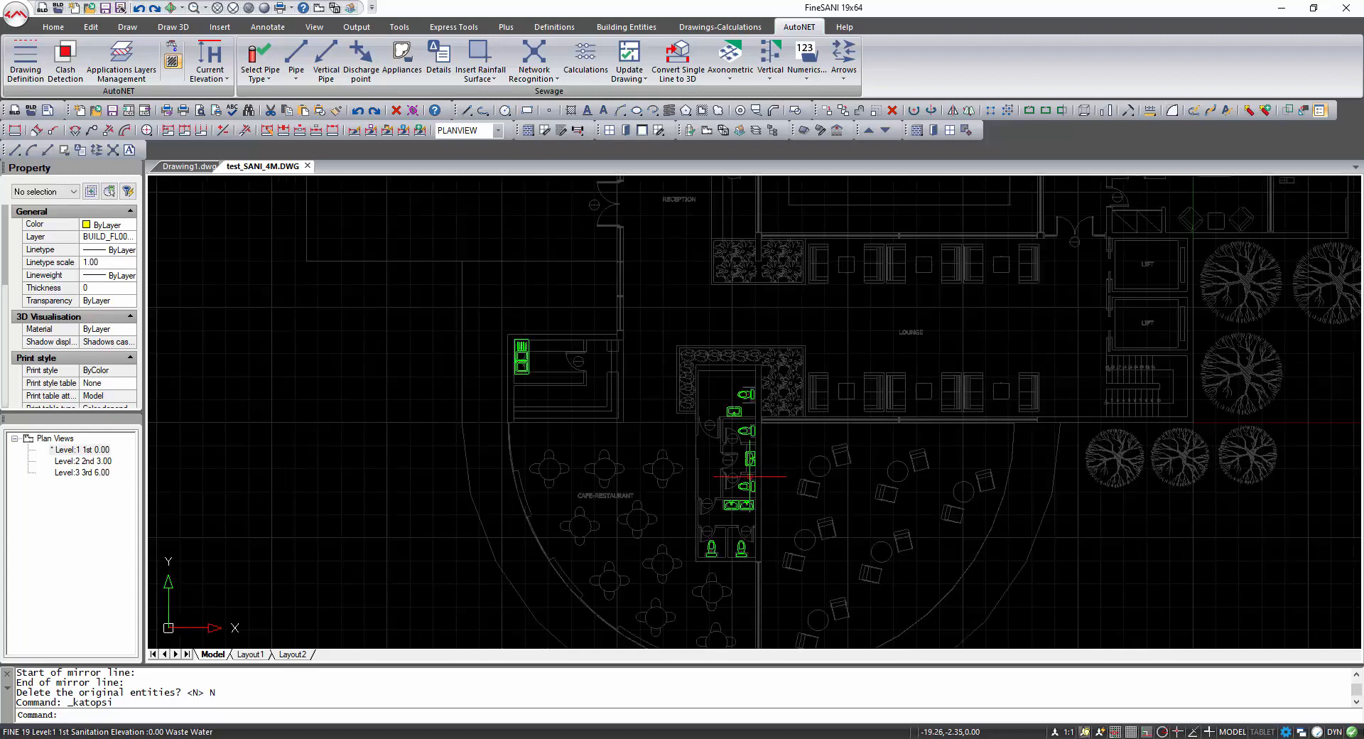
{"action": "middle_click_drag", "start_coordinate": [941, 319], "coordinate": [727, 585]}
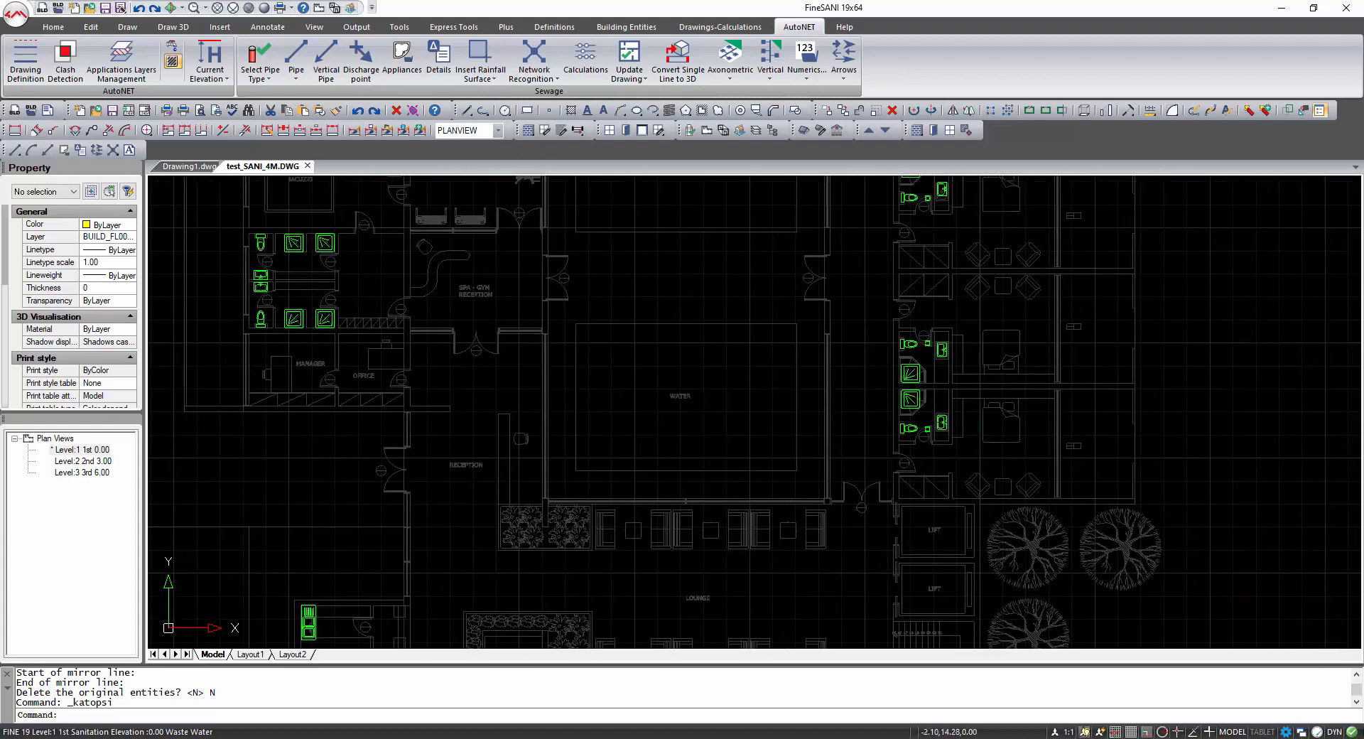
{"action": "middle_click_drag", "start_coordinate": [933, 361], "coordinate": [857, 544]}
{"action": "middle_click_drag", "start_coordinate": [861, 348], "coordinate": [833, 388]}
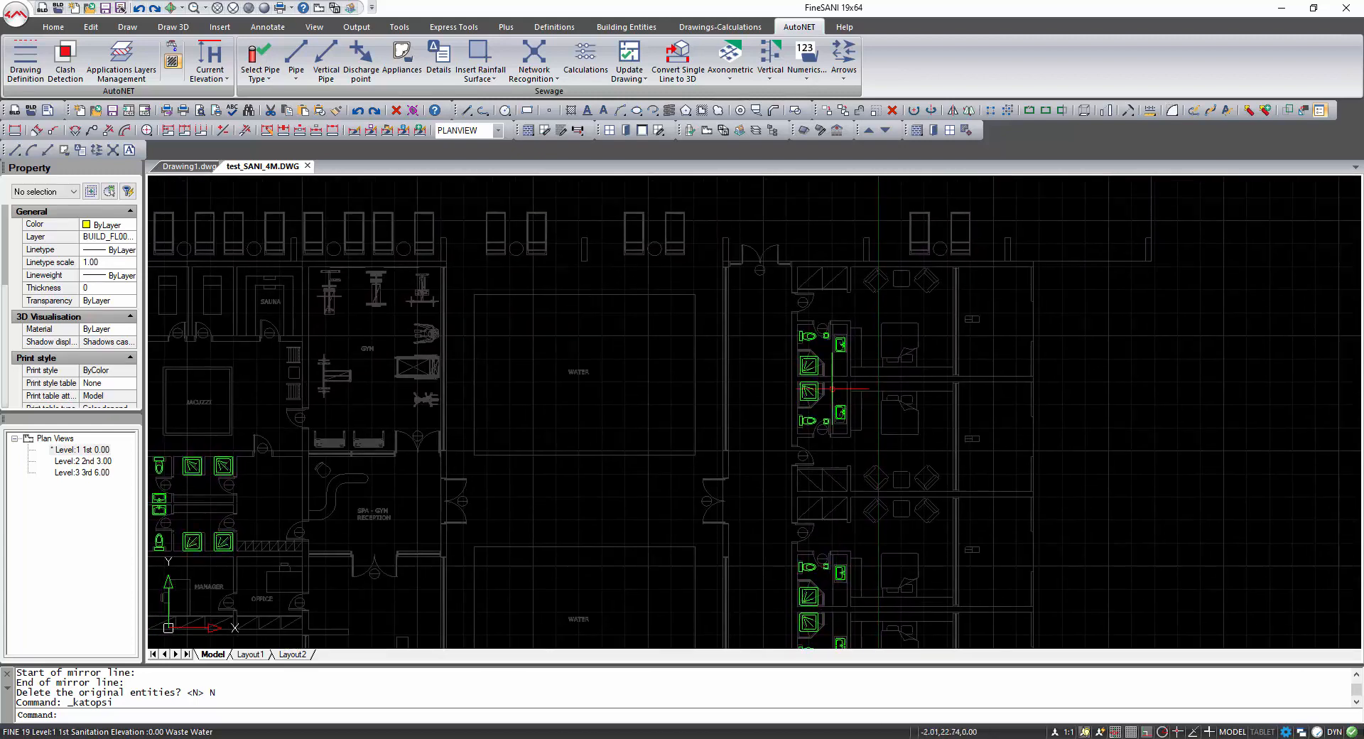
{"action": "scroll", "coordinate": [828, 384], "scroll_direction": "up", "scroll_amount": 4}
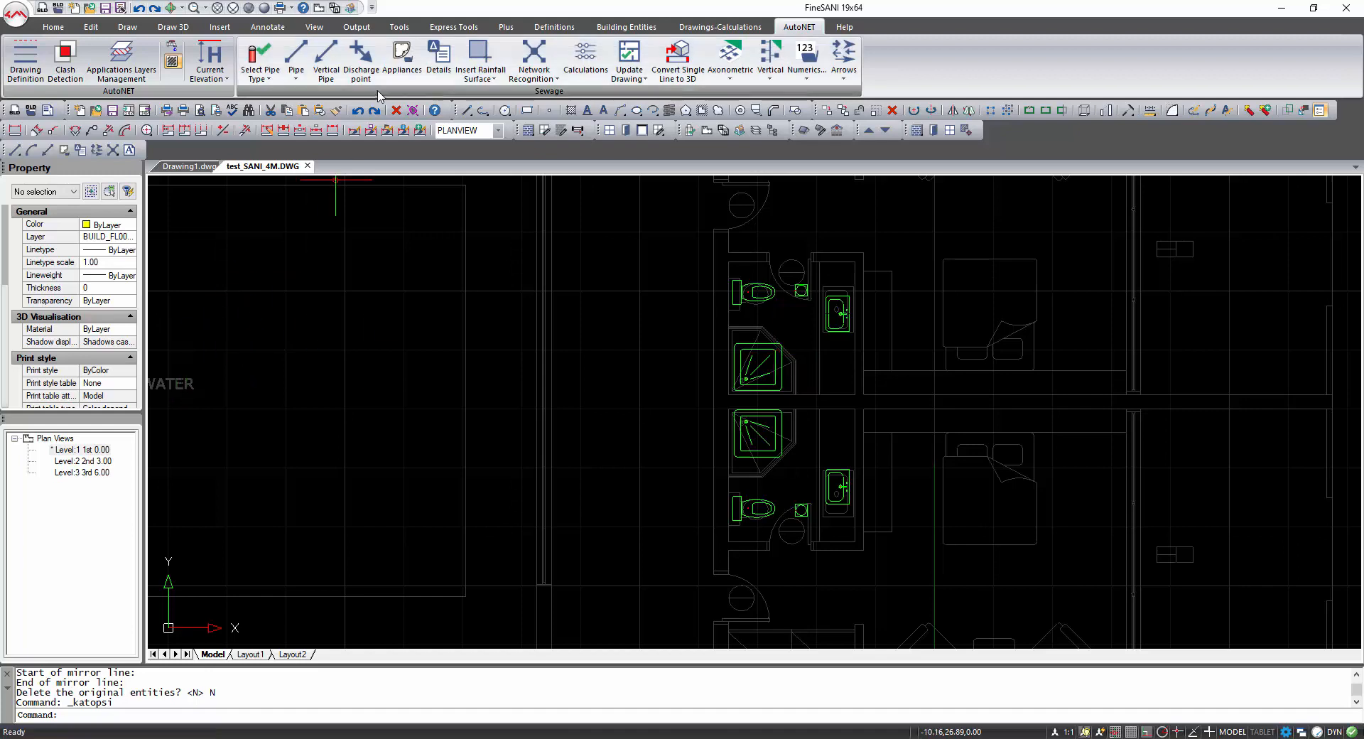
Connect the upper bathroom's shower and wash basin to the floor gully with Connect Appliances with Floor Siphon.
{"action": "left_click", "coordinate": [304, 81]}
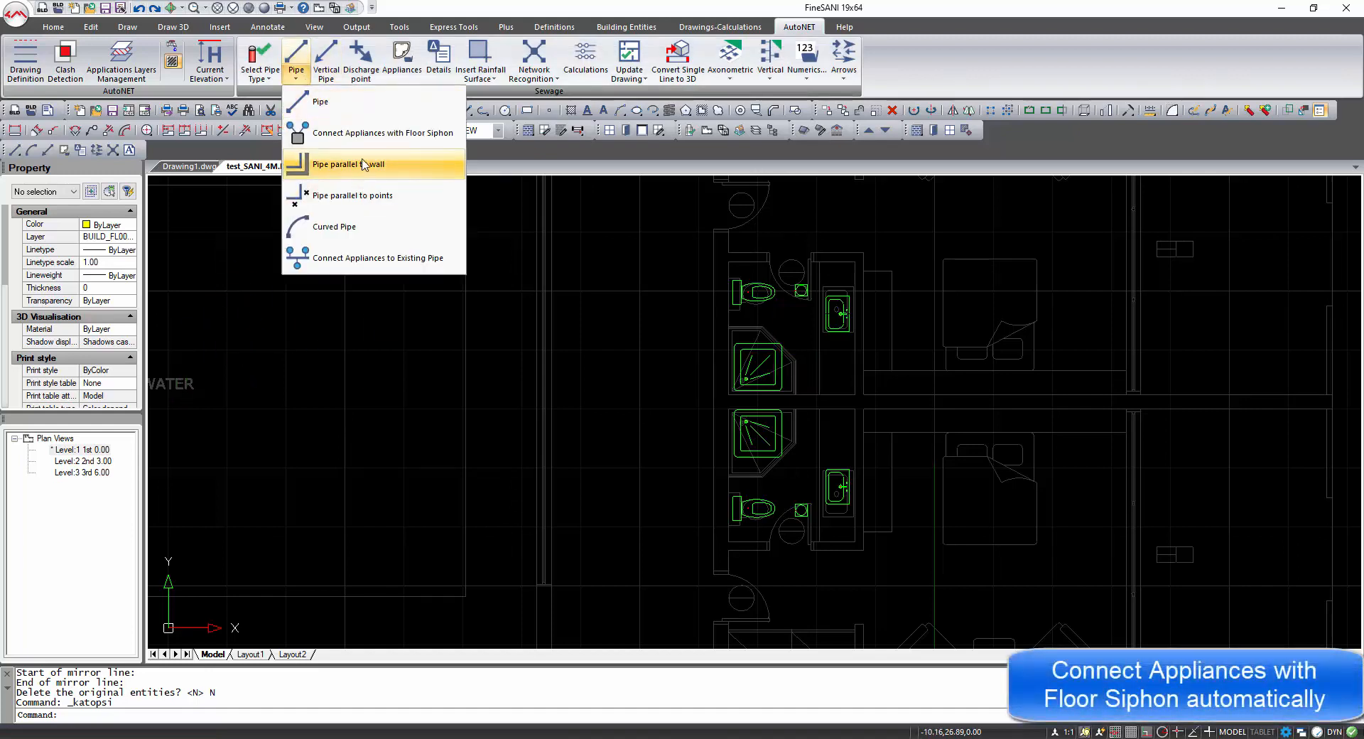
{"action": "left_click", "coordinate": [362, 134]}
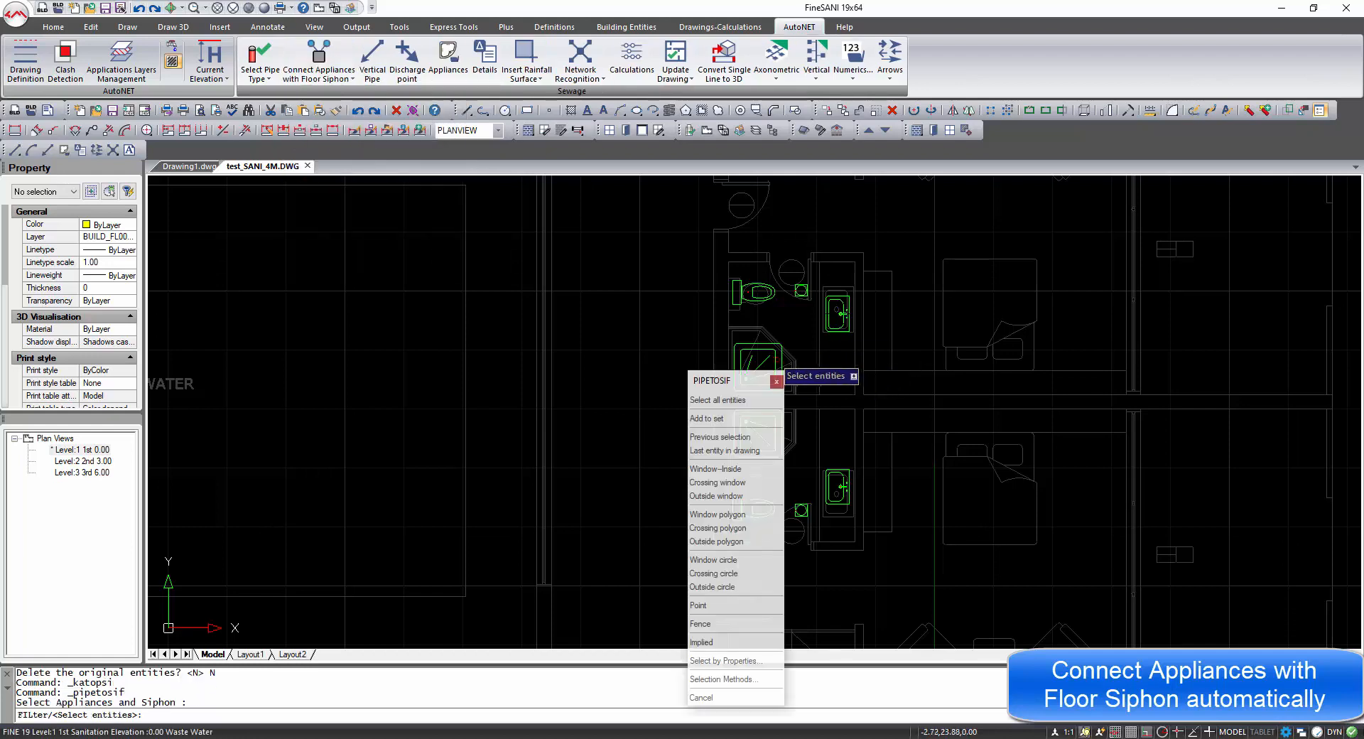
{"action": "left_click", "coordinate": [775, 355]}
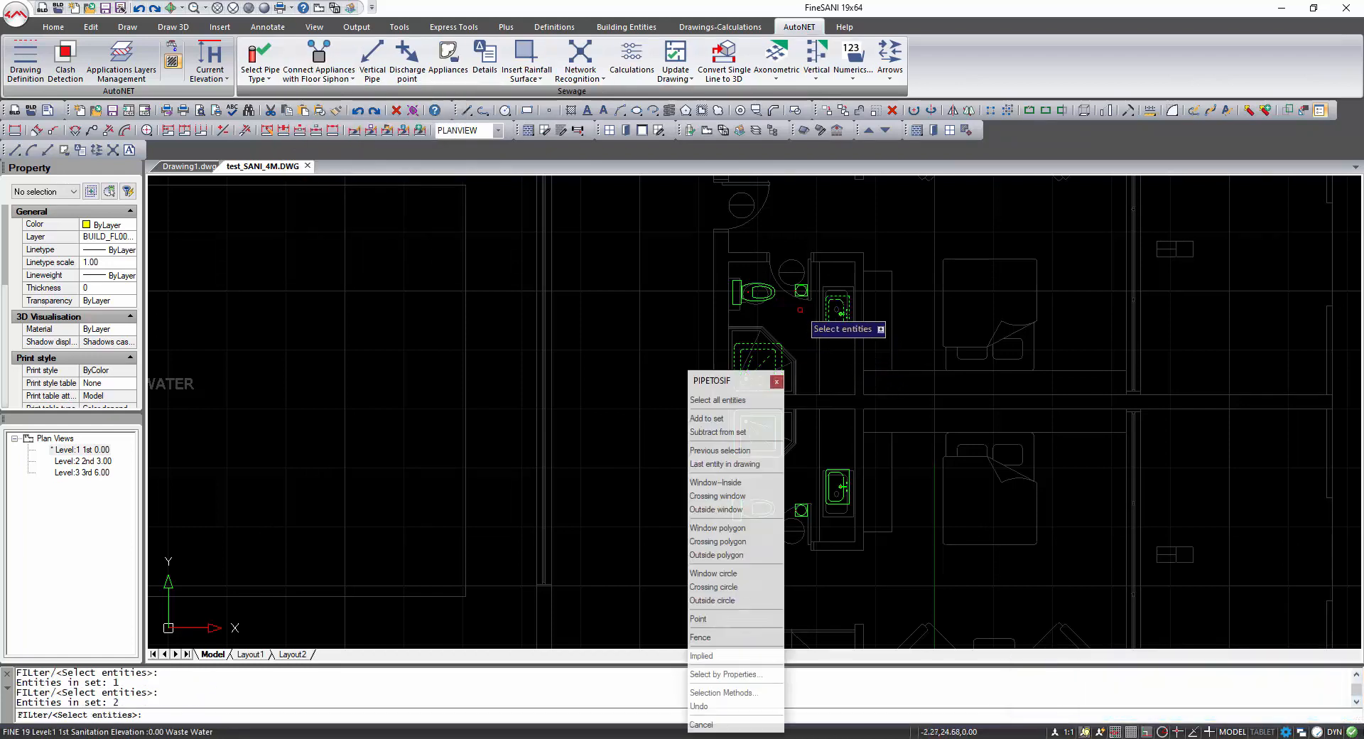
{"action": "left_click", "coordinate": [837, 313]}
{"action": "left_click", "coordinate": [802, 292]}
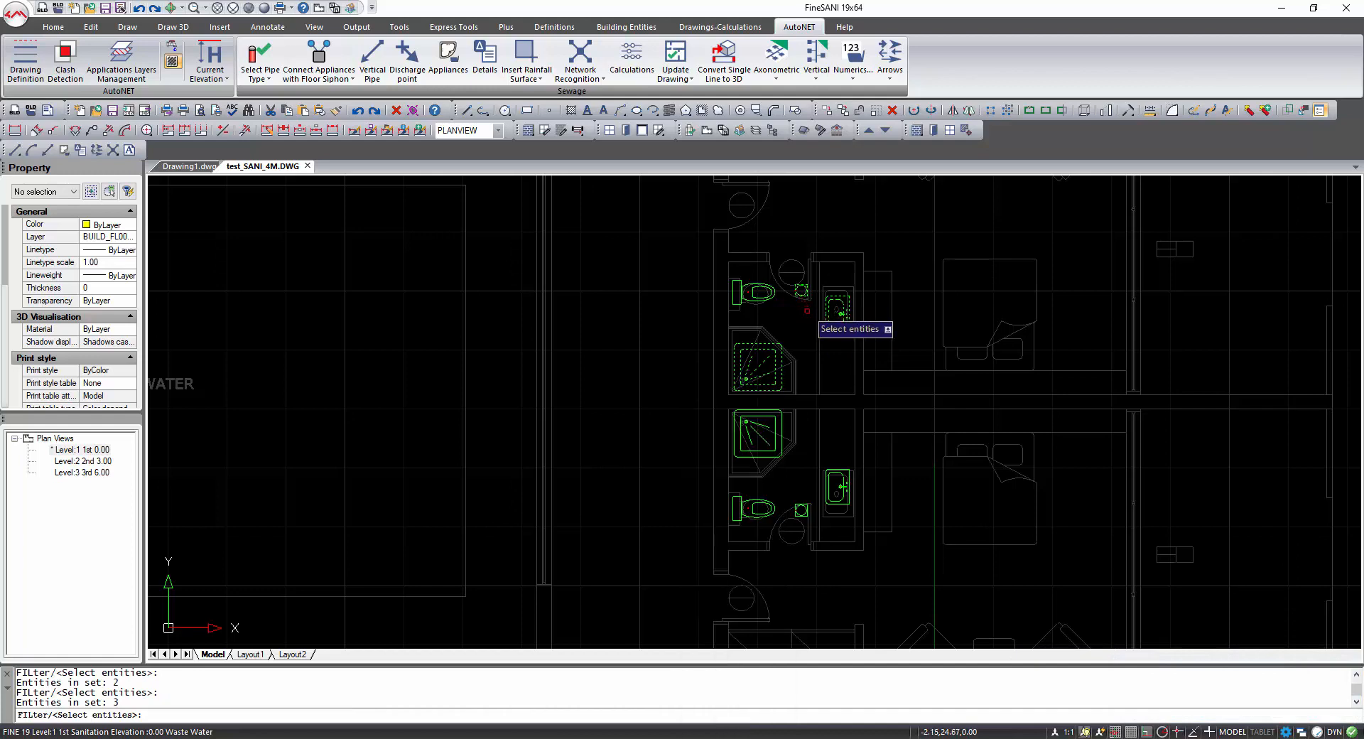
{"action": "key", "text": "Return"}
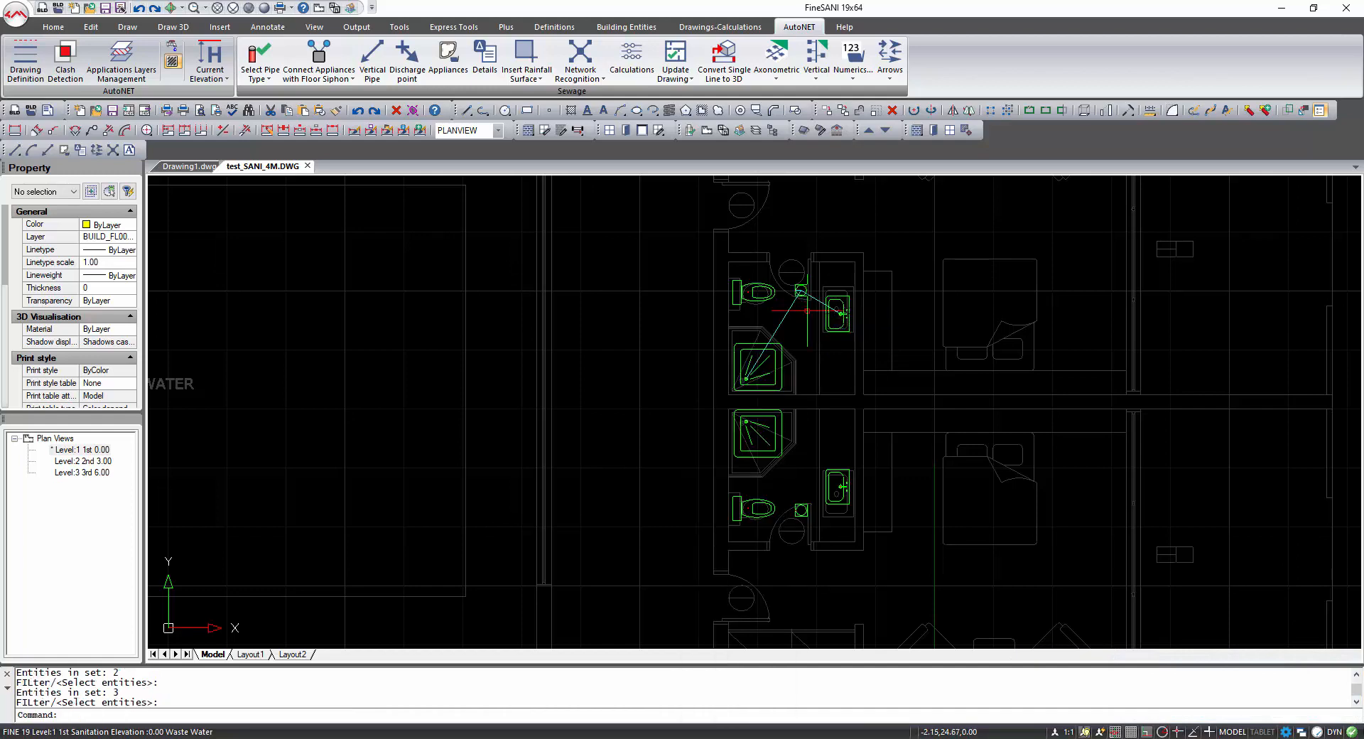
Draw a pipe from the lower bathroom's wash basin node to the centre of the floor gully.
{"action": "left_click", "coordinate": [353, 84]}
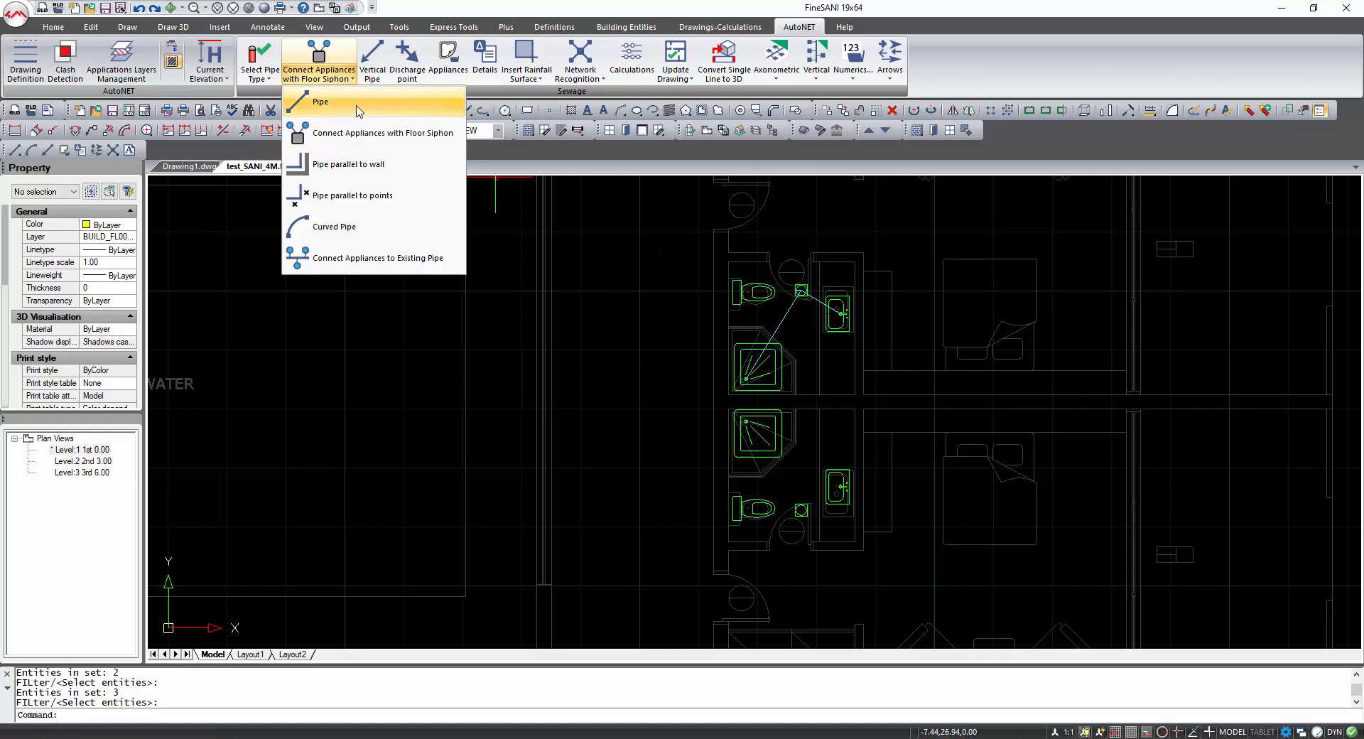
{"action": "left_click", "coordinate": [376, 100]}
{"action": "right_click", "coordinate": [751, 441], "text": "shift"}
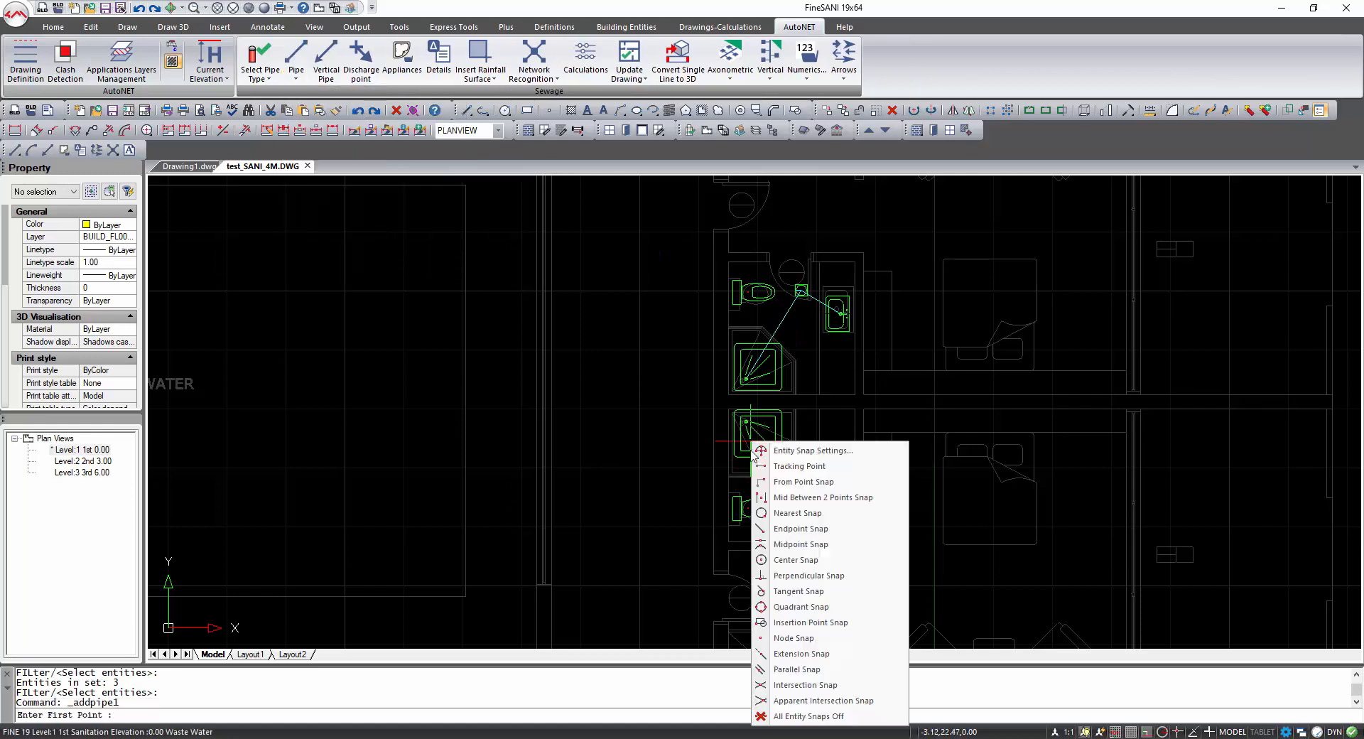
{"action": "left_click", "coordinate": [794, 637]}
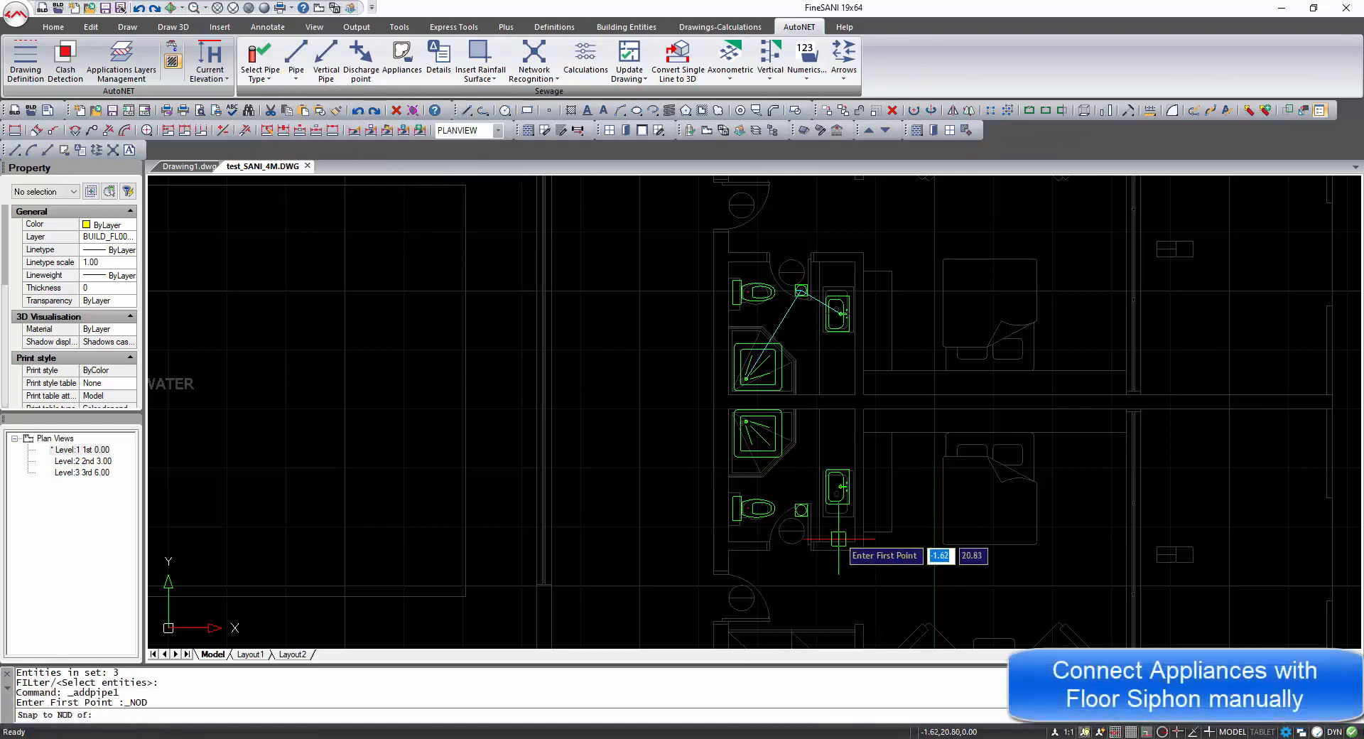
{"action": "scroll", "coordinate": [842, 488], "scroll_direction": "up", "scroll_amount": 4}
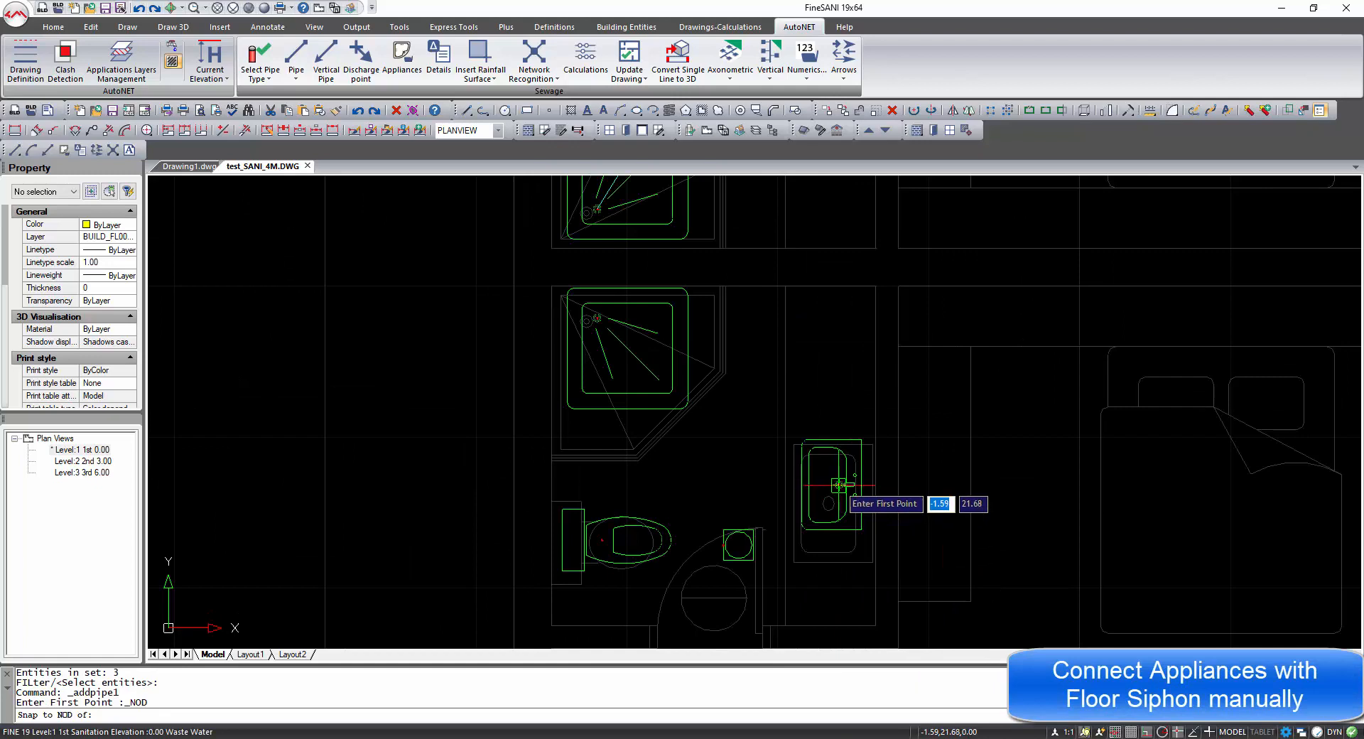
{"action": "left_click", "coordinate": [840, 484]}
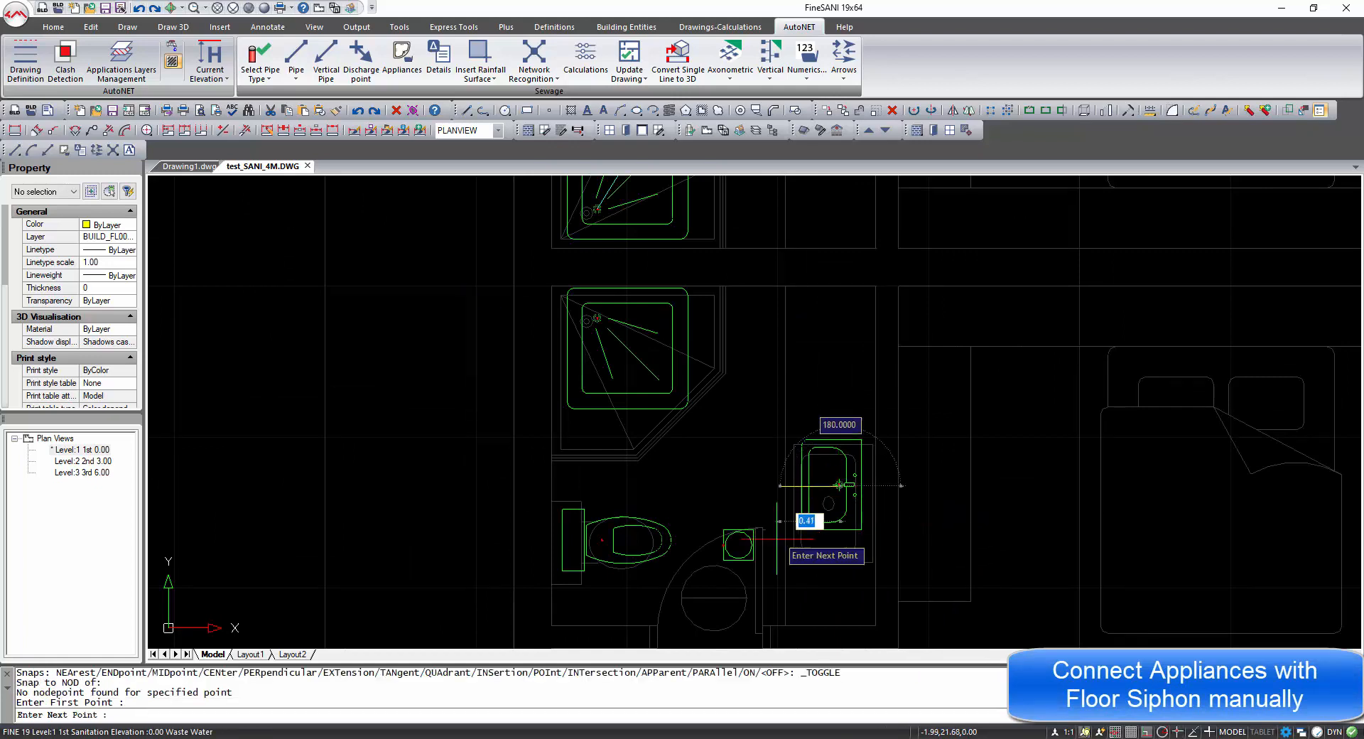
{"action": "right_click", "coordinate": [748, 261], "text": "shift"}
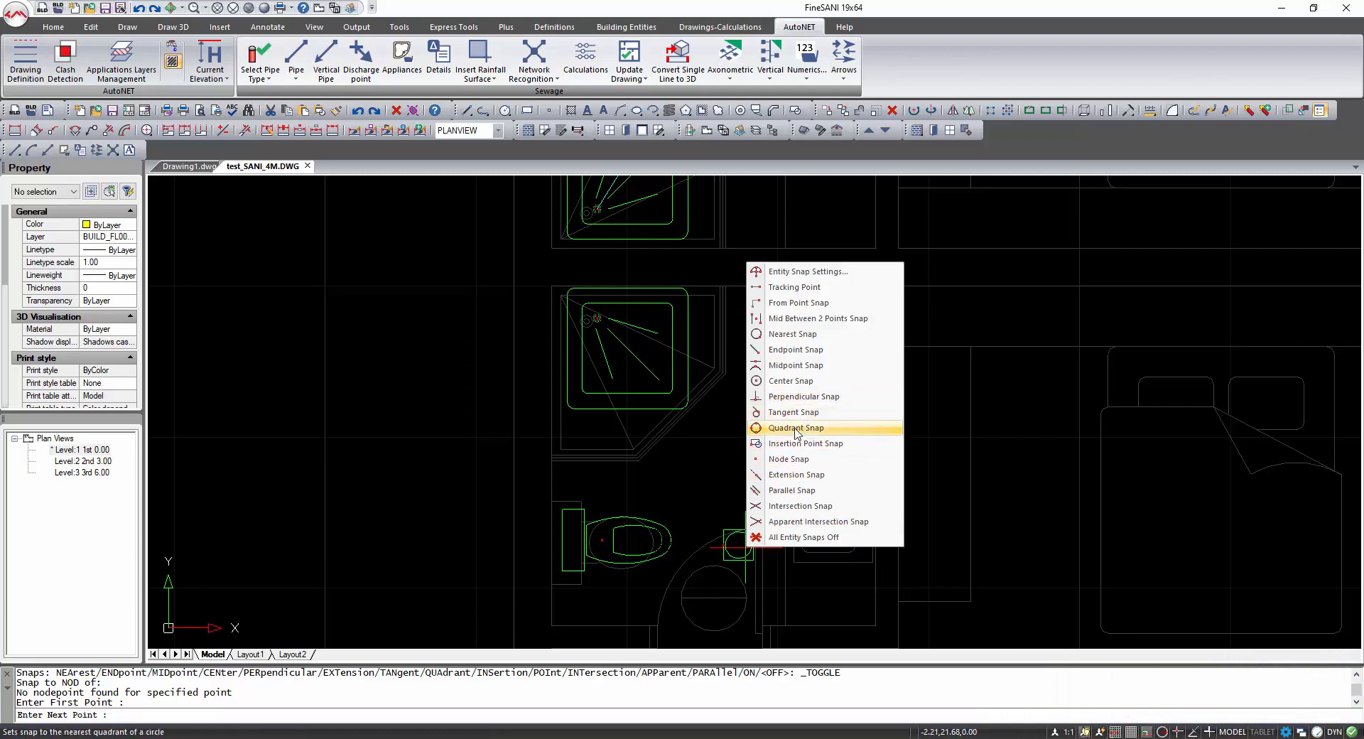
{"action": "left_click", "coordinate": [791, 381]}
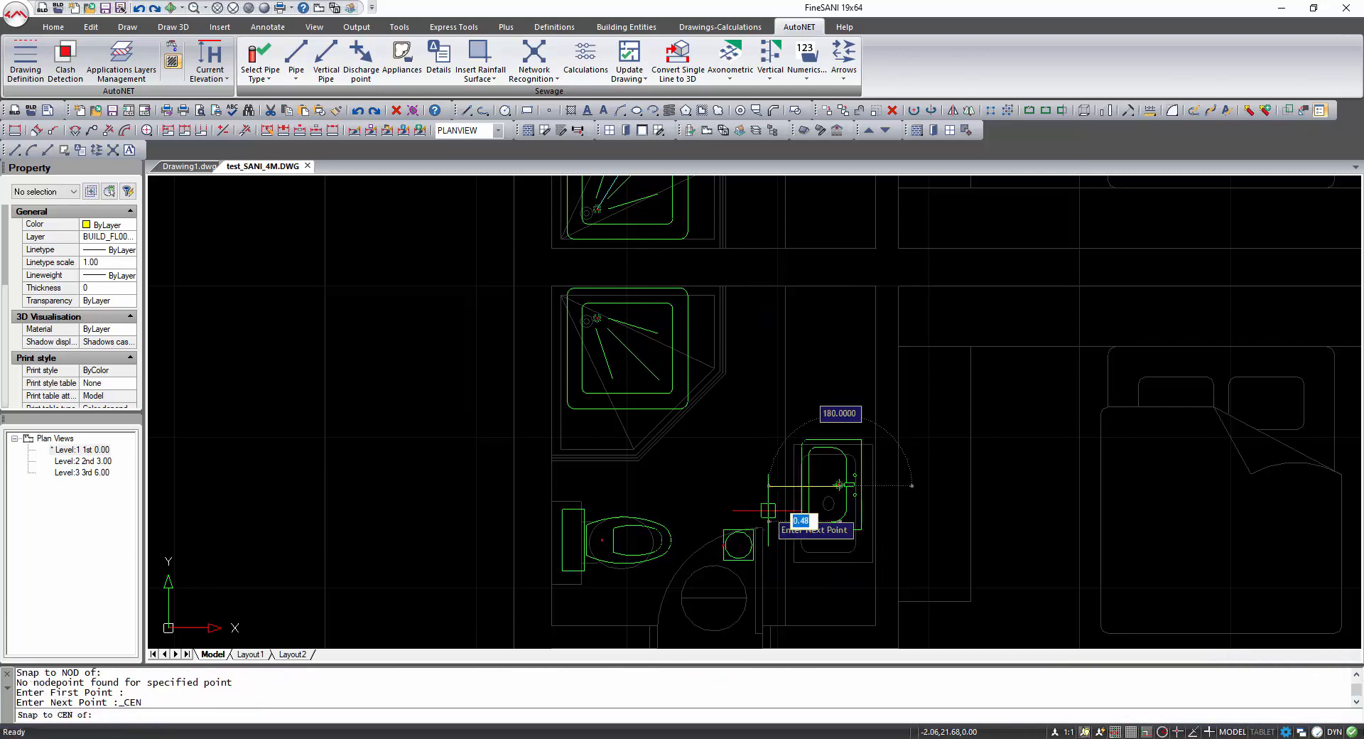
{"action": "left_click", "coordinate": [753, 530]}
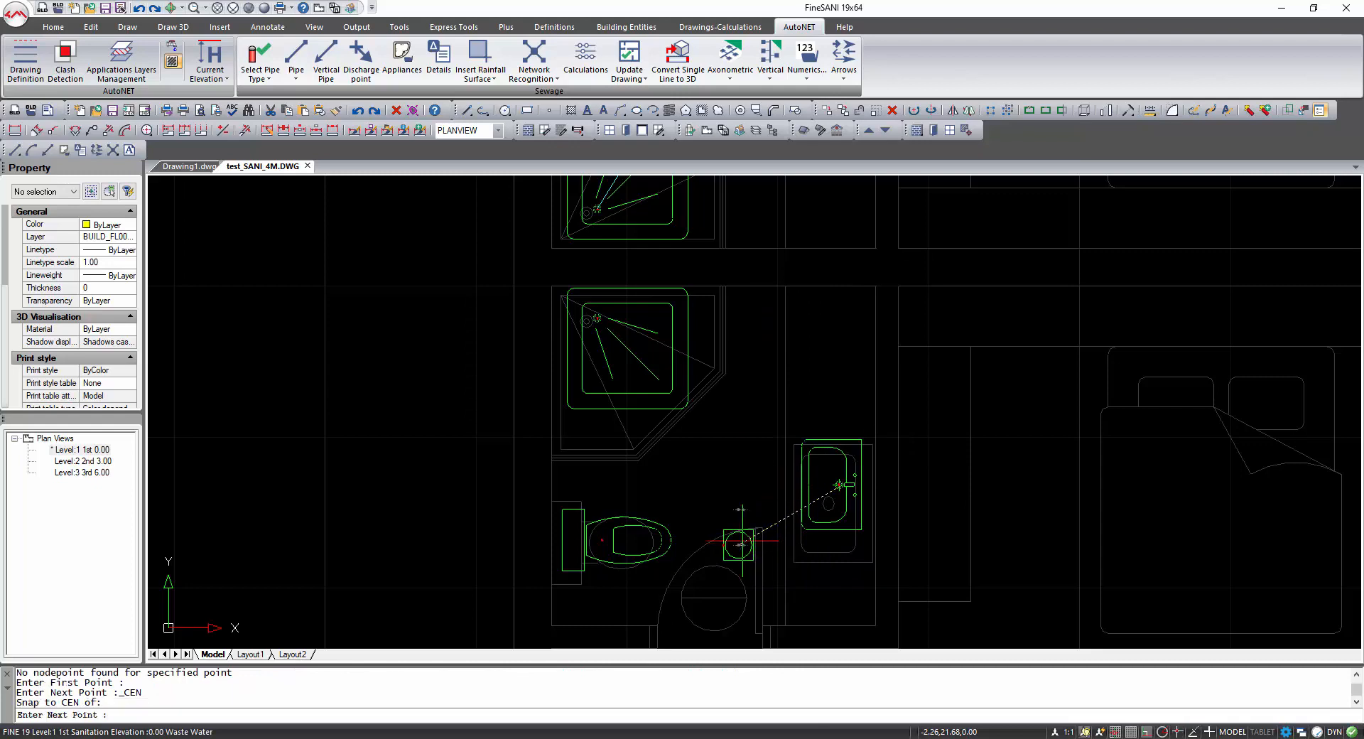
{"action": "key", "text": "Return"}
{"action": "key", "text": "Return"}
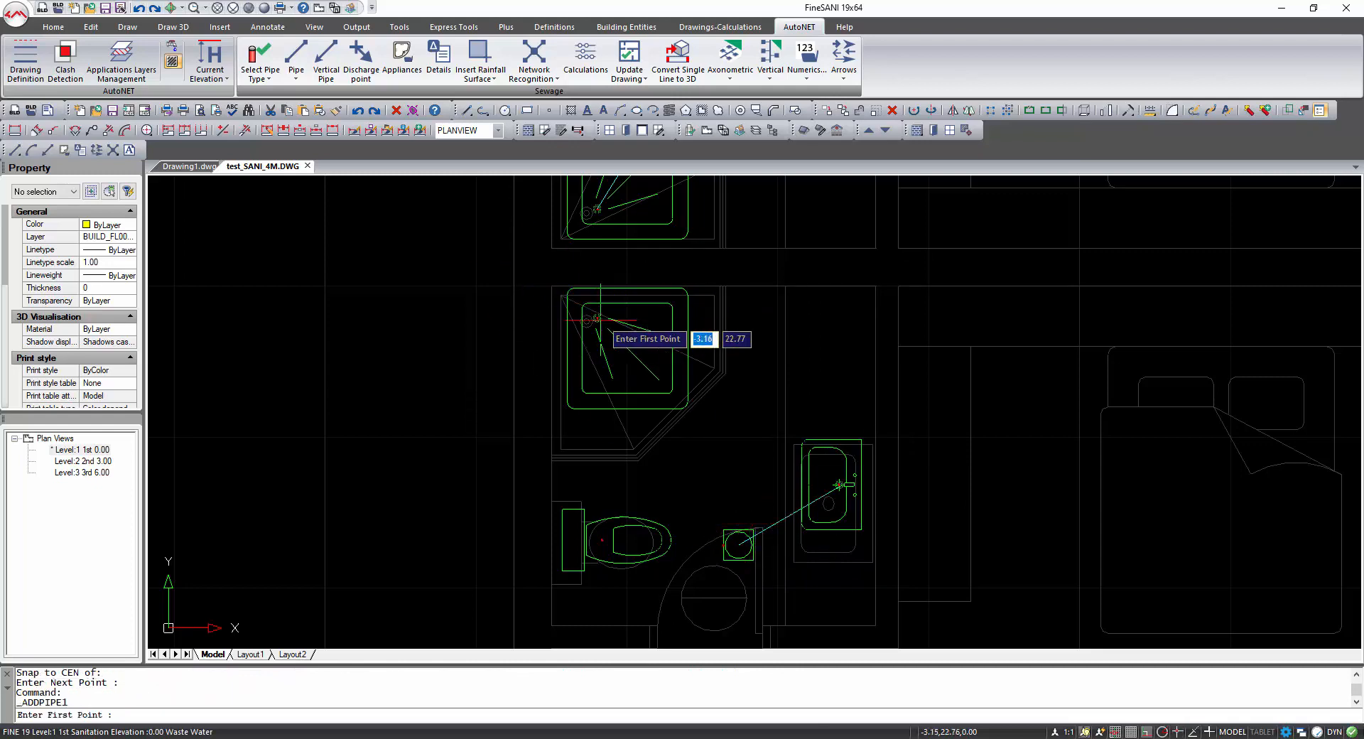
Draw a pipe from the lower bathroom's shower drain node to the centre of the floor gully.
{"action": "right_click", "coordinate": [602, 317], "text": "shift"}
{"action": "left_click", "coordinate": [645, 514]}
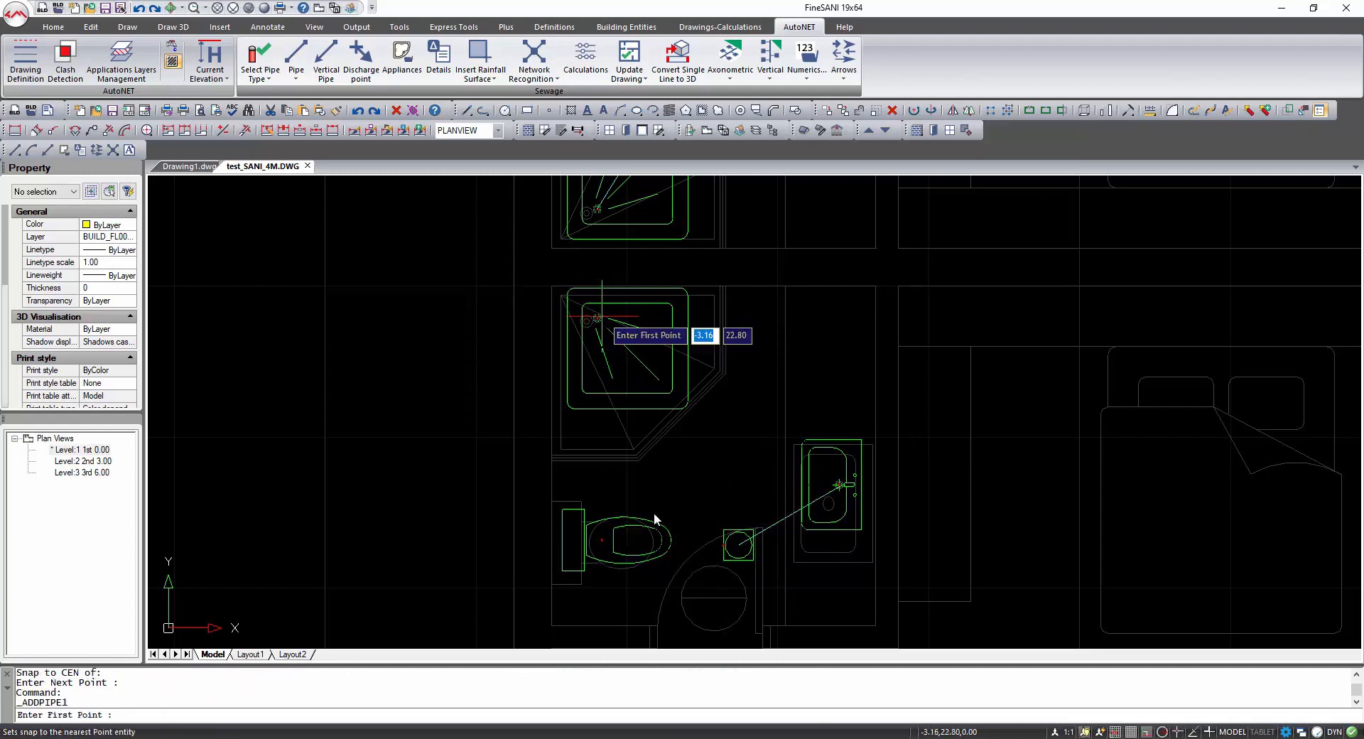
{"action": "left_click", "coordinate": [598, 320]}
{"action": "left_click", "coordinate": [597, 317]}
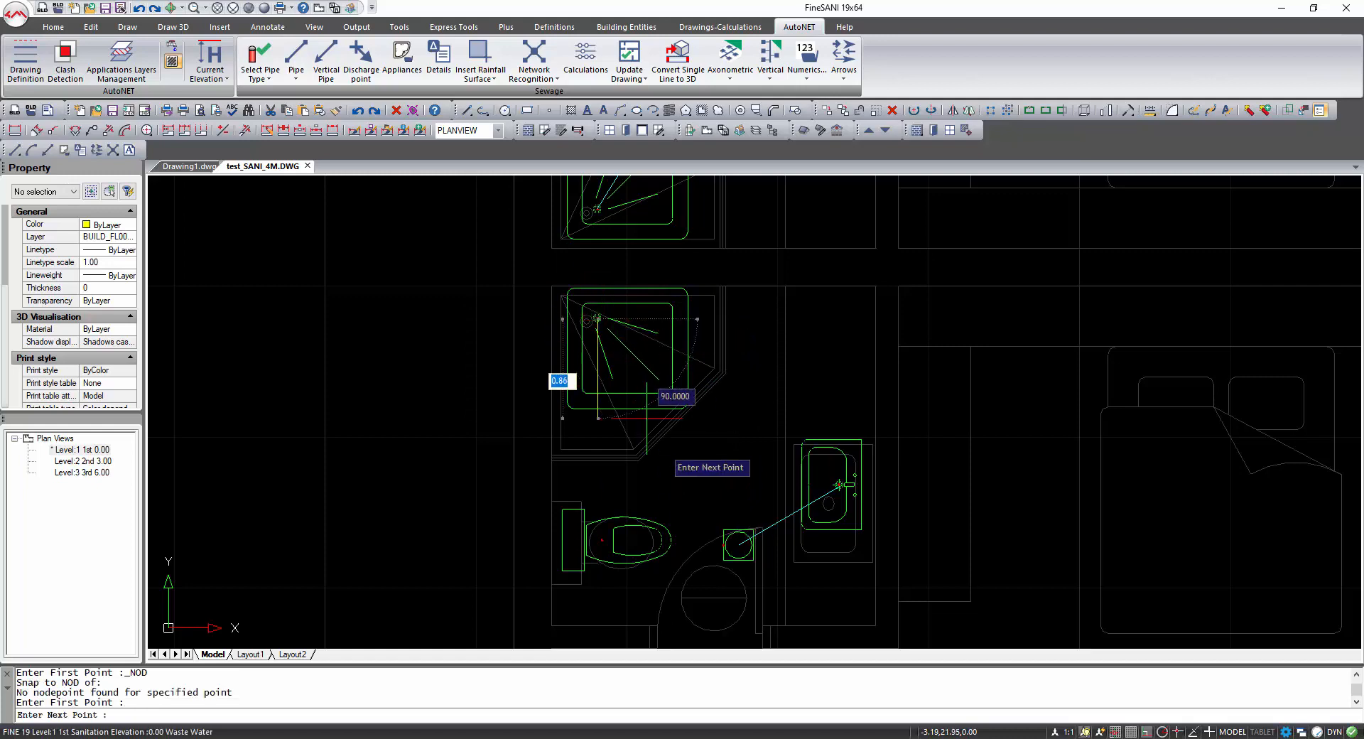
{"action": "right_click", "coordinate": [737, 544], "text": "shift"}
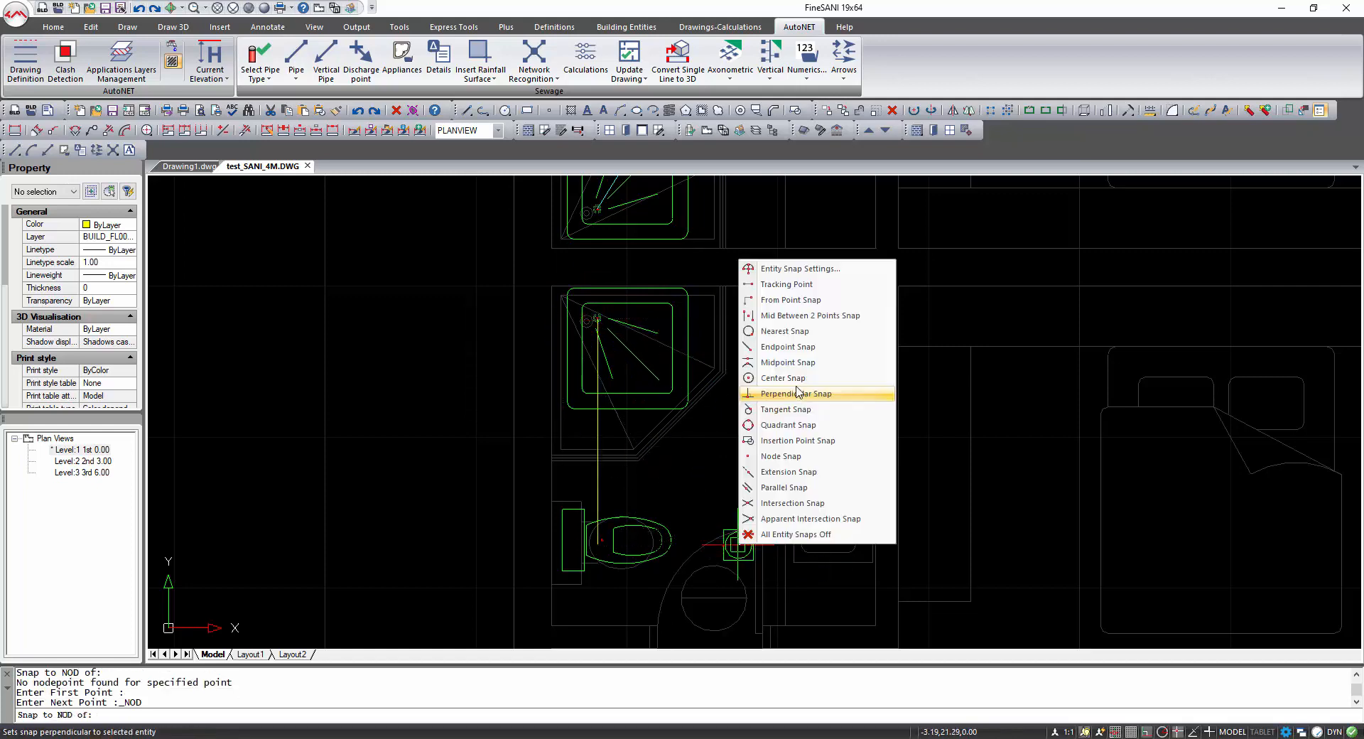
{"action": "left_click", "coordinate": [796, 390]}
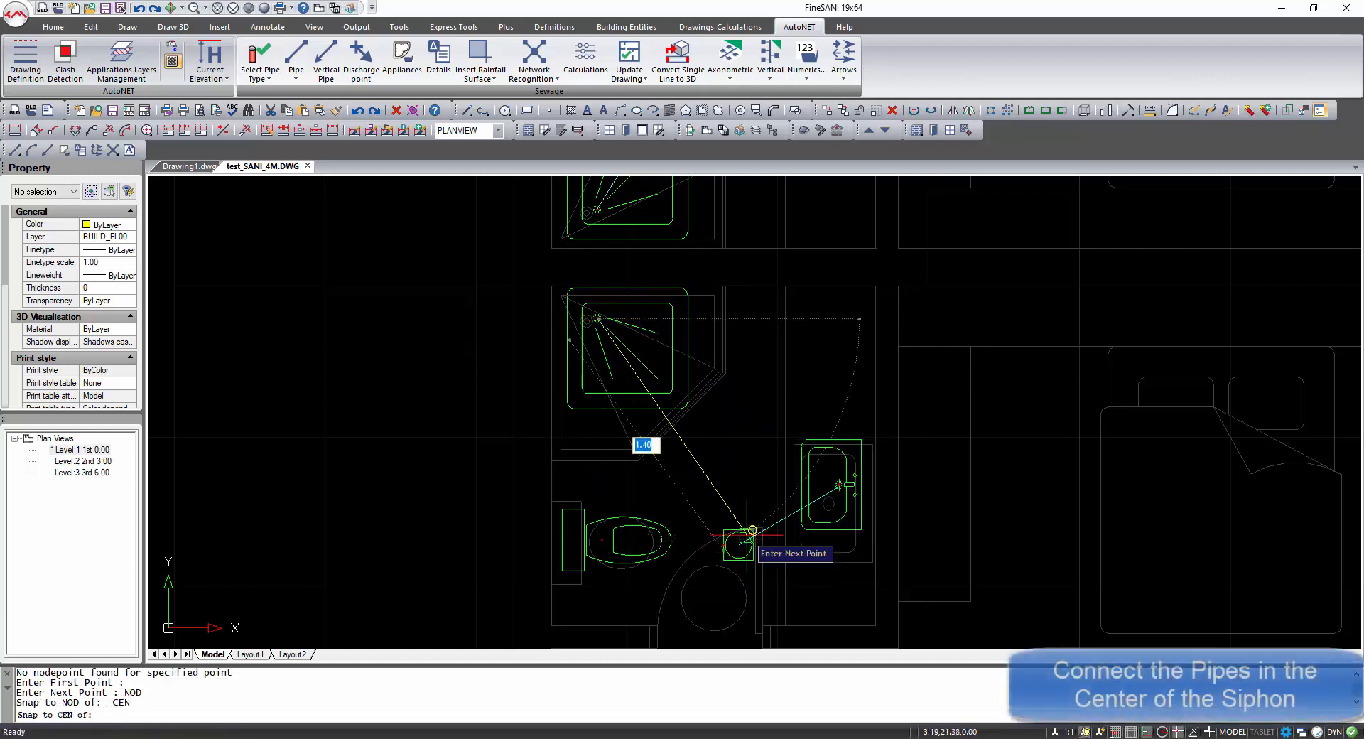
{"action": "left_click", "coordinate": [739, 544]}
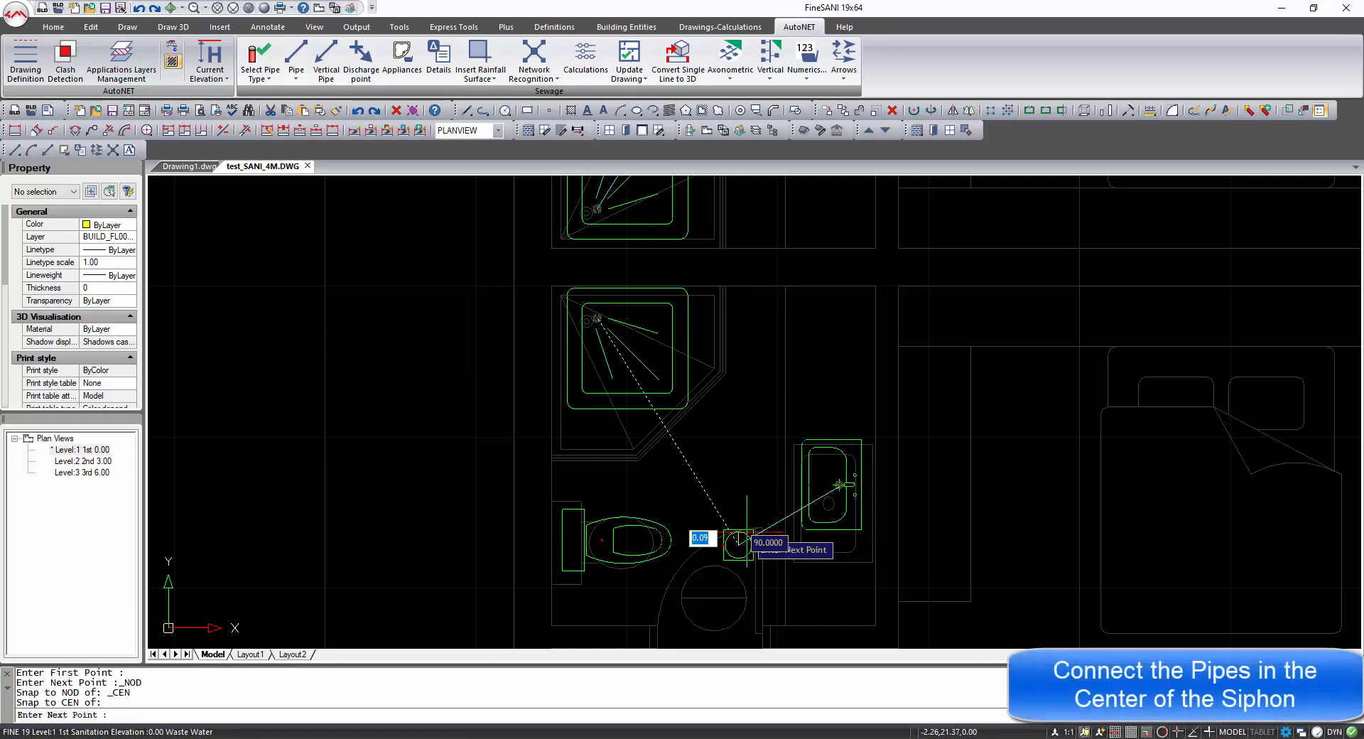
{"action": "key", "text": "Return"}
{"action": "key", "text": "Return"}
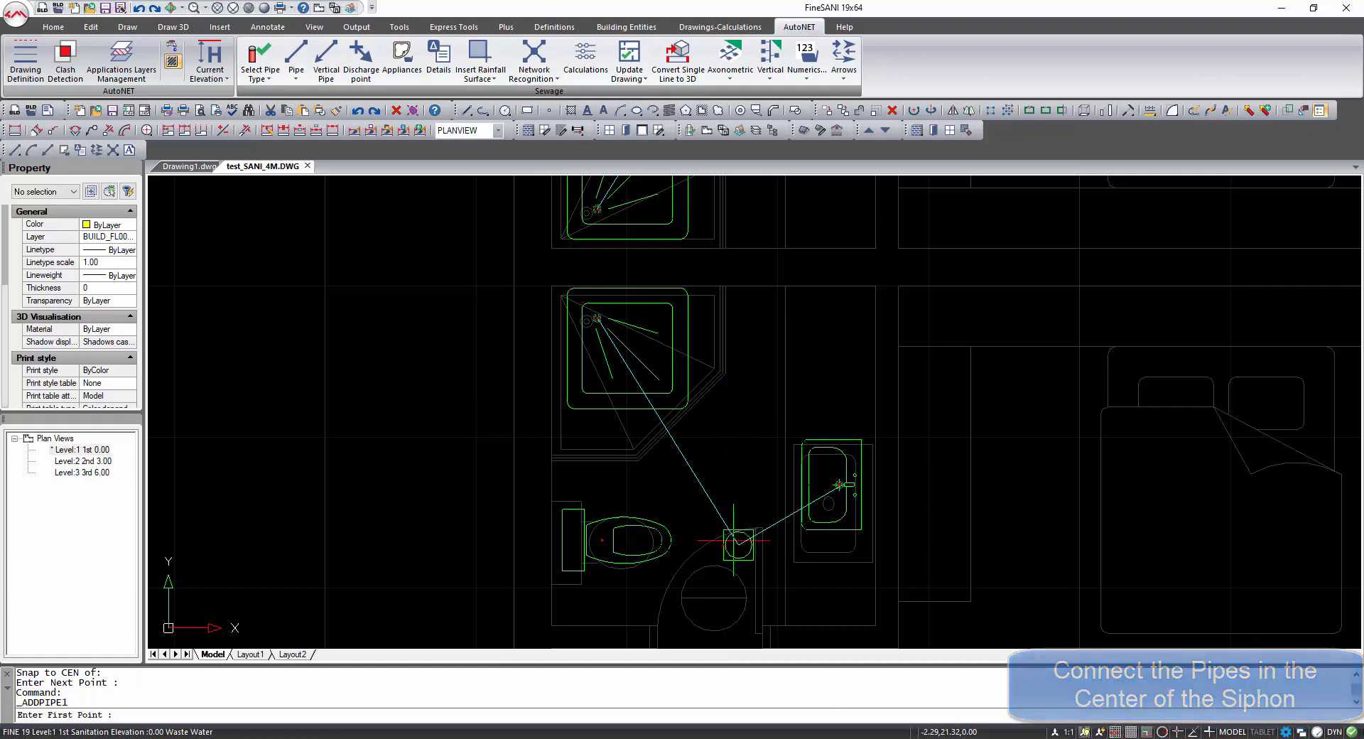
Draw a pipe starting at the centre of the lower floor gully and ending at a nearby node point.
{"action": "right_click", "coordinate": [752, 526], "text": "shift"}
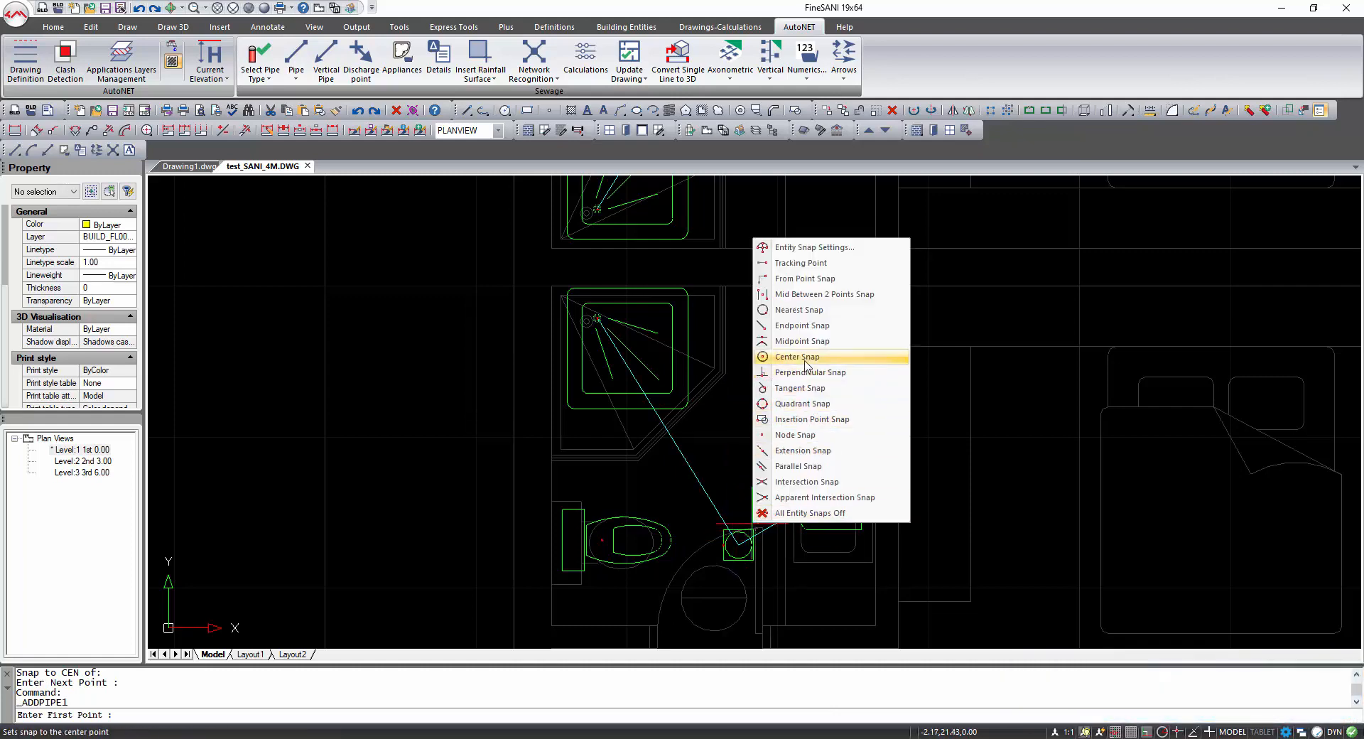
{"action": "left_click", "coordinate": [798, 357]}
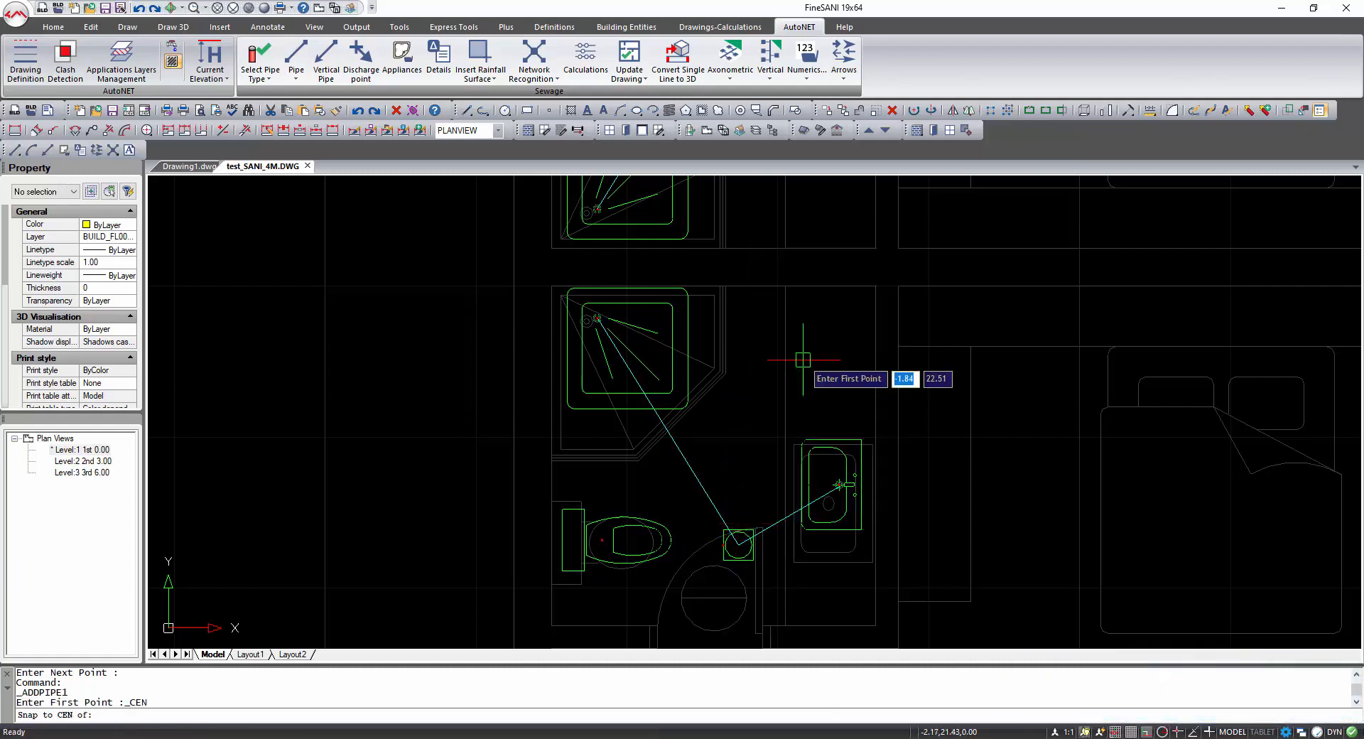
{"action": "left_click", "coordinate": [740, 545]}
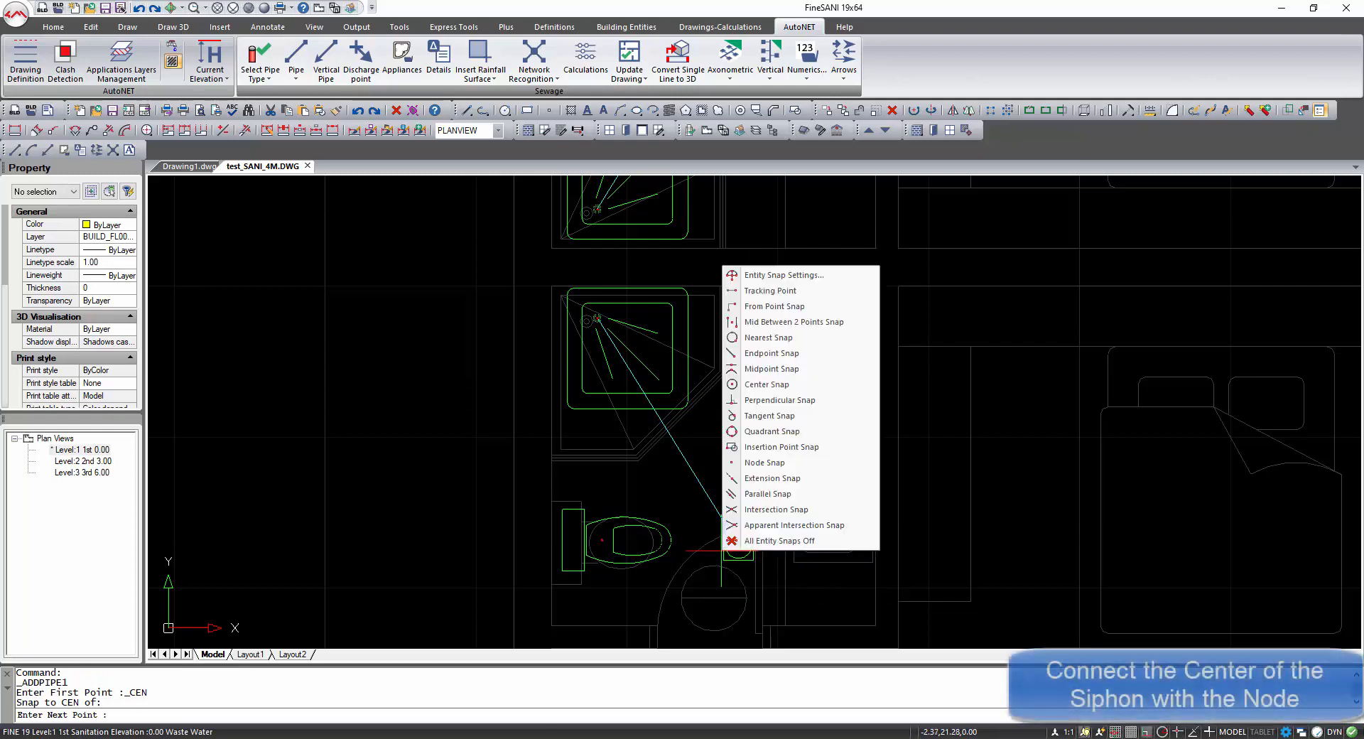
{"action": "right_click", "coordinate": [722, 549], "text": "shift"}
{"action": "left_click", "coordinate": [764, 463]}
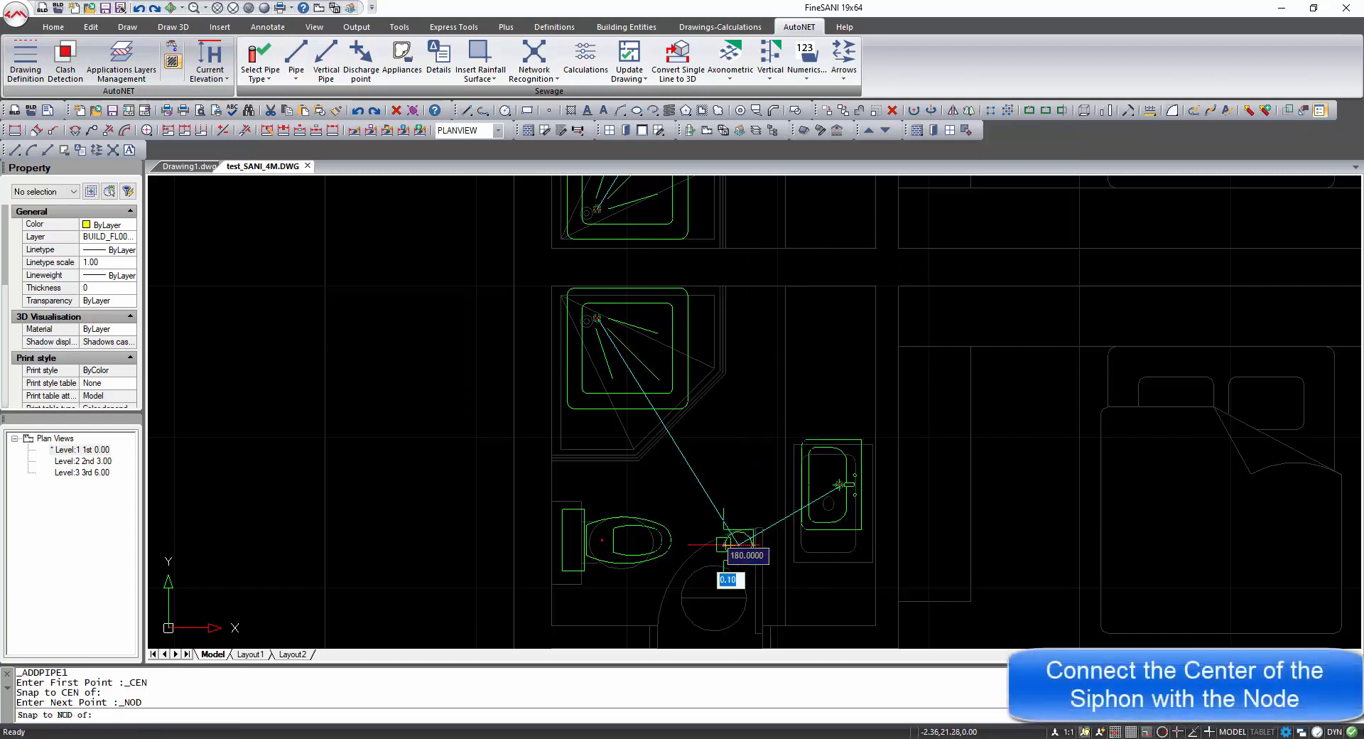
{"action": "left_click", "coordinate": [748, 489]}
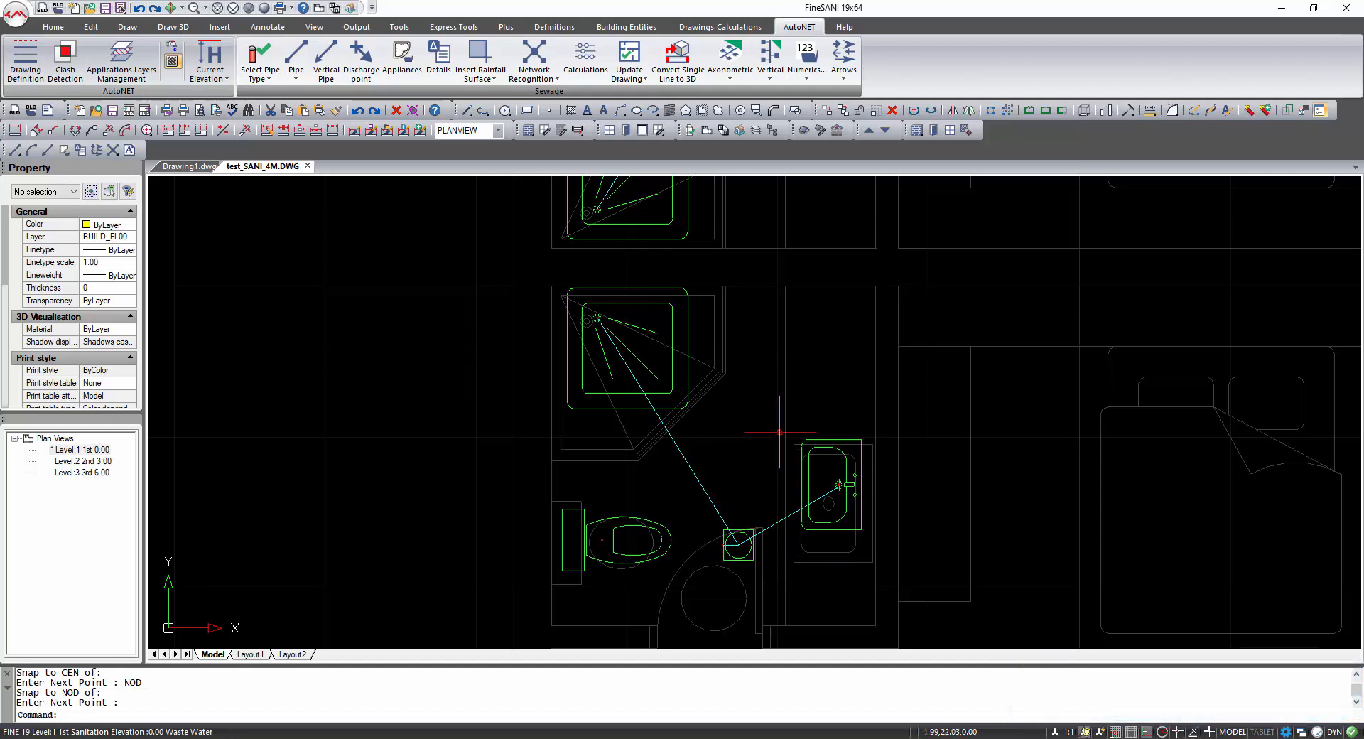
Insert a vertical pipe beside the upper bathroom's WC running from height 0 to 3.
{"action": "scroll", "coordinate": [780, 432], "scroll_direction": "down", "scroll_amount": 5}
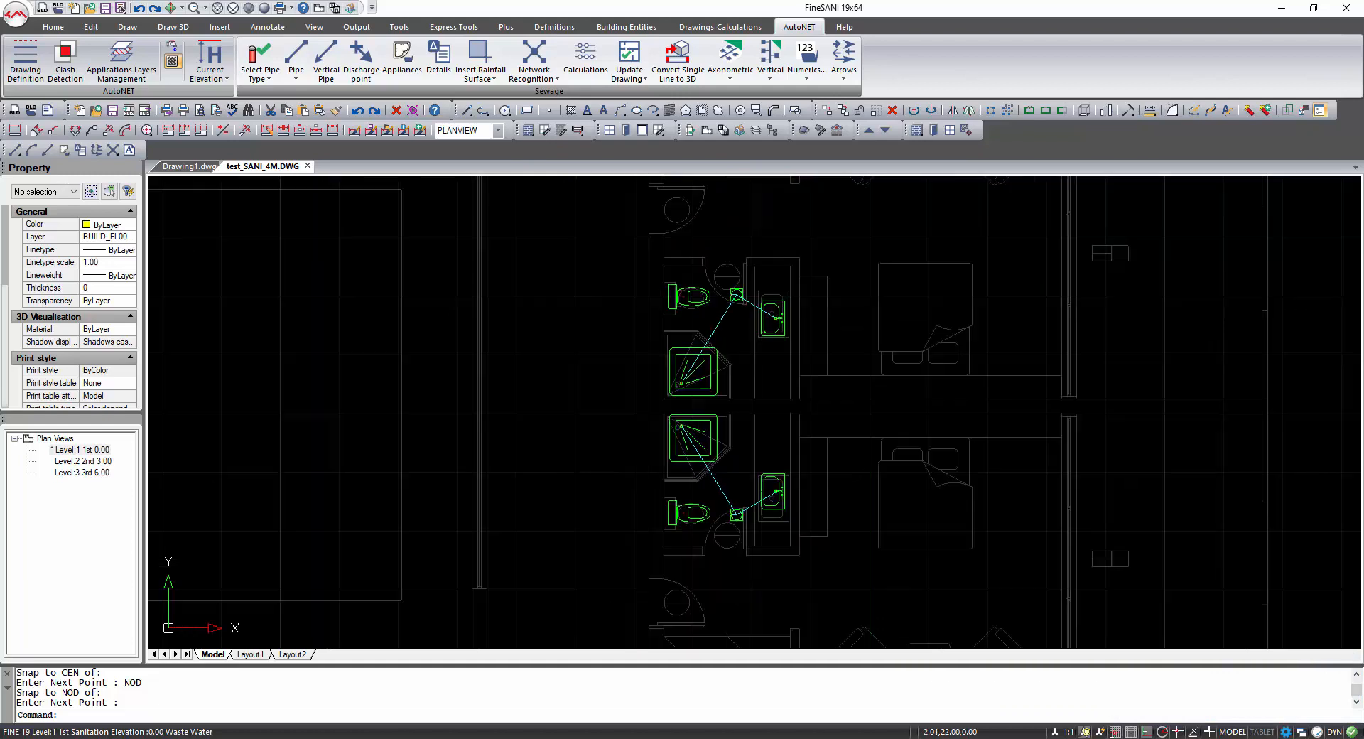
{"action": "middle_click_drag", "start_coordinate": [736, 415], "coordinate": [712, 429]}
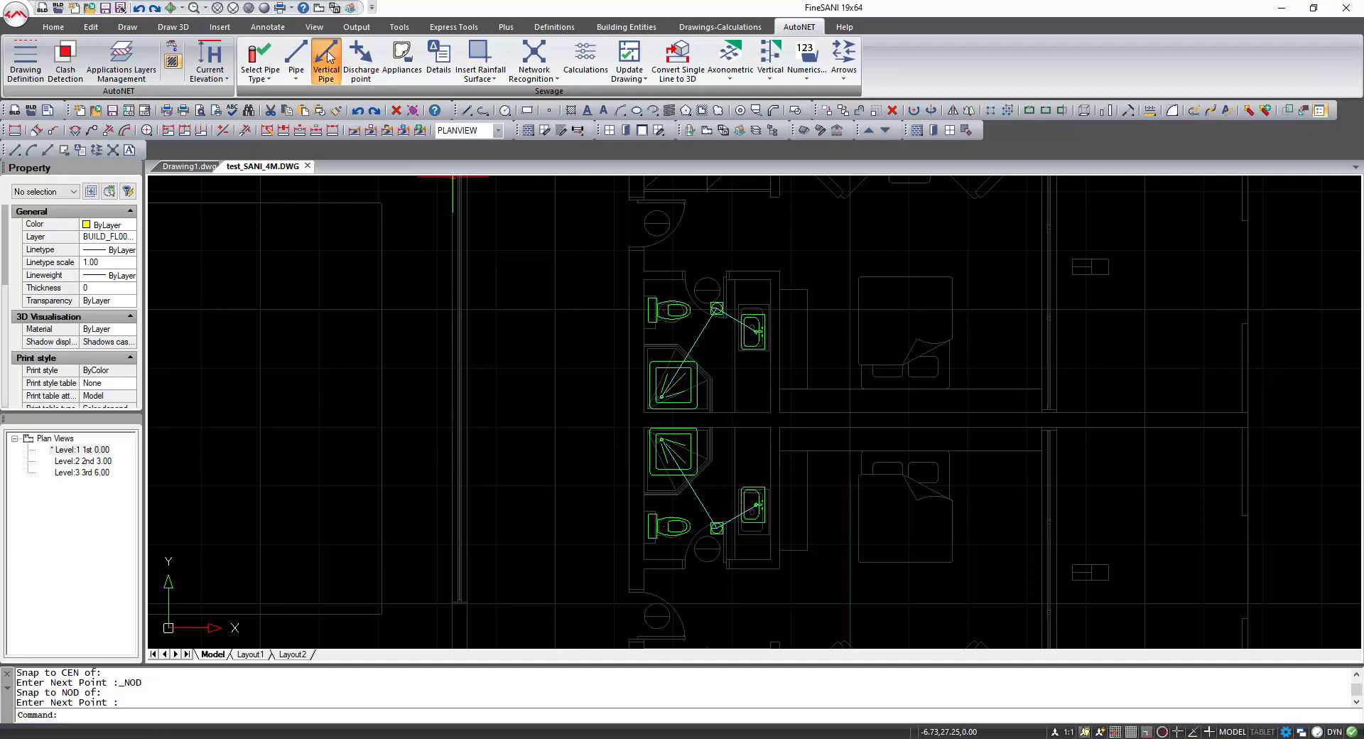
{"action": "left_click", "coordinate": [327, 57]}
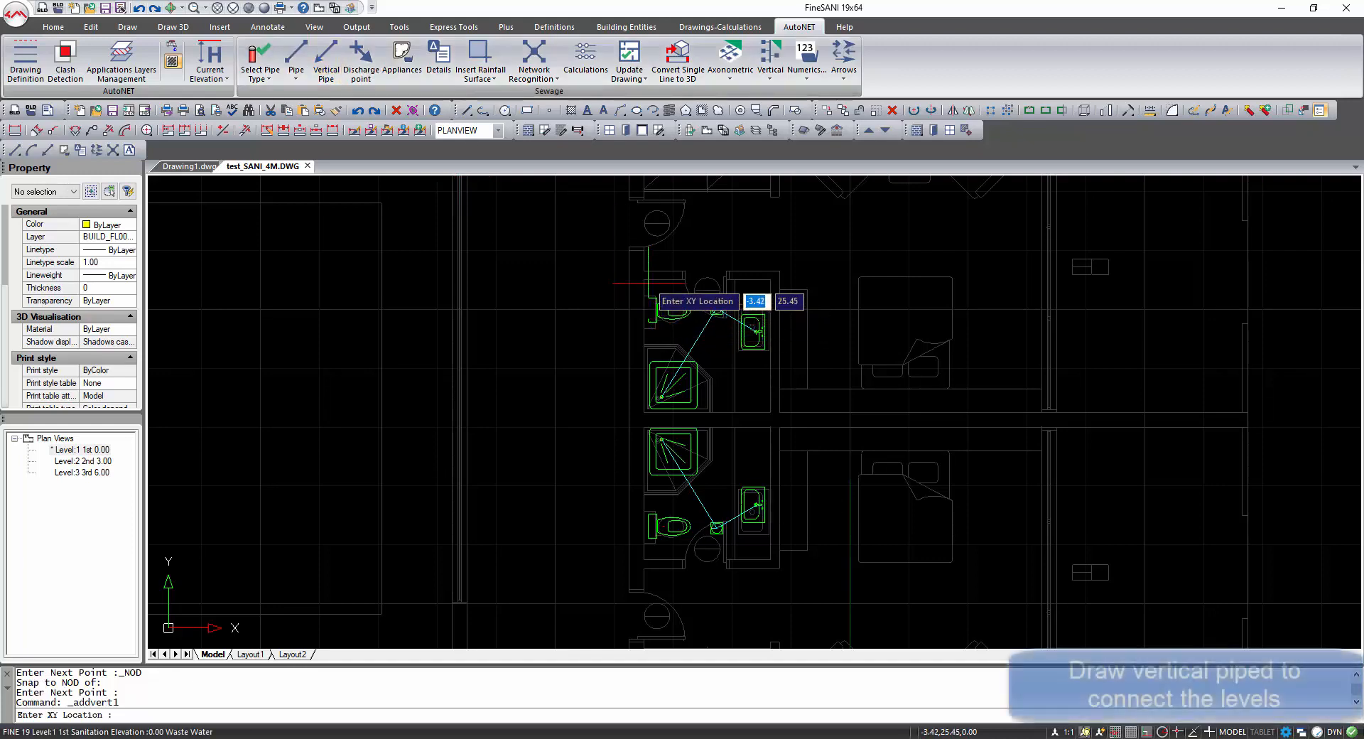
{"action": "left_click", "coordinate": [646, 284]}
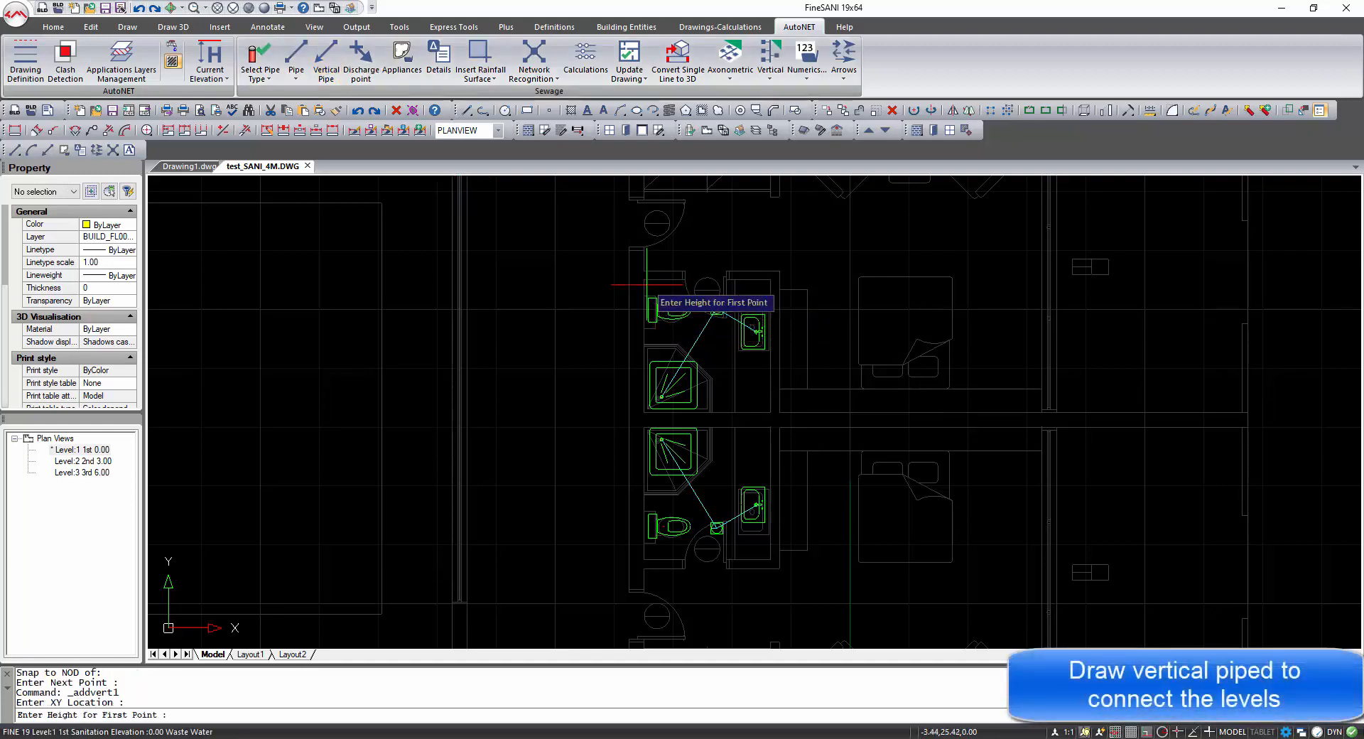
{"action": "type", "text": "0"}
{"action": "key", "text": "Return"}
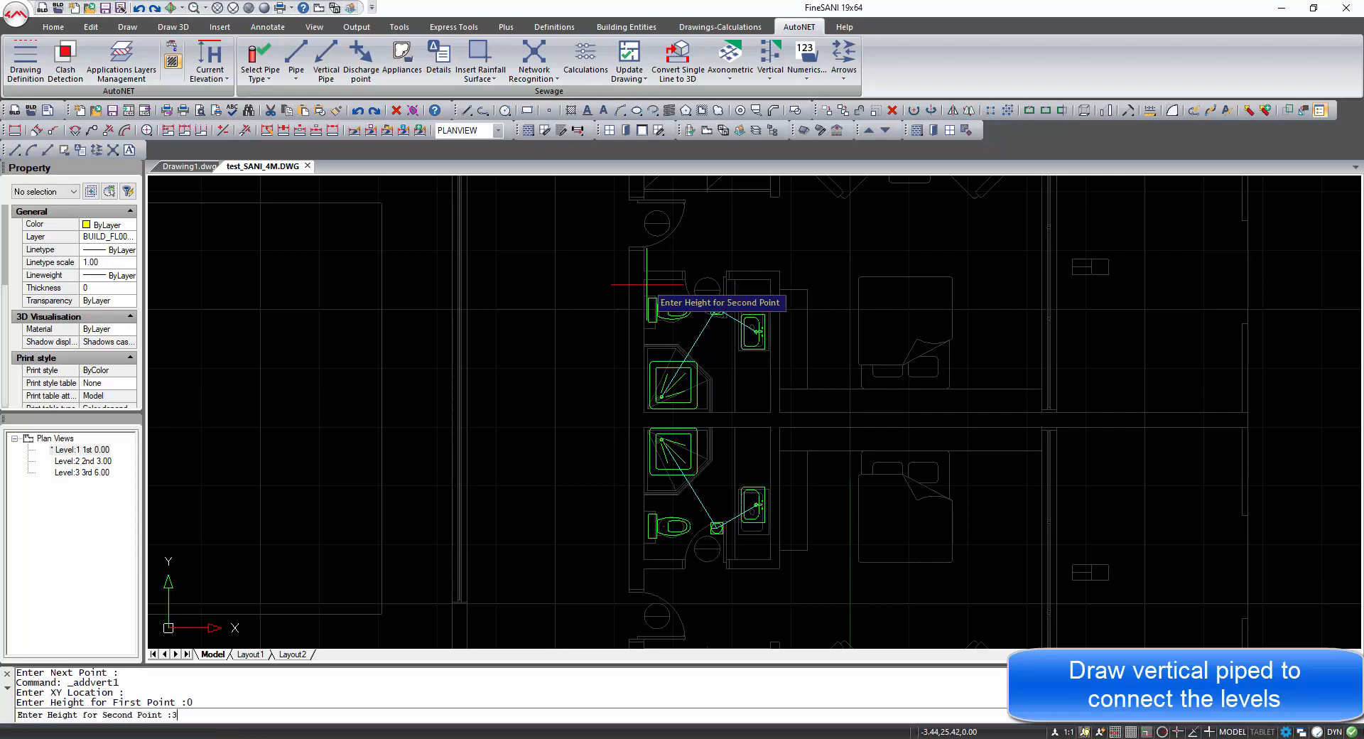
{"action": "type", "text": "3"}
{"action": "key", "text": "Return"}
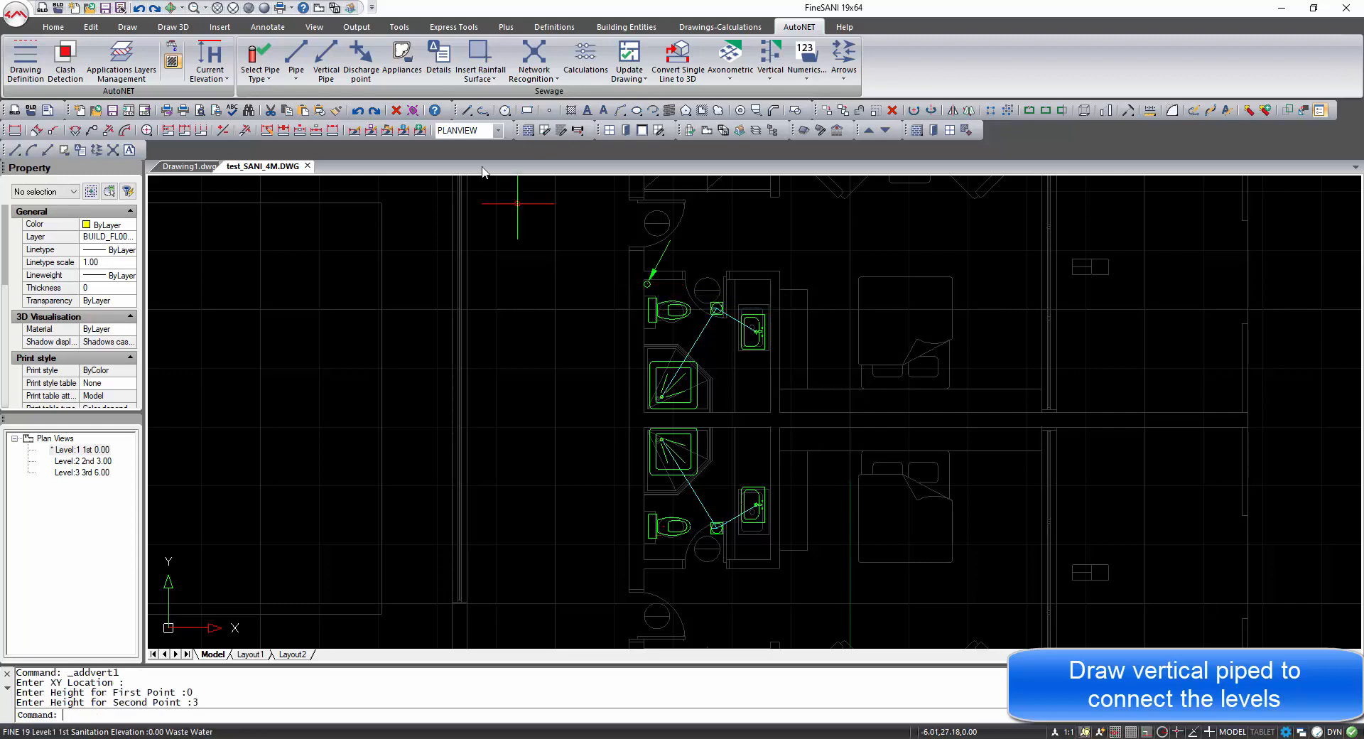
Insert a vertical pipe beside the lower bathroom's WC running from height 0 to 3.
{"action": "left_click", "coordinate": [326, 57]}
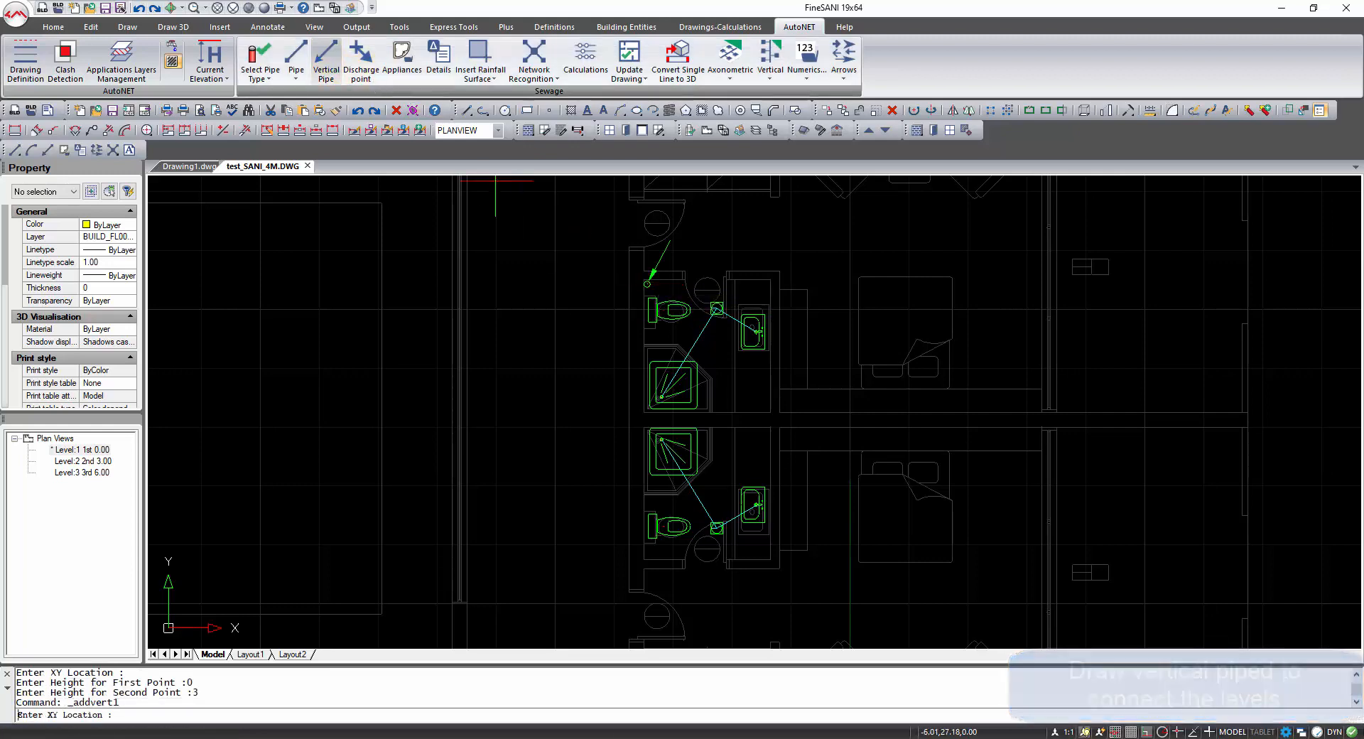
{"action": "left_click", "coordinate": [646, 556]}
{"action": "type", "text": "0"}
{"action": "key", "text": "Return"}
{"action": "type", "text": "3"}
{"action": "key", "text": "Return"}
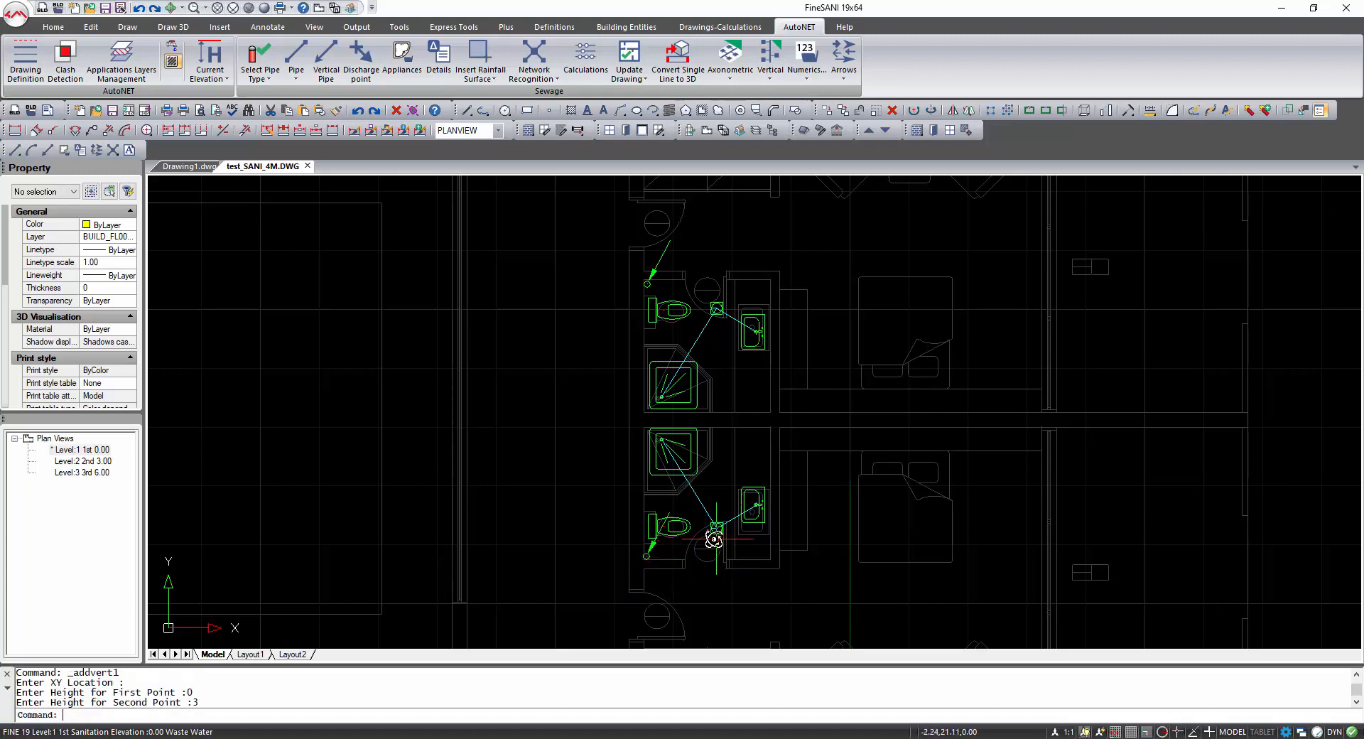
Orbit to inspect the vertical pipes in 3D, then return to the plan view.
{"action": "mouse_move", "coordinate": [714, 540]}
{"action": "middle_mouse_down", "text": "shift"}
{"action": "mouse_move", "coordinate": [639, 505]}
{"action": "mouse_move", "coordinate": [600, 447]}
{"action": "mouse_move", "coordinate": [597, 412]}
{"action": "middle_mouse_up", "text": "shift"}
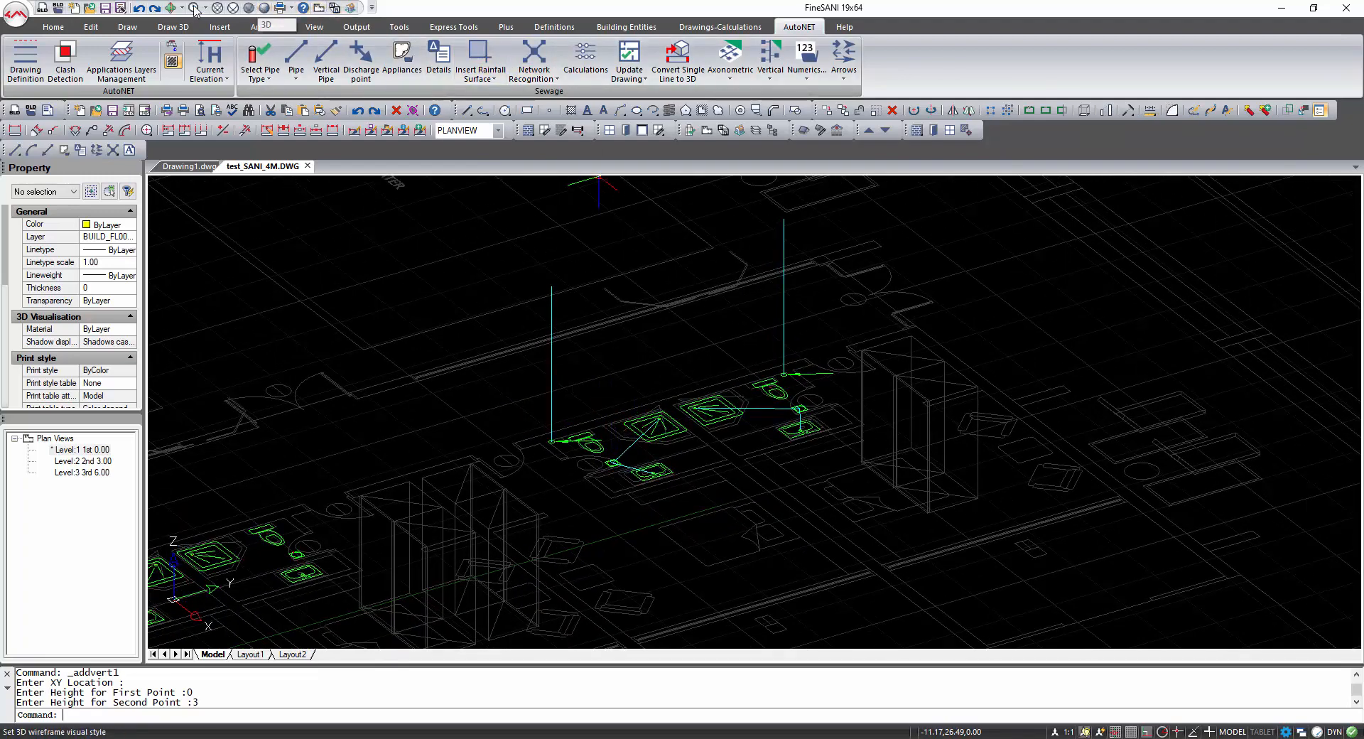
{"action": "left_click", "coordinate": [140, 8]}
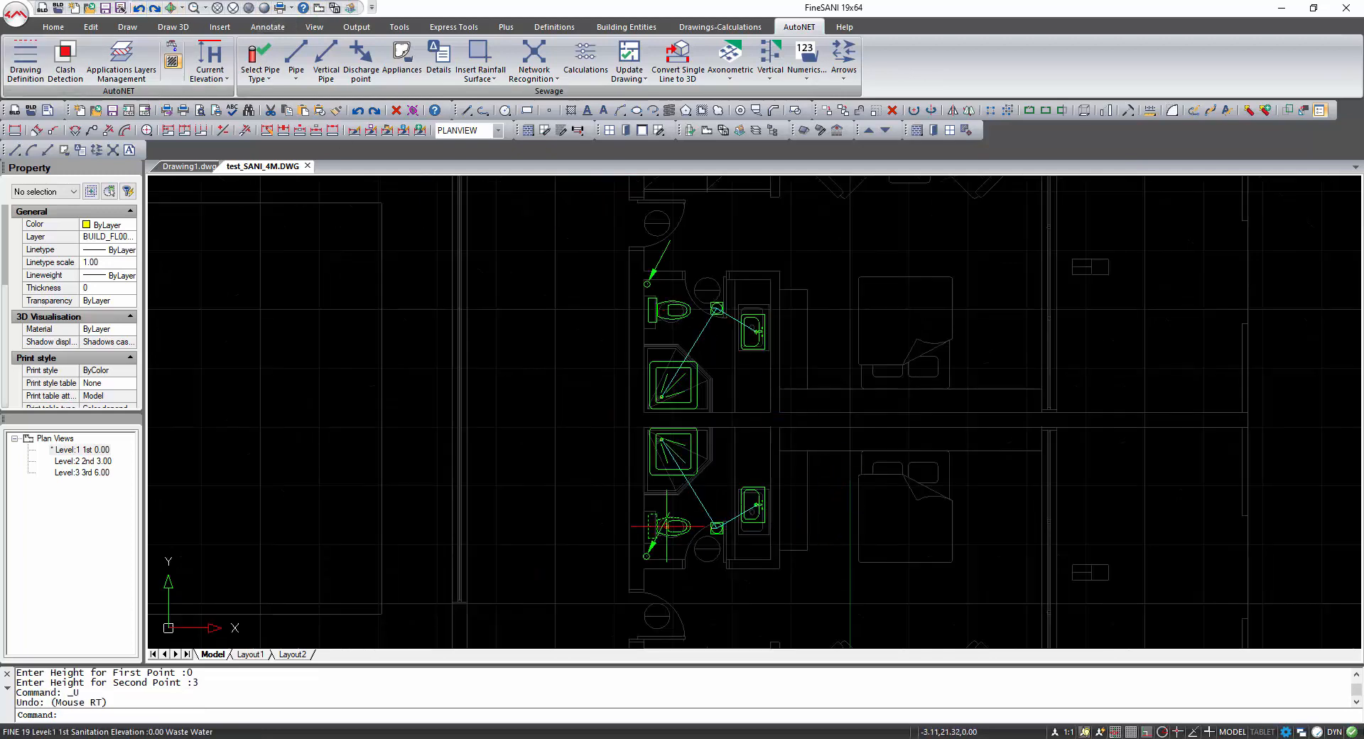
{"action": "scroll", "coordinate": [667, 526], "scroll_direction": "up", "scroll_amount": 1}
{"action": "scroll", "coordinate": [670, 523], "scroll_direction": "down", "scroll_amount": 1}
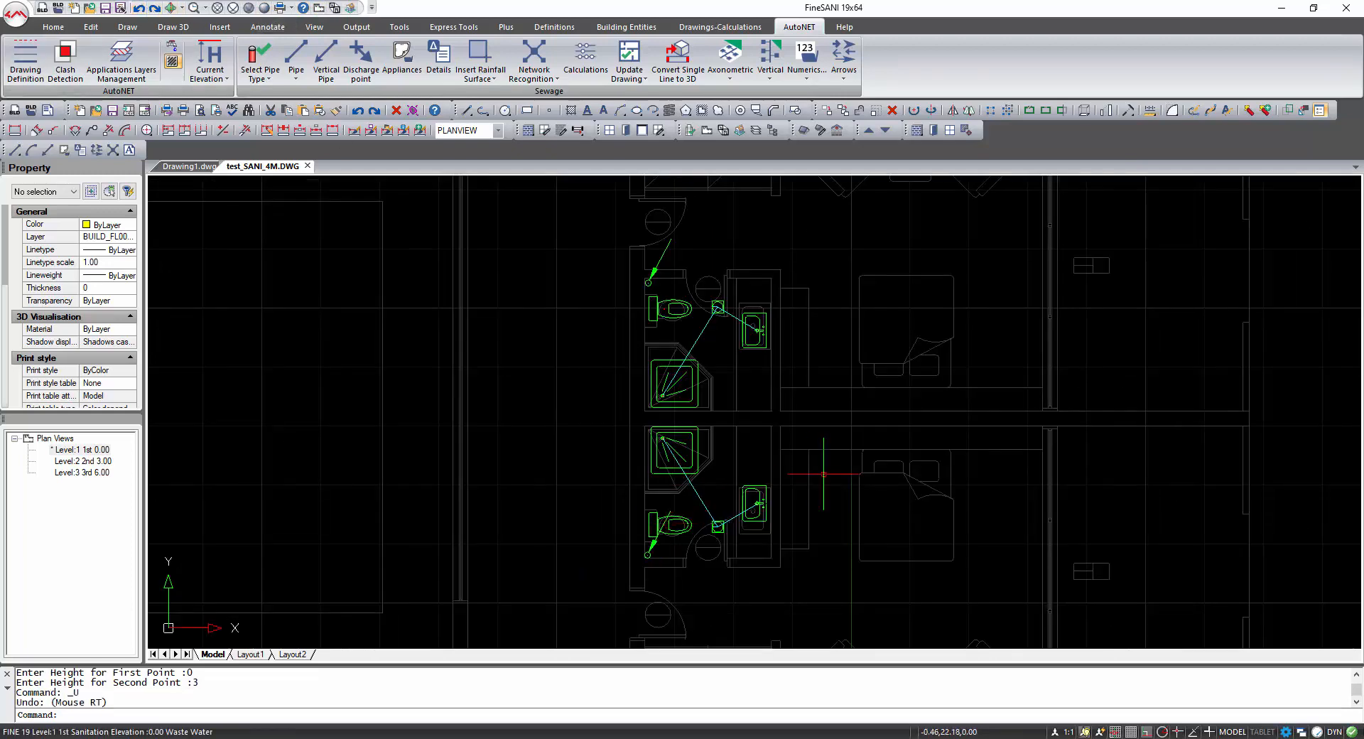
Draw a pipe from the upper WC's node point, snapped perpendicular to the vertical pipe beside it.
{"action": "left_click", "coordinate": [297, 53]}
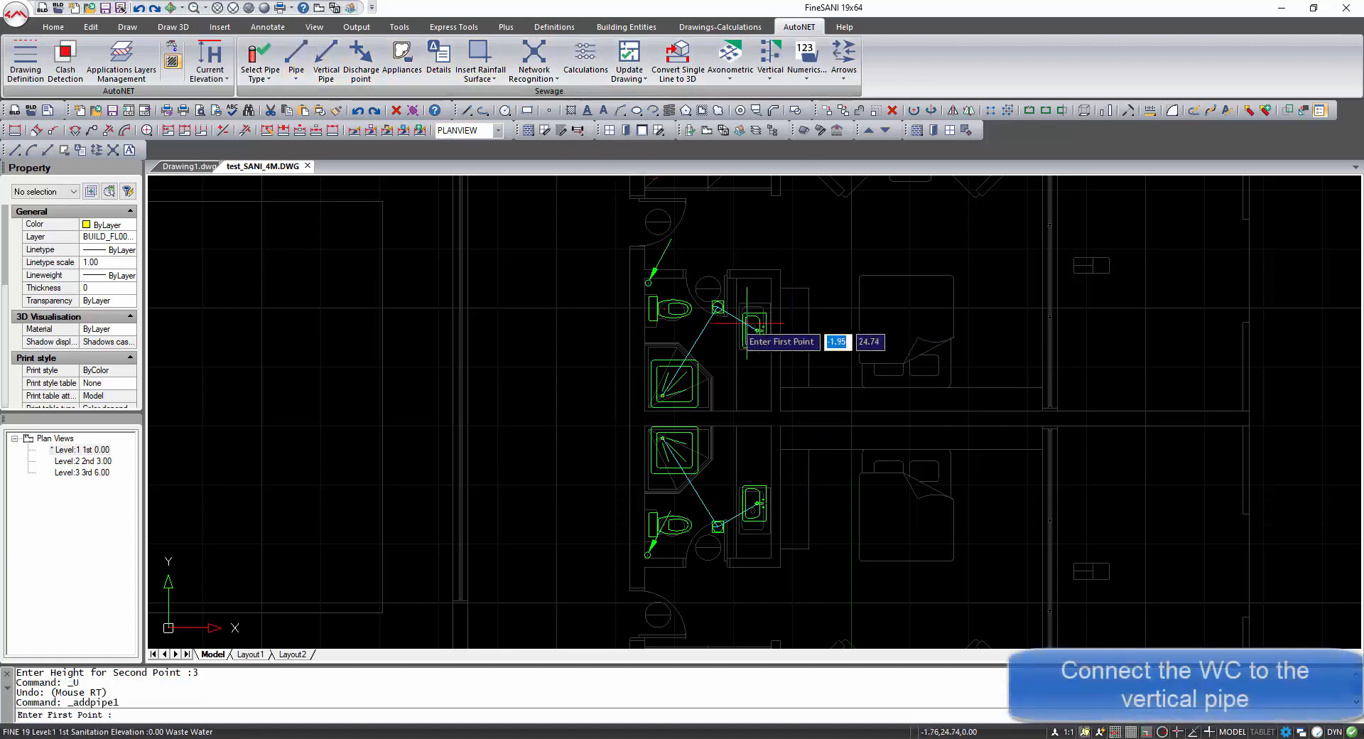
{"action": "right_click", "coordinate": [698, 323], "text": "shift"}
{"action": "left_click", "coordinate": [739, 519]}
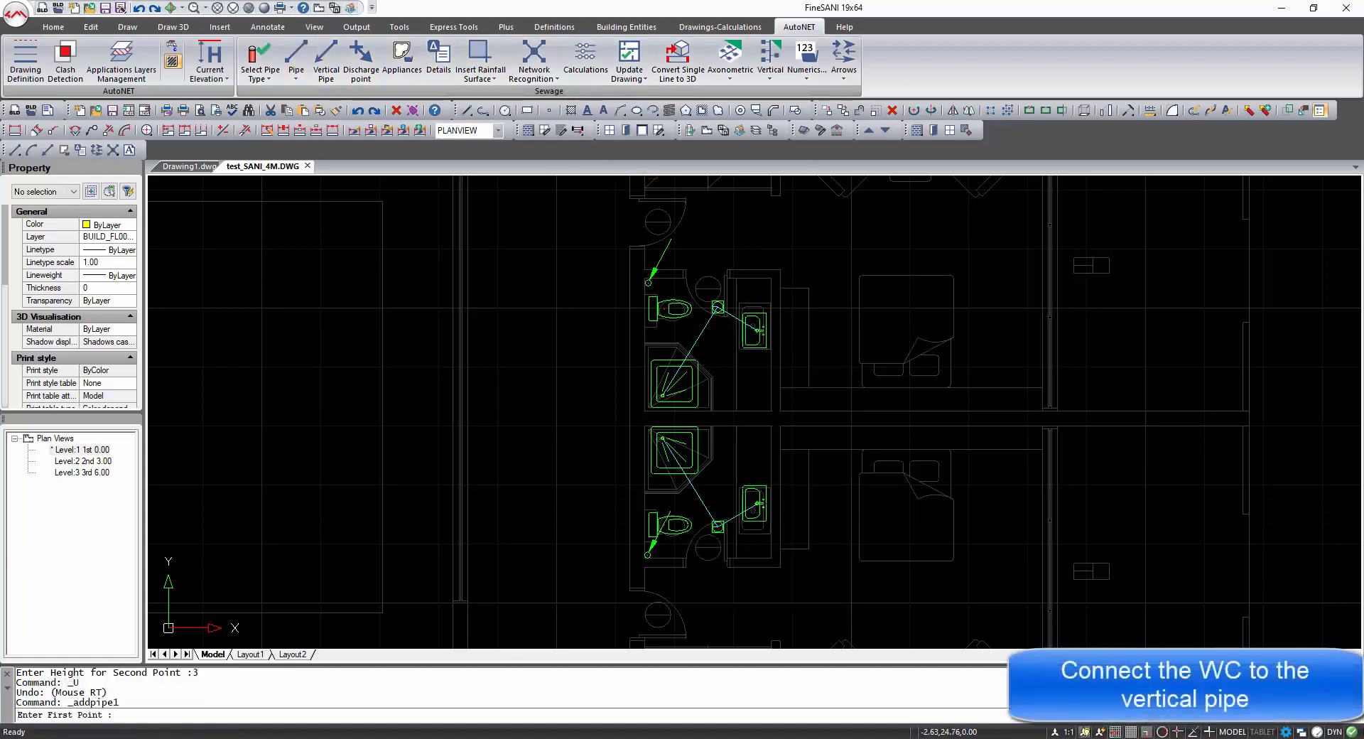
{"action": "left_click", "coordinate": [663, 308]}
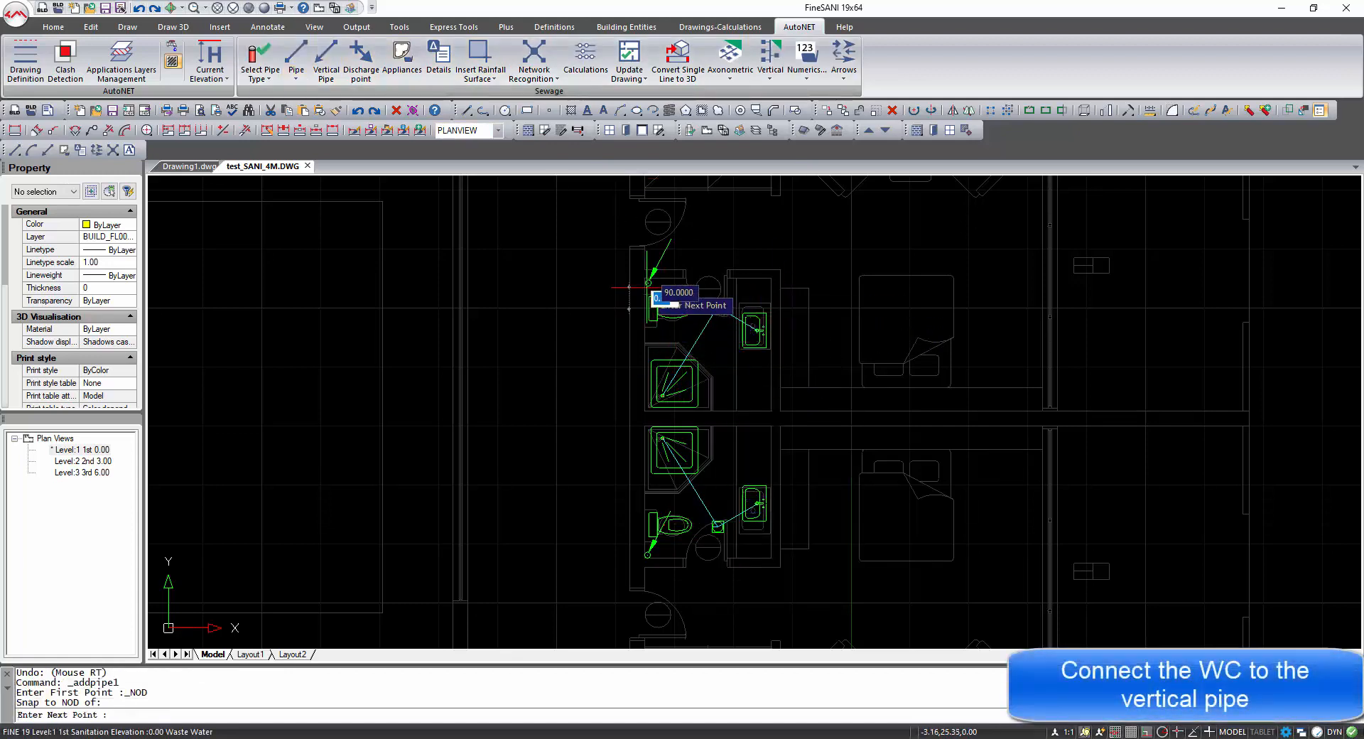
{"action": "right_click", "coordinate": [657, 294], "text": "shift"}
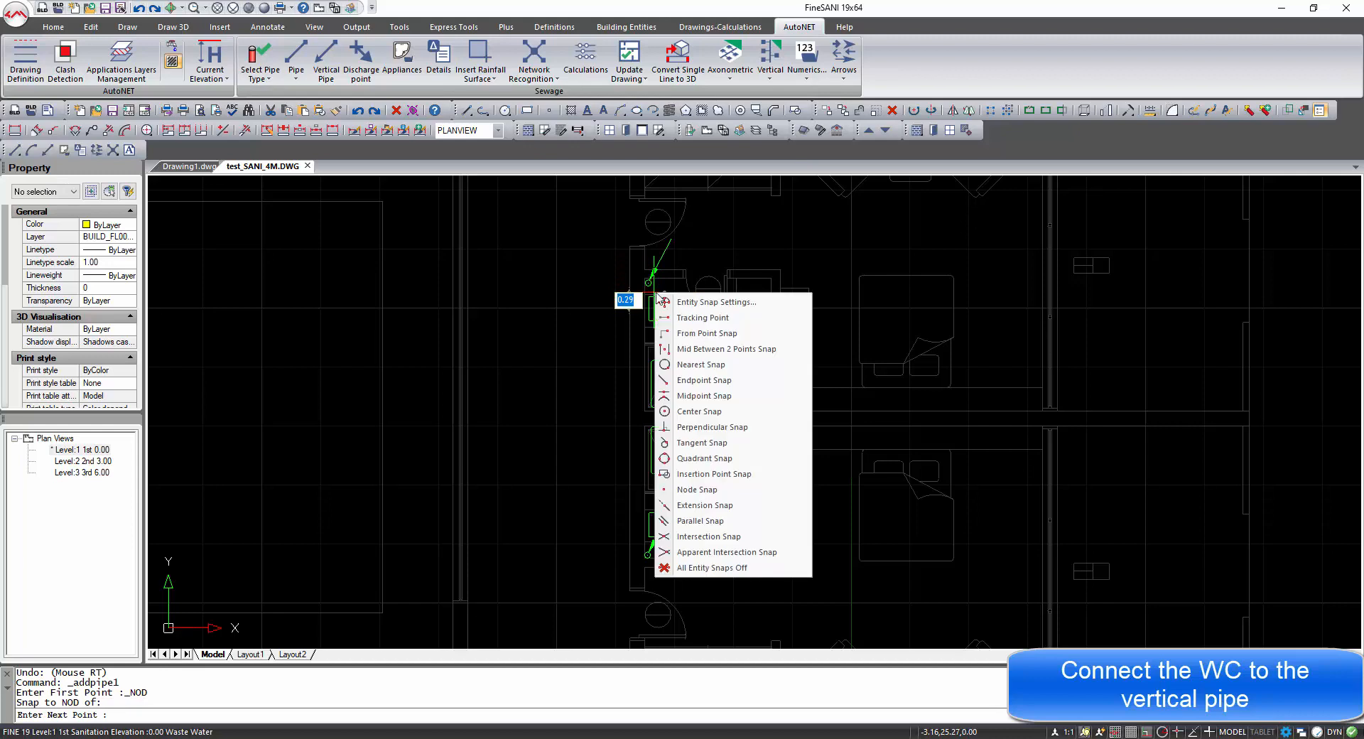
{"action": "left_click", "coordinate": [700, 427]}
{"action": "scroll", "coordinate": [648, 289], "scroll_direction": "up", "scroll_amount": 3}
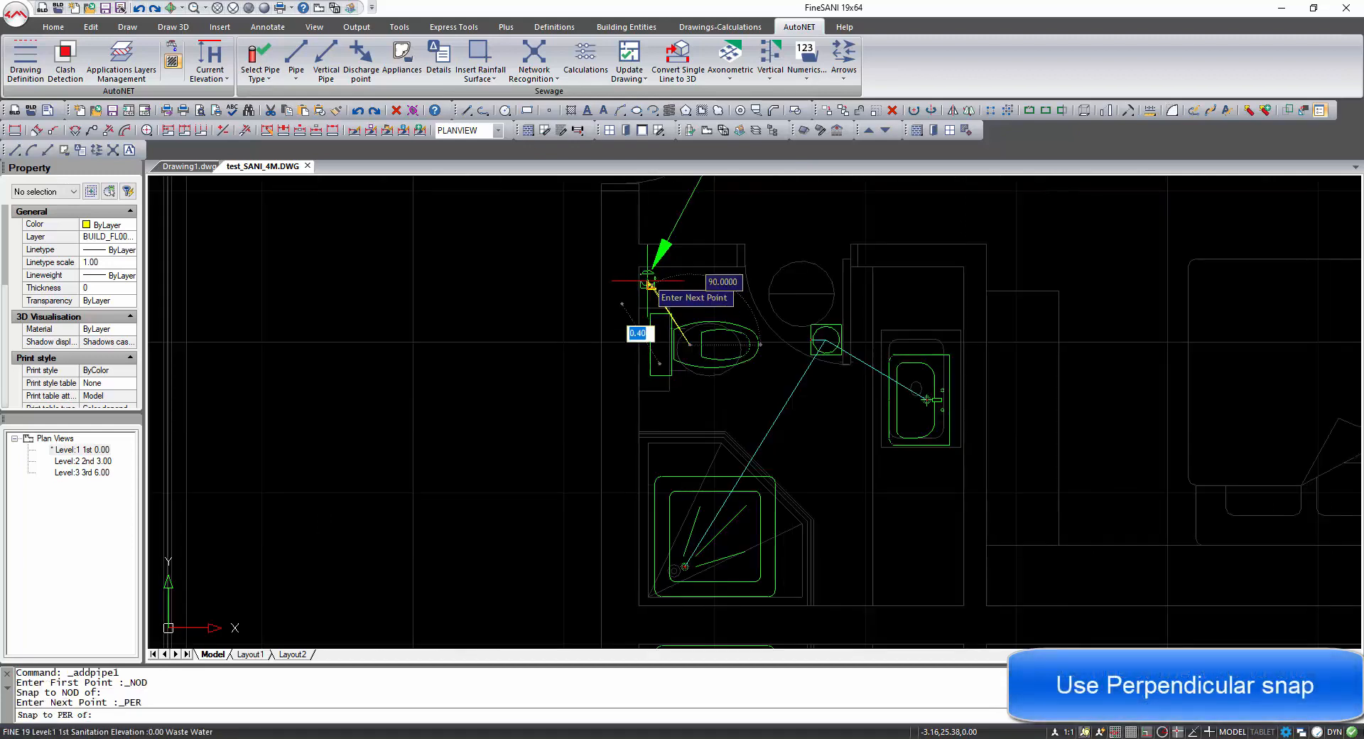
{"action": "left_click", "coordinate": [649, 284]}
{"action": "right_click", "coordinate": [686, 293]}
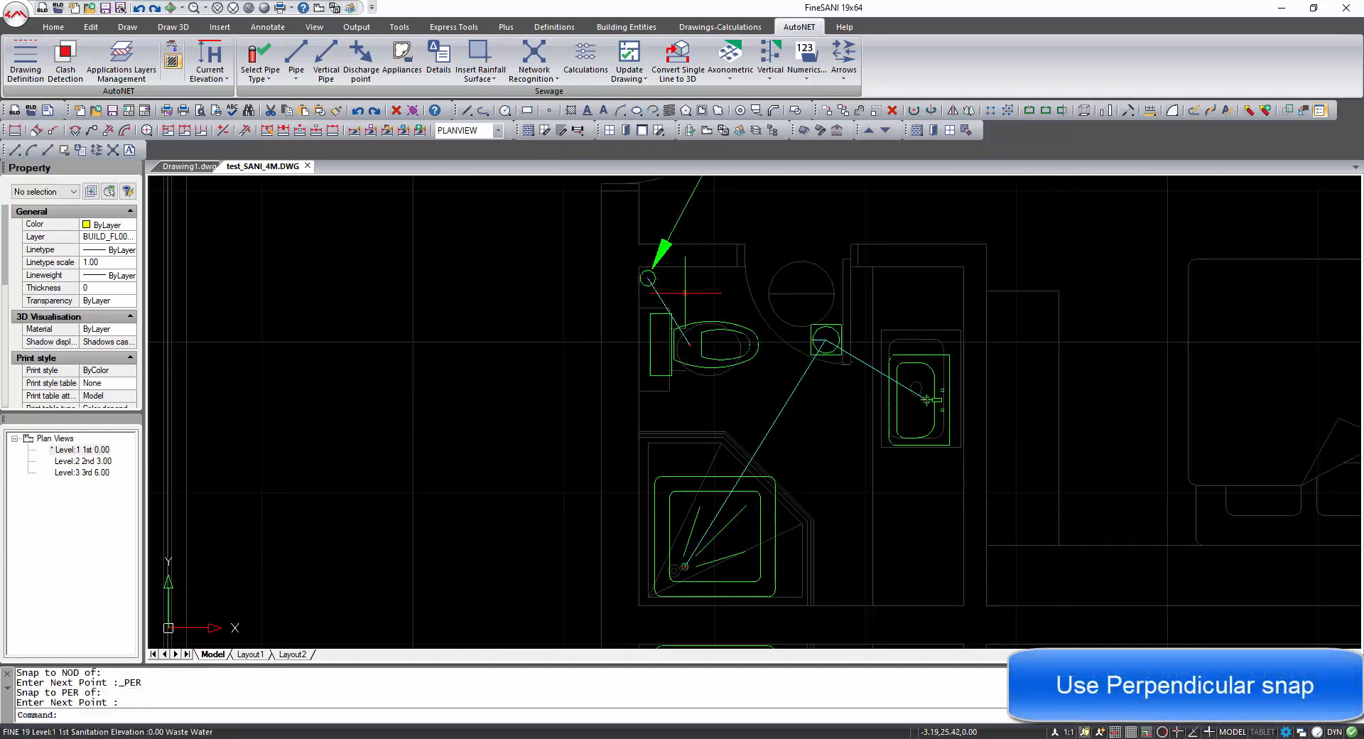
Draw a pipe from the upper washbasin siphon's endpoint, snapped perpendicular to the same vertical pipe.
{"action": "left_click", "coordinate": [296, 54]}
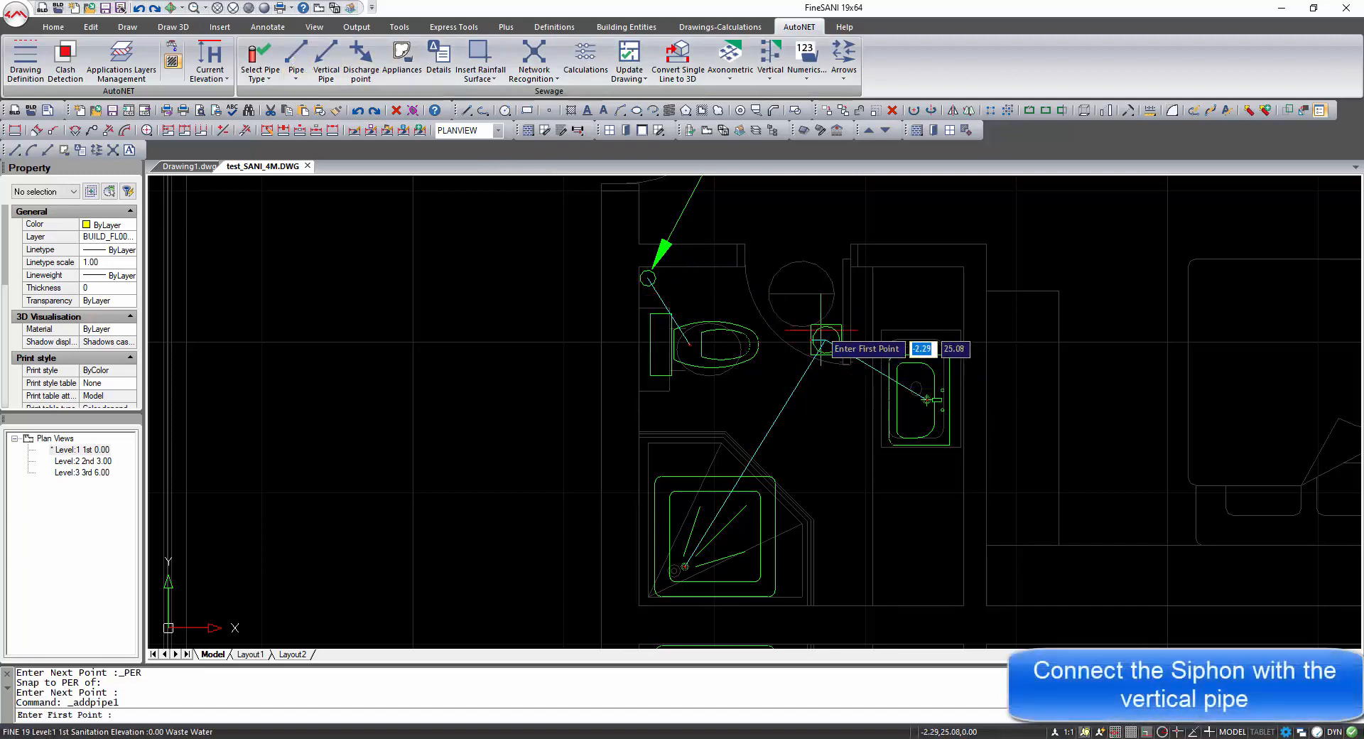
{"action": "right_click", "coordinate": [841, 344], "text": "shift"}
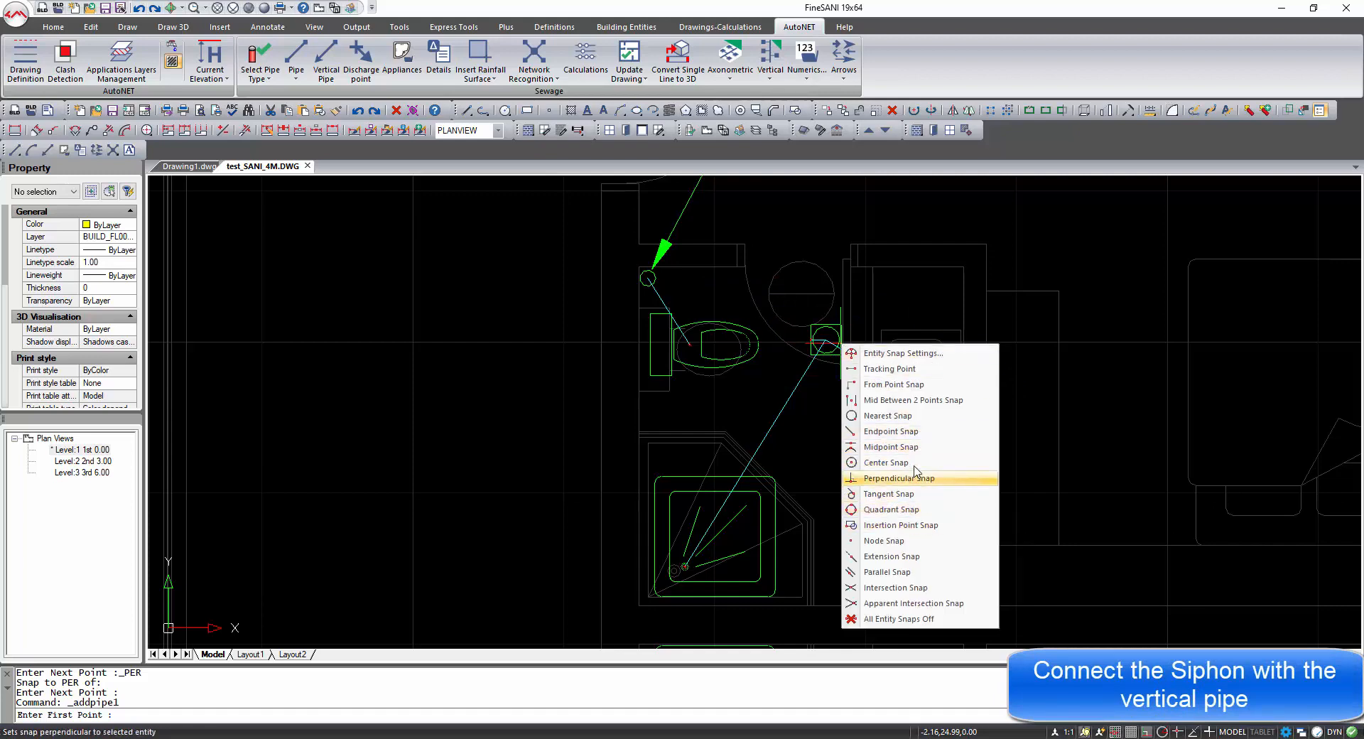
{"action": "left_click", "coordinate": [892, 431]}
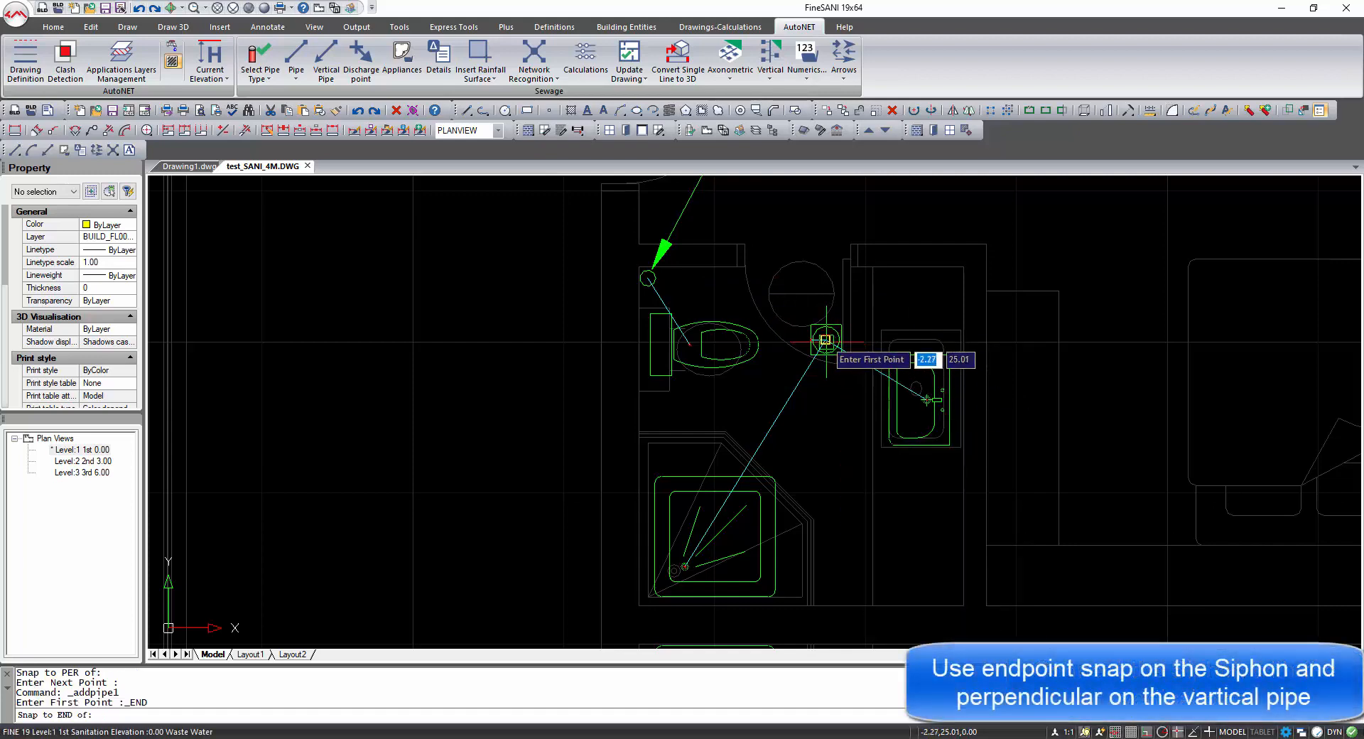
{"action": "left_click", "coordinate": [826, 341]}
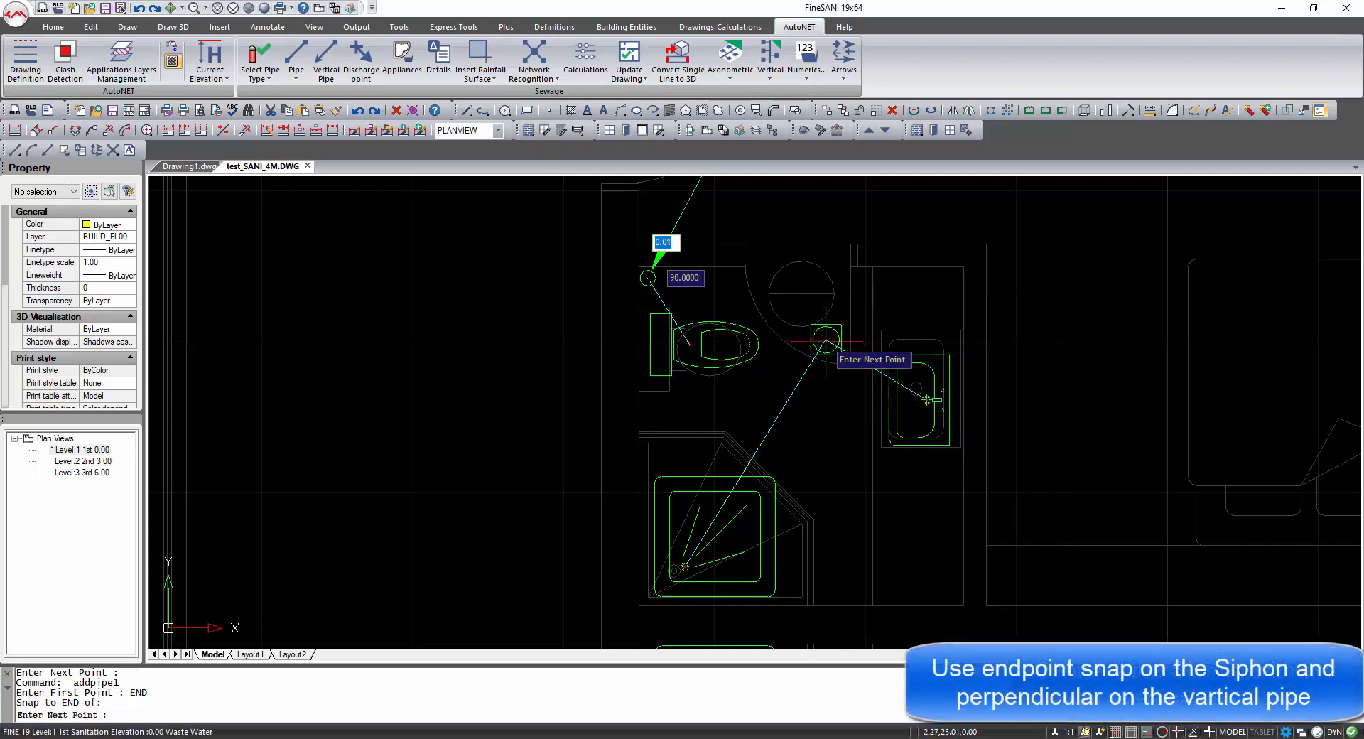
{"action": "right_click", "coordinate": [674, 281], "text": "shift"}
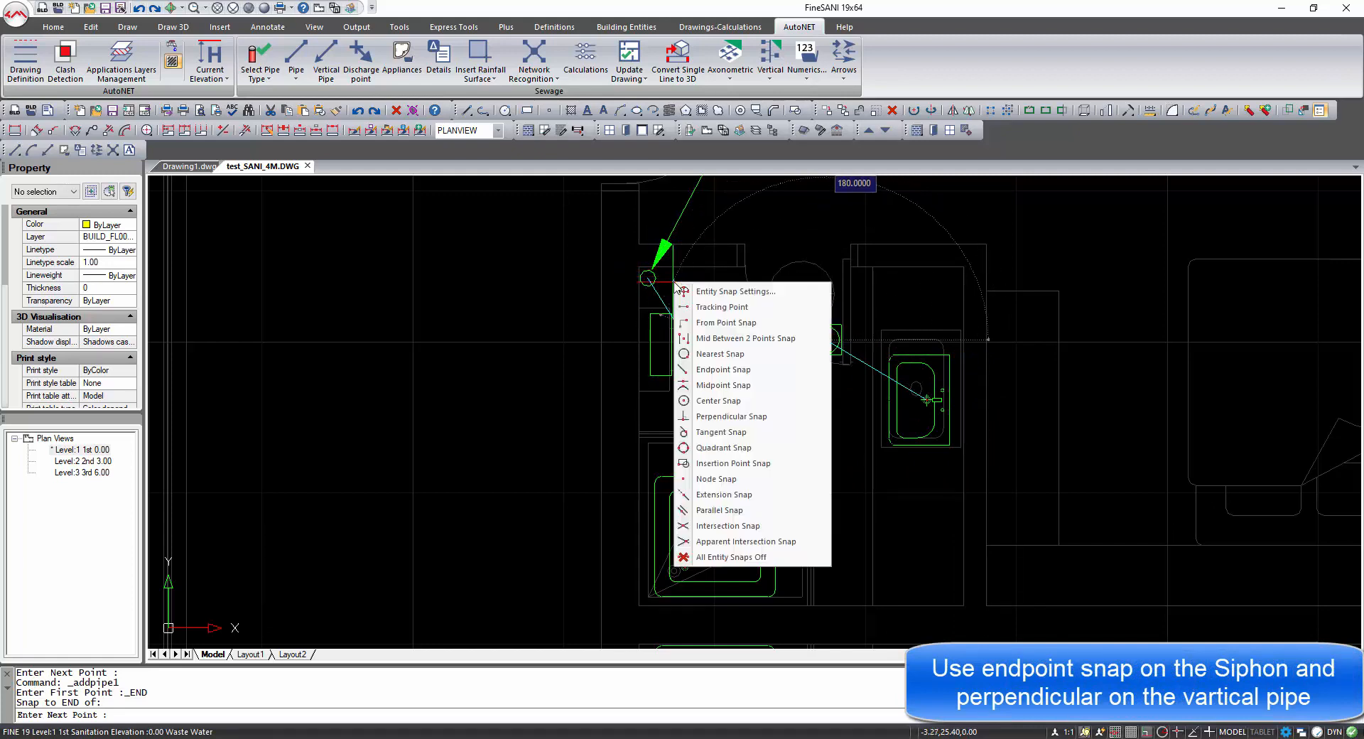
{"action": "left_click", "coordinate": [743, 420]}
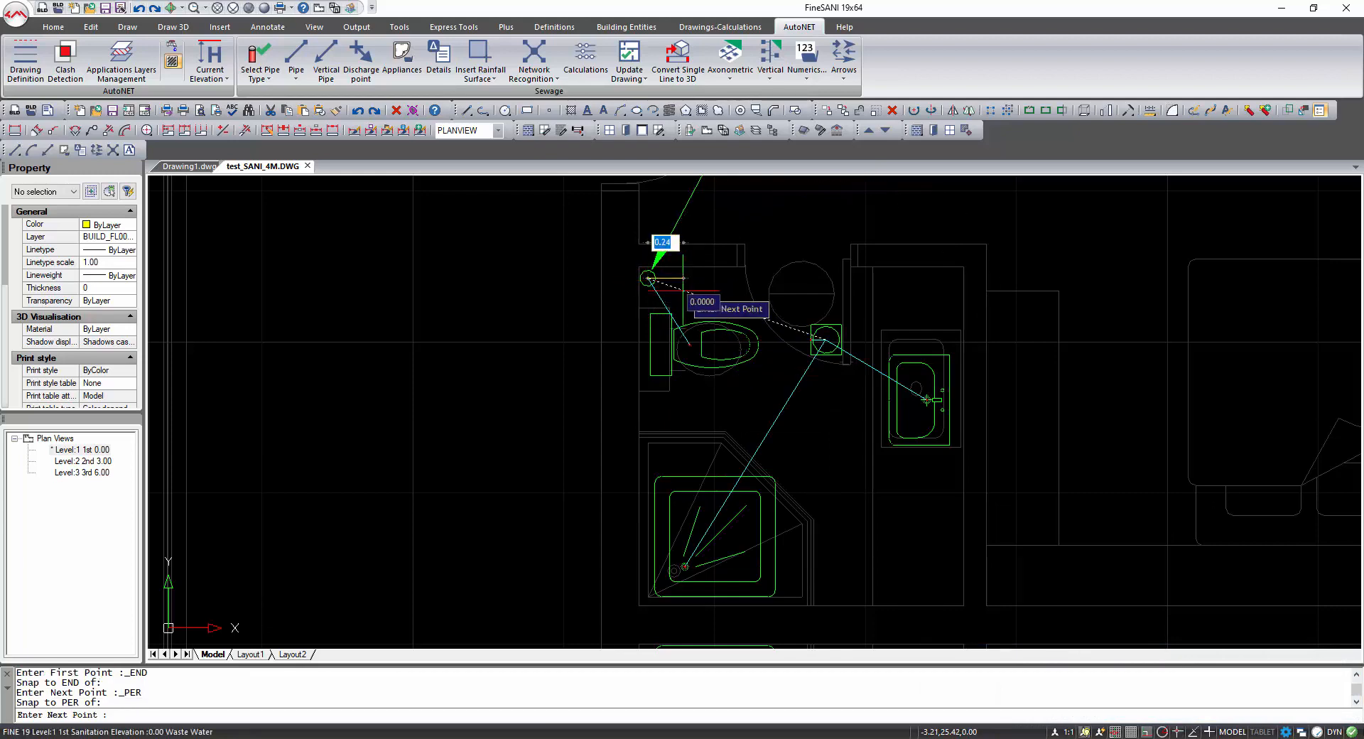
{"action": "left_click", "coordinate": [683, 290]}
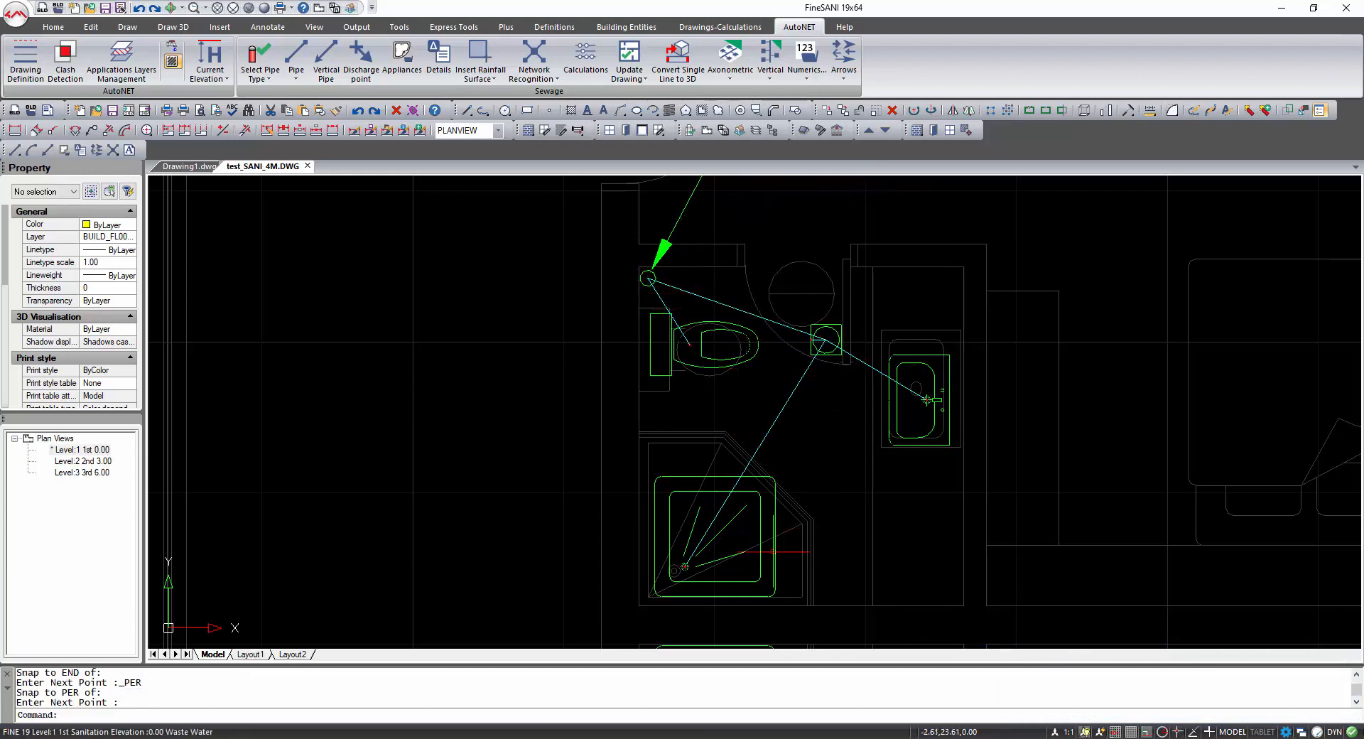
Draw a pipe from the lower washbasin siphon's centre, snapped perpendicular to the lower bathroom's vertical pipe.
{"action": "middle_click_drag", "start_coordinate": [778, 569], "coordinate": [765, 228]}
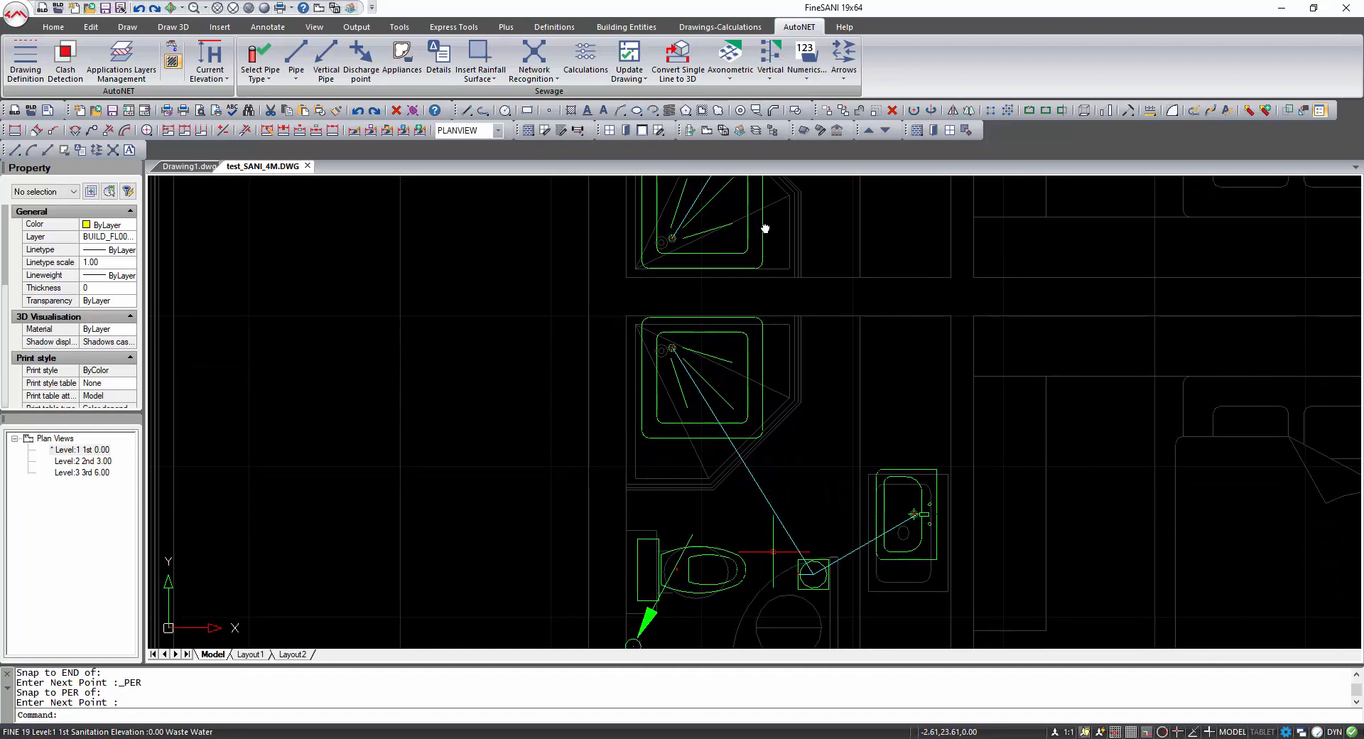
{"action": "middle_click_drag", "start_coordinate": [782, 405], "coordinate": [780, 317]}
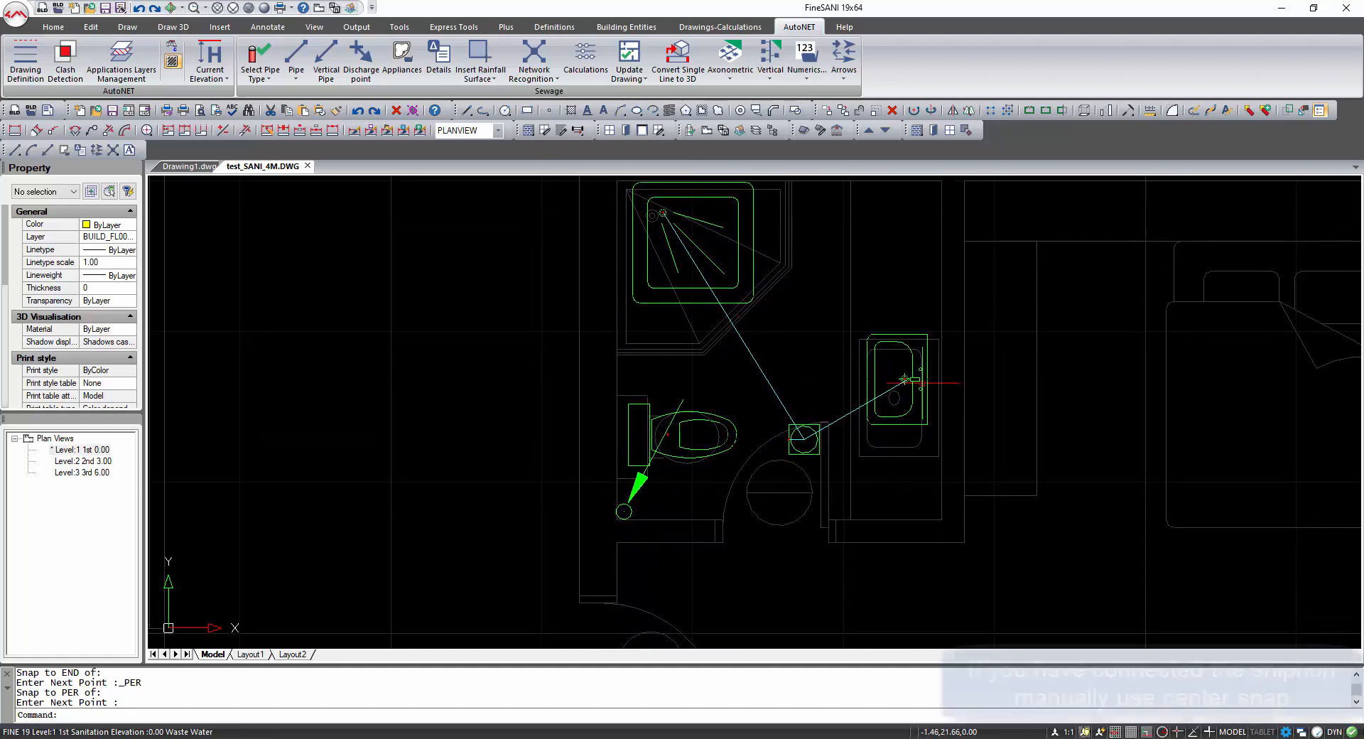
{"action": "left_click", "coordinate": [296, 56]}
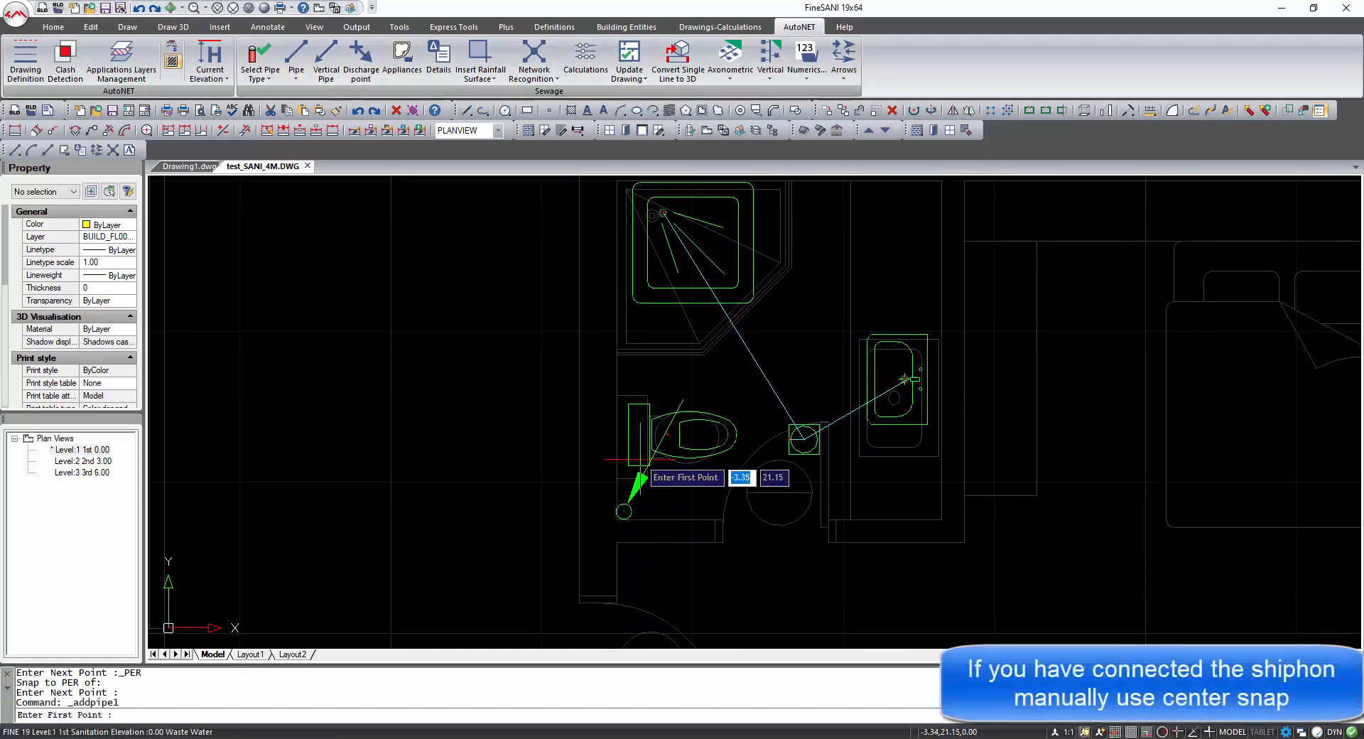
{"action": "right_click", "coordinate": [817, 440], "text": "shift"}
{"action": "left_click", "coordinate": [863, 560]}
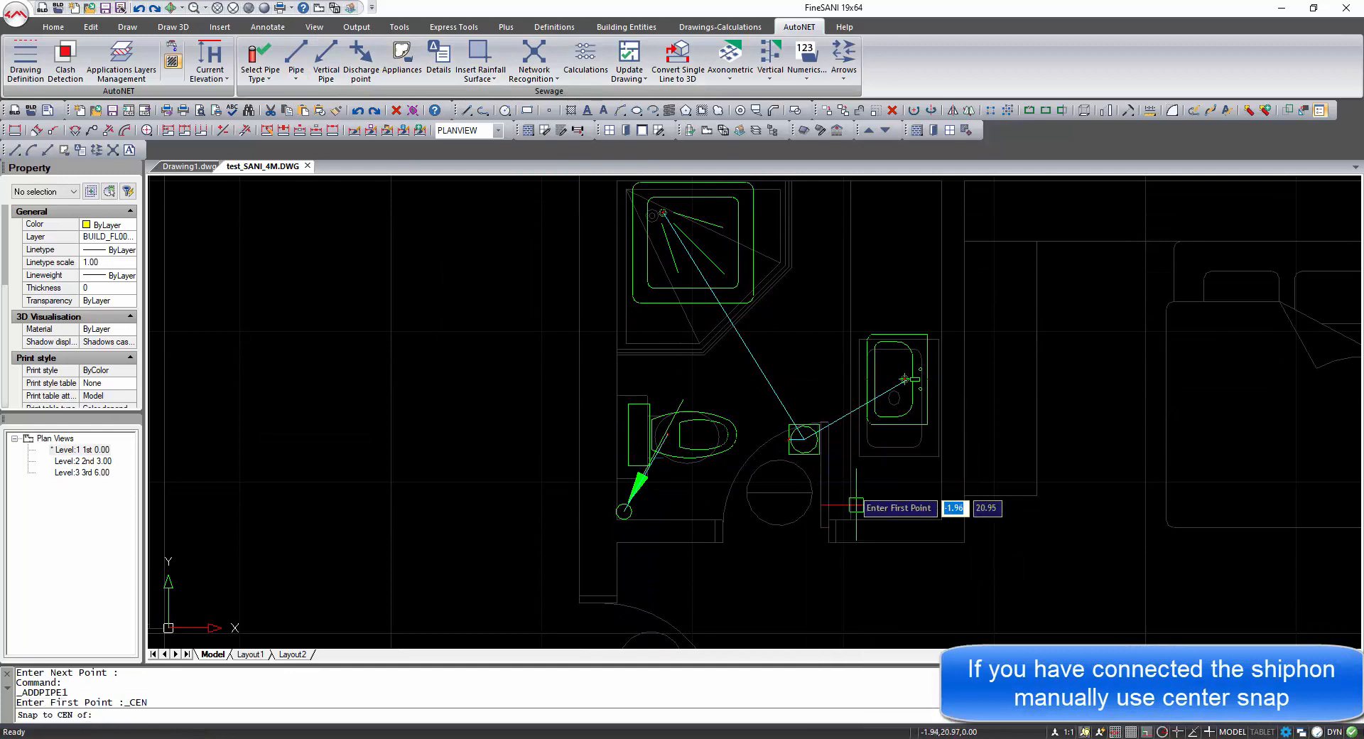
{"action": "left_click", "coordinate": [804, 439]}
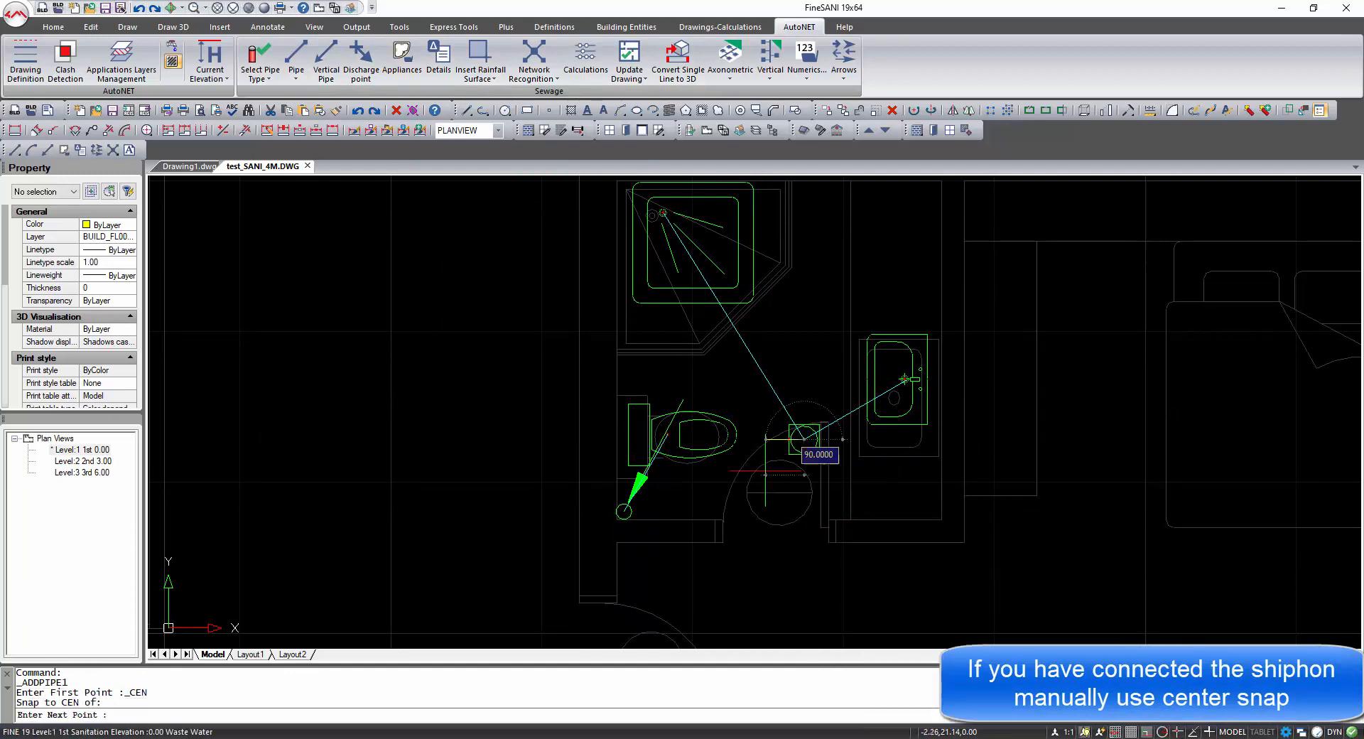
{"action": "right_click", "coordinate": [611, 515], "text": "shift"}
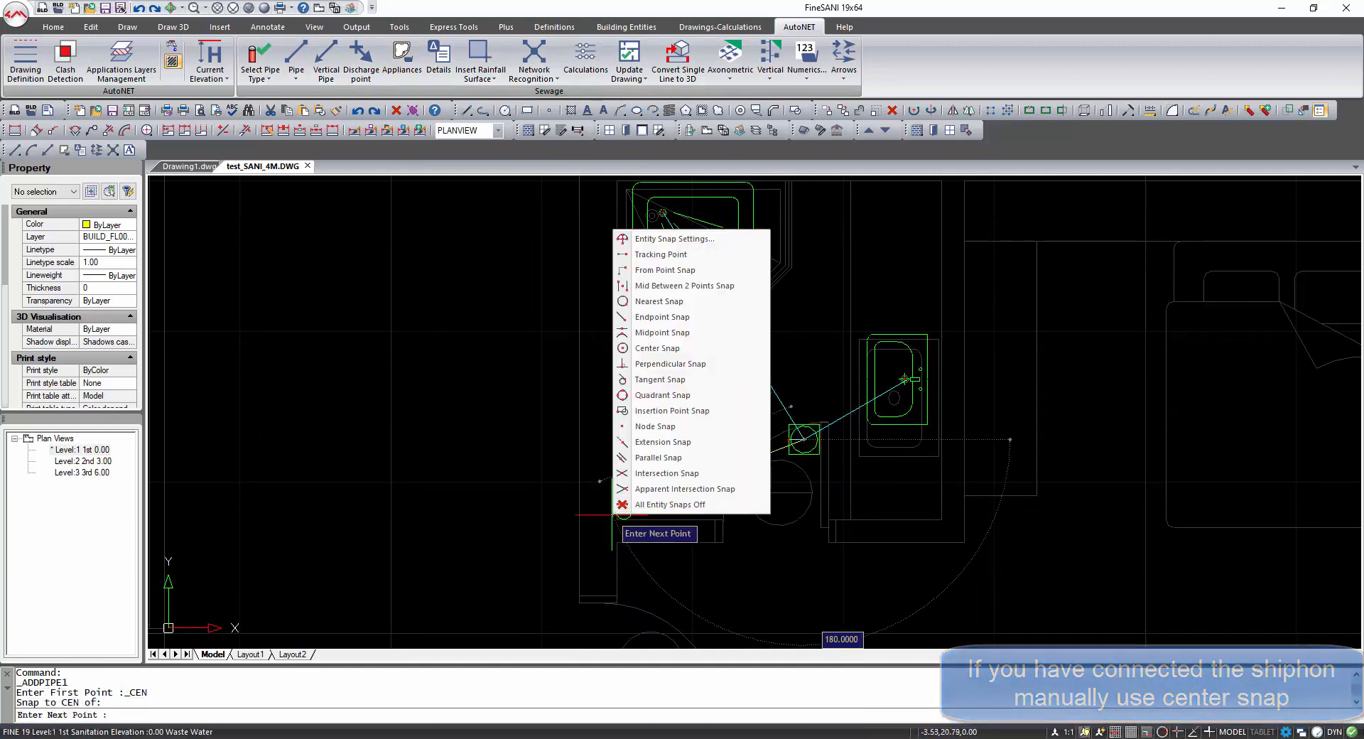
{"action": "left_click", "coordinate": [670, 364]}
{"action": "left_click", "coordinate": [625, 509]}
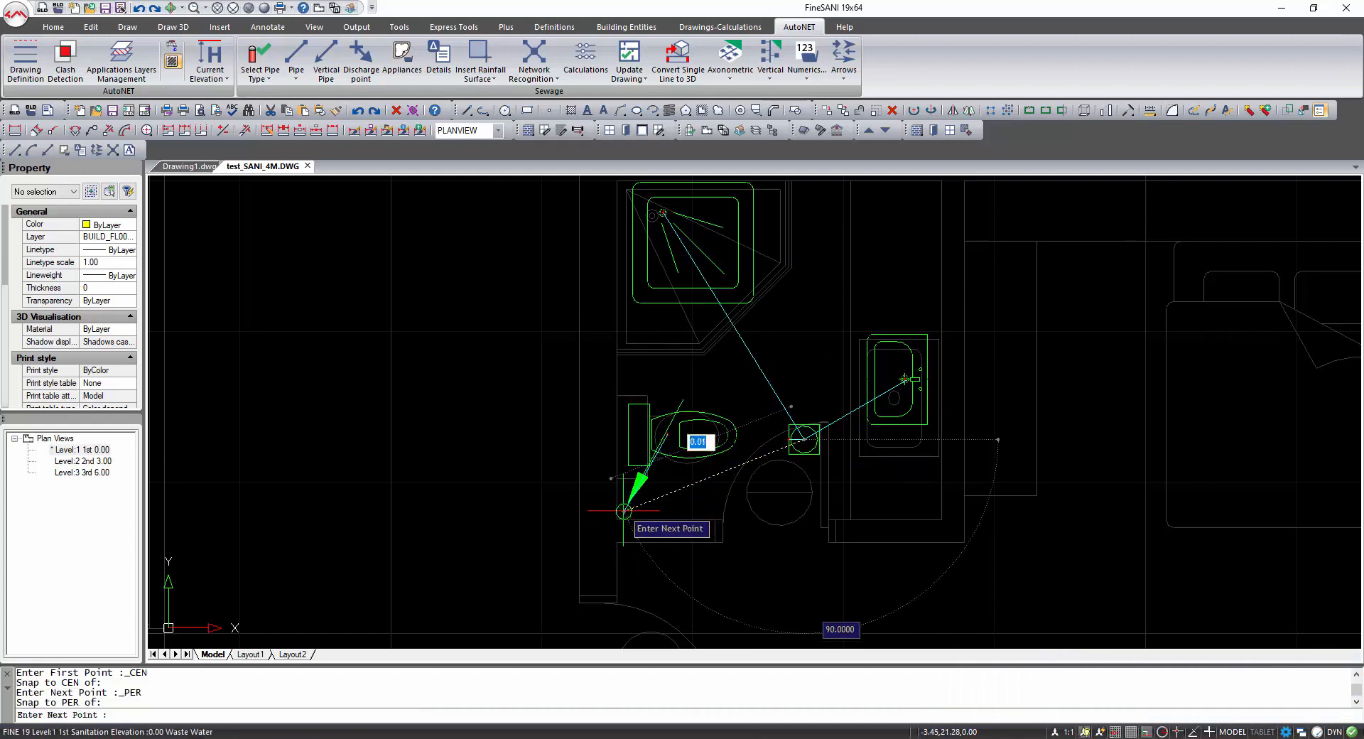
{"action": "key", "text": "Return"}
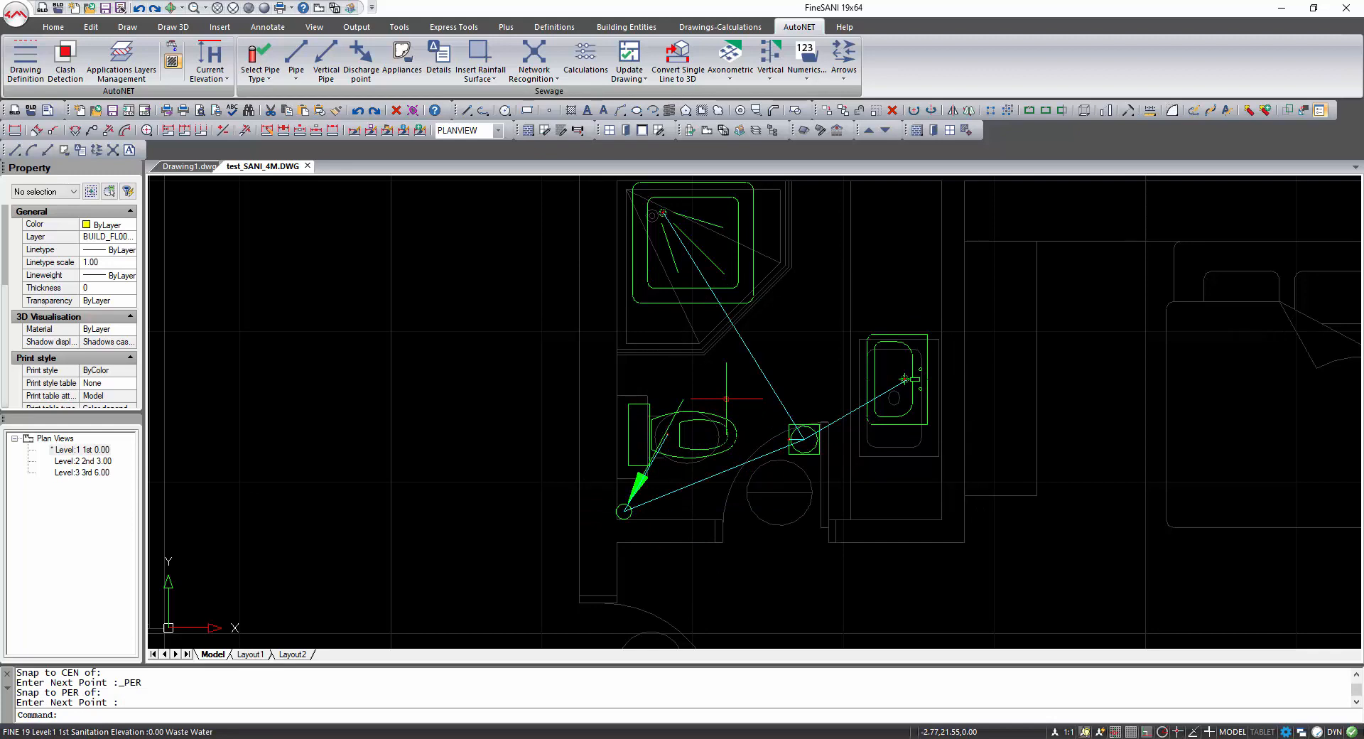
Draw the main pipe running straight down beside the bathrooms, about 40 m long, toward the square well.
{"action": "scroll", "coordinate": [727, 398], "scroll_direction": "down", "scroll_amount": 5}
{"action": "mouse_move", "coordinate": [767, 339]}
{"action": "middle_mouse_down"}
{"action": "mouse_move", "coordinate": [730, 411]}
{"action": "mouse_move", "coordinate": [693, 429]}
{"action": "middle_mouse_up"}
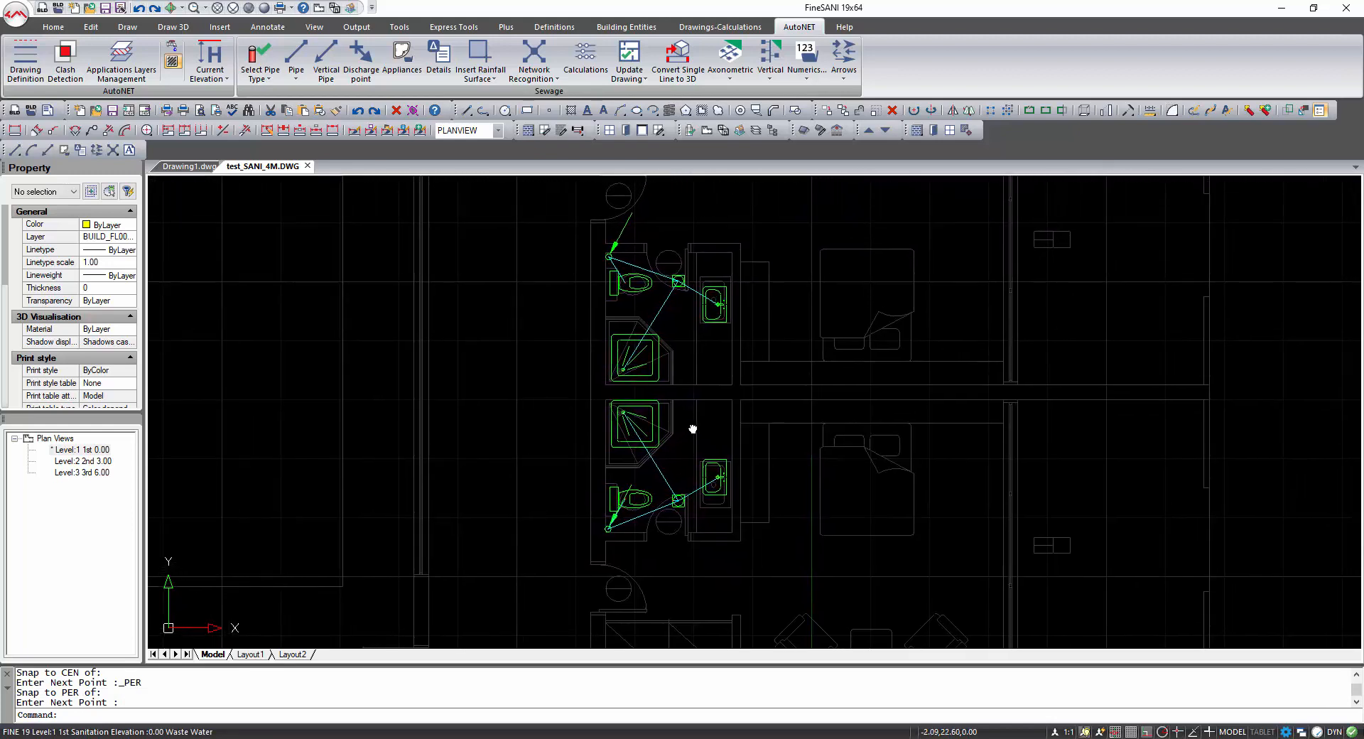
{"action": "left_click", "coordinate": [297, 59]}
{"action": "left_click", "coordinate": [585, 252]}
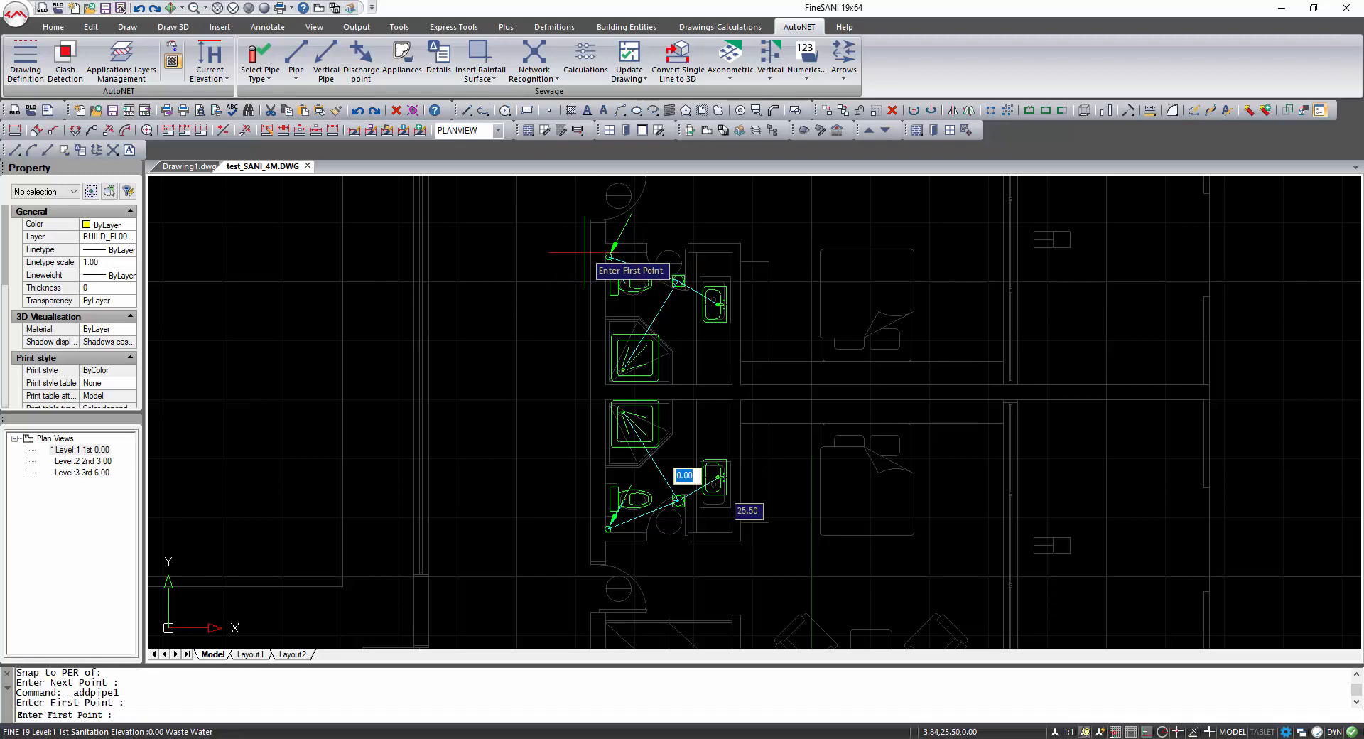
{"action": "scroll", "coordinate": [581, 371], "scroll_direction": "down", "scroll_amount": 2}
{"action": "middle_click_drag", "start_coordinate": [578, 532], "coordinate": [587, 307]}
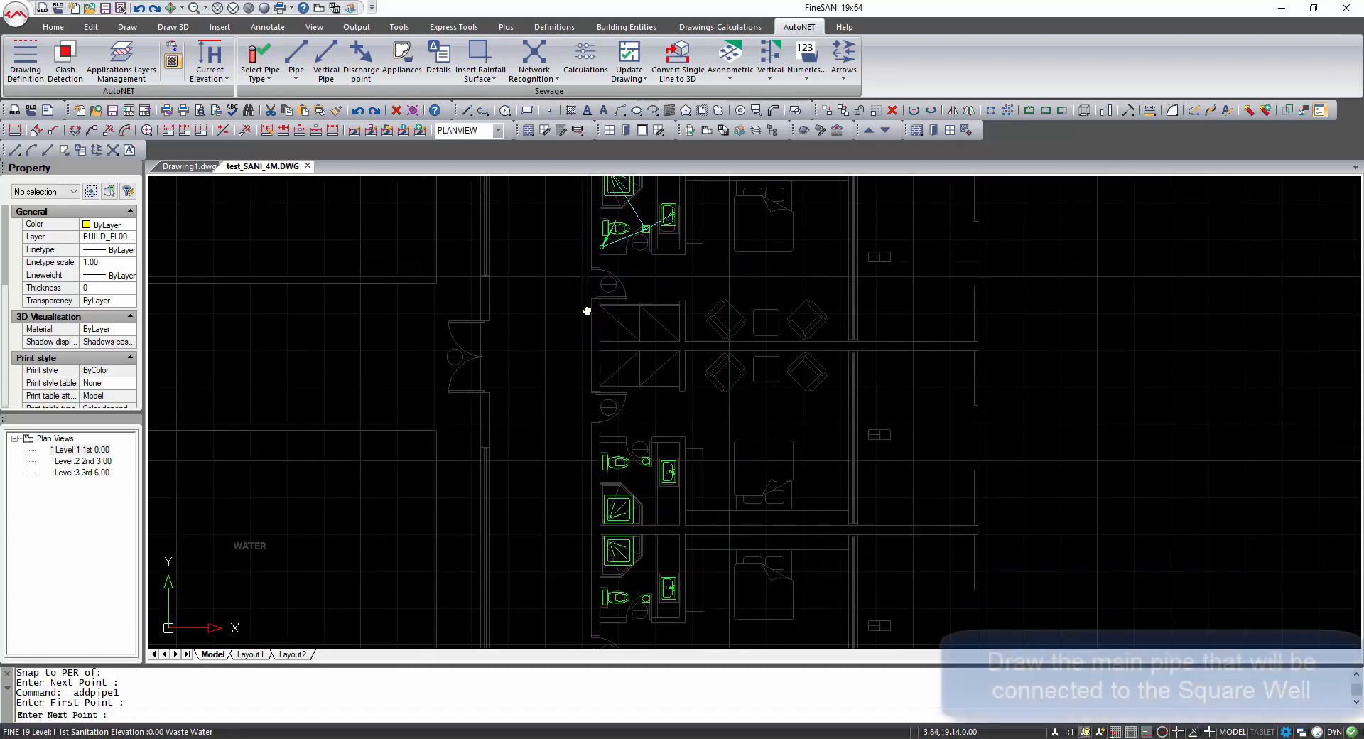
{"action": "scroll", "coordinate": [587, 307], "scroll_direction": "down", "scroll_amount": 1}
{"action": "middle_click_drag", "start_coordinate": [600, 450], "coordinate": [611, 141]}
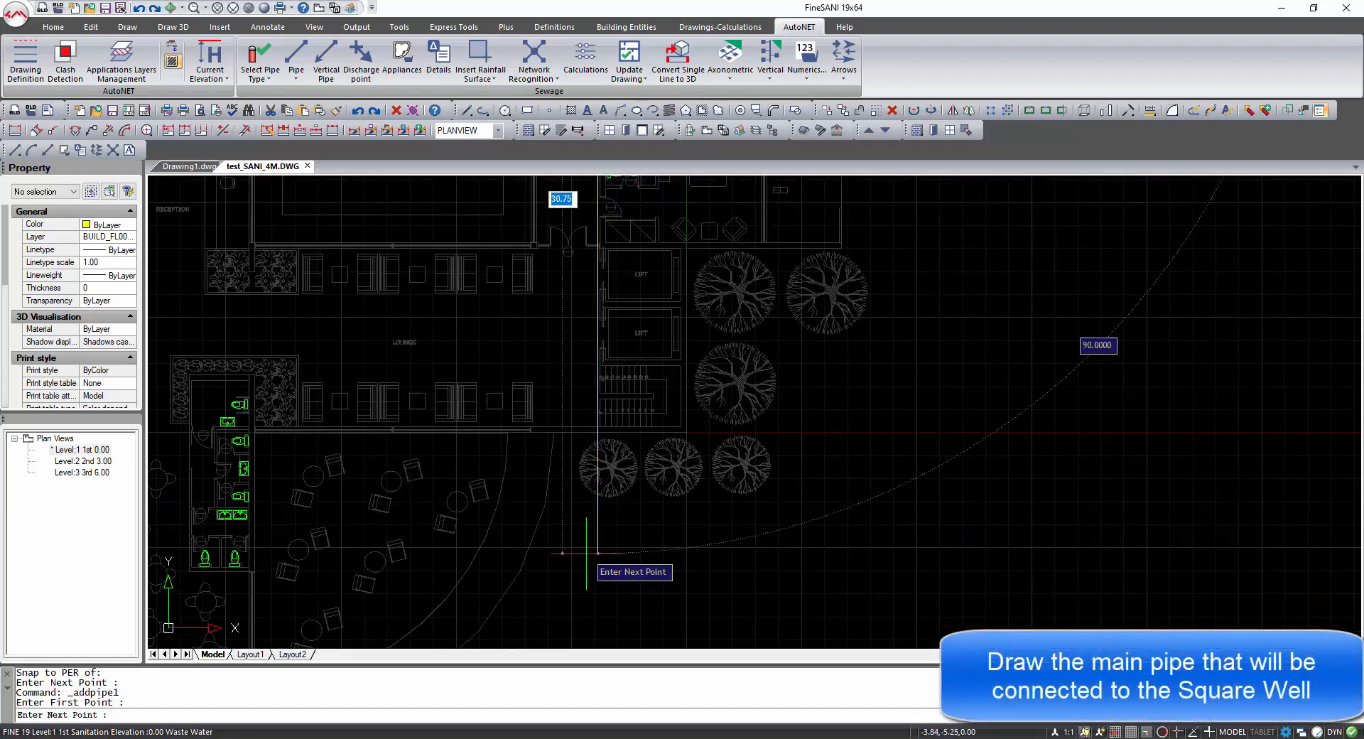
{"action": "middle_click_drag", "start_coordinate": [588, 548], "coordinate": [590, 419]}
{"action": "scroll", "coordinate": [590, 419], "scroll_direction": "down", "scroll_amount": 1}
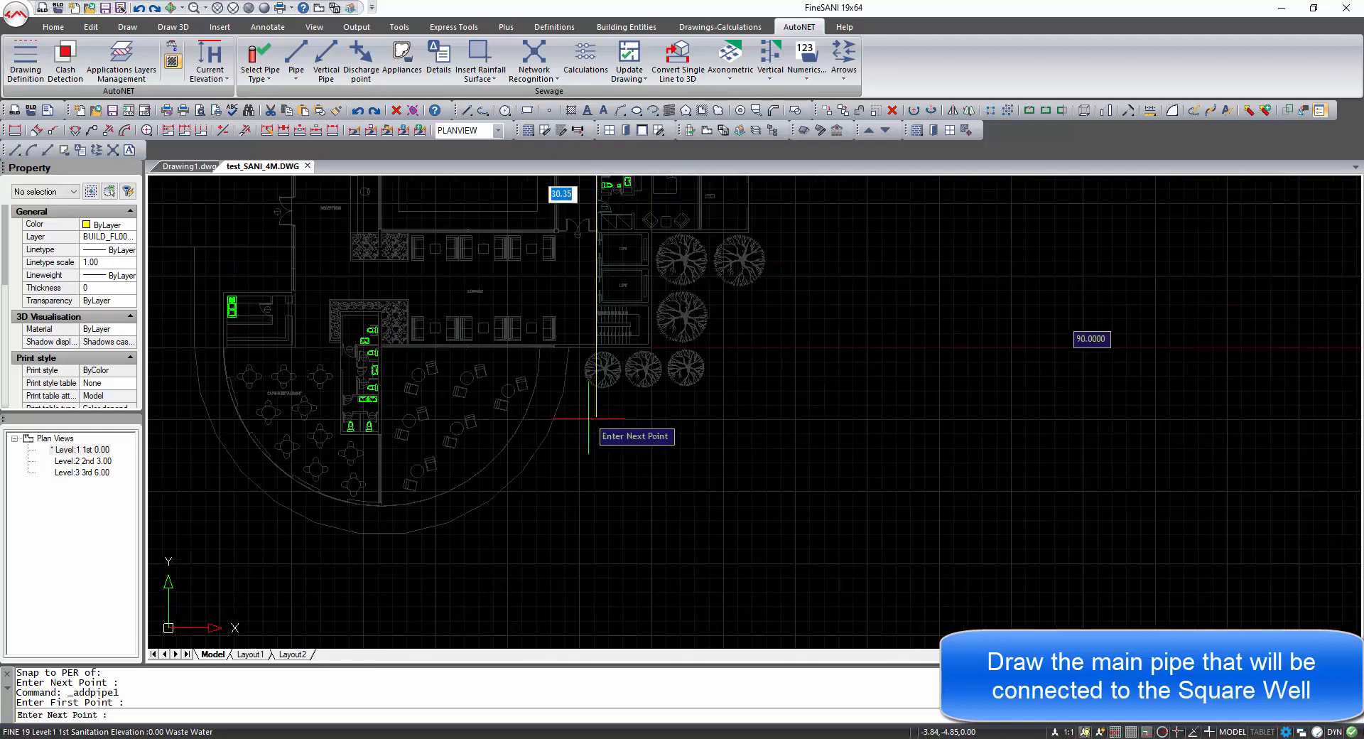
{"action": "left_click", "coordinate": [587, 563]}
{"action": "key", "text": "Return"}
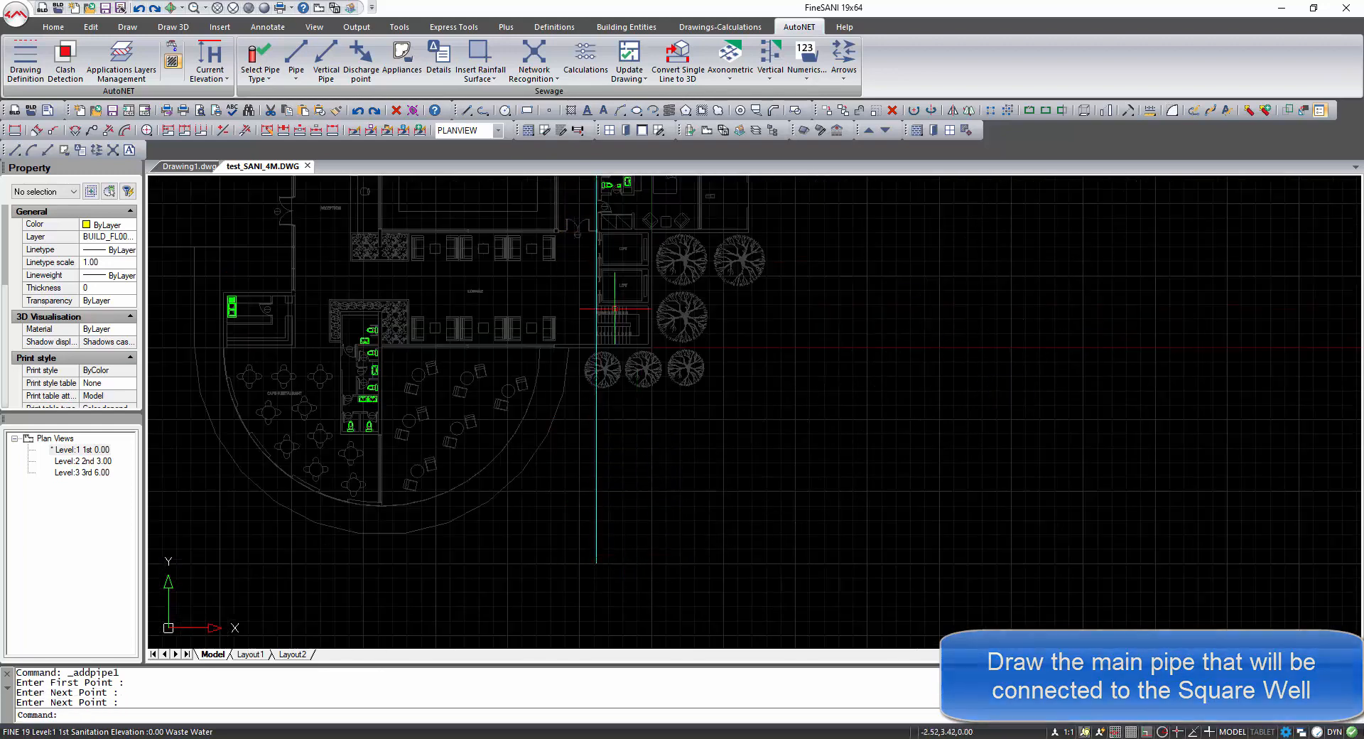
Draw a horizontal pipe from the main pipe, snapped nearest, perpendicular to the upper bathroom's vertical pipe.
{"action": "middle_click_drag", "start_coordinate": [622, 230], "coordinate": [563, 476]}
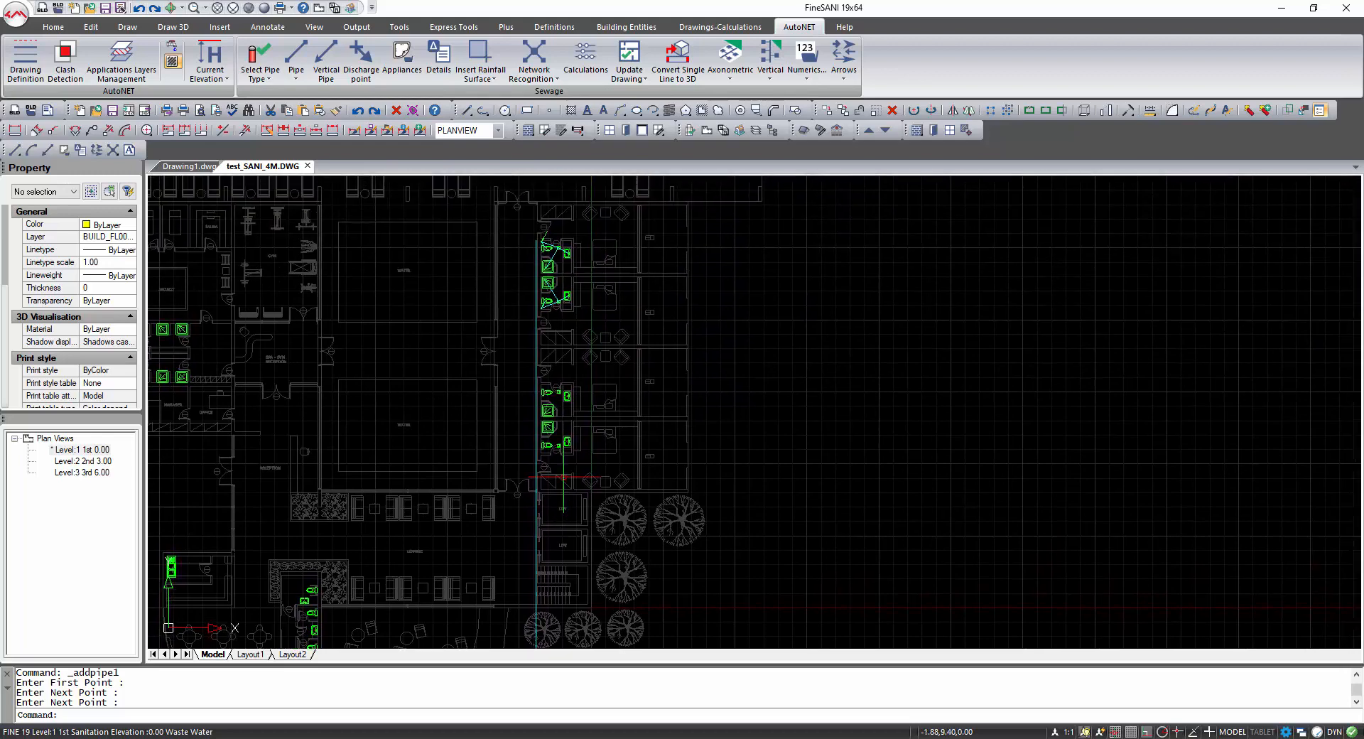
{"action": "scroll", "coordinate": [546, 239], "scroll_direction": "up", "scroll_amount": 5}
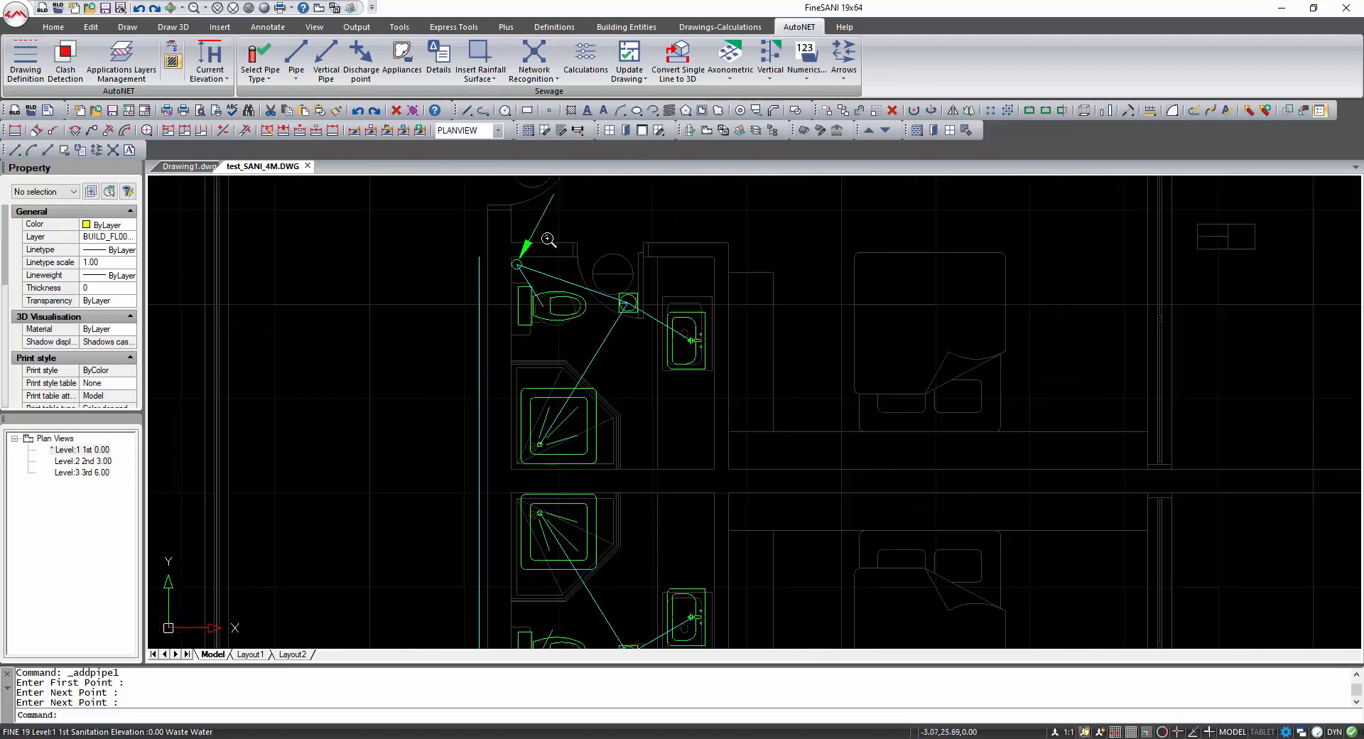
{"action": "scroll", "coordinate": [547, 239], "scroll_direction": "up", "scroll_amount": 2}
{"action": "middle_click_drag", "start_coordinate": [508, 258], "coordinate": [594, 389]}
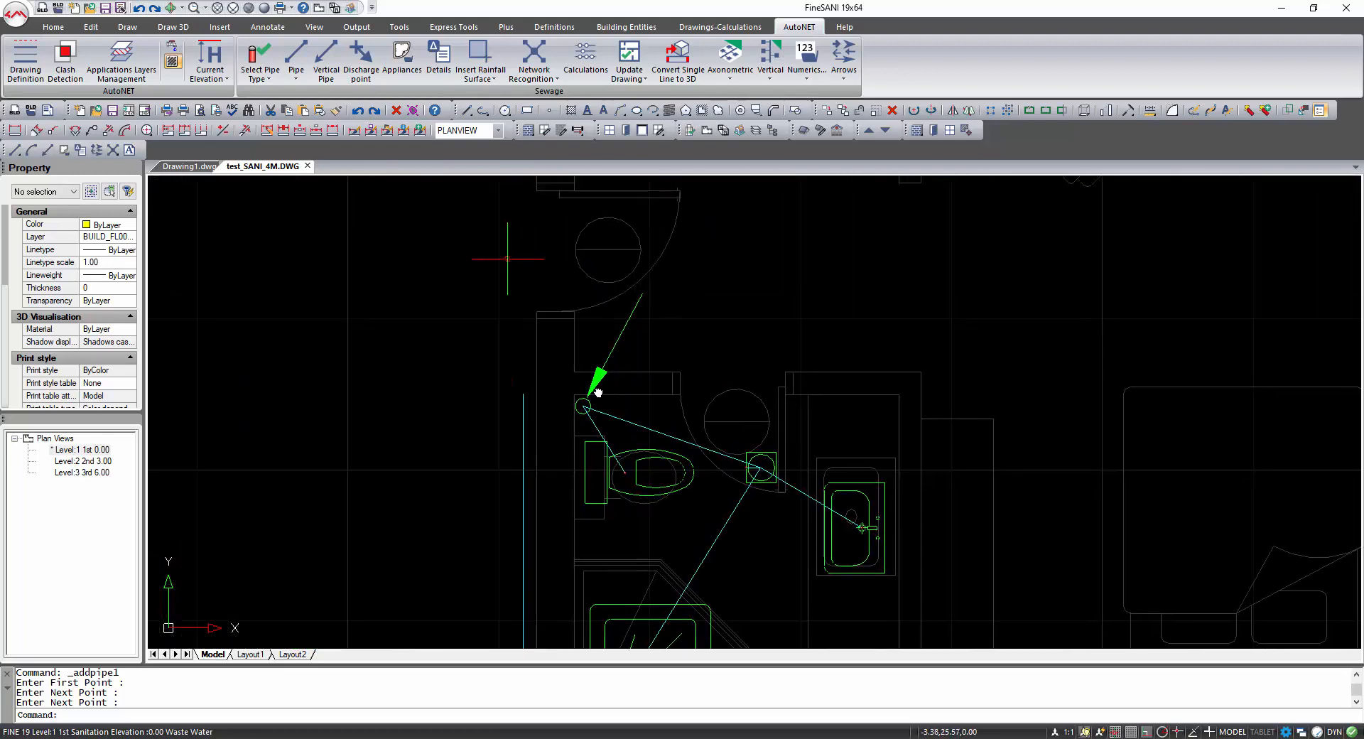
{"action": "left_click", "coordinate": [295, 57]}
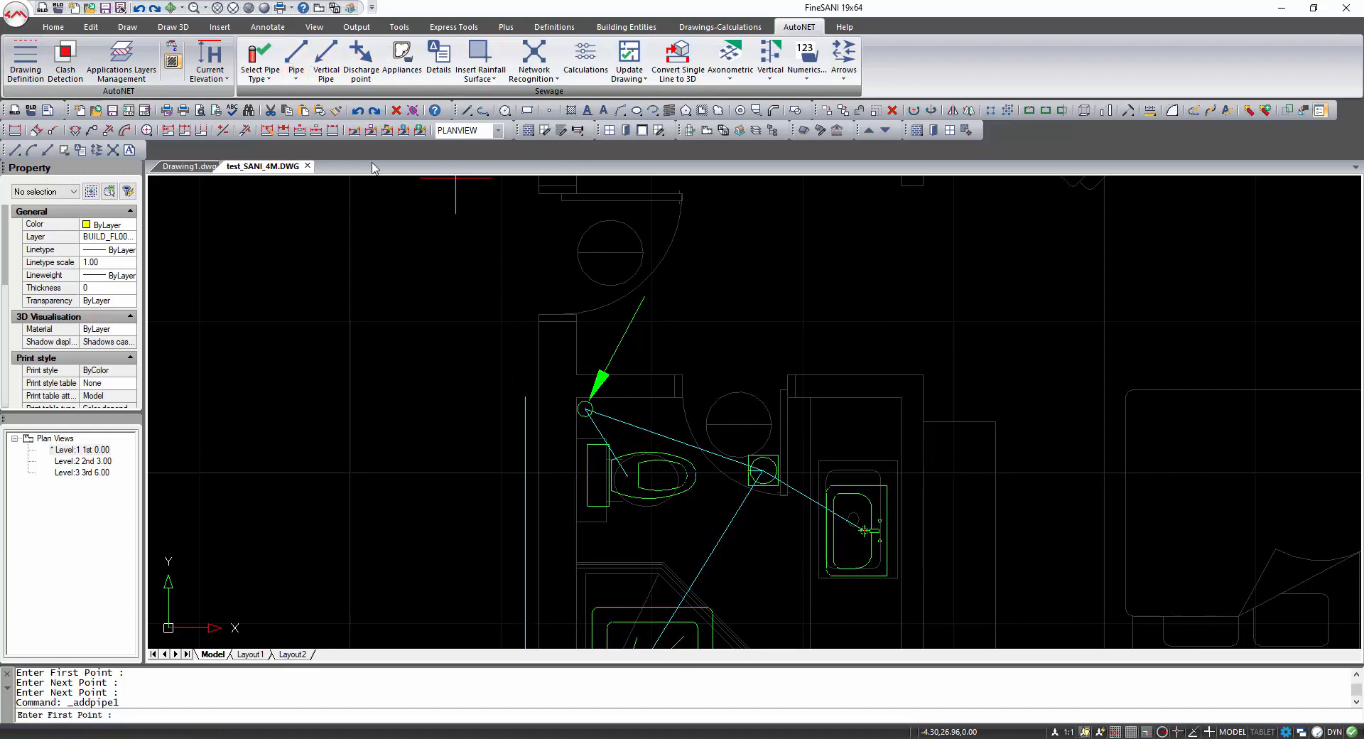
{"action": "right_click", "coordinate": [526, 410], "text": "shift"}
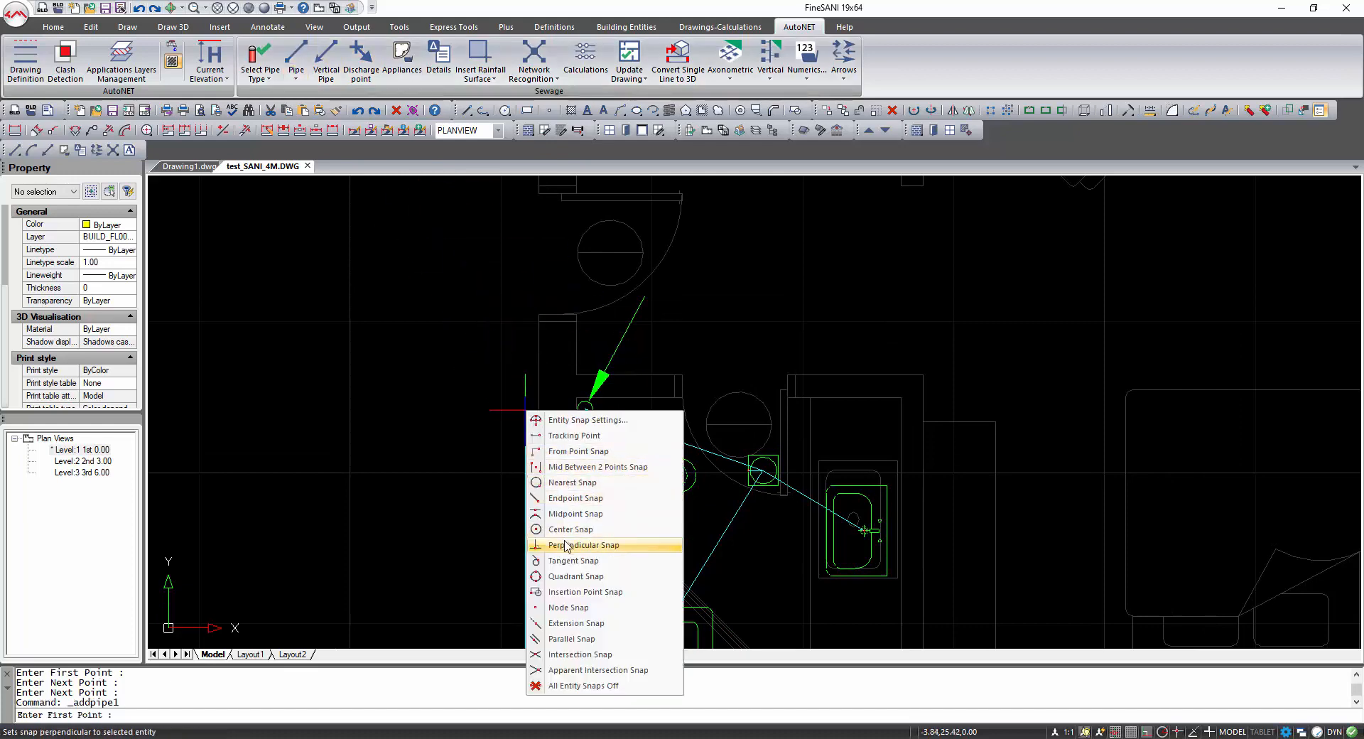
{"action": "left_click", "coordinate": [573, 483]}
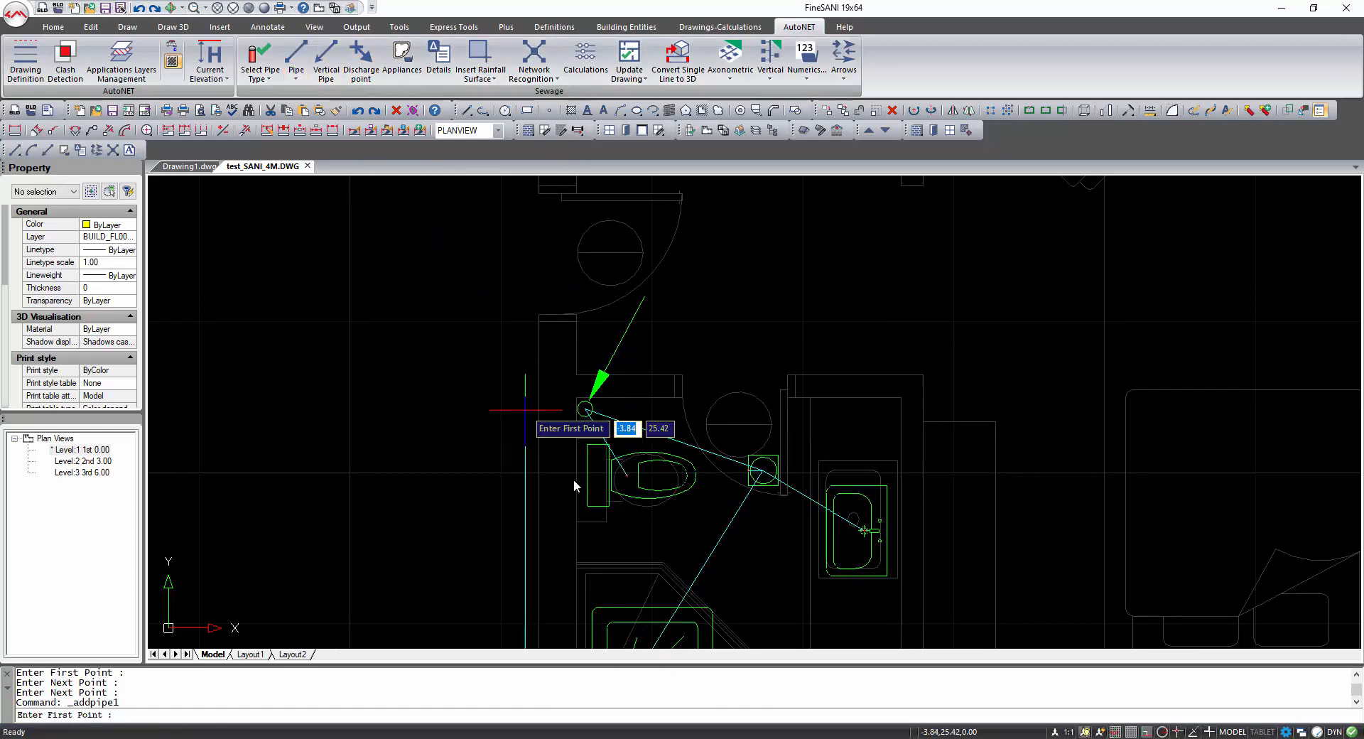
{"action": "left_click", "coordinate": [523, 412]}
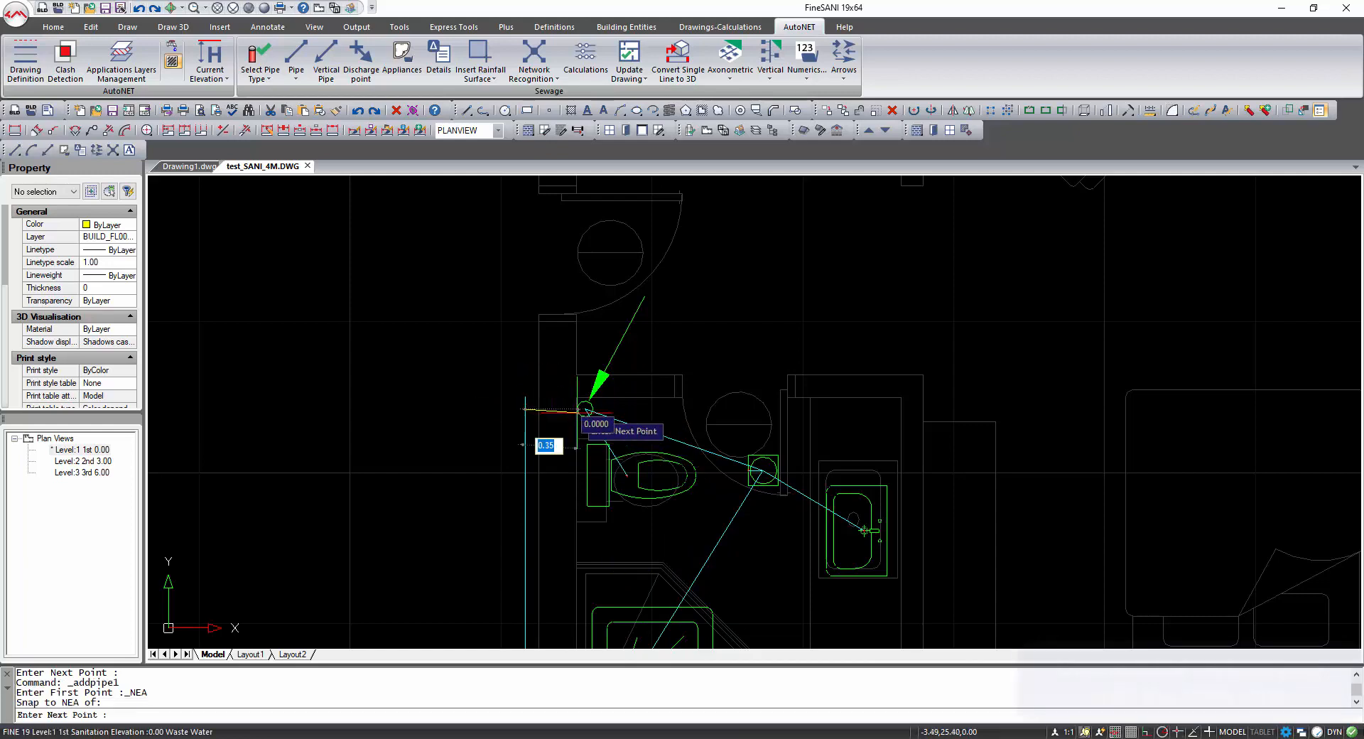
{"action": "right_click", "coordinate": [580, 413], "text": "shift"}
{"action": "left_click", "coordinate": [632, 549]}
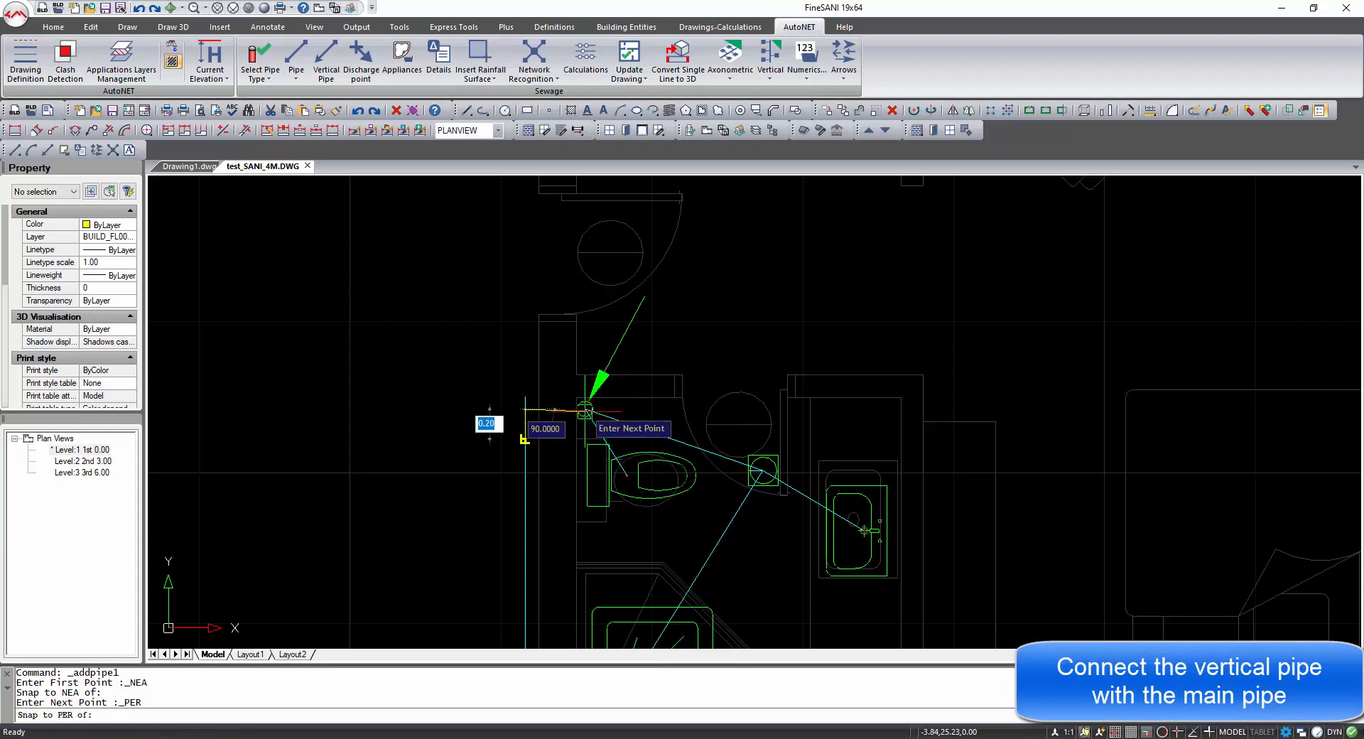
{"action": "left_click", "coordinate": [624, 424]}
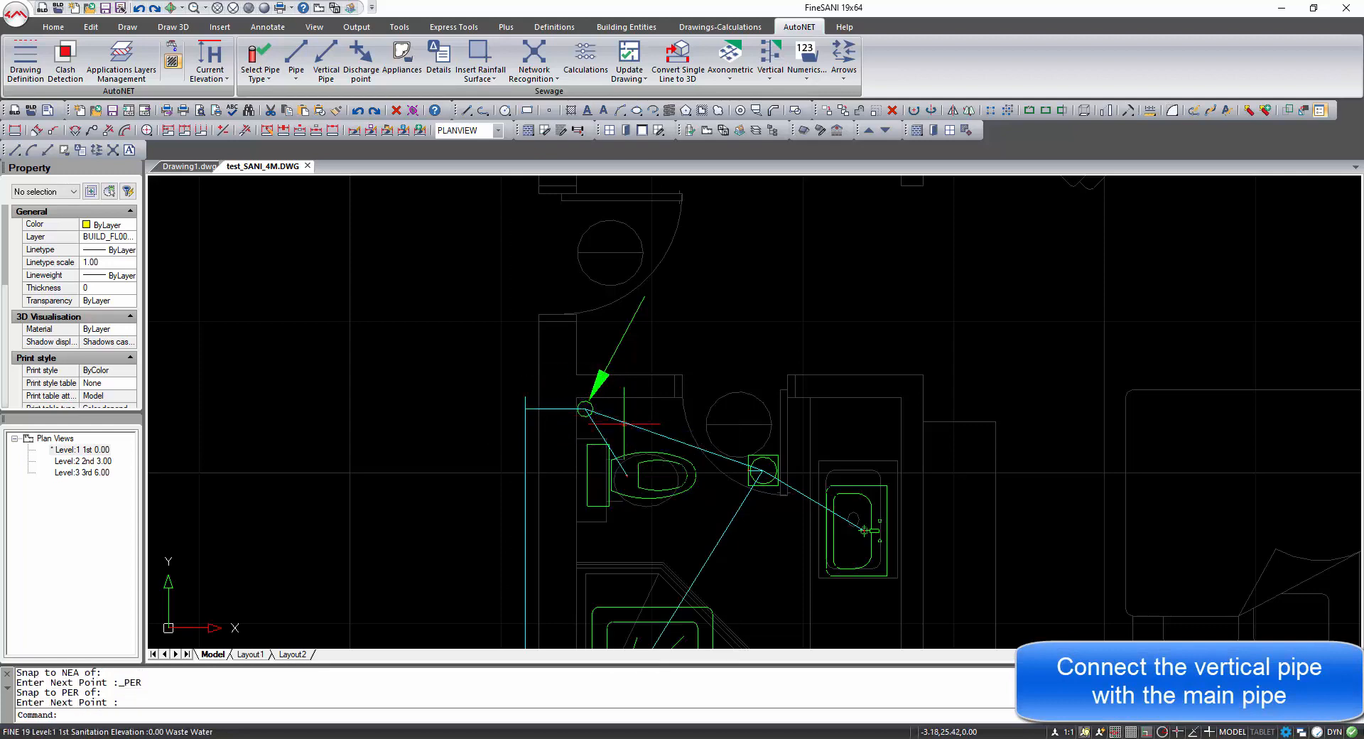
Draw a pipe from the main pipe, snapped nearest, perpendicular to the lower bathroom's vertical pipe.
{"action": "middle_click_drag", "start_coordinate": [609, 531], "coordinate": [591, 319]}
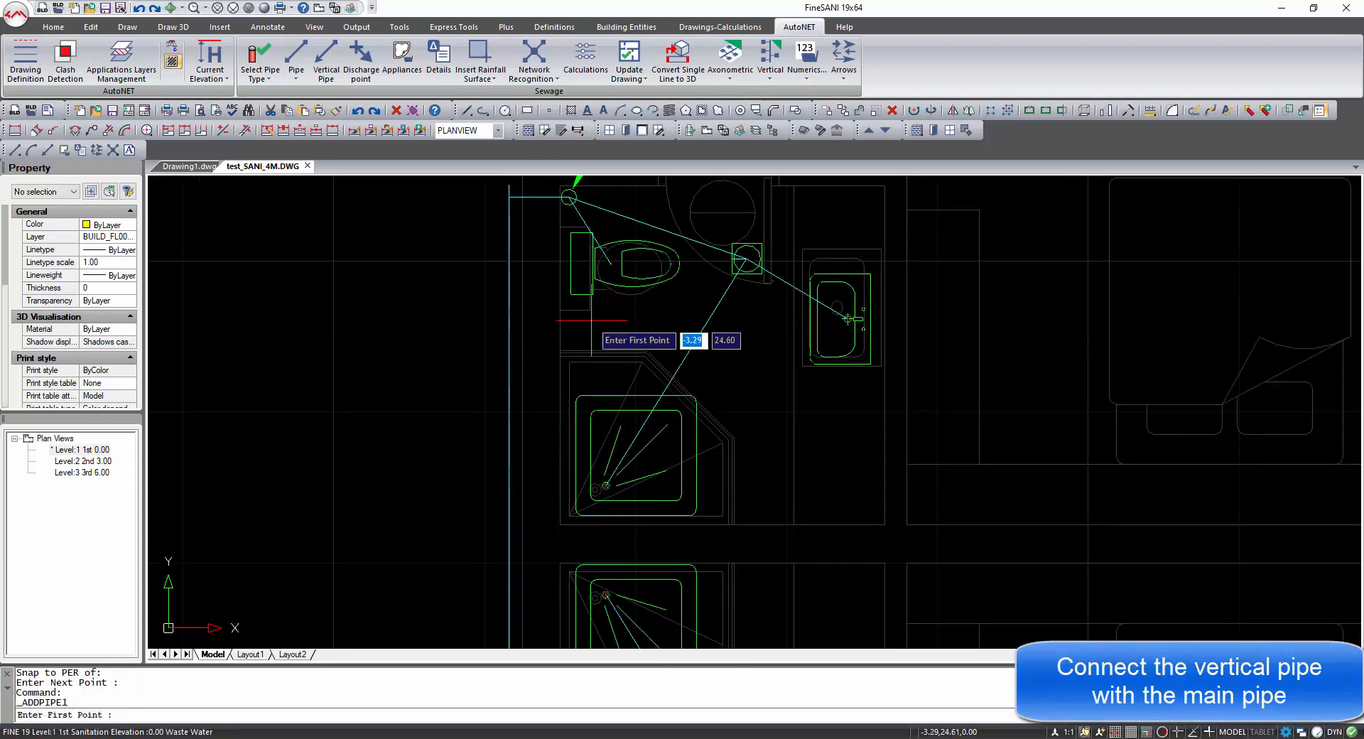
{"action": "scroll", "coordinate": [594, 340], "scroll_direction": "down", "scroll_amount": 1}
{"action": "middle_click_drag", "start_coordinate": [613, 465], "coordinate": [619, 303]}
{"action": "right_click", "coordinate": [574, 568], "text": "shift"}
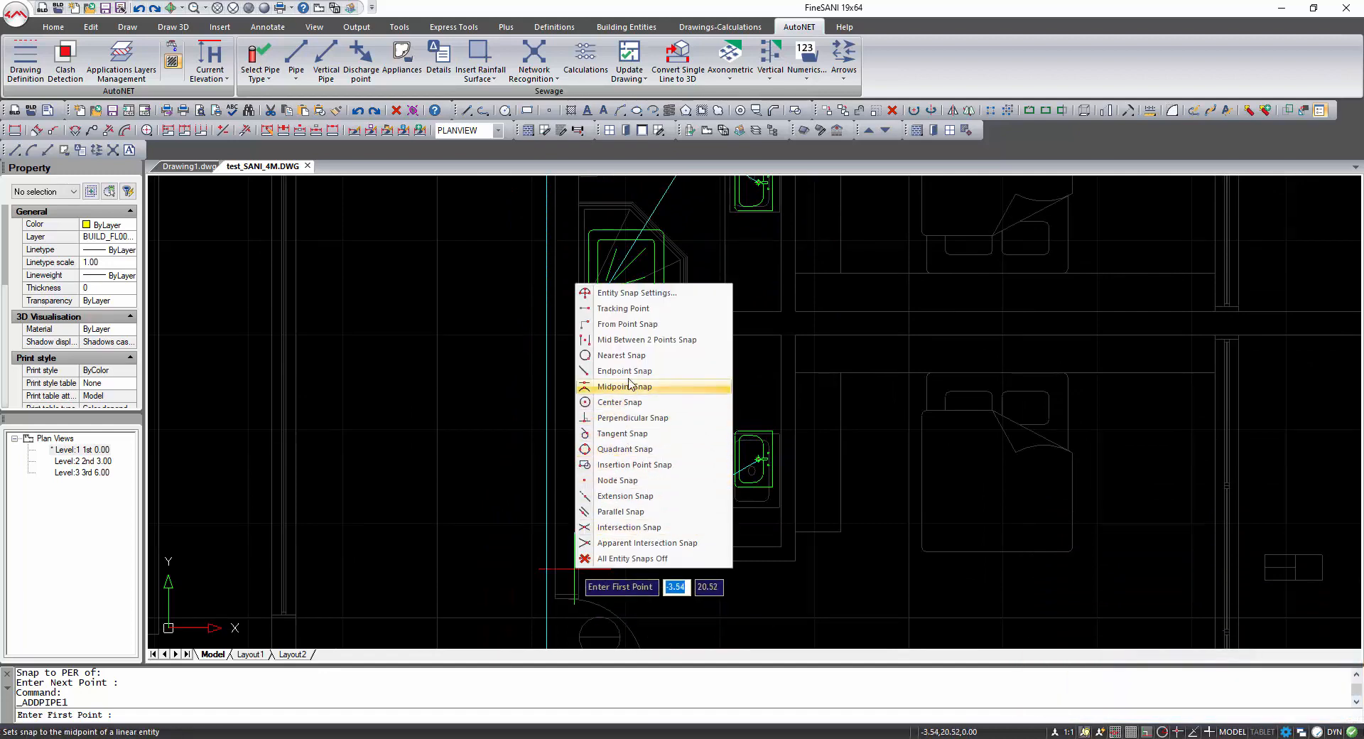
{"action": "left_click", "coordinate": [622, 356]}
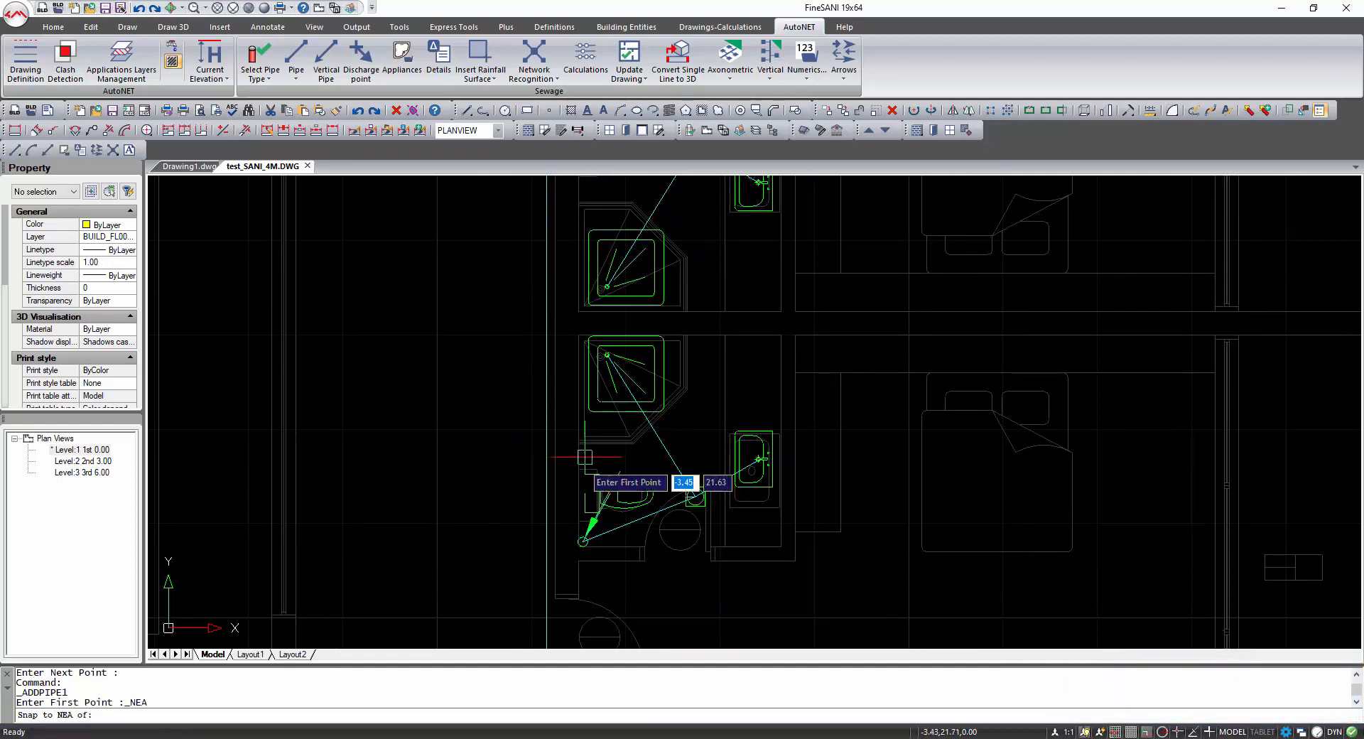
{"action": "left_click", "coordinate": [546, 542]}
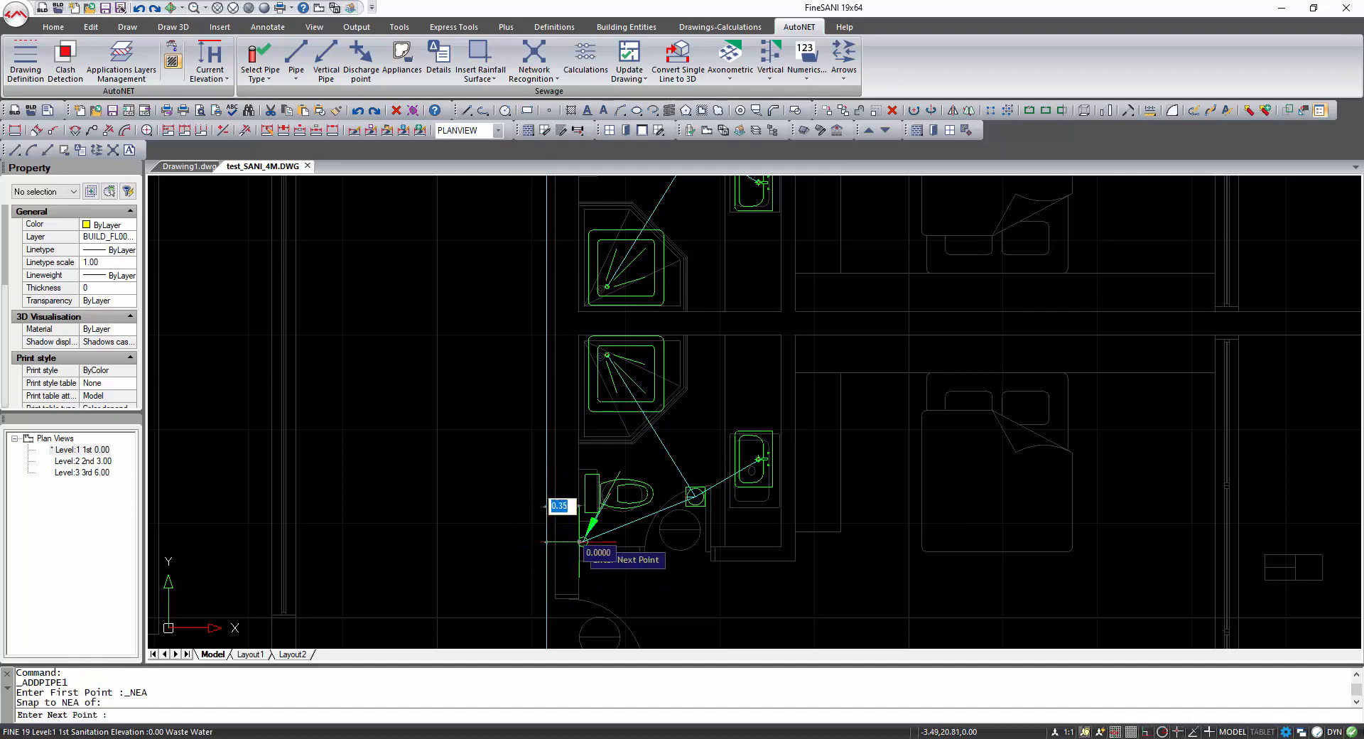
{"action": "right_click", "coordinate": [580, 542], "text": "shift"}
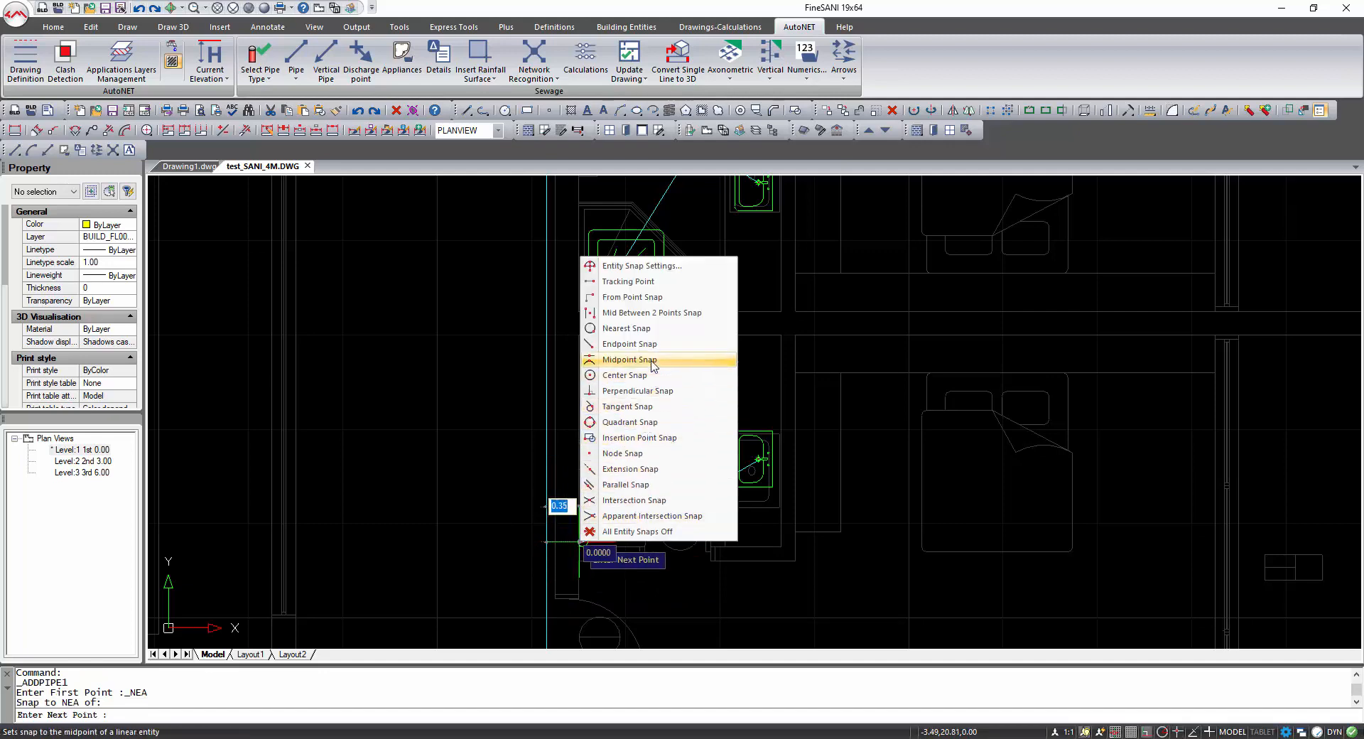
{"action": "left_click", "coordinate": [637, 391]}
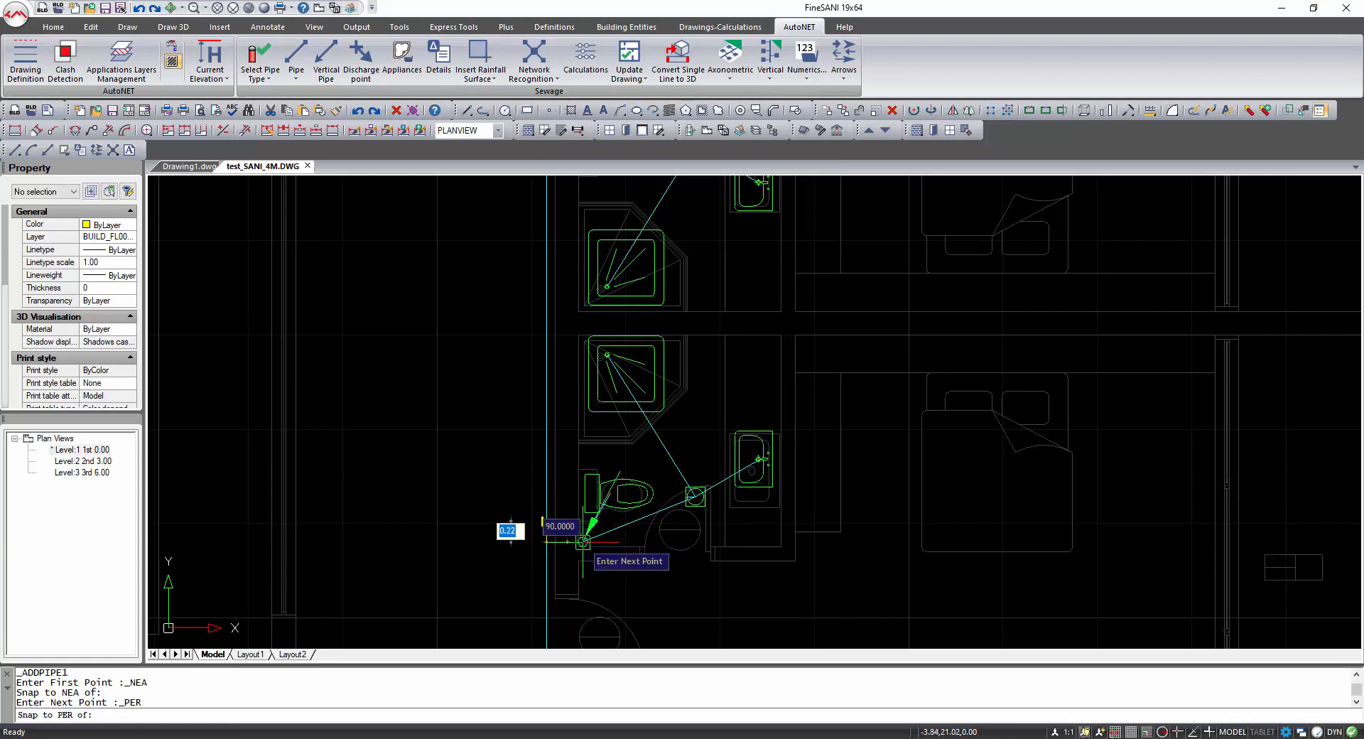
{"action": "right_click", "coordinate": [615, 508]}
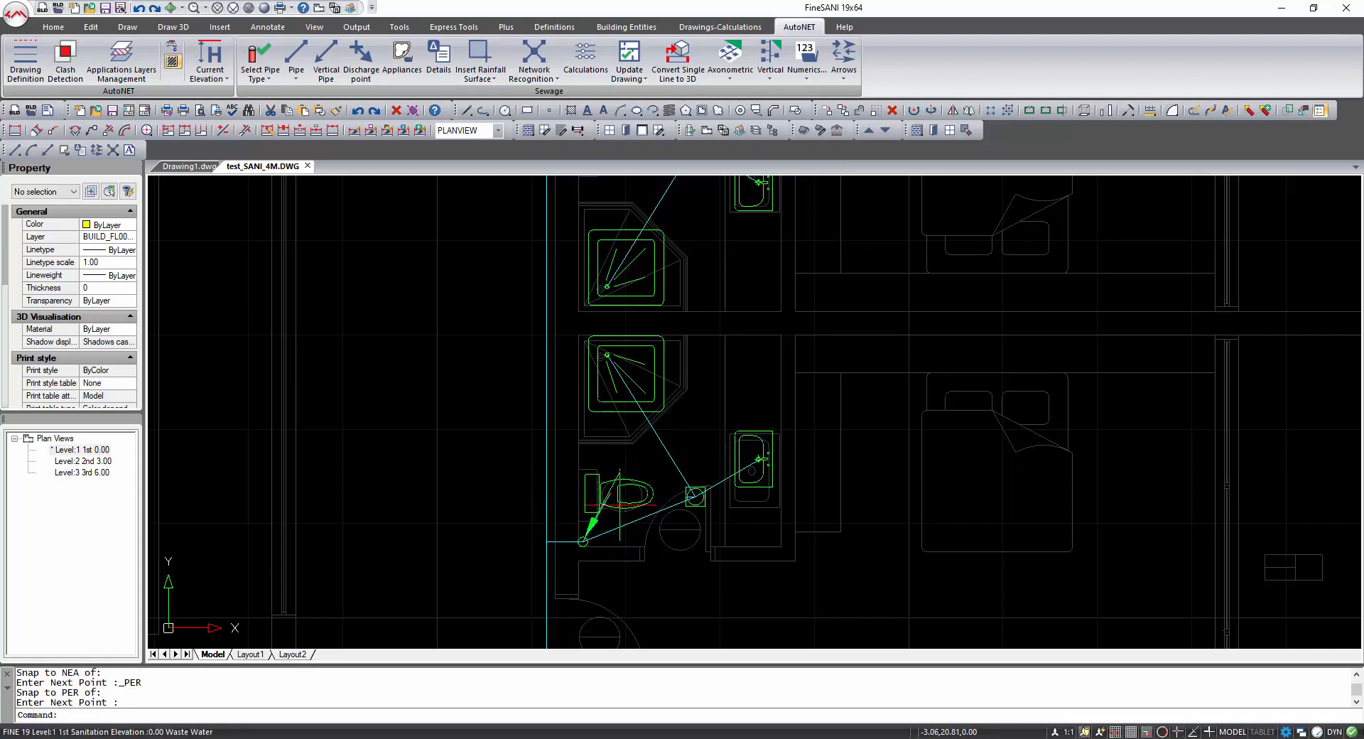
Delete the short leftover pipe segment at the top end of the main pipe.
{"action": "scroll", "coordinate": [611, 432], "scroll_direction": "down", "scroll_amount": 1}
{"action": "middle_click_drag", "start_coordinate": [602, 375], "coordinate": [601, 483]}
{"action": "scroll", "coordinate": [572, 329], "scroll_direction": "up", "scroll_amount": 1}
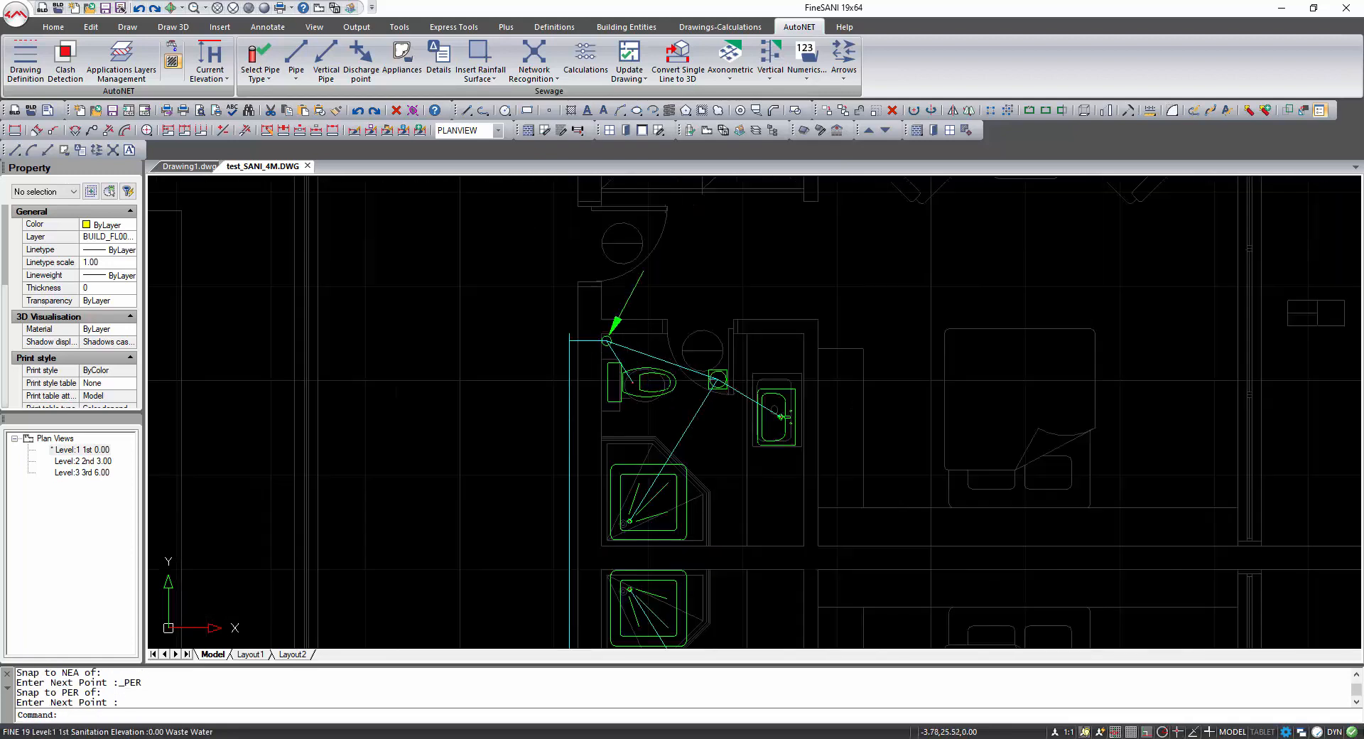
{"action": "left_click", "coordinate": [570, 332]}
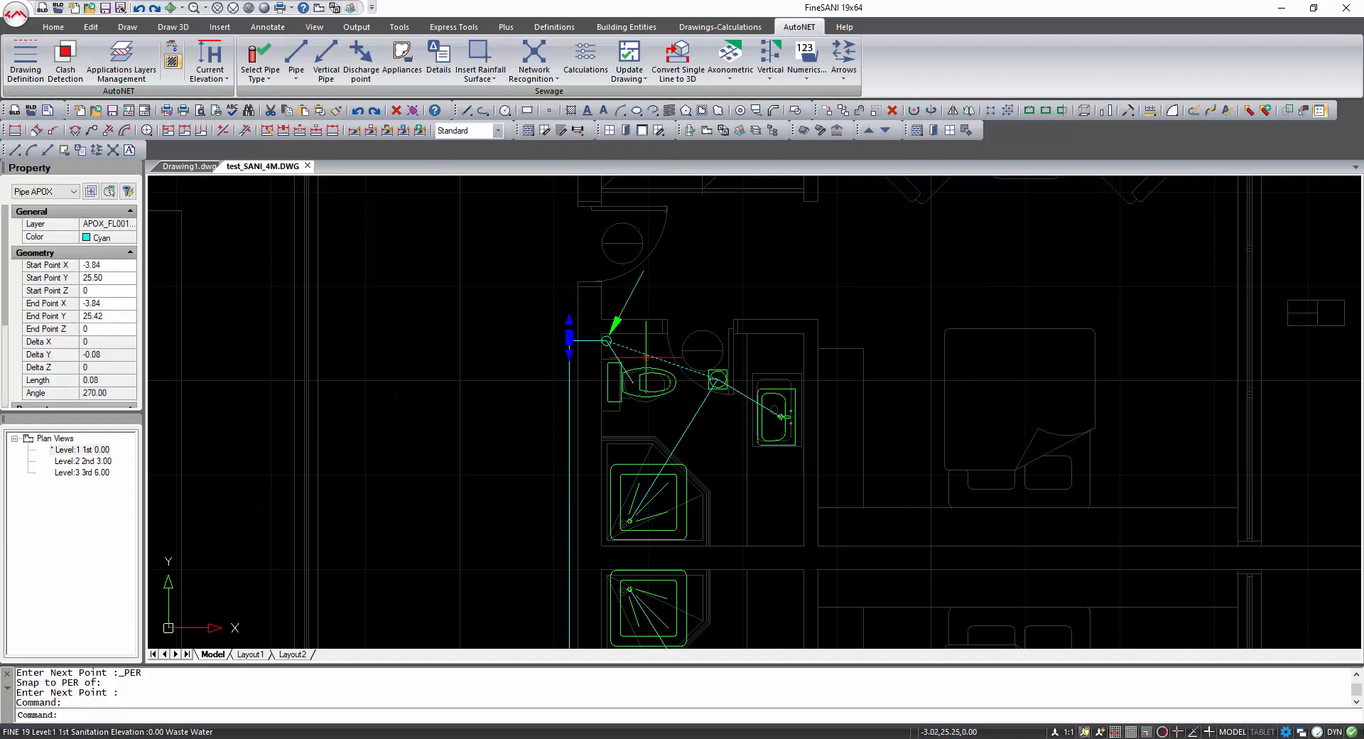
{"action": "key", "text": "Delete"}
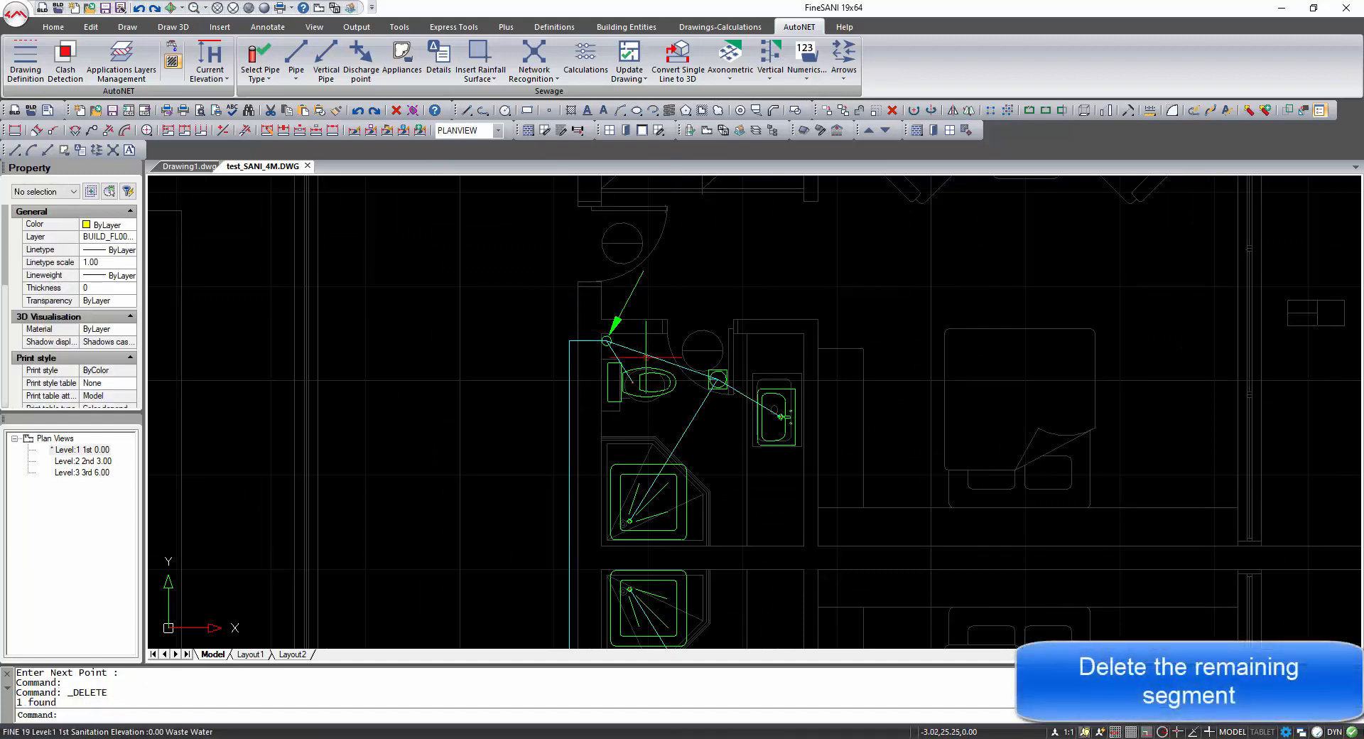
Insert a Square Well from the Appliances library at the lower end of the main pipe, with horizontal orientation.
{"action": "scroll", "coordinate": [648, 358], "scroll_direction": "down", "scroll_amount": 3}
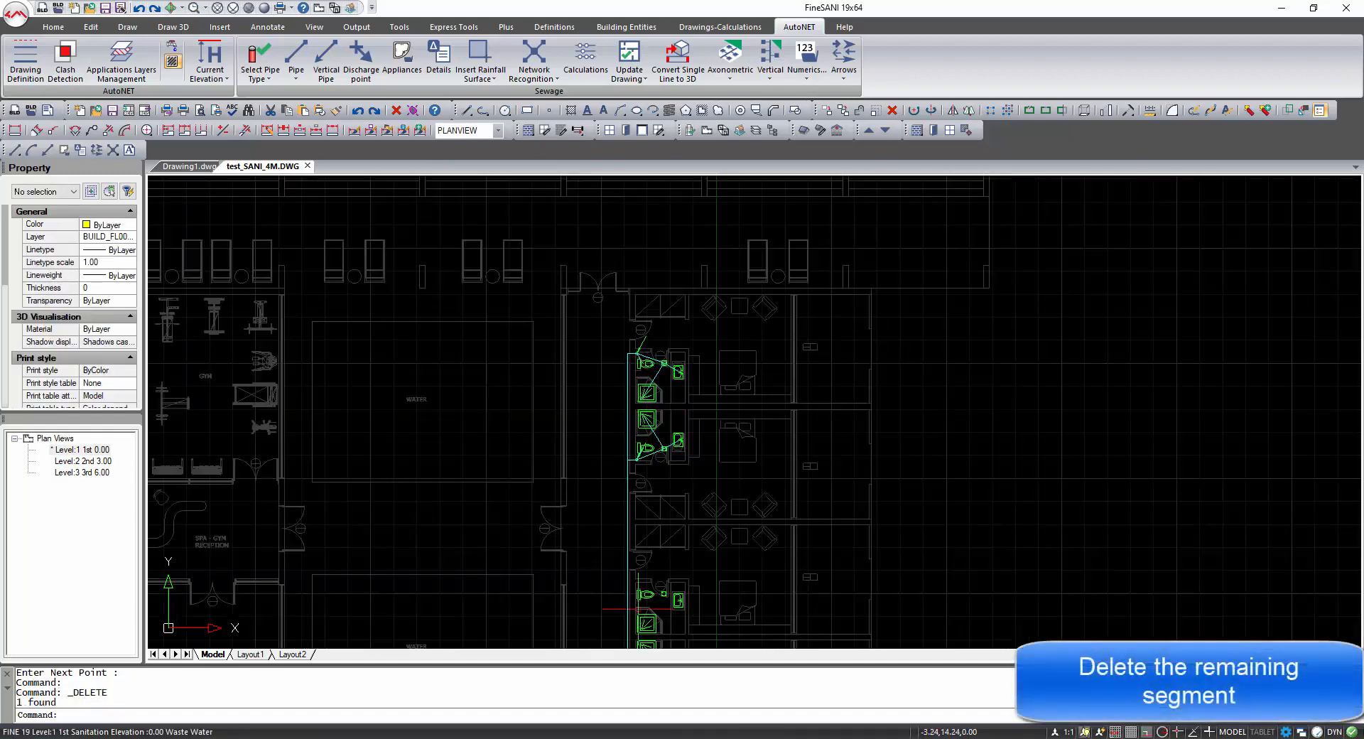
{"action": "scroll", "coordinate": [650, 203], "scroll_direction": "down", "scroll_amount": 4}
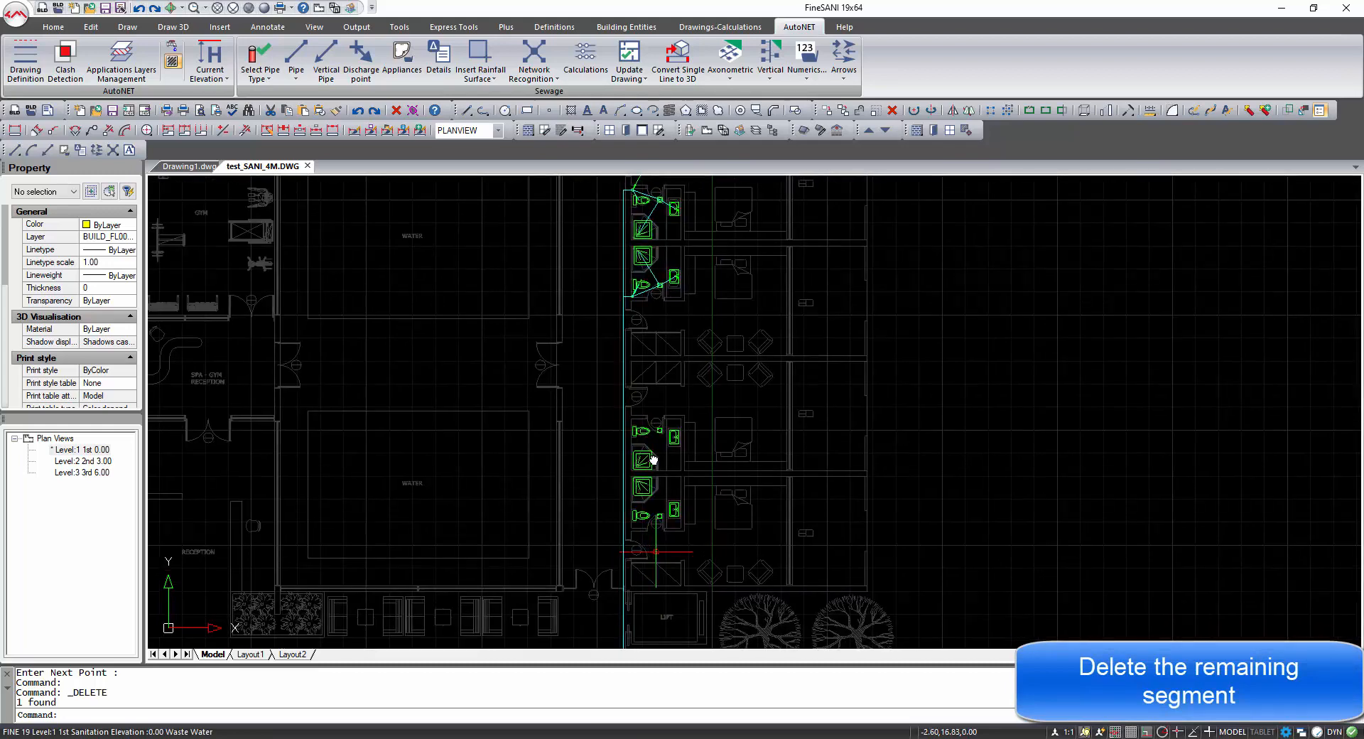
{"action": "middle_click_drag", "start_coordinate": [653, 501], "coordinate": [614, 196]}
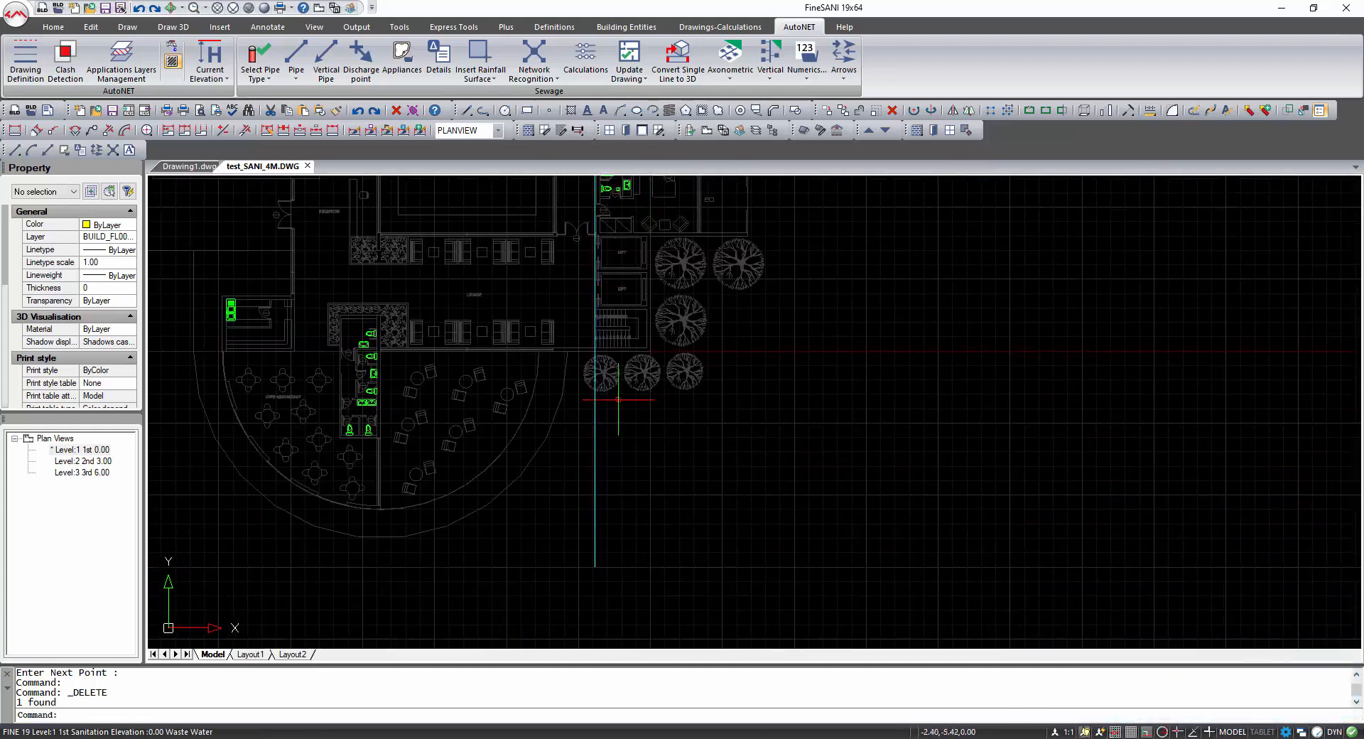
{"action": "scroll", "coordinate": [593, 573], "scroll_direction": "up", "scroll_amount": 2}
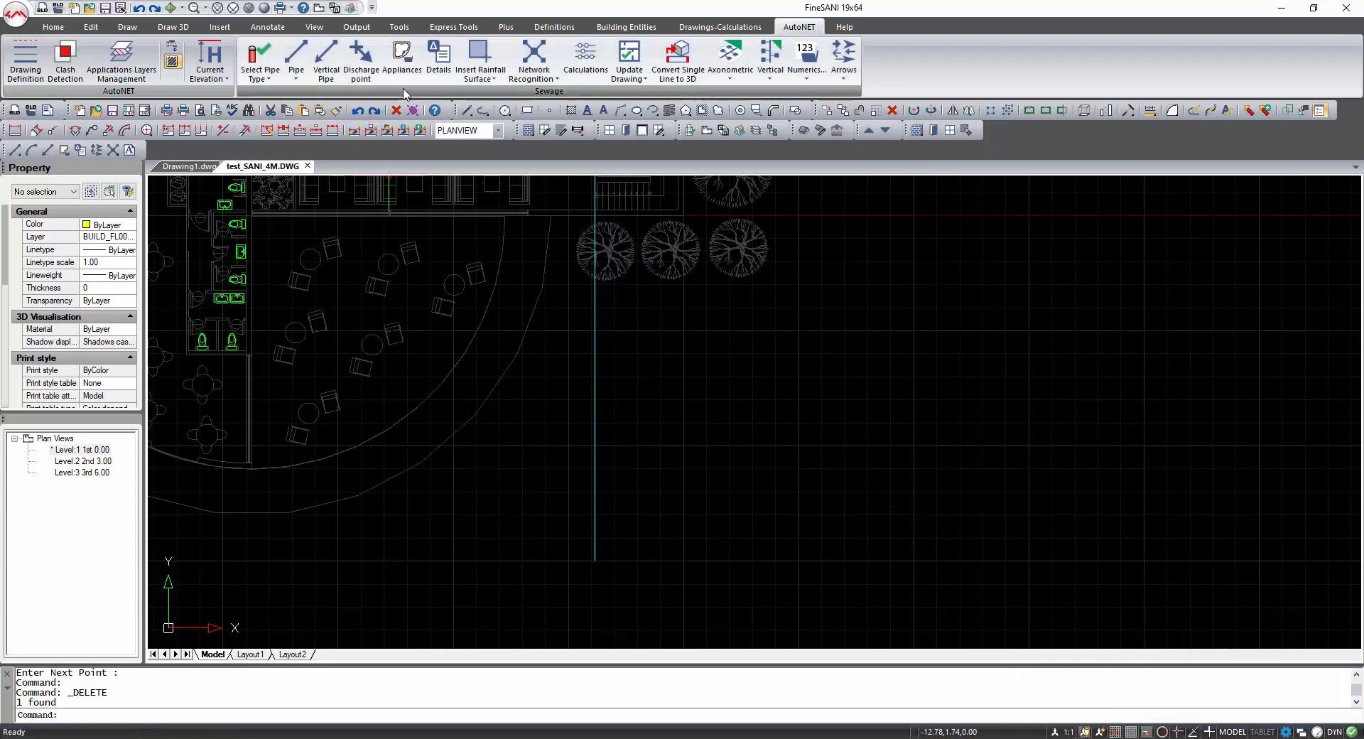
{"action": "left_click", "coordinate": [403, 63]}
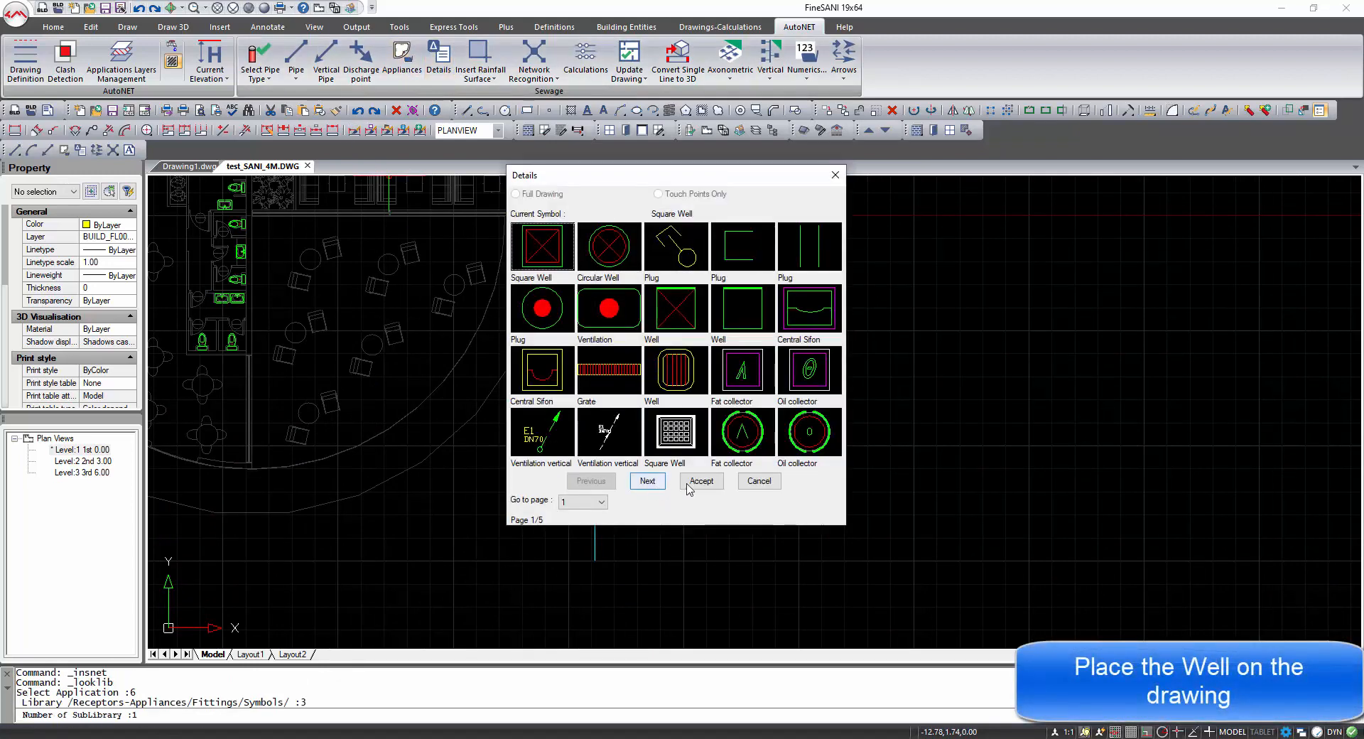
{"action": "left_click", "coordinate": [701, 481]}
{"action": "scroll", "coordinate": [604, 546], "scroll_direction": "up", "scroll_amount": 5}
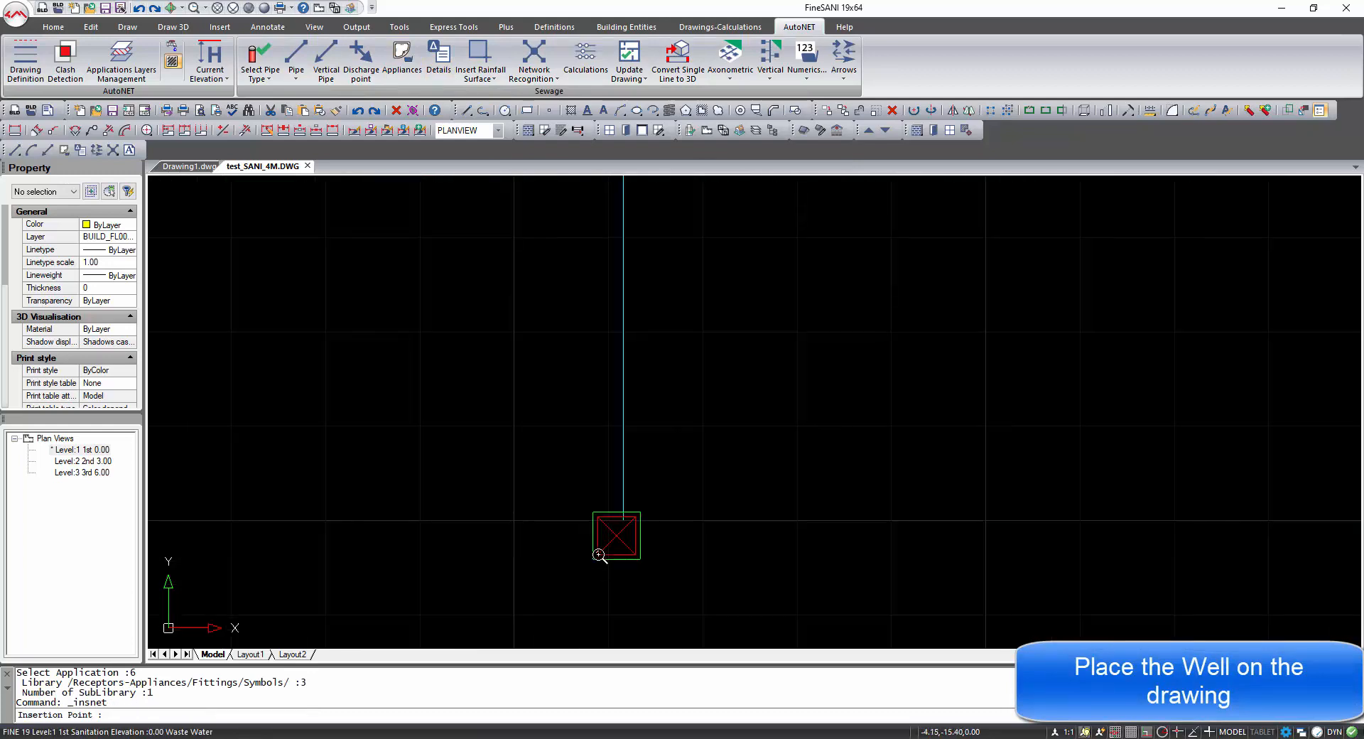
{"action": "left_click", "coordinate": [600, 543]}
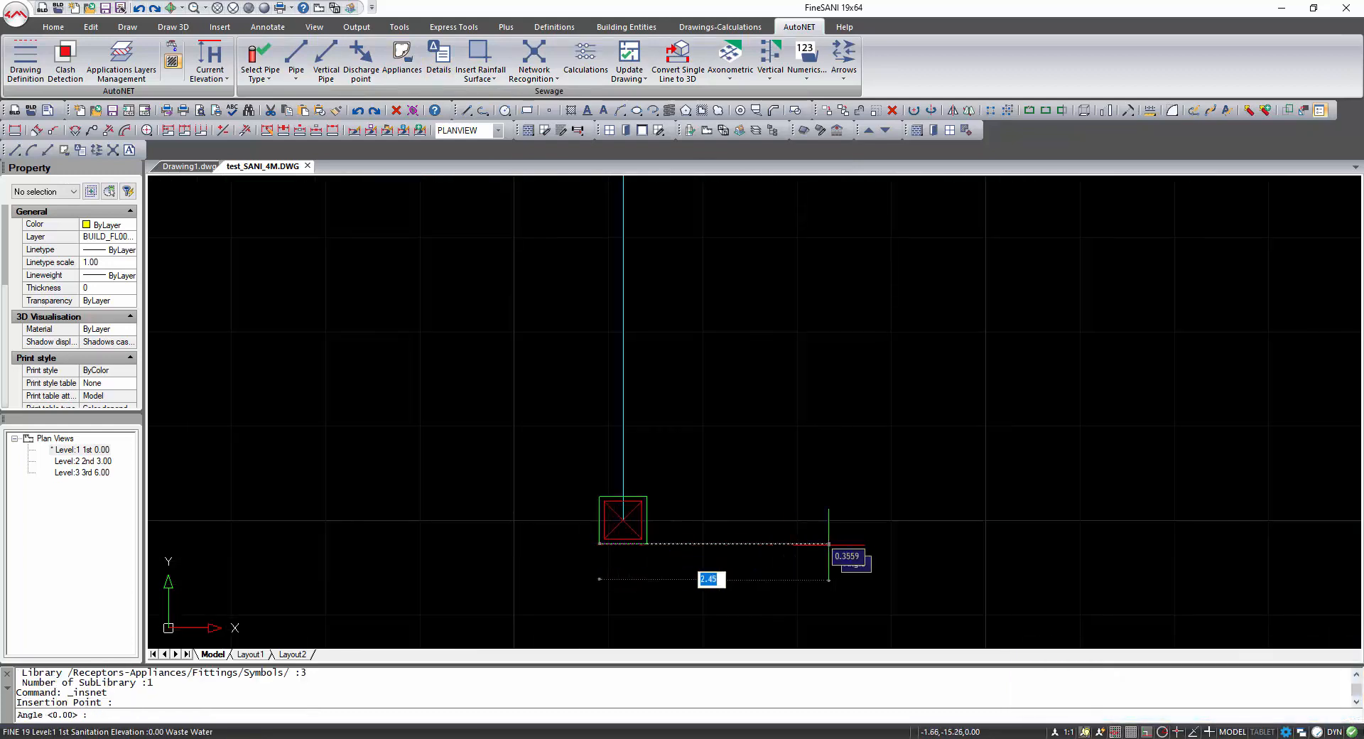
{"action": "left_click", "coordinate": [833, 545]}
Review the complete sewage network across the whole floor plan, including the stacks and main pipes.
{"action": "scroll", "coordinate": [792, 497], "scroll_direction": "down", "scroll_amount": 3}
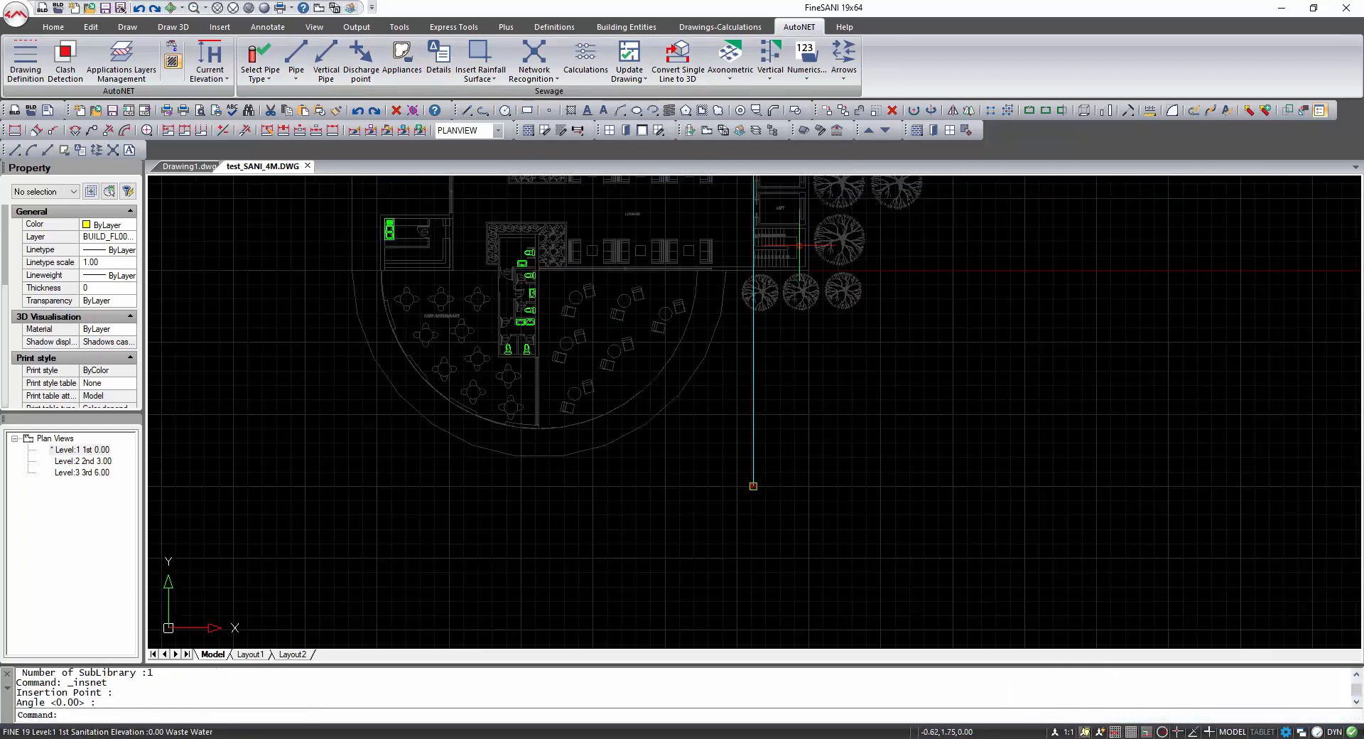
{"action": "left_click", "coordinate": [319, 11]}
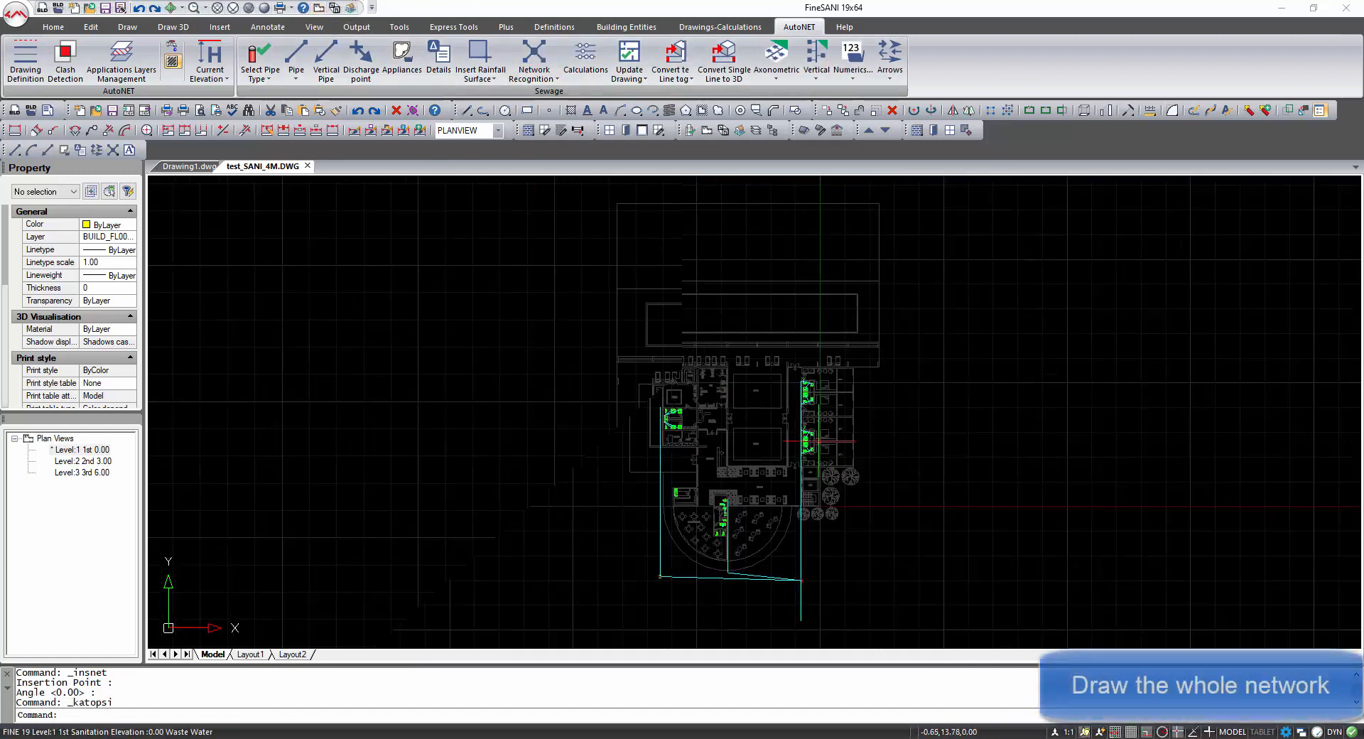
{"action": "scroll", "coordinate": [813, 412], "scroll_direction": "up", "scroll_amount": 5}
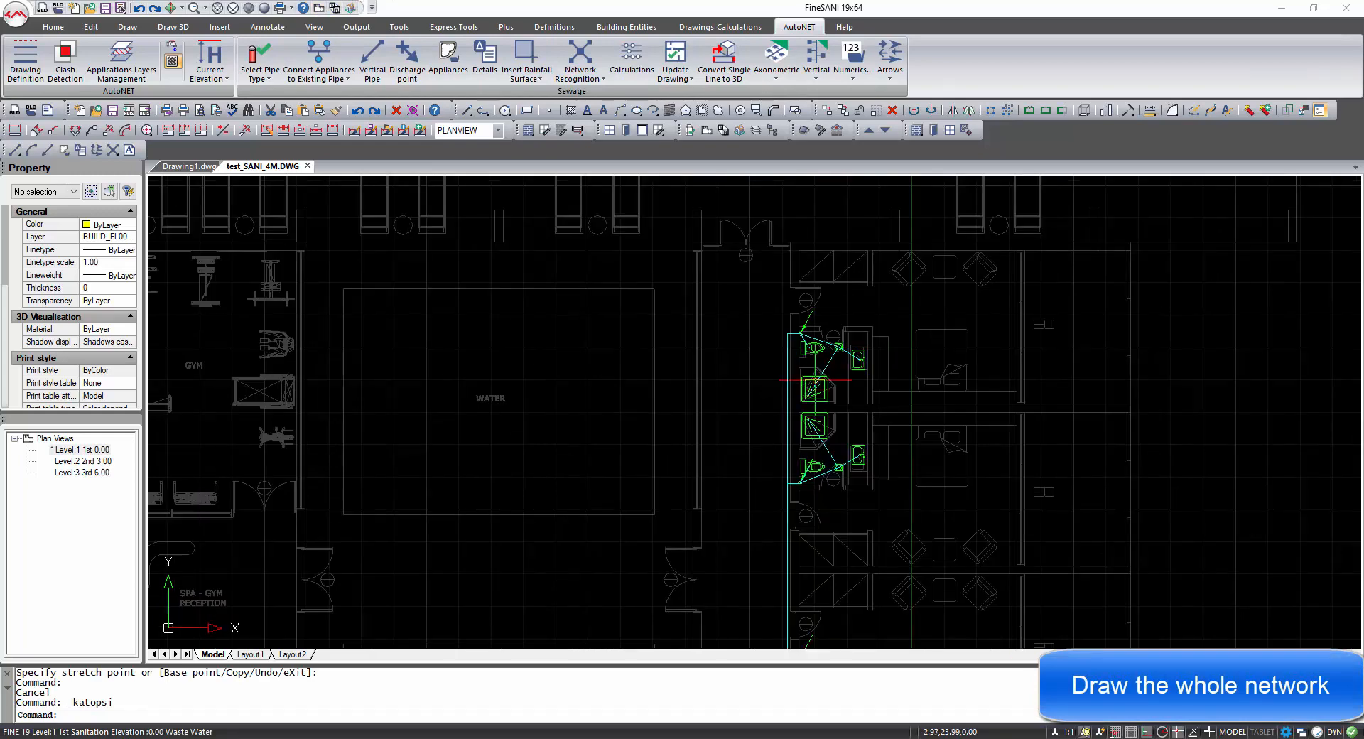
{"action": "middle_click_drag", "start_coordinate": [823, 558], "coordinate": [796, 313]}
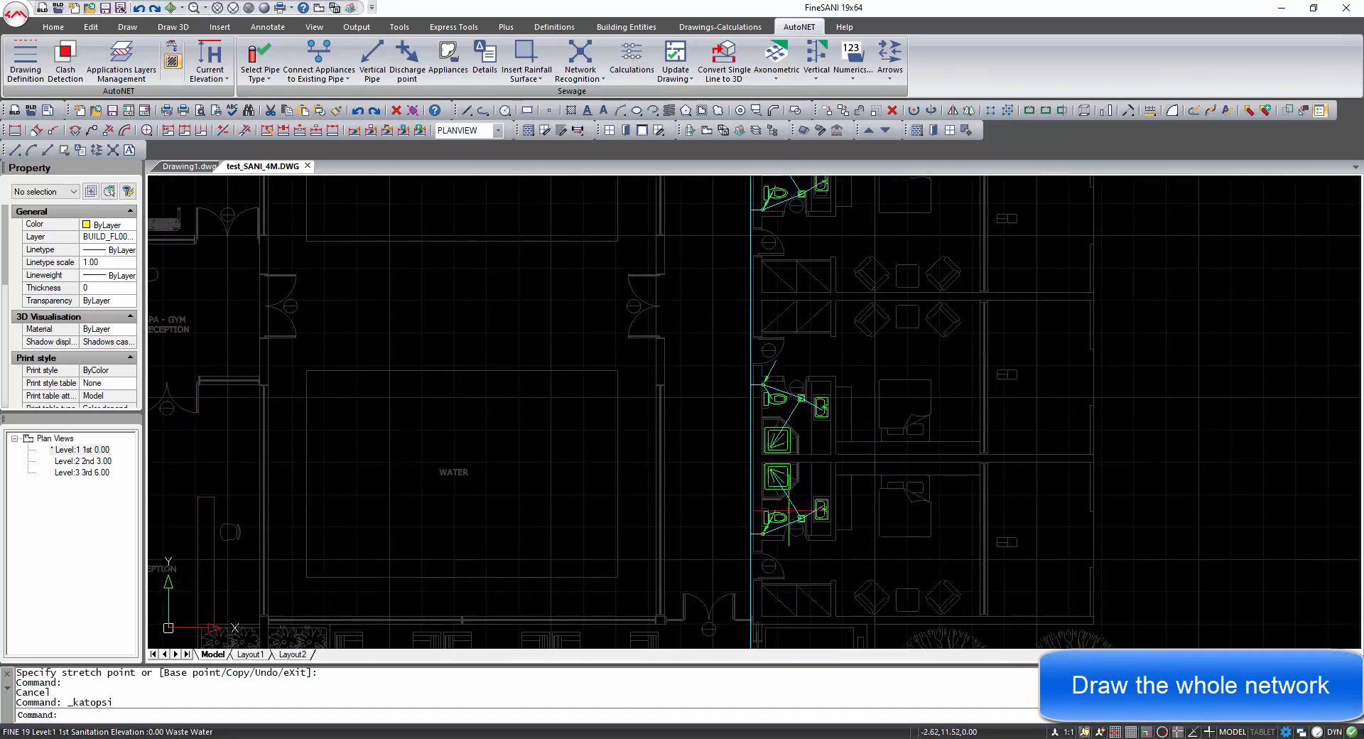
{"action": "middle_click_drag", "start_coordinate": [787, 591], "coordinate": [778, 287]}
{"action": "middle_click_drag", "start_coordinate": [733, 565], "coordinate": [768, 307]}
{"action": "middle_click_drag", "start_coordinate": [765, 557], "coordinate": [766, 349]}
{"action": "scroll", "coordinate": [773, 604], "scroll_direction": "down", "scroll_amount": 3}
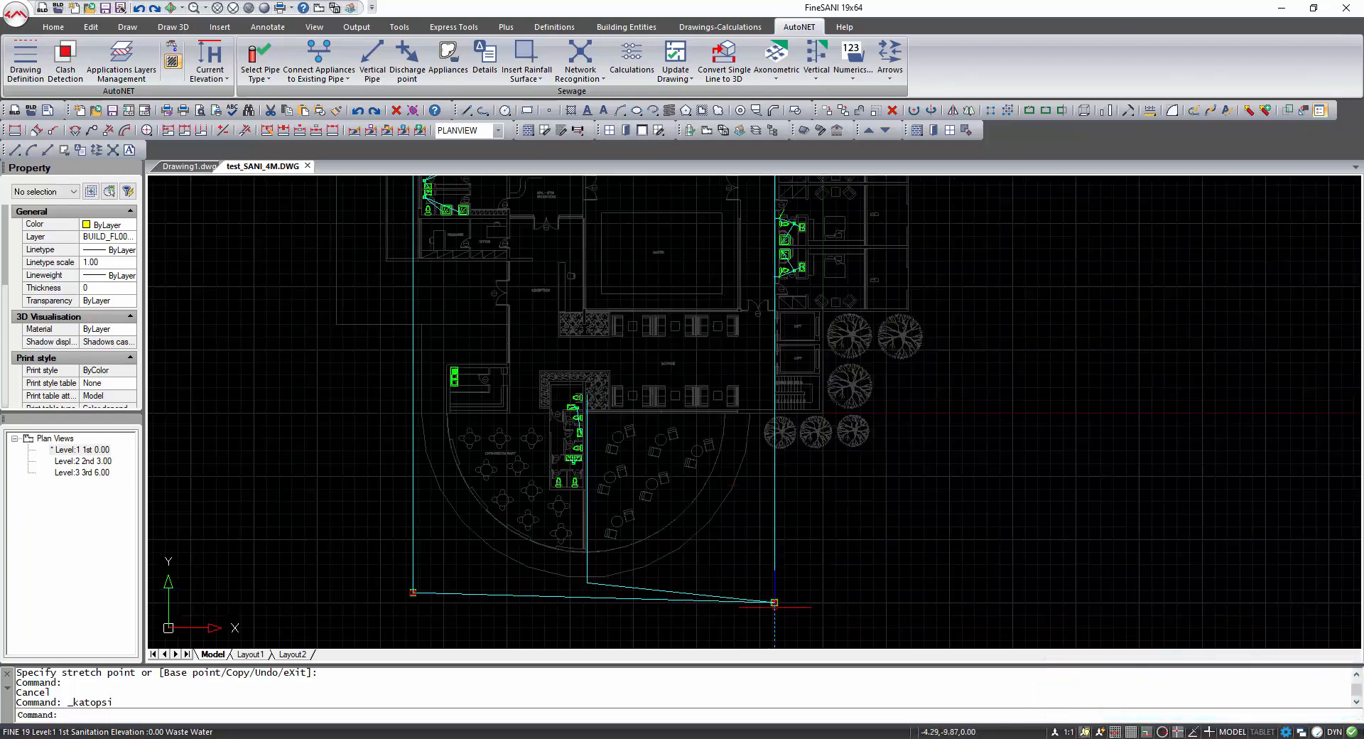
{"action": "middle_click_drag", "start_coordinate": [774, 604], "coordinate": [767, 432]}
{"action": "middle_click_drag", "start_coordinate": [769, 604], "coordinate": [768, 538]}
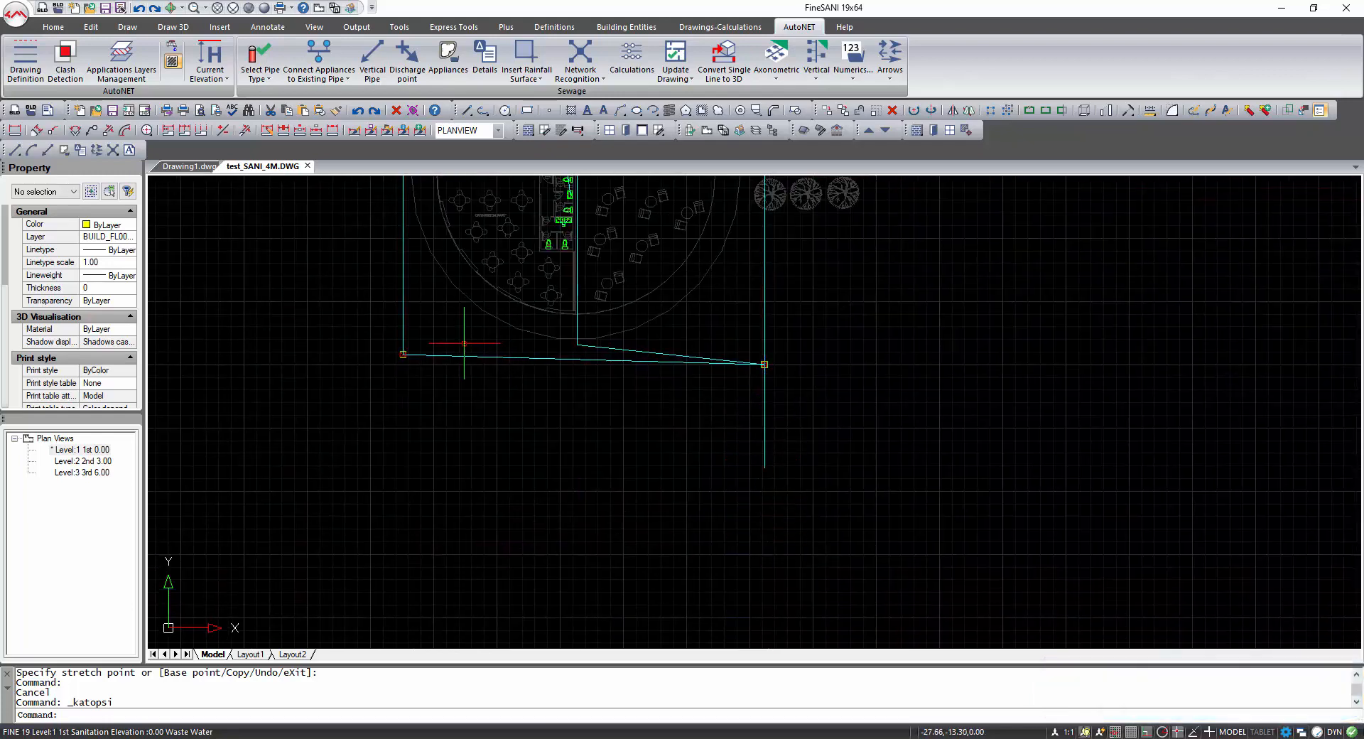
{"action": "mouse_move", "coordinate": [464, 343]}
{"action": "middle_mouse_down"}
{"action": "mouse_move", "coordinate": [496, 418]}
{"action": "mouse_move", "coordinate": [497, 494]}
{"action": "middle_mouse_up"}
{"action": "scroll", "coordinate": [433, 512], "scroll_direction": "up", "scroll_amount": 2}
{"action": "middle_click_drag", "start_coordinate": [466, 412], "coordinate": [489, 517]}
{"action": "scroll", "coordinate": [507, 355], "scroll_direction": "down", "scroll_amount": 4}
{"action": "middle_click_drag", "start_coordinate": [501, 178], "coordinate": [514, 318]}
{"action": "scroll", "coordinate": [514, 318], "scroll_direction": "up", "scroll_amount": 9}
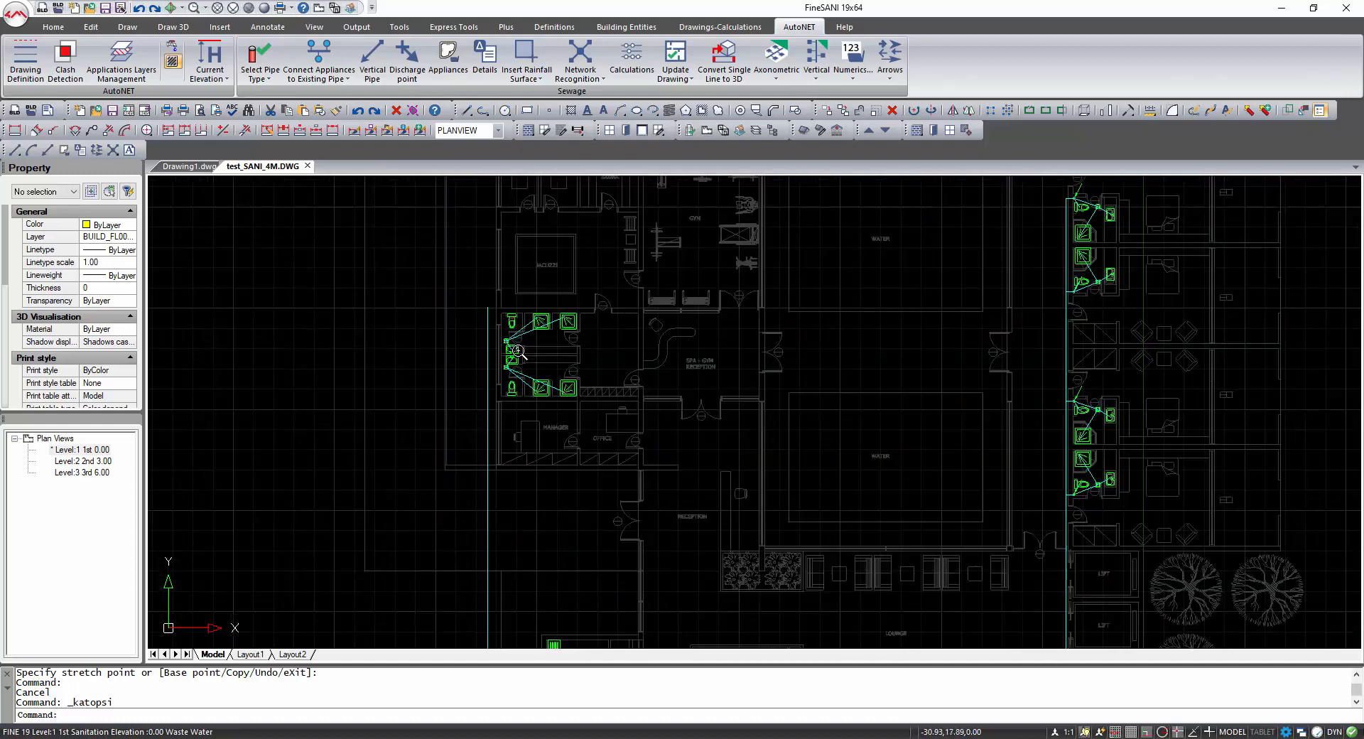
Connect the two WCs in the spa bathroom to the existing vertical pipe with Connect Appliances to Existing Pipe.
{"action": "middle_click_drag", "start_coordinate": [543, 369], "coordinate": [593, 447]}
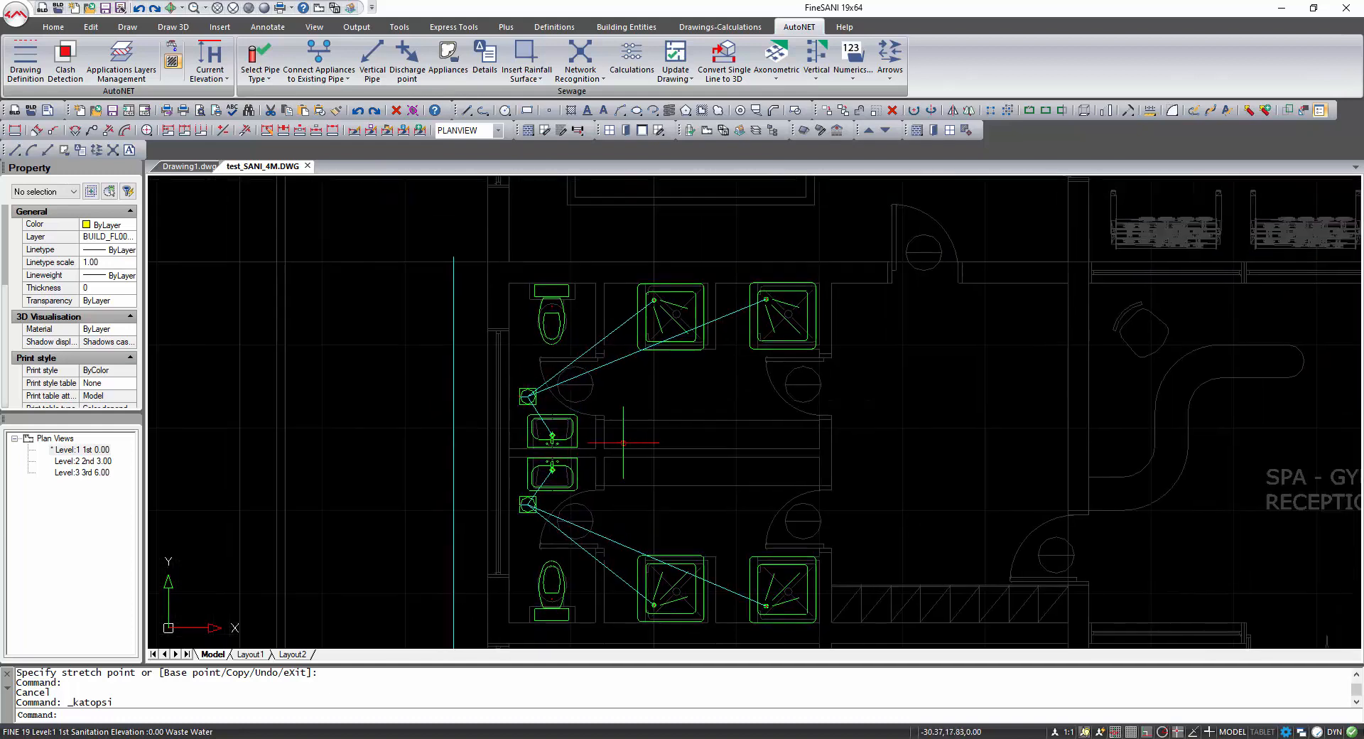
{"action": "left_click", "coordinate": [321, 60]}
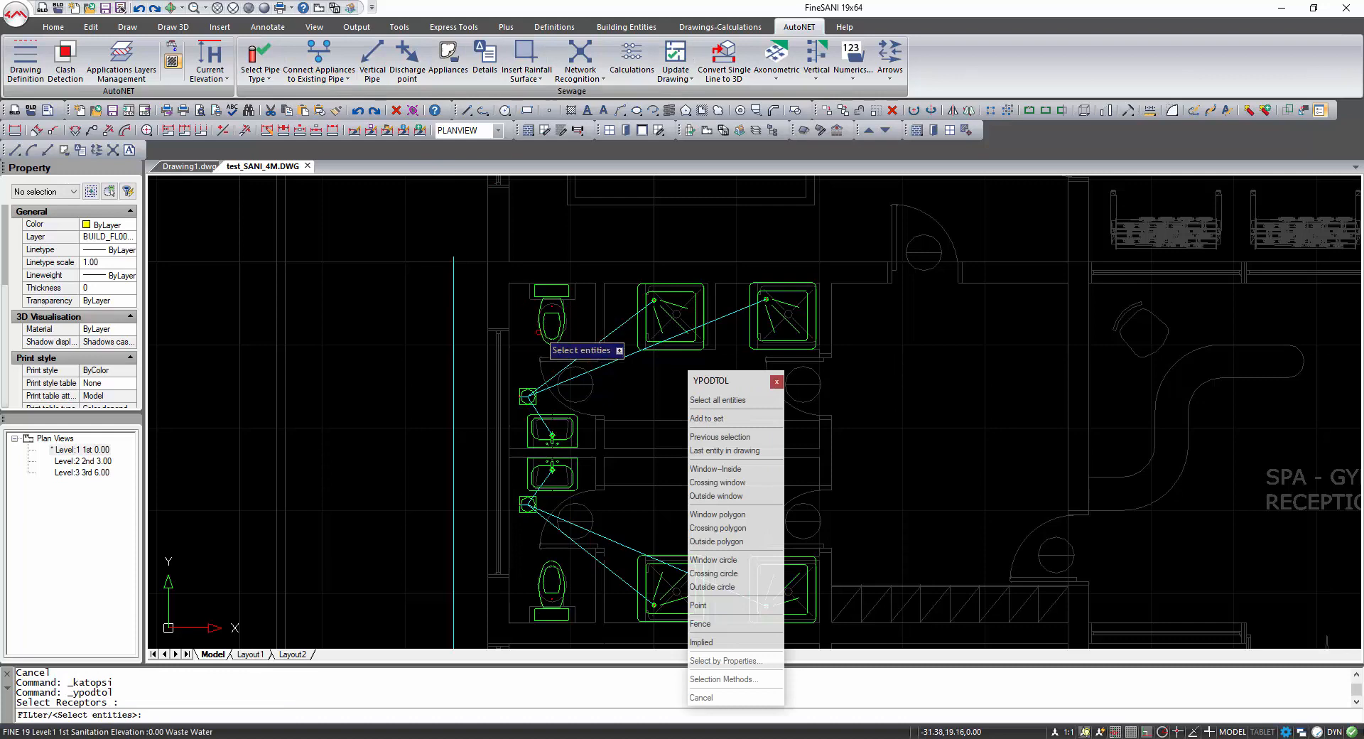
{"action": "left_click", "coordinate": [540, 334]}
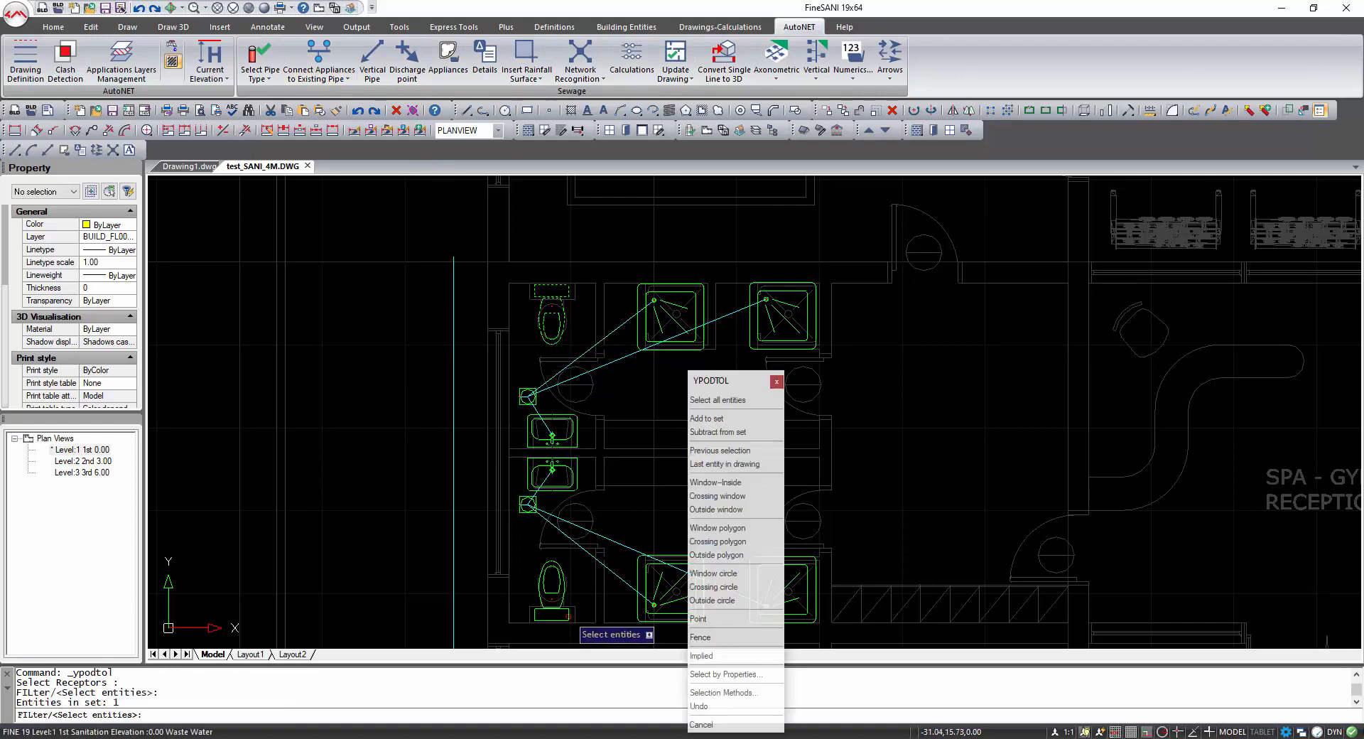
{"action": "left_click", "coordinate": [568, 617]}
{"action": "right_click", "coordinate": [436, 514]}
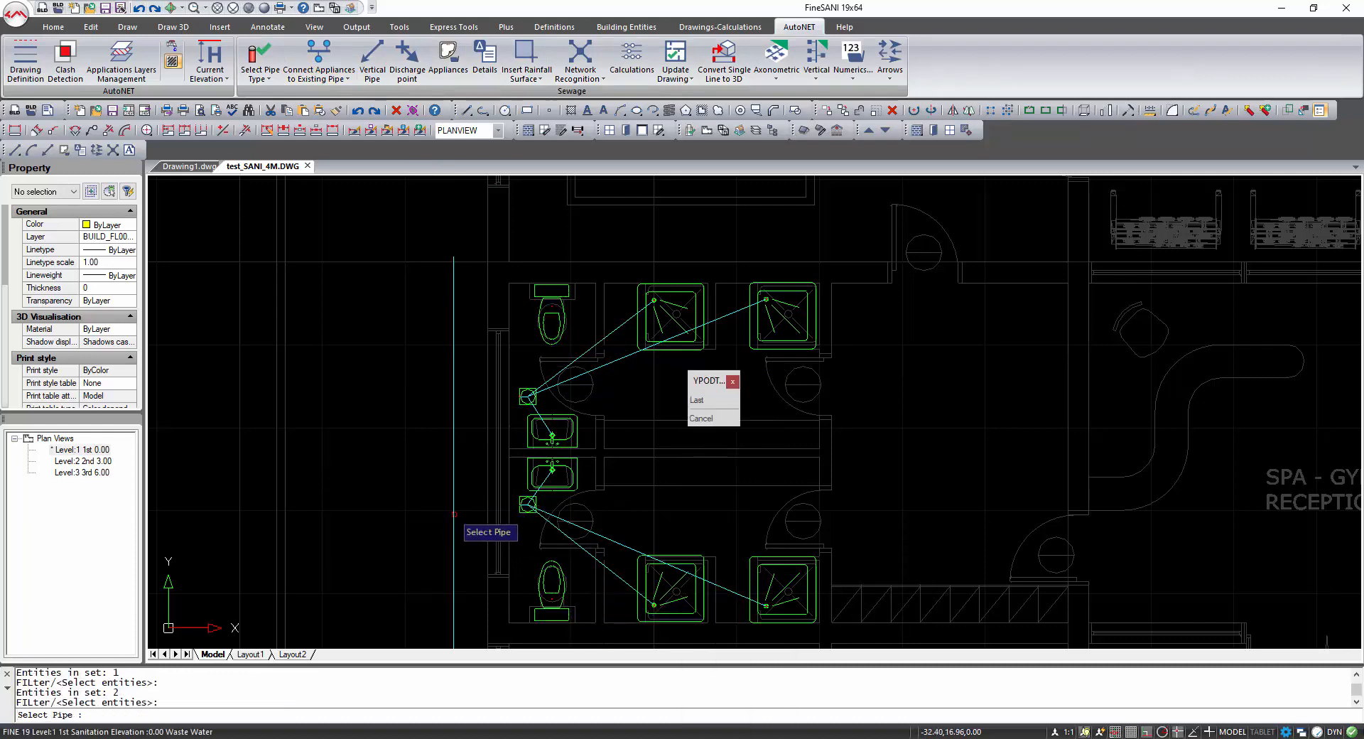
{"action": "left_click", "coordinate": [454, 515]}
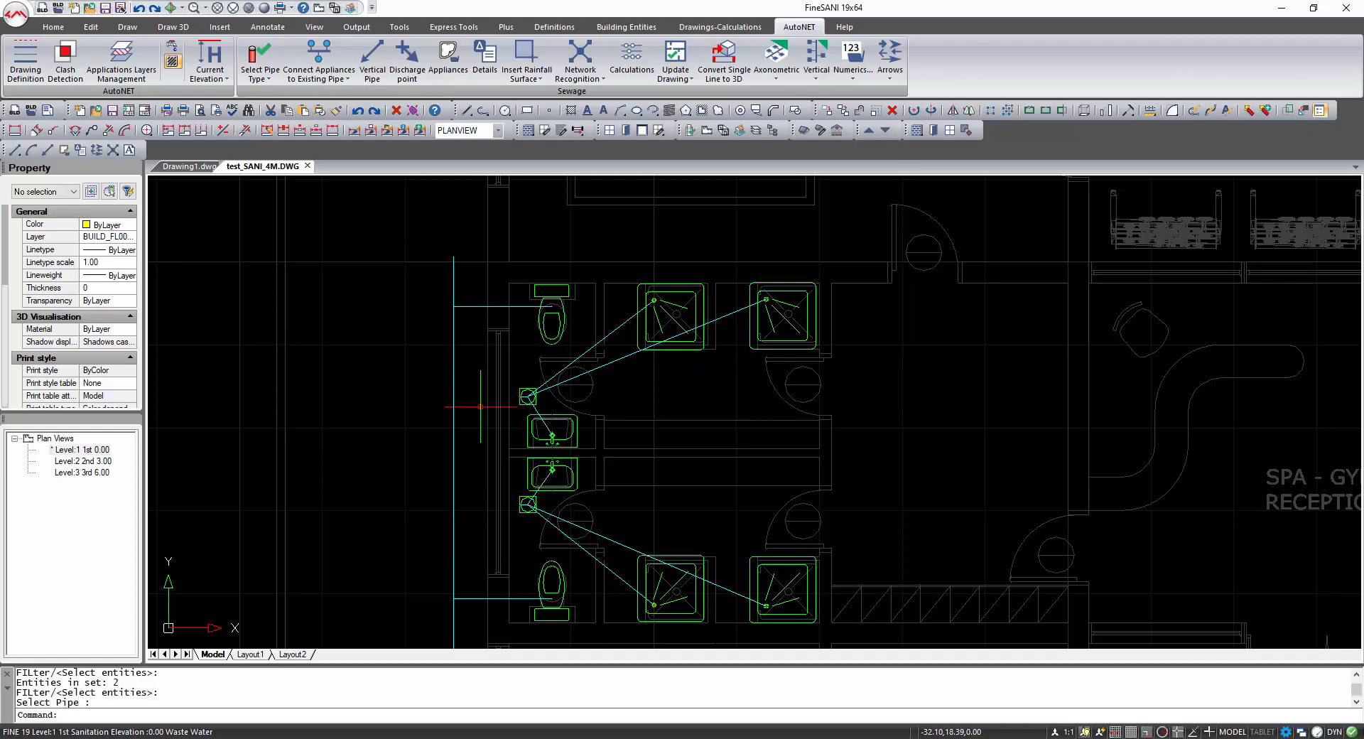
Delete the leftover pipe stub above the upper WC connection.
{"action": "left_click", "coordinate": [452, 288]}
{"action": "key", "text": "Delete"}
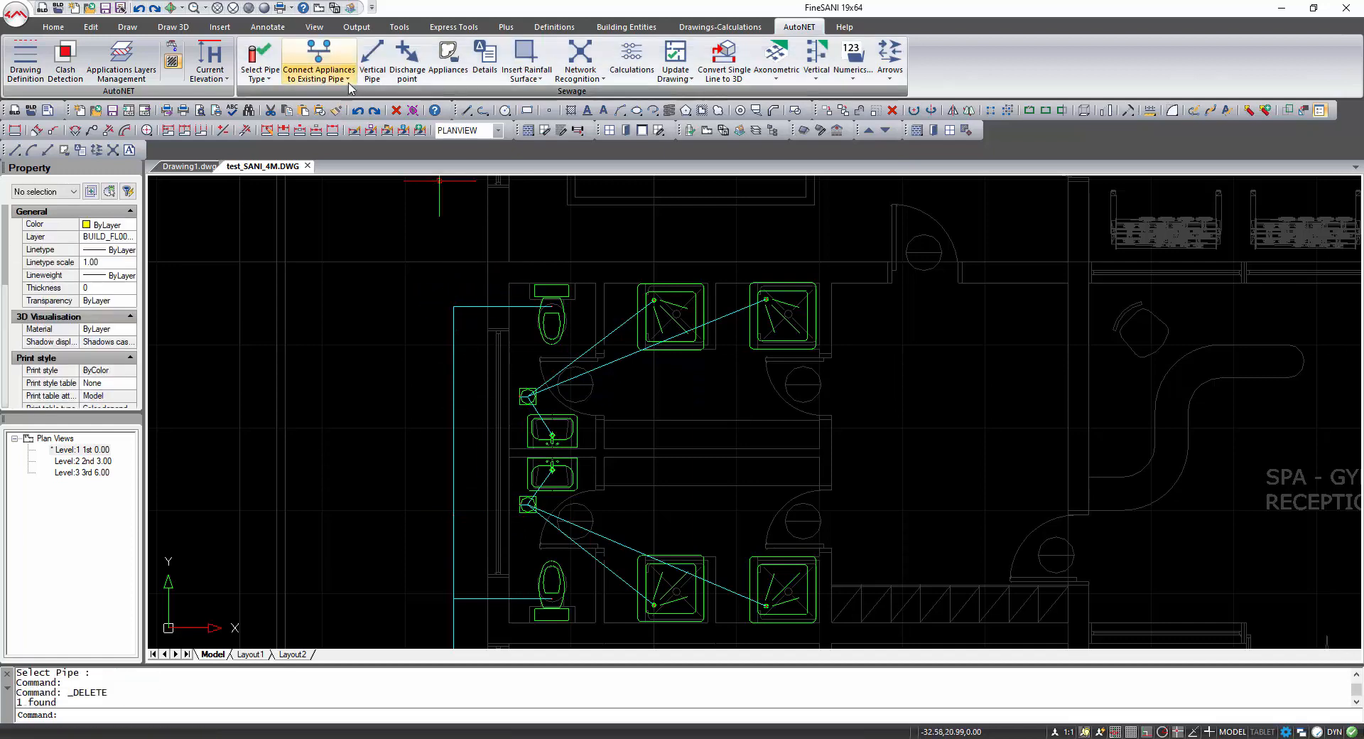
Draw a pipe from the upper floor drain, snapped perpendicular, to the bathroom's vertical pipe.
{"action": "left_click", "coordinate": [319, 74]}
{"action": "left_click", "coordinate": [343, 113]}
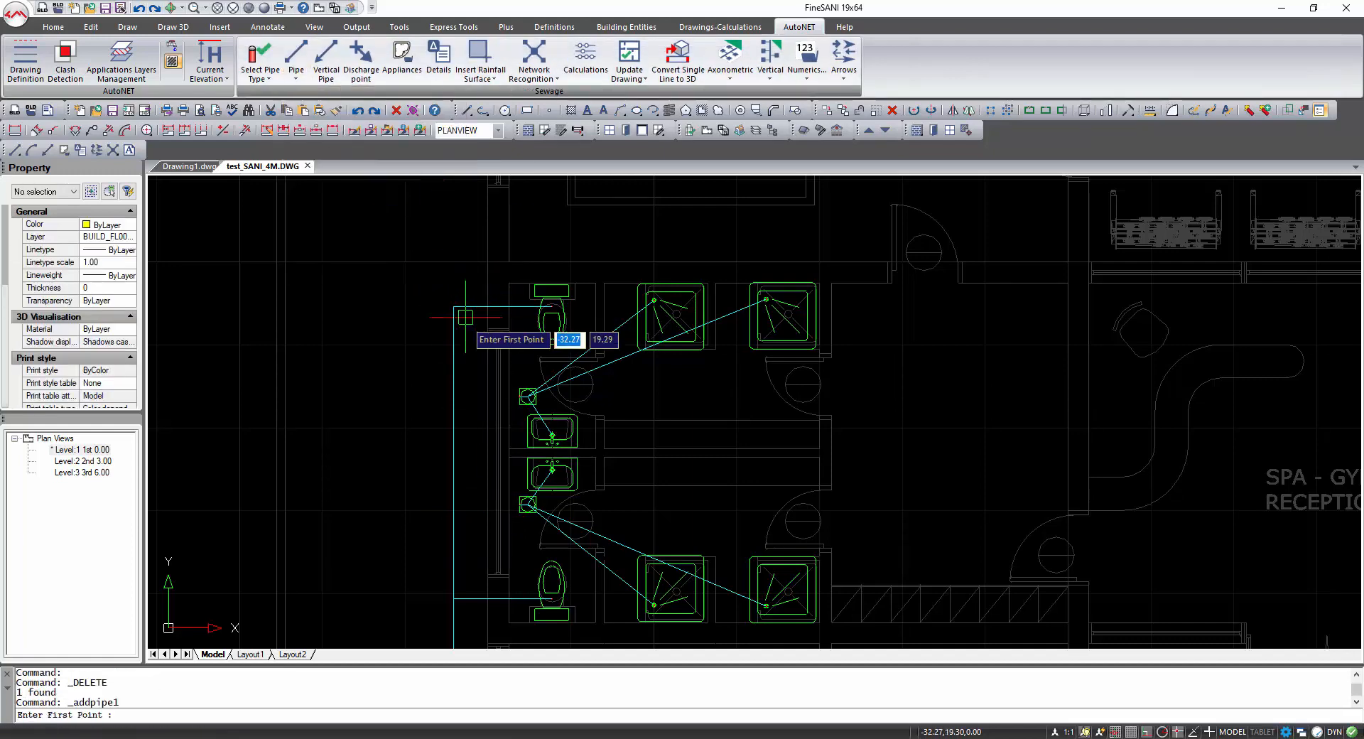
{"action": "left_click", "coordinate": [523, 395]}
{"action": "key", "text": "F3"}
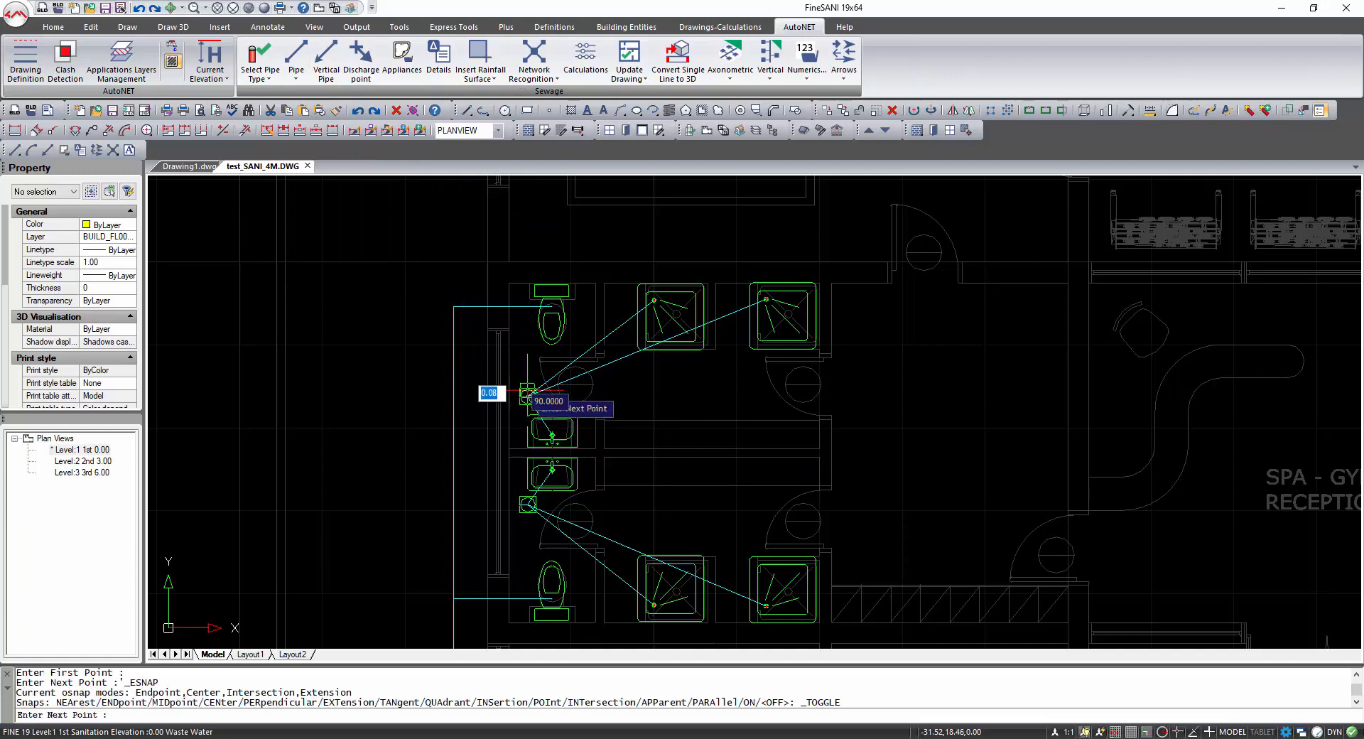
{"action": "right_click", "coordinate": [445, 388], "text": "shift"}
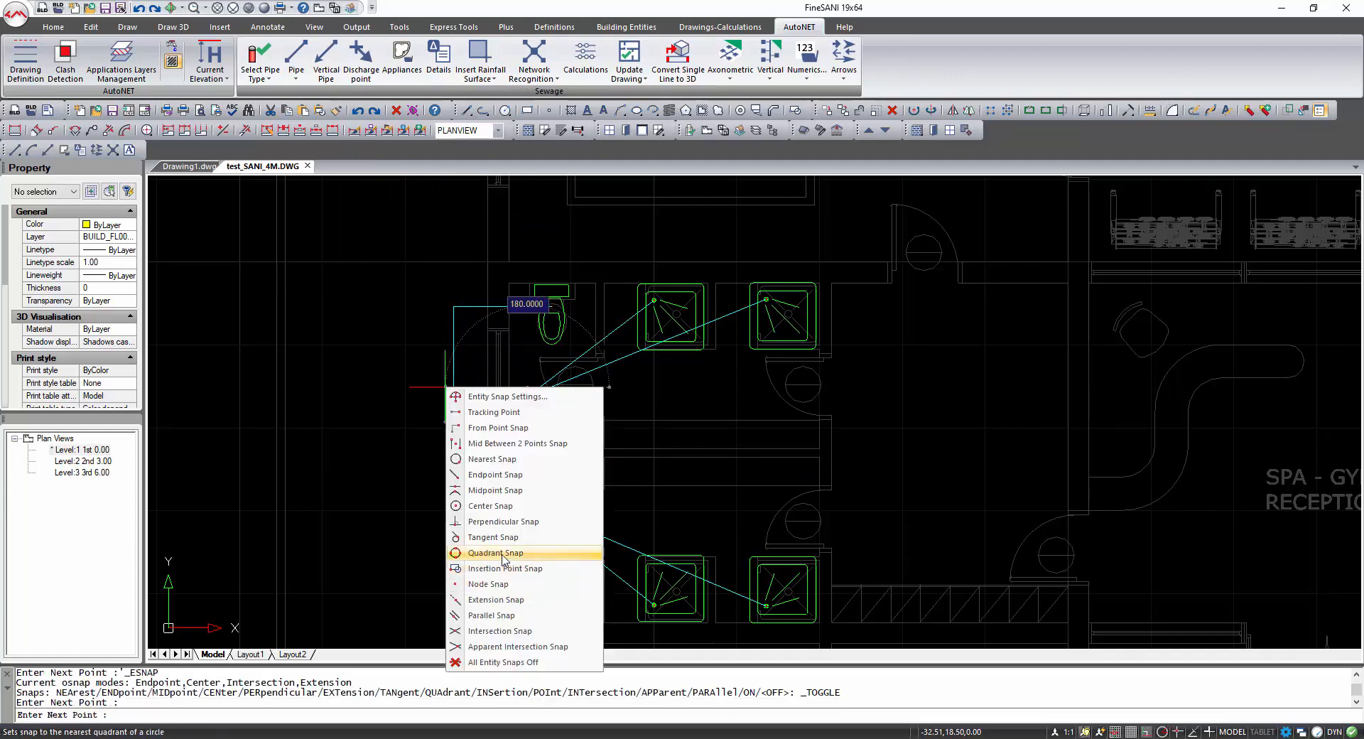
{"action": "left_click", "coordinate": [510, 526]}
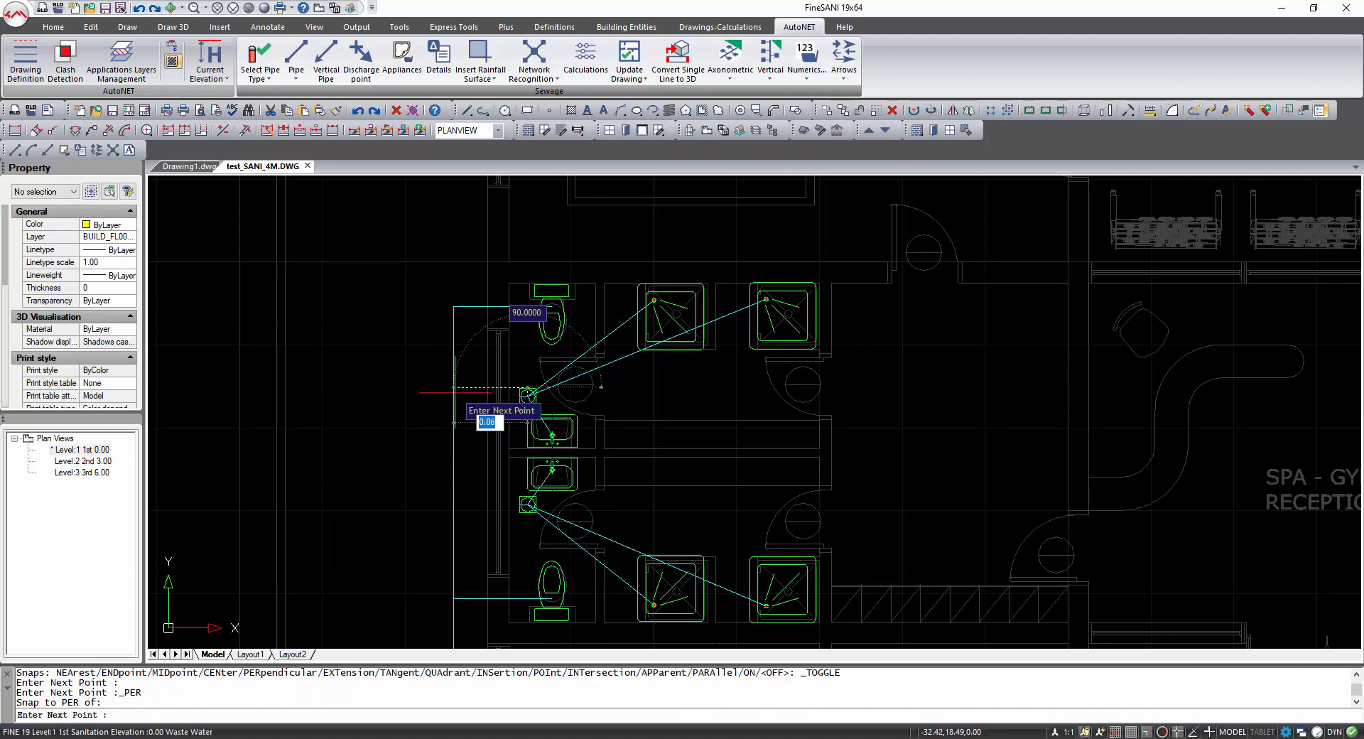
{"action": "left_click", "coordinate": [454, 387]}
{"action": "key", "text": "Return"}
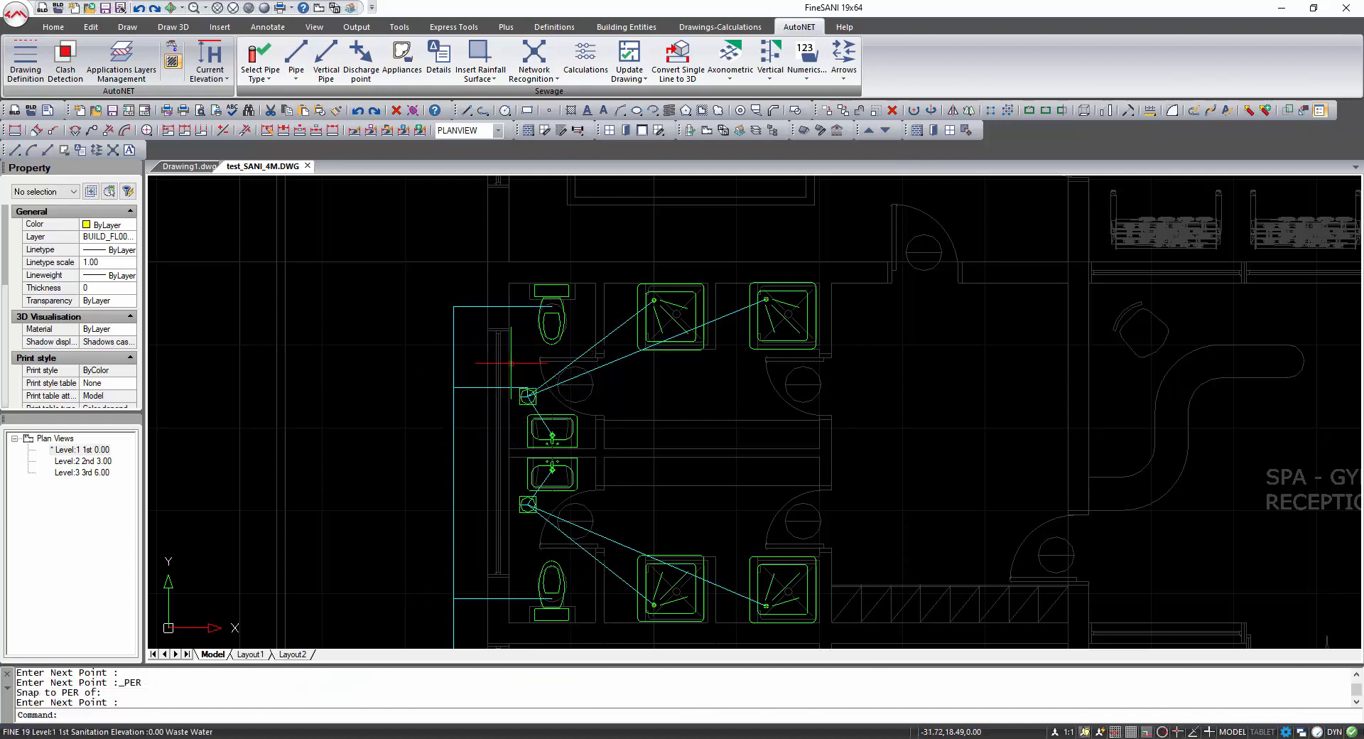
Draw a pipe from the lower floor drain, snapped perpendicular, to the same vertical pipe.
{"action": "left_click", "coordinate": [296, 57]}
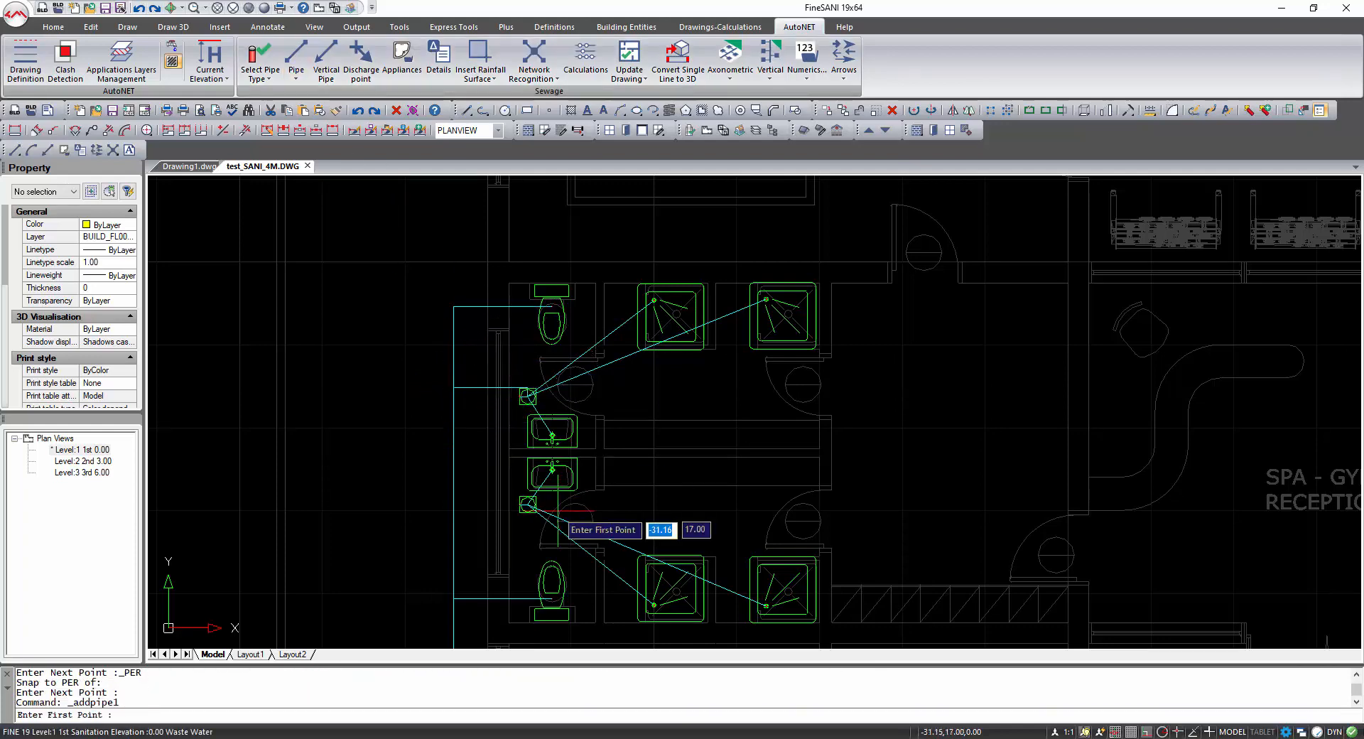
{"action": "key", "text": "F3"}
{"action": "left_click", "coordinate": [527, 506]}
{"action": "key", "text": "F3"}
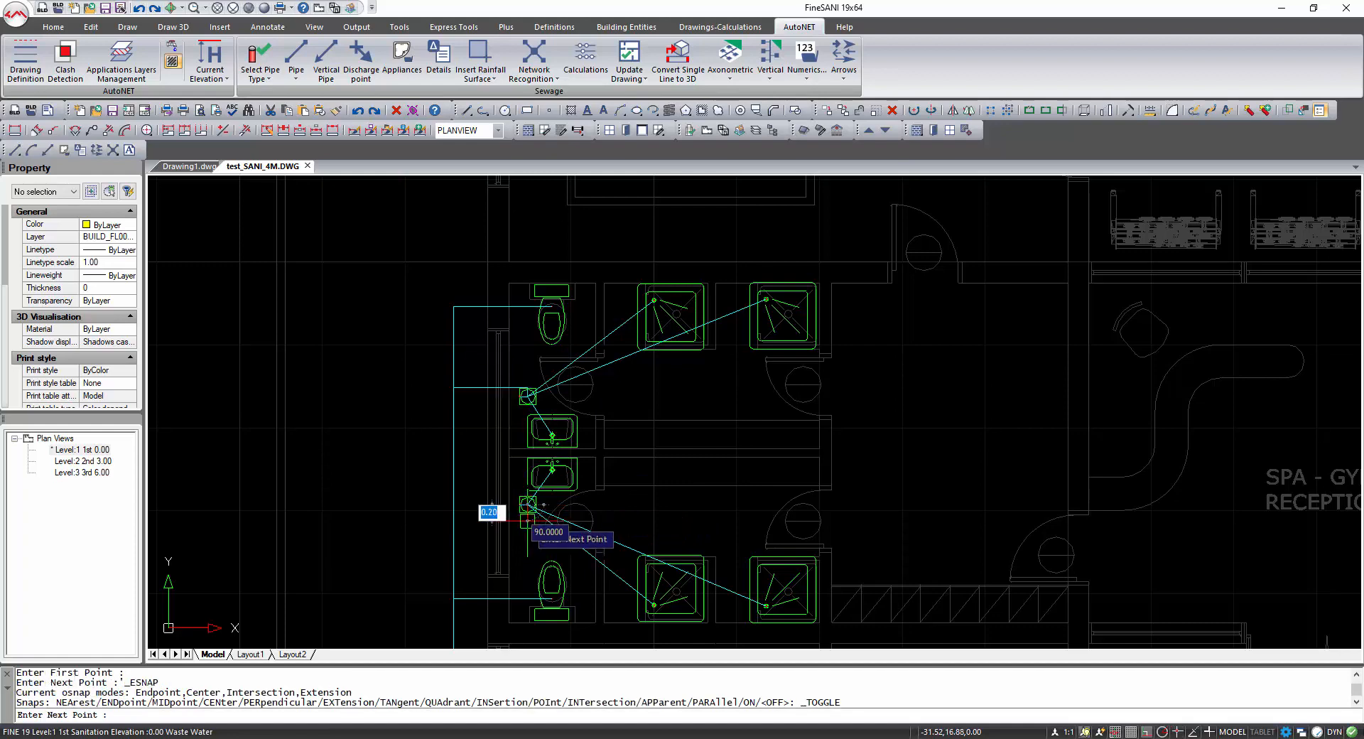
{"action": "right_click", "coordinate": [458, 521], "text": "shift"}
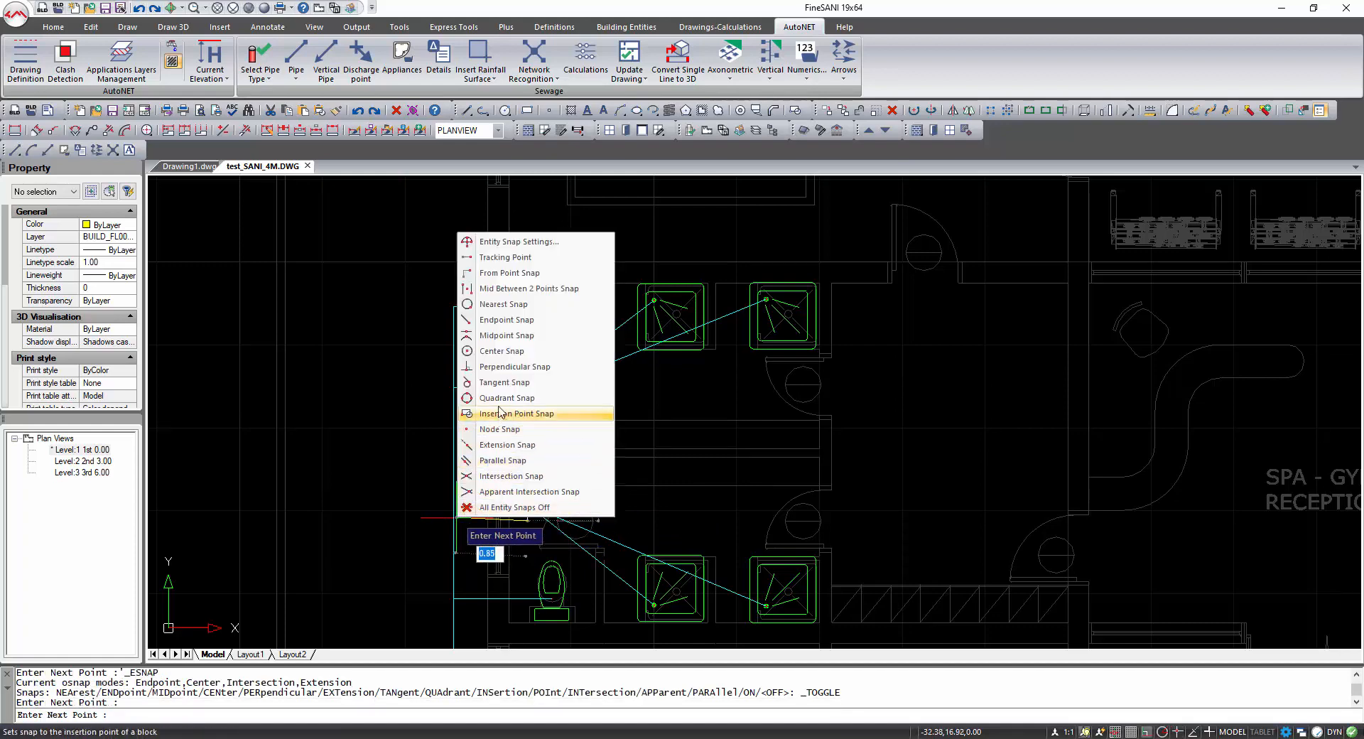
{"action": "left_click", "coordinate": [515, 366]}
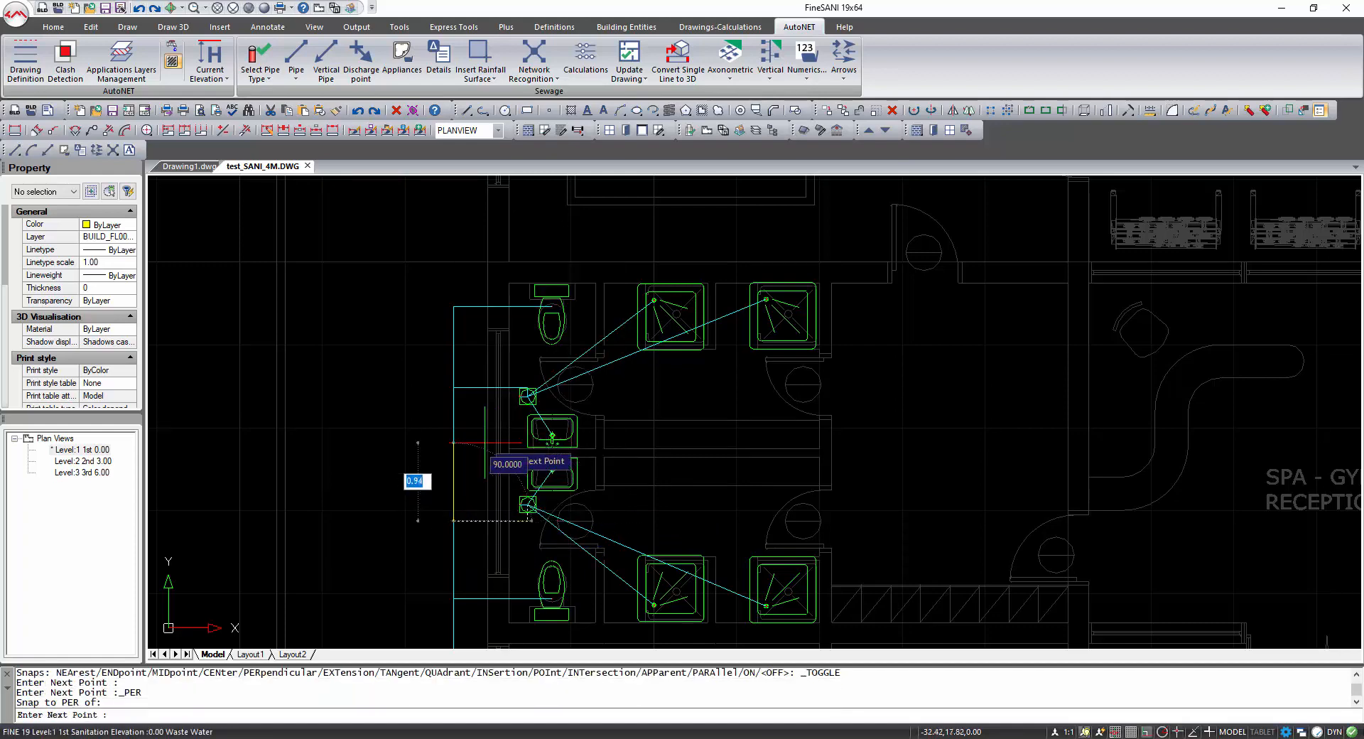
{"action": "key", "text": "Escape"}
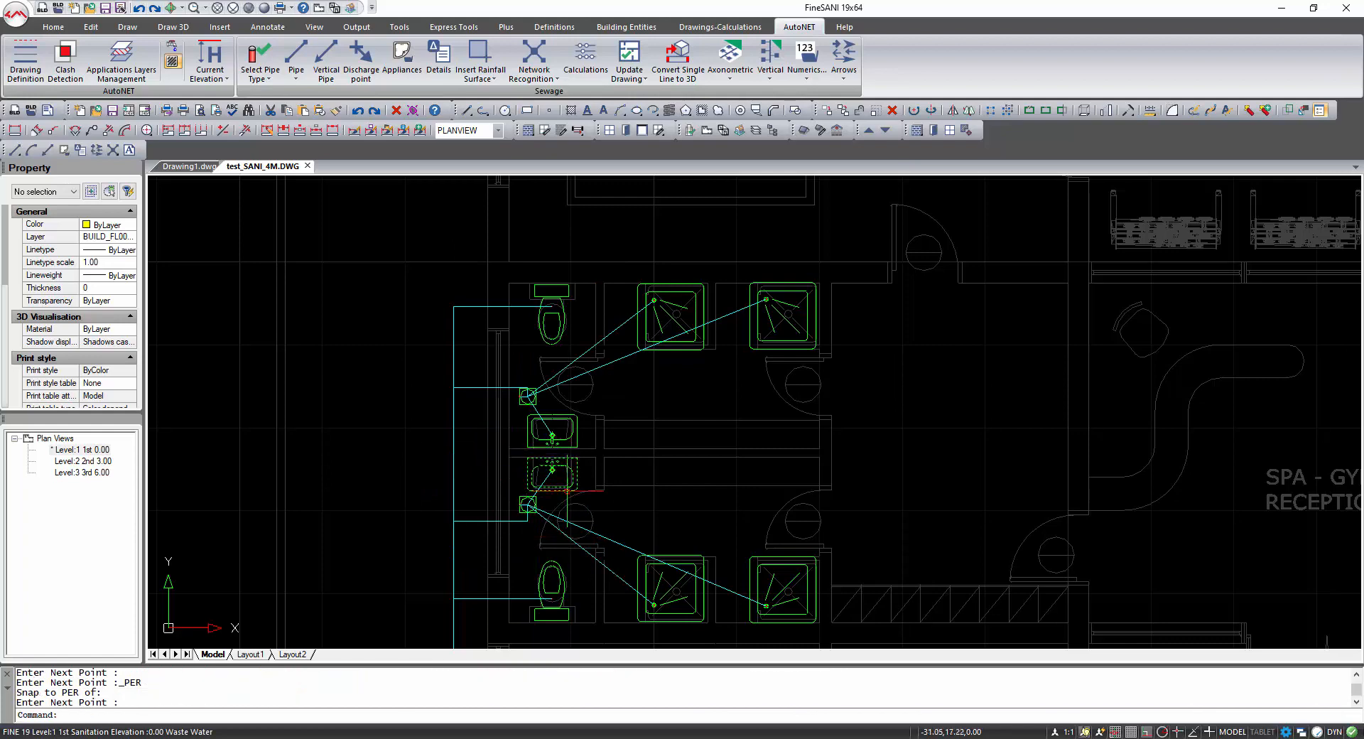
Review the sewage network across the whole floor plan, including the main pipes to the well.
{"action": "left_click", "coordinate": [320, 8]}
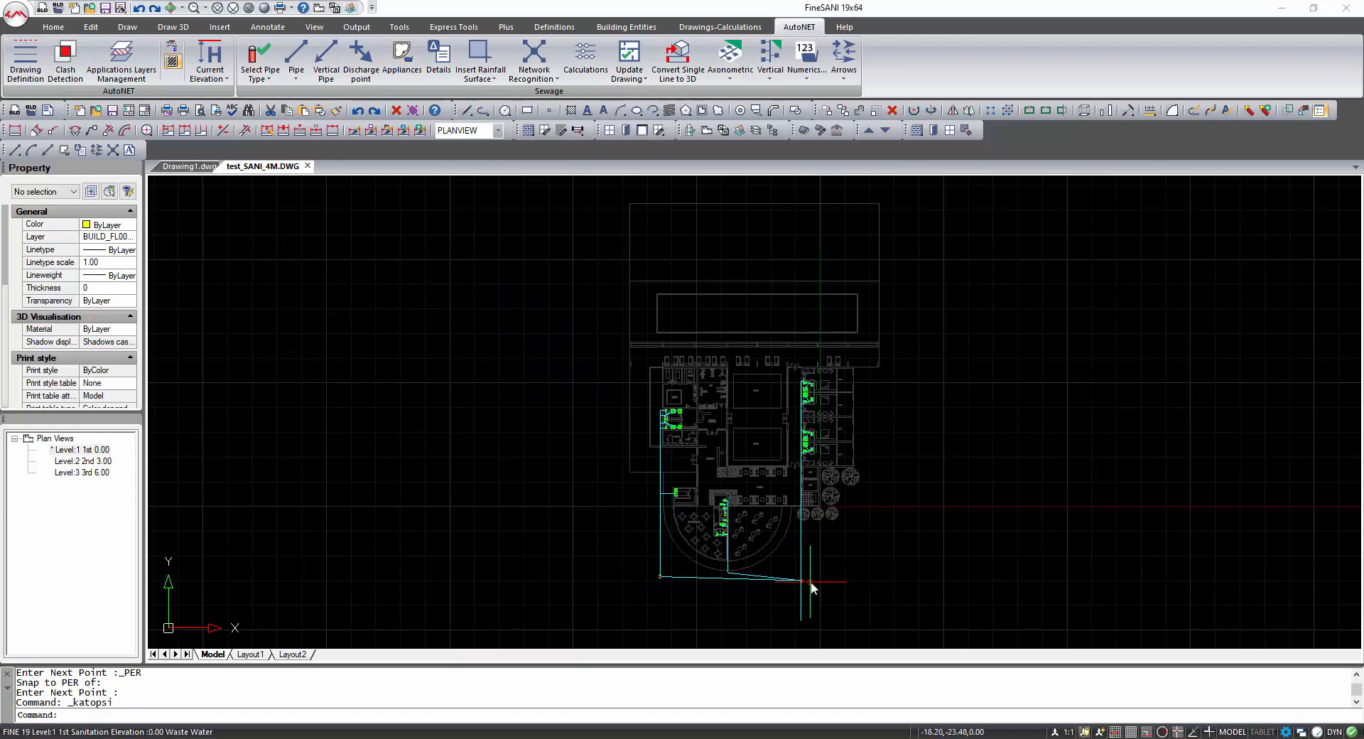
{"action": "scroll", "coordinate": [674, 425], "scroll_direction": "up", "scroll_amount": 5}
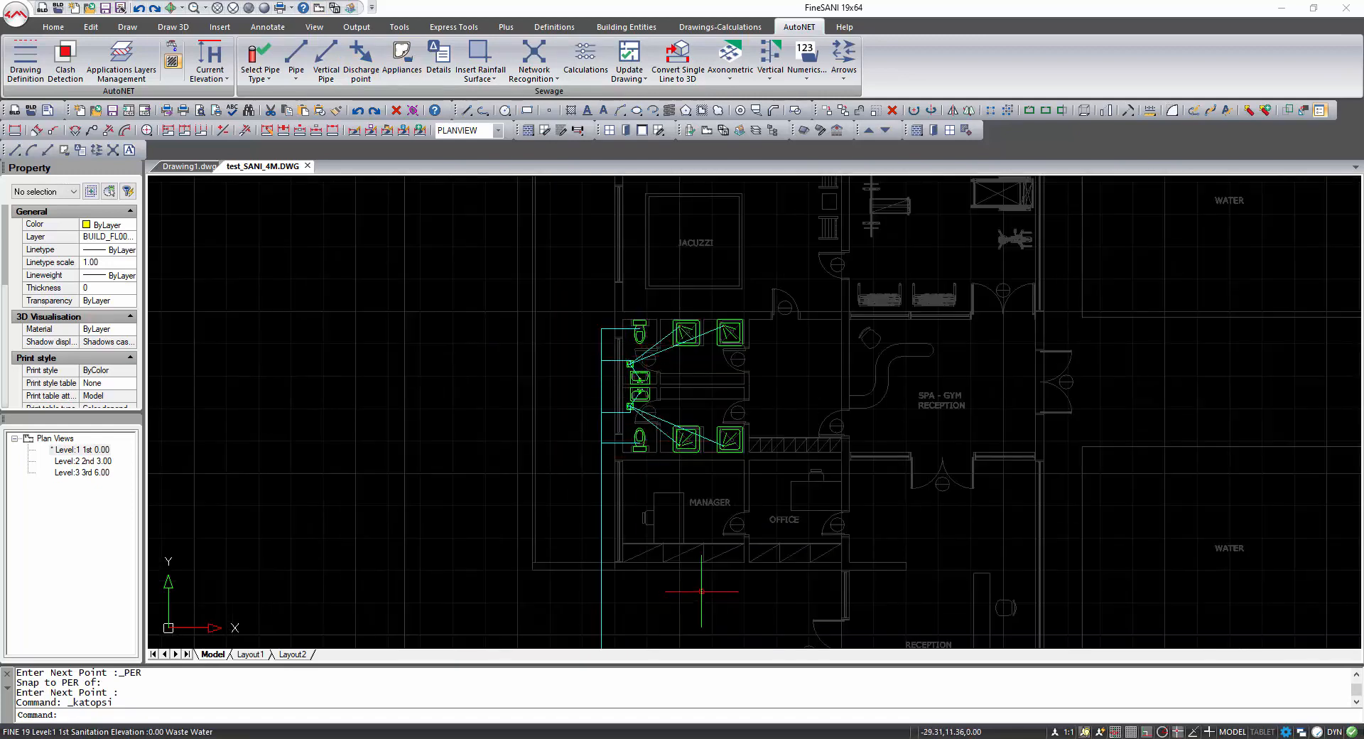
{"action": "middle_click_drag", "start_coordinate": [701, 592], "coordinate": [626, 319]}
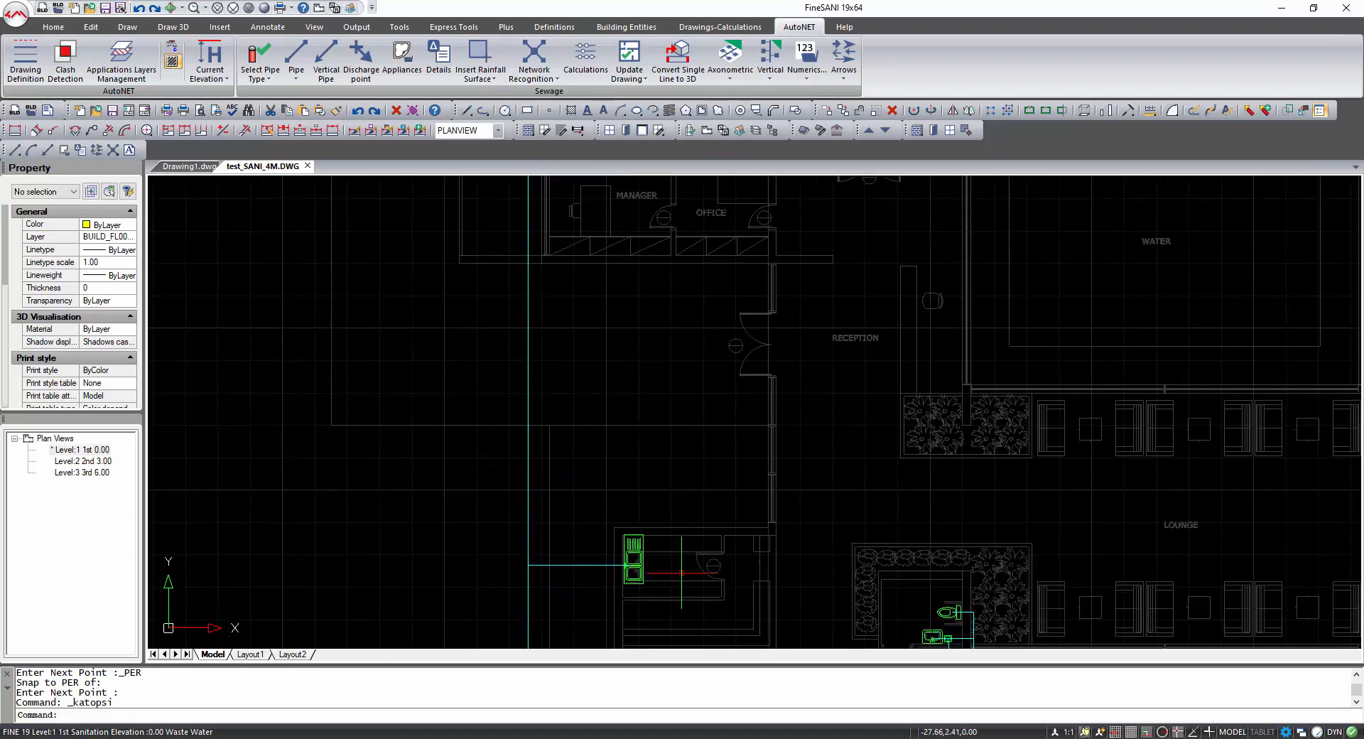
{"action": "middle_click_drag", "start_coordinate": [682, 572], "coordinate": [638, 325]}
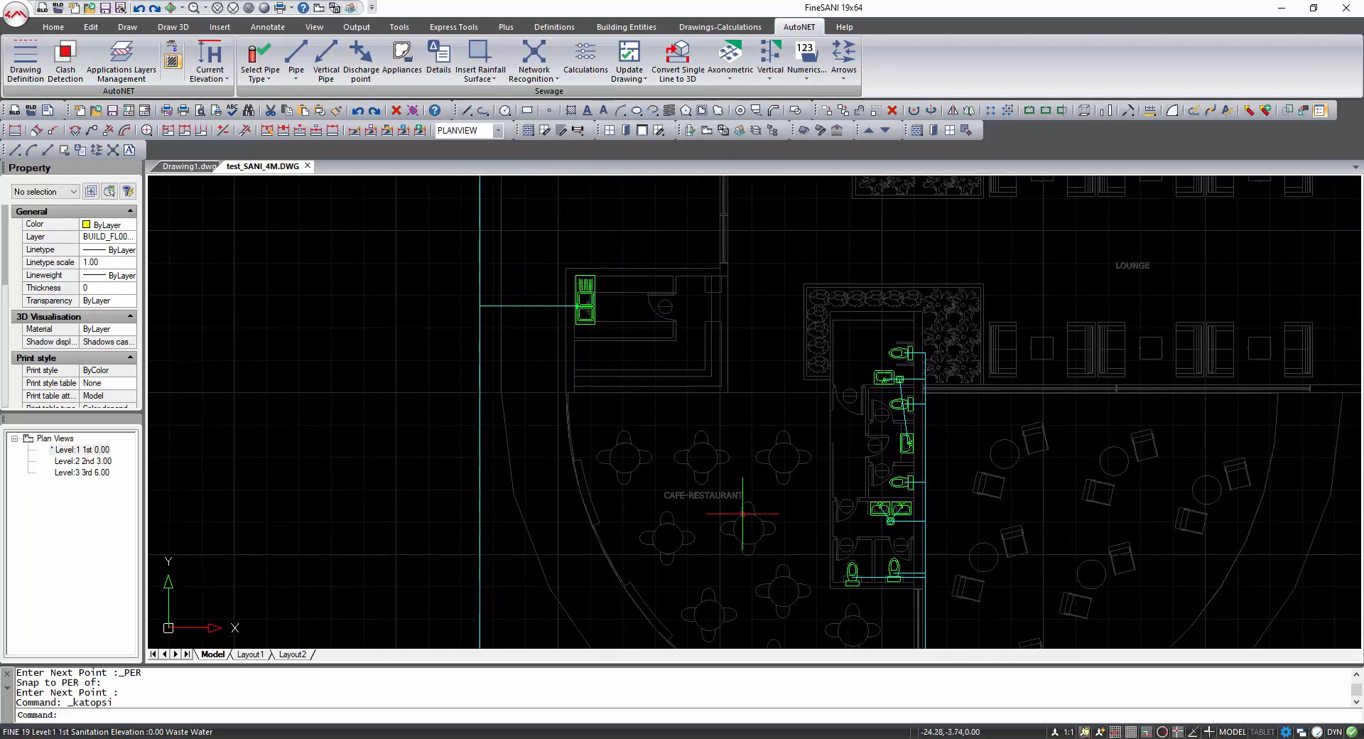
{"action": "middle_click_drag", "start_coordinate": [735, 563], "coordinate": [727, 289]}
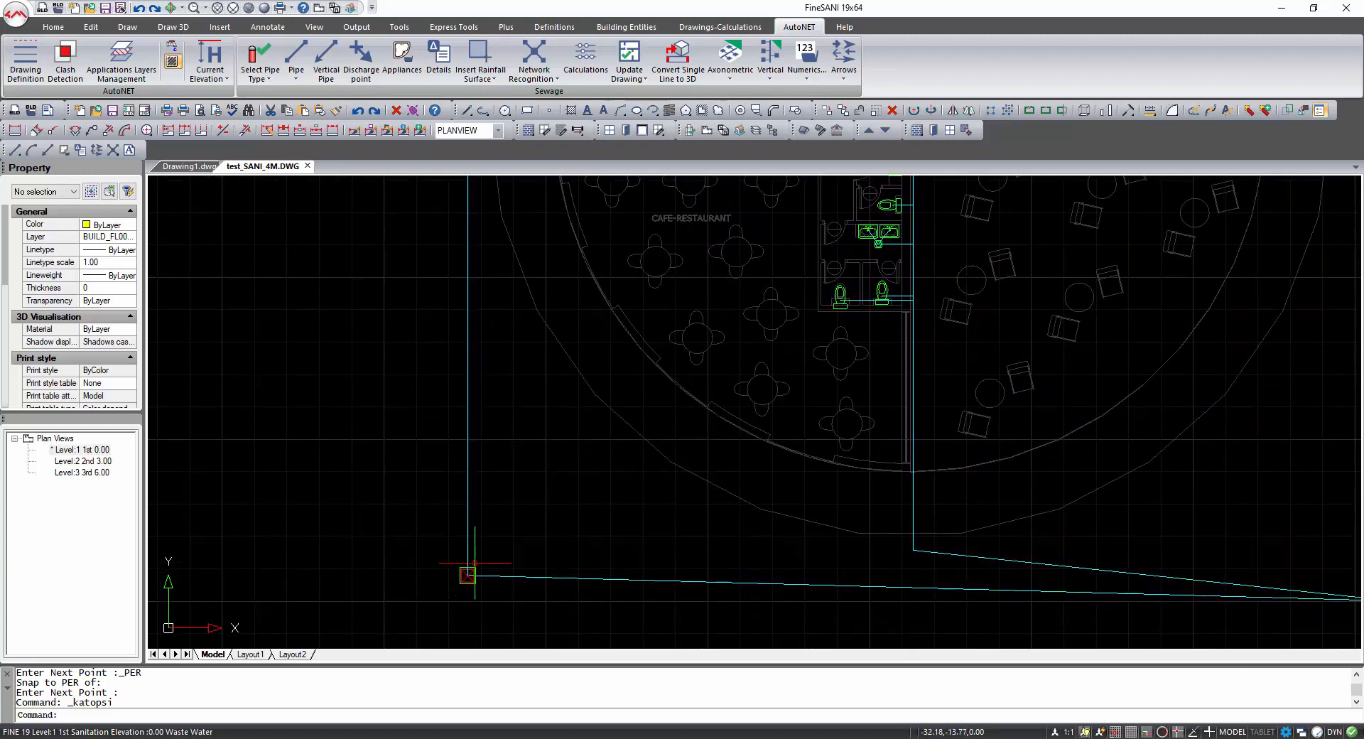
{"action": "middle_click_drag", "start_coordinate": [983, 548], "coordinate": [692, 536]}
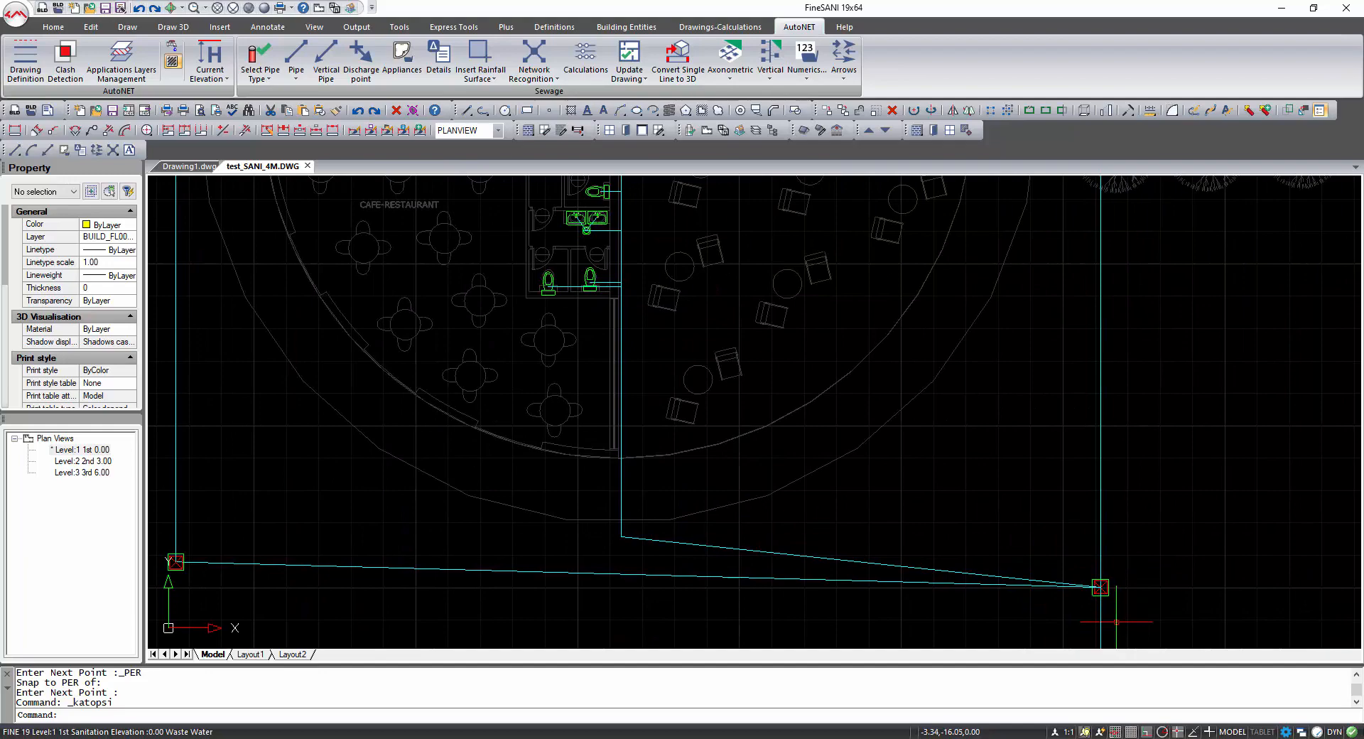
{"action": "scroll", "coordinate": [1116, 621], "scroll_direction": "down", "scroll_amount": 4}
{"action": "middle_click_drag", "start_coordinate": [1089, 409], "coordinate": [944, 618]}
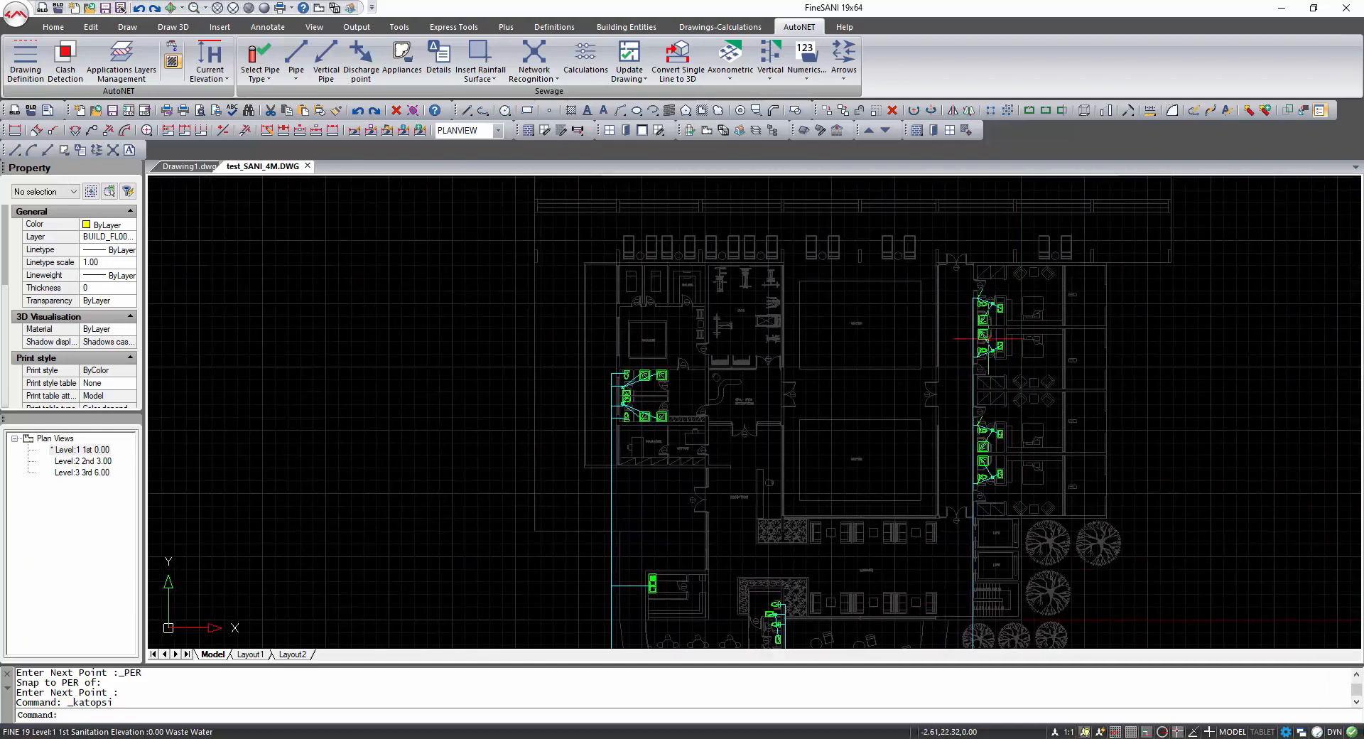
{"action": "middle_click_drag", "start_coordinate": [925, 533], "coordinate": [862, 284]}
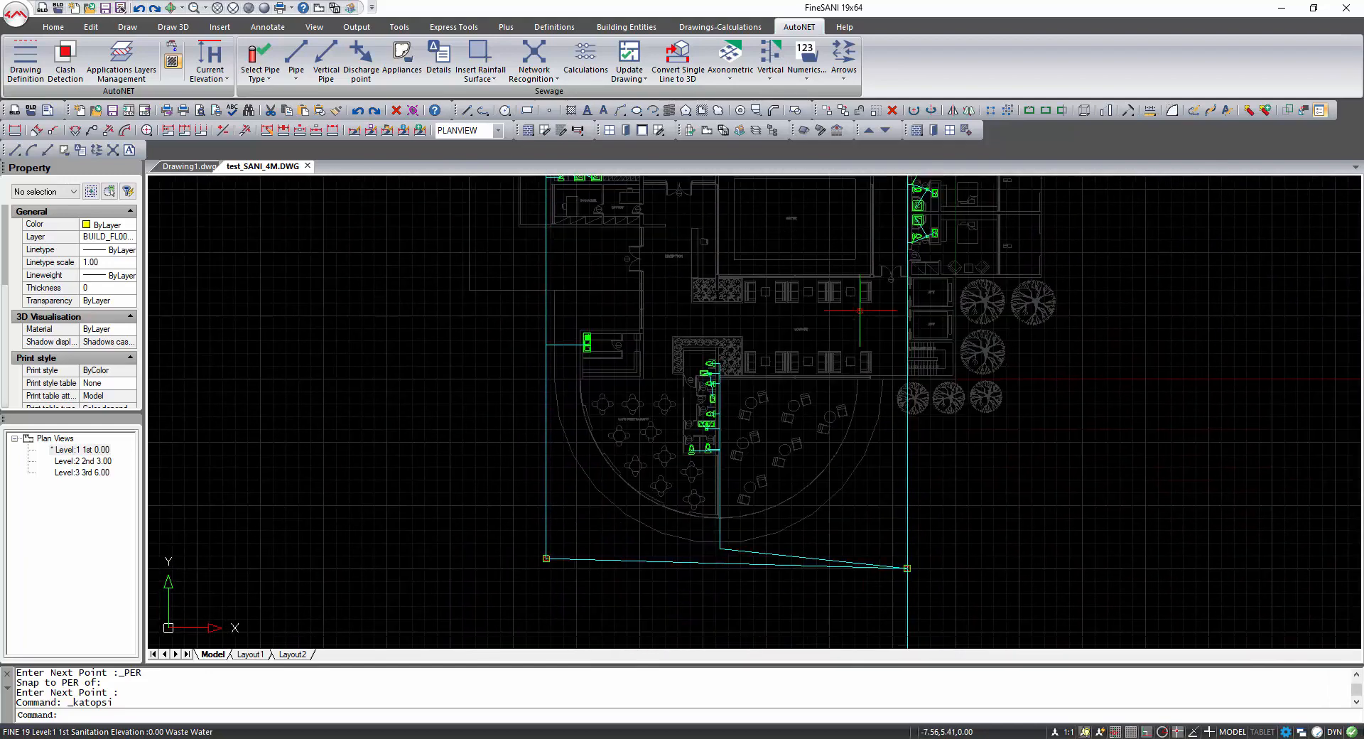
{"action": "middle_click_drag", "start_coordinate": [840, 490], "coordinate": [854, 414]}
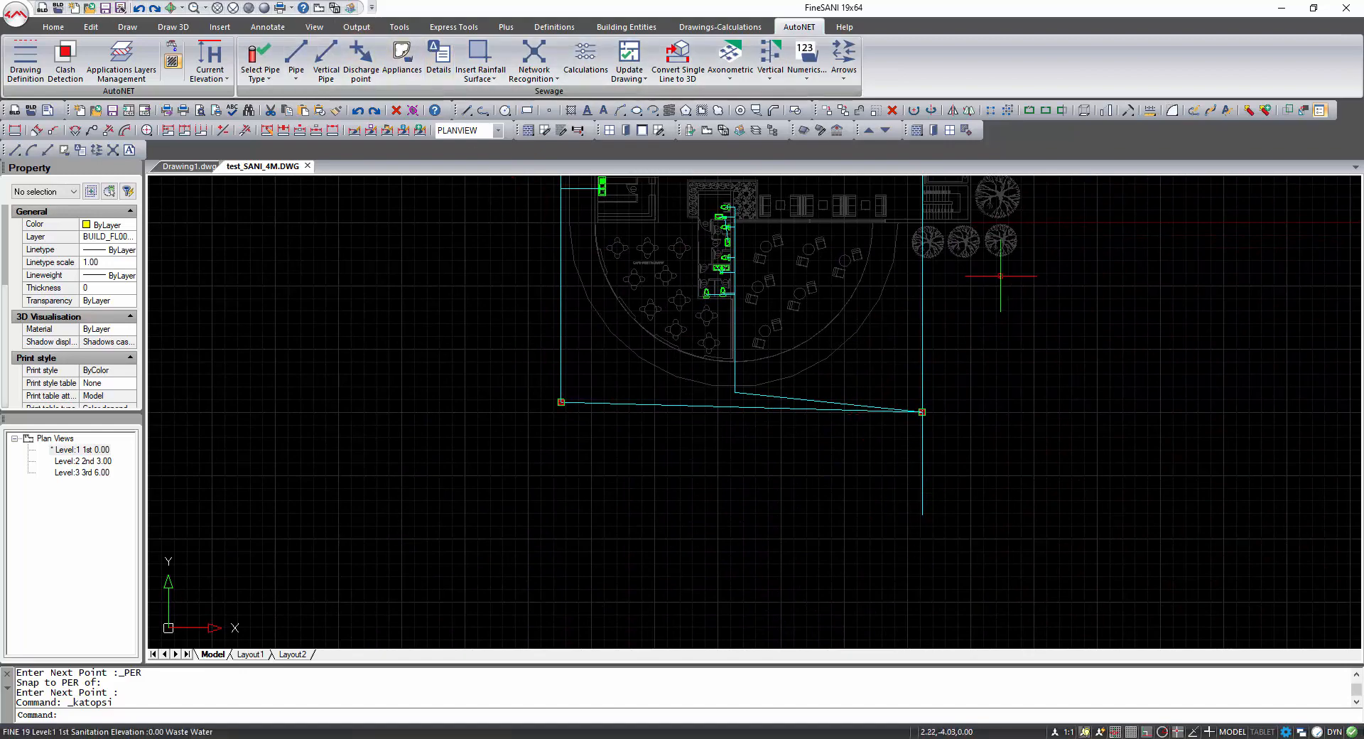
{"action": "middle_click_drag", "start_coordinate": [943, 258], "coordinate": [819, 559]}
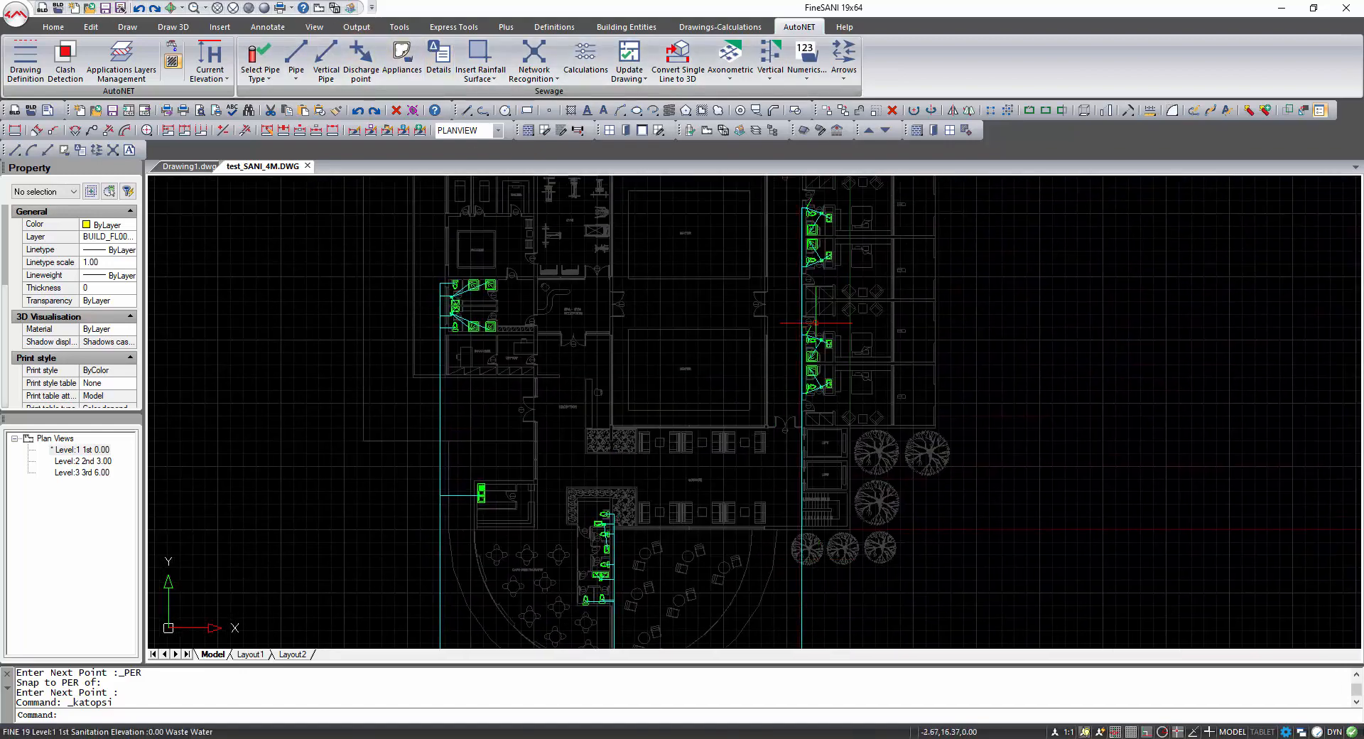
{"action": "middle_click_drag", "start_coordinate": [815, 323], "coordinate": [752, 444]}
Copy the right-wing rooms' sewage network, selected with a window, to Level 2 using Copy Network of Level.
{"action": "left_click", "coordinate": [626, 27]}
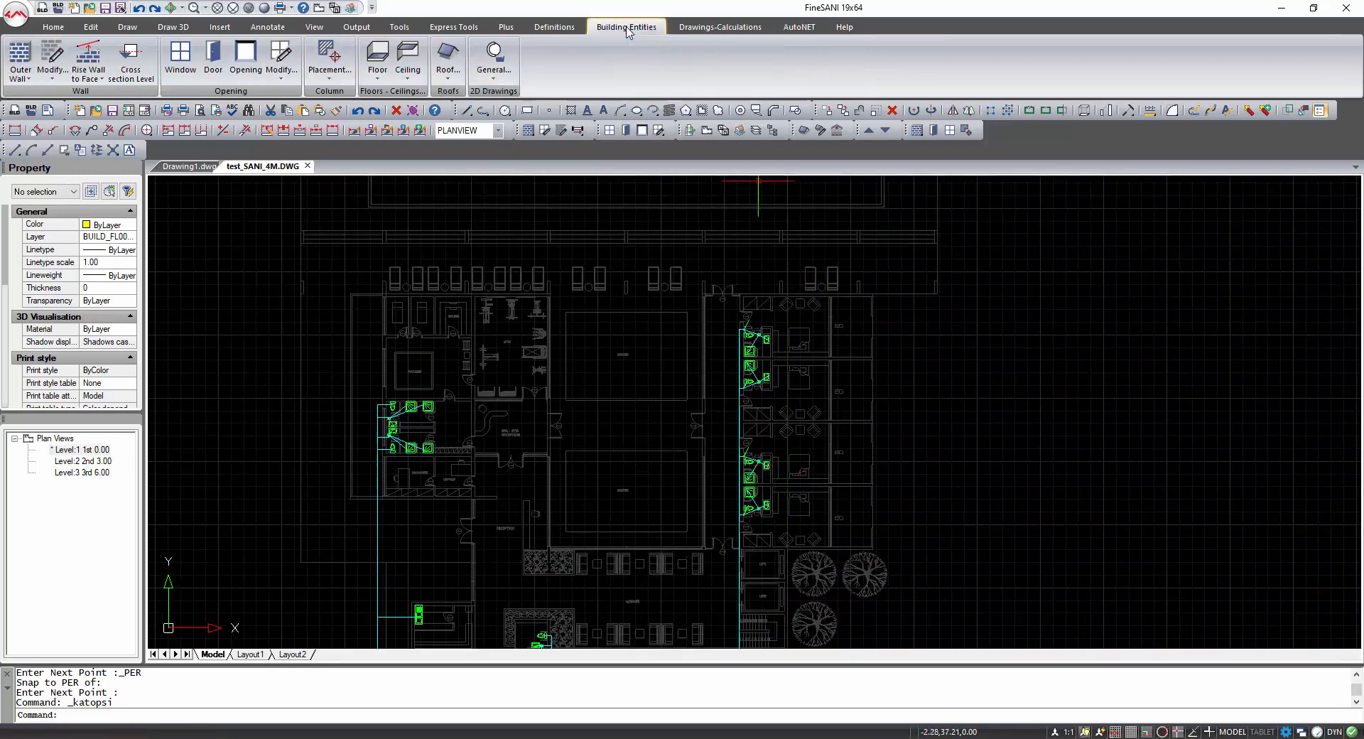
{"action": "left_click", "coordinate": [795, 24]}
{"action": "left_click", "coordinate": [207, 78]}
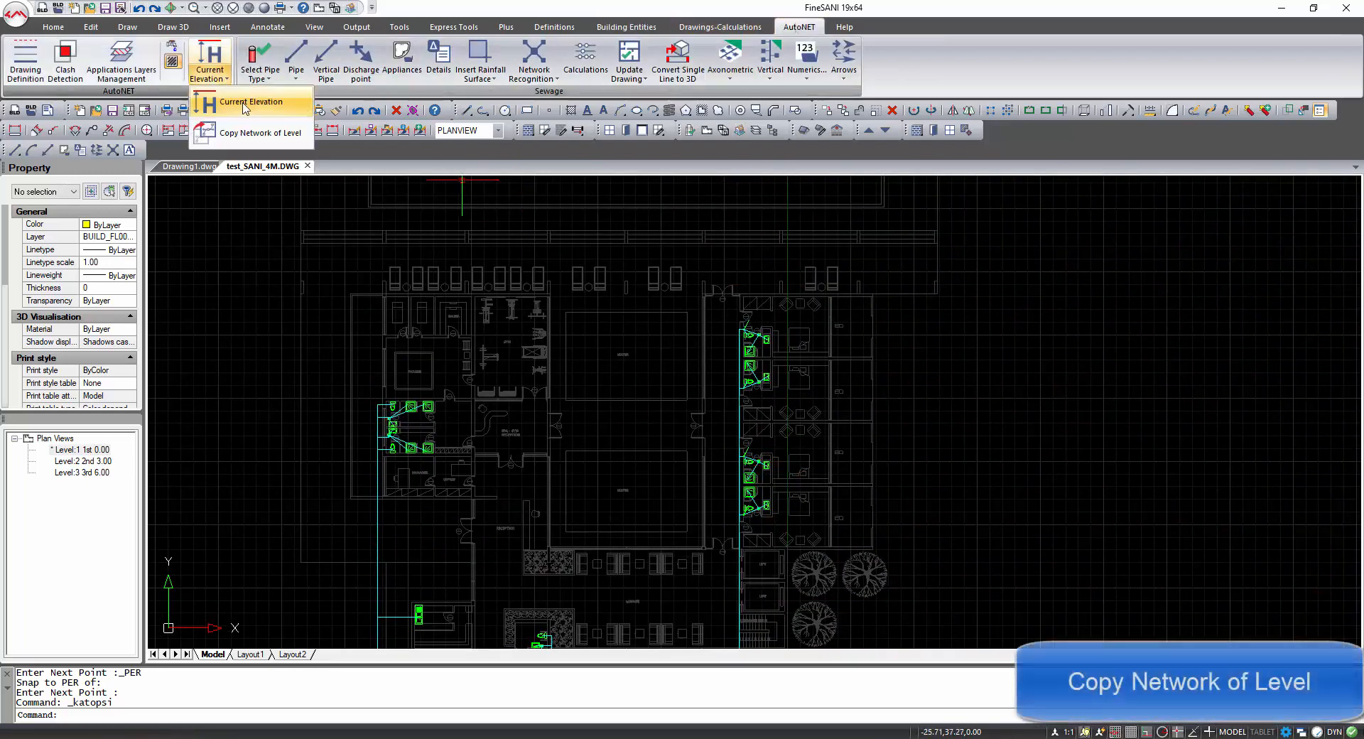
{"action": "left_click", "coordinate": [260, 129]}
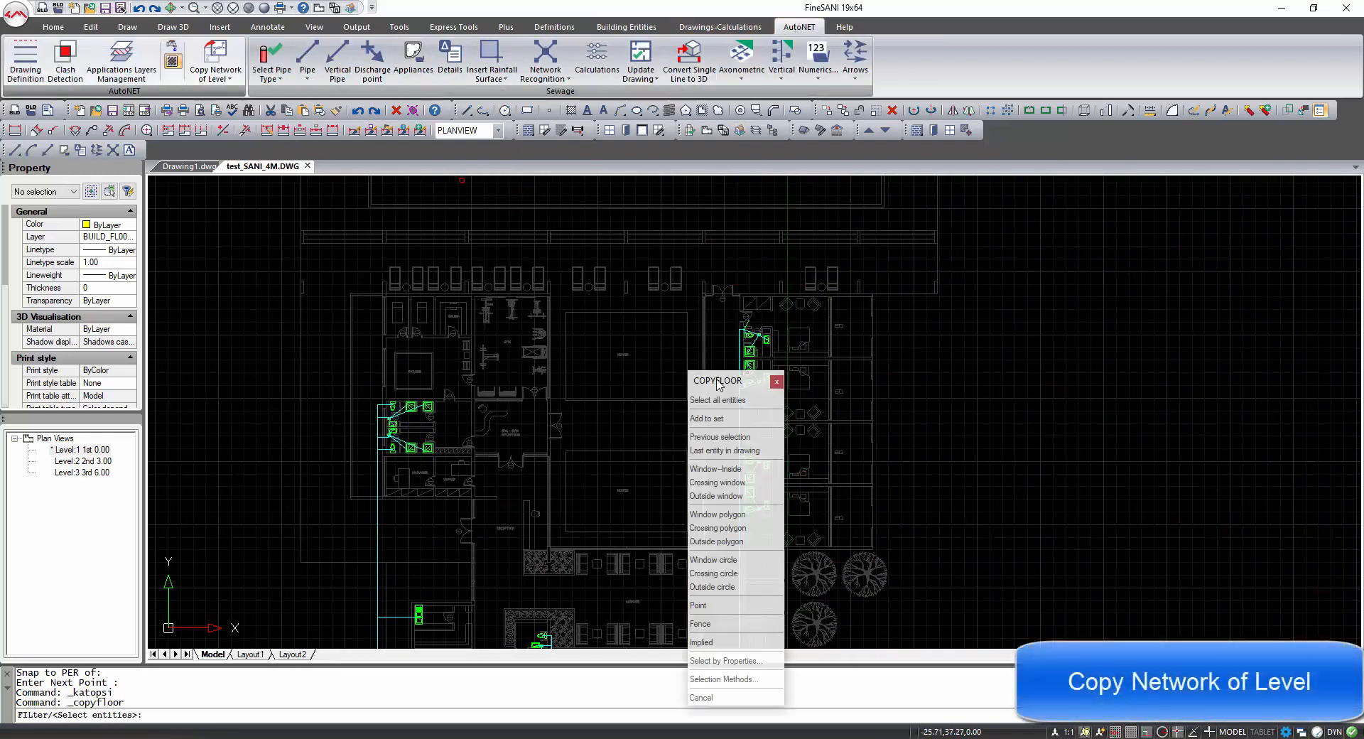
{"action": "left_click", "coordinate": [716, 318]}
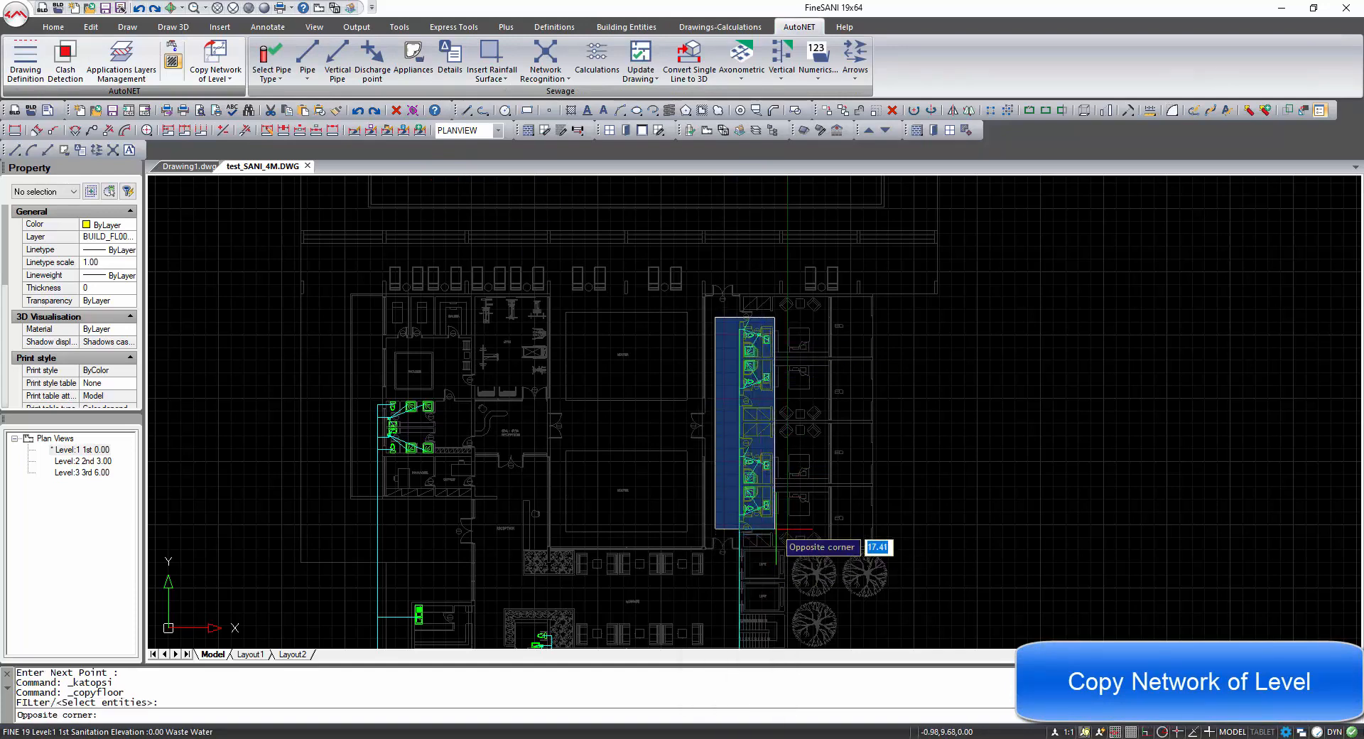
{"action": "left_click", "coordinate": [799, 526]}
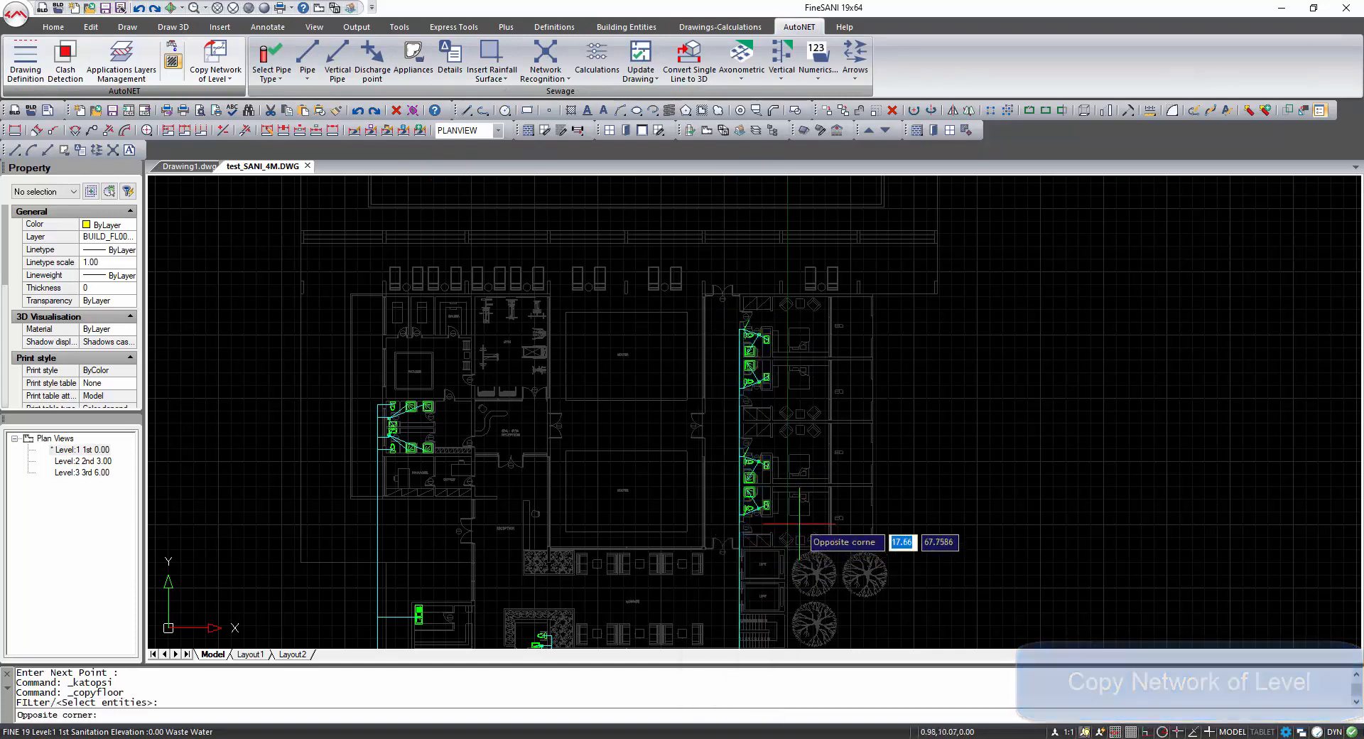
{"action": "right_click", "coordinate": [849, 524]}
{"action": "type", "text": "2"}
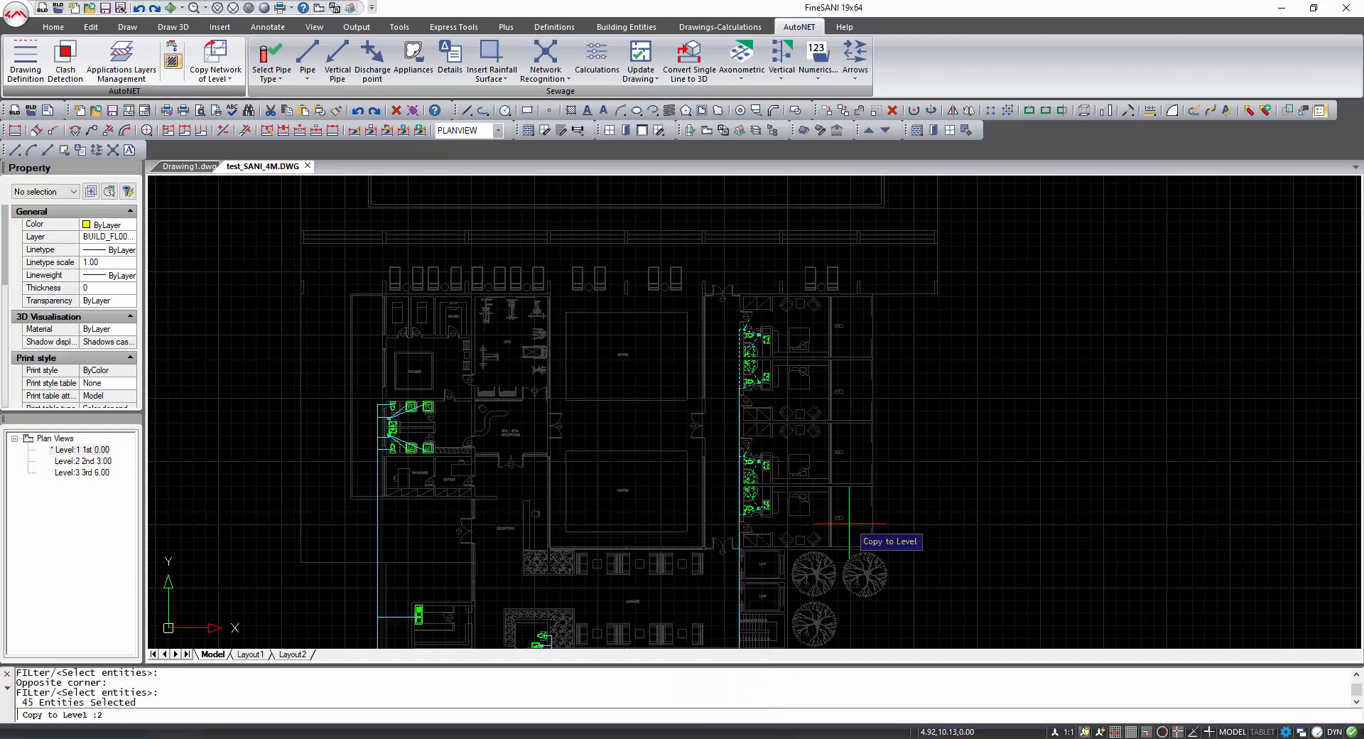
{"action": "key", "text": "Return"}
Switch to Level 2 and delete the leftover copied pipe segments at the bathrooms' vertical pipes.
{"action": "double_click", "coordinate": [83, 461]}
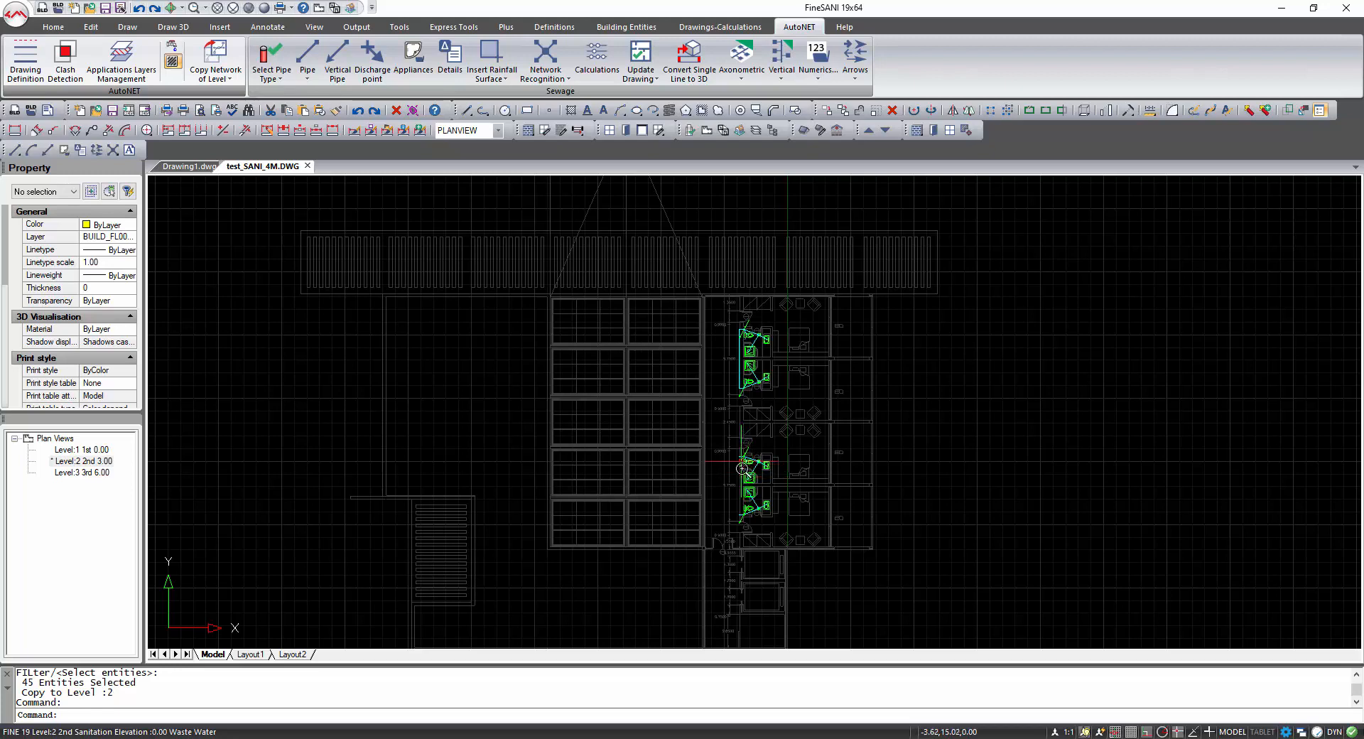
{"action": "scroll", "coordinate": [742, 469], "scroll_direction": "up", "scroll_amount": 3}
{"action": "scroll", "coordinate": [742, 604], "scroll_direction": "up", "scroll_amount": 2}
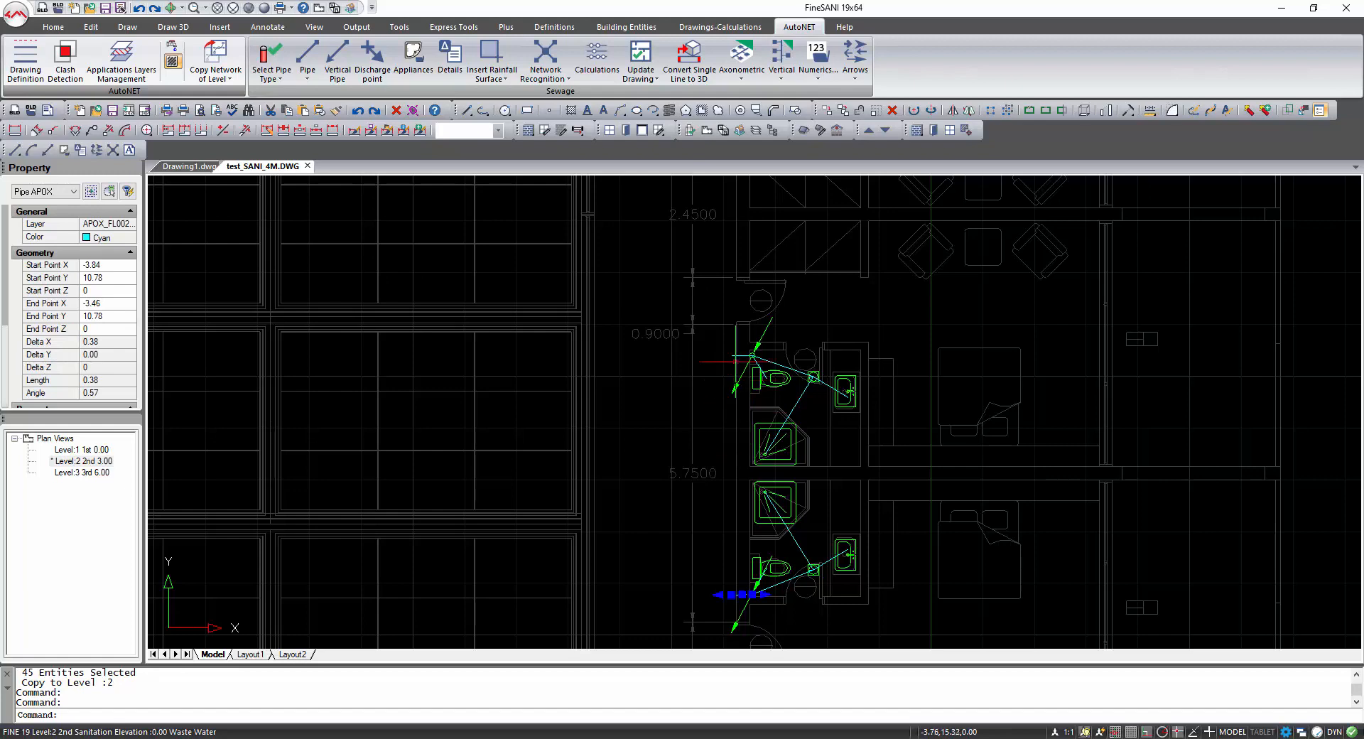
{"action": "left_click", "coordinate": [753, 355]}
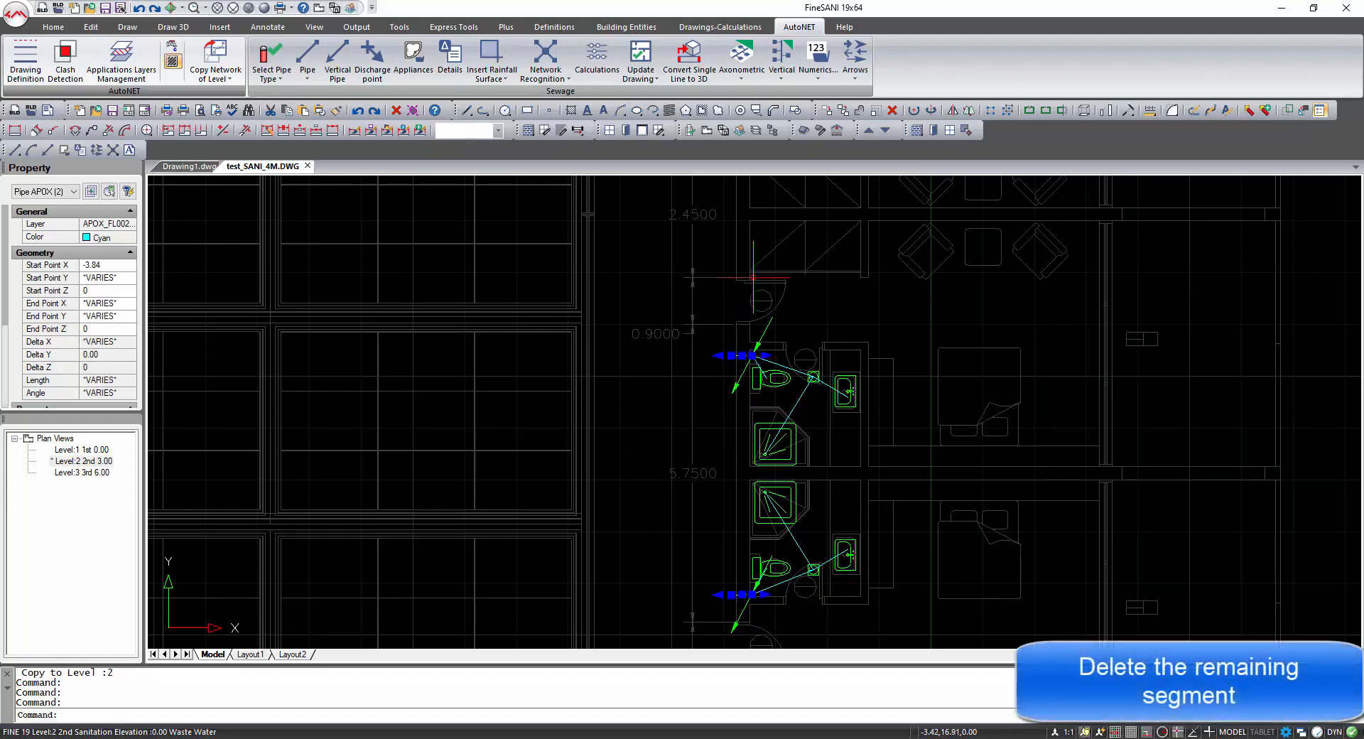
{"action": "middle_click_drag", "start_coordinate": [753, 277], "coordinate": [723, 585]}
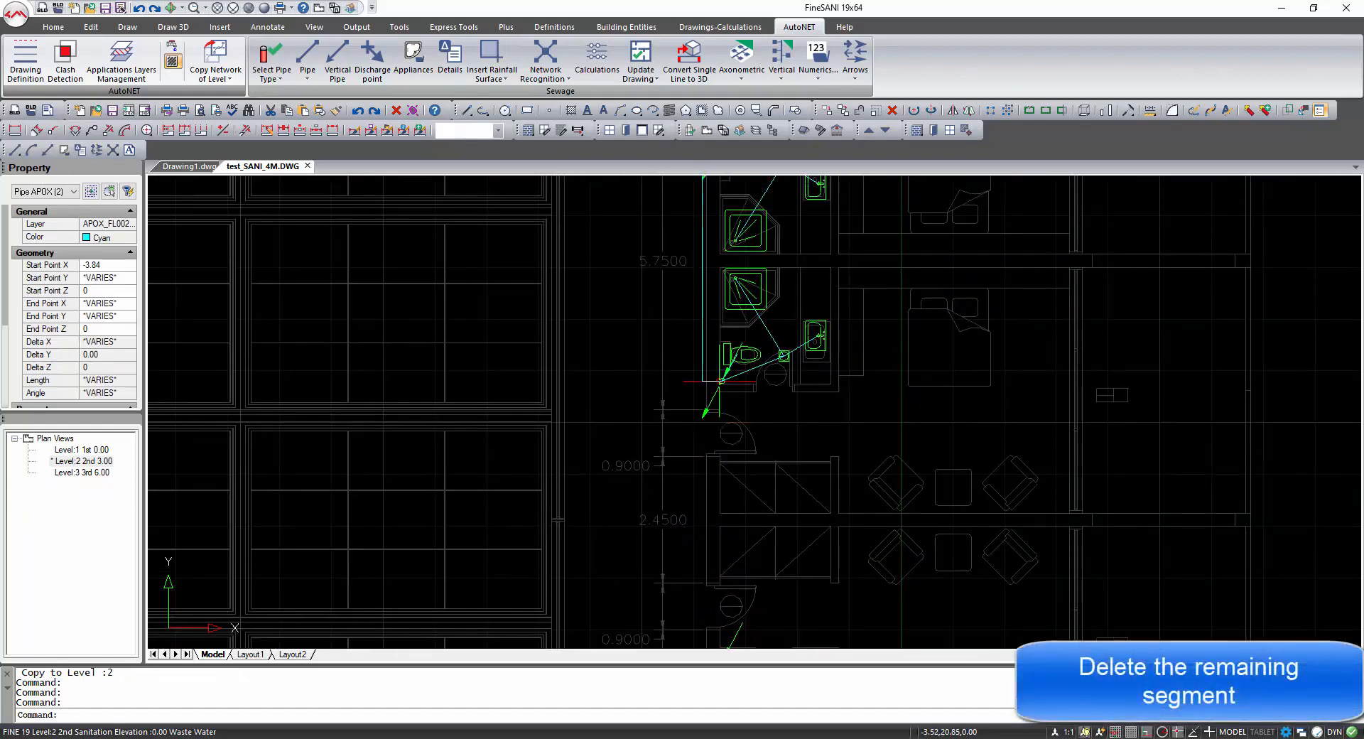
{"action": "left_click", "coordinate": [722, 380]}
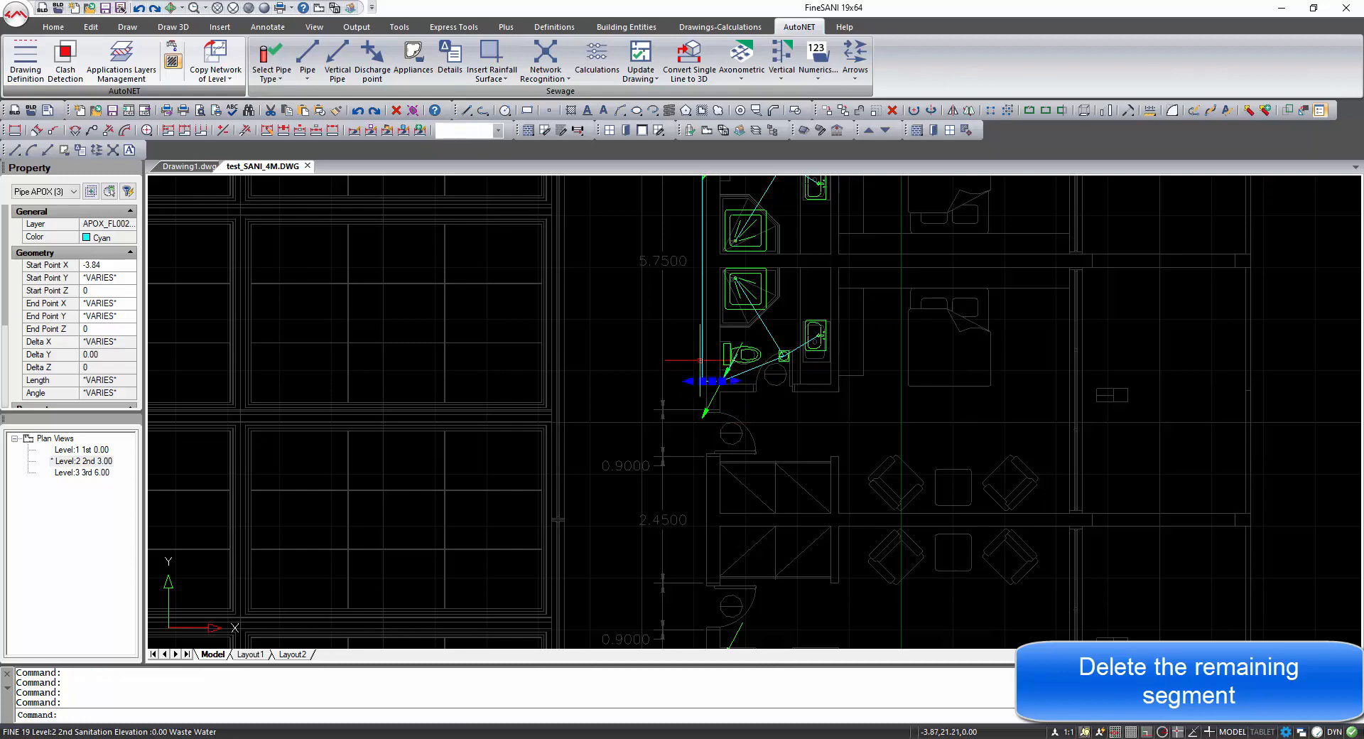
{"action": "middle_click_drag", "start_coordinate": [704, 352], "coordinate": [670, 563]}
{"action": "left_click", "coordinate": [689, 350]}
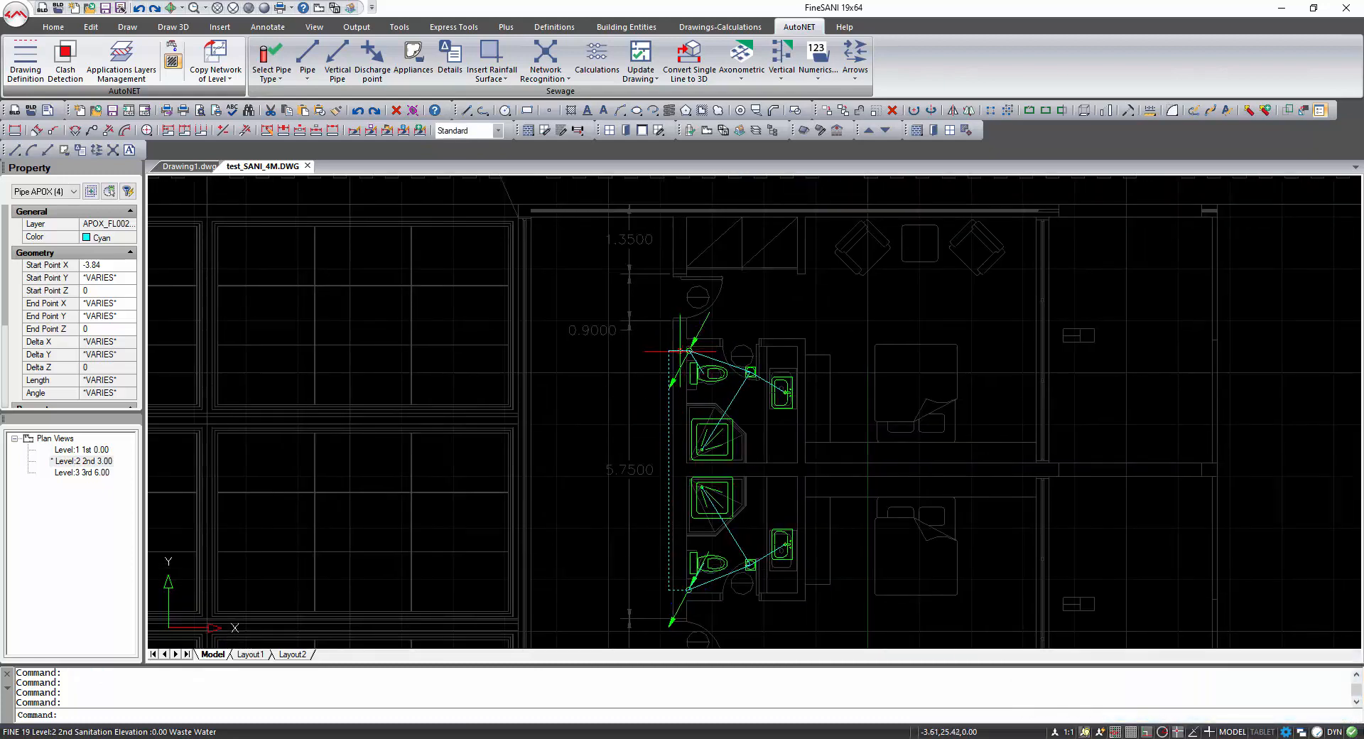
{"action": "left_click", "coordinate": [681, 350]}
{"action": "key", "text": "Delete"}
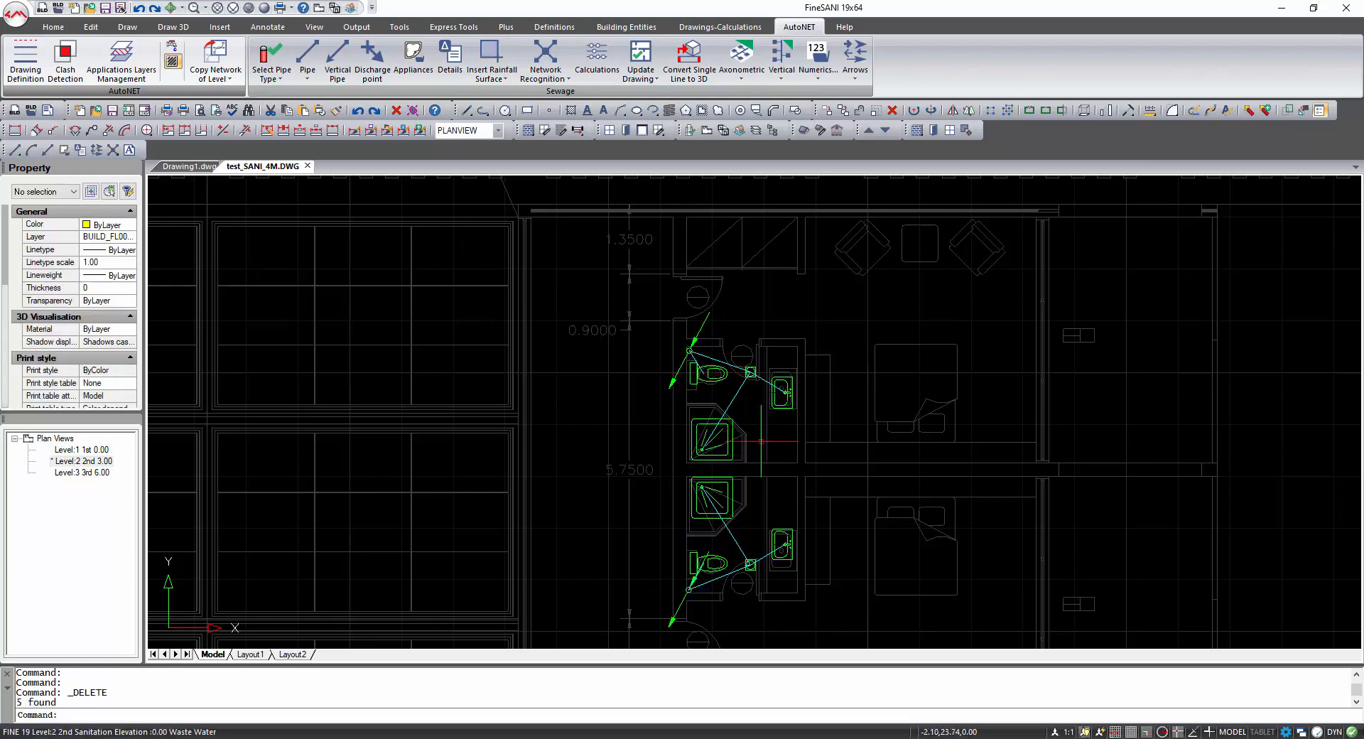
Return to Level 1 and place a discharge point at the end of the main sewer pipe.
{"action": "double_click", "coordinate": [83, 451]}
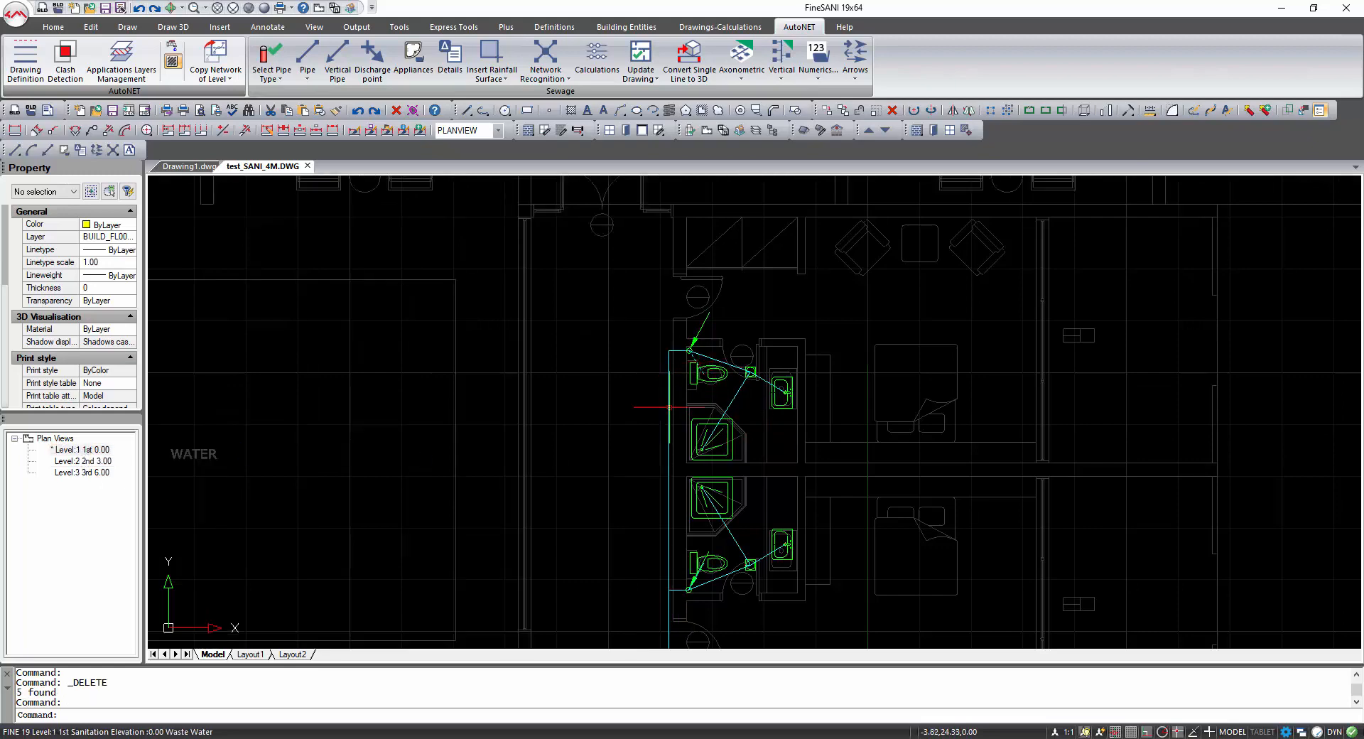
{"action": "scroll", "coordinate": [669, 407], "scroll_direction": "down", "scroll_amount": 4}
{"action": "middle_click_drag", "start_coordinate": [663, 585], "coordinate": [674, 303]}
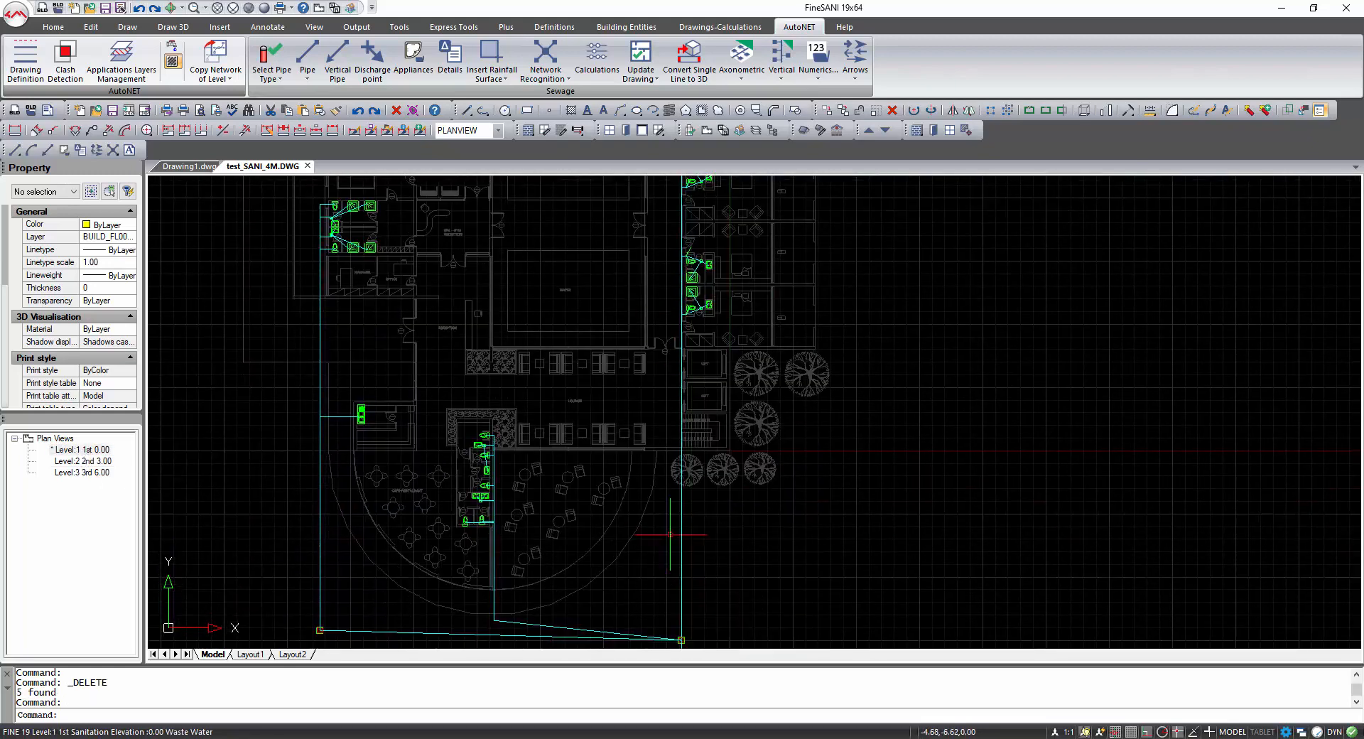
{"action": "middle_click_drag", "start_coordinate": [672, 533], "coordinate": [662, 334]}
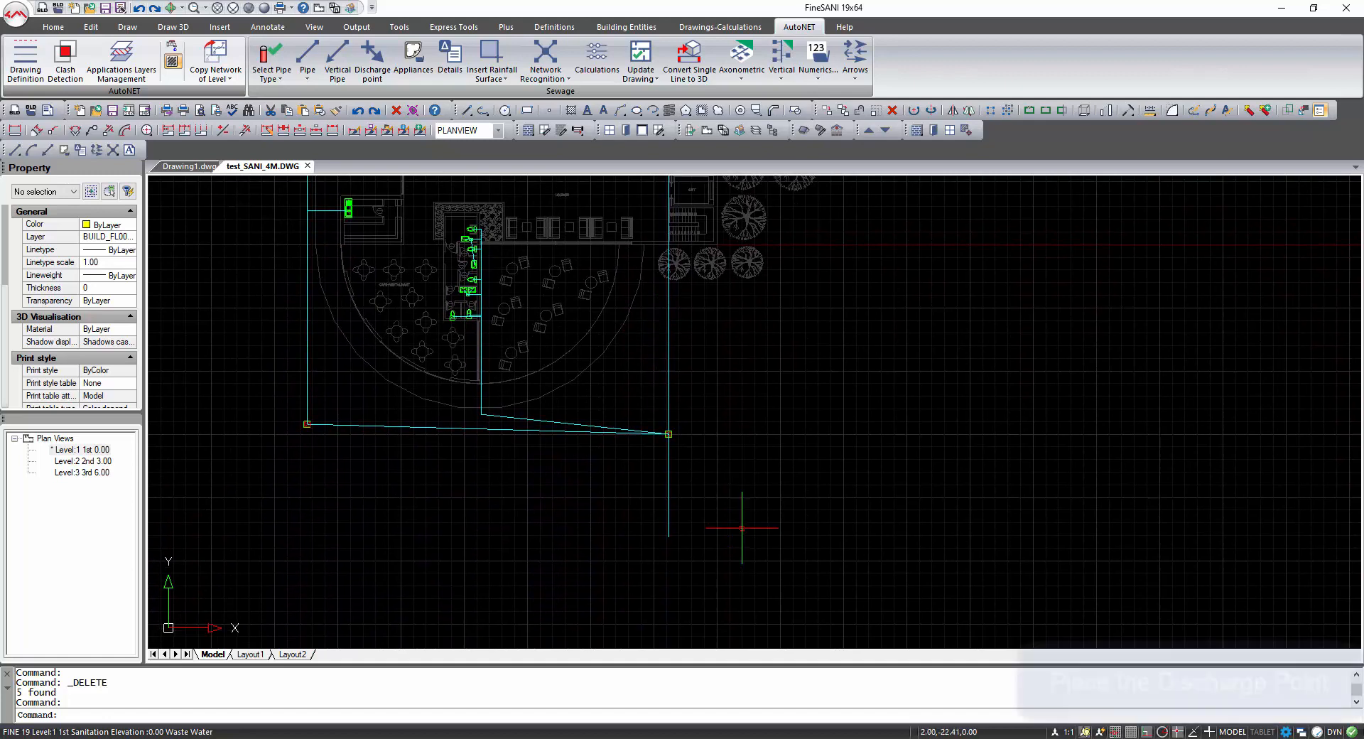
{"action": "left_click", "coordinate": [372, 57]}
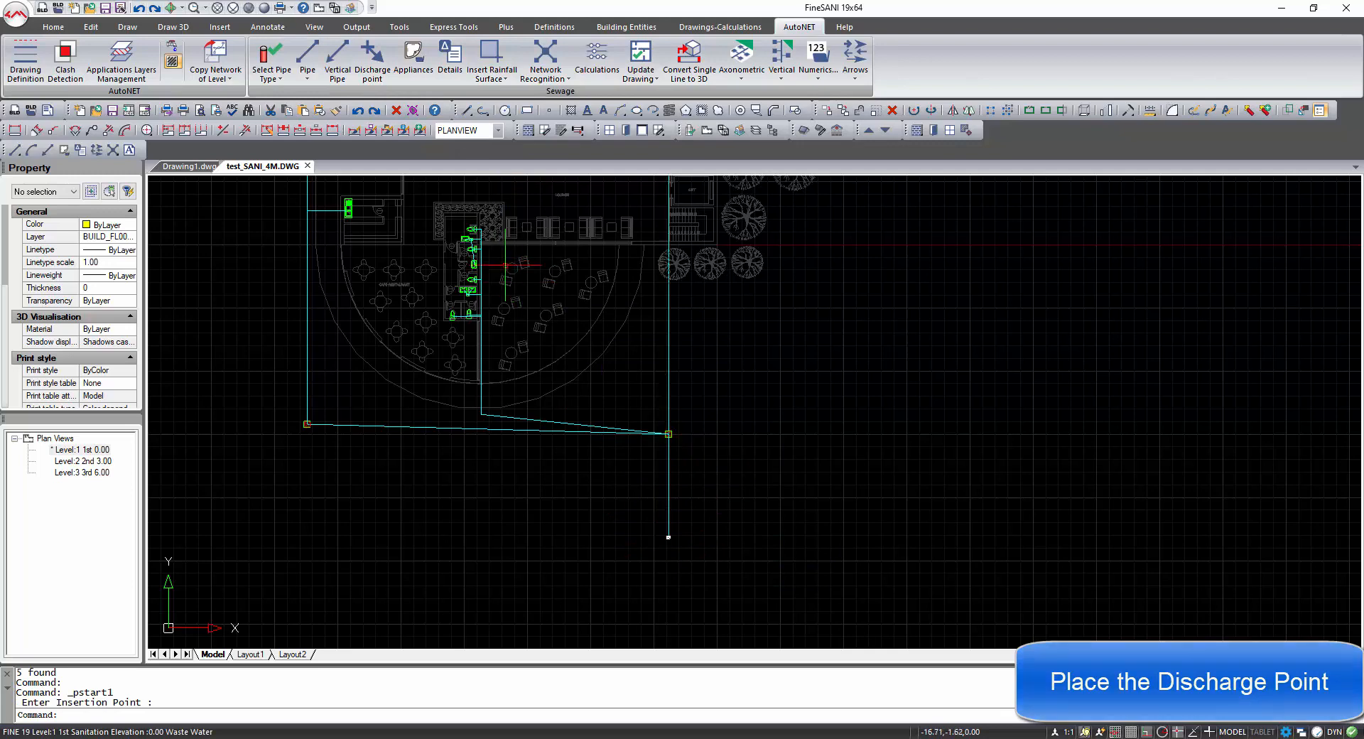
Set the current pipe network type to Rain Water.
{"action": "middle_click_drag", "start_coordinate": [511, 274], "coordinate": [541, 351]}
{"action": "scroll", "coordinate": [540, 347], "scroll_direction": "down", "scroll_amount": 1}
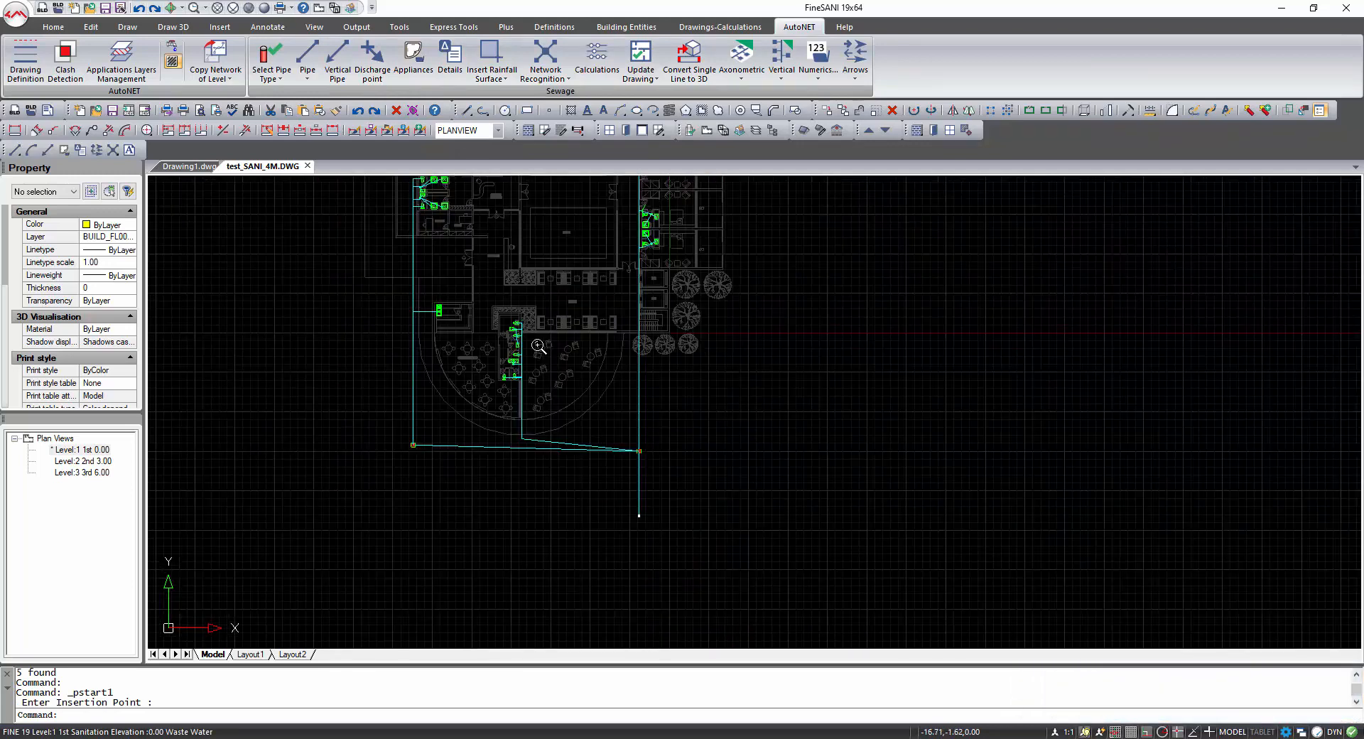
{"action": "middle_click_drag", "start_coordinate": [547, 402], "coordinate": [553, 544]}
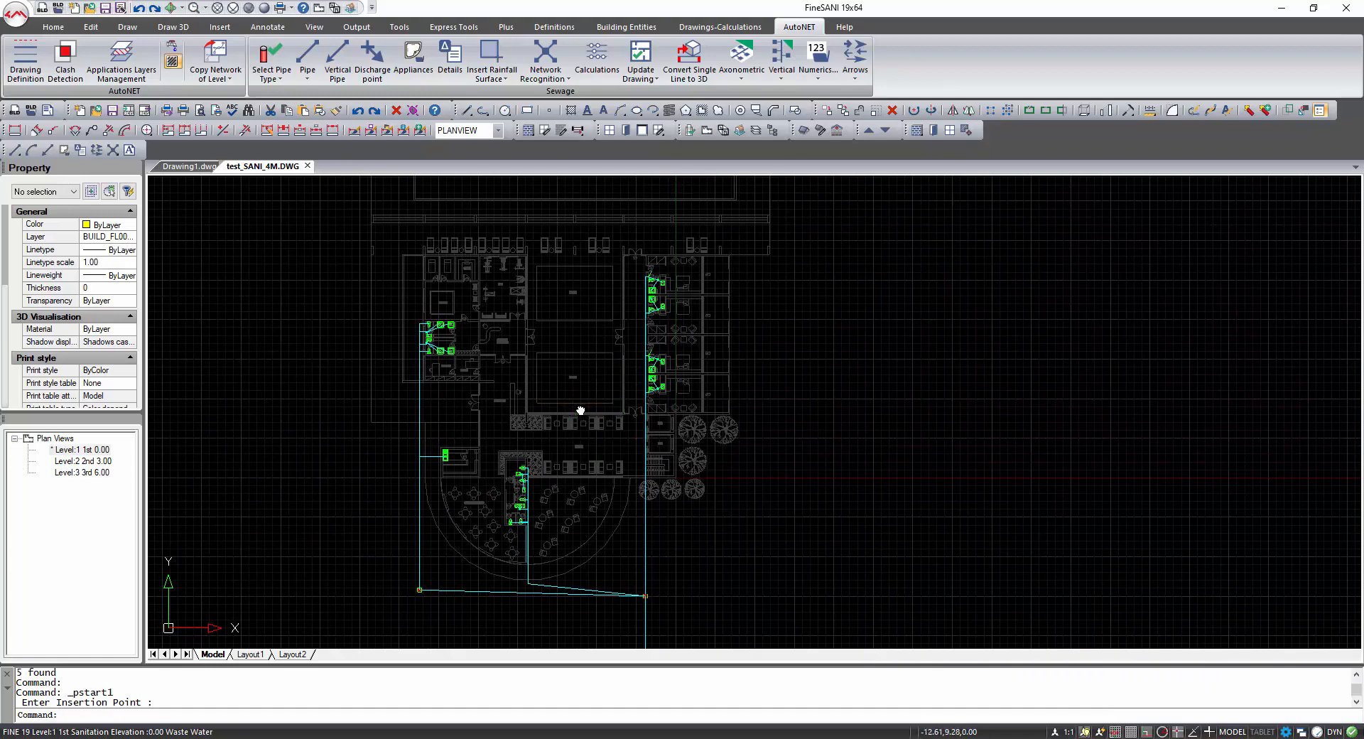
{"action": "middle_click_drag", "start_coordinate": [573, 405], "coordinate": [569, 390]}
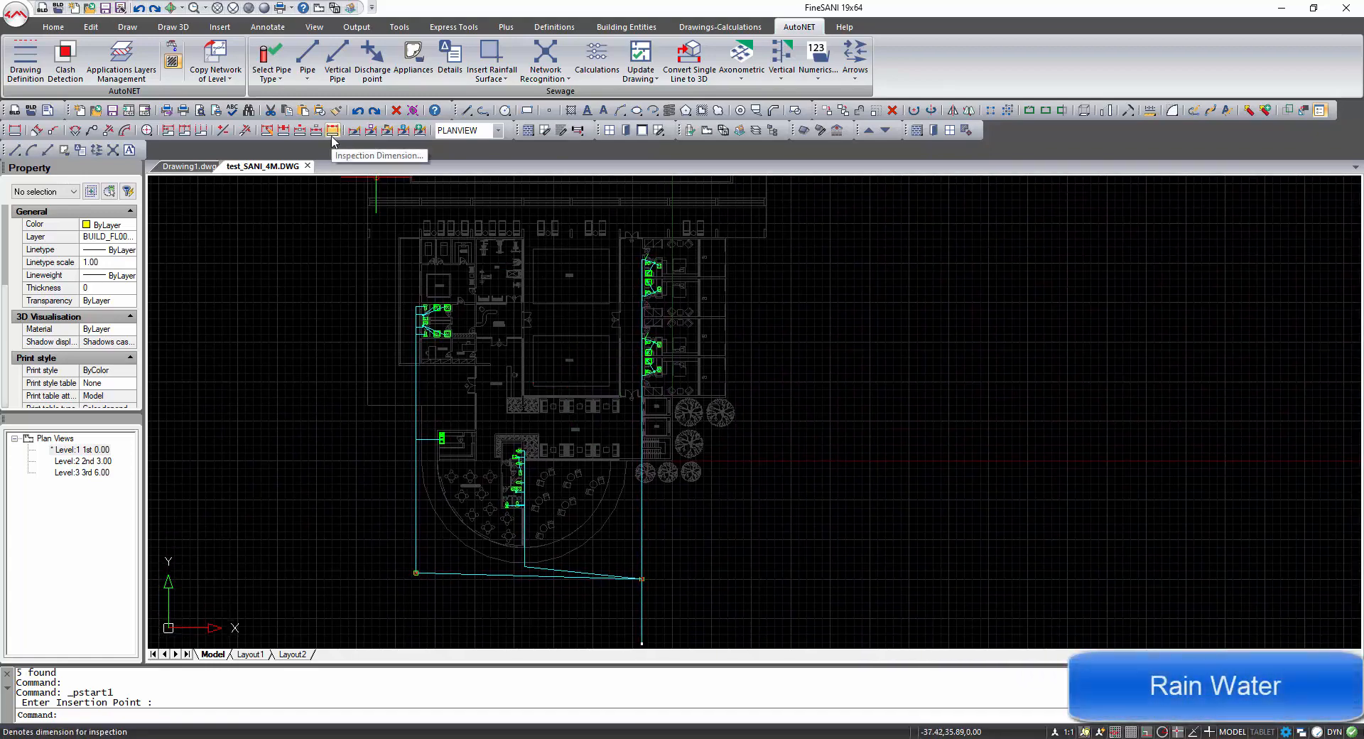
{"action": "left_click", "coordinate": [284, 84]}
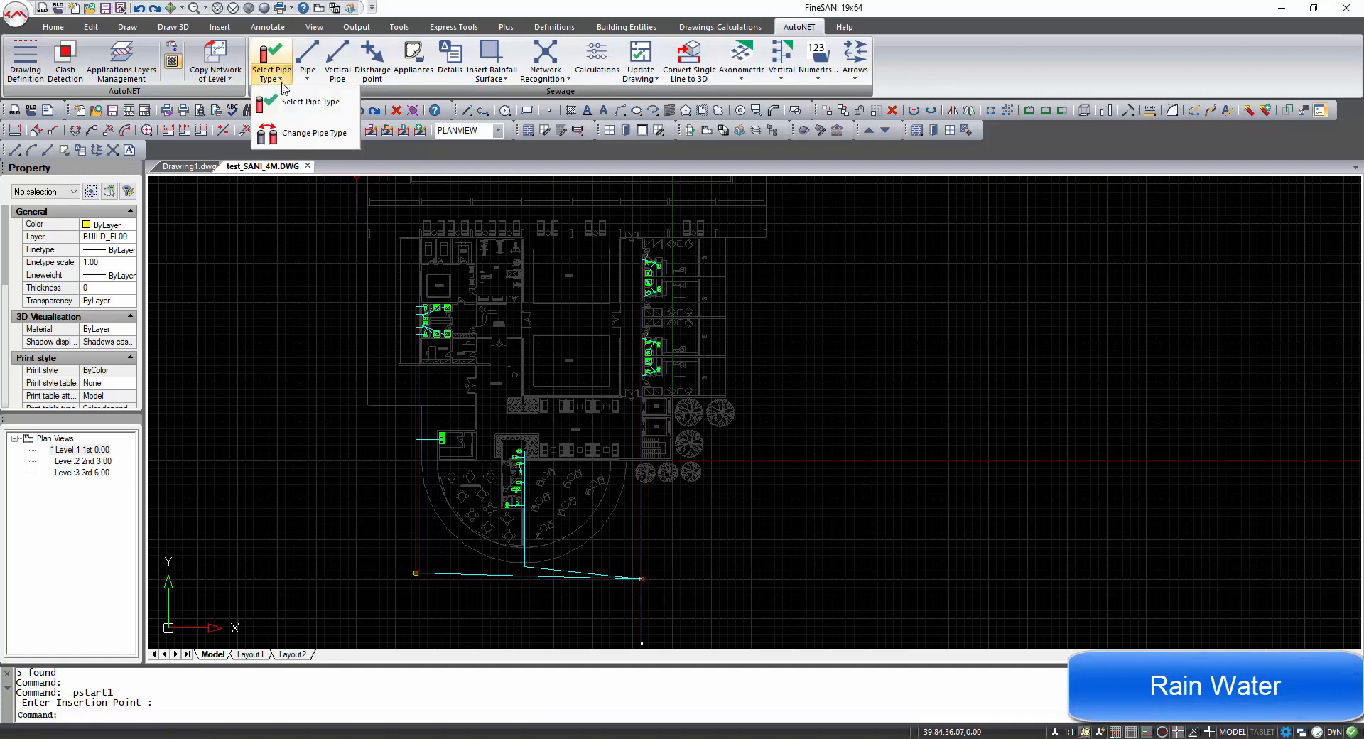
{"action": "left_click", "coordinate": [302, 101]}
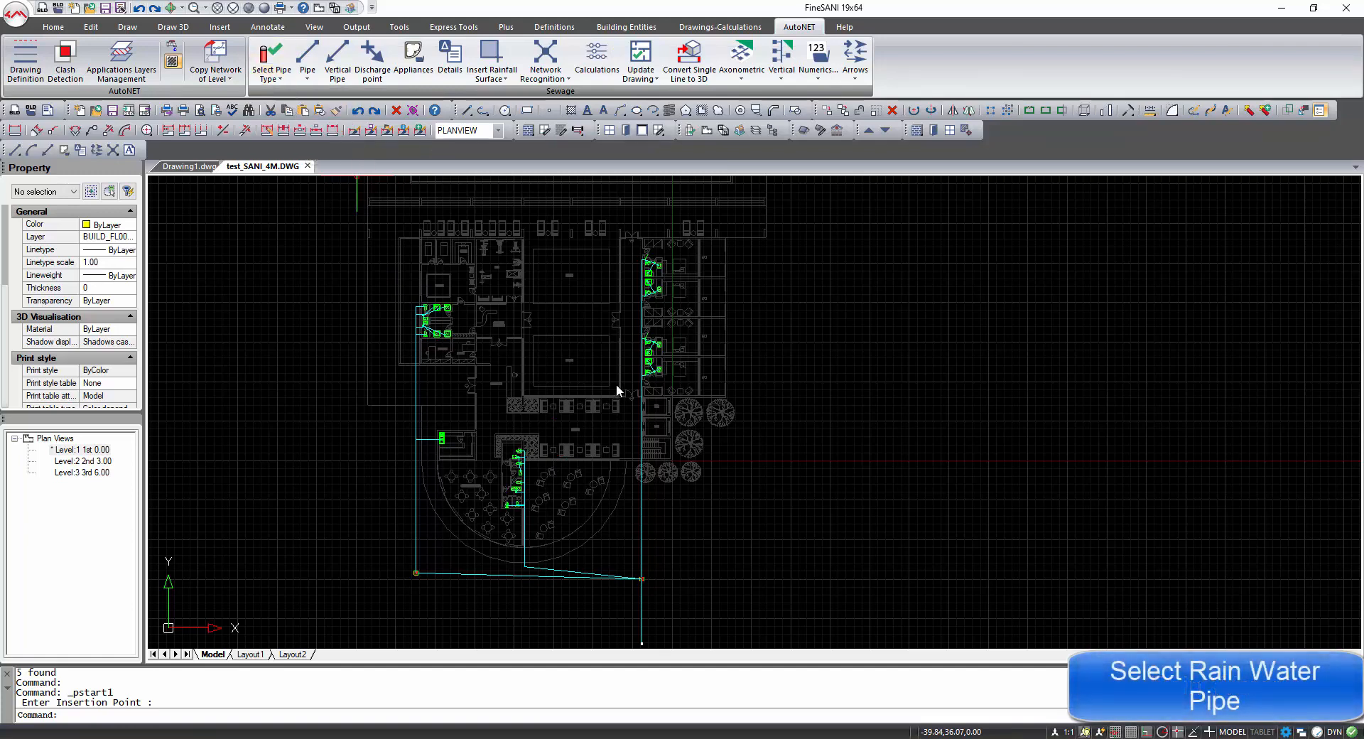
{"action": "left_click", "coordinate": [710, 337]}
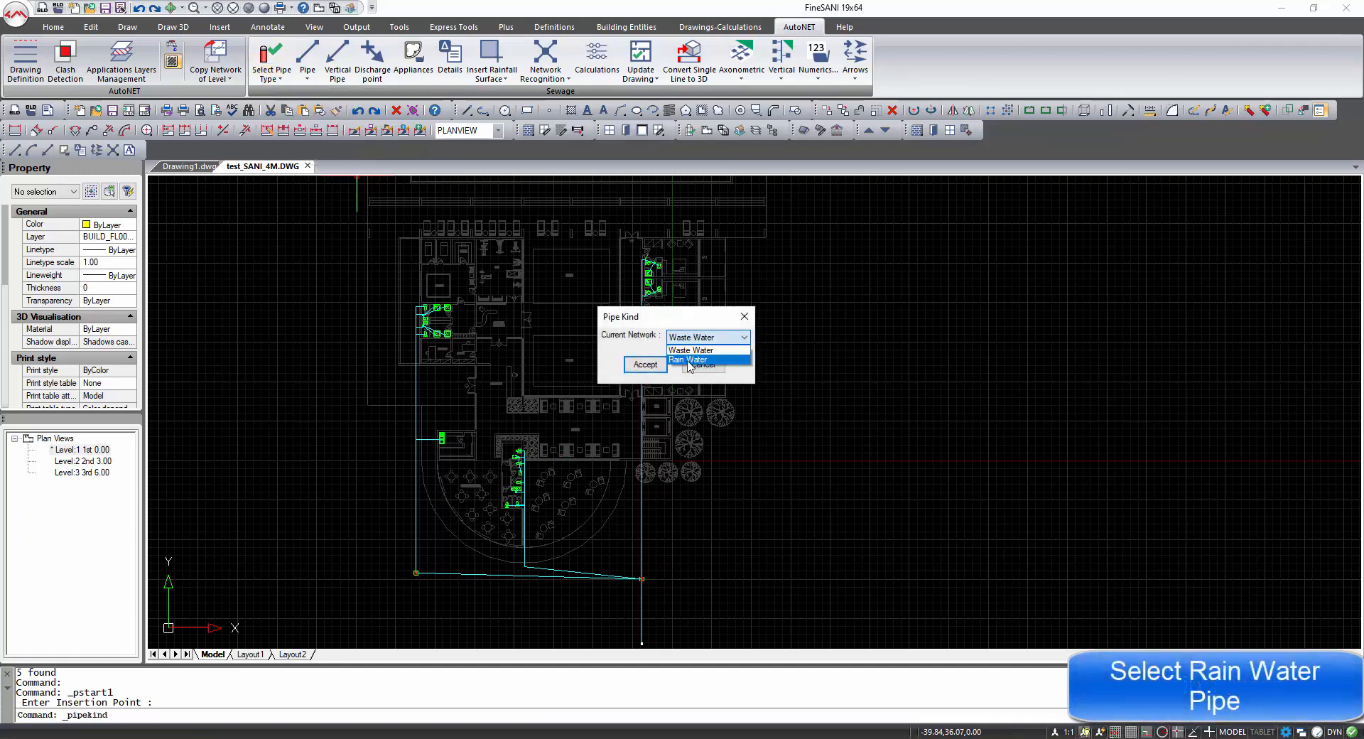
{"action": "left_click", "coordinate": [693, 359]}
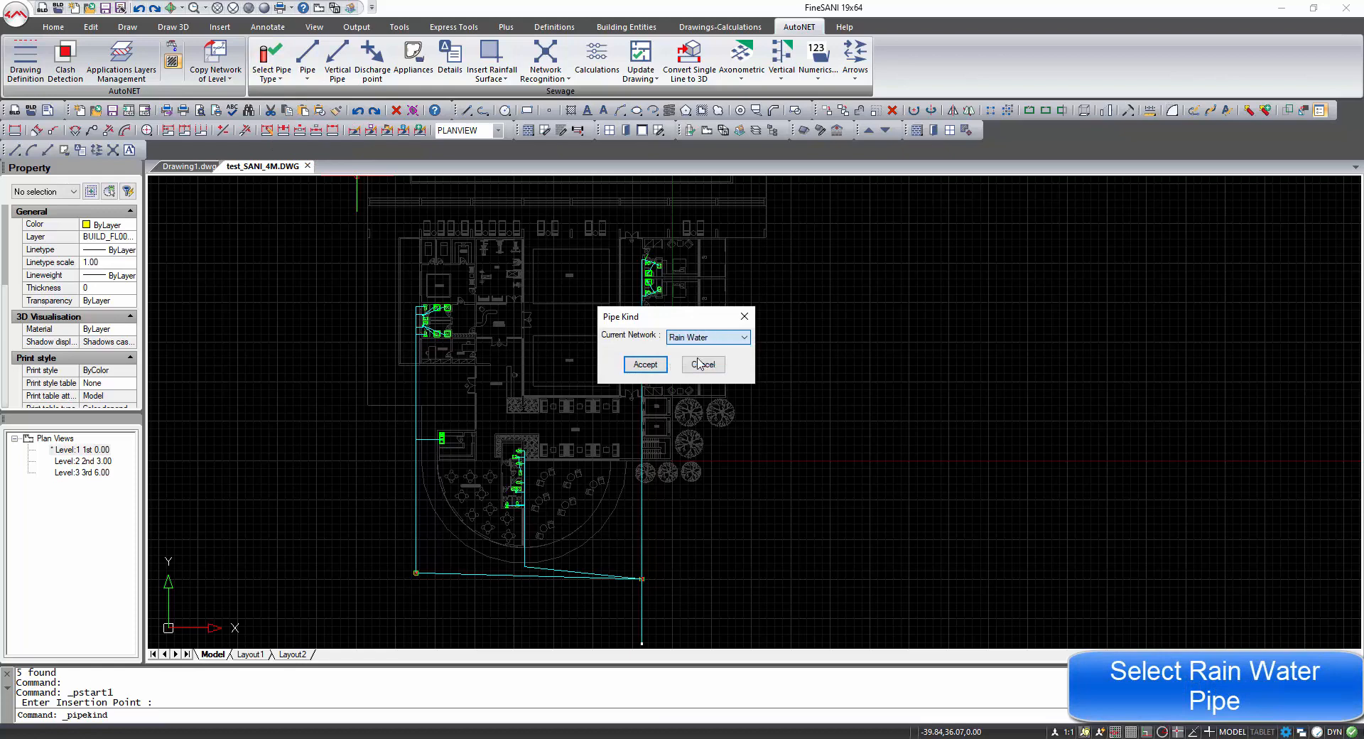
{"action": "left_click", "coordinate": [645, 365]}
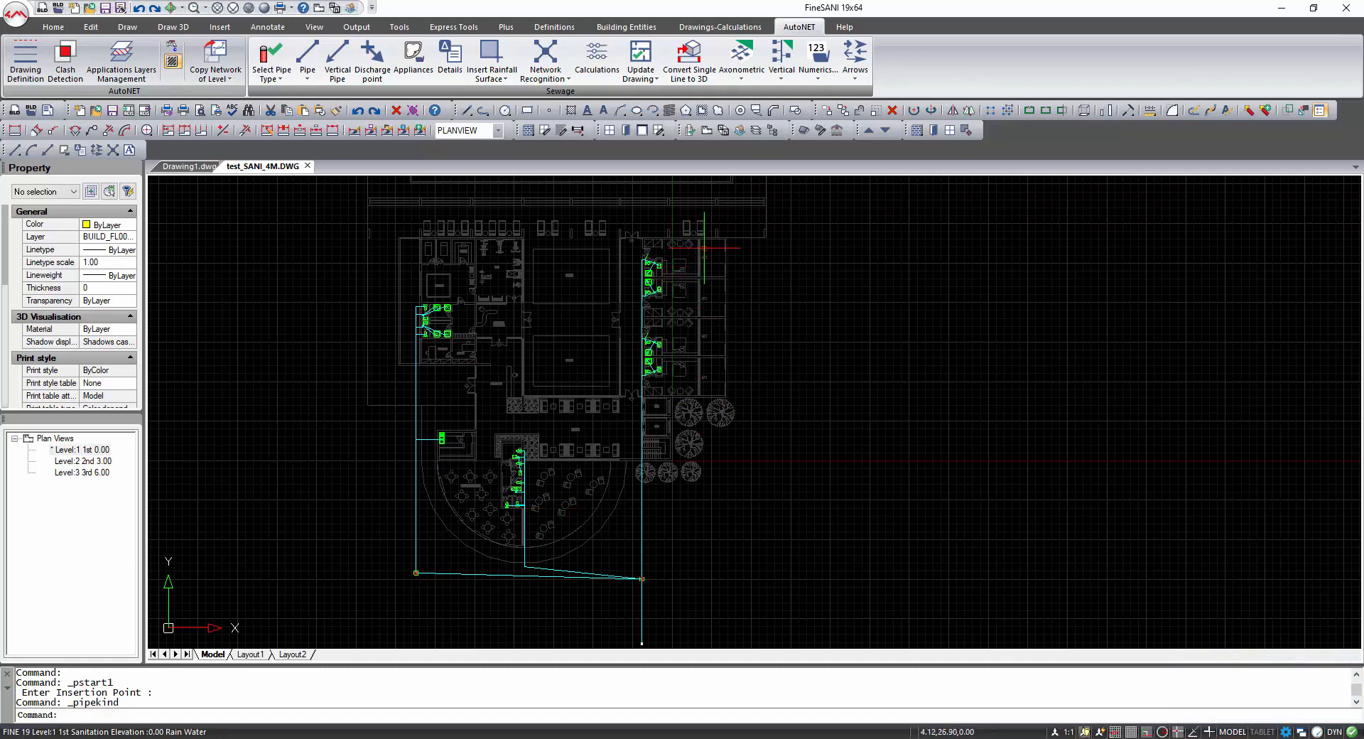
Insert a rectangular rainfall surface over the area beside the upper guest room, typed Roof (Inclination<15°).
{"action": "scroll", "coordinate": [712, 249], "scroll_direction": "up", "scroll_amount": 5}
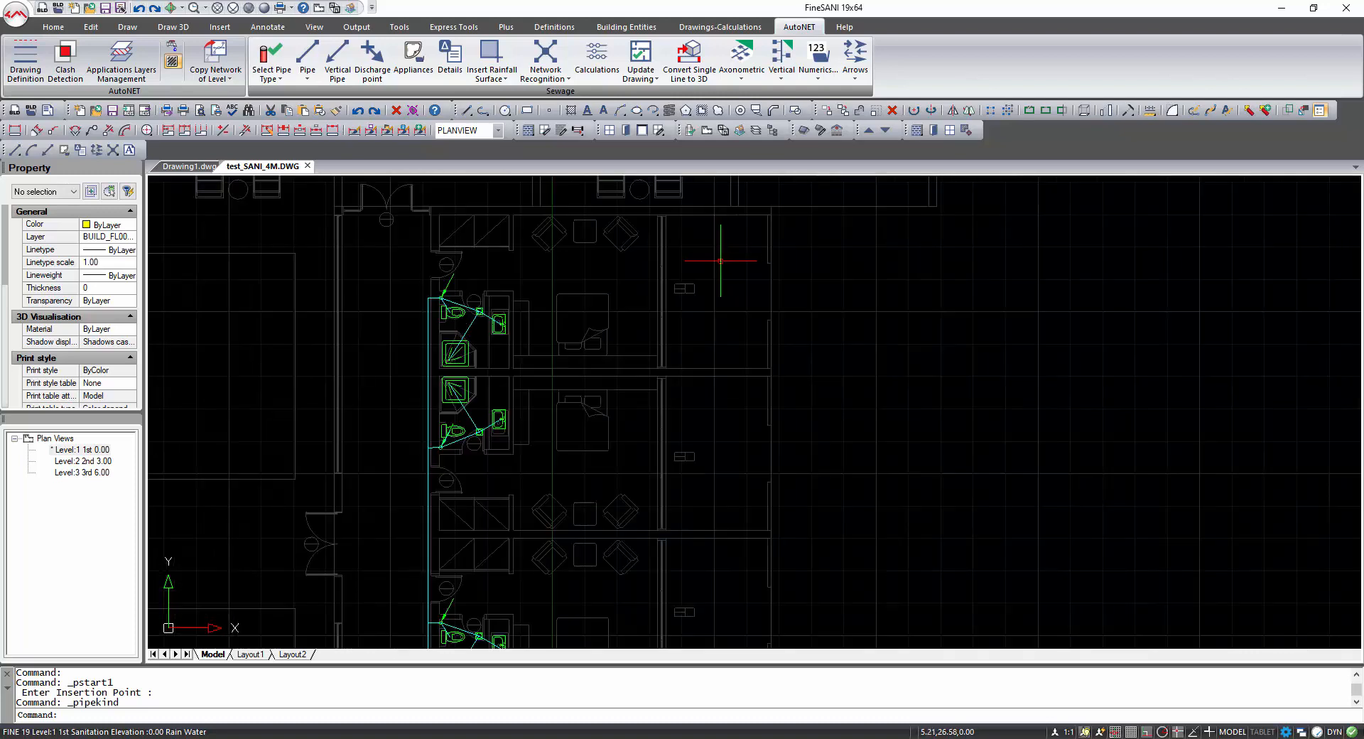
{"action": "left_click", "coordinate": [495, 57]}
{"action": "left_click", "coordinate": [665, 215]}
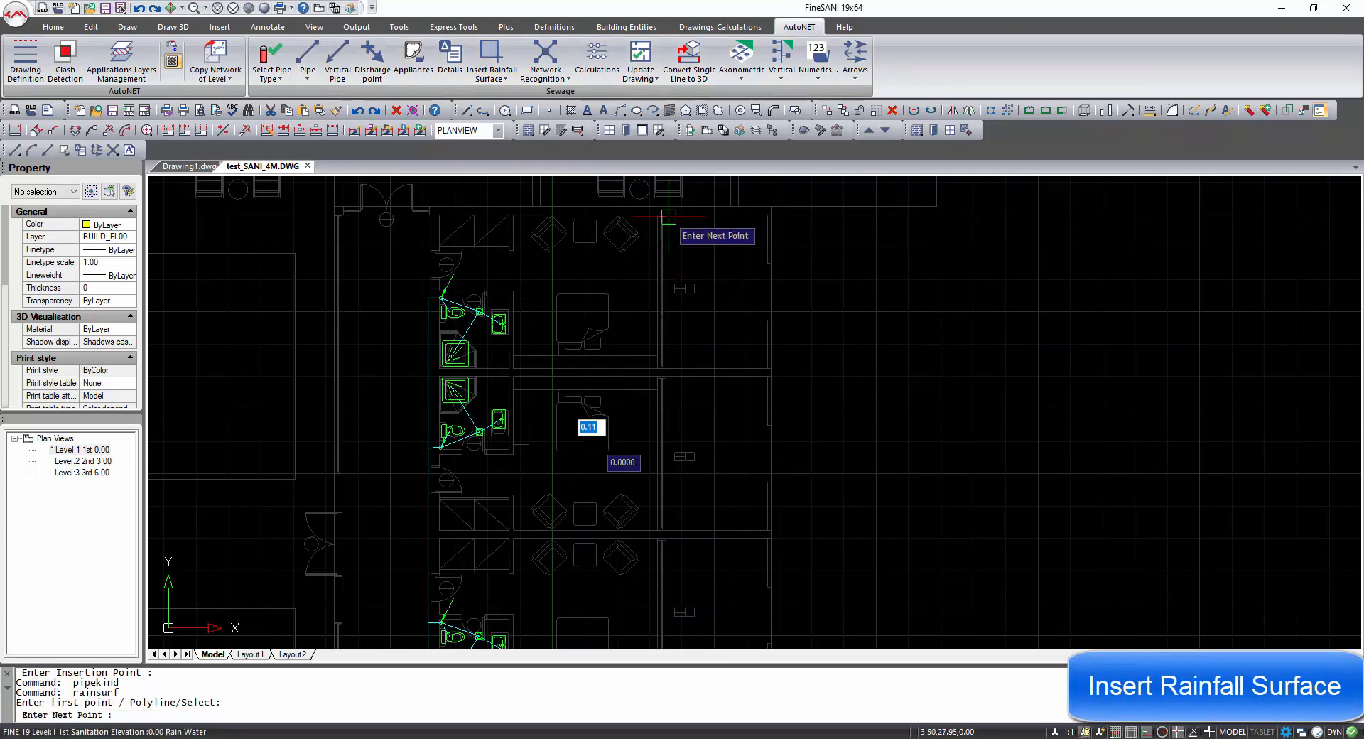
{"action": "left_click", "coordinate": [663, 368]}
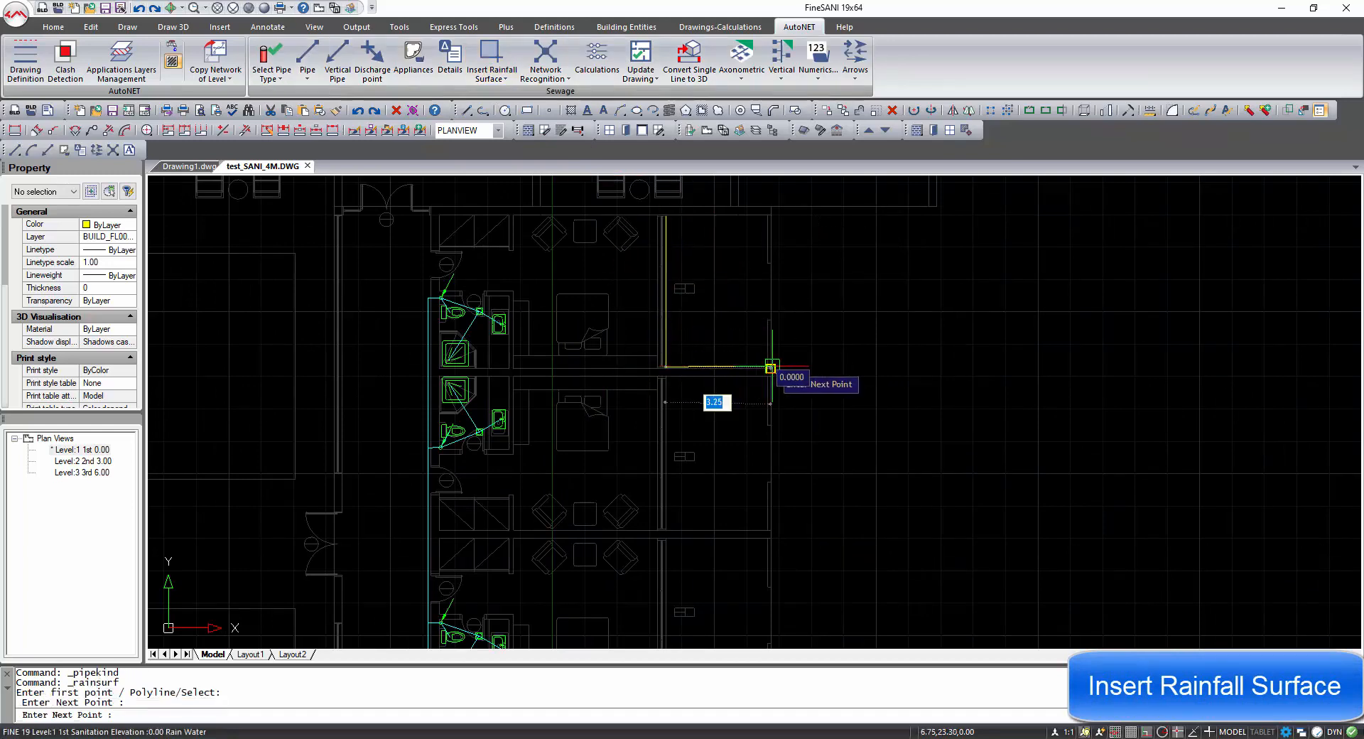
{"action": "left_click", "coordinate": [769, 367]}
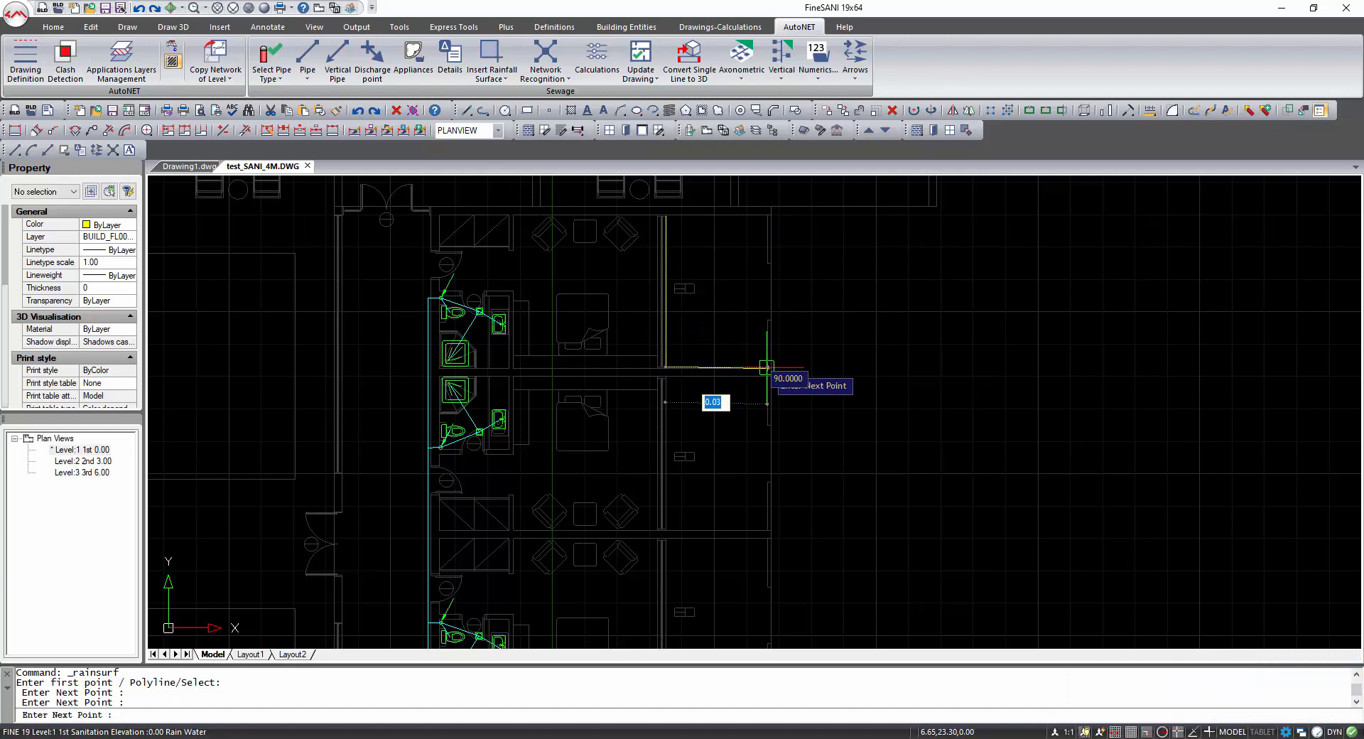
{"action": "left_click", "coordinate": [767, 214]}
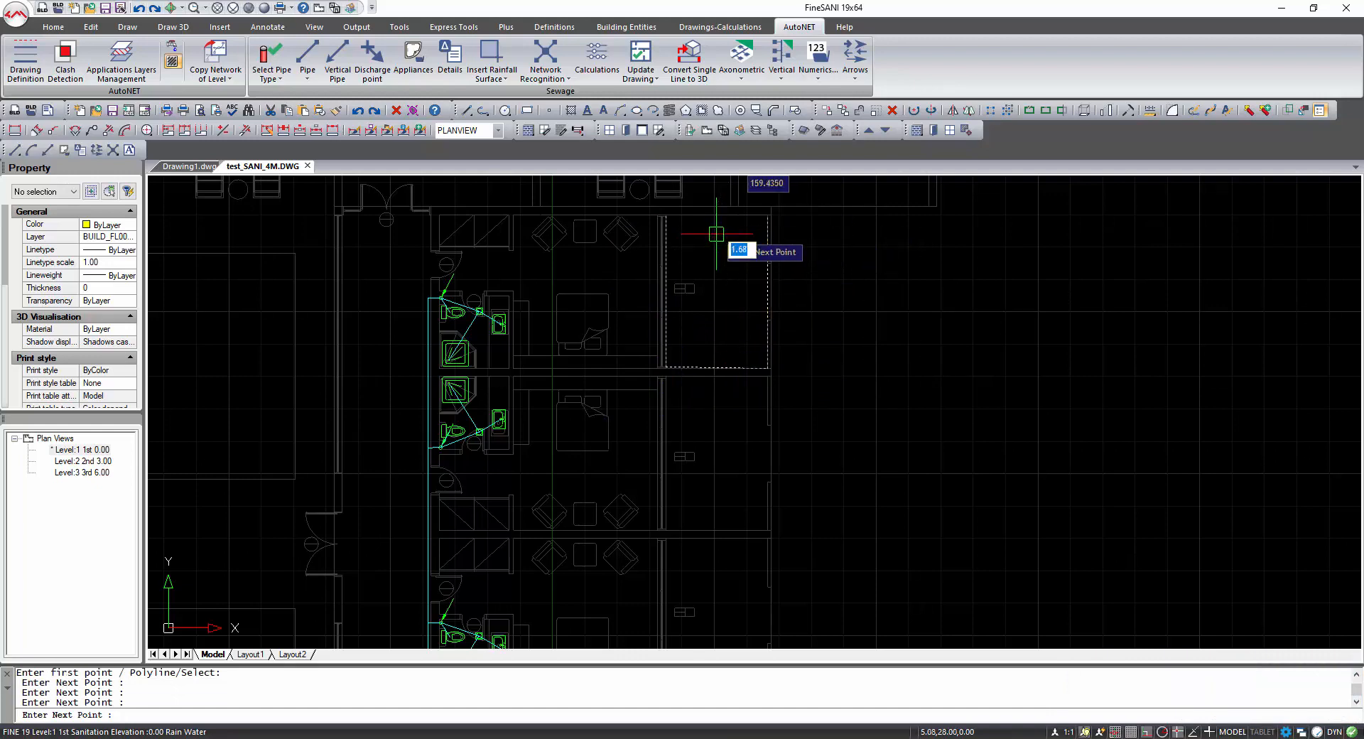
{"action": "key", "text": "Return"}
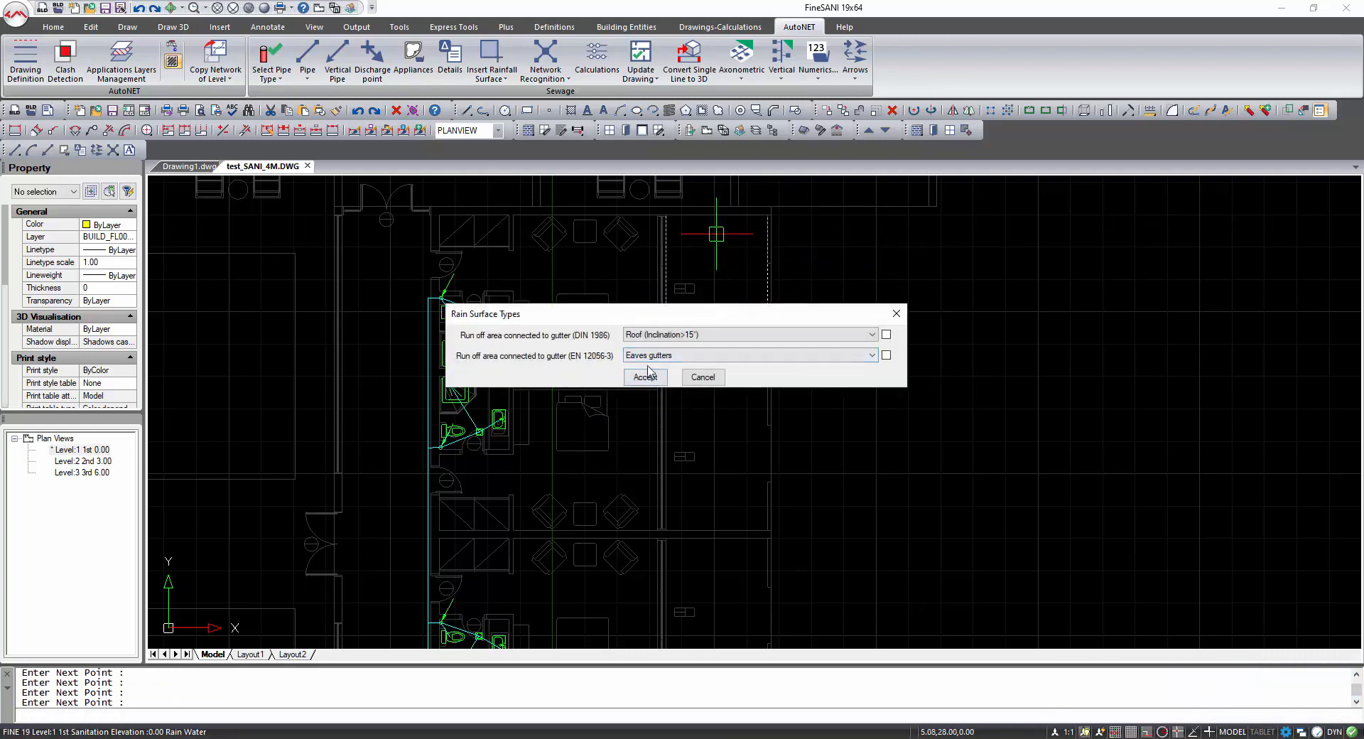
{"action": "left_click", "coordinate": [653, 334]}
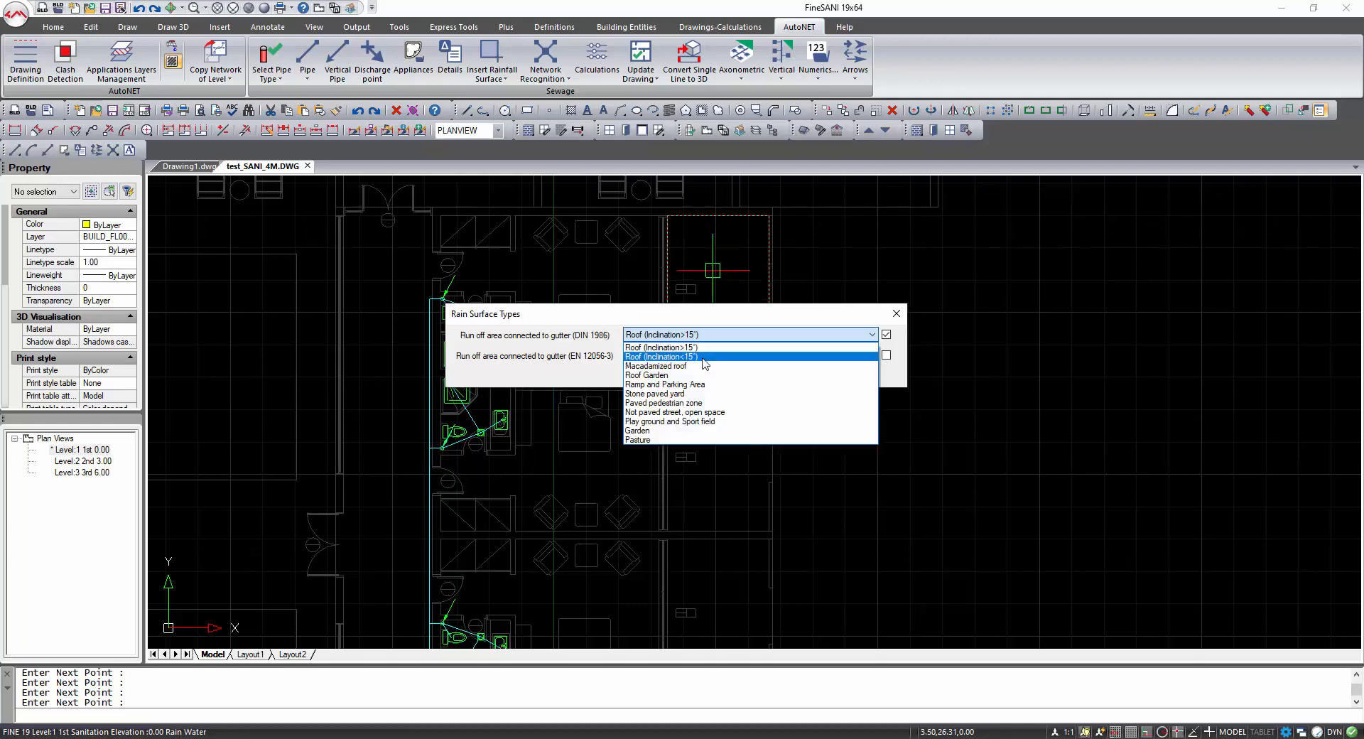
{"action": "left_click", "coordinate": [704, 357]}
{"action": "left_click", "coordinate": [642, 375]}
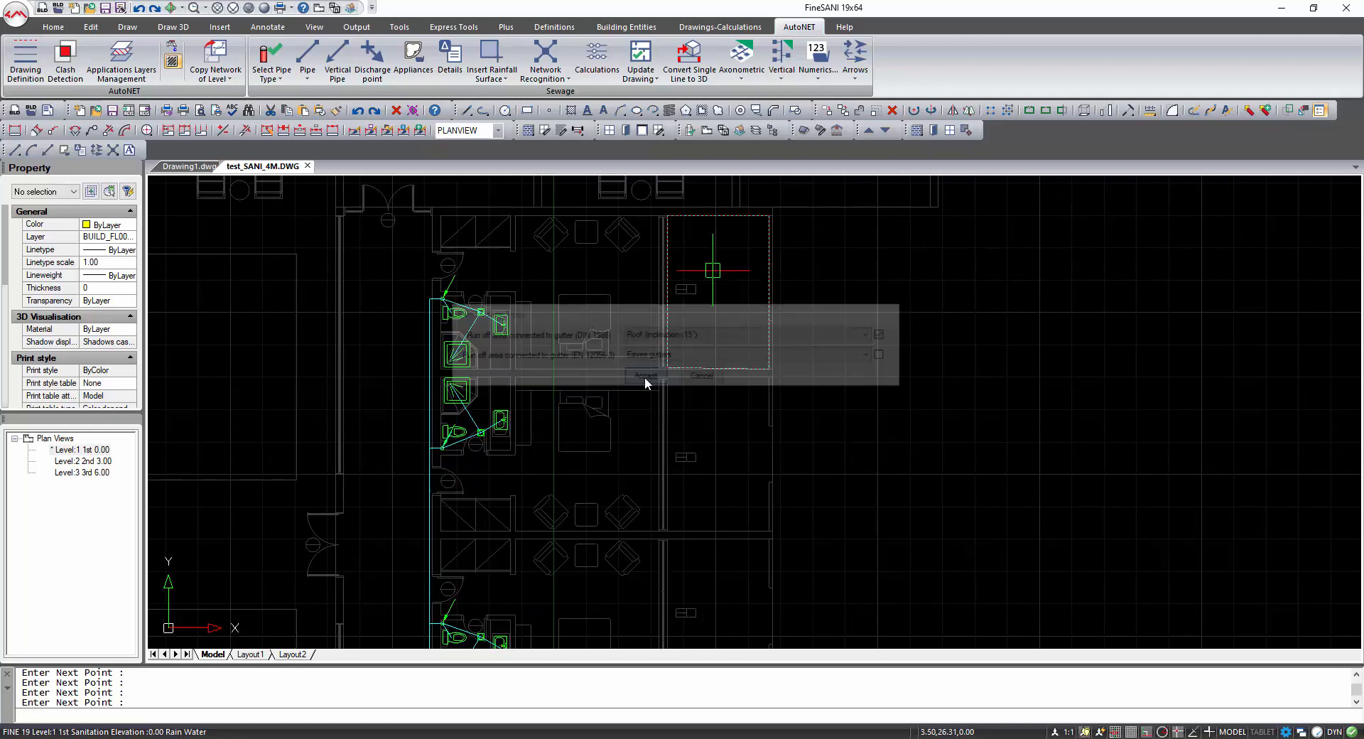
Review the rainfall surfaces across the Level 1 plan, then switch to the Level 2 plan view.
{"action": "scroll", "coordinate": [710, 311], "scroll_direction": "up", "scroll_amount": 2}
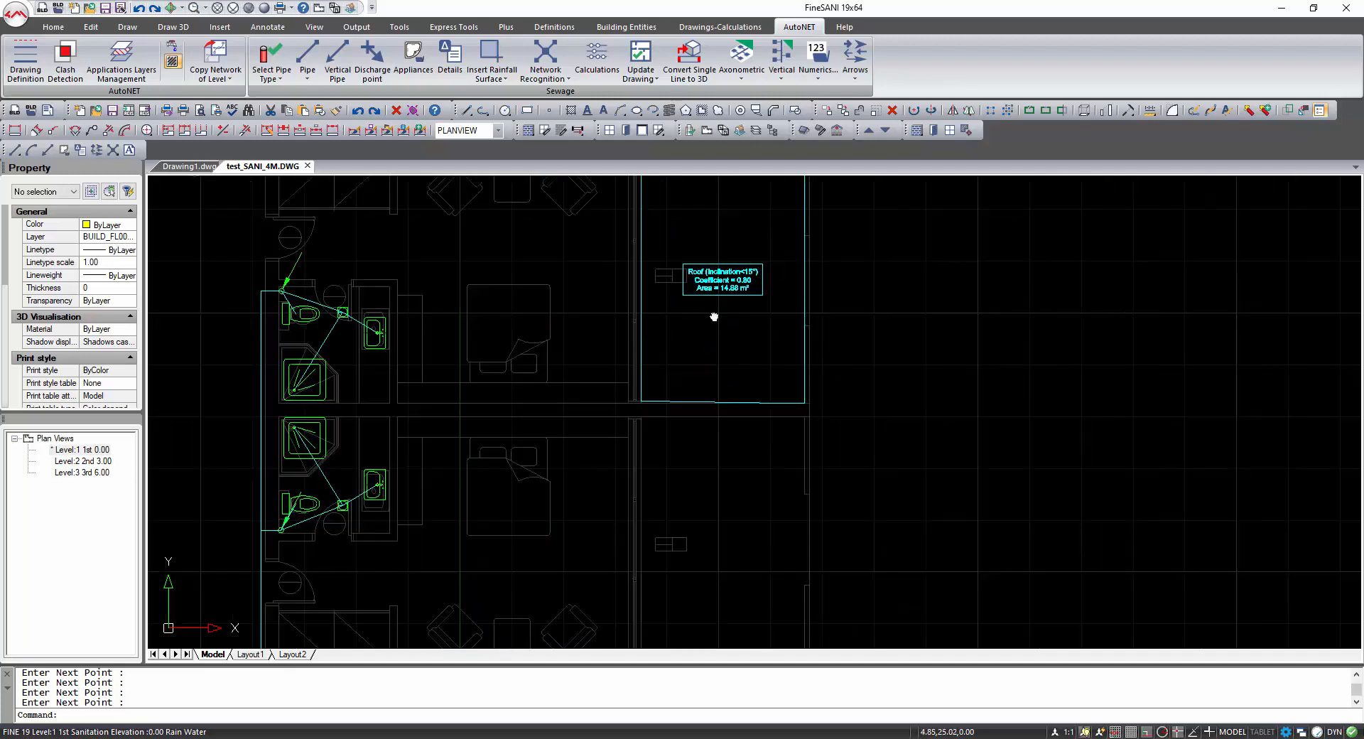
{"action": "middle_click_drag", "start_coordinate": [714, 317], "coordinate": [698, 449]}
{"action": "scroll", "coordinate": [698, 448], "scroll_direction": "up", "scroll_amount": 5}
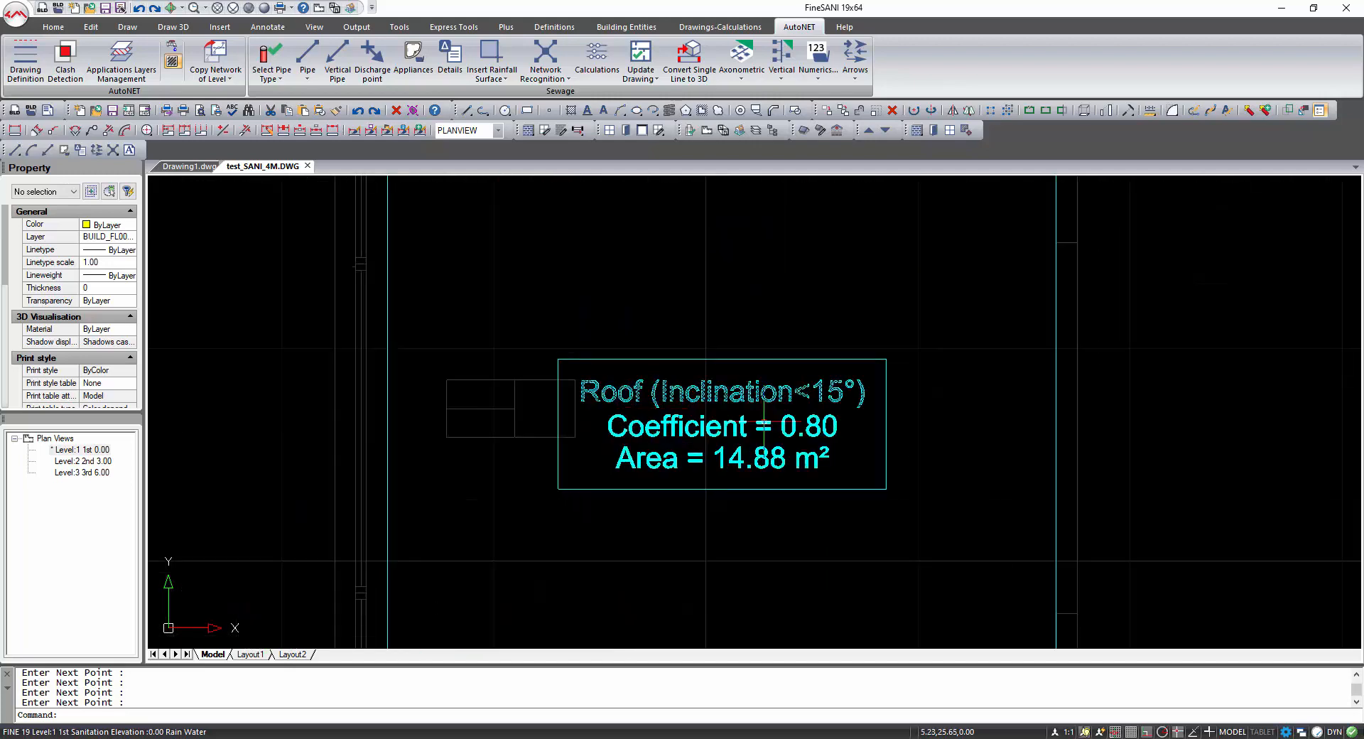
{"action": "scroll", "coordinate": [769, 471], "scroll_direction": "down", "scroll_amount": 5}
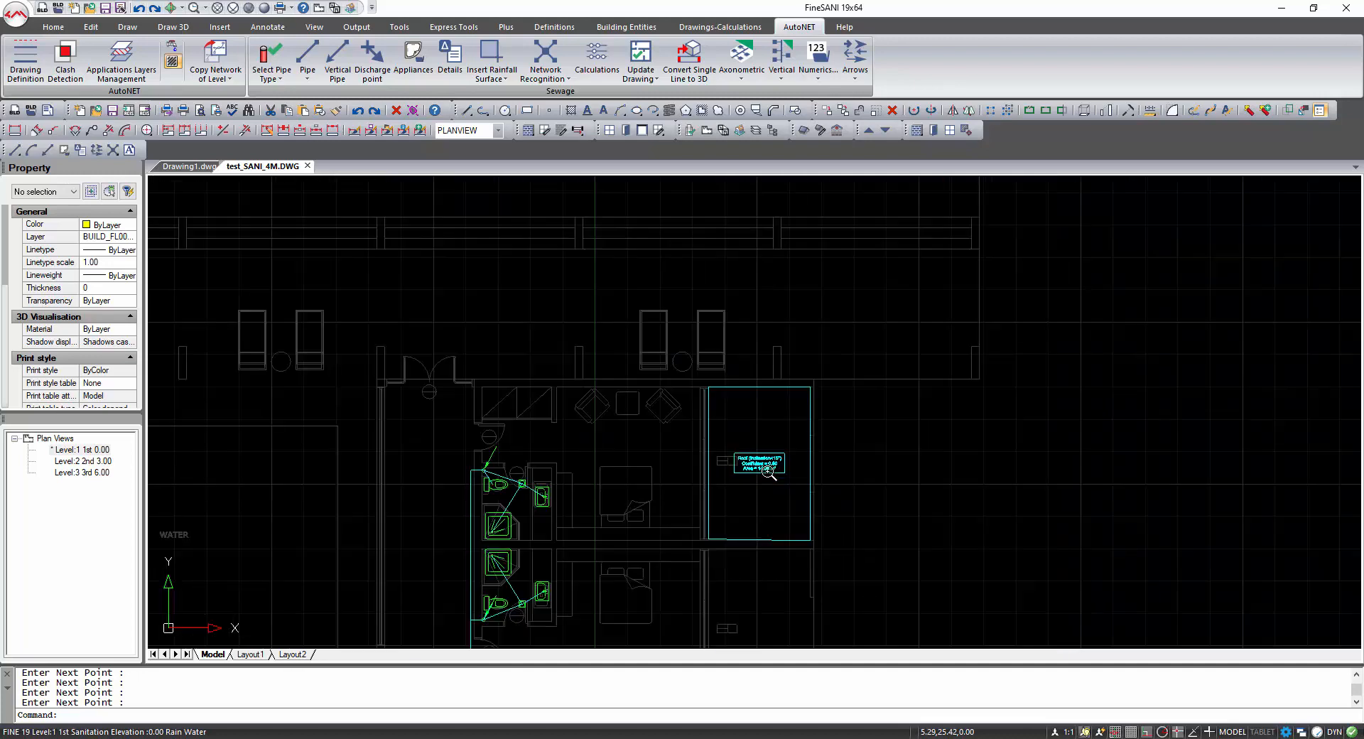
{"action": "left_click", "coordinate": [413, 111]}
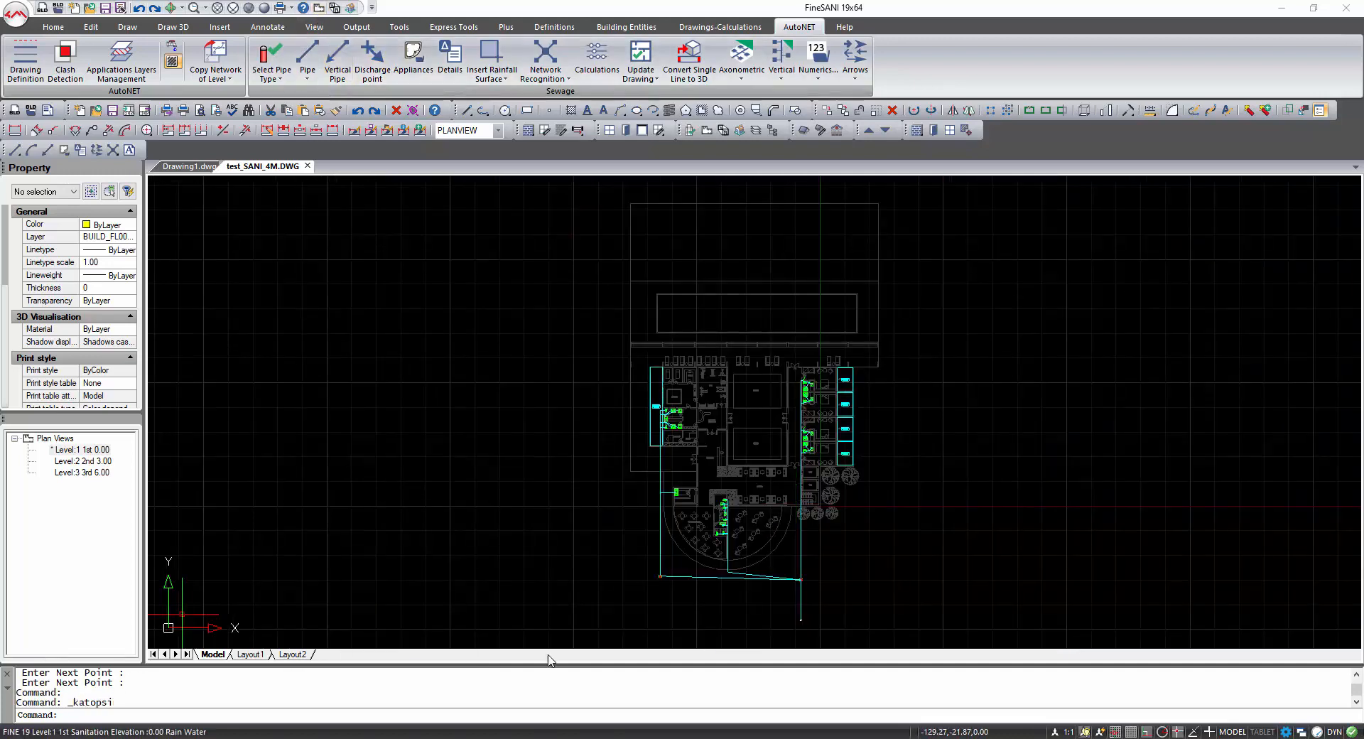
{"action": "scroll", "coordinate": [658, 407], "scroll_direction": "up", "scroll_amount": 6}
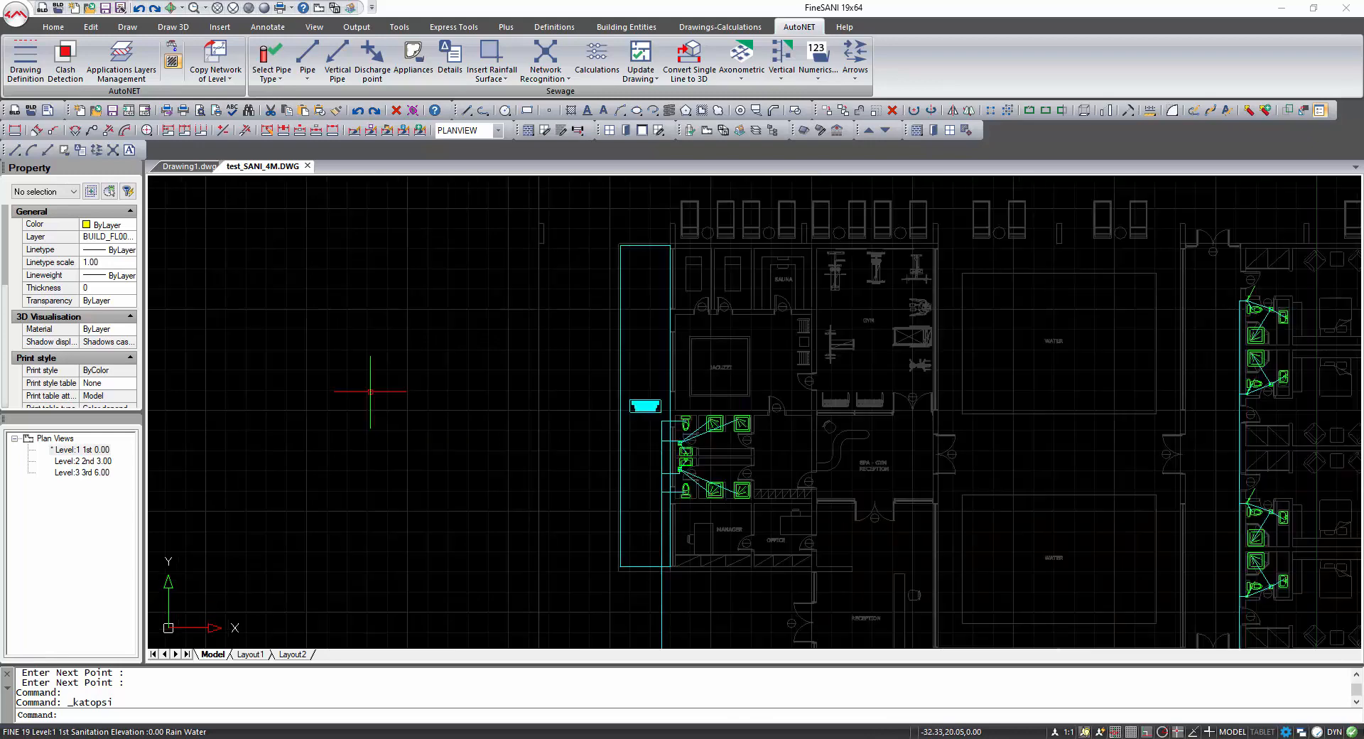
{"action": "scroll", "coordinate": [804, 399], "scroll_direction": "down", "scroll_amount": 4}
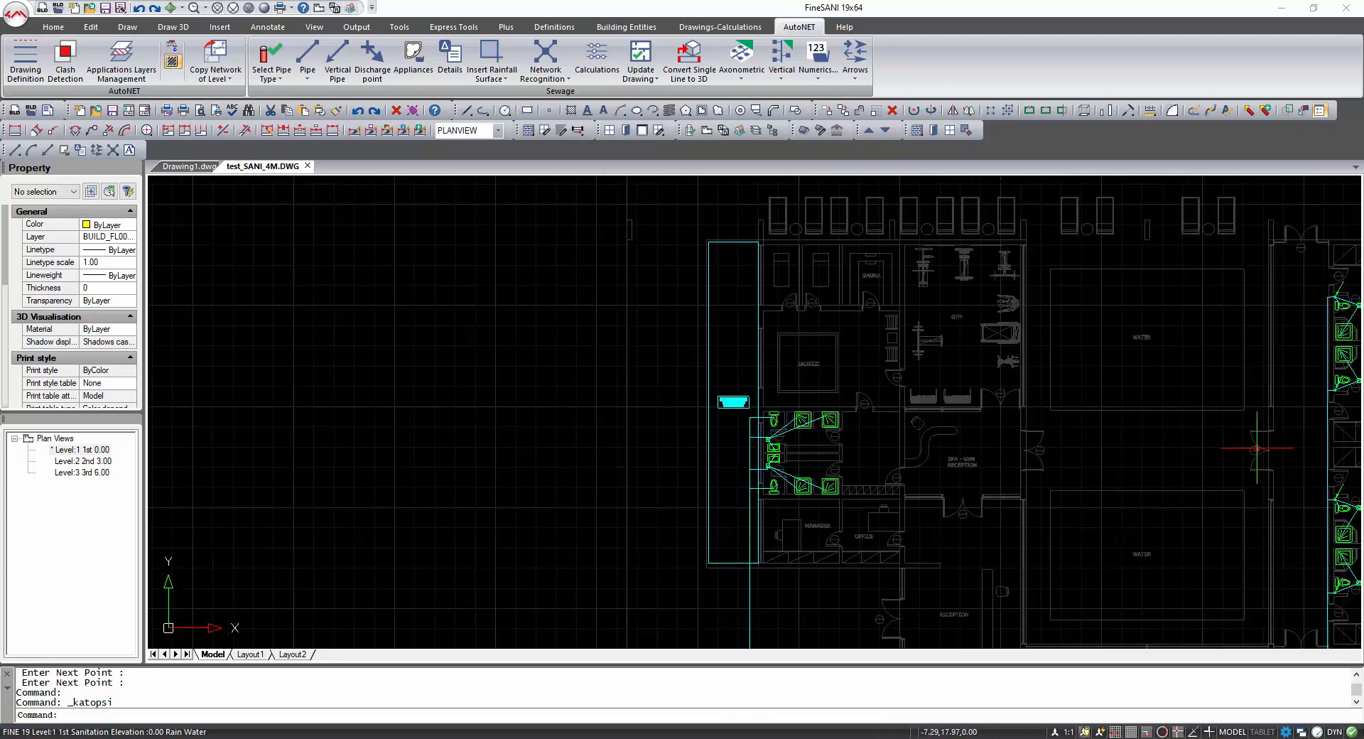
{"action": "middle_click_drag", "start_coordinate": [1258, 449], "coordinate": [706, 429]}
{"action": "scroll", "coordinate": [955, 509], "scroll_direction": "up", "scroll_amount": 4}
{"action": "scroll", "coordinate": [975, 386], "scroll_direction": "down", "scroll_amount": 4}
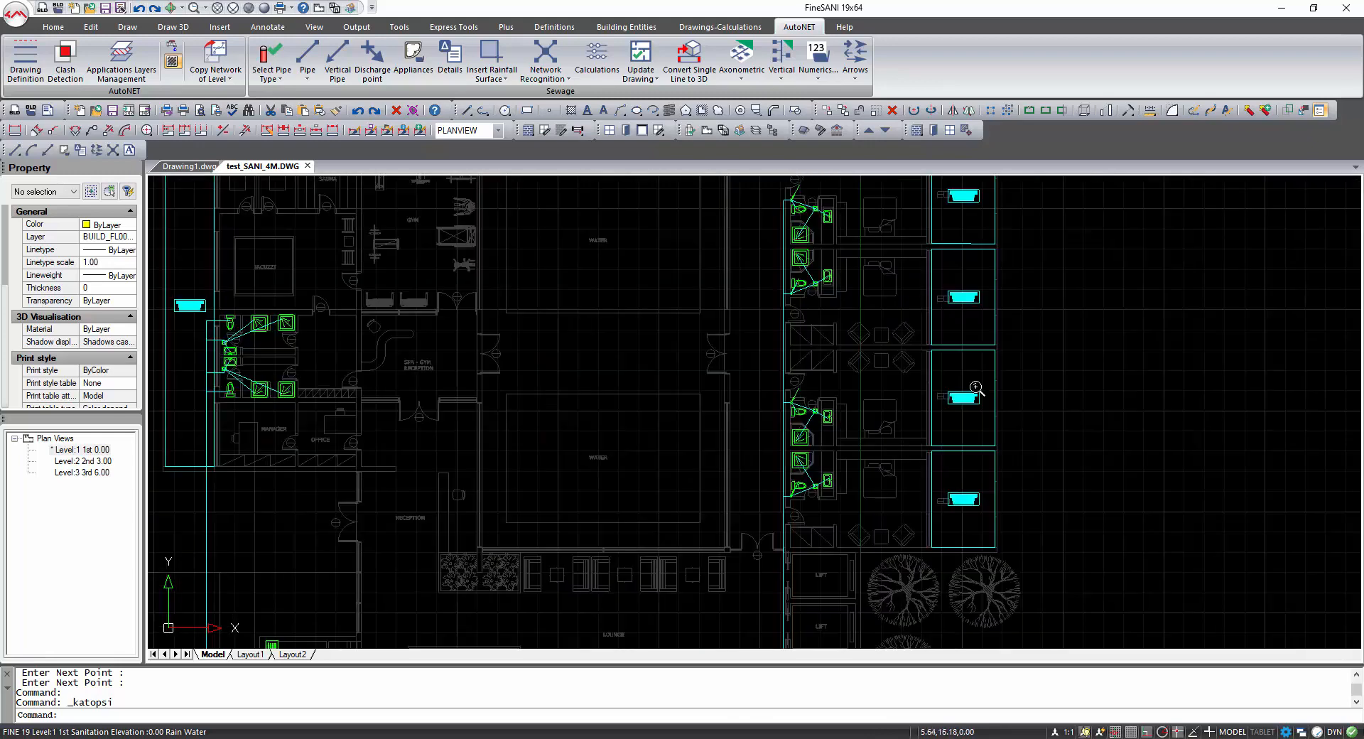
{"action": "middle_click_drag", "start_coordinate": [685, 367], "coordinate": [782, 434]}
{"action": "double_click", "coordinate": [83, 460]}
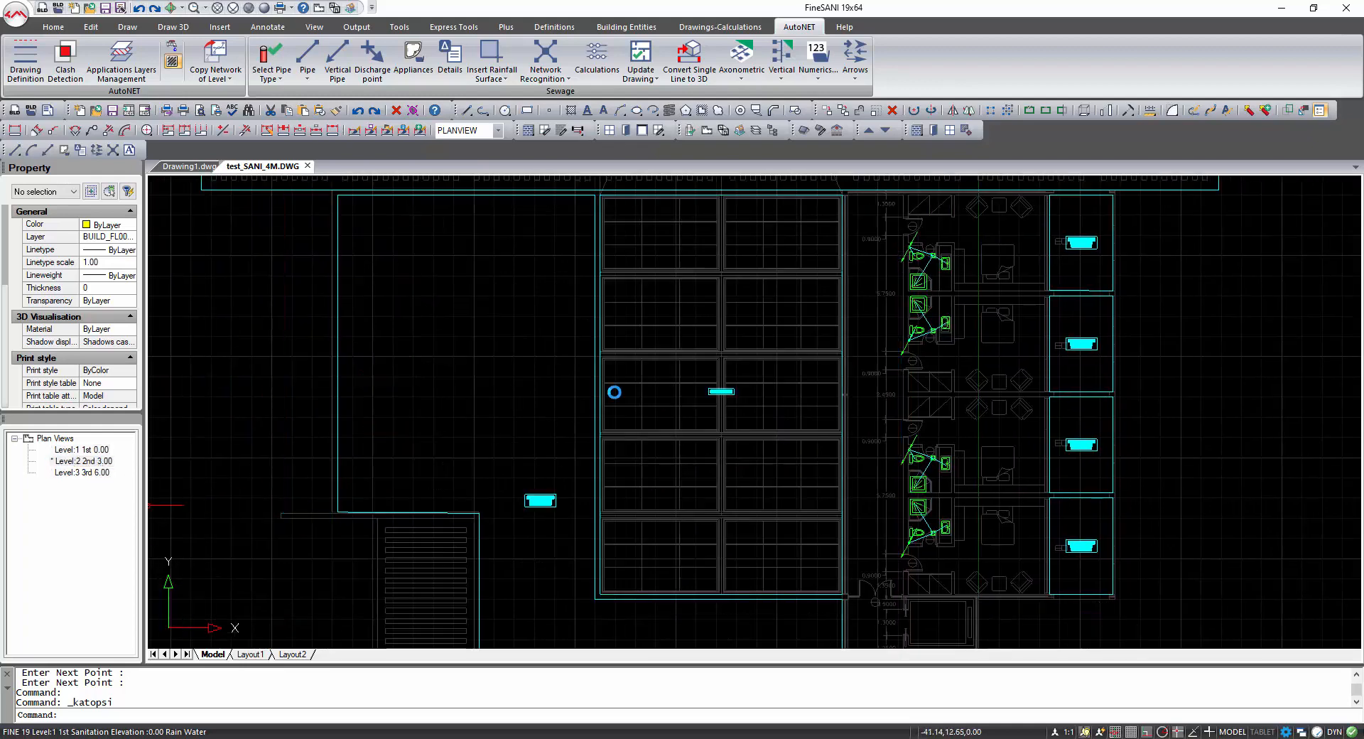
Review the rainfall surfaces on the Level 2 and Level 3 plans, then return to the Level 1 plan view.
{"action": "scroll", "coordinate": [537, 506], "scroll_direction": "up", "scroll_amount": 3}
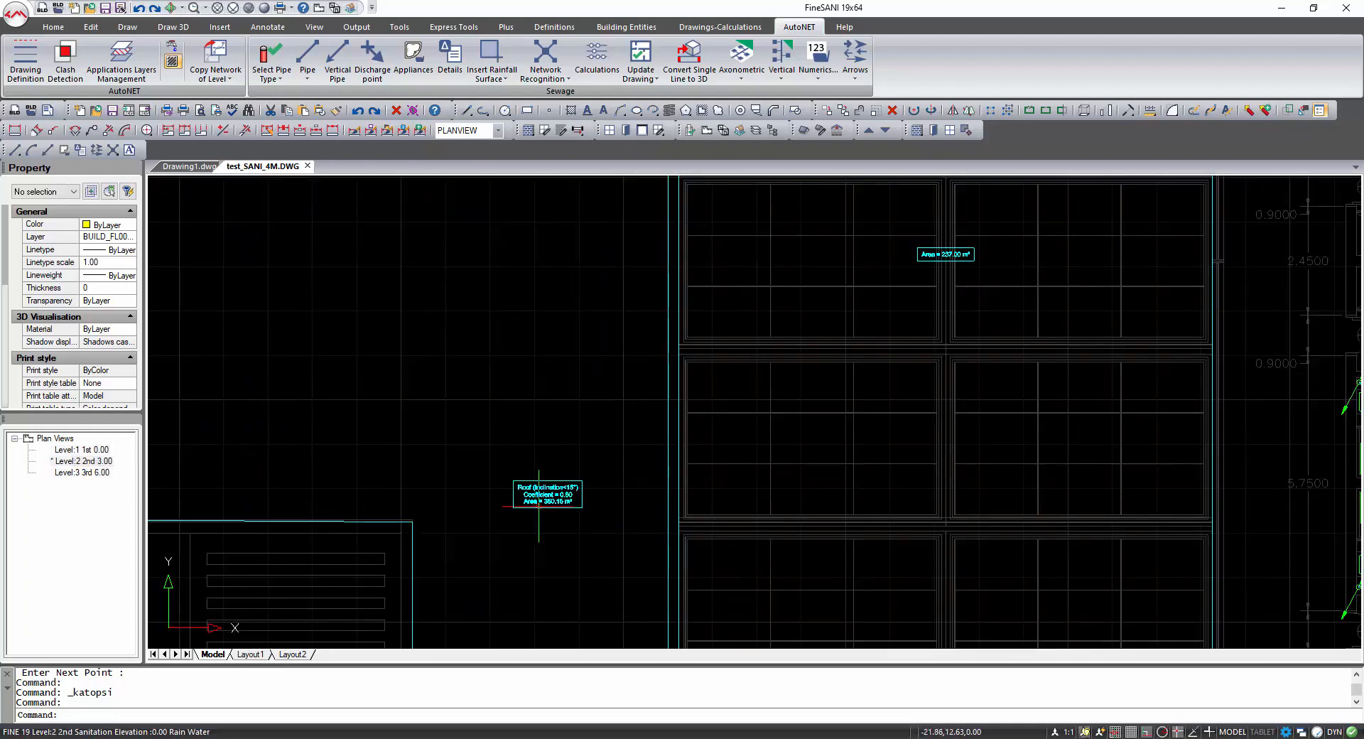
{"action": "scroll", "coordinate": [554, 500], "scroll_direction": "up", "scroll_amount": 4}
{"action": "scroll", "coordinate": [553, 499], "scroll_direction": "down", "scroll_amount": 10}
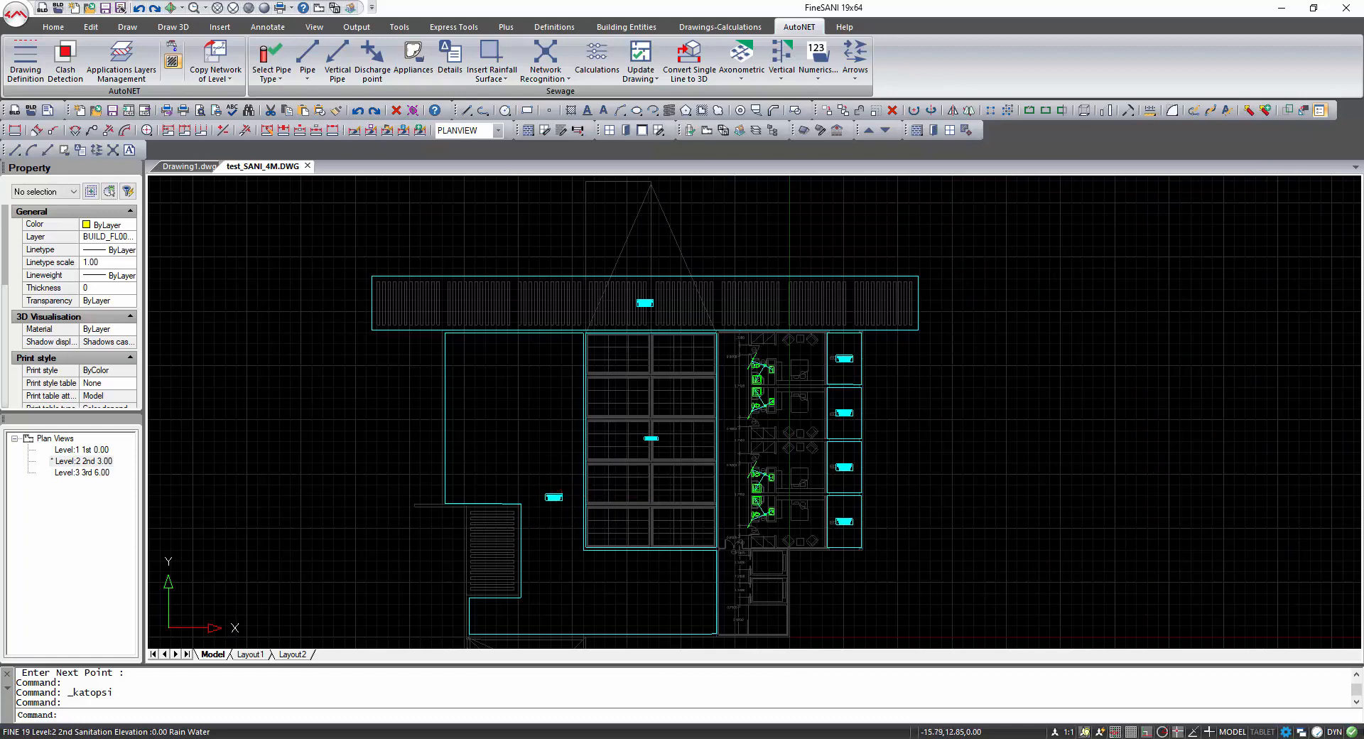
{"action": "middle_click_drag", "start_coordinate": [622, 502], "coordinate": [610, 462]}
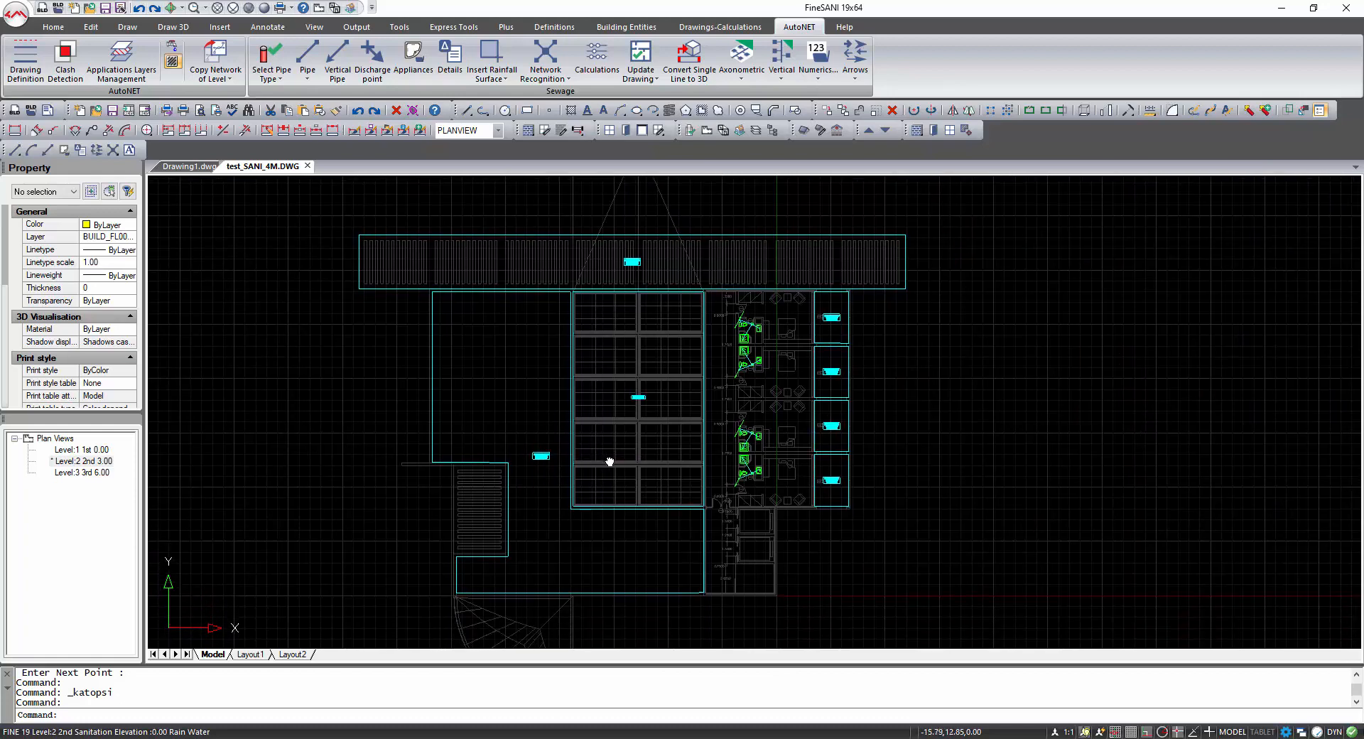
{"action": "double_click", "coordinate": [82, 472]}
{"action": "scroll", "coordinate": [779, 431], "scroll_direction": "up", "scroll_amount": 5}
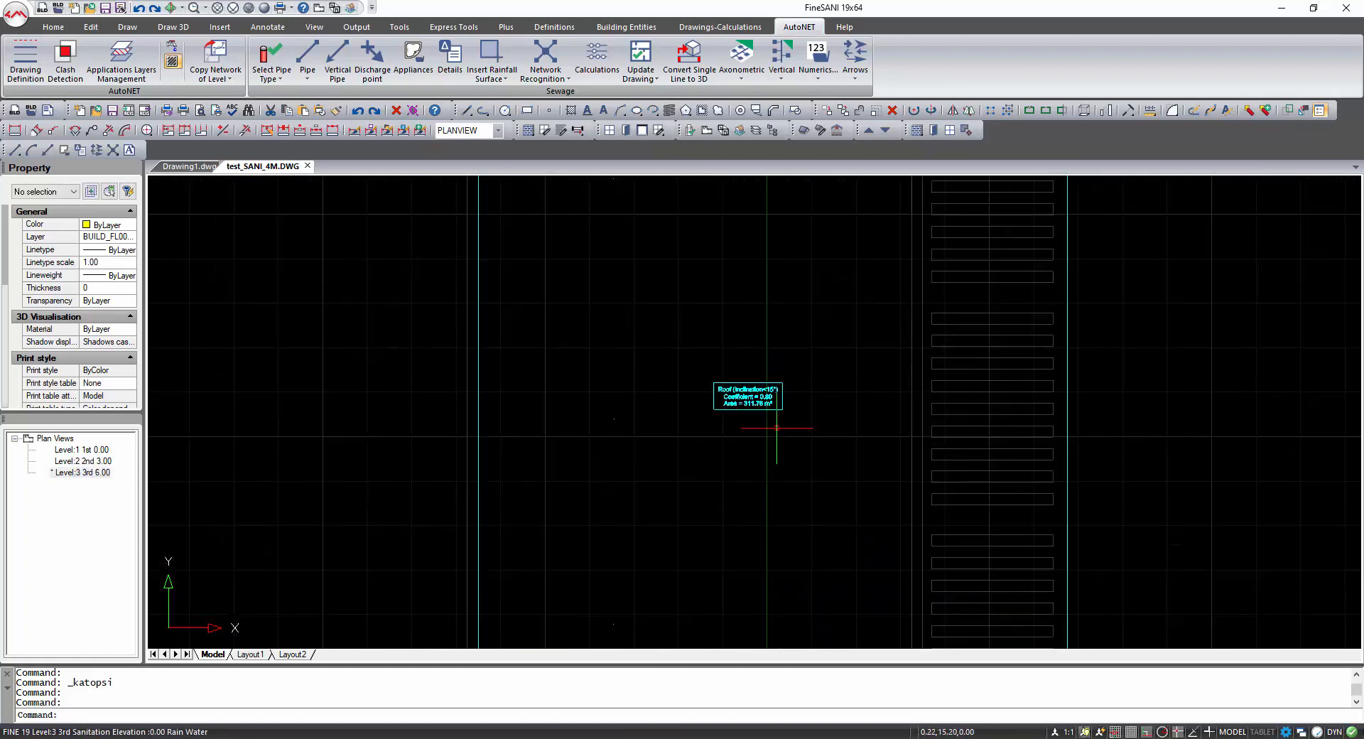
{"action": "scroll", "coordinate": [776, 428], "scroll_direction": "up", "scroll_amount": 3}
{"action": "scroll", "coordinate": [761, 387], "scroll_direction": "down", "scroll_amount": 8}
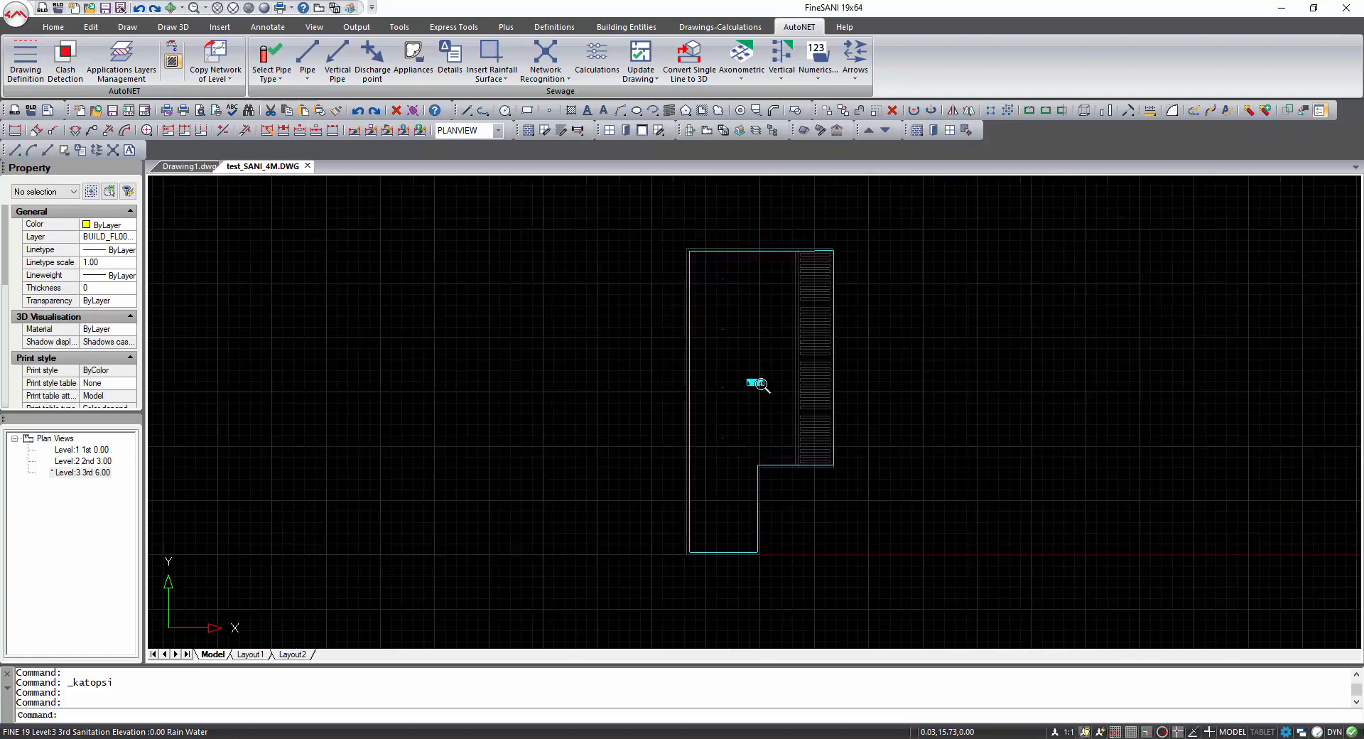
{"action": "double_click", "coordinate": [84, 450]}
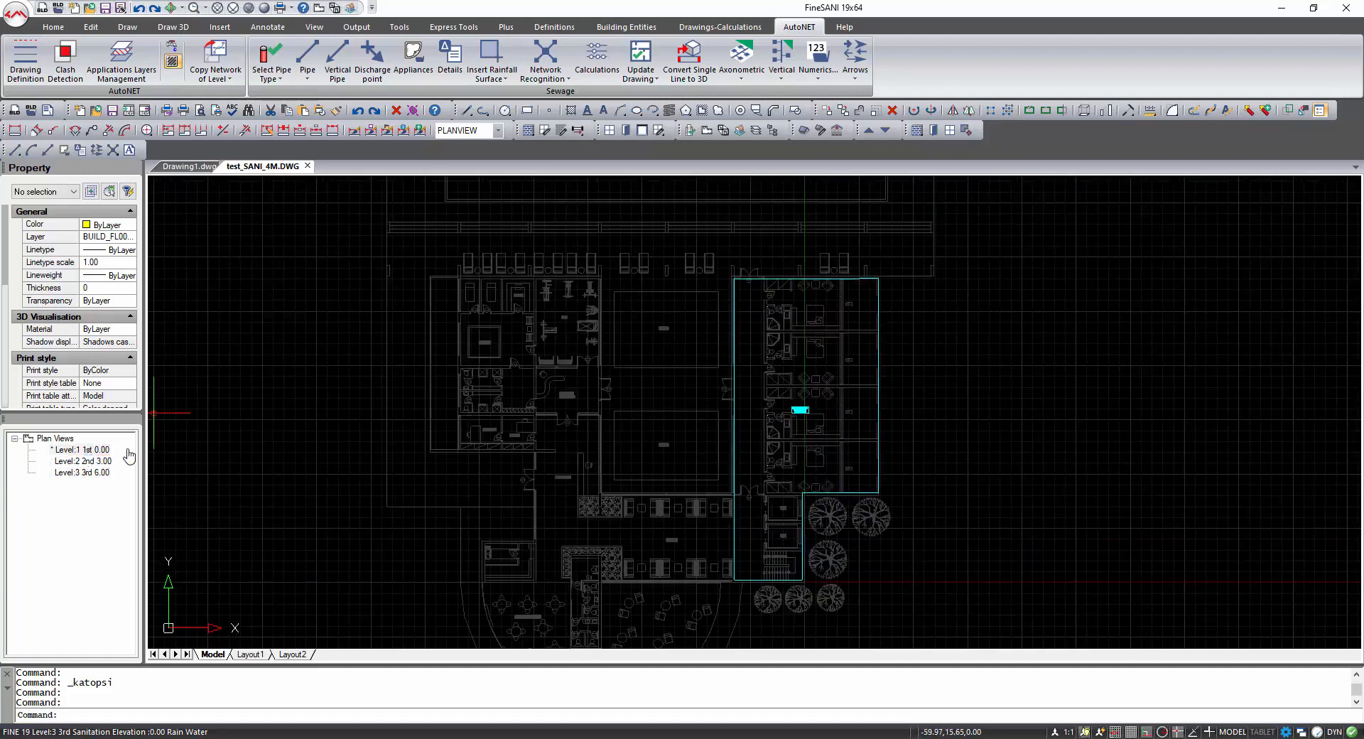
Start a polyline around the café terrace with a straight segment from the restroom wall corner to the terrace's outer edge.
{"action": "scroll", "coordinate": [654, 410], "scroll_direction": "up", "scroll_amount": 5}
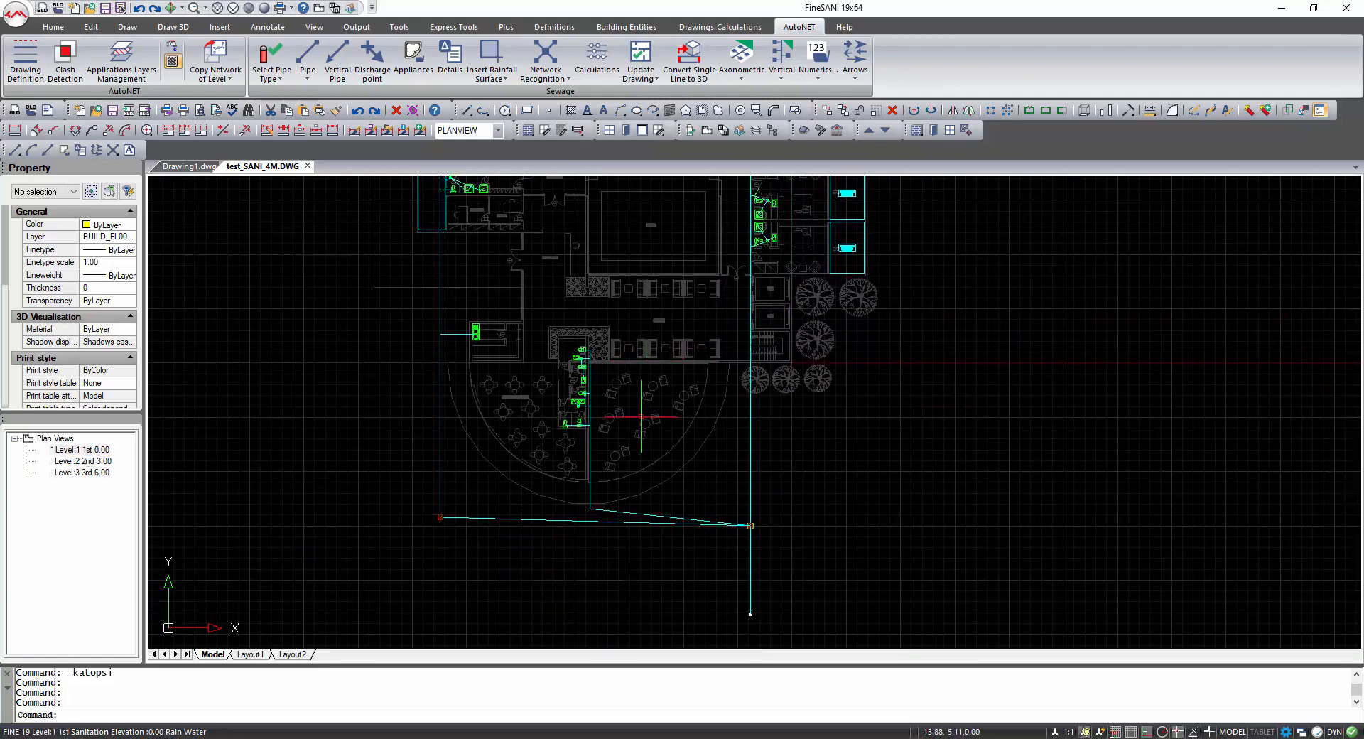
{"action": "type", "text": "pl"}
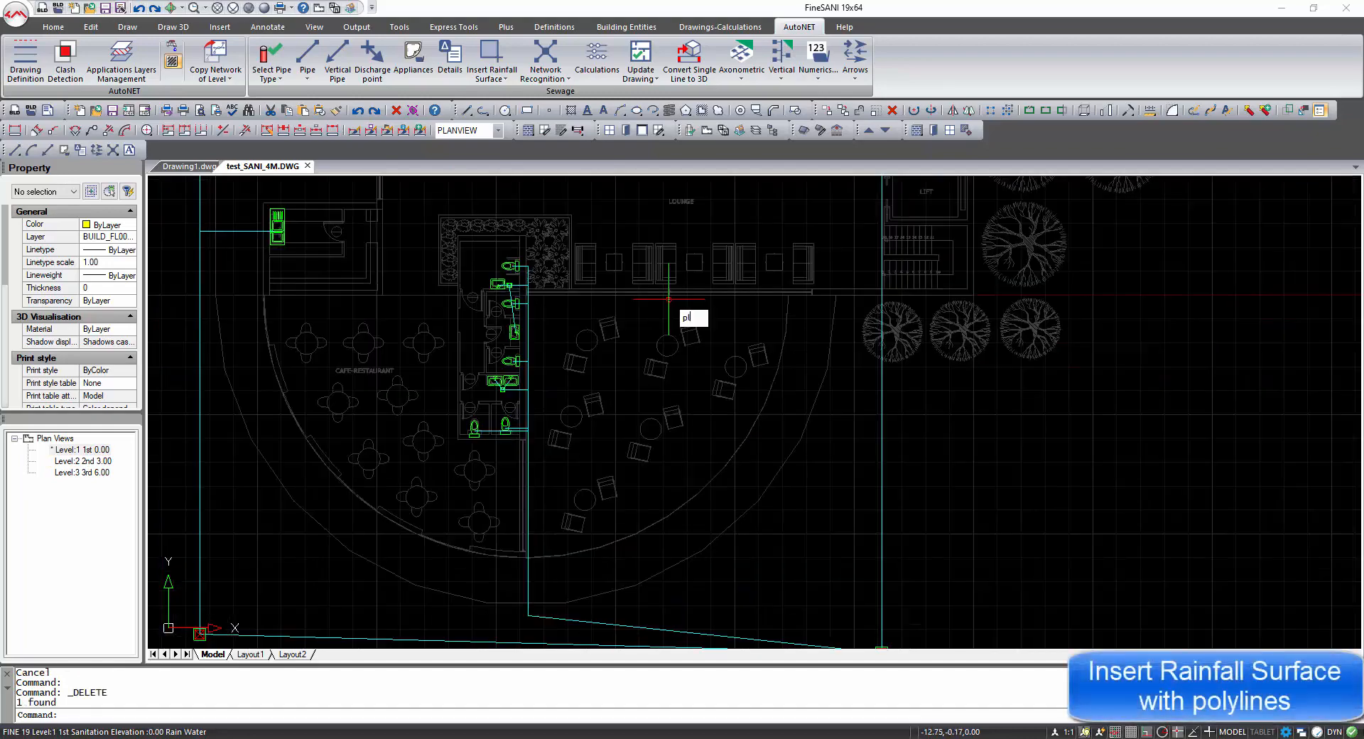
{"action": "key", "text": "Return"}
{"action": "scroll", "coordinate": [522, 292], "scroll_direction": "up", "scroll_amount": 4}
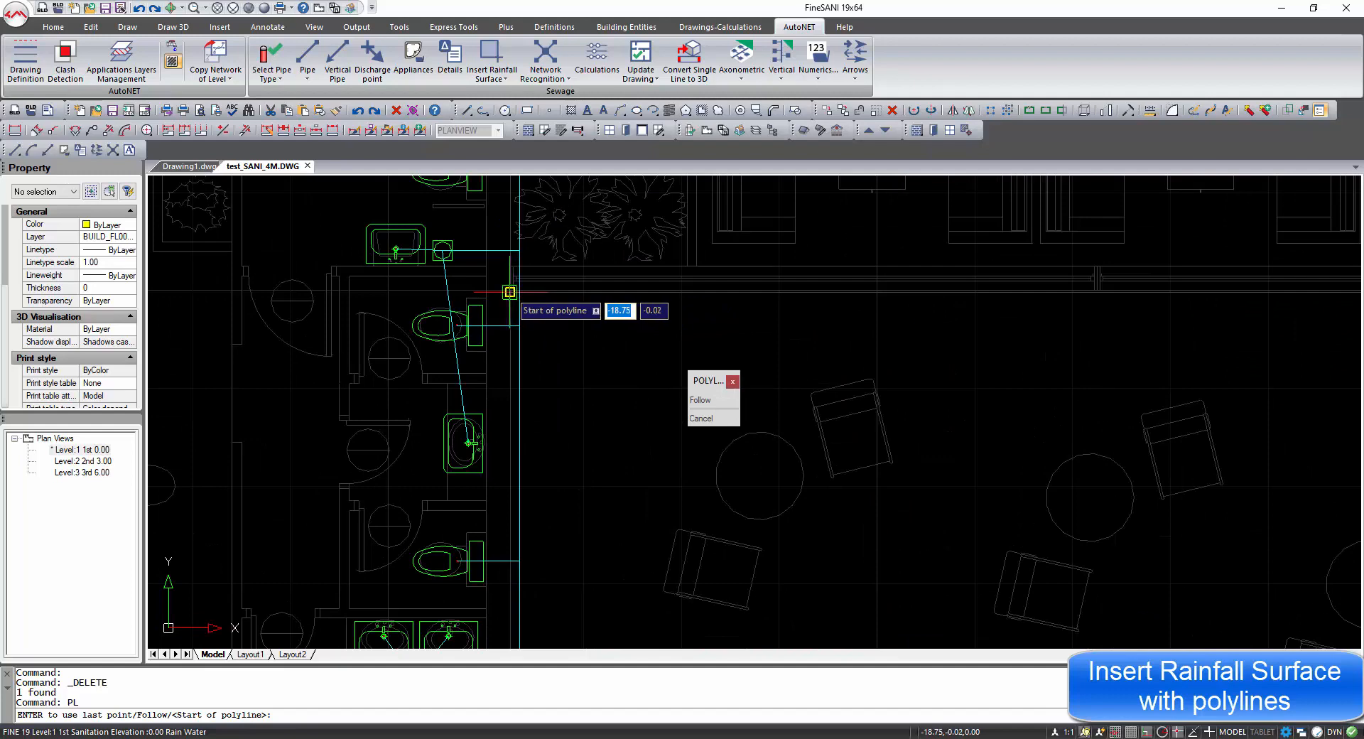
{"action": "left_click", "coordinate": [513, 291]}
{"action": "scroll", "coordinate": [738, 306], "scroll_direction": "down", "scroll_amount": 3}
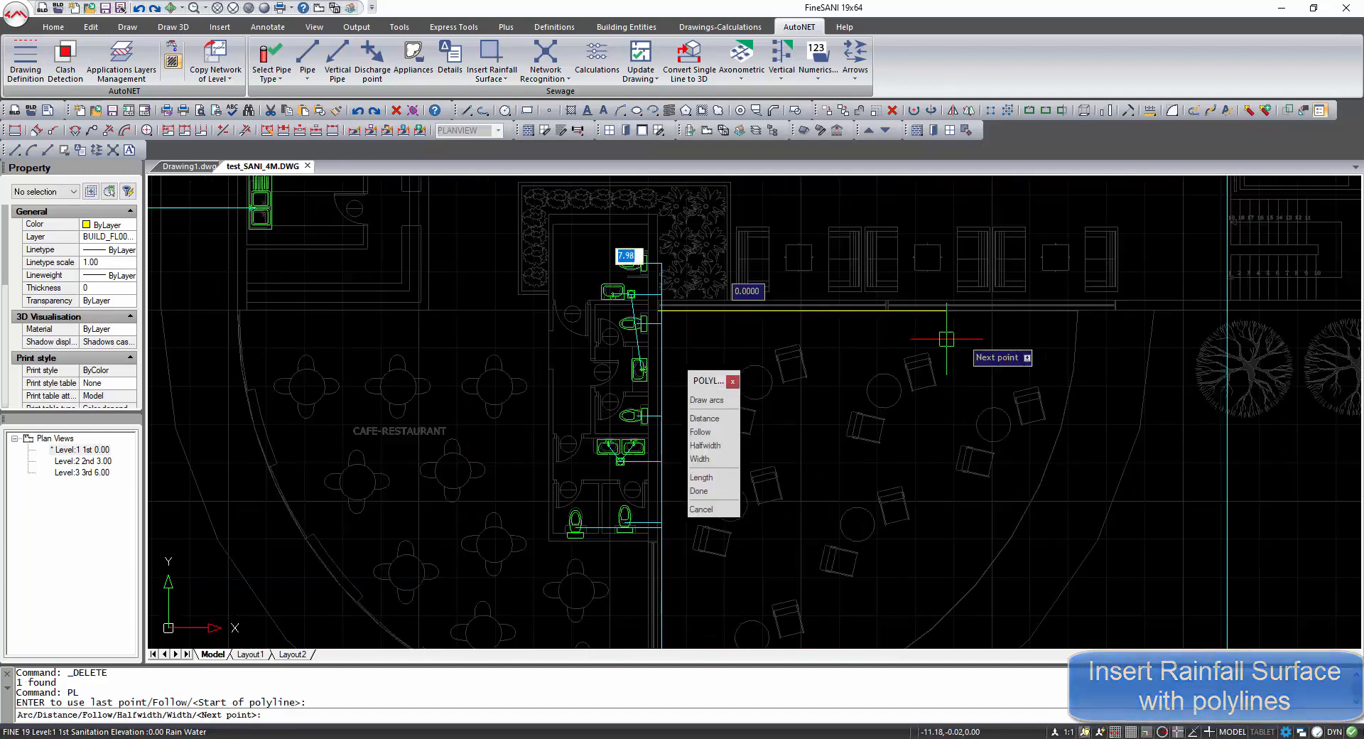
{"action": "left_click", "coordinate": [1152, 309]}
{"action": "scroll", "coordinate": [1066, 413], "scroll_direction": "down", "scroll_amount": 2}
{"action": "middle_click_drag", "start_coordinate": [1062, 398], "coordinate": [1066, 359]}
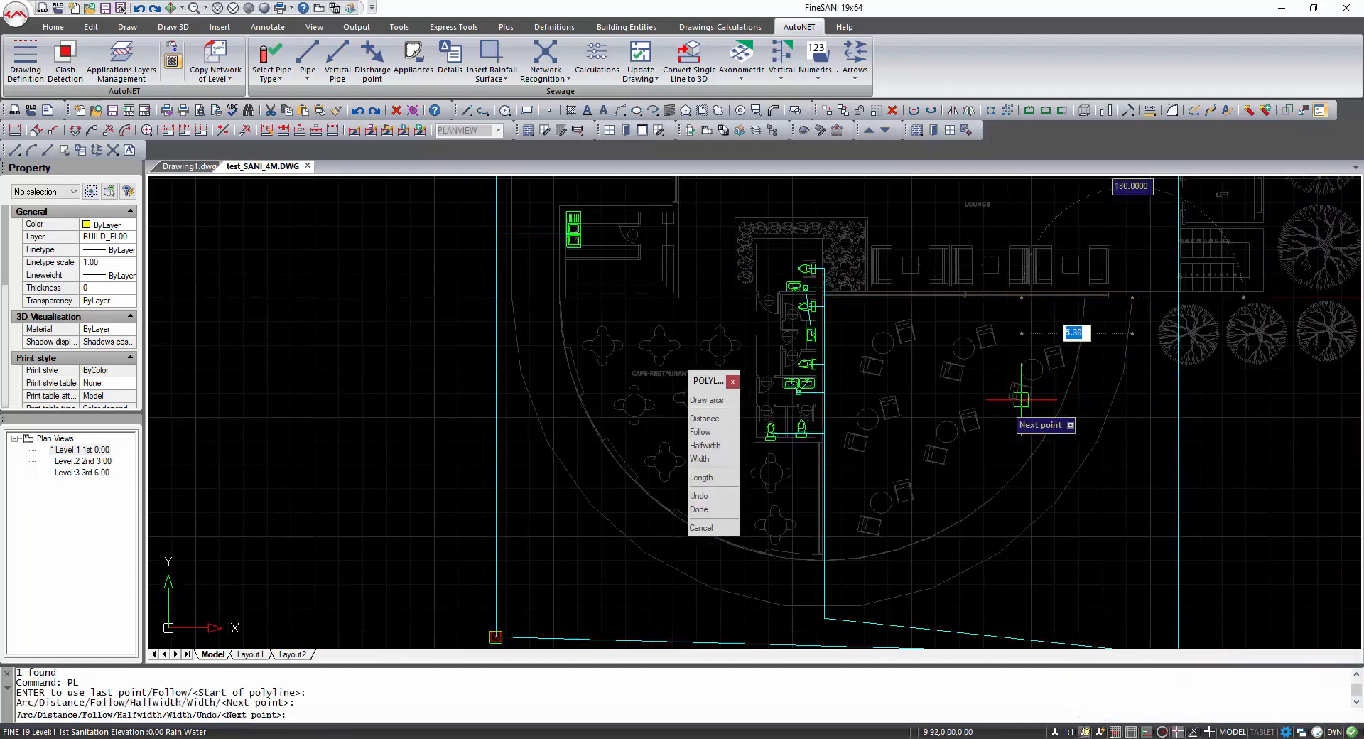
Continue the polyline with an arc snapped to the terrace's curved edge, then close it with a straight line.
{"action": "left_click", "coordinate": [709, 401]}
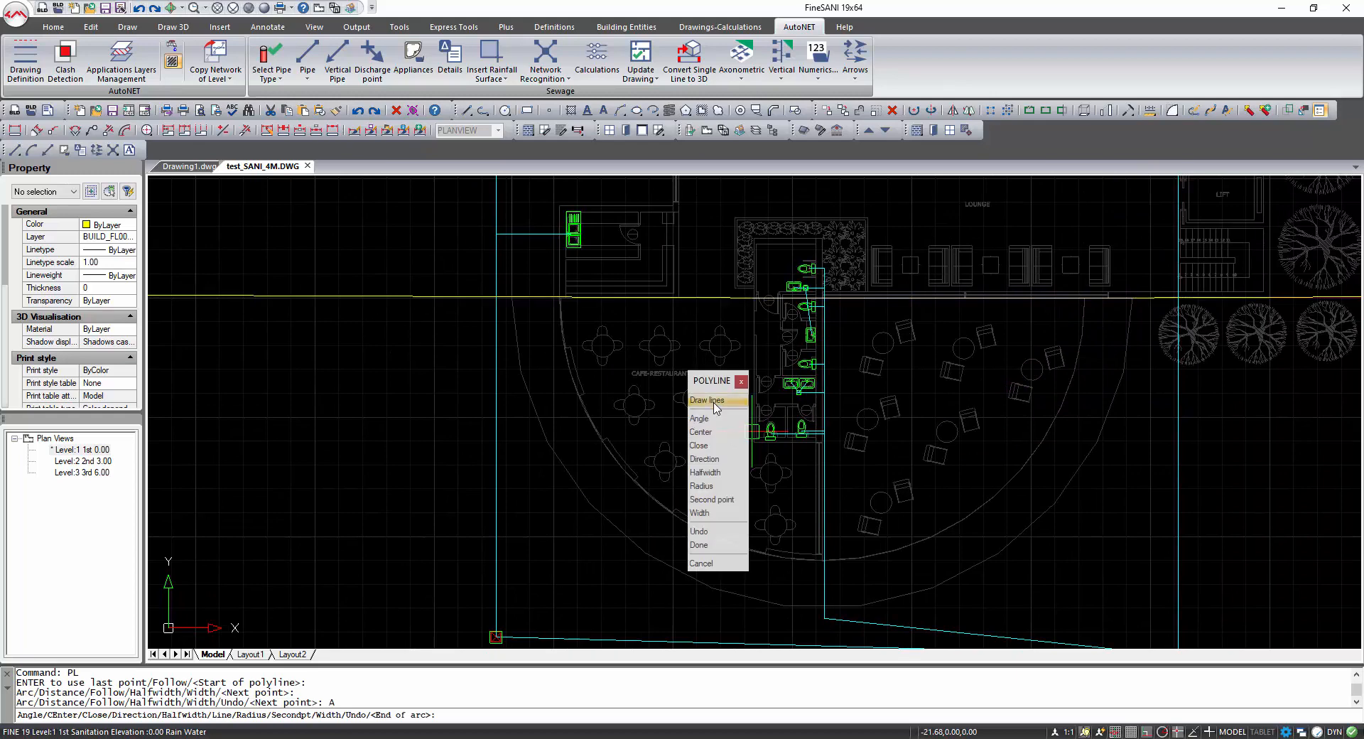
{"action": "left_click", "coordinate": [712, 500]}
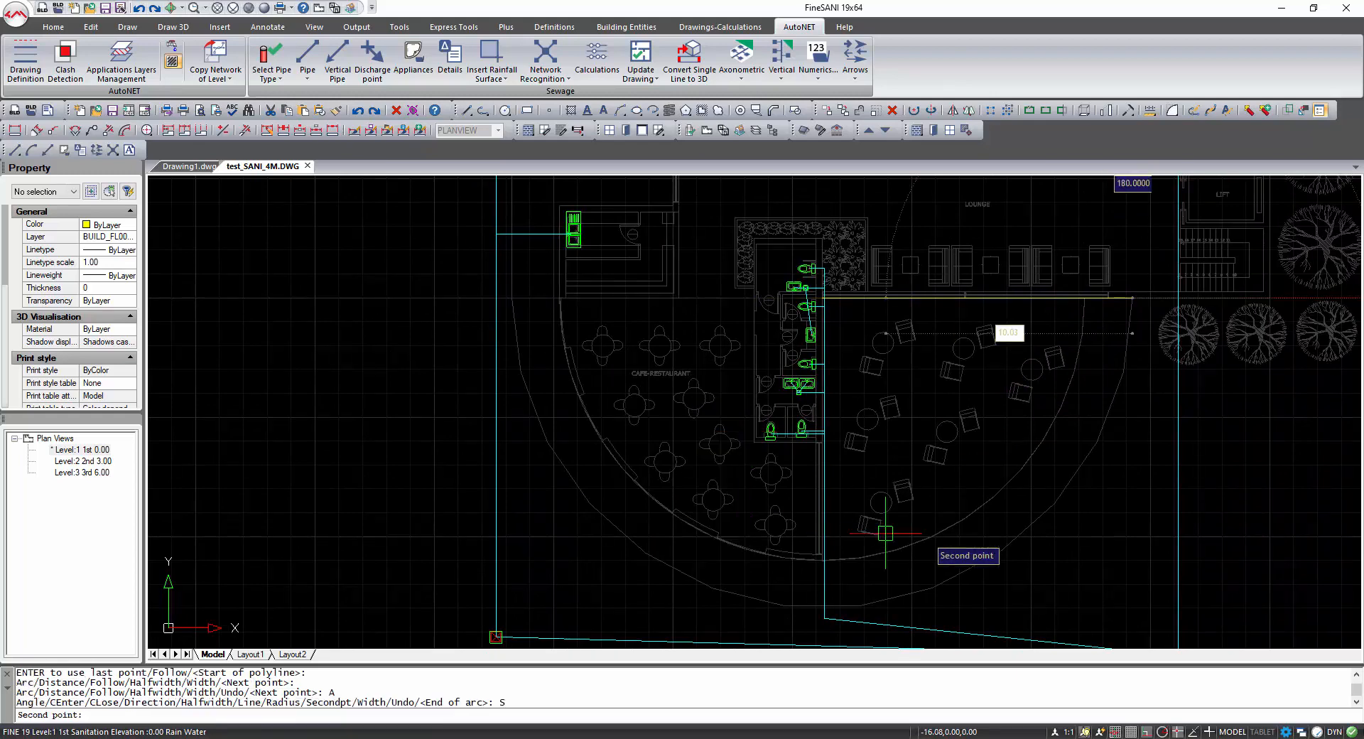
{"action": "right_click", "coordinate": [1074, 499], "text": "shift"}
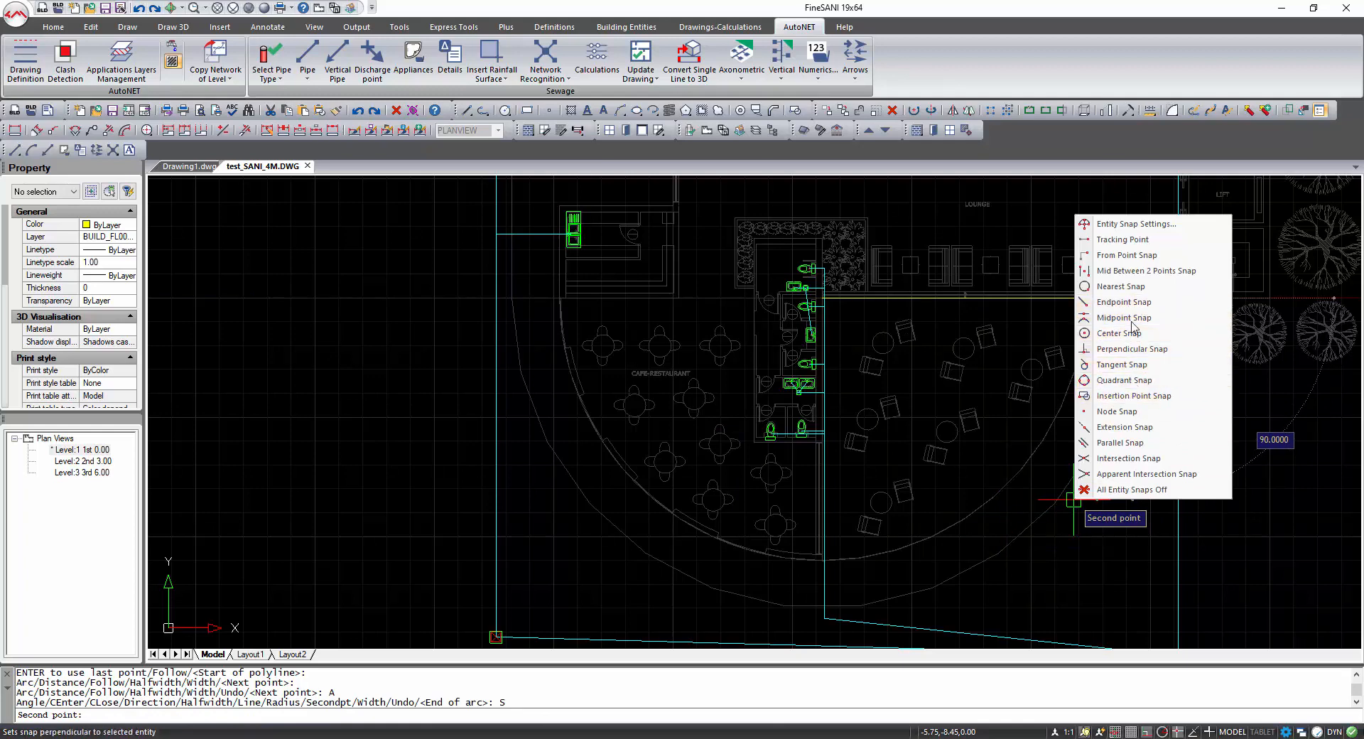
{"action": "left_click", "coordinate": [1133, 287]}
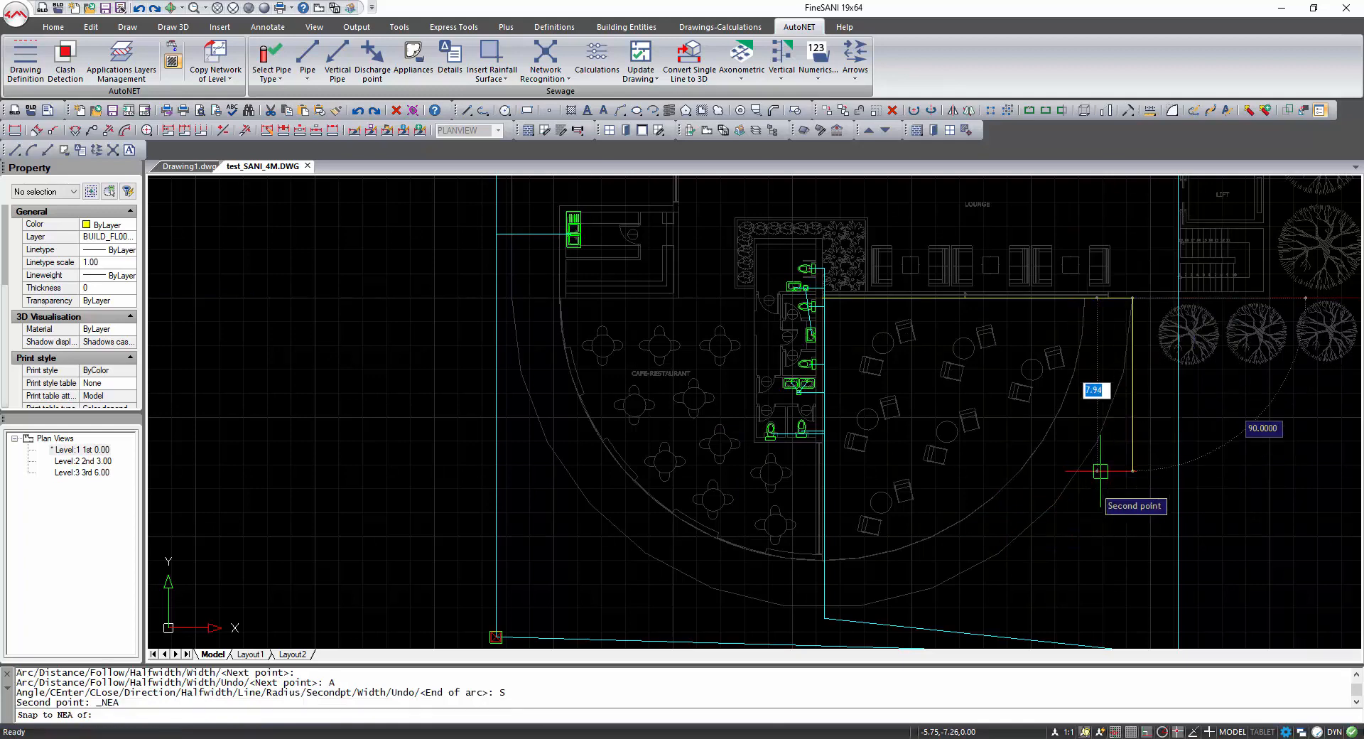
{"action": "left_click", "coordinate": [1054, 505]}
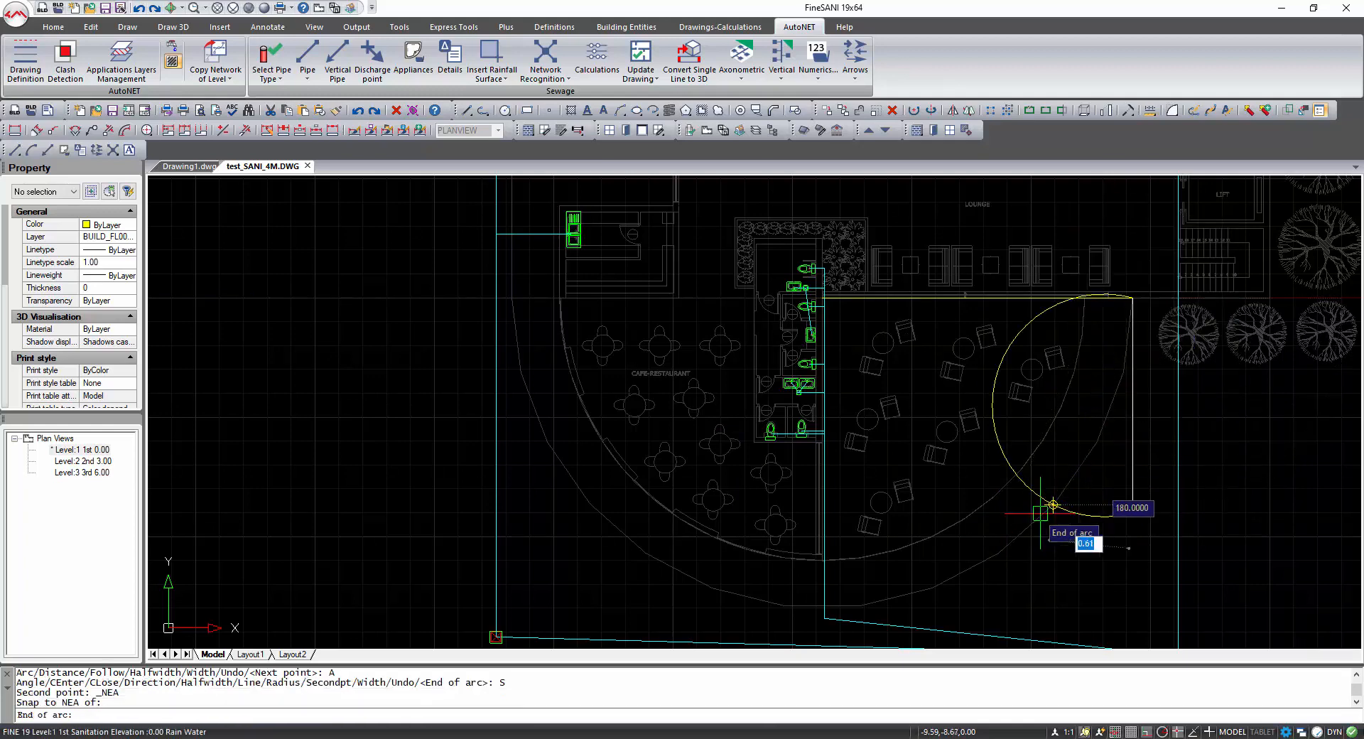
{"action": "left_click", "coordinate": [823, 606]}
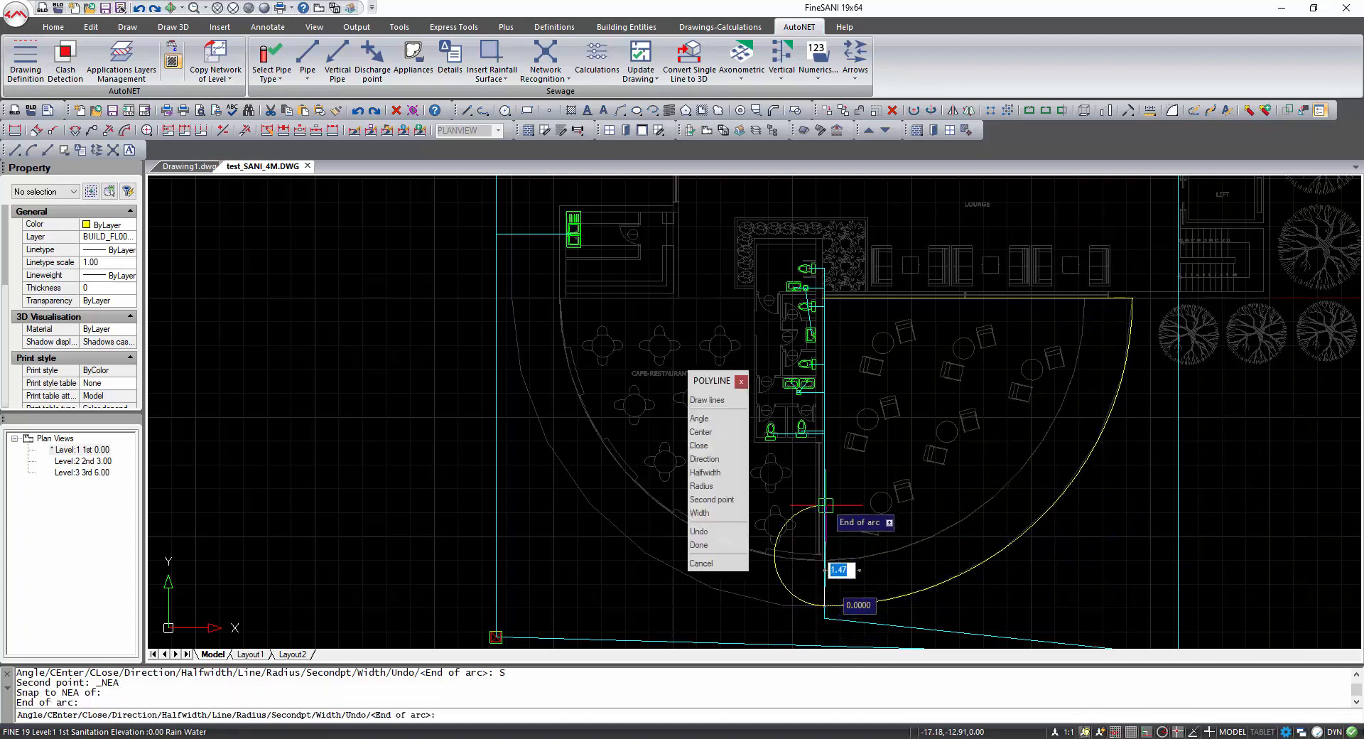
{"action": "left_click", "coordinate": [710, 401]}
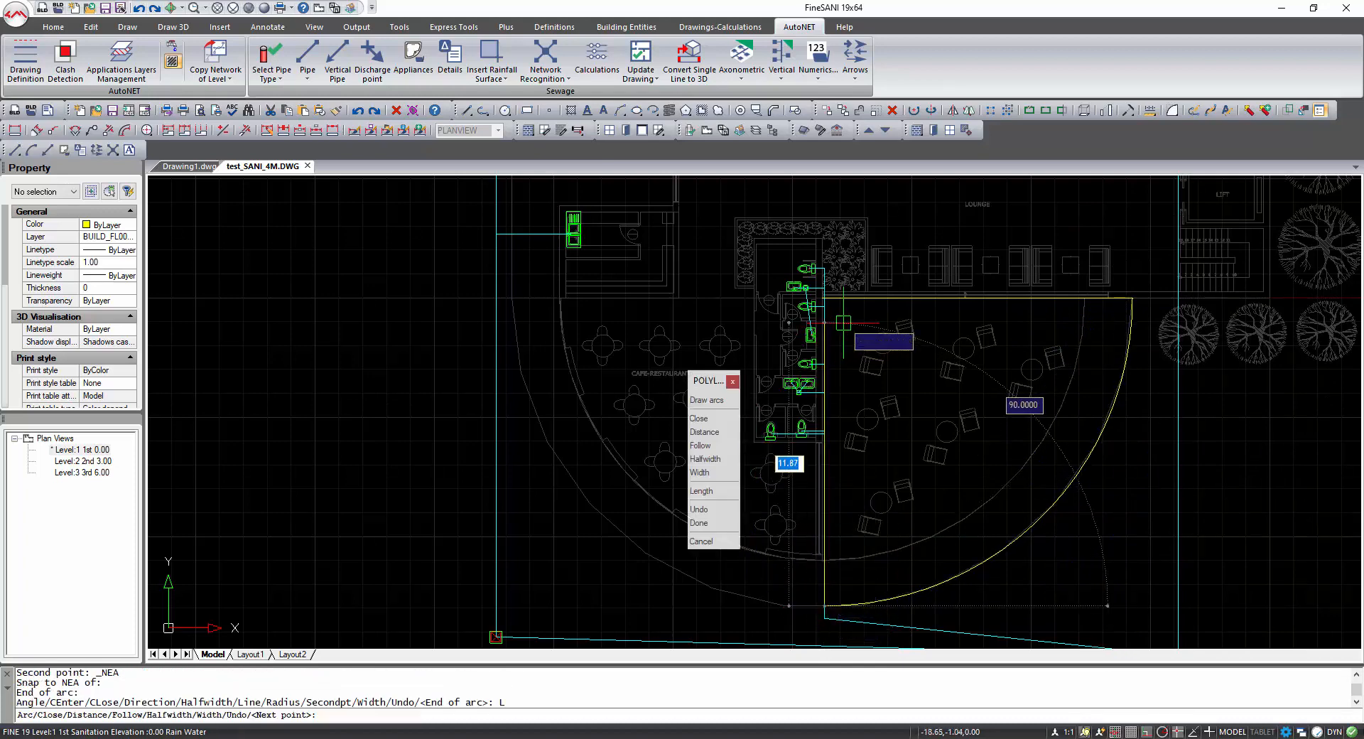
{"action": "right_click", "coordinate": [844, 323]}
{"action": "left_click", "coordinate": [893, 400]}
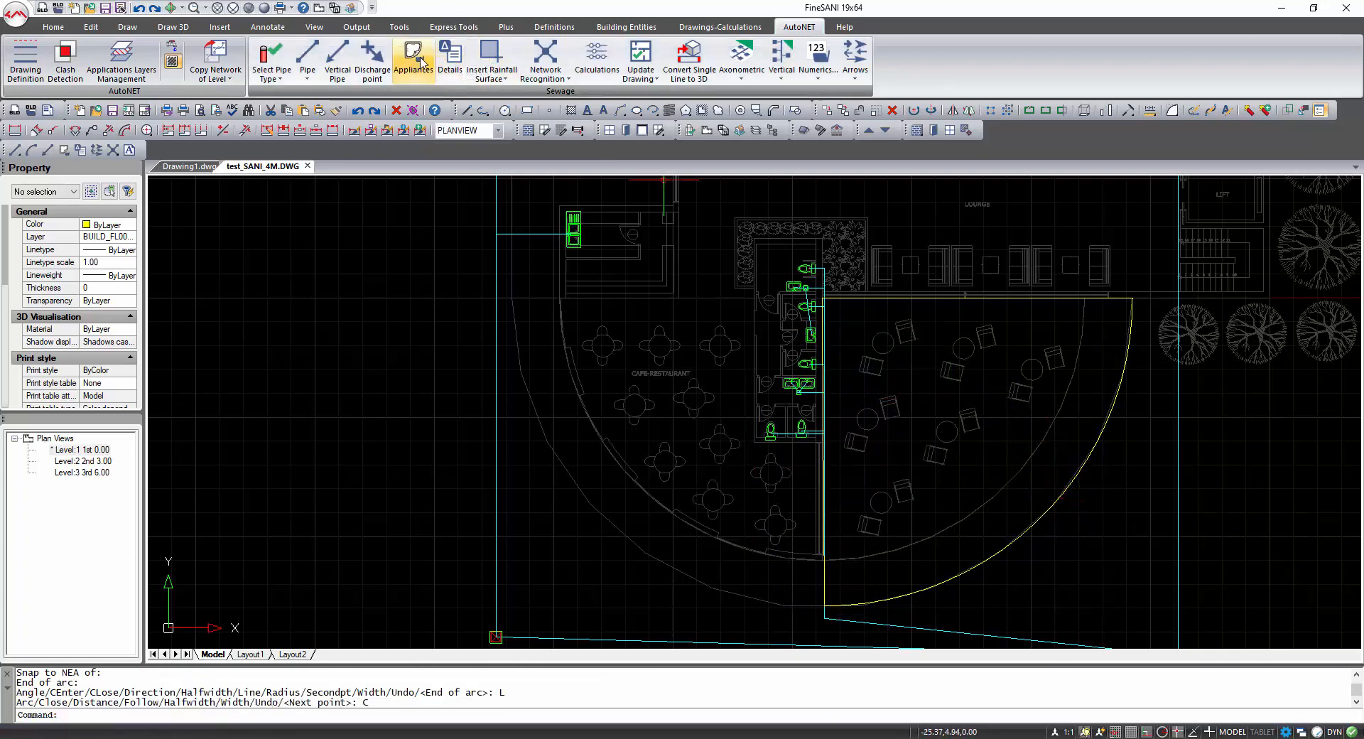
Insert a rainfall surface from the terrace polyline, typed Roof (Inclination<15°).
{"action": "left_click", "coordinate": [491, 57]}
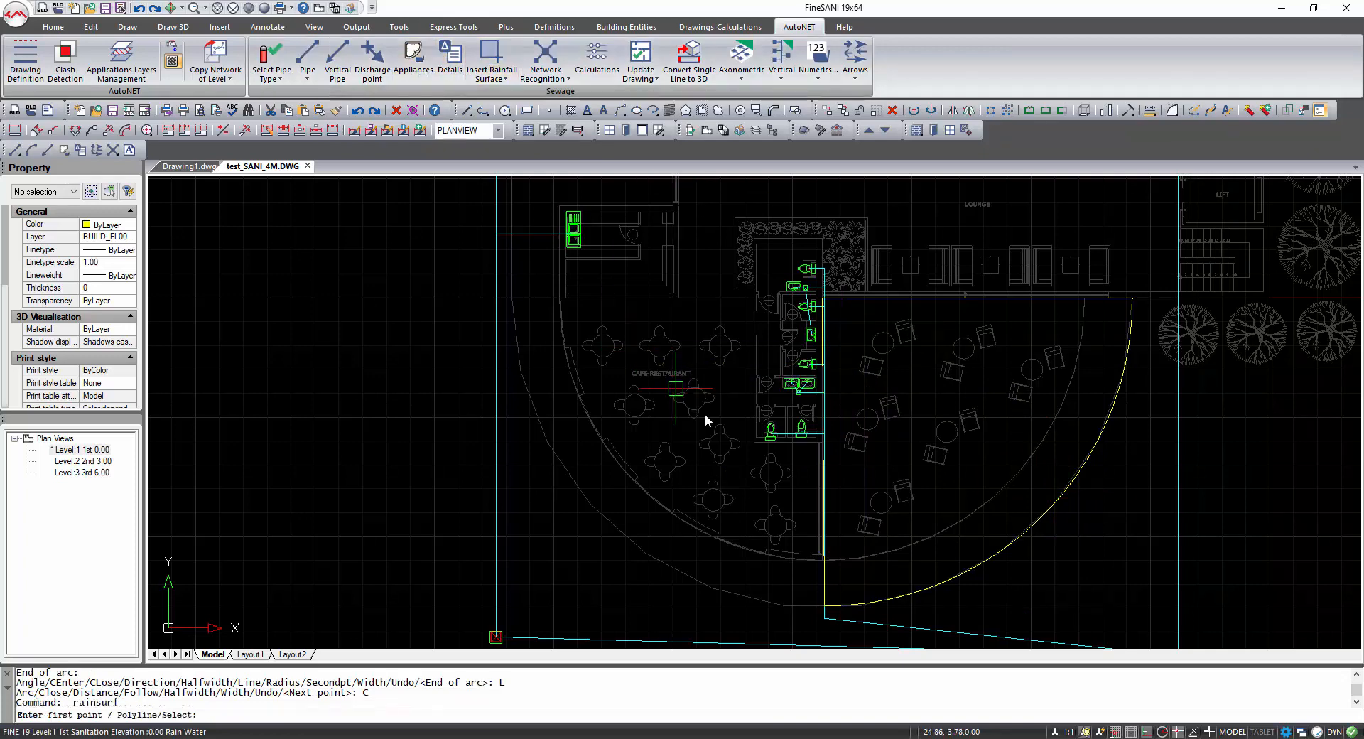
{"action": "left_click", "coordinate": [705, 414]}
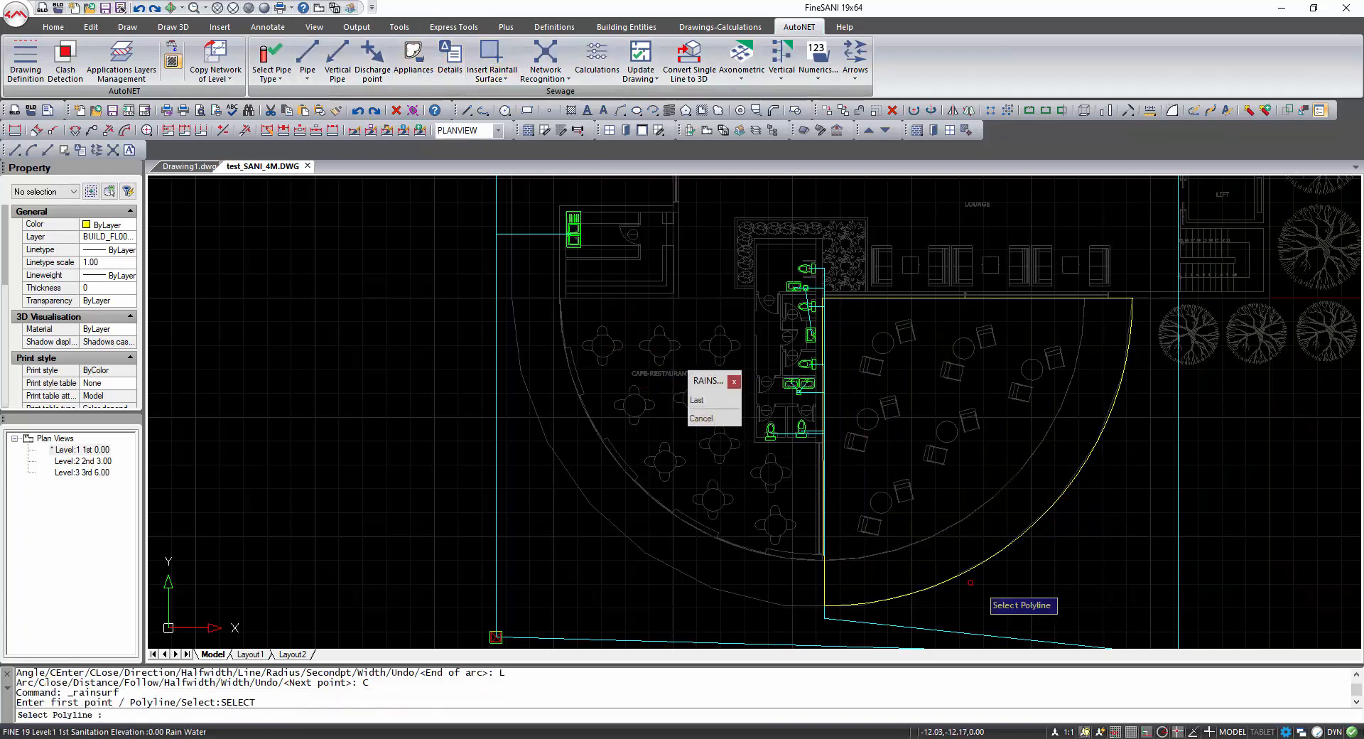
{"action": "left_click", "coordinate": [998, 554]}
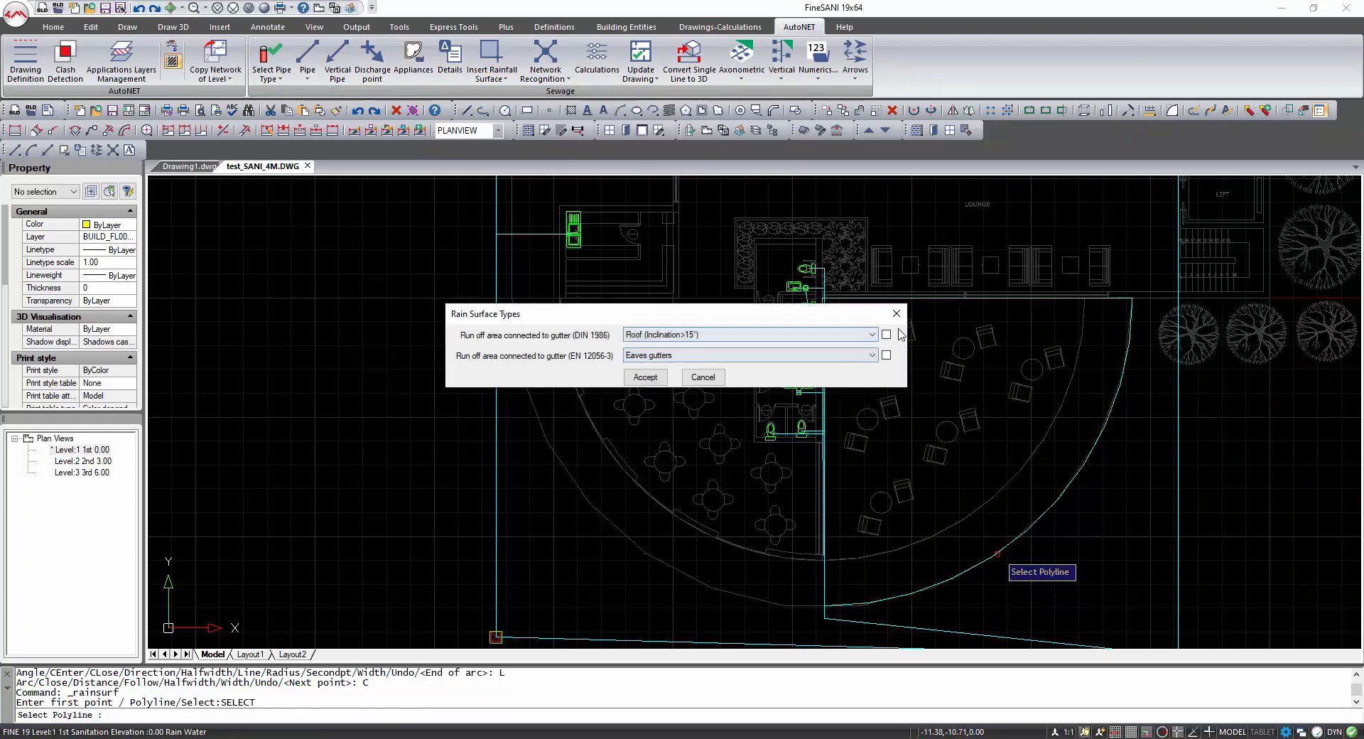
{"action": "left_click", "coordinate": [833, 336]}
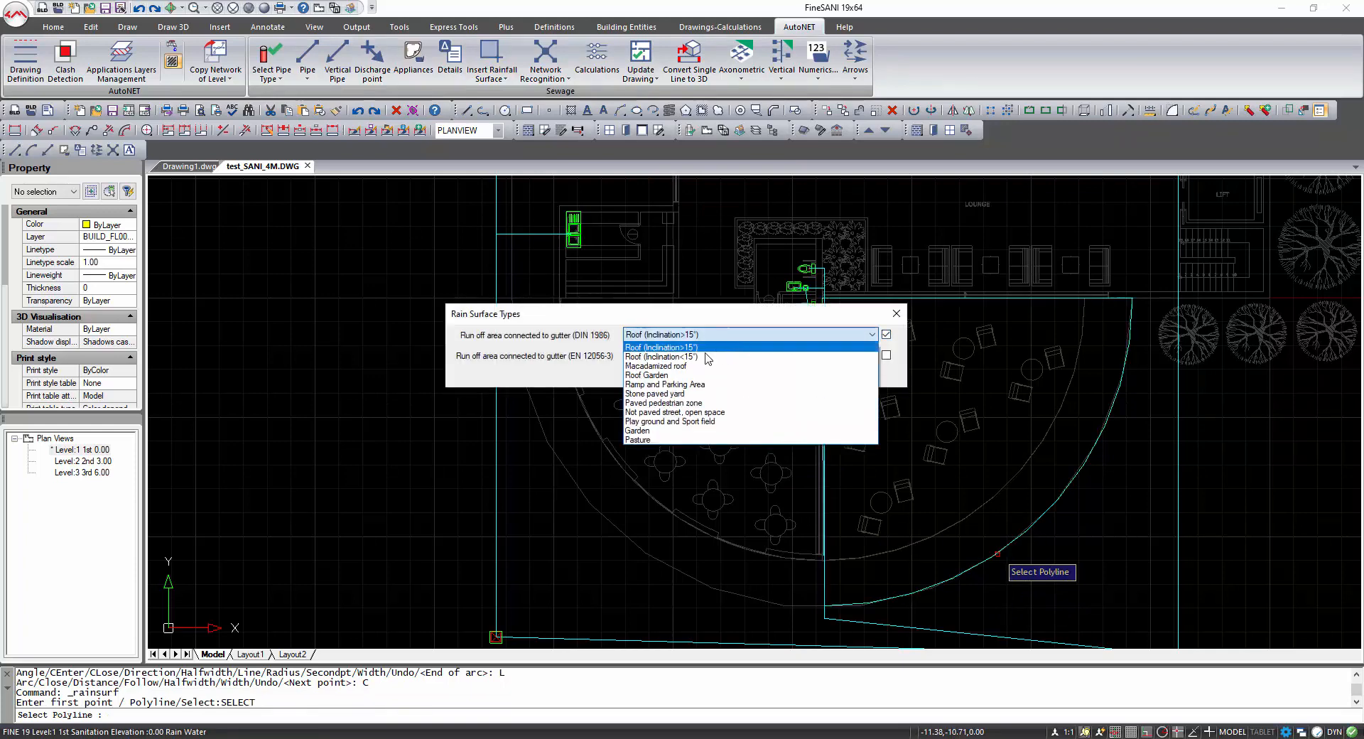
{"action": "left_click", "coordinate": [708, 355]}
{"action": "left_click", "coordinate": [650, 380]}
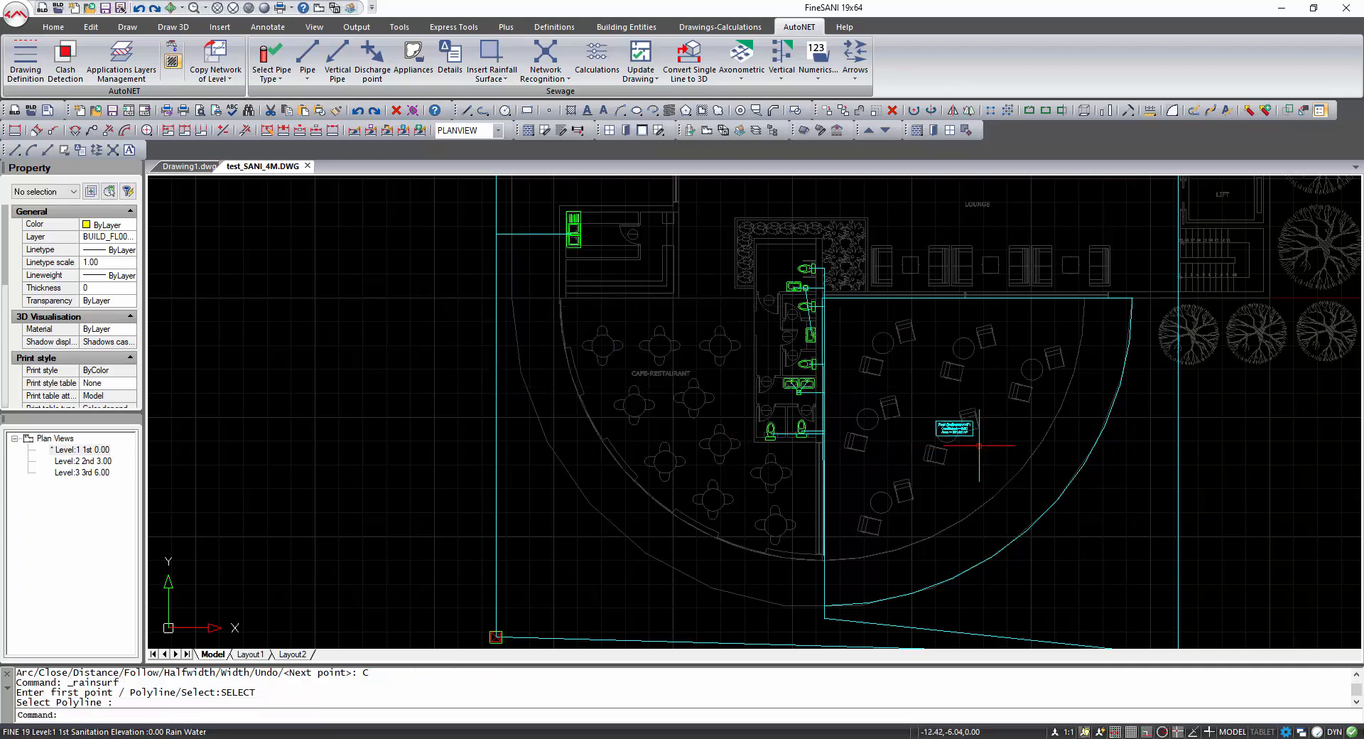
Inspect the new terrace rainfall surface label, then switch to the Level 2 plan view.
{"action": "scroll", "coordinate": [961, 433], "scroll_direction": "up", "scroll_amount": 5}
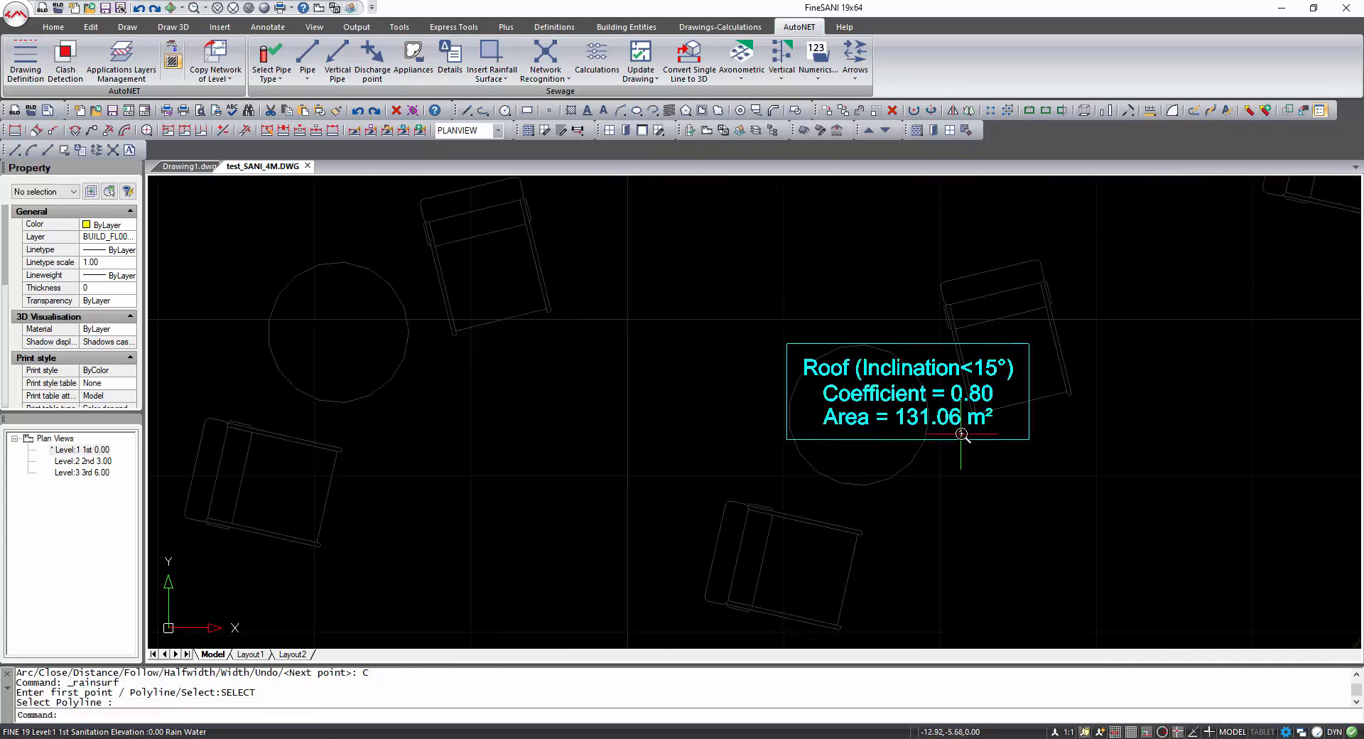
{"action": "scroll", "coordinate": [962, 434], "scroll_direction": "down", "scroll_amount": 6}
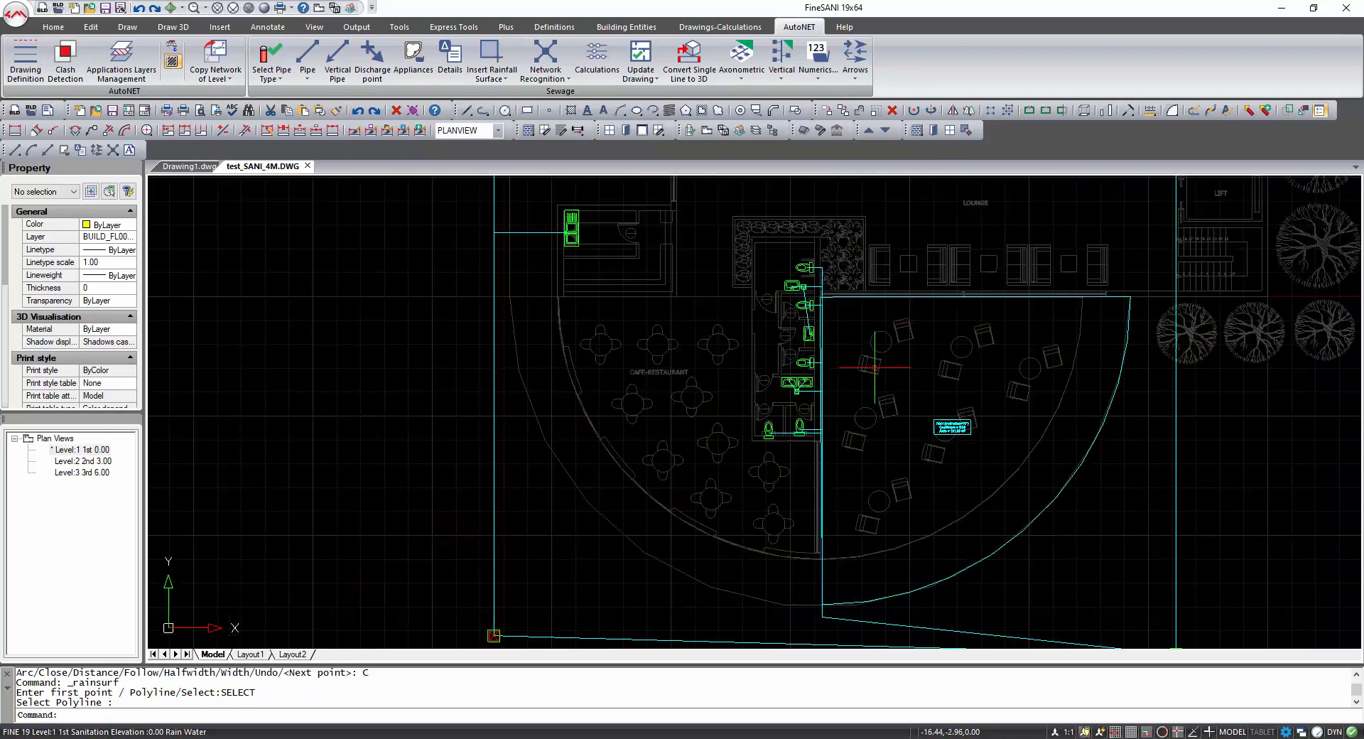
{"action": "scroll", "coordinate": [907, 399], "scroll_direction": "down", "scroll_amount": 5}
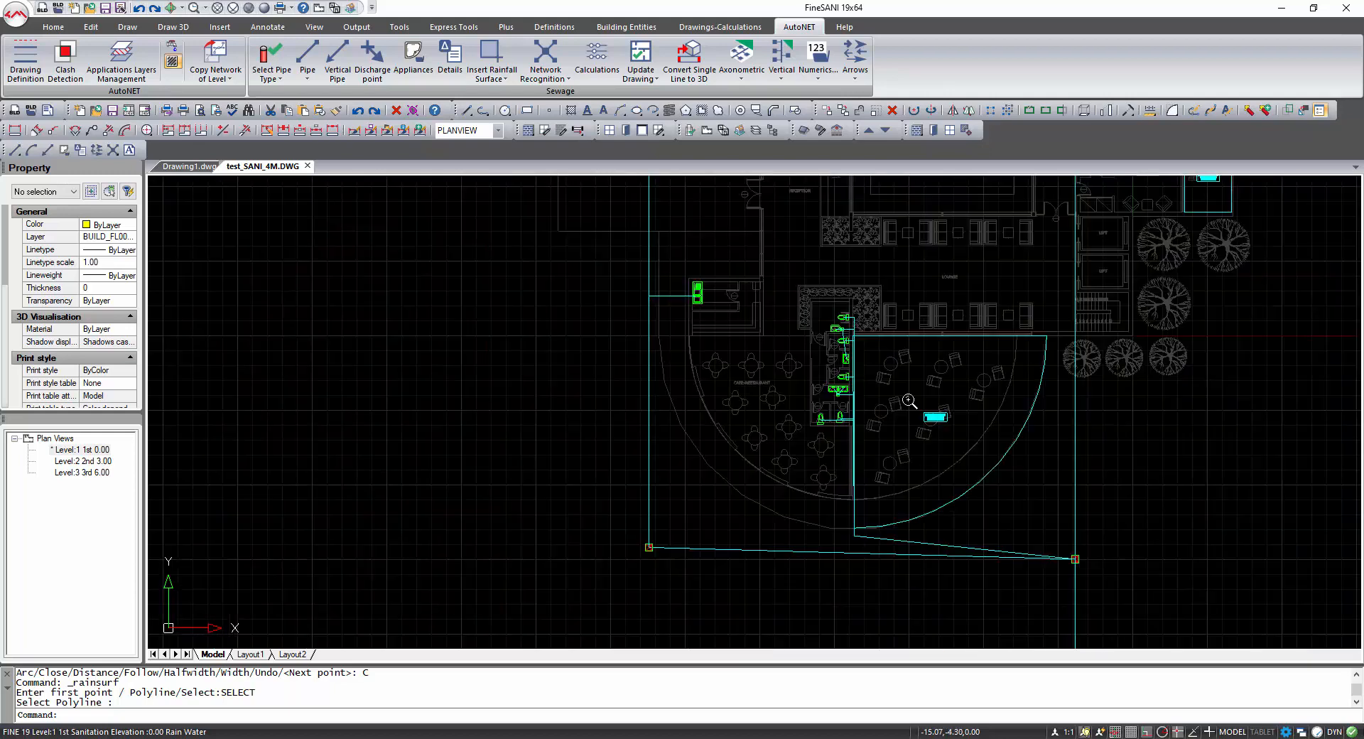
{"action": "middle_click_drag", "start_coordinate": [907, 399], "coordinate": [857, 437]}
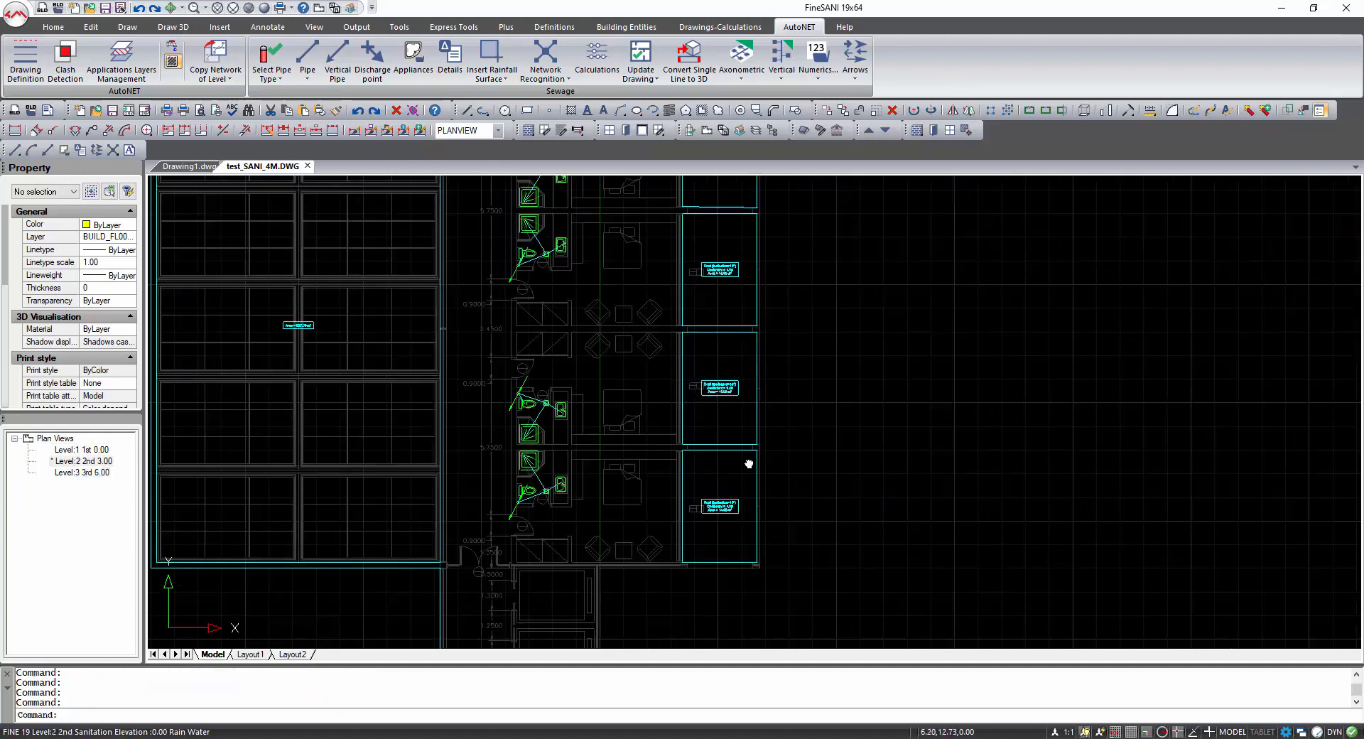
{"action": "mouse_move", "coordinate": [749, 463]}
{"action": "middle_mouse_down"}
{"action": "mouse_move", "coordinate": [677, 591]}
{"action": "mouse_move", "coordinate": [651, 481]}
{"action": "middle_mouse_up"}
{"action": "scroll", "coordinate": [650, 481], "scroll_direction": "up", "scroll_amount": 5}
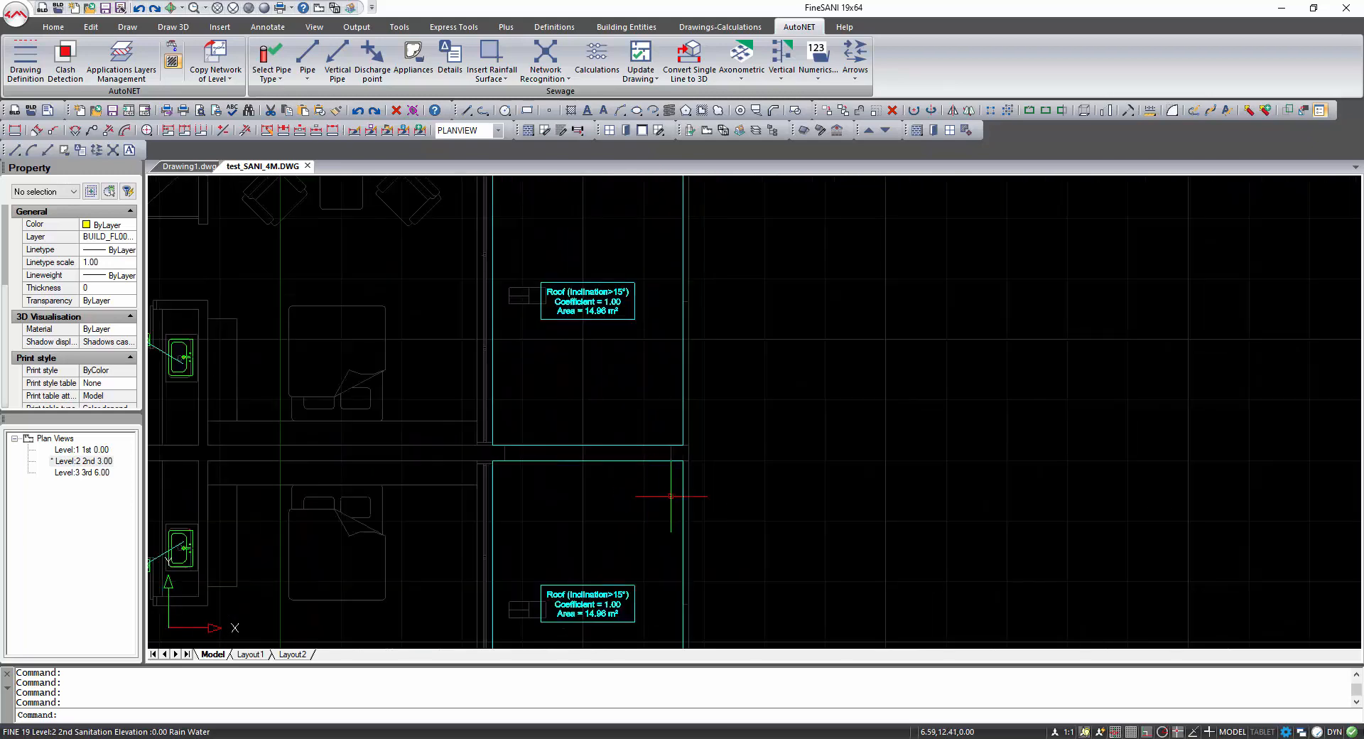
Place two gutter appliances inside the adjoining guest-room rainfall surfaces at the shared wall corner.
{"action": "left_click", "coordinate": [414, 60]}
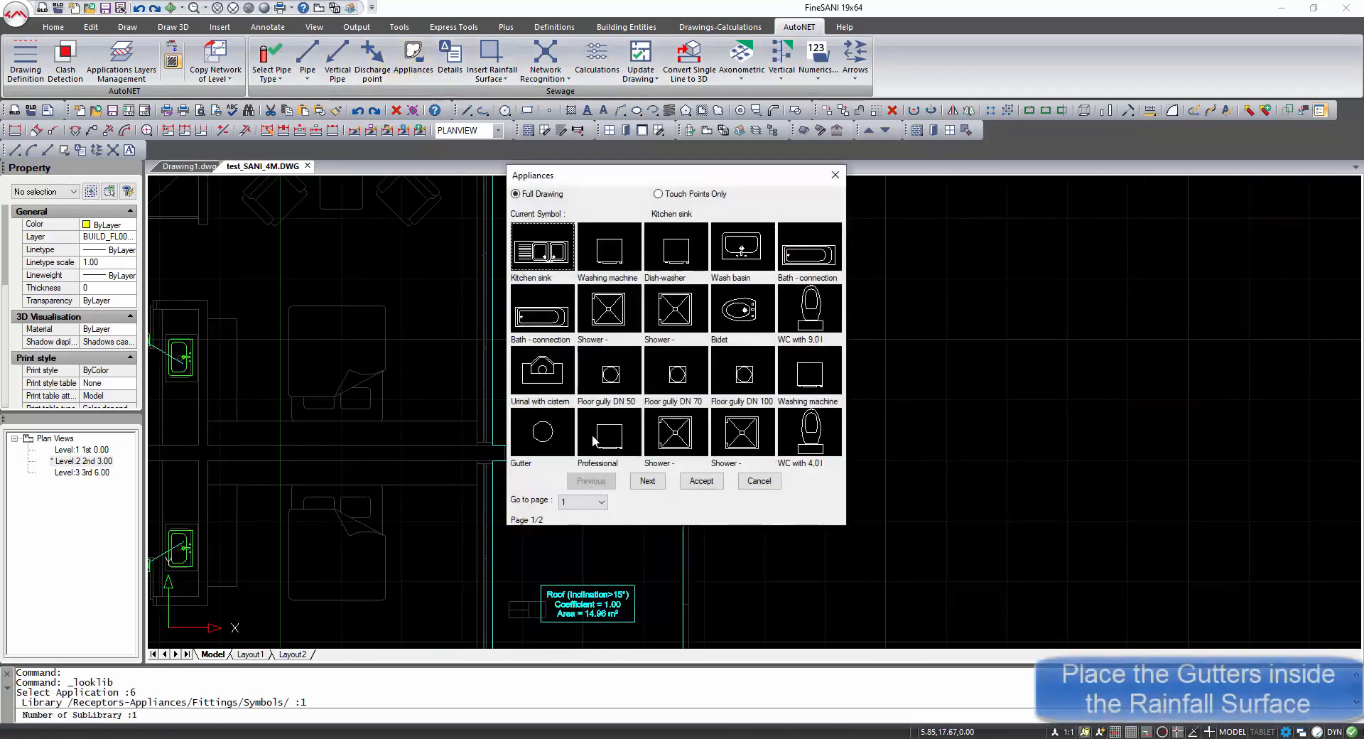
{"action": "left_click", "coordinate": [701, 482]}
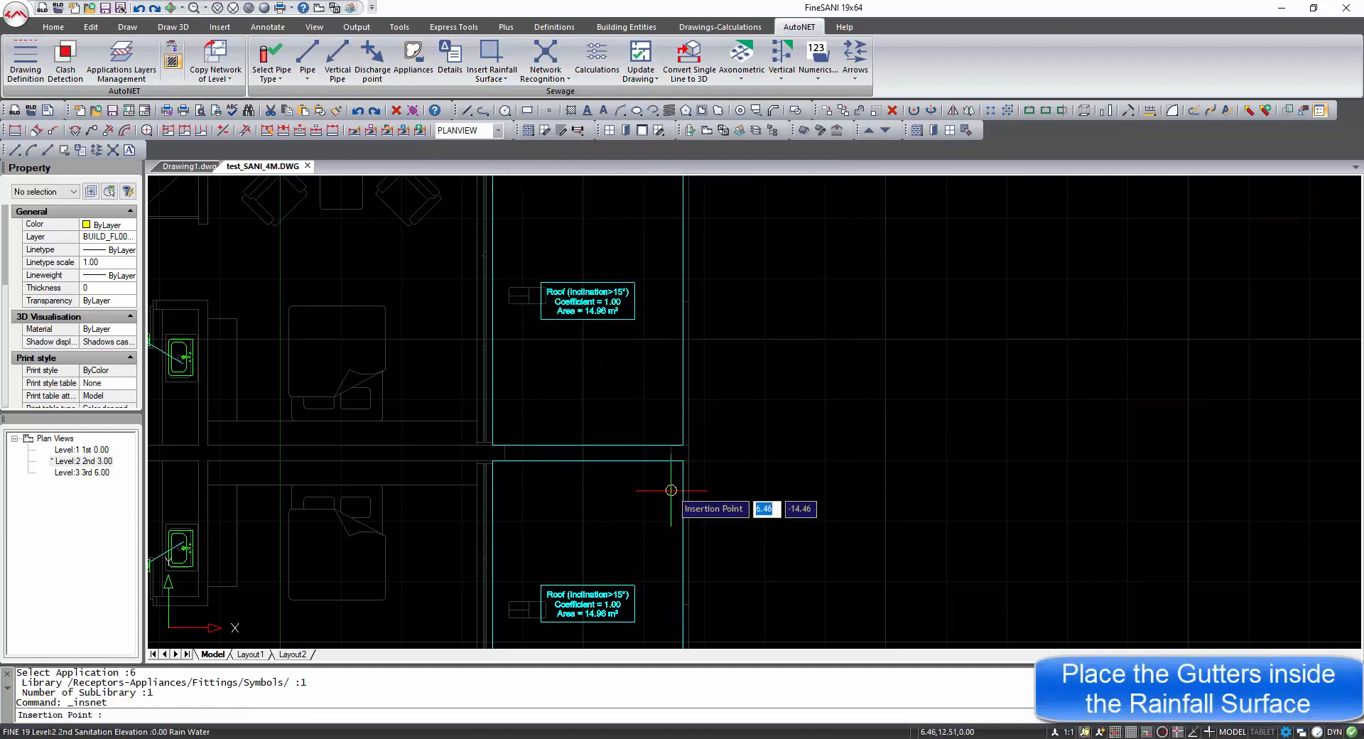
{"action": "left_click", "coordinate": [670, 473]}
{"action": "key", "text": "Return"}
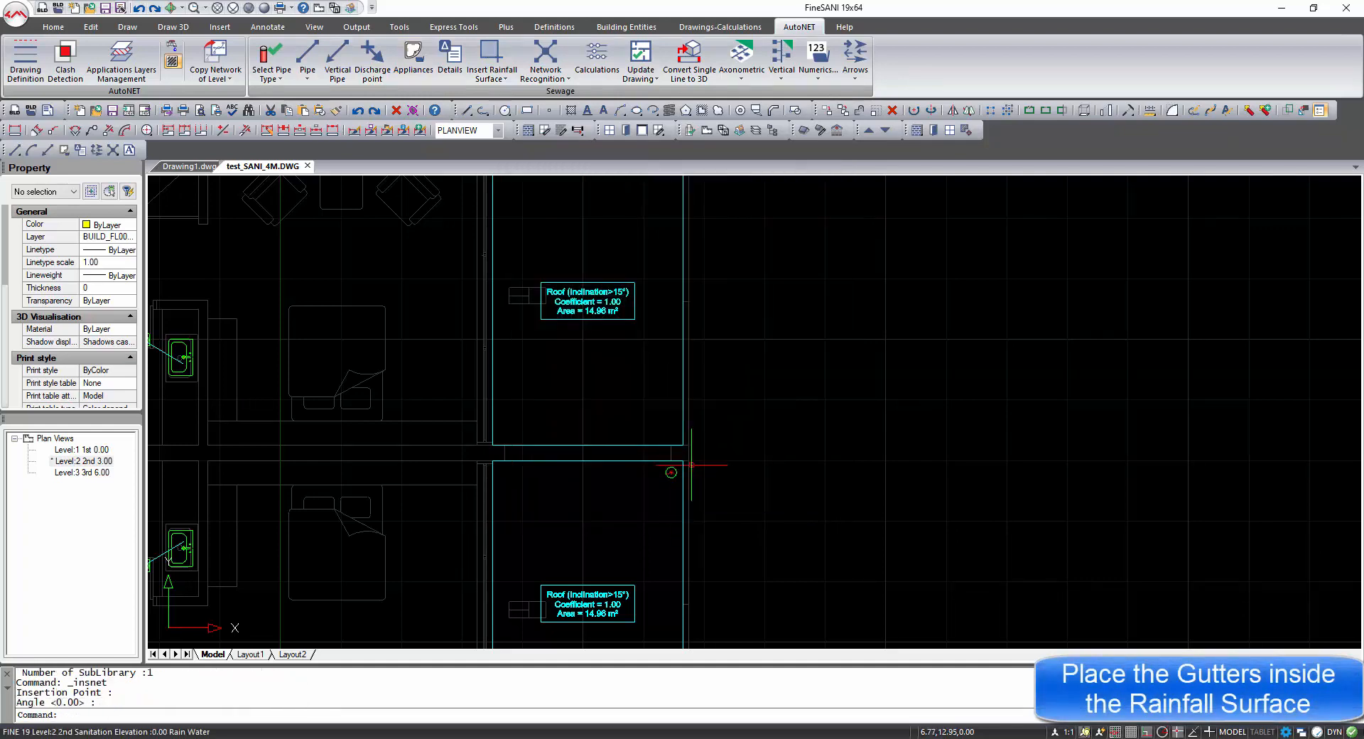
{"action": "key", "text": "Return"}
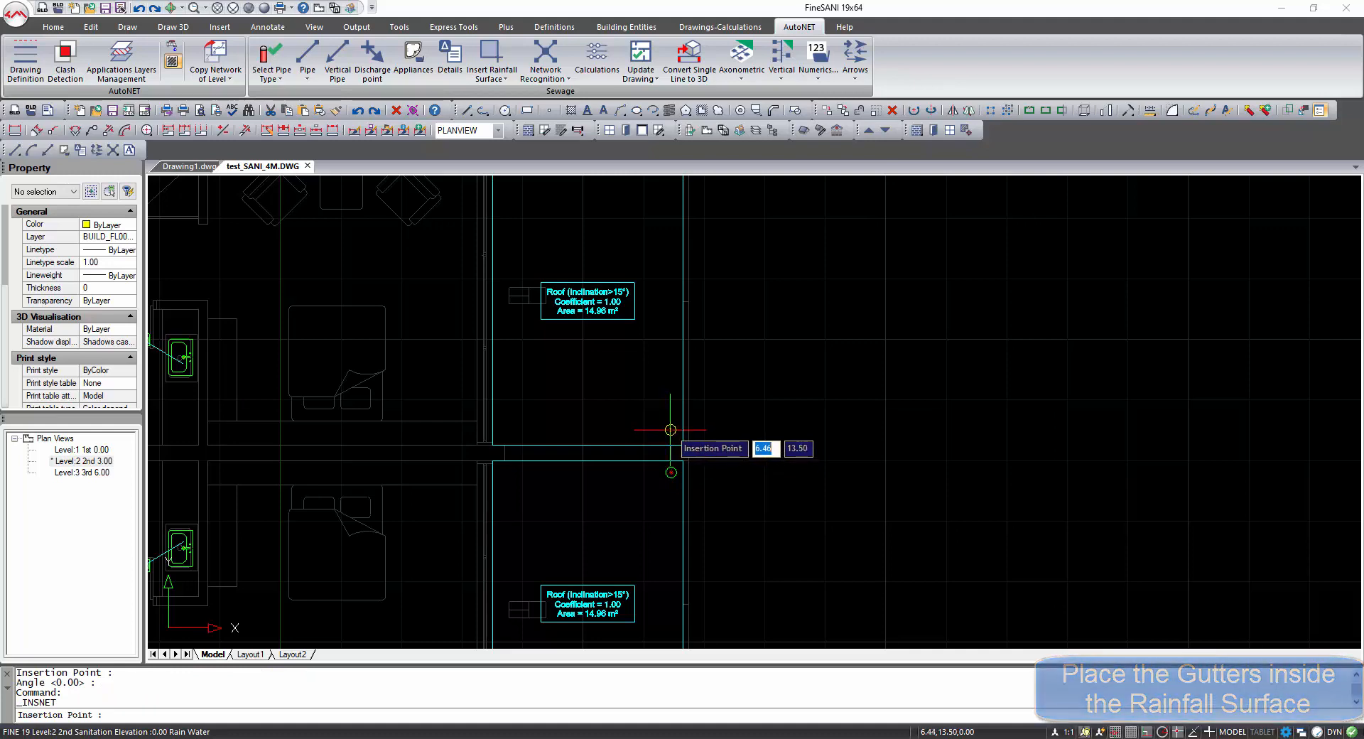
{"action": "left_click", "coordinate": [672, 430]}
{"action": "key", "text": "Return"}
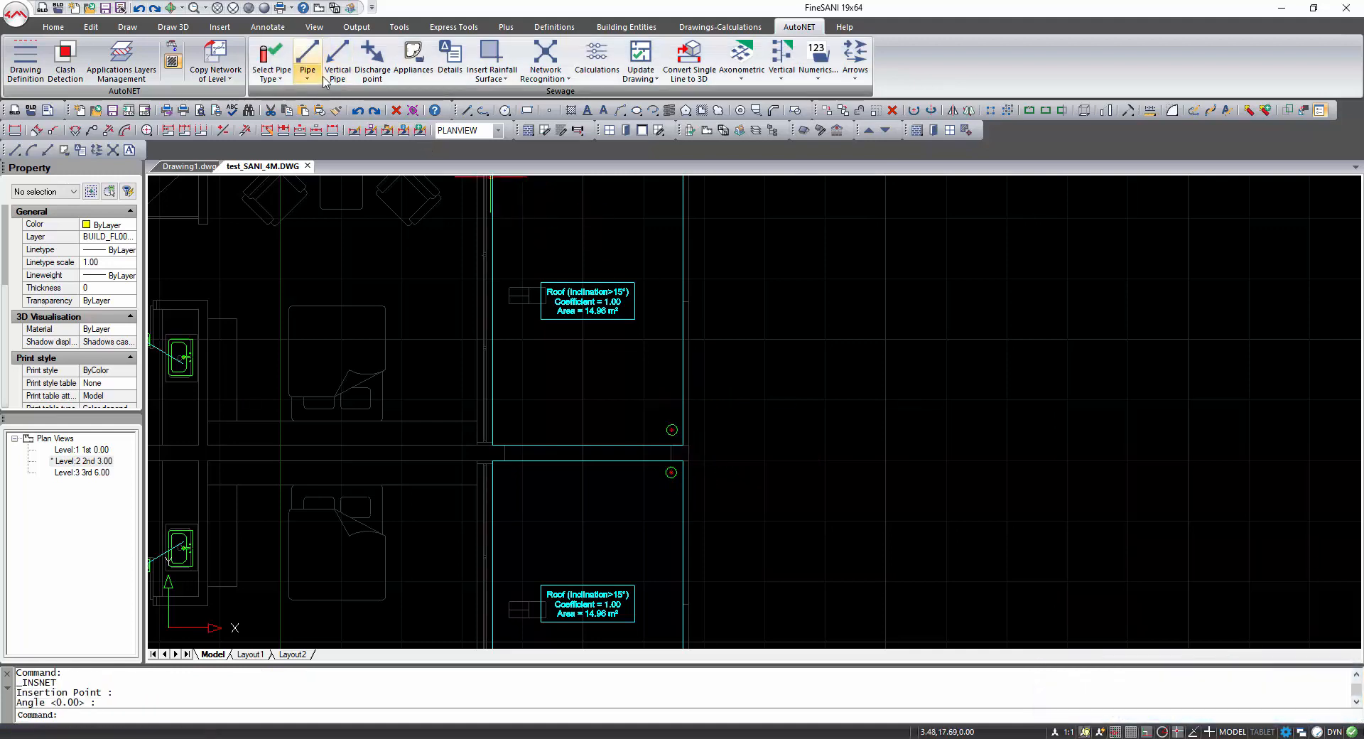
Insert a vertical pipe beside the two gutters at the shared wall corner, from height 0 to 6.
{"action": "left_click", "coordinate": [338, 56]}
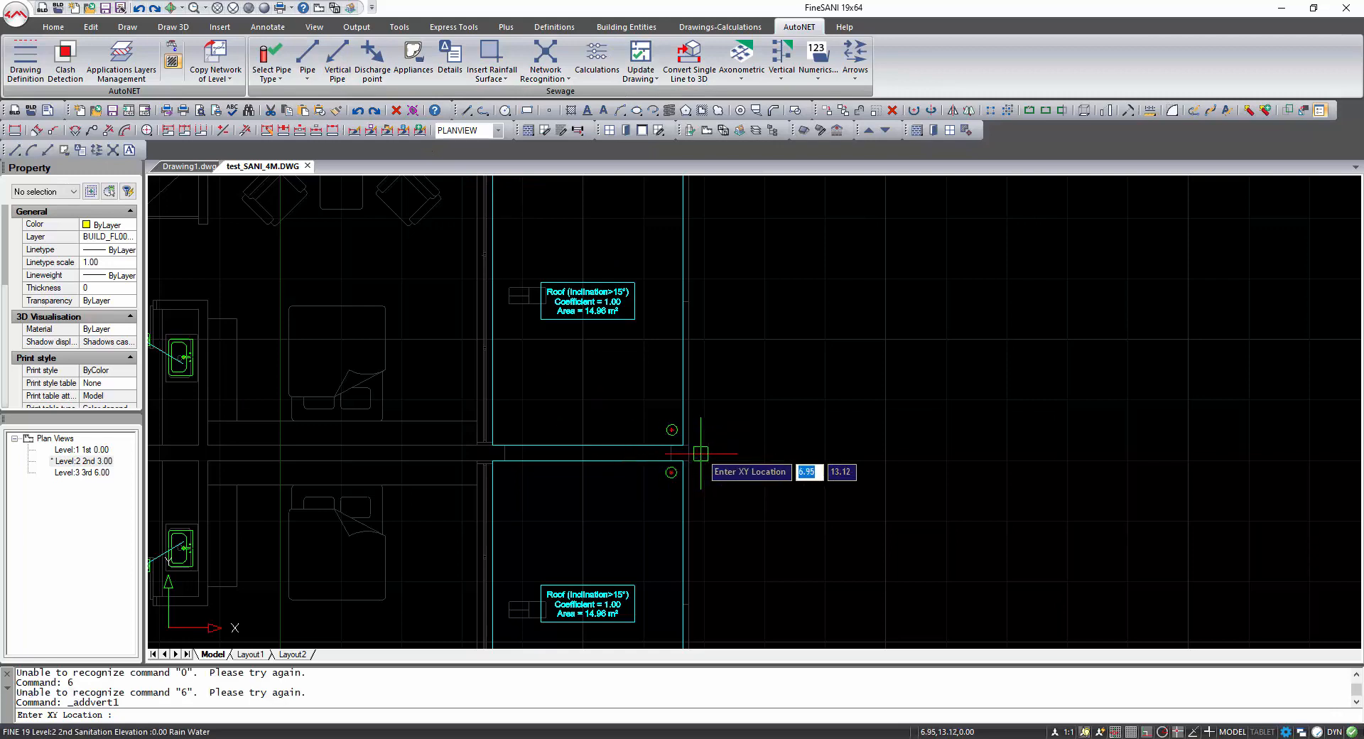
{"action": "left_click", "coordinate": [700, 454]}
{"action": "type", "text": "0"}
{"action": "key", "text": "Return"}
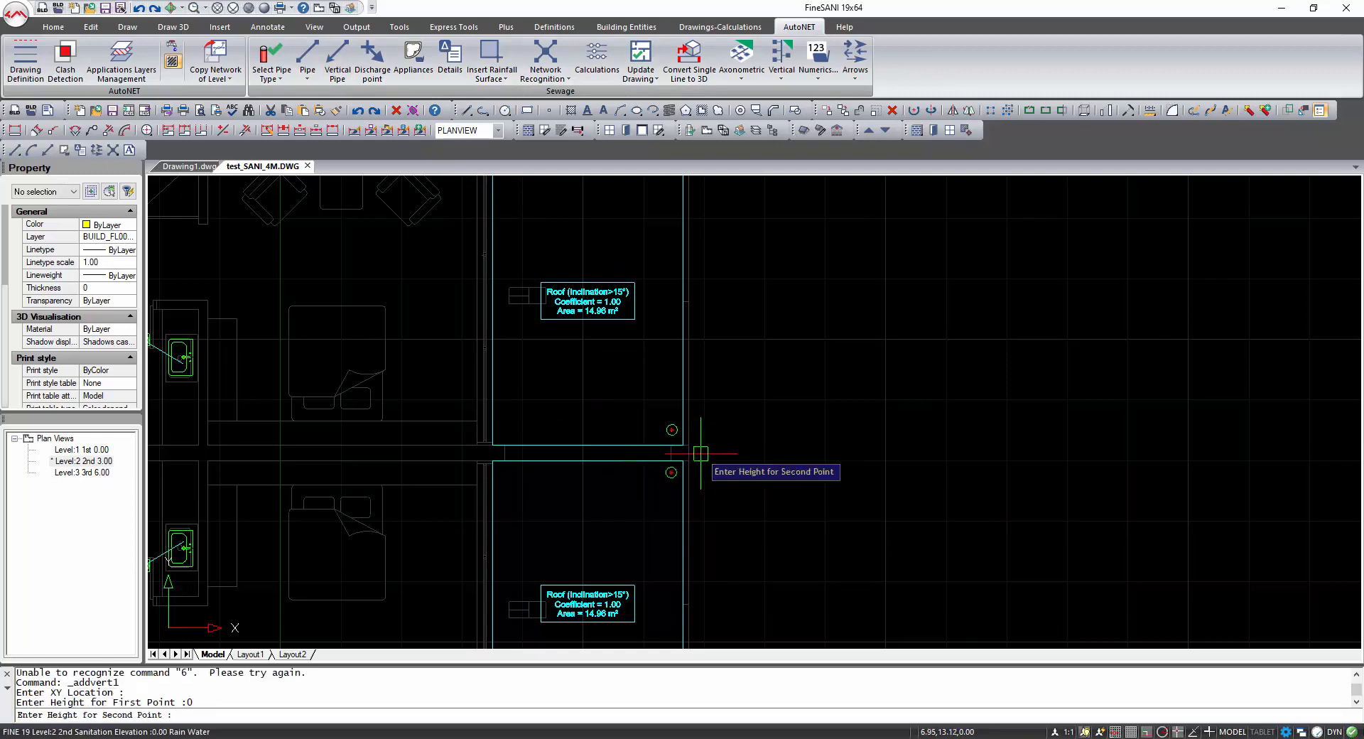
{"action": "key", "text": "Return"}
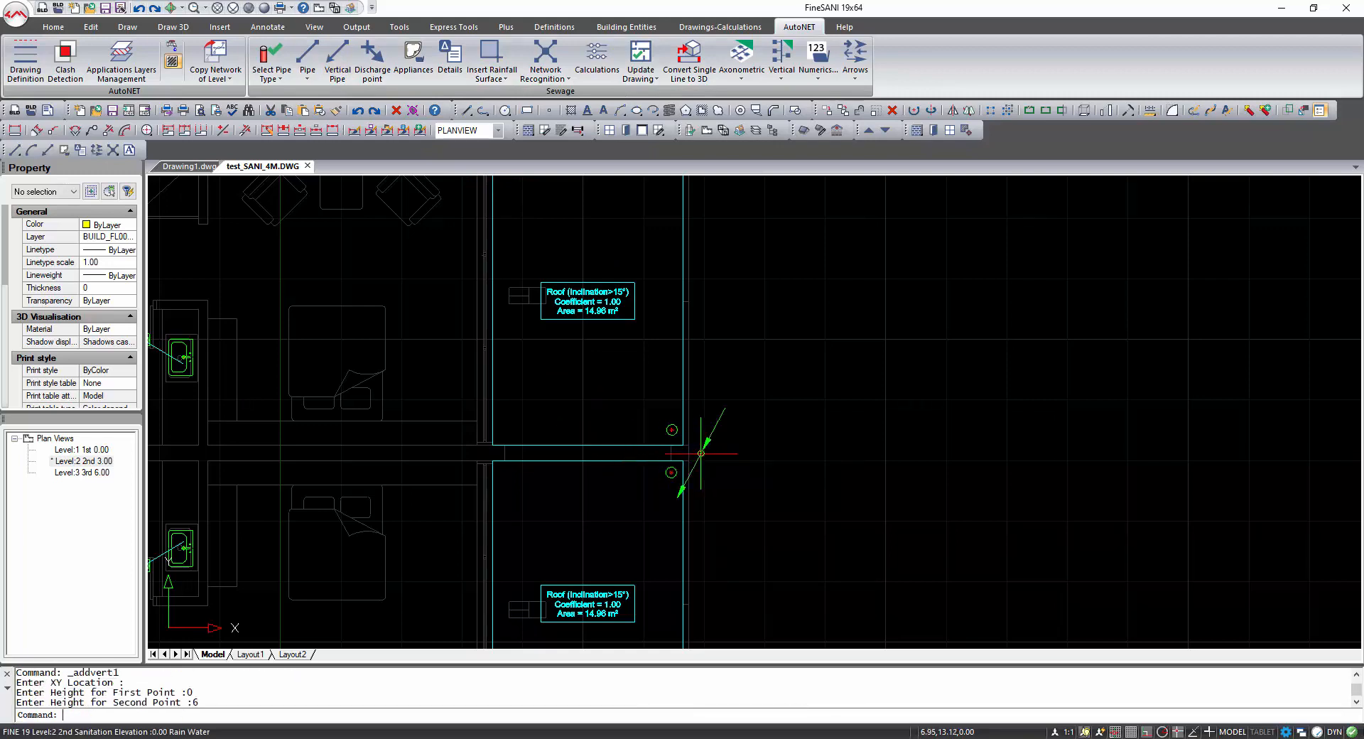
Draw a pipe from the lower gutter, snapped to its node, perpendicular to the vertical pipe.
{"action": "scroll", "coordinate": [700, 454], "scroll_direction": "up", "scroll_amount": 3}
{"action": "scroll", "coordinate": [704, 453], "scroll_direction": "down", "scroll_amount": 2}
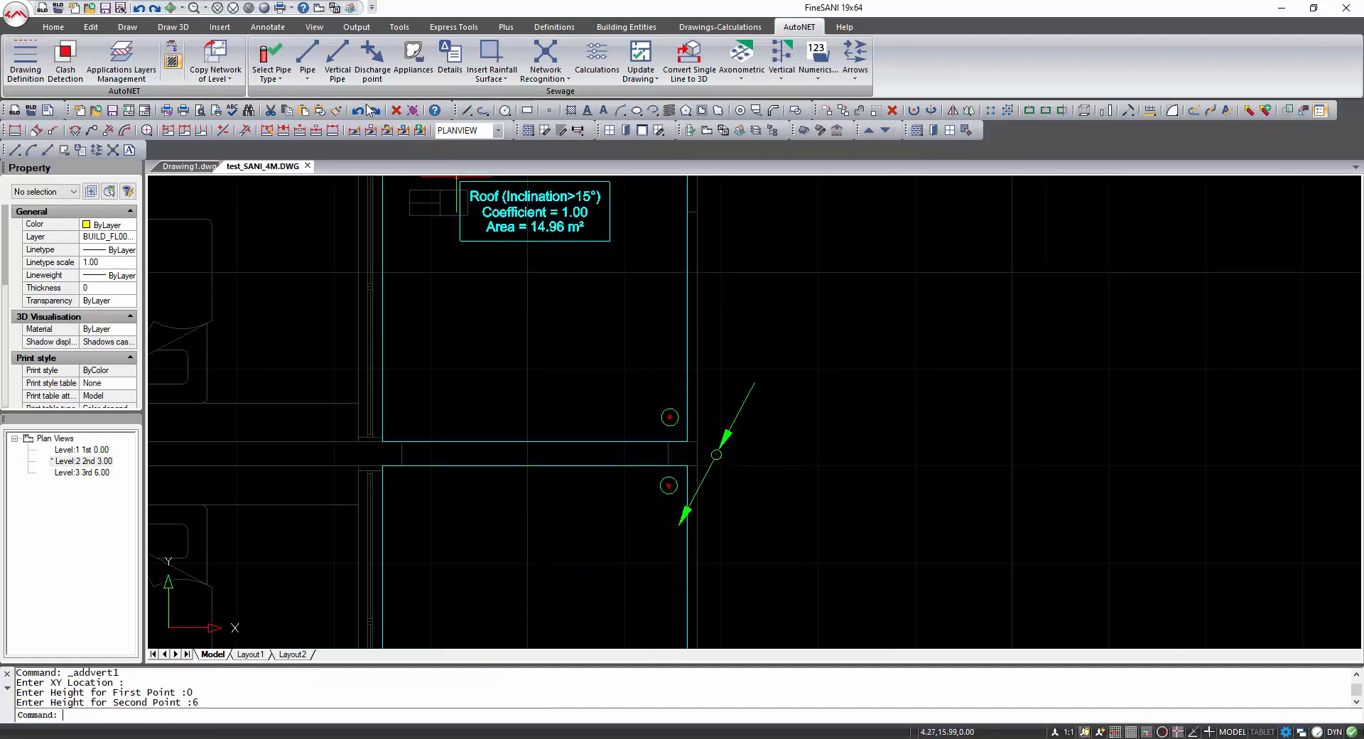
{"action": "left_click", "coordinate": [308, 57]}
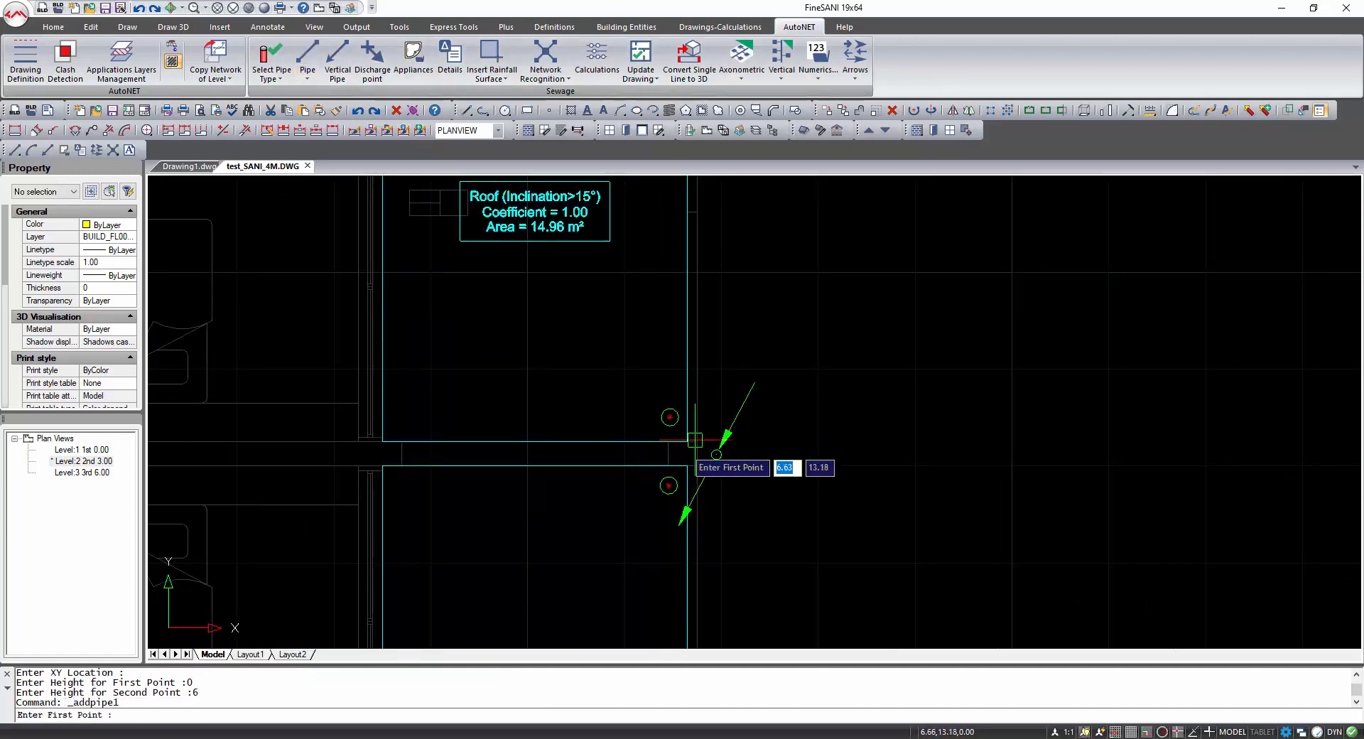
{"action": "right_click", "coordinate": [669, 488], "text": "shift"}
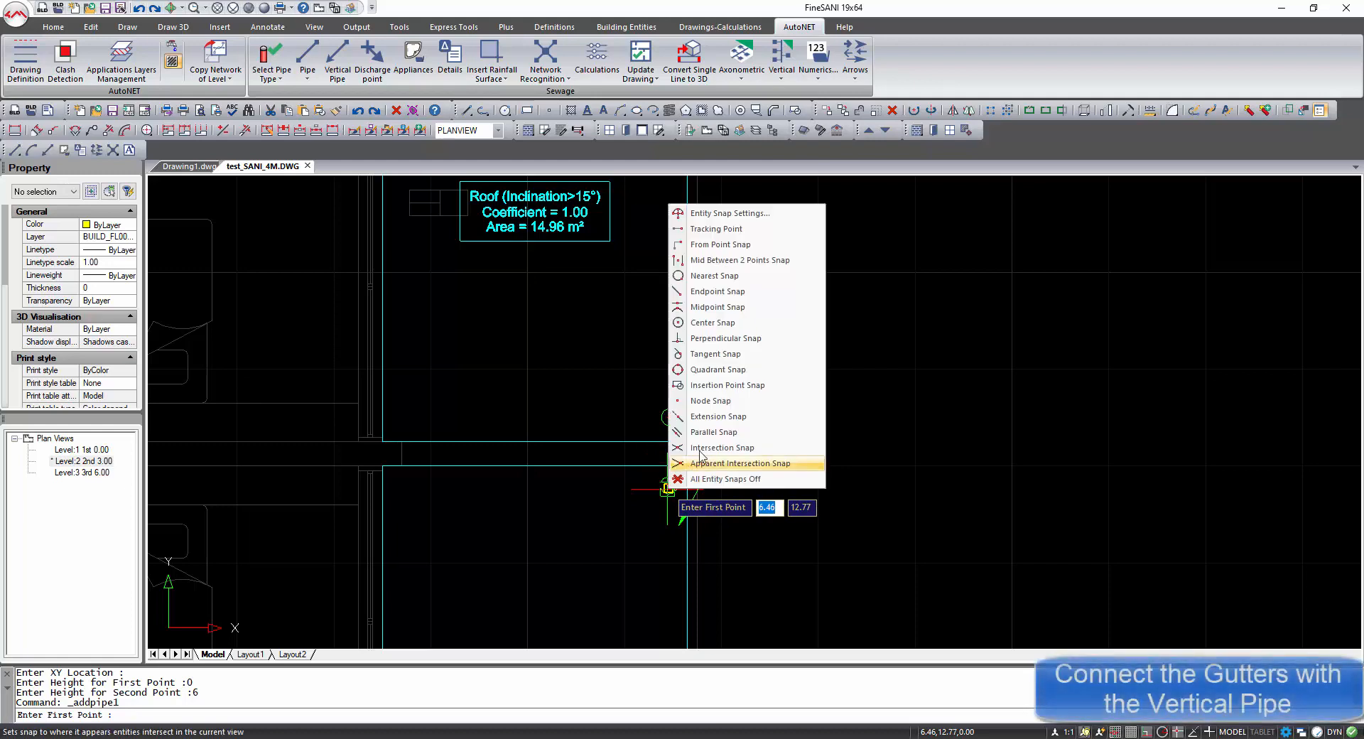
{"action": "left_click", "coordinate": [711, 417]}
{"action": "left_click", "coordinate": [678, 481]}
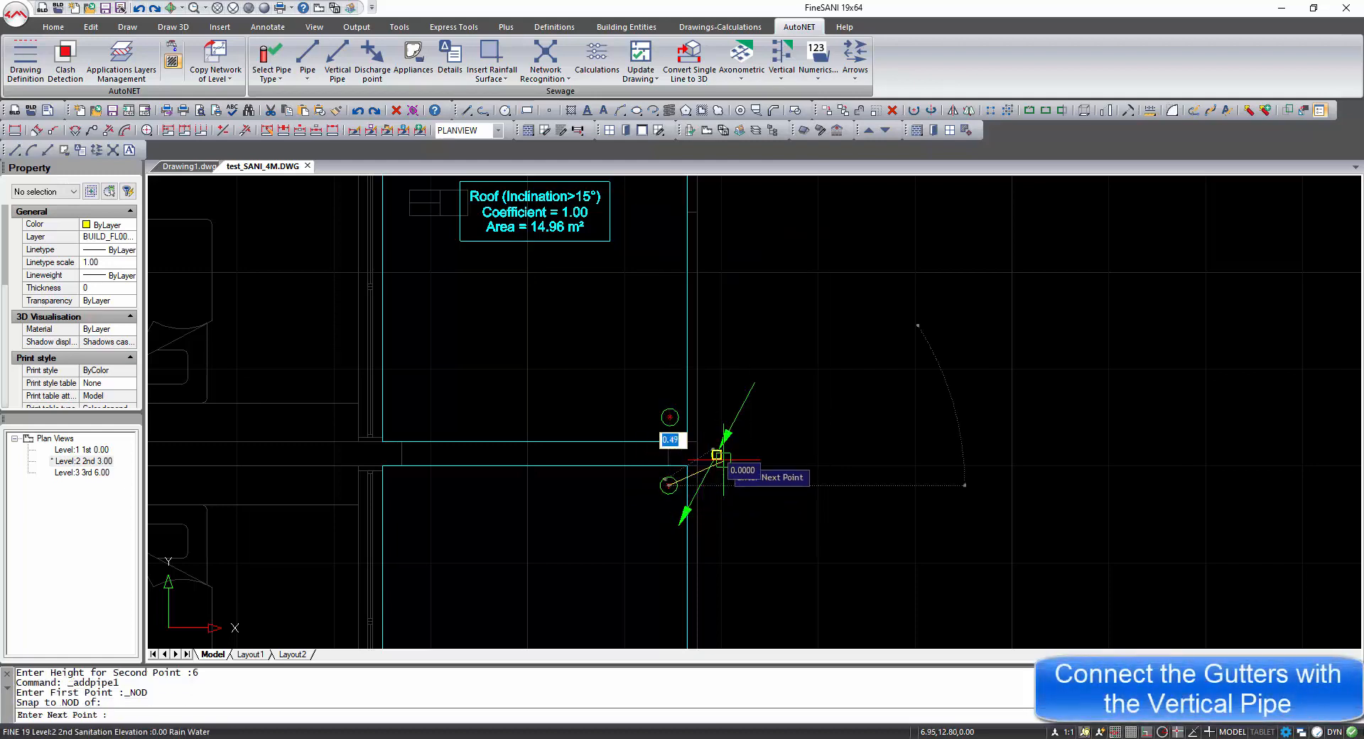
{"action": "right_click", "coordinate": [716, 456], "text": "shift"}
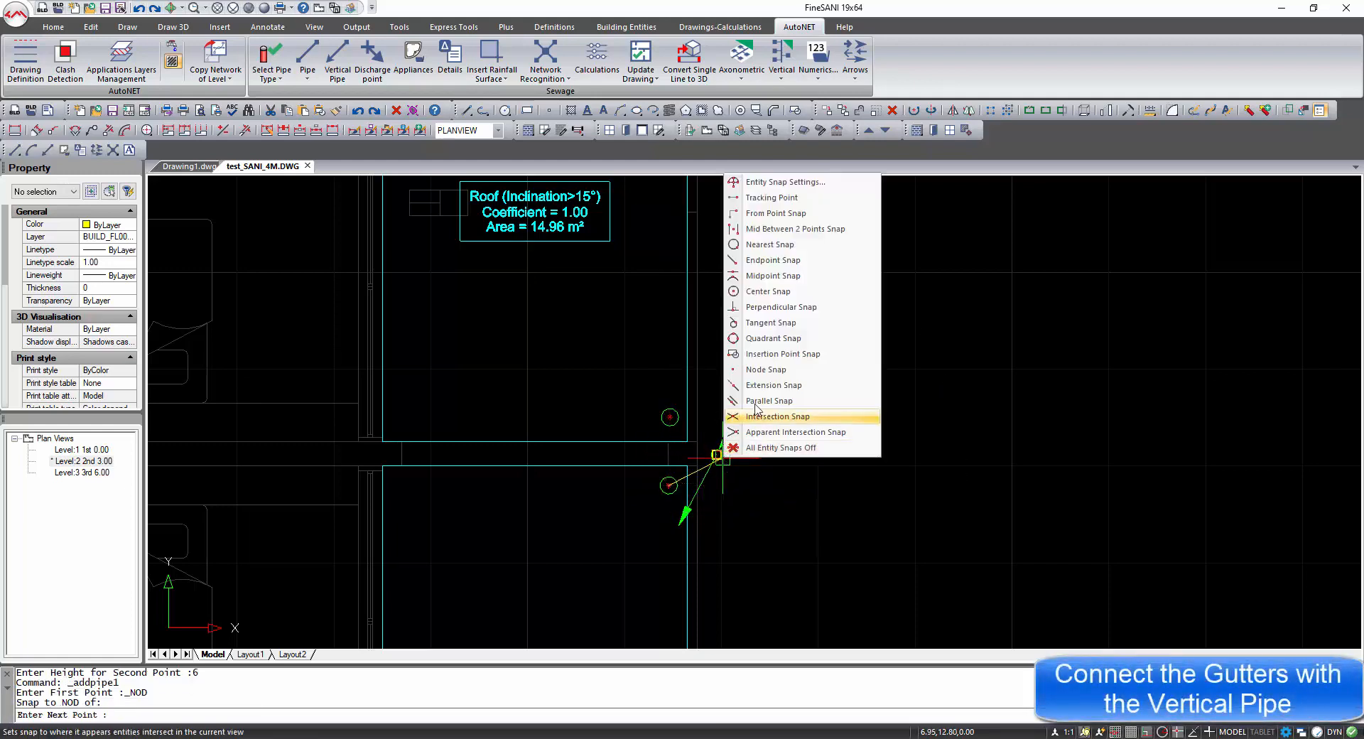
{"action": "left_click", "coordinate": [778, 307]}
{"action": "left_click", "coordinate": [718, 452]}
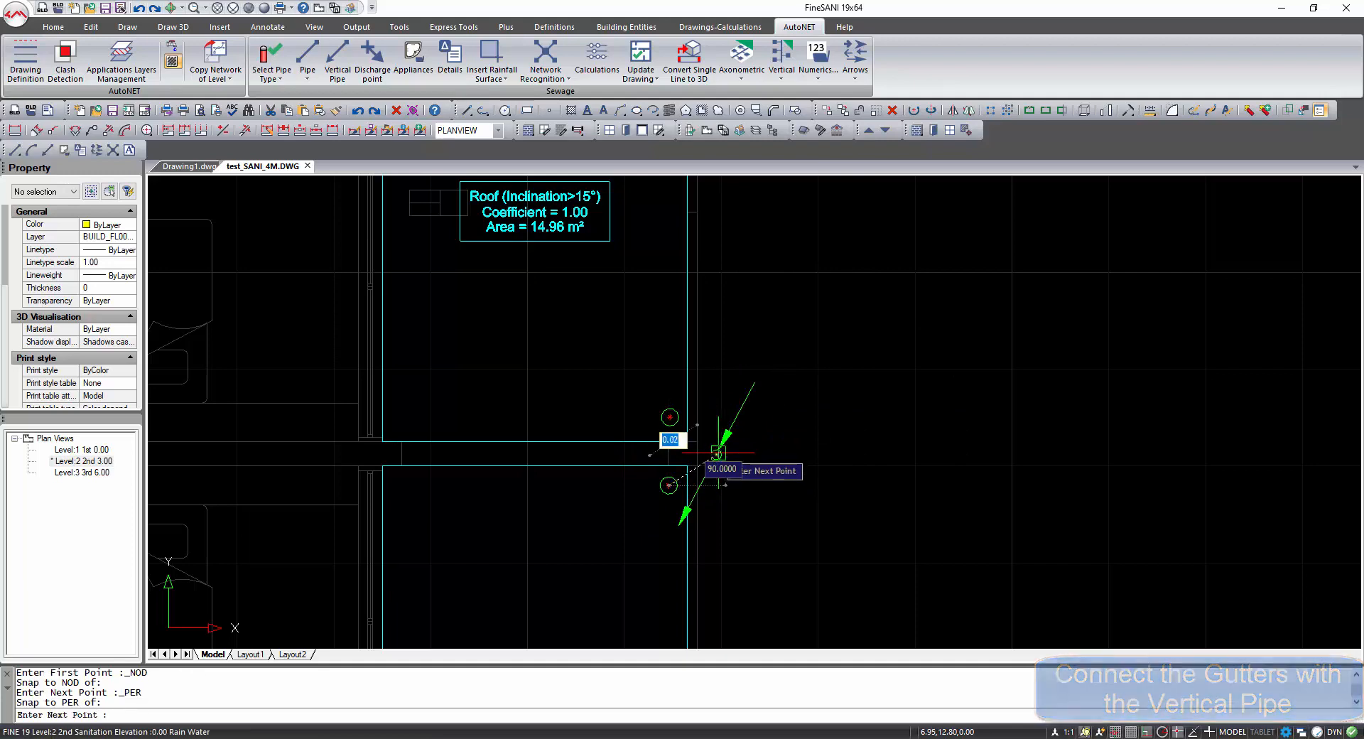
{"action": "key", "text": "Return"}
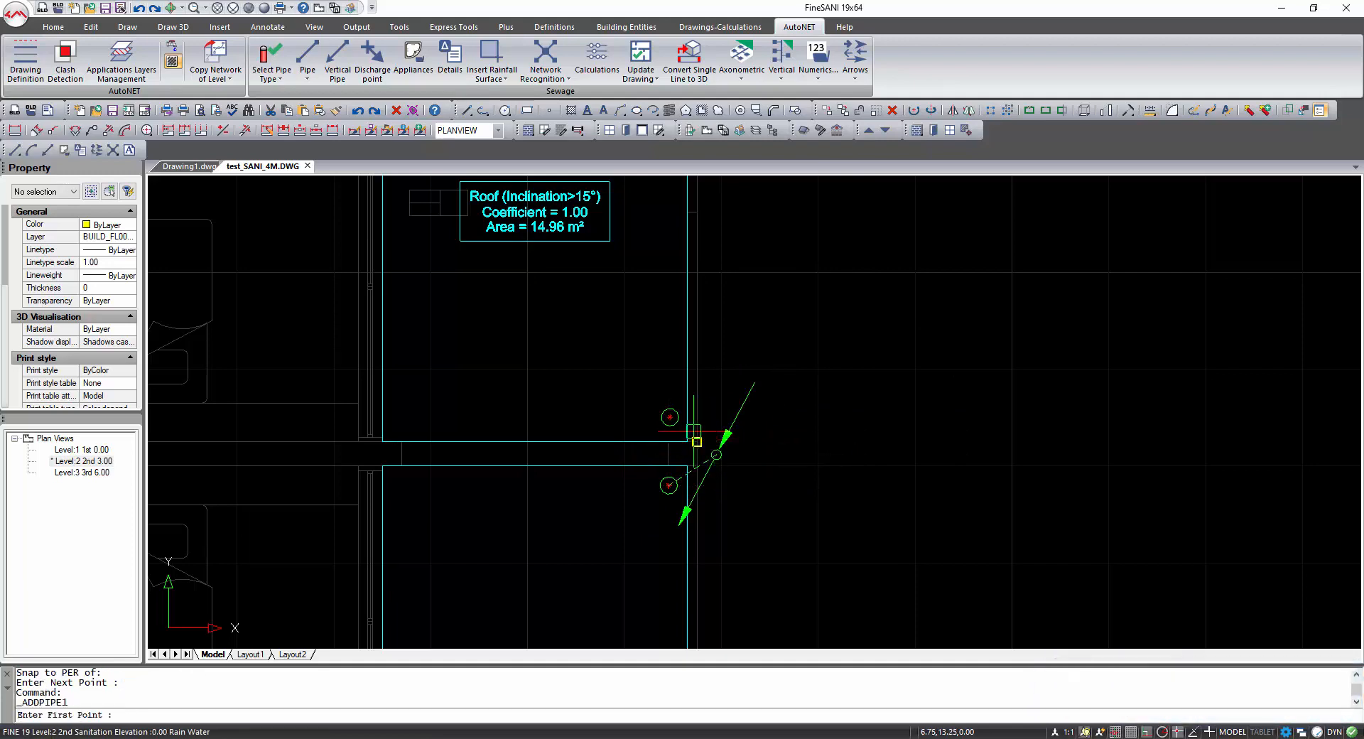
Draw a pipe from the upper gutter, snapped to its node, perpendicular to the vertical pipe.
{"action": "key", "text": "Return"}
{"action": "right_click", "coordinate": [683, 421], "text": "shift"}
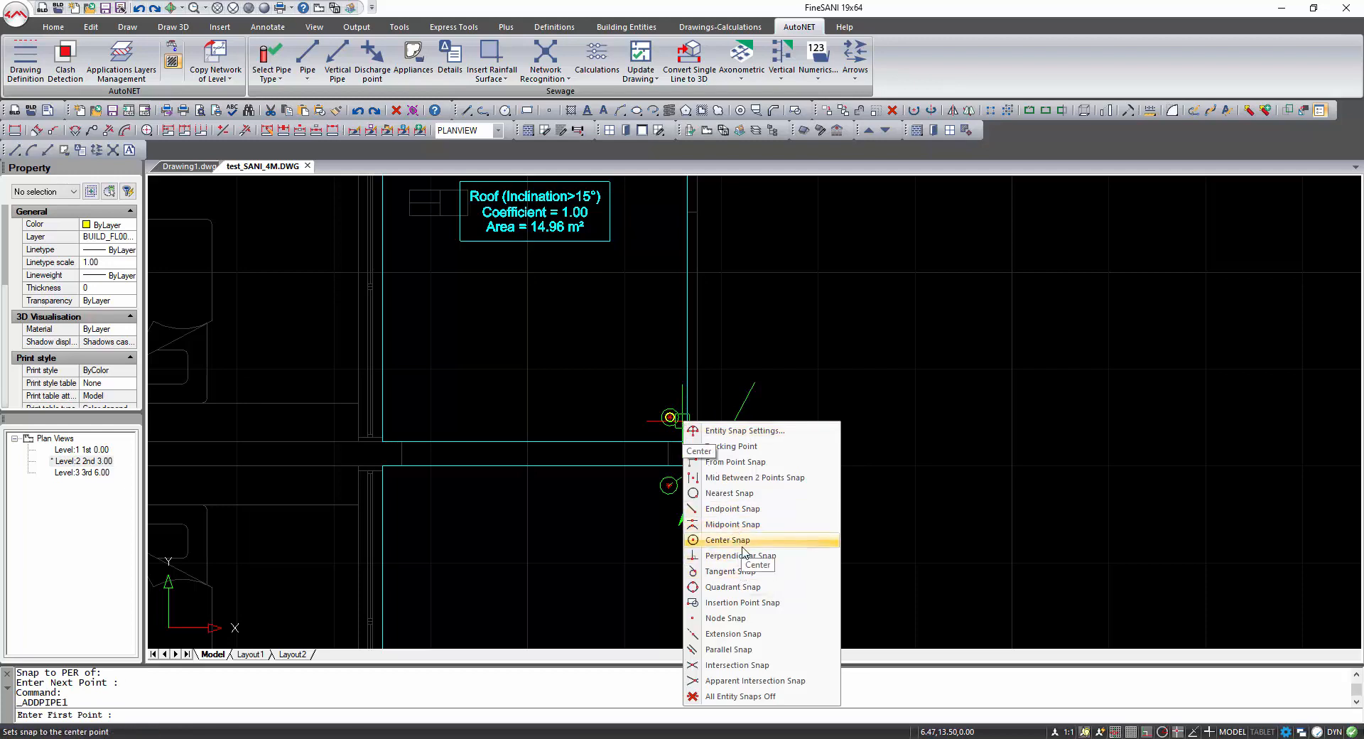
{"action": "left_click", "coordinate": [732, 618]}
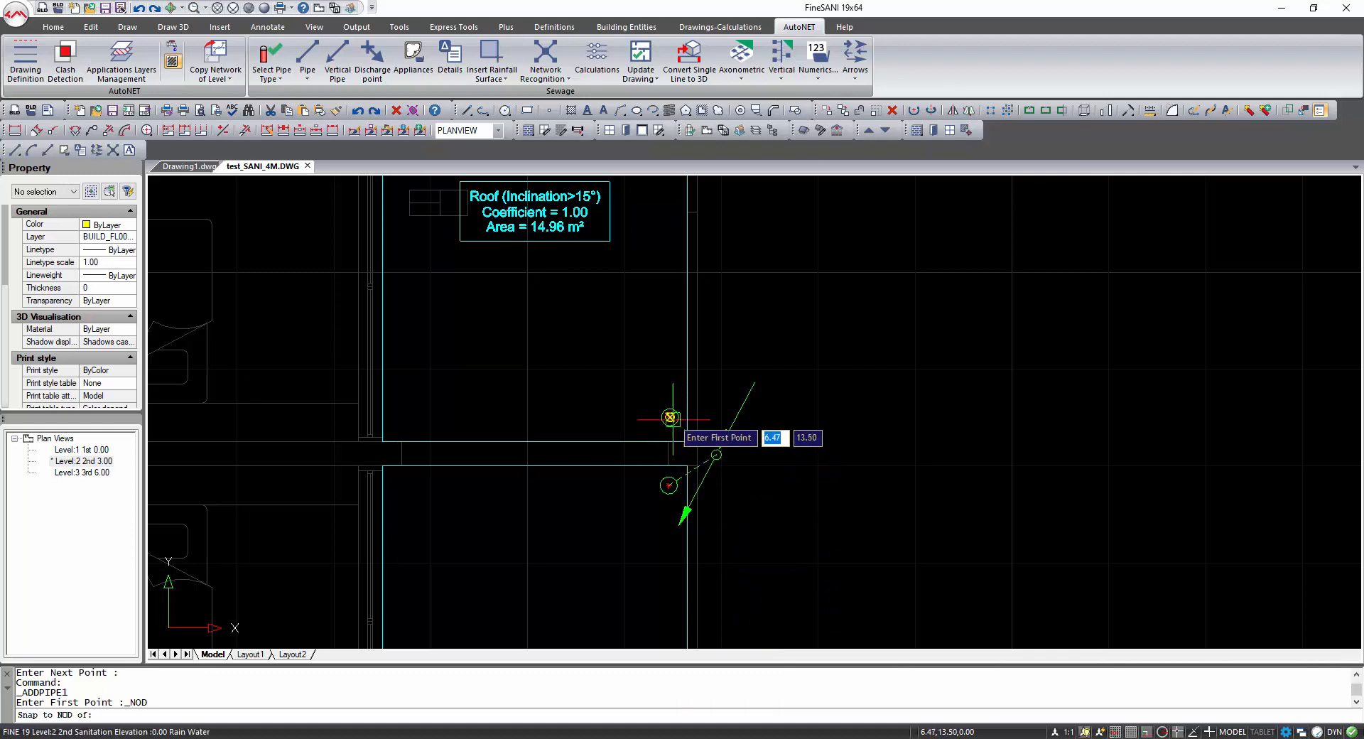
{"action": "left_click", "coordinate": [670, 417]}
{"action": "right_click", "coordinate": [692, 450], "text": "shift"}
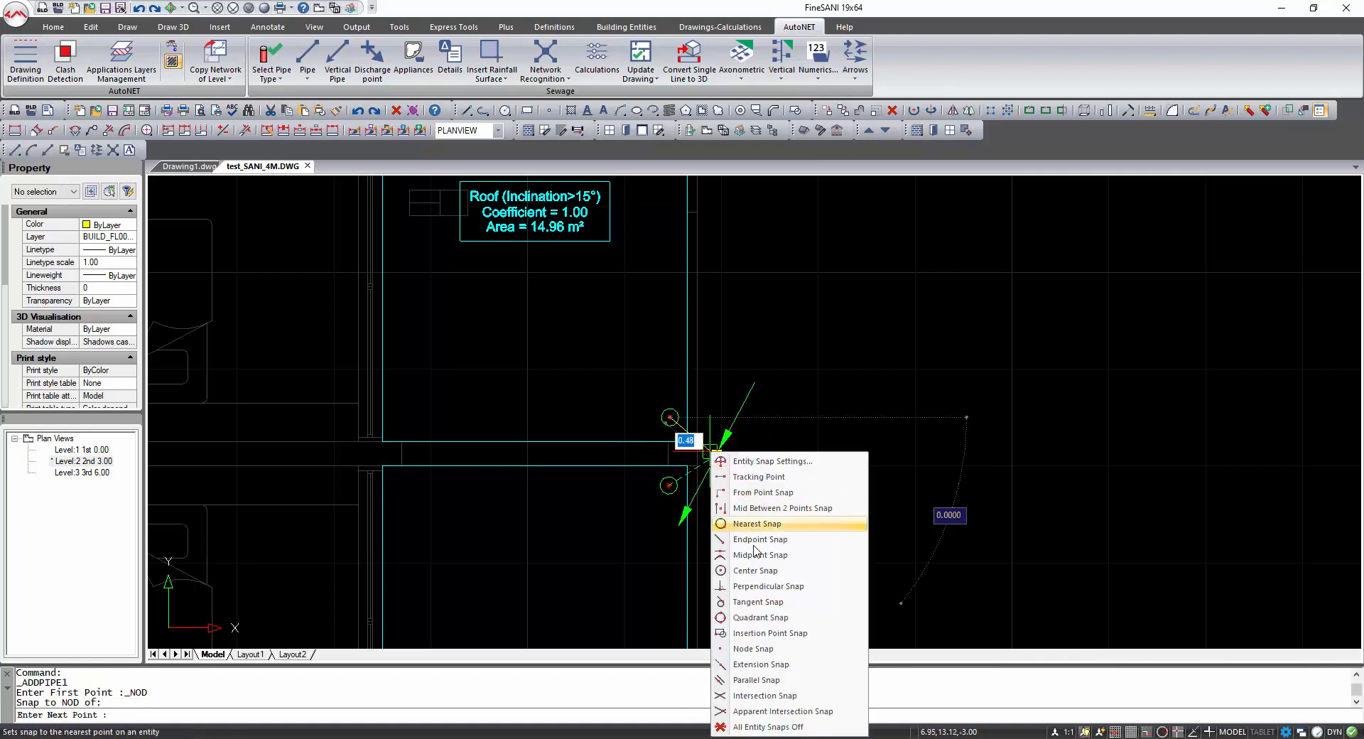
{"action": "left_click", "coordinate": [753, 589]}
{"action": "left_click", "coordinate": [743, 453]}
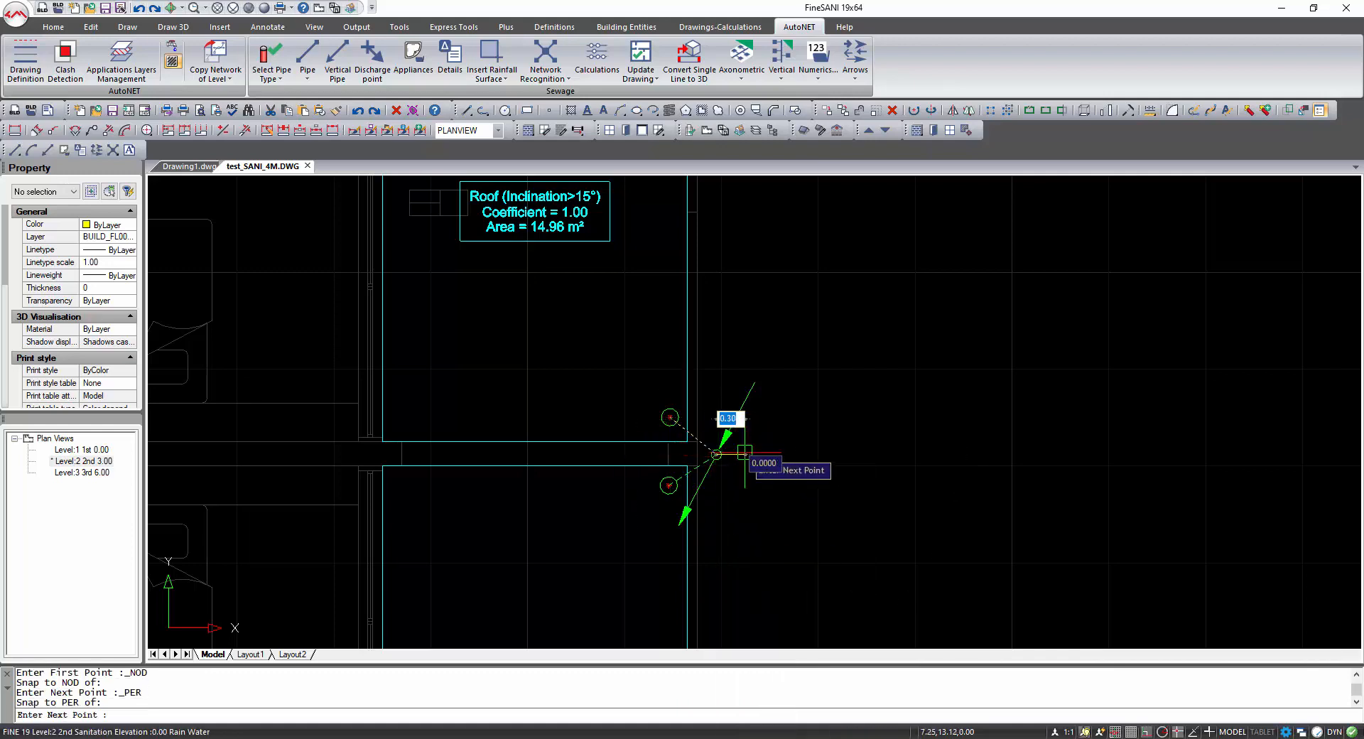
{"action": "key", "text": "Return"}
Orbit the view to check the gutter pipes and vertical stack in 3D, then return to the plan view.
{"action": "scroll", "coordinate": [745, 452], "scroll_direction": "down", "scroll_amount": 2}
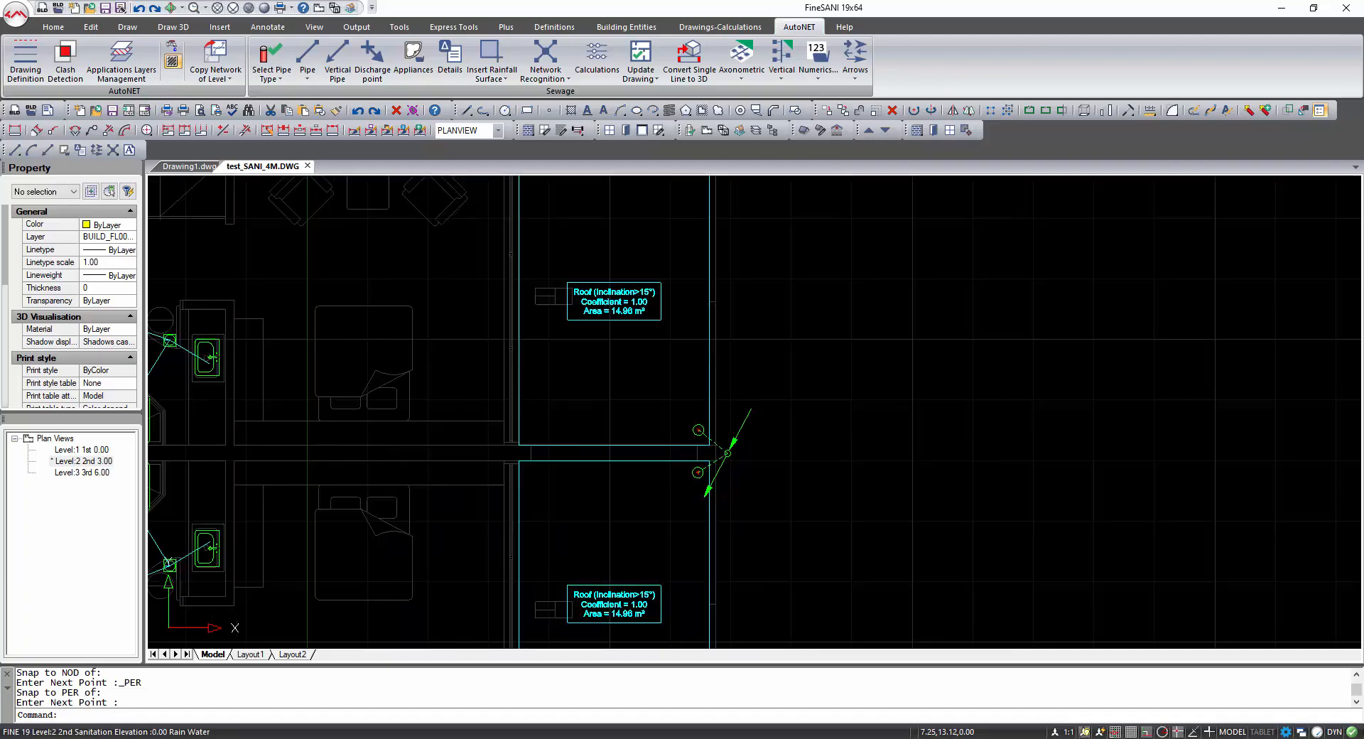
{"action": "mouse_move", "coordinate": [750, 457]}
{"action": "middle_mouse_down", "text": "shift"}
{"action": "mouse_move", "coordinate": [652, 344]}
{"action": "mouse_move", "coordinate": [701, 329]}
{"action": "mouse_move", "coordinate": [735, 344]}
{"action": "middle_mouse_up", "text": "shift"}
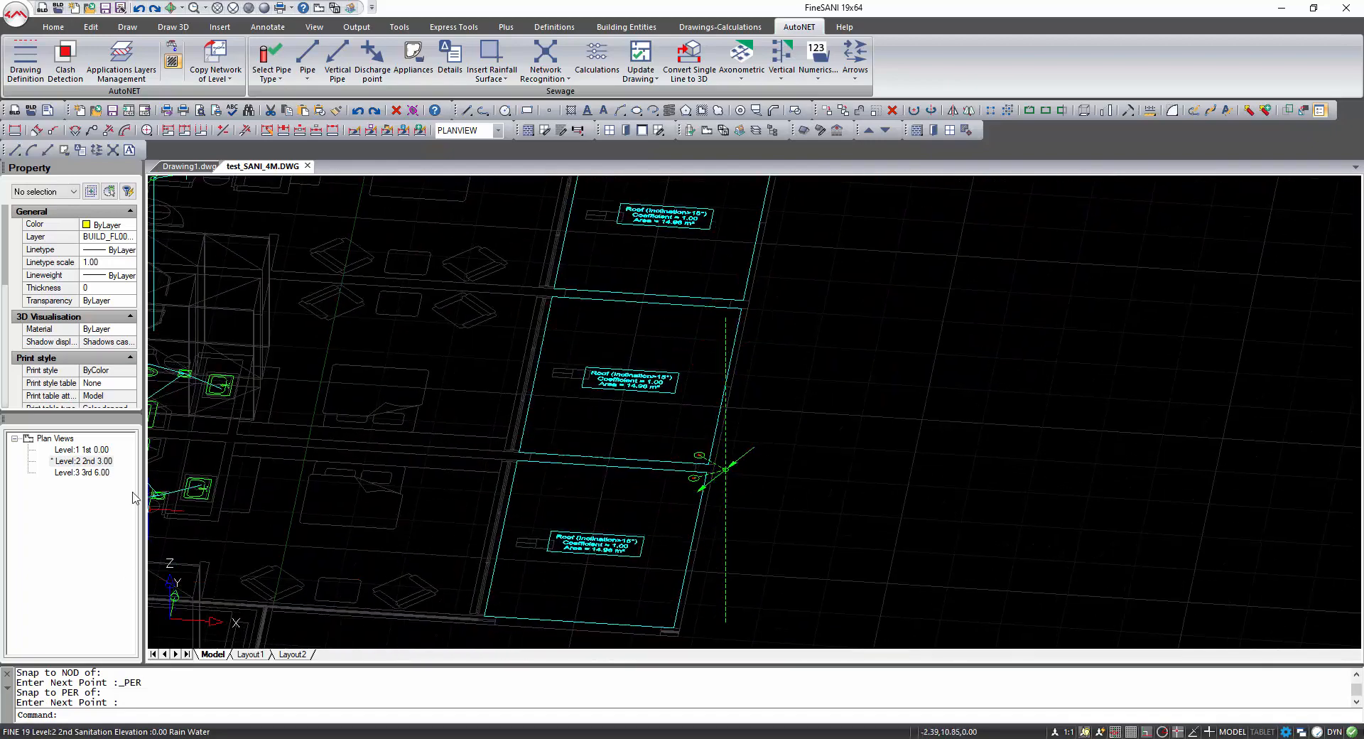
{"action": "key", "text": "Escape"}
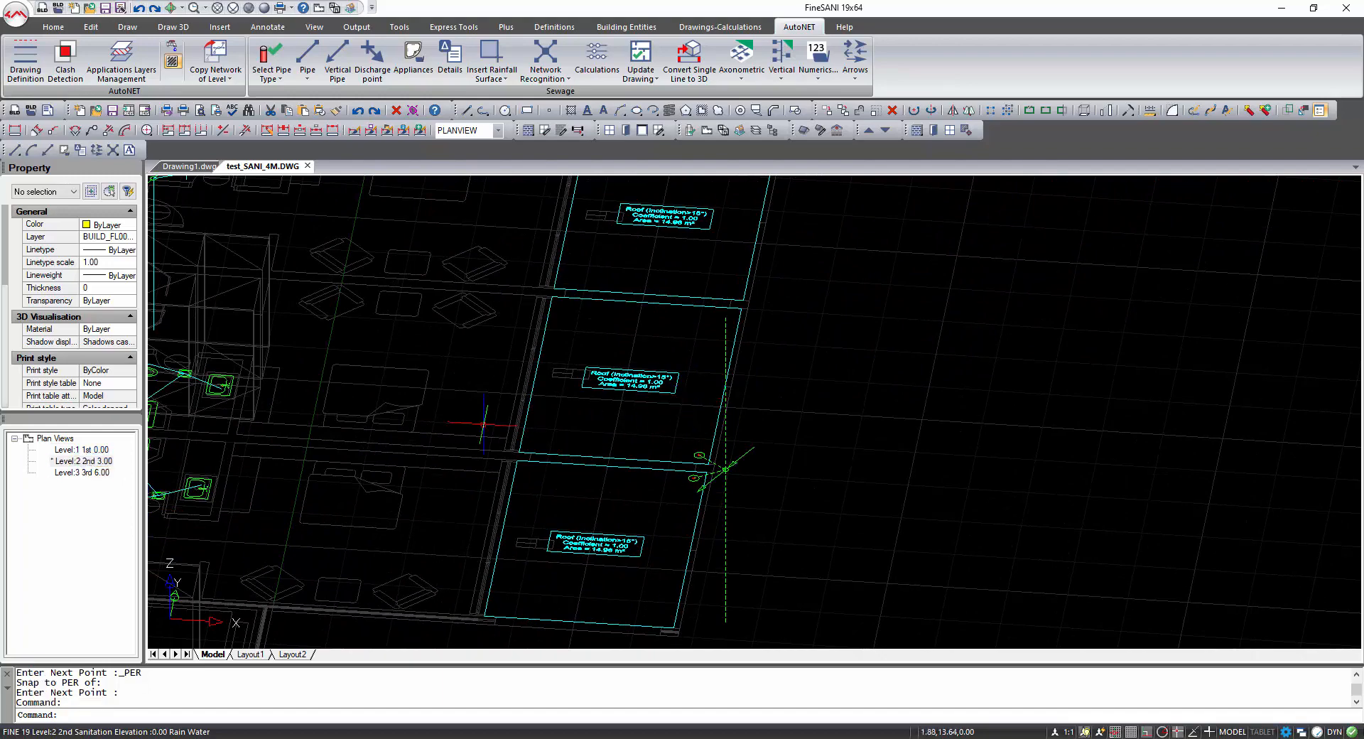
{"action": "left_click", "coordinate": [319, 8]}
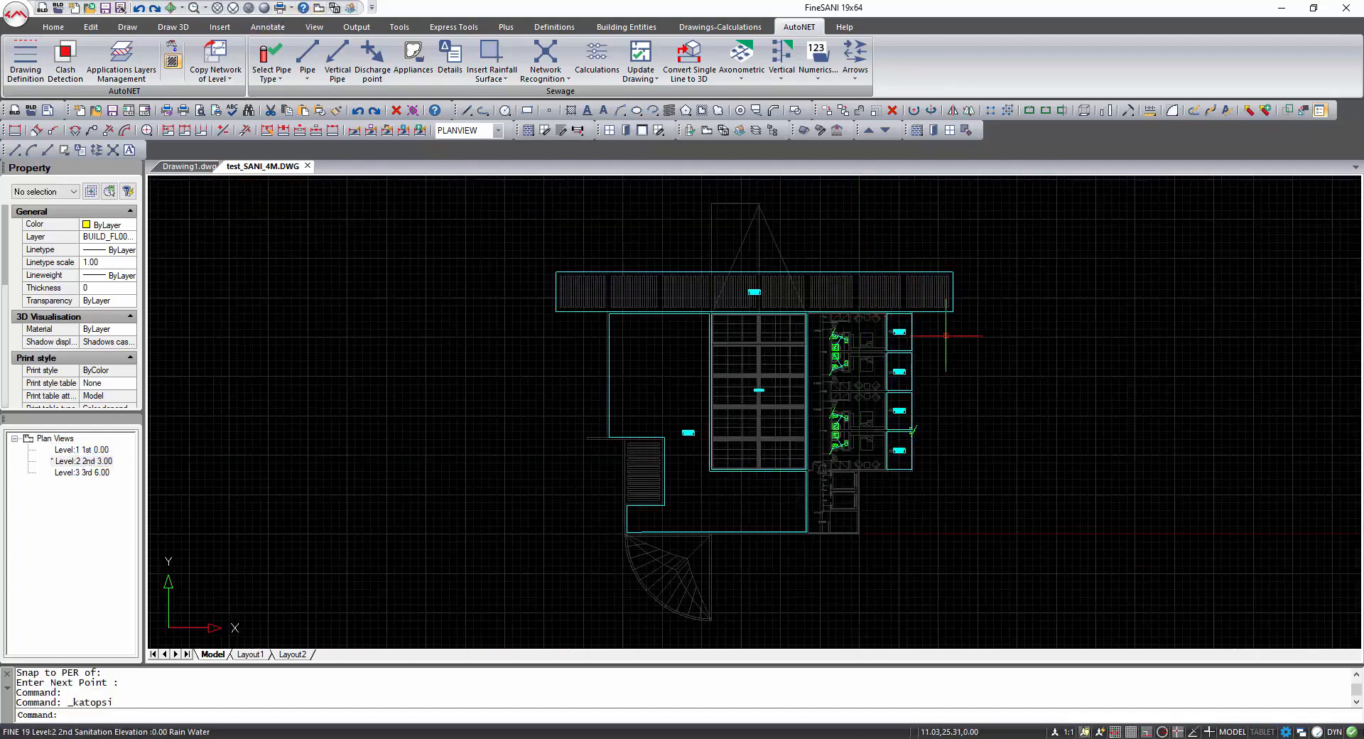
Zoom into the other gutter connection, then switch to the Level 3 plan view and examine its roof area.
{"action": "scroll", "coordinate": [911, 358], "scroll_direction": "up", "scroll_amount": 3}
{"action": "scroll", "coordinate": [912, 358], "scroll_direction": "up", "scroll_amount": 5}
{"action": "middle_click_drag", "start_coordinate": [904, 390], "coordinate": [857, 449]}
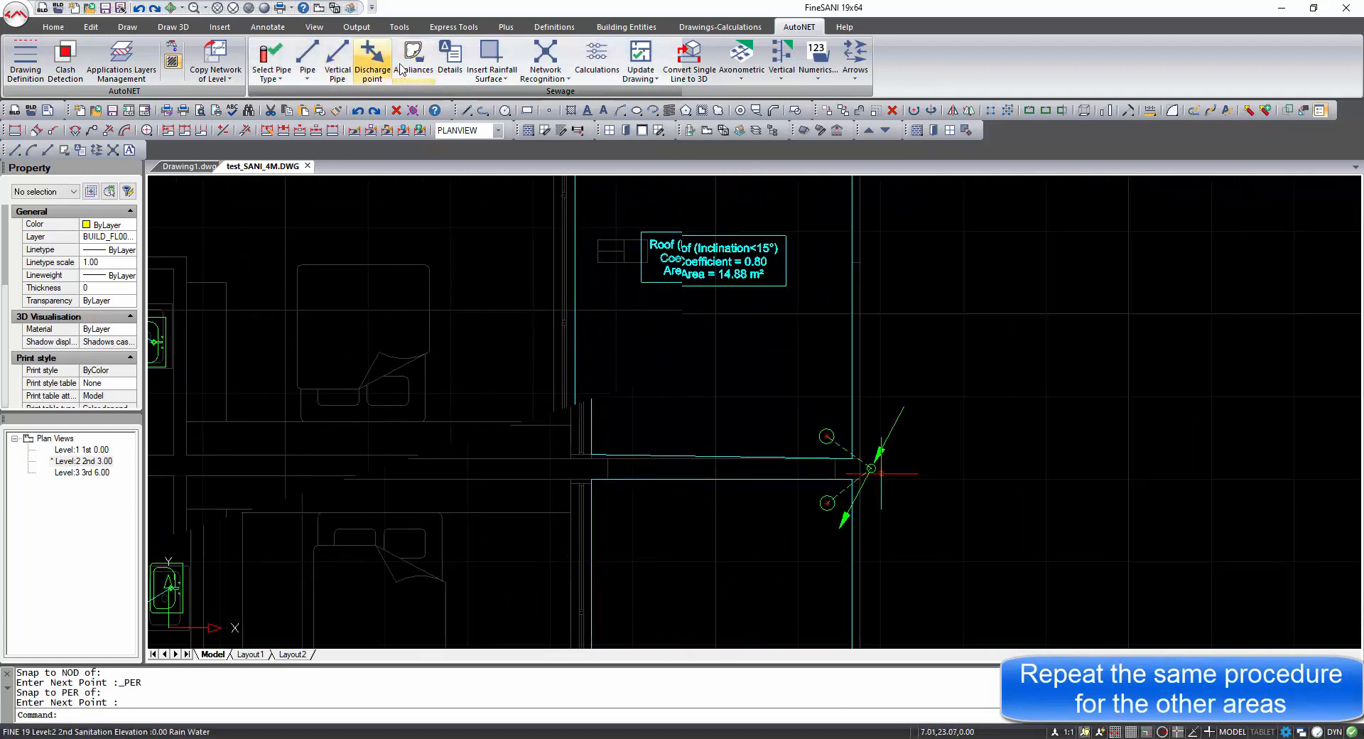
{"action": "left_click", "coordinate": [81, 473]}
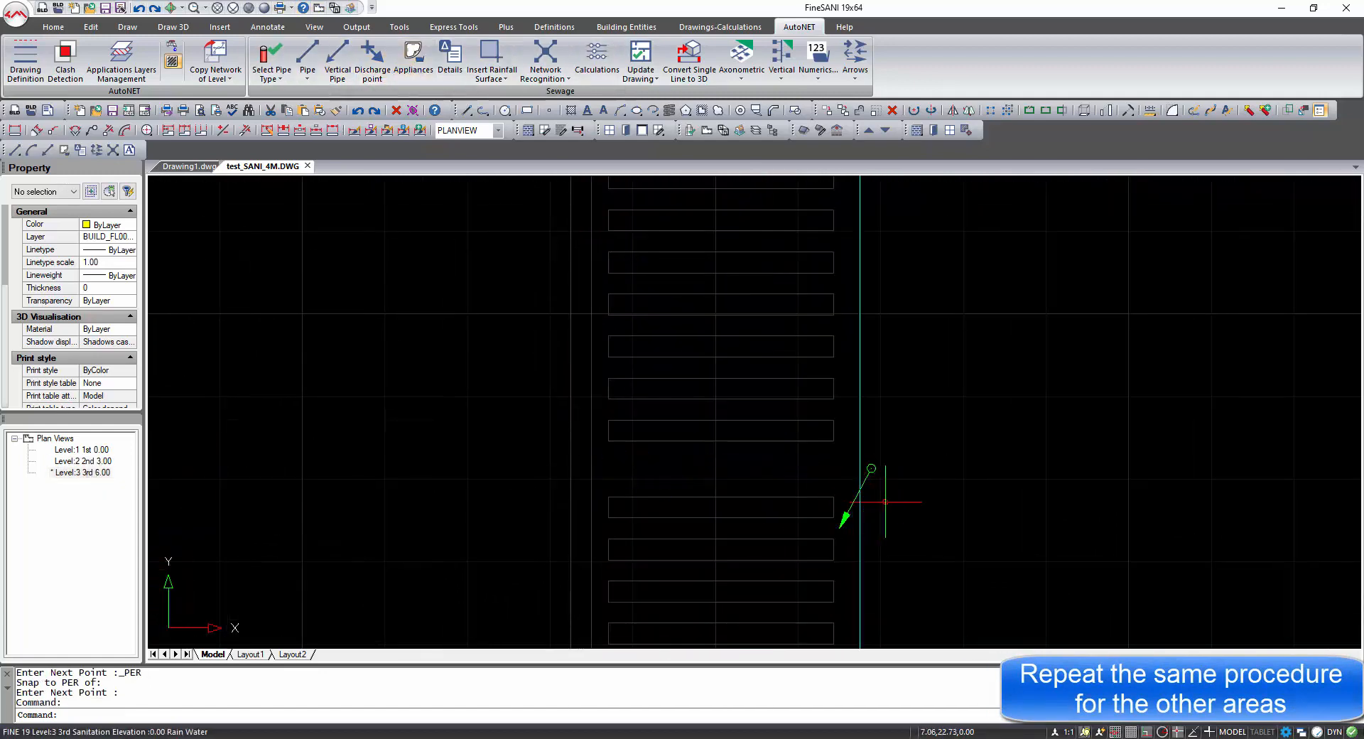
{"action": "scroll", "coordinate": [864, 473], "scroll_direction": "down", "scroll_amount": 2}
{"action": "scroll", "coordinate": [823, 314], "scroll_direction": "down", "scroll_amount": 4}
{"action": "scroll", "coordinate": [836, 312], "scroll_direction": "up", "scroll_amount": 2}
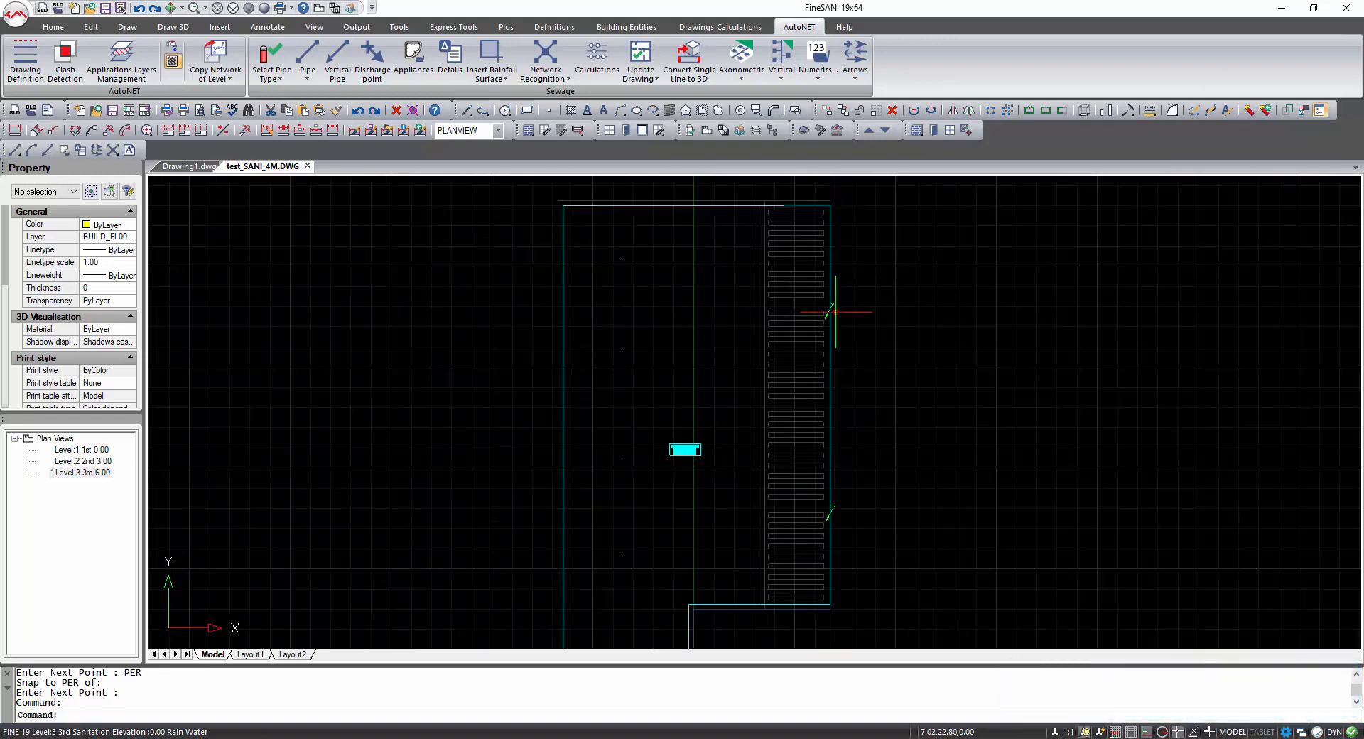
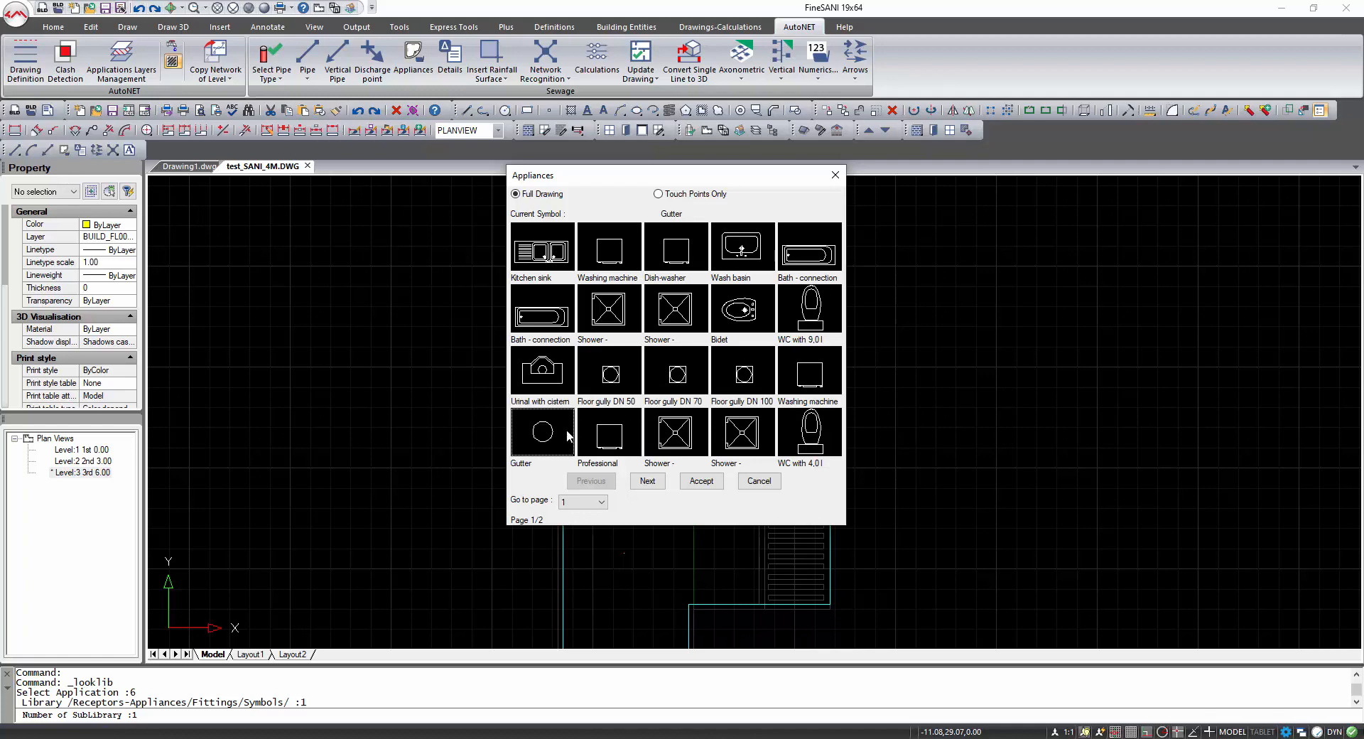
Insert a gutter on the roof's right edge, in its lower middle part.
{"action": "left_click", "coordinate": [700, 481]}
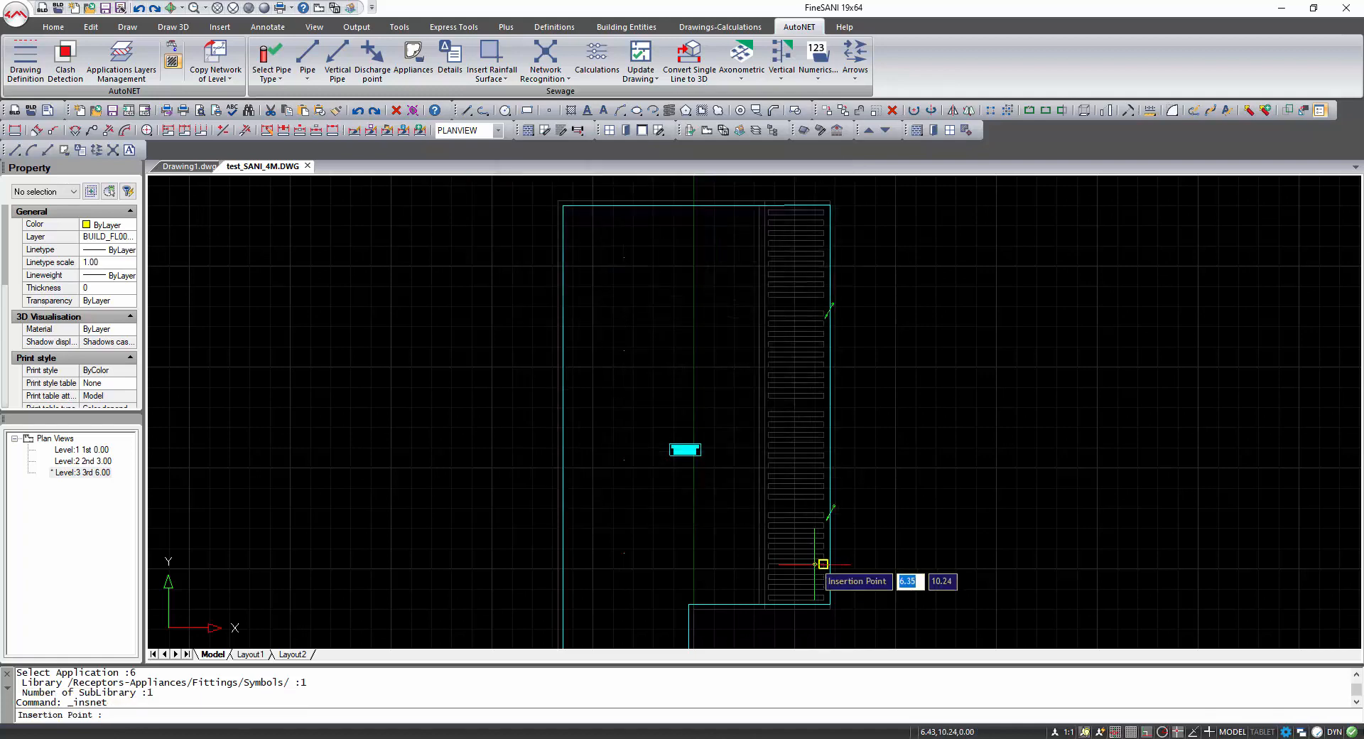
{"action": "scroll", "coordinate": [828, 547], "scroll_direction": "up", "scroll_amount": 3}
{"action": "key", "text": "F3"}
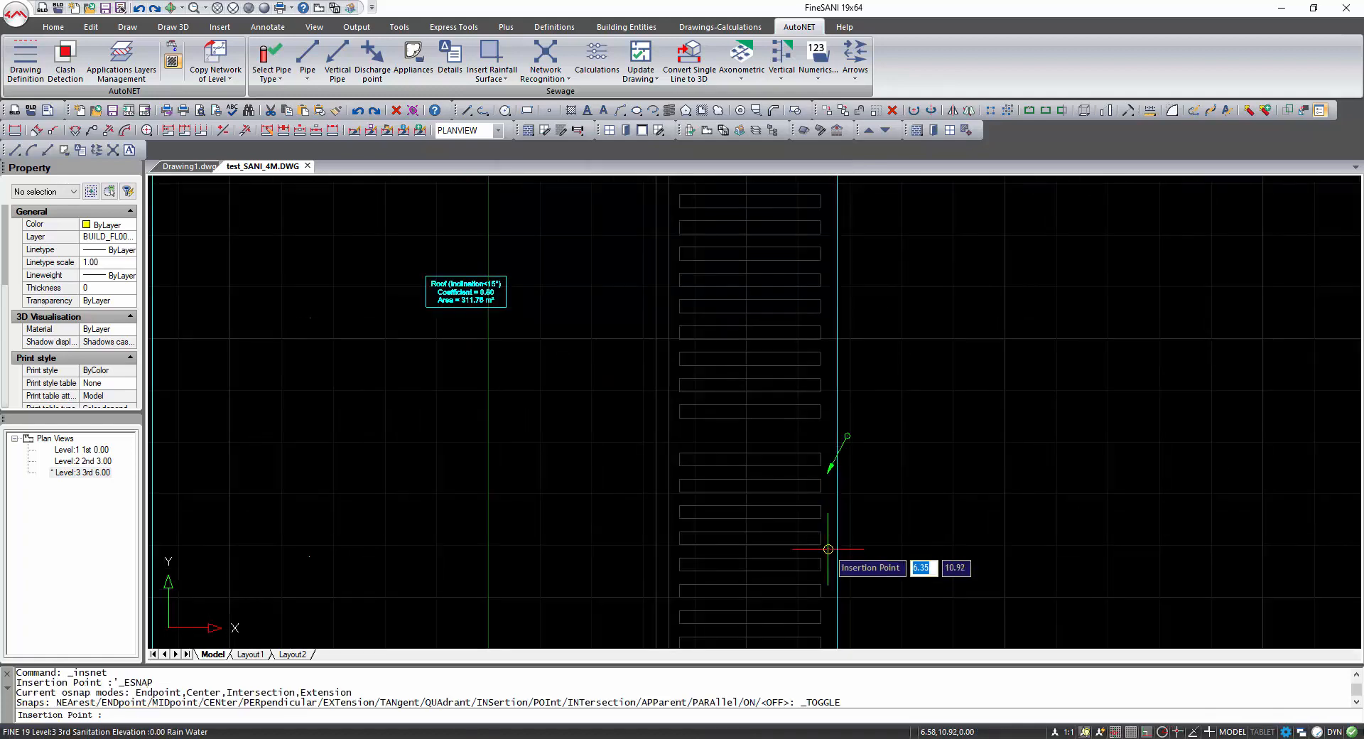
{"action": "left_click", "coordinate": [828, 440]}
{"action": "key", "text": "Return"}
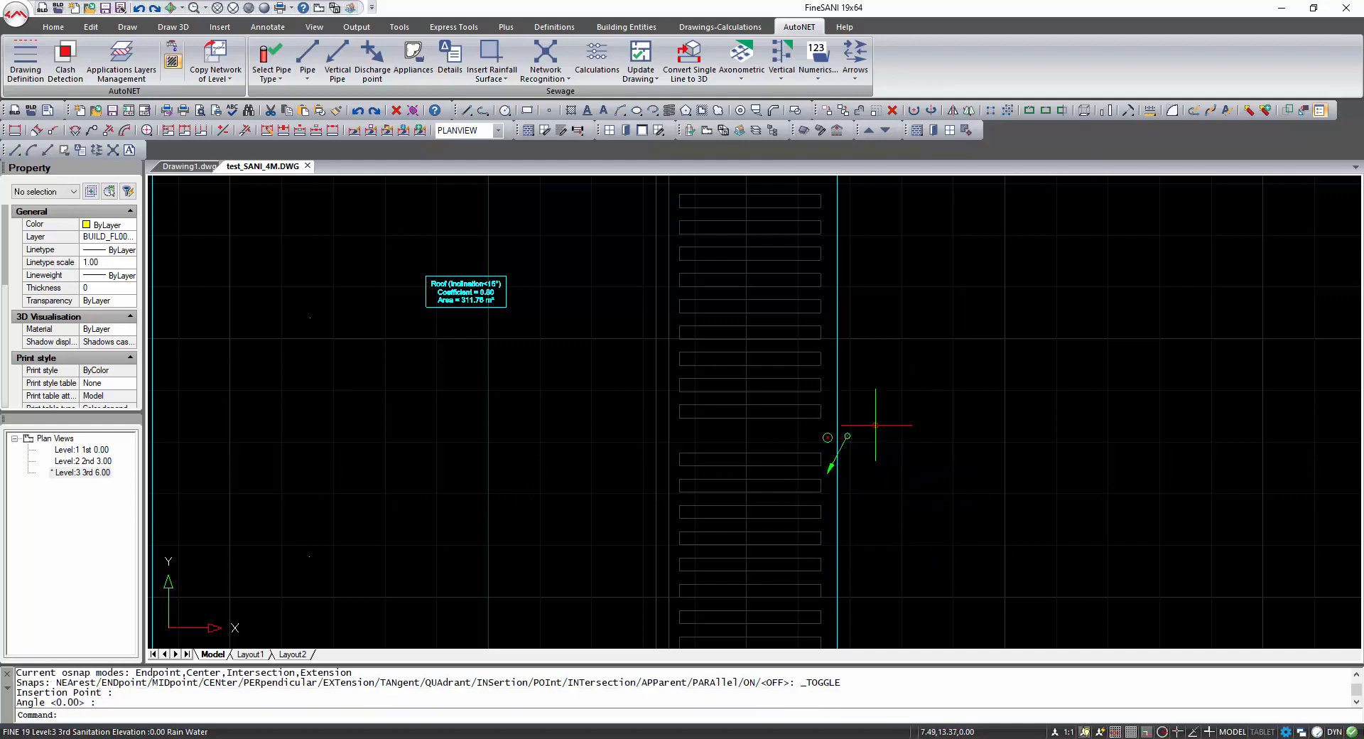
Insert a second gutter higher up on the same right roof edge.
{"action": "scroll", "coordinate": [869, 383], "scroll_direction": "down", "scroll_amount": 3}
{"action": "scroll", "coordinate": [869, 383], "scroll_direction": "up", "scroll_amount": 5}
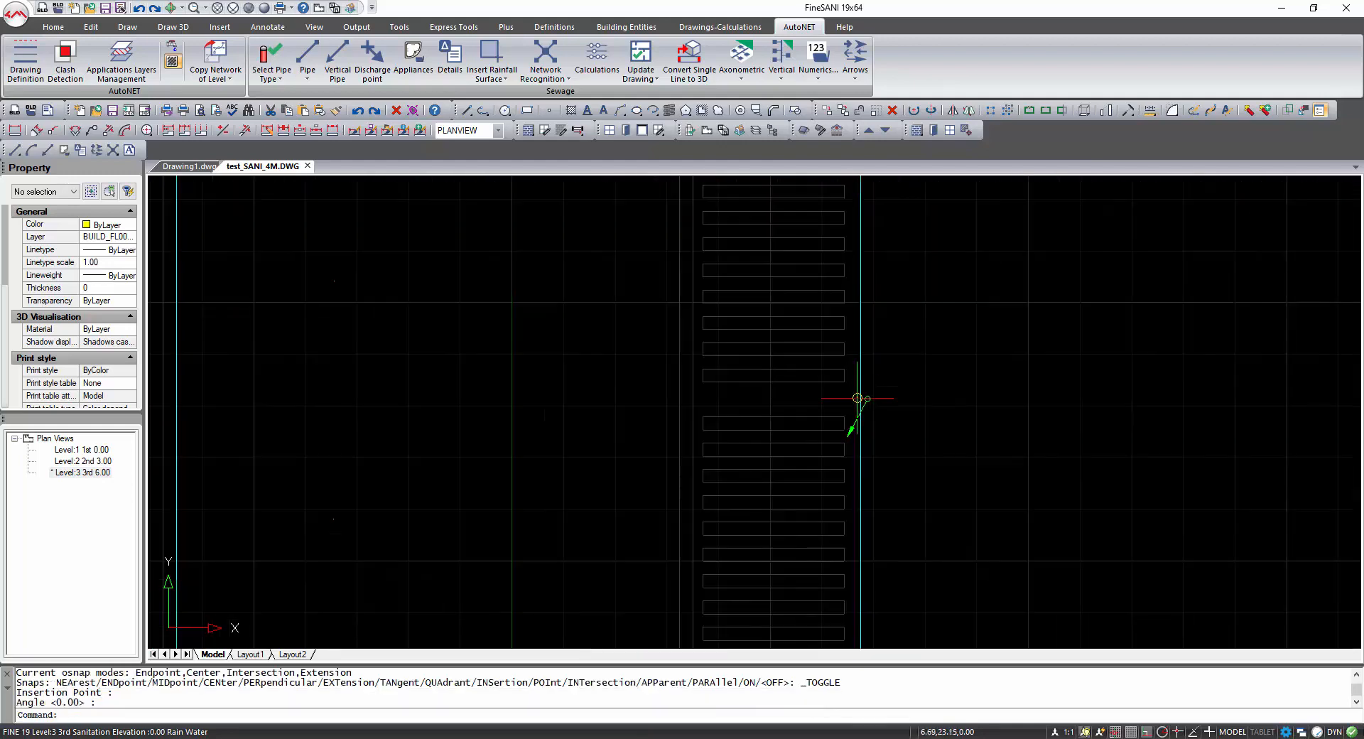
{"action": "key", "text": "Return"}
{"action": "left_click", "coordinate": [850, 402]}
{"action": "key", "text": "Return"}
Insert a gutter at the lower corner of the roof's right edge.
{"action": "scroll", "coordinate": [929, 390], "scroll_direction": "down", "scroll_amount": 5}
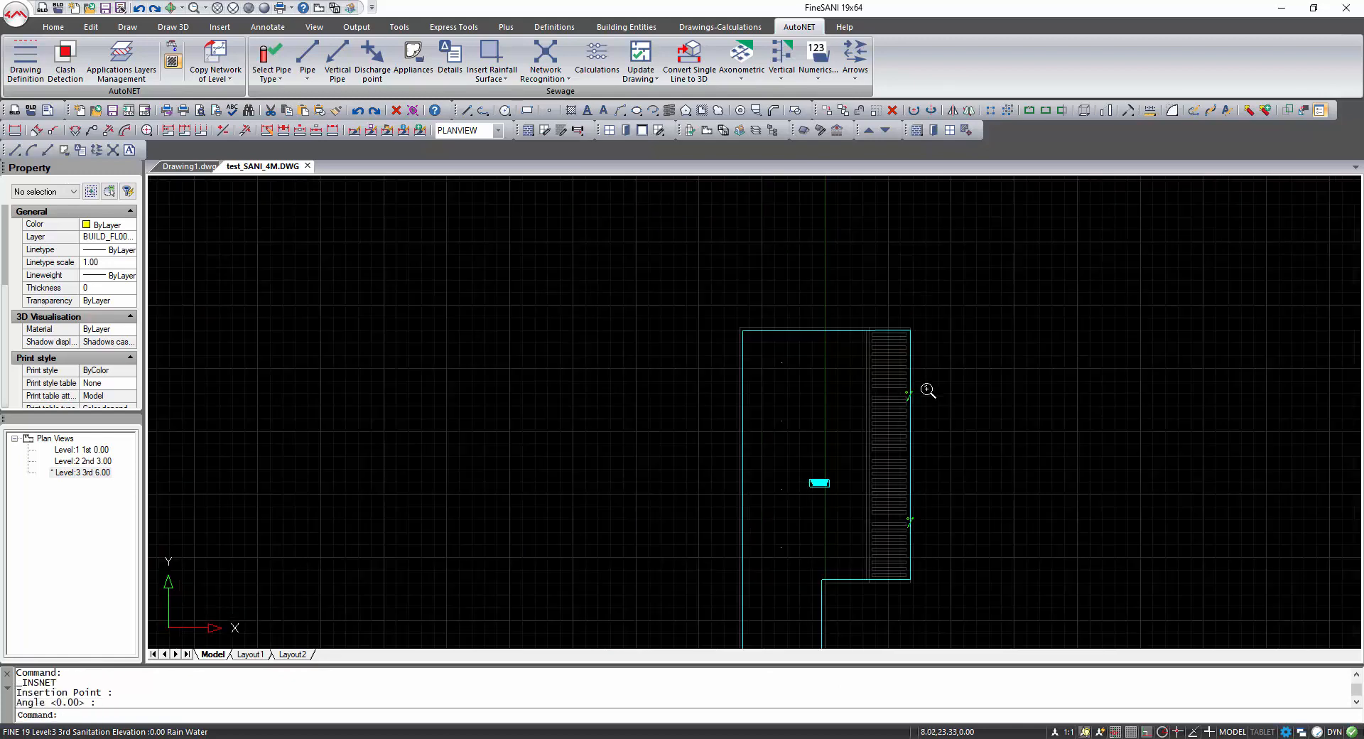
{"action": "scroll", "coordinate": [905, 603], "scroll_direction": "up", "scroll_amount": 5}
{"action": "key", "text": "Return"}
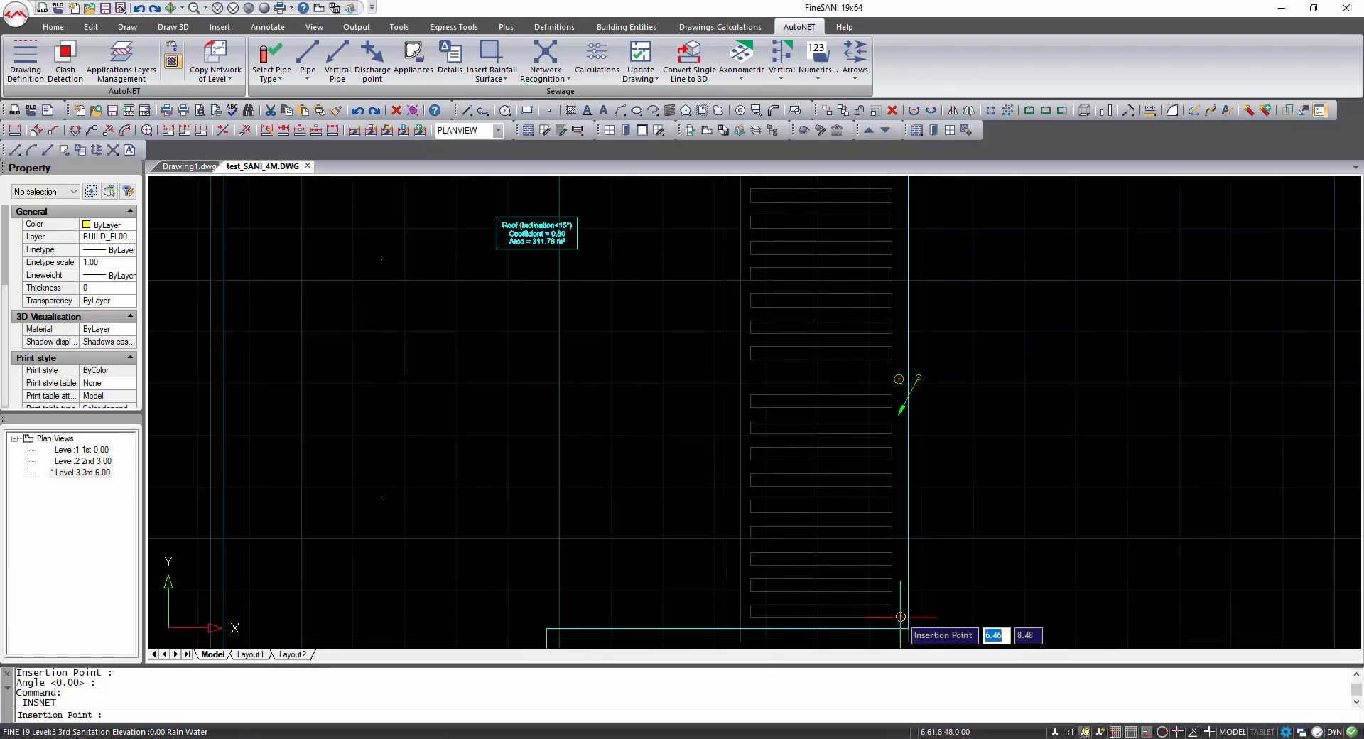
{"action": "left_click", "coordinate": [901, 616]}
{"action": "key", "text": "Return"}
Insert a gutter at the upper corner of the roof's right edge.
{"action": "scroll", "coordinate": [935, 491], "scroll_direction": "down", "scroll_amount": 5}
{"action": "middle_click_drag", "start_coordinate": [924, 350], "coordinate": [926, 488]}
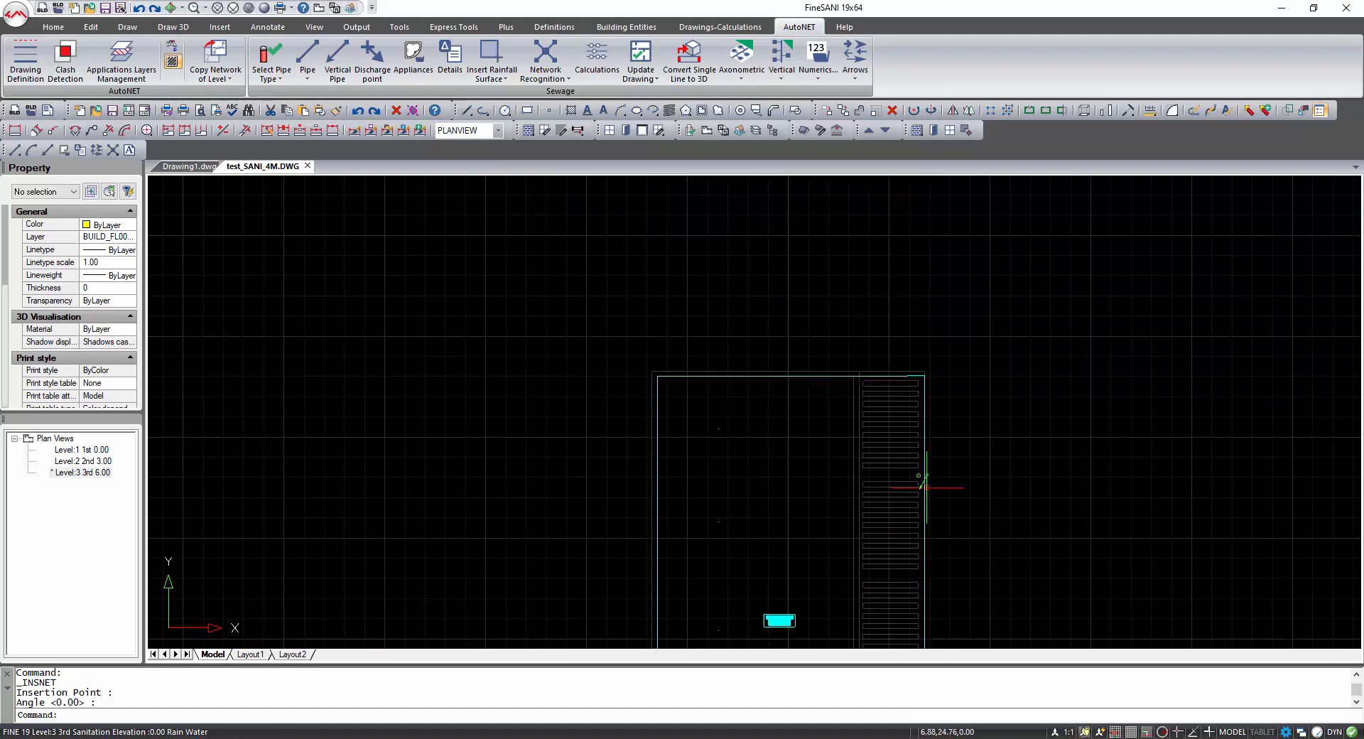
{"action": "key", "text": "Return"}
{"action": "left_click", "coordinate": [921, 379]}
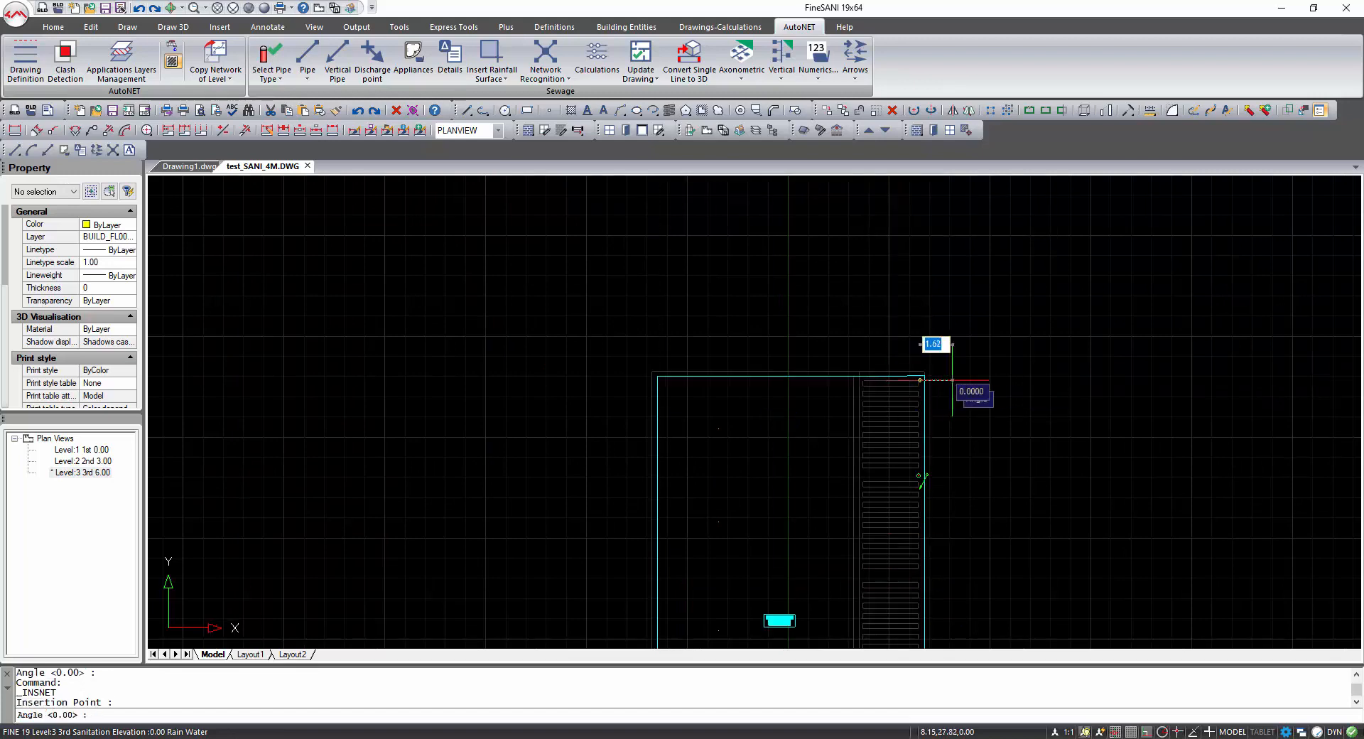
{"action": "key", "text": "Return"}
Insert a gutter at the inner corner of the roof's lower edge.
{"action": "scroll", "coordinate": [880, 497], "scroll_direction": "down", "scroll_amount": 2}
{"action": "middle_click_drag", "start_coordinate": [859, 493], "coordinate": [836, 366]}
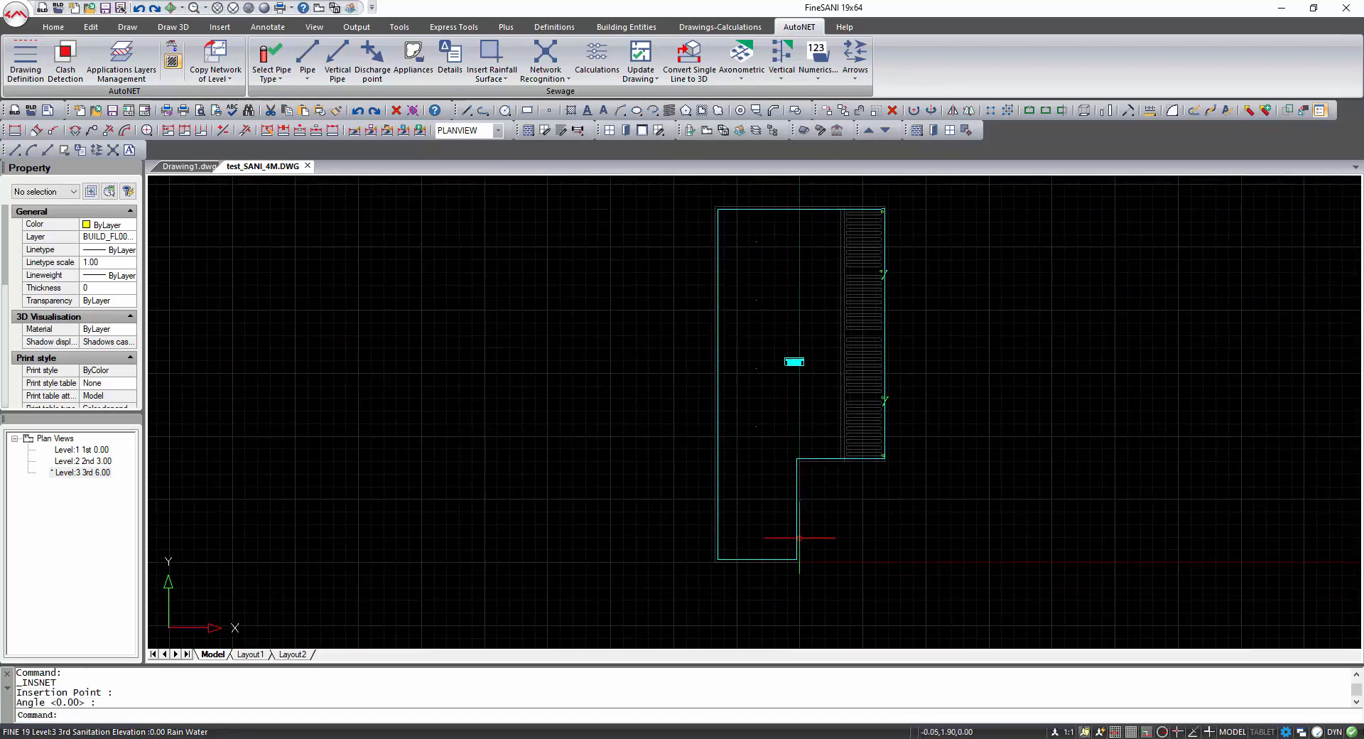
{"action": "key", "text": "Return"}
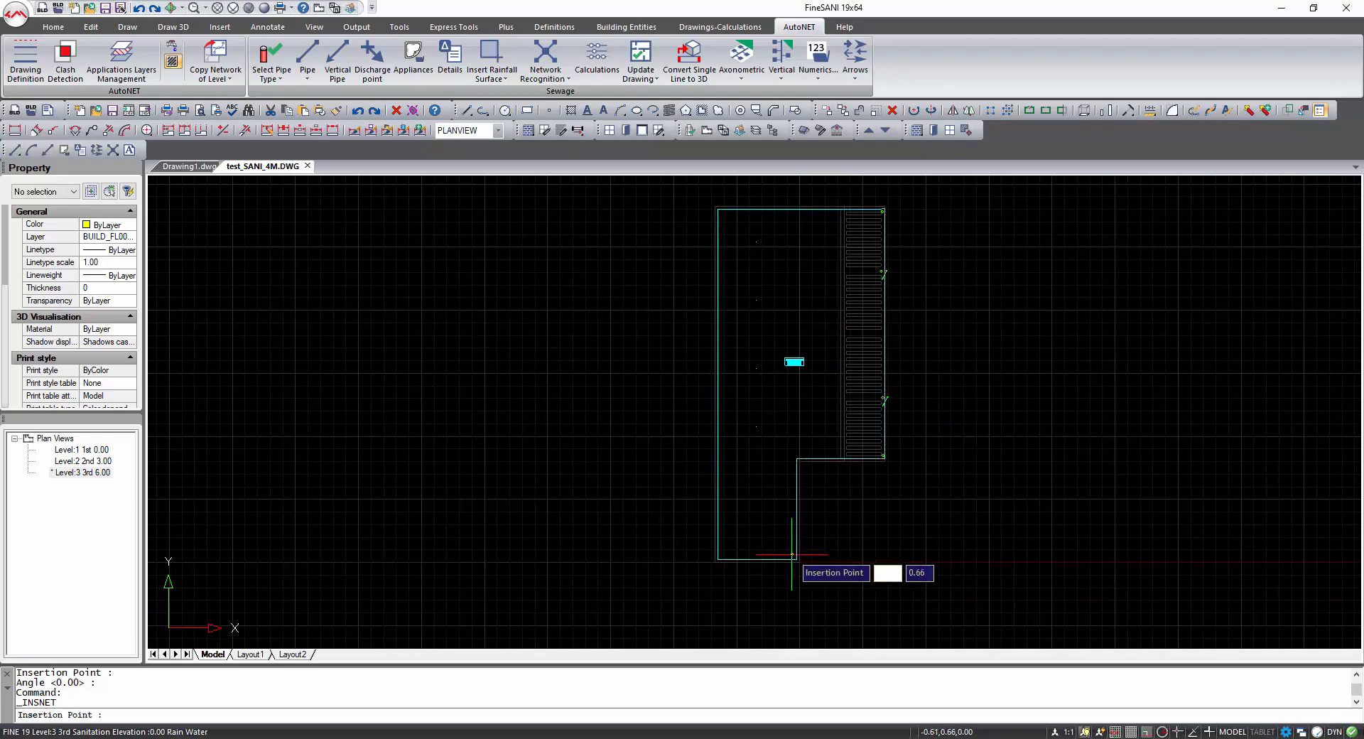
{"action": "left_click", "coordinate": [792, 554]}
{"action": "key", "text": "Return"}
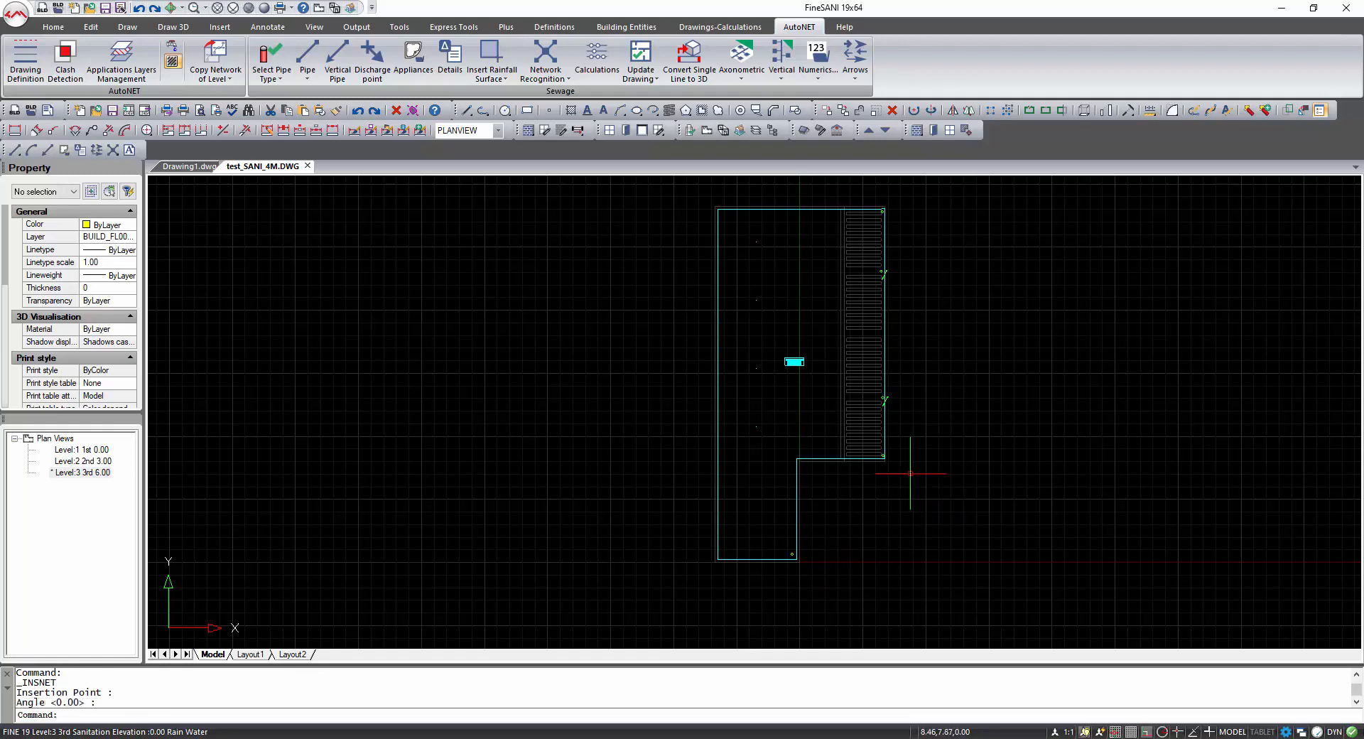
Draw a pipe from the upper-corner gutter's node down the roof edge, ending perpendicular beside the upper-middle gutter.
{"action": "scroll", "coordinate": [897, 256], "scroll_direction": "up", "scroll_amount": 5}
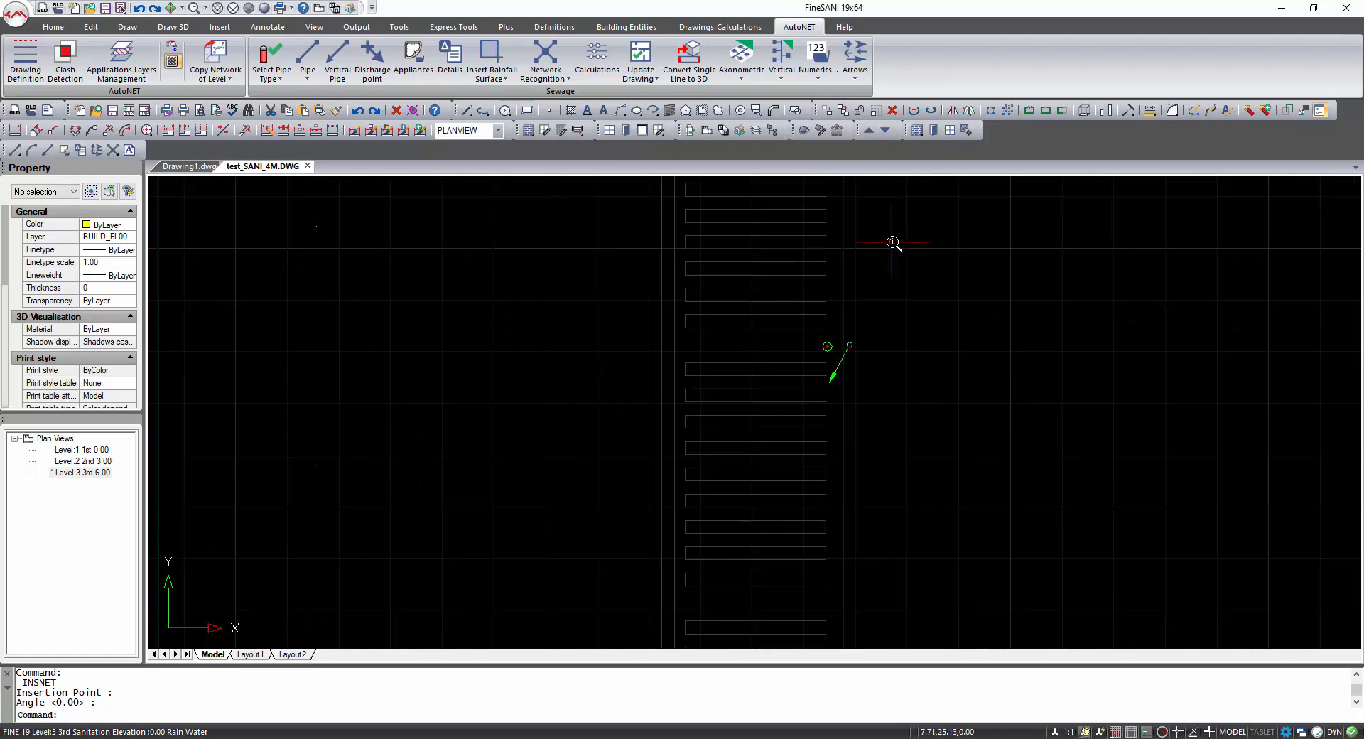
{"action": "mouse_move", "coordinate": [889, 234]}
{"action": "middle_mouse_down"}
{"action": "mouse_move", "coordinate": [846, 427]}
{"action": "mouse_move", "coordinate": [858, 425]}
{"action": "middle_mouse_up"}
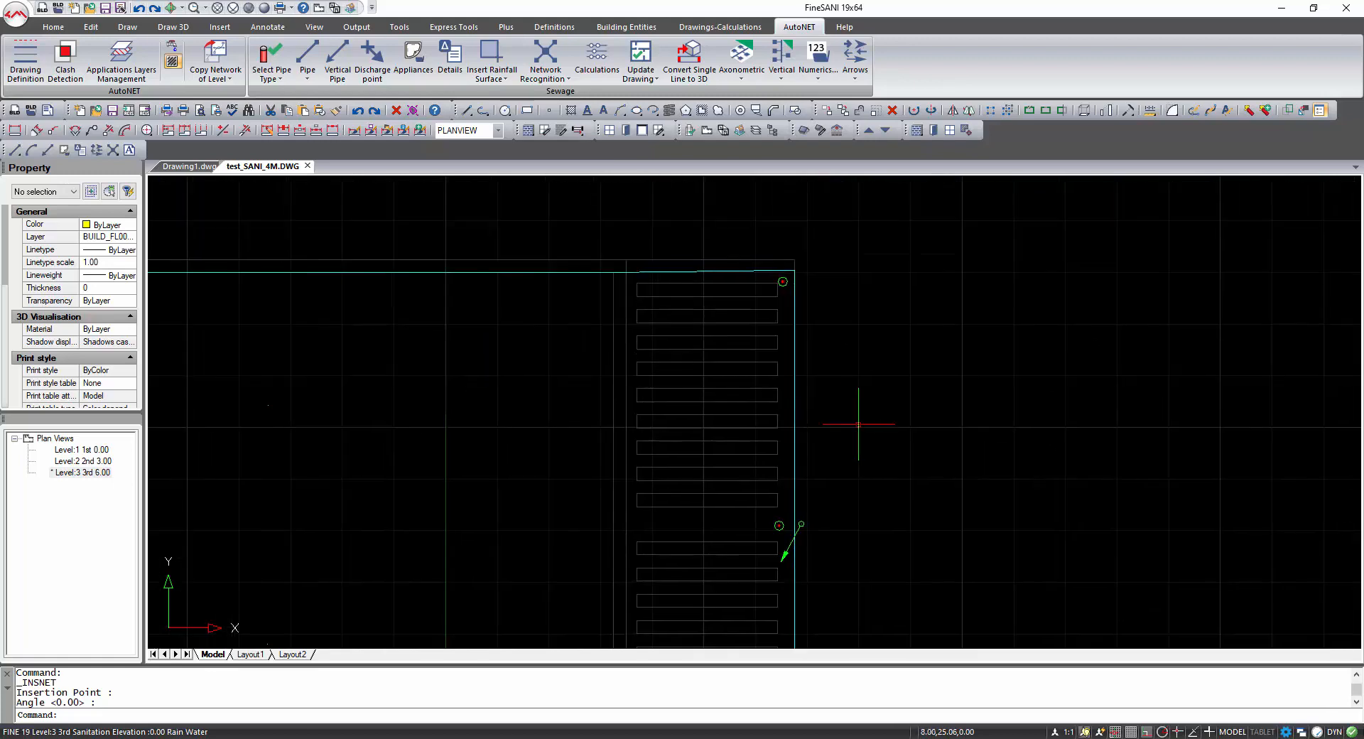
{"action": "left_click", "coordinate": [307, 57]}
{"action": "right_click", "coordinate": [751, 334], "text": "shift"}
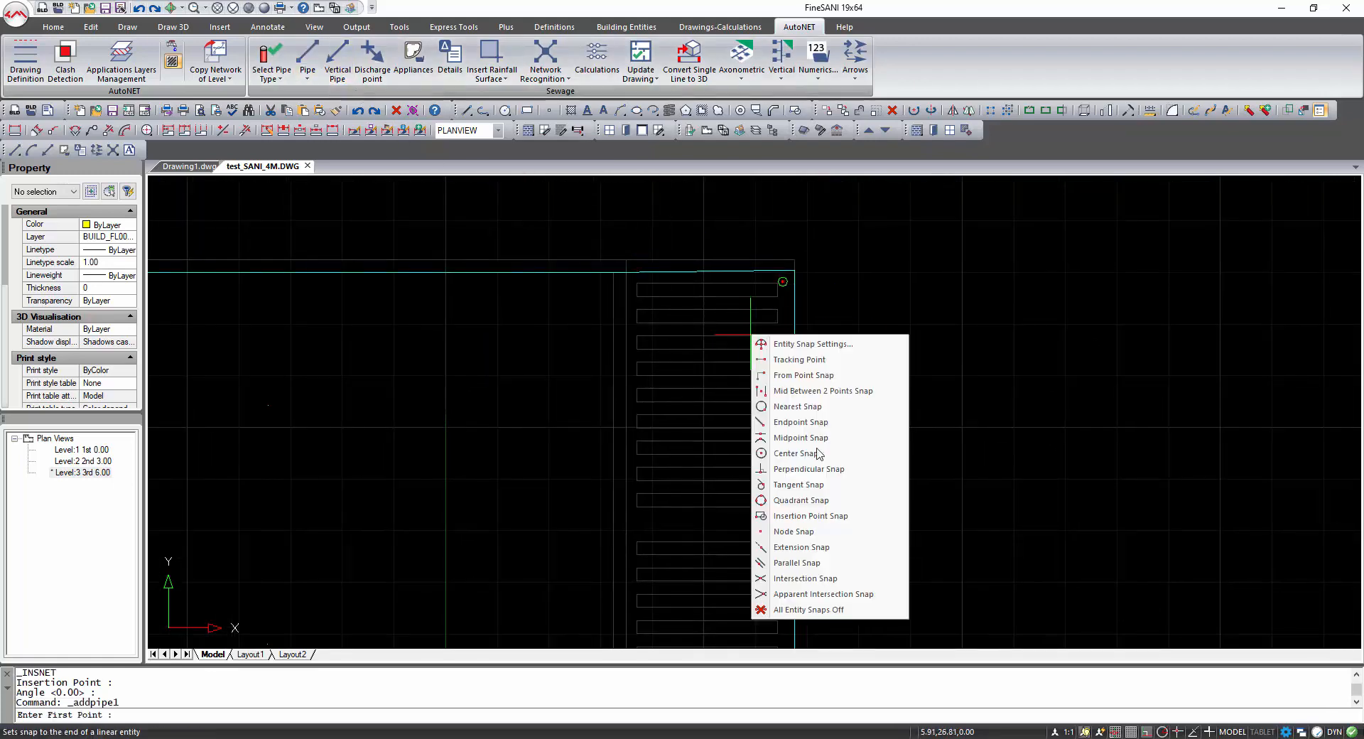
{"action": "left_click", "coordinate": [794, 531]}
{"action": "left_click", "coordinate": [797, 282]}
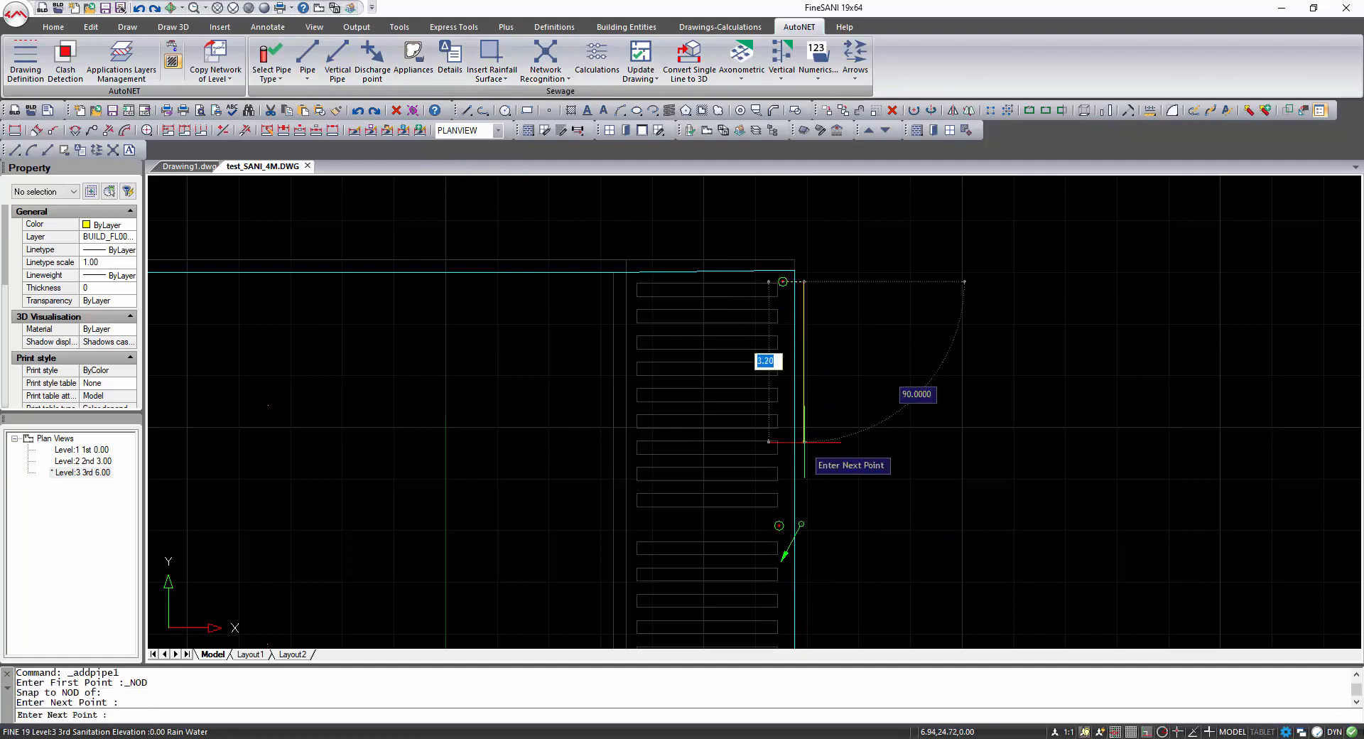
{"action": "scroll", "coordinate": [798, 529], "scroll_direction": "up", "scroll_amount": 2}
{"action": "right_click", "coordinate": [799, 527], "text": "shift"}
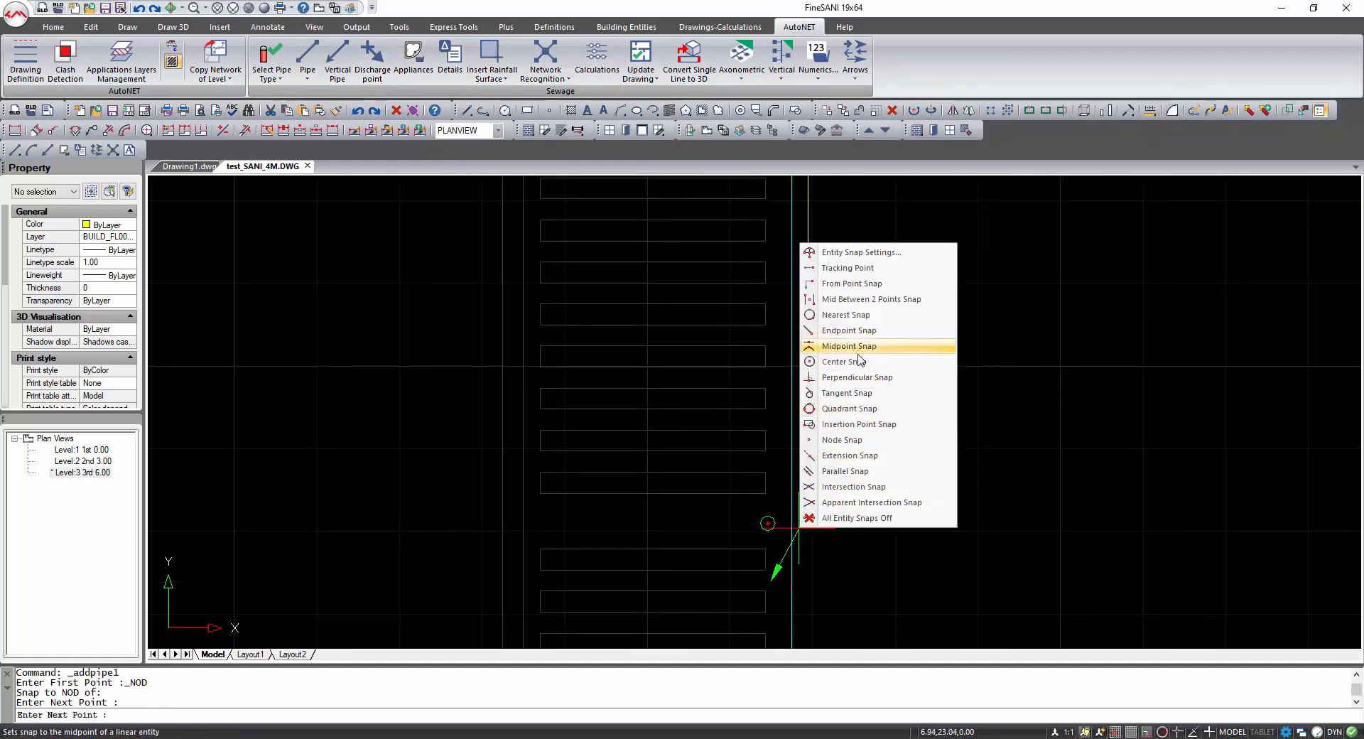
{"action": "left_click", "coordinate": [857, 377]}
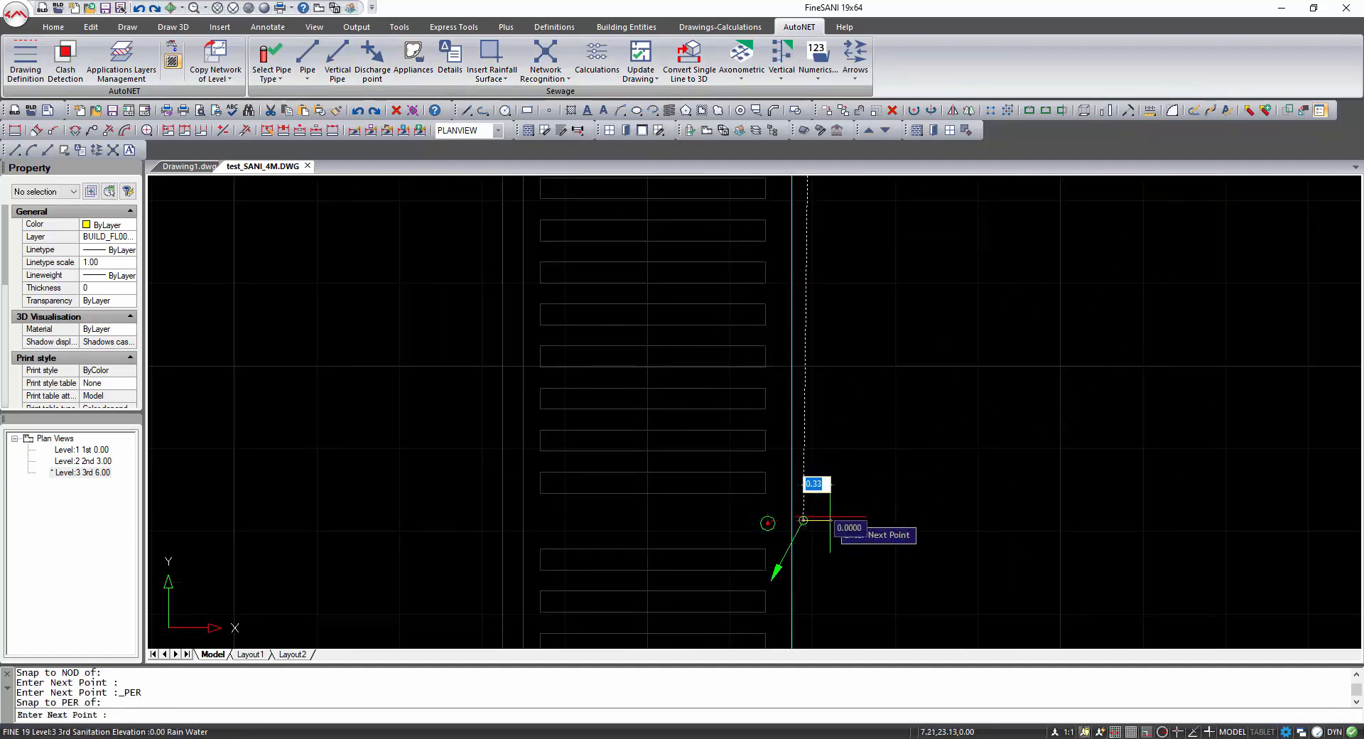
{"action": "left_click", "coordinate": [804, 521]}
{"action": "key", "text": "Return"}
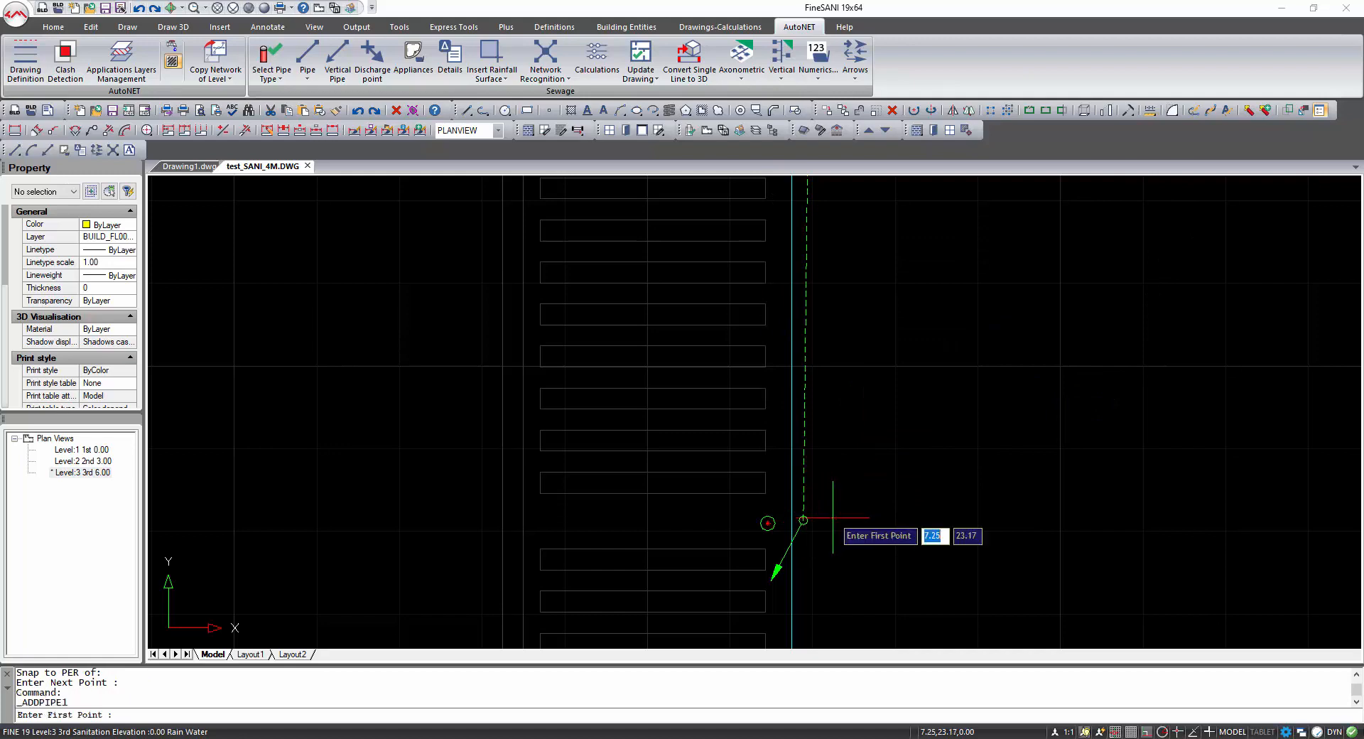
Draw a short pipe from the upper-middle gutter's node perpendicular to the end of the edge pipe.
{"action": "right_click", "coordinate": [767, 523], "text": "shift"}
{"action": "left_click", "coordinate": [810, 450]}
{"action": "left_click", "coordinate": [803, 521]}
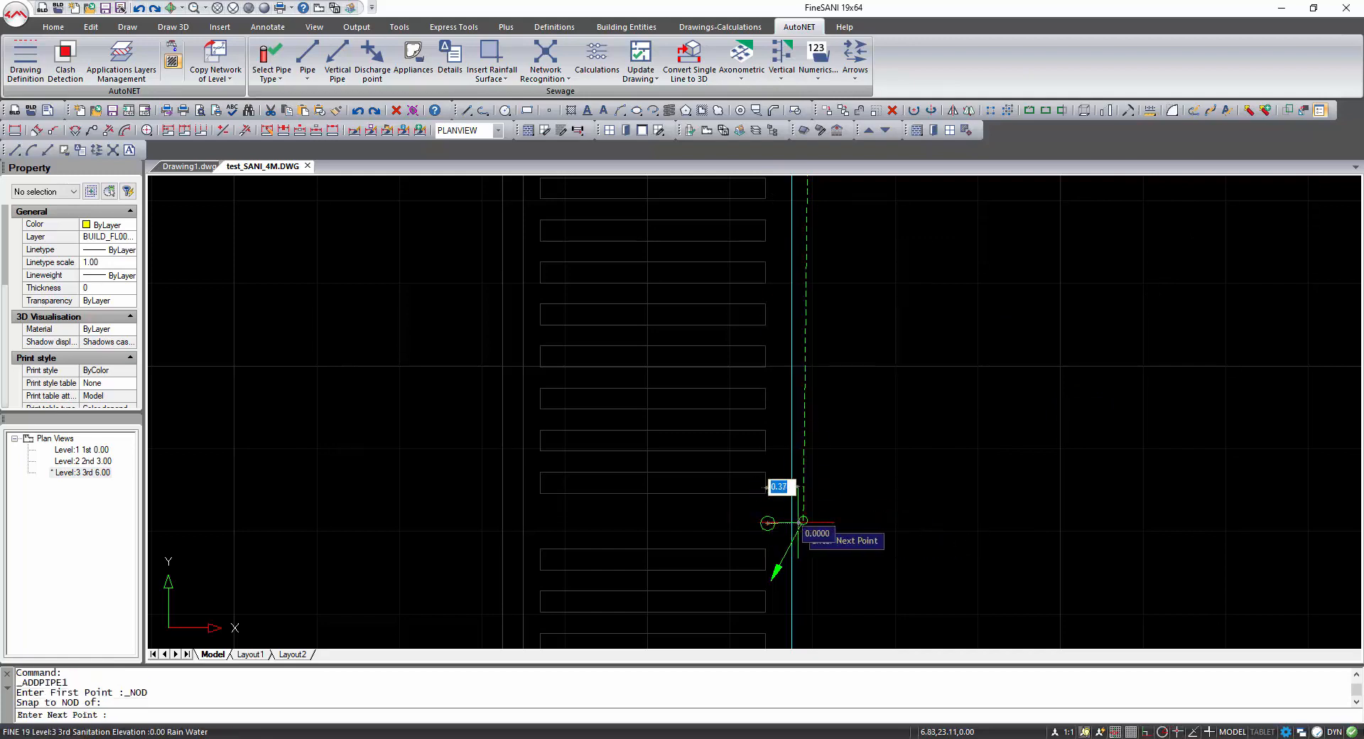
{"action": "right_click", "coordinate": [798, 523], "text": "shift"}
{"action": "left_click", "coordinate": [828, 583]}
{"action": "right_click", "coordinate": [809, 527], "text": "shift"}
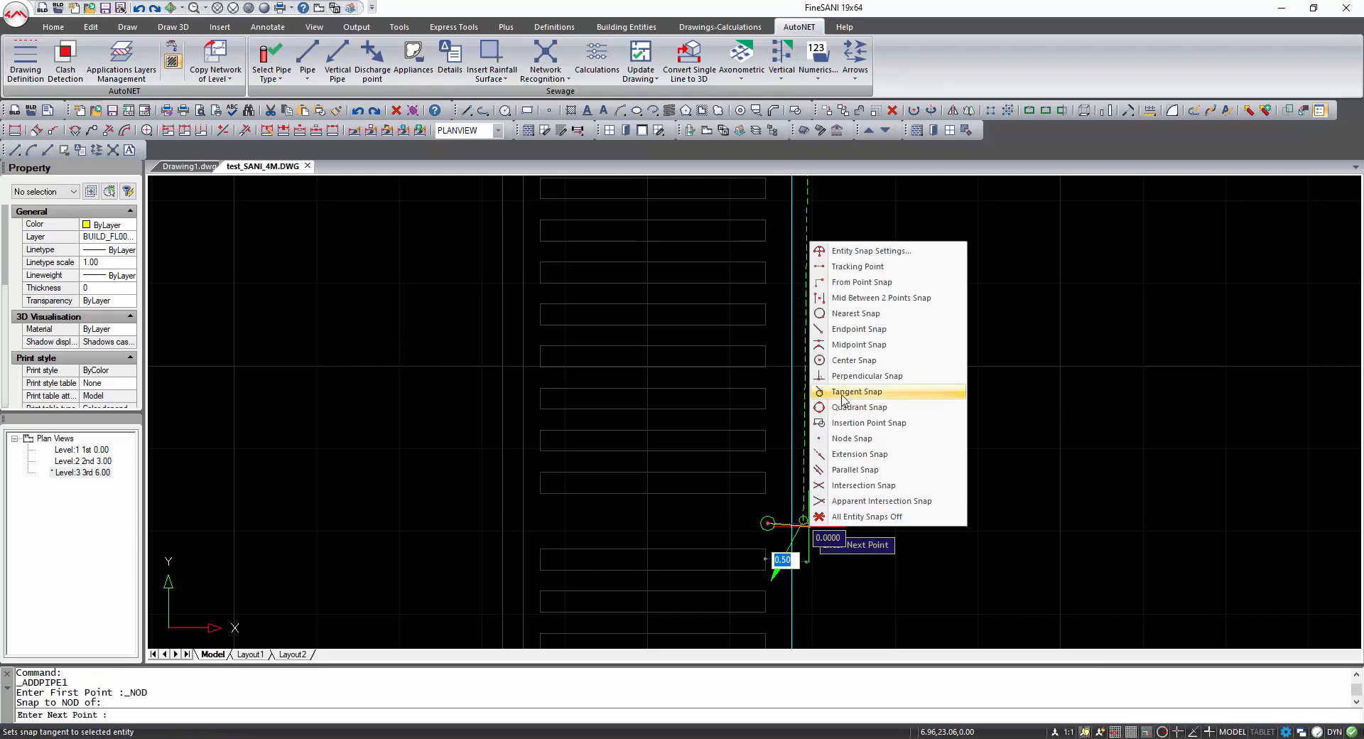
{"action": "left_click", "coordinate": [864, 376]}
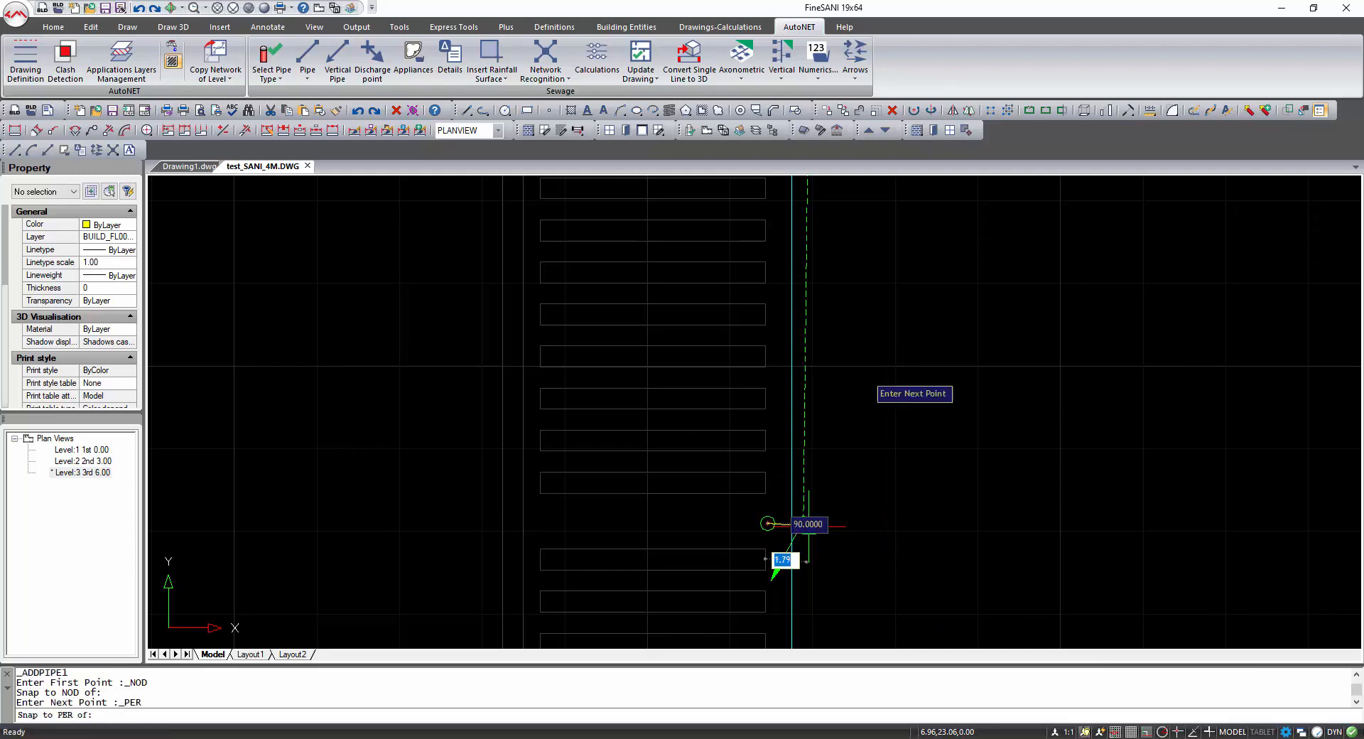
{"action": "left_click", "coordinate": [805, 521]}
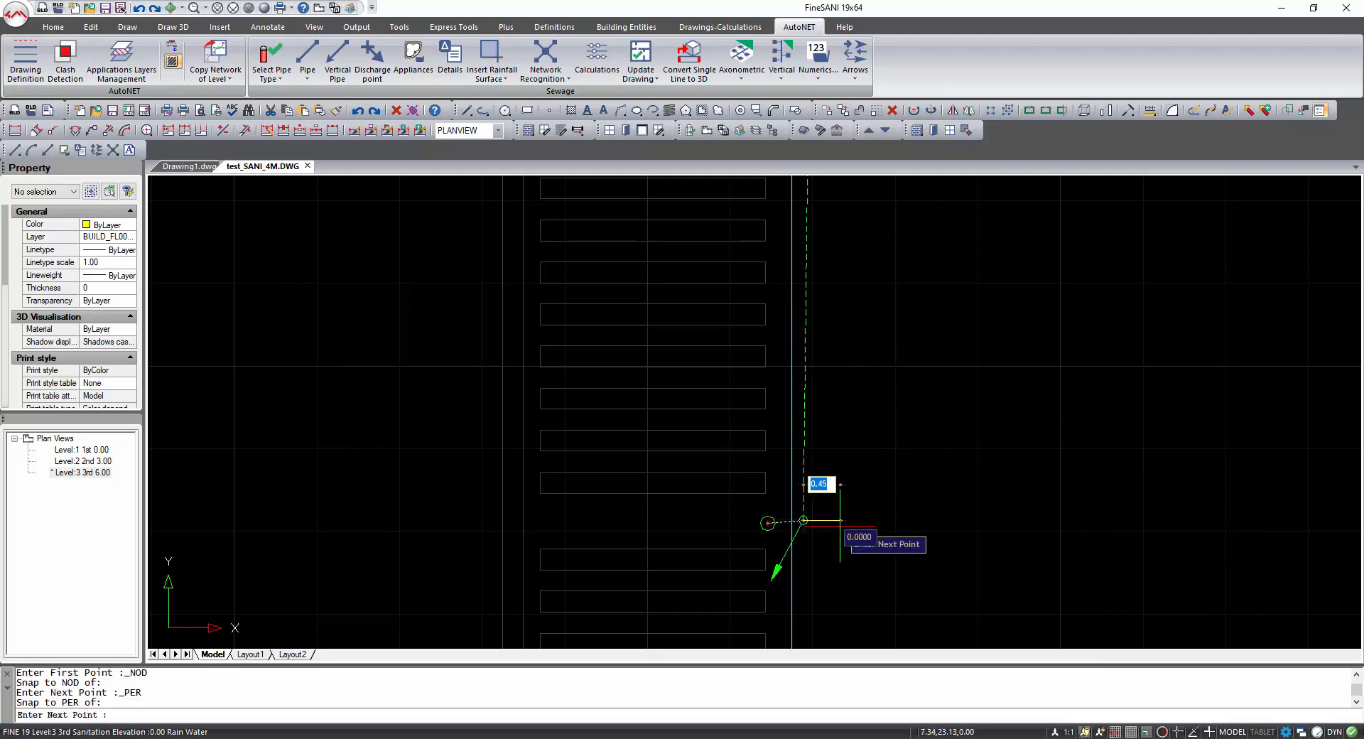
{"action": "right_click", "coordinate": [841, 527]}
Draw a pipe from the lower-corner gutter's node up the roof edge, ending perpendicular beside the lower-middle gutter.
{"action": "scroll", "coordinate": [846, 526], "scroll_direction": "down", "scroll_amount": 4}
{"action": "middle_click_drag", "start_coordinate": [848, 525], "coordinate": [770, 206]}
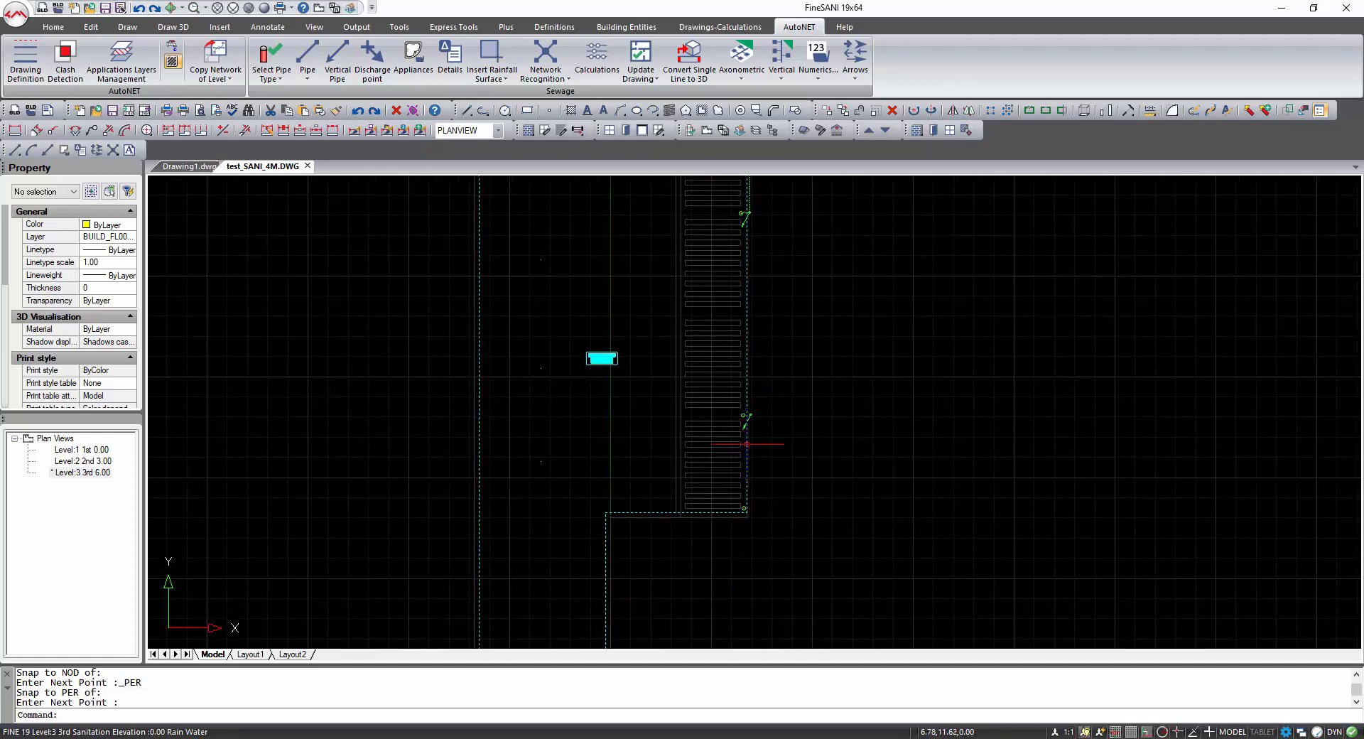
{"action": "key", "text": "Return"}
{"action": "scroll", "coordinate": [748, 497], "scroll_direction": "up", "scroll_amount": 5}
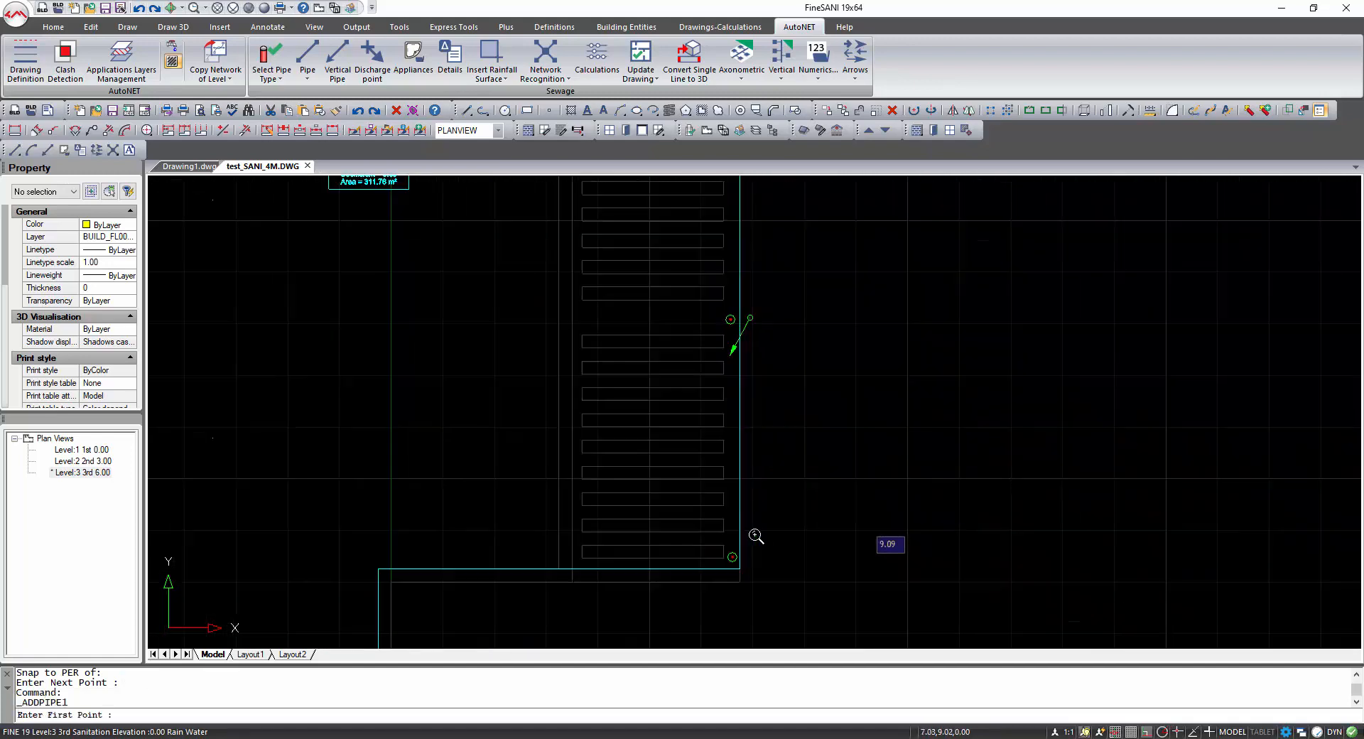
{"action": "right_click", "coordinate": [737, 566], "text": "shift"}
{"action": "left_click", "coordinate": [775, 490]}
{"action": "left_click", "coordinate": [732, 557]}
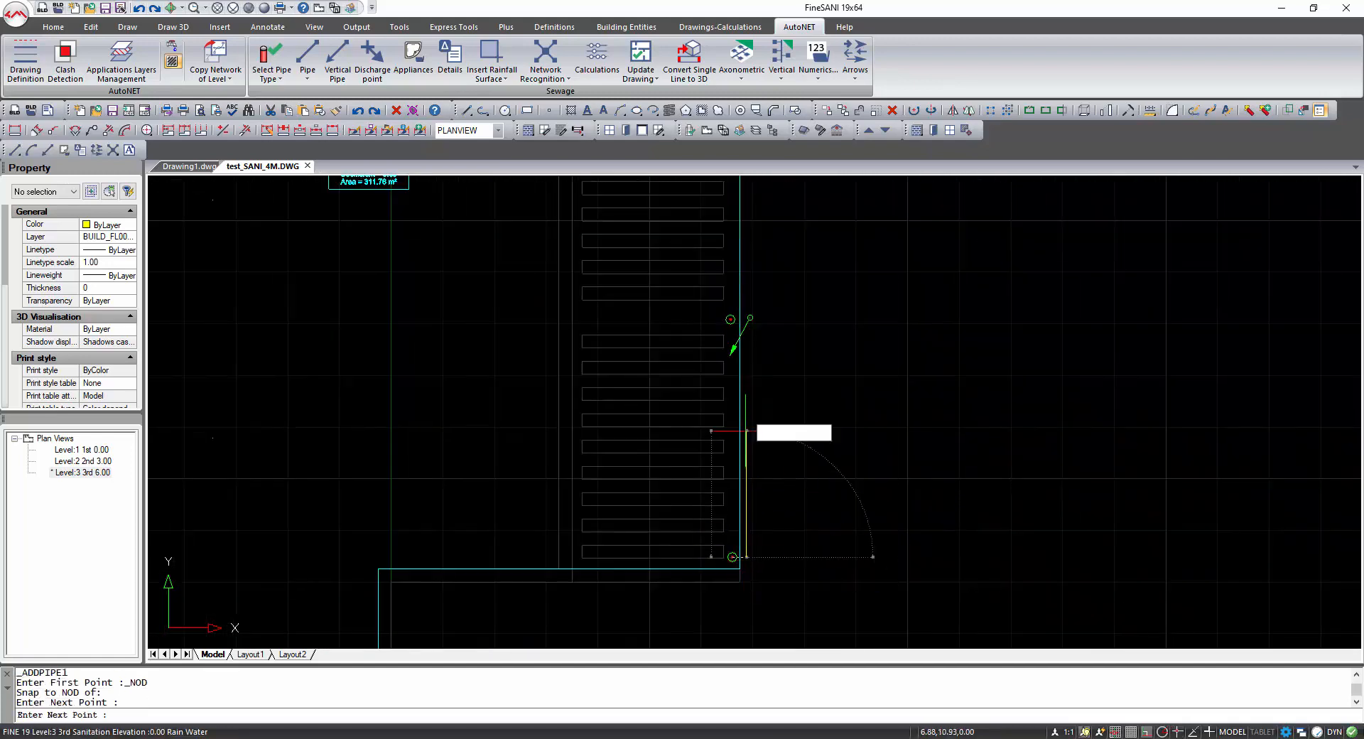
{"action": "right_click", "coordinate": [746, 321], "text": "shift"}
{"action": "left_click", "coordinate": [803, 542]}
{"action": "scroll", "coordinate": [753, 330], "scroll_direction": "up", "scroll_amount": 3}
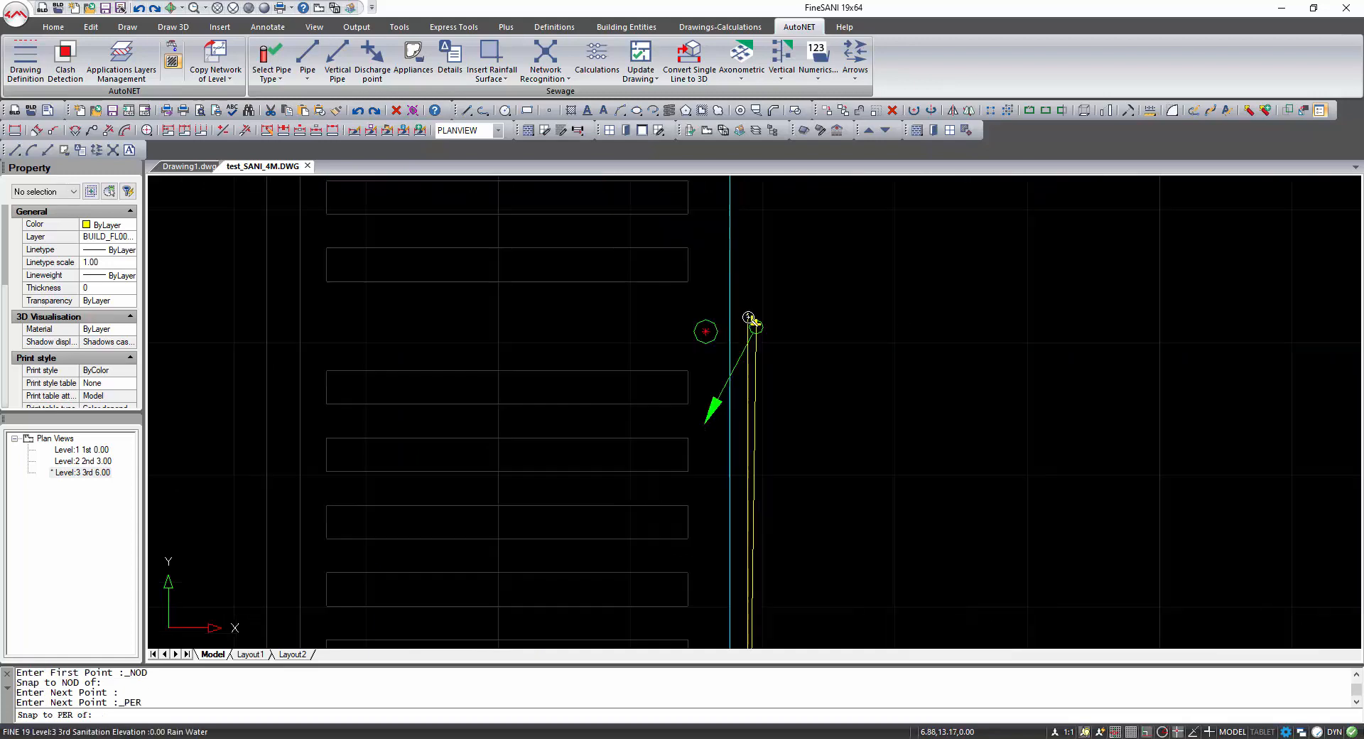
{"action": "left_click", "coordinate": [764, 339]}
{"action": "key", "text": "Return"}
{"action": "key", "text": "Return"}
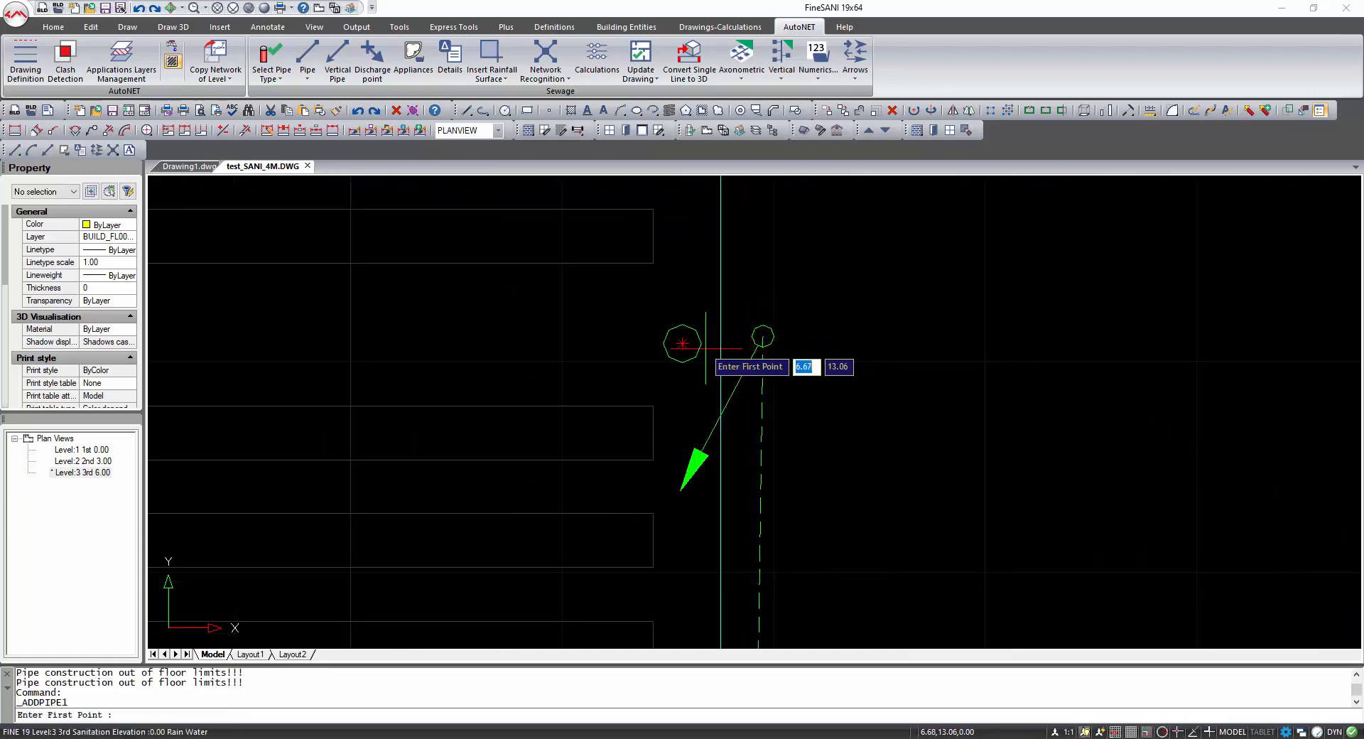
Draw a short pipe from the lower-middle gutter's node perpendicular to the edge pipe.
{"action": "right_click", "coordinate": [706, 348], "text": "shift"}
{"action": "left_click", "coordinate": [753, 545]}
{"action": "left_click", "coordinate": [688, 343]}
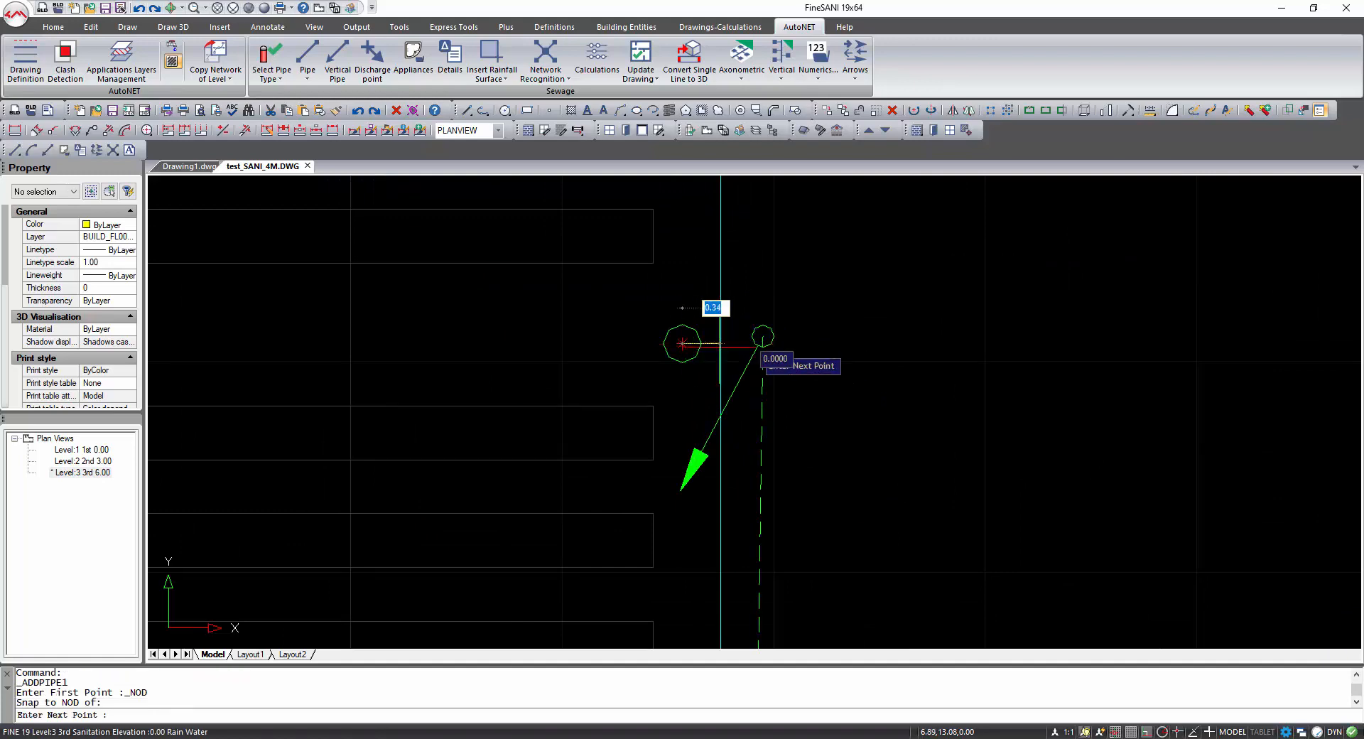
{"action": "right_click", "coordinate": [764, 337], "text": "shift"}
{"action": "left_click", "coordinate": [804, 464]}
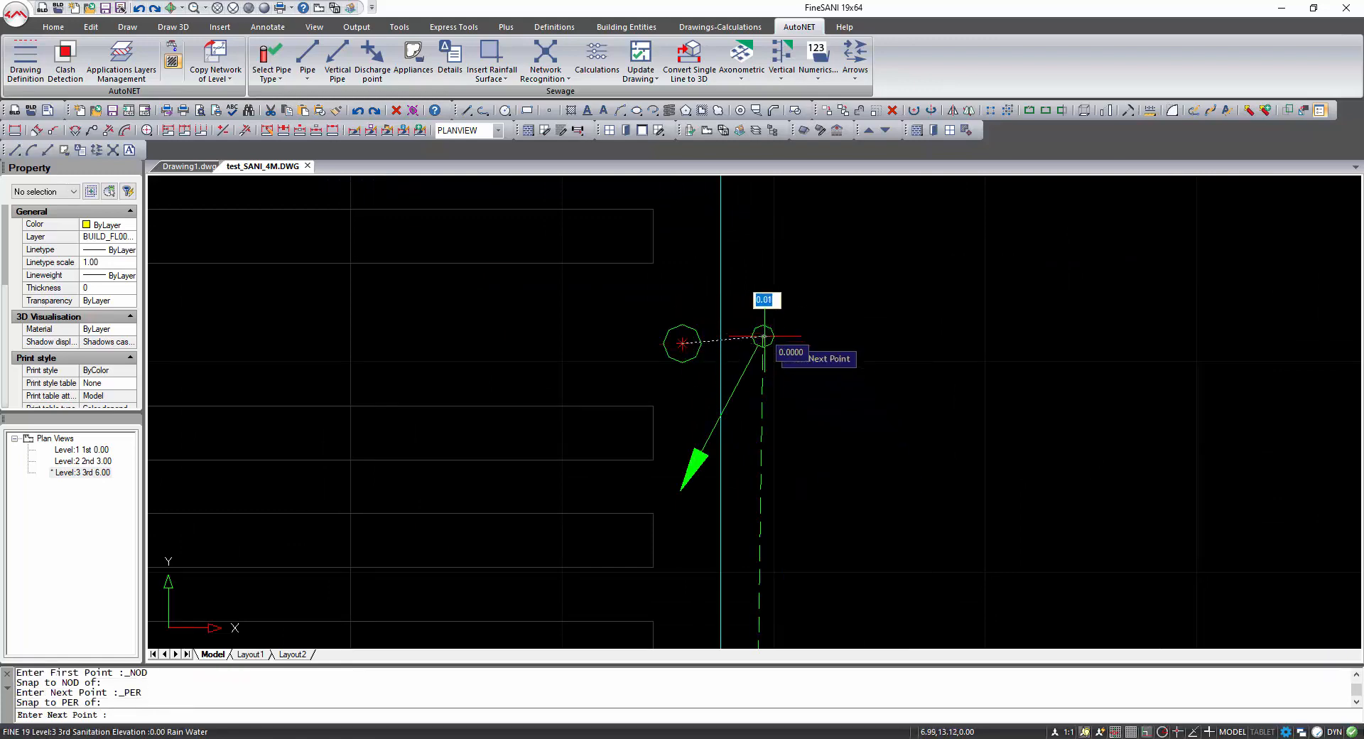
{"action": "key", "text": "Return"}
Place a vertical pipe beside the inner-corner gutter, running from height 0 to 6.
{"action": "scroll", "coordinate": [787, 387], "scroll_direction": "down", "scroll_amount": 4}
{"action": "scroll", "coordinate": [718, 499], "scroll_direction": "down", "scroll_amount": 1}
{"action": "mouse_move", "coordinate": [717, 499]}
{"action": "middle_mouse_down"}
{"action": "mouse_move", "coordinate": [771, 501]}
{"action": "mouse_move", "coordinate": [764, 516]}
{"action": "middle_mouse_up"}
{"action": "scroll", "coordinate": [764, 515], "scroll_direction": "down", "scroll_amount": 1}
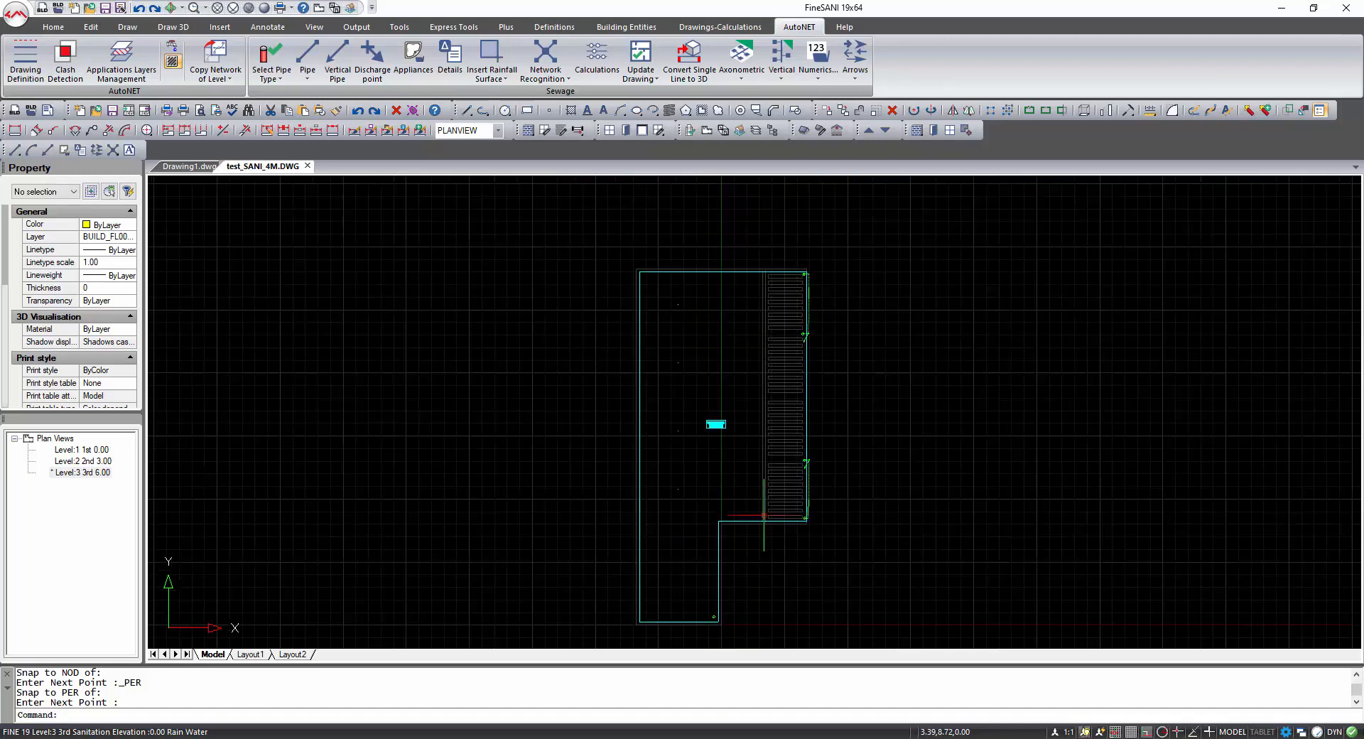
{"action": "scroll", "coordinate": [716, 620], "scroll_direction": "up", "scroll_amount": 2}
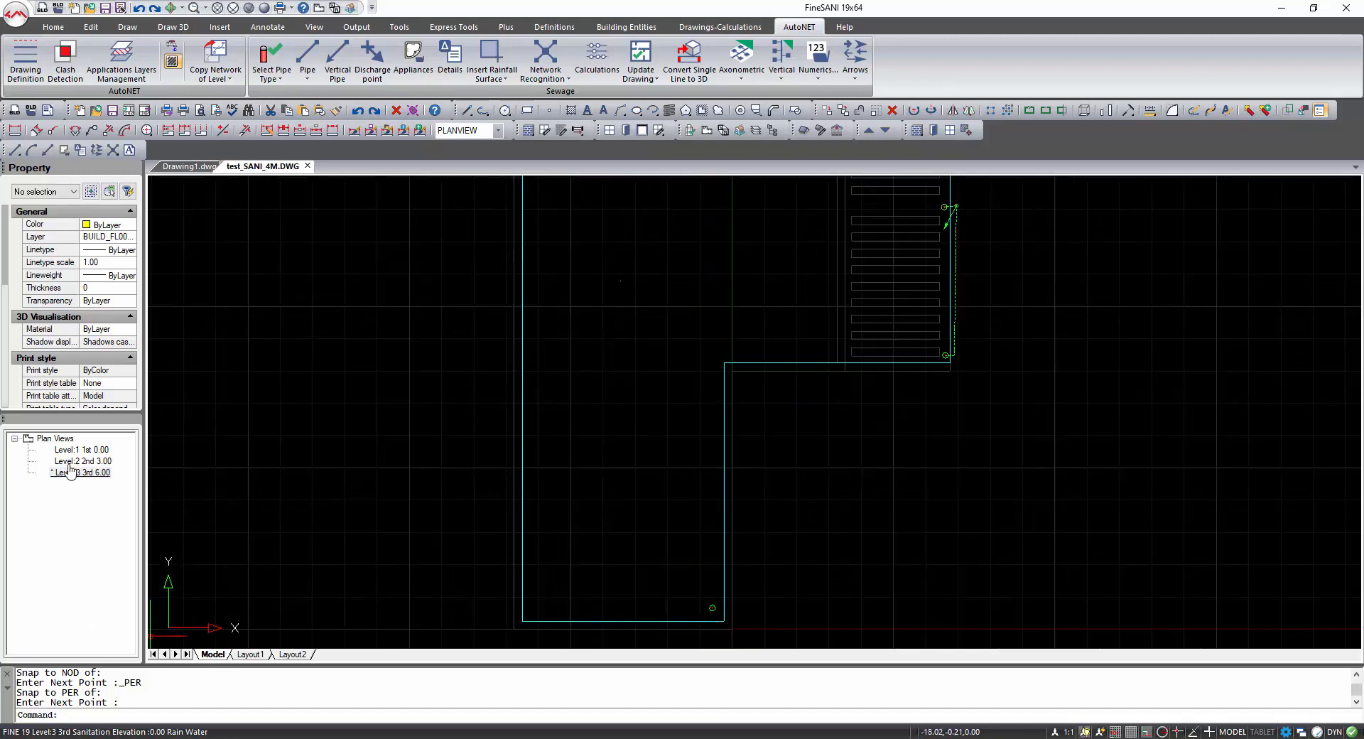
{"action": "scroll", "coordinate": [748, 626], "scroll_direction": "up", "scroll_amount": 1}
{"action": "middle_click_drag", "start_coordinate": [749, 629], "coordinate": [719, 605]}
{"action": "left_click", "coordinate": [341, 59]}
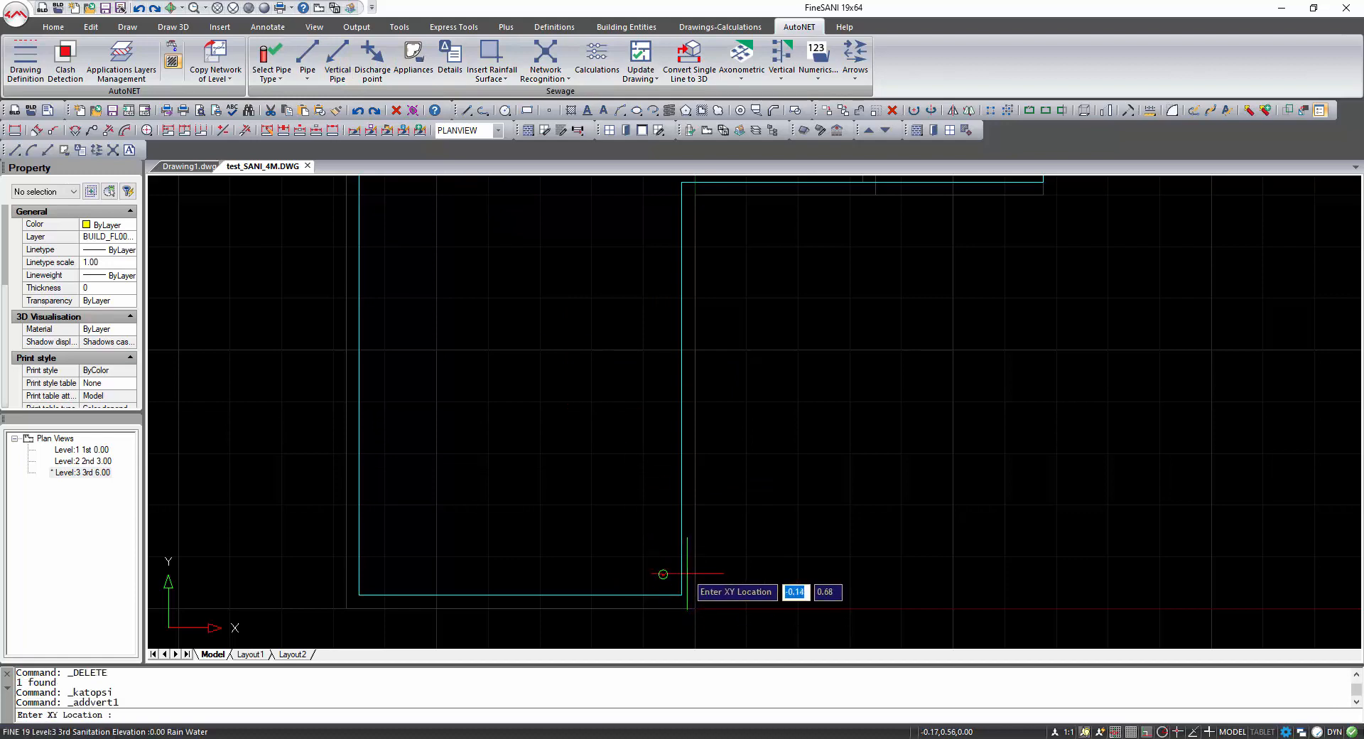
{"action": "key", "text": "F3"}
{"action": "left_click", "coordinate": [685, 574]}
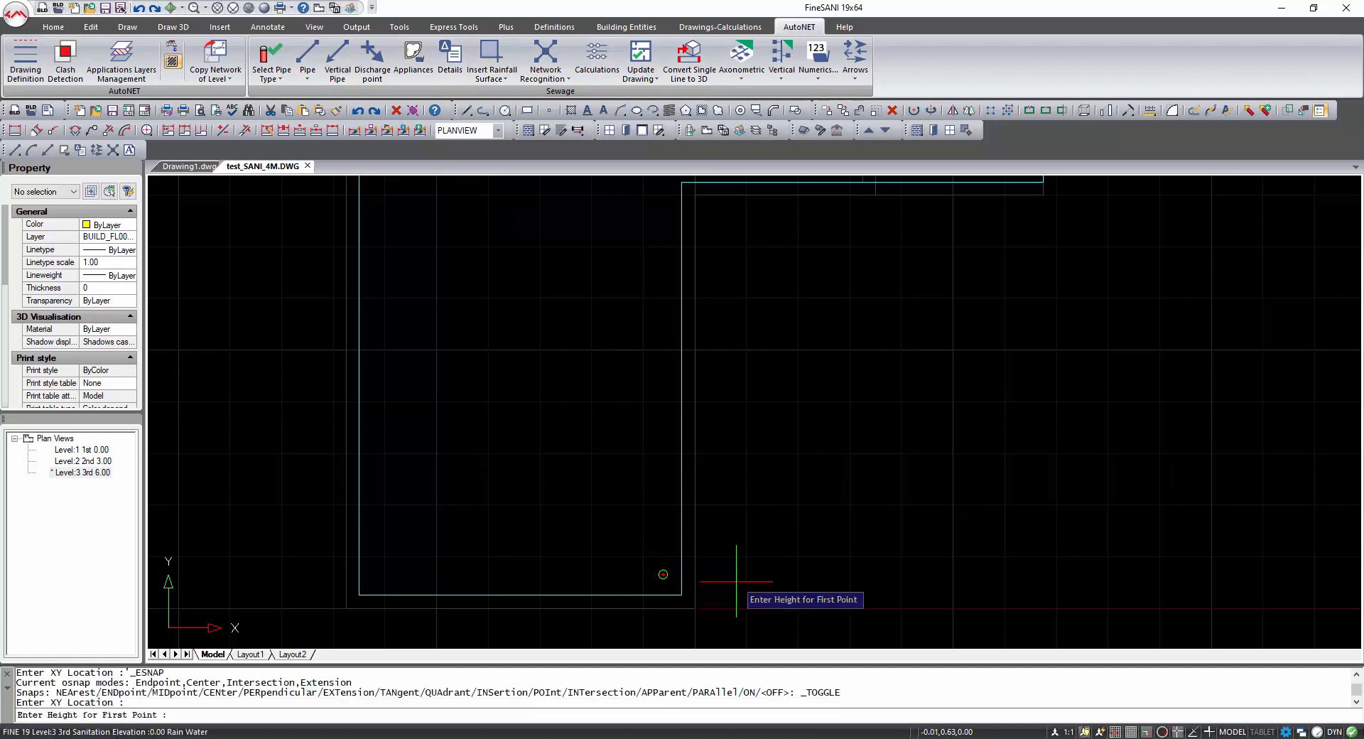
{"action": "type", "text": "0"}
{"action": "key", "text": "Return"}
{"action": "type", "text": "6"}
{"action": "key", "text": "Return"}
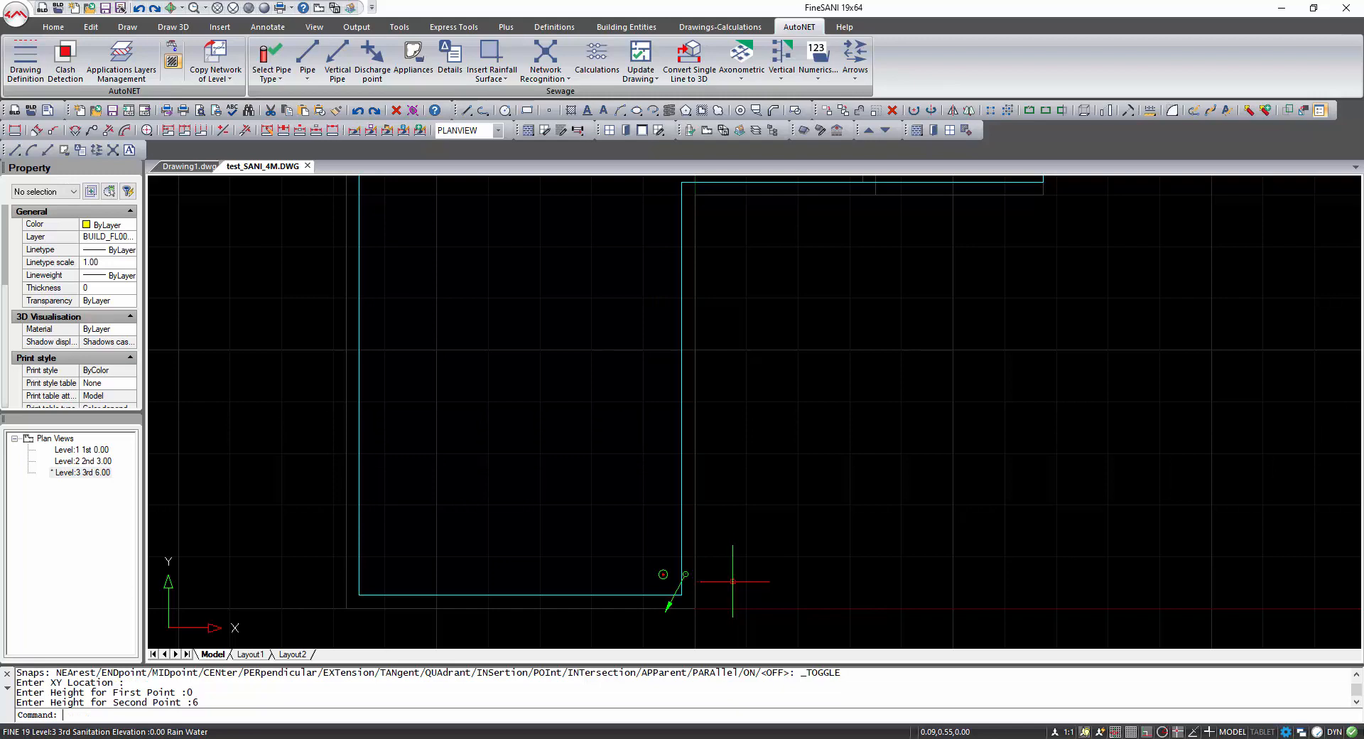
Draw a short pipe from the inner-corner gutter's node perpendicular to the vertical pipe beside it.
{"action": "left_click", "coordinate": [308, 53]}
{"action": "scroll", "coordinate": [668, 601], "scroll_direction": "up", "scroll_amount": 2}
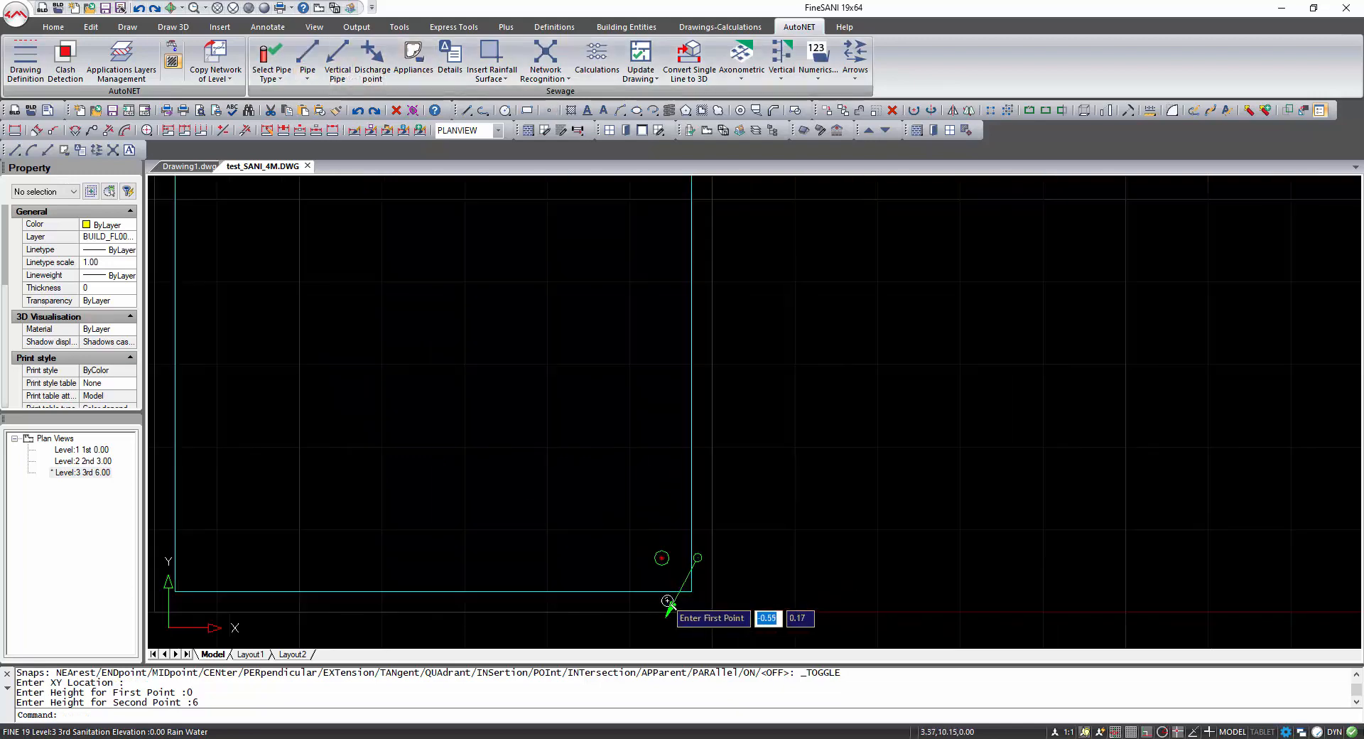
{"action": "right_click", "coordinate": [666, 570], "text": "shift"}
{"action": "left_click", "coordinate": [713, 517]}
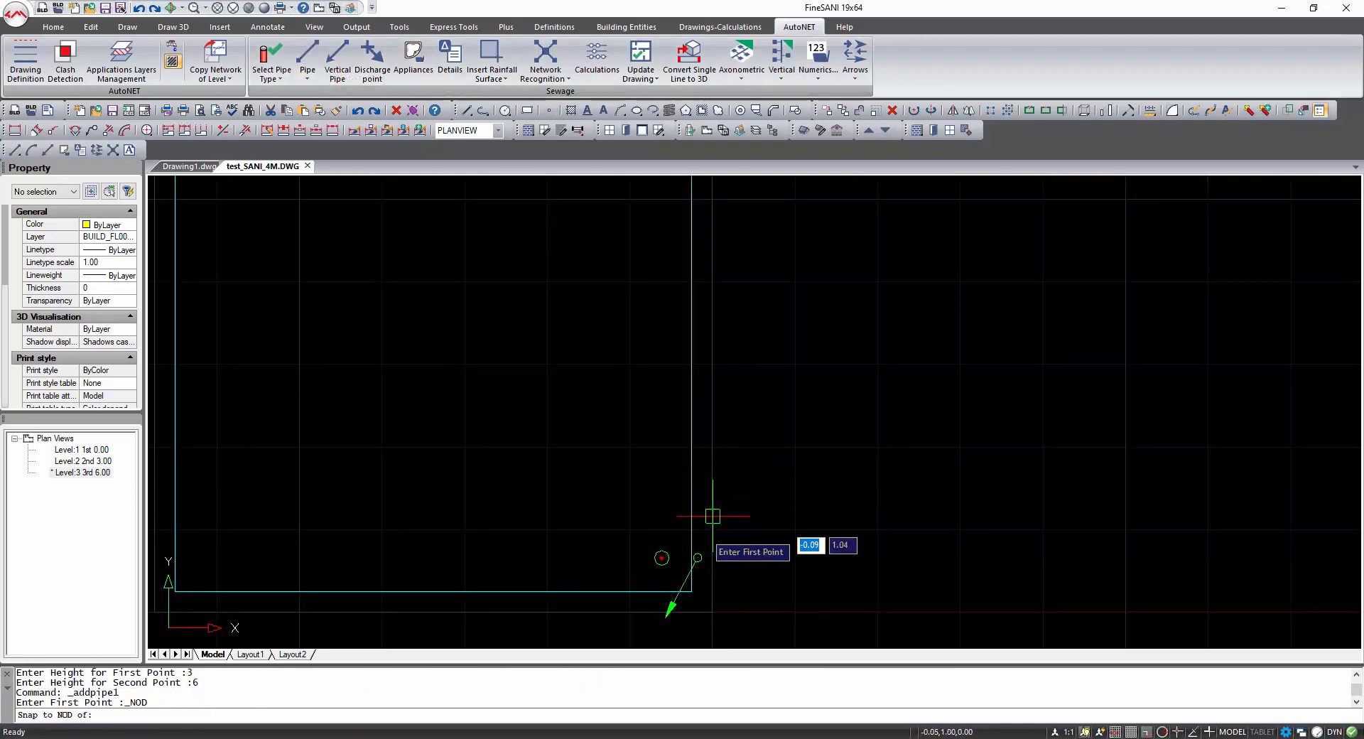
{"action": "left_click", "coordinate": [662, 557]}
{"action": "right_click", "coordinate": [703, 561], "text": "shift"}
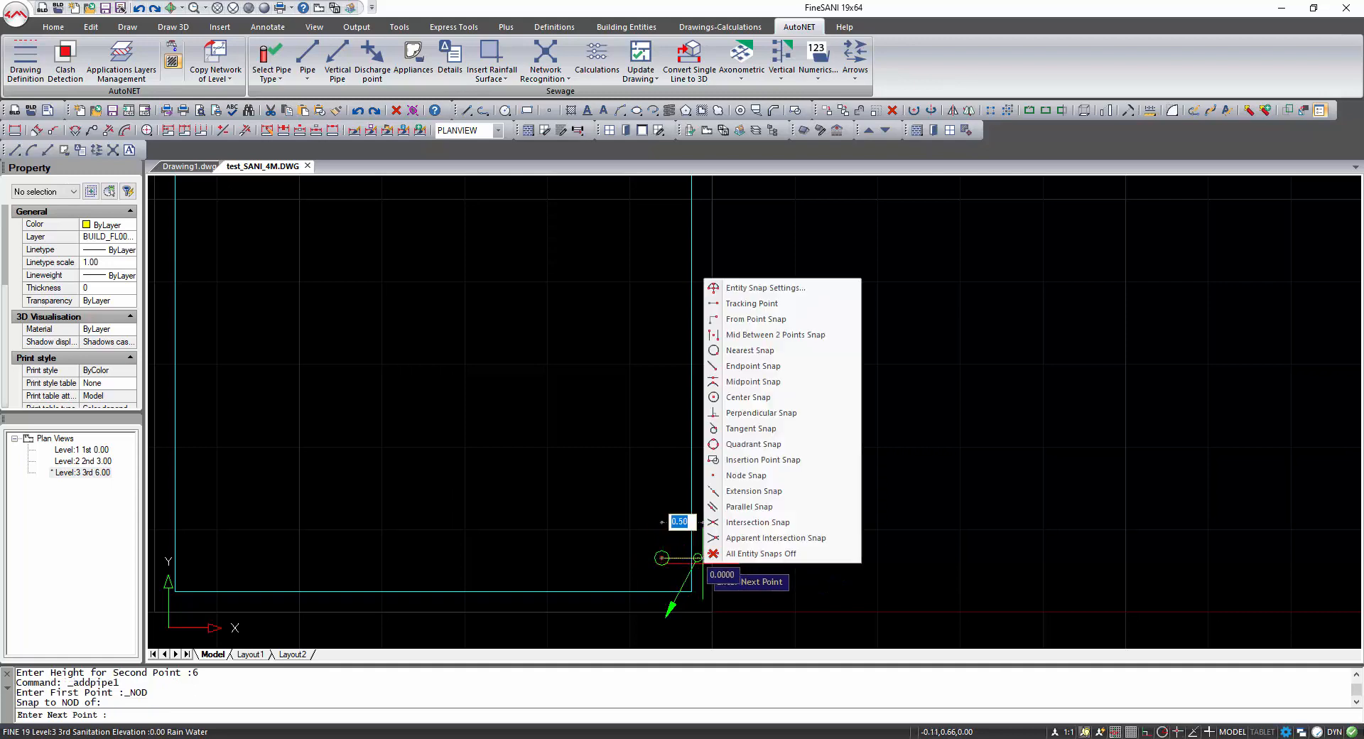
{"action": "left_click", "coordinate": [756, 413]}
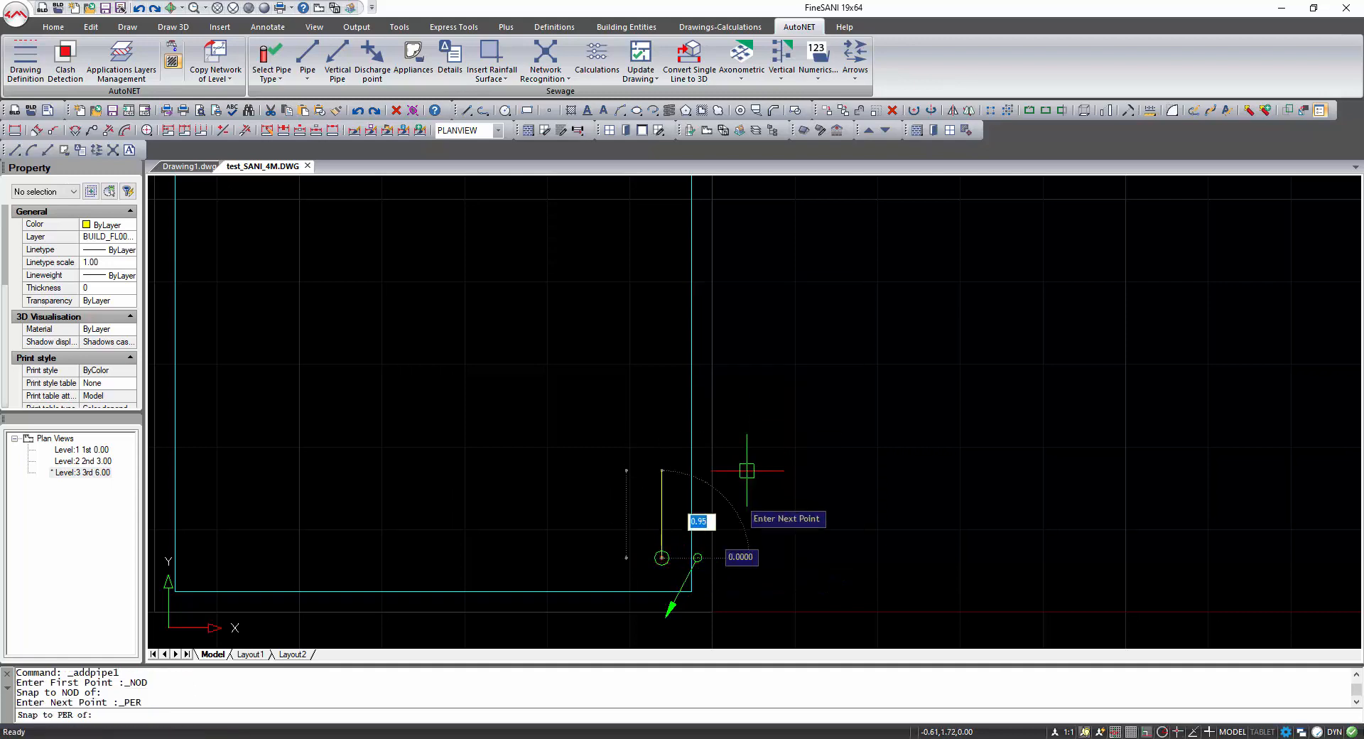
{"action": "scroll", "coordinate": [699, 558], "scroll_direction": "up", "scroll_amount": 4}
{"action": "left_click", "coordinate": [695, 548]}
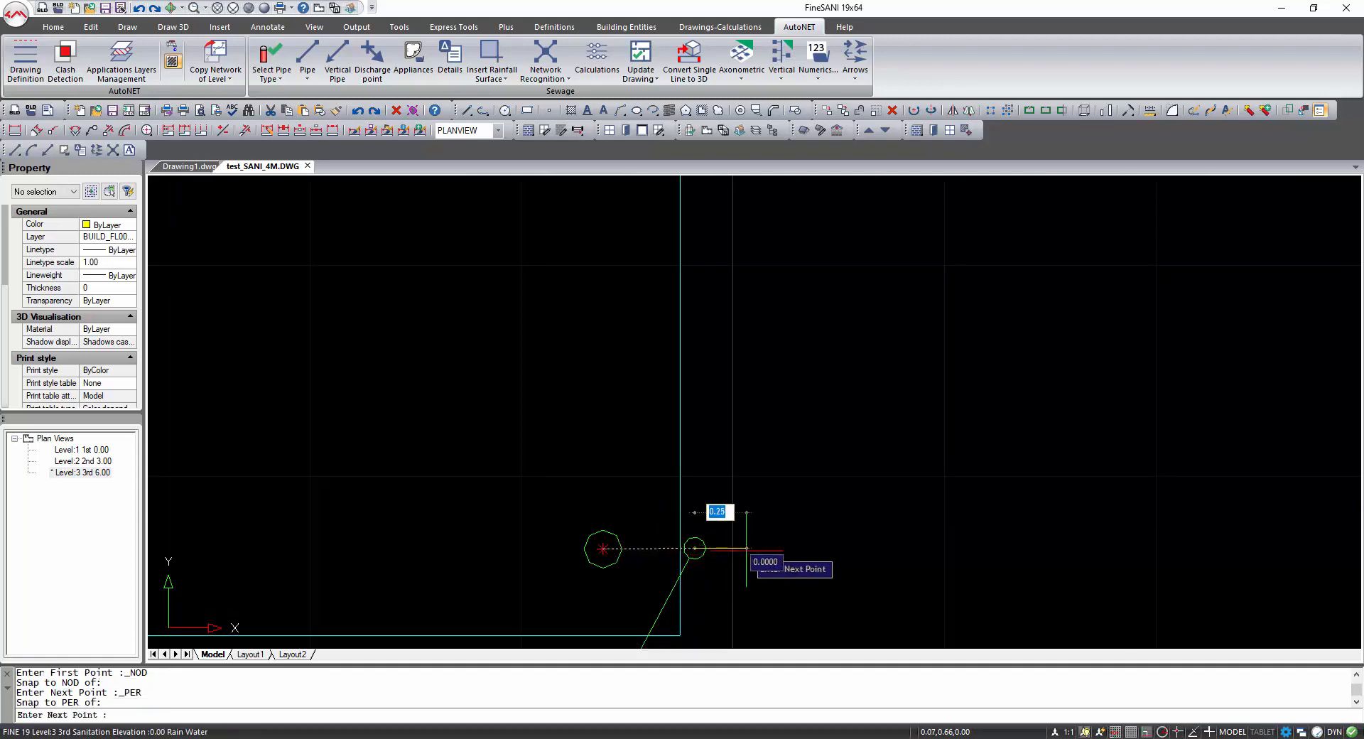
{"action": "left_click", "coordinate": [746, 549]}
Place a discharge point at the end of the dashed rainwater pipe beside the lift on Level 1.
{"action": "scroll", "coordinate": [747, 552], "scroll_direction": "down", "scroll_amount": 3}
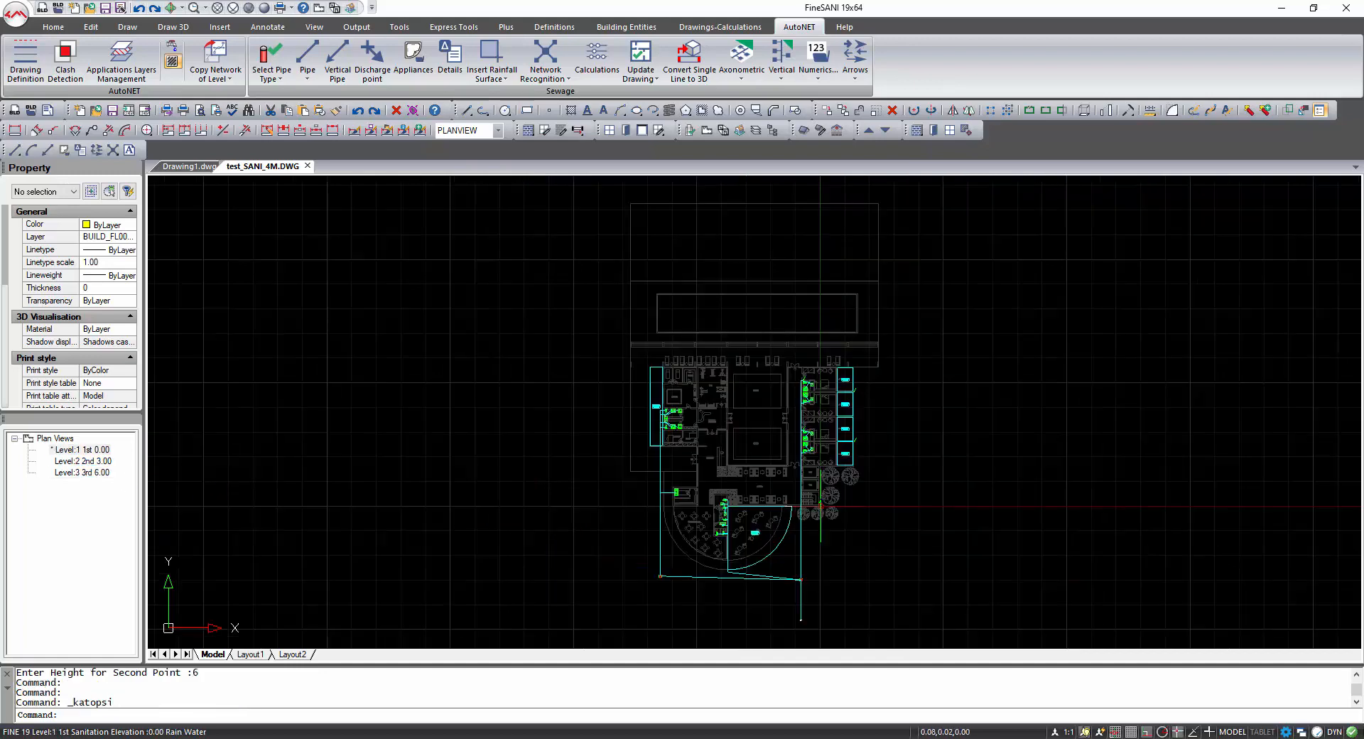
{"action": "scroll", "coordinate": [825, 507], "scroll_direction": "up", "scroll_amount": 6}
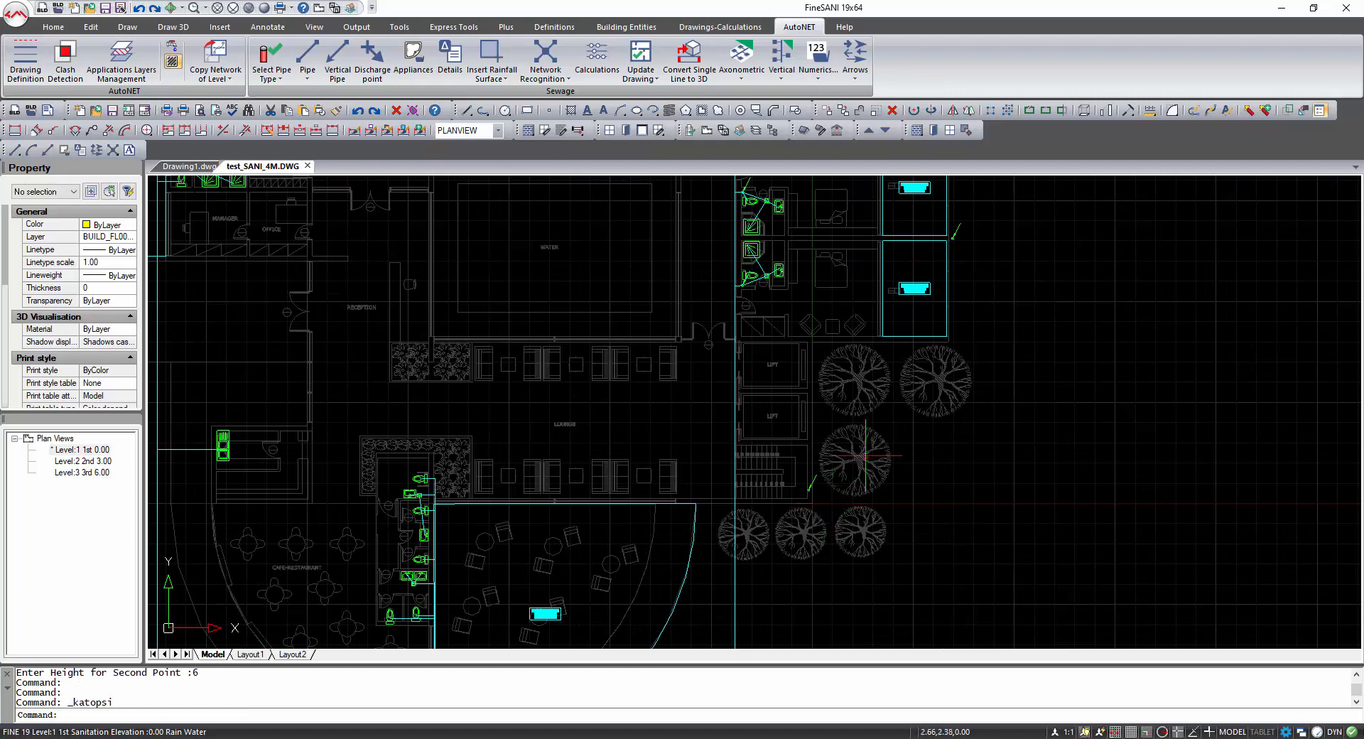
{"action": "middle_click_drag", "start_coordinate": [864, 455], "coordinate": [700, 615]}
{"action": "middle_click_drag", "start_coordinate": [829, 259], "coordinate": [766, 356]}
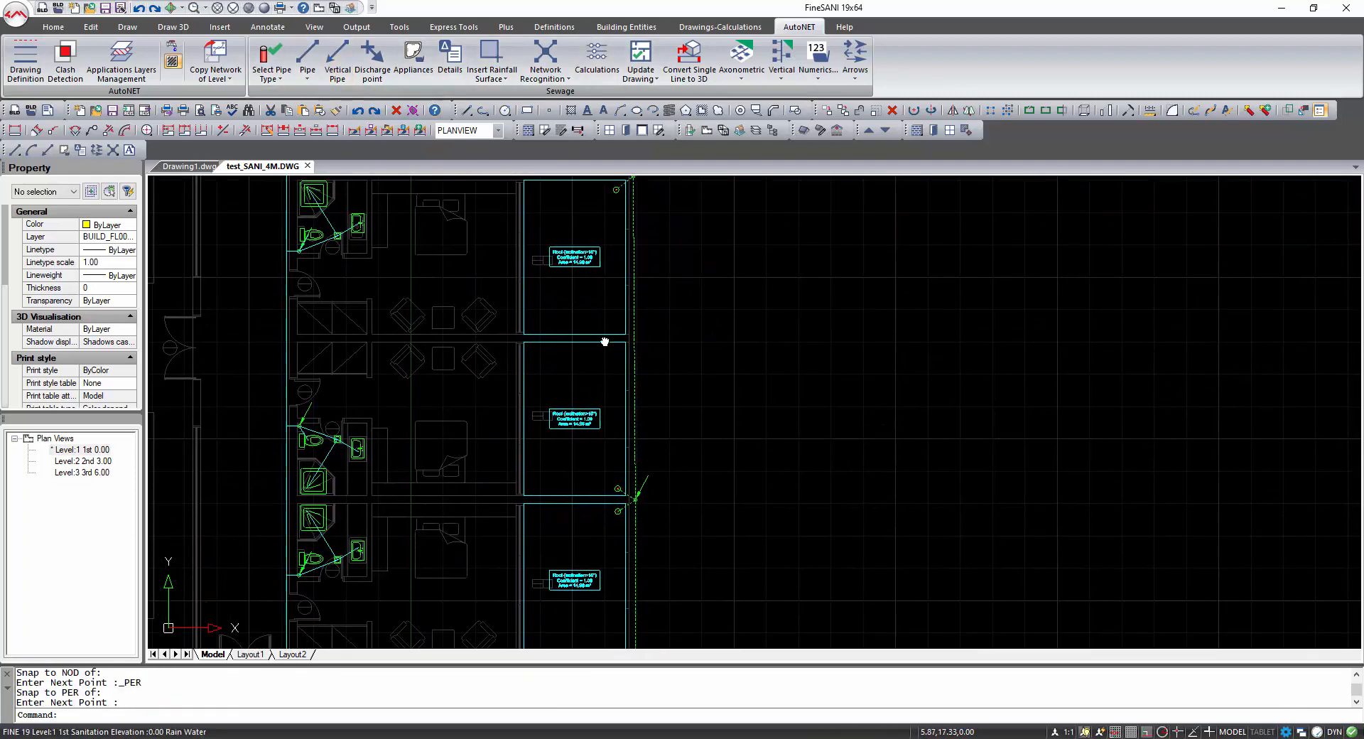
{"action": "middle_click_drag", "start_coordinate": [604, 342], "coordinate": [602, 277]}
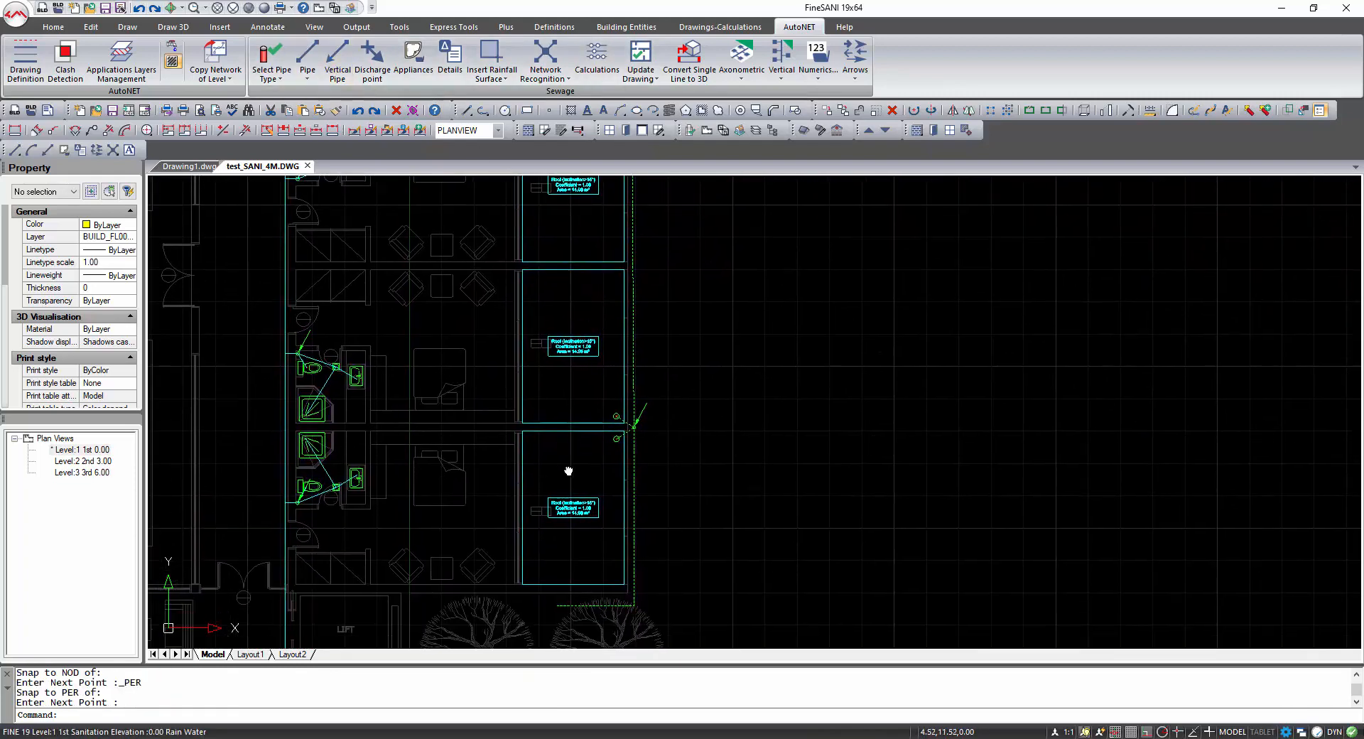
{"action": "middle_click_drag", "start_coordinate": [566, 472], "coordinate": [595, 416]}
{"action": "scroll", "coordinate": [588, 552], "scroll_direction": "up", "scroll_amount": 2}
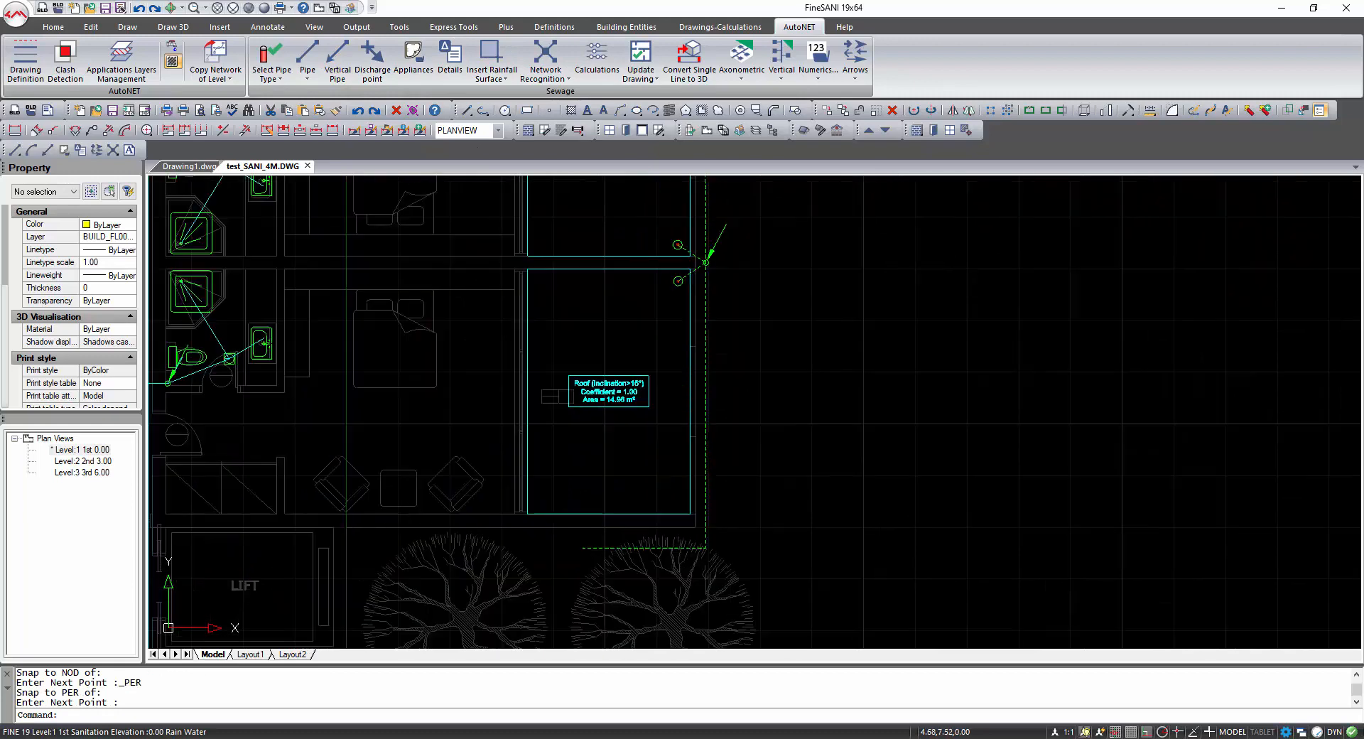
{"action": "left_click", "coordinate": [372, 53]}
{"action": "key", "text": "F3"}
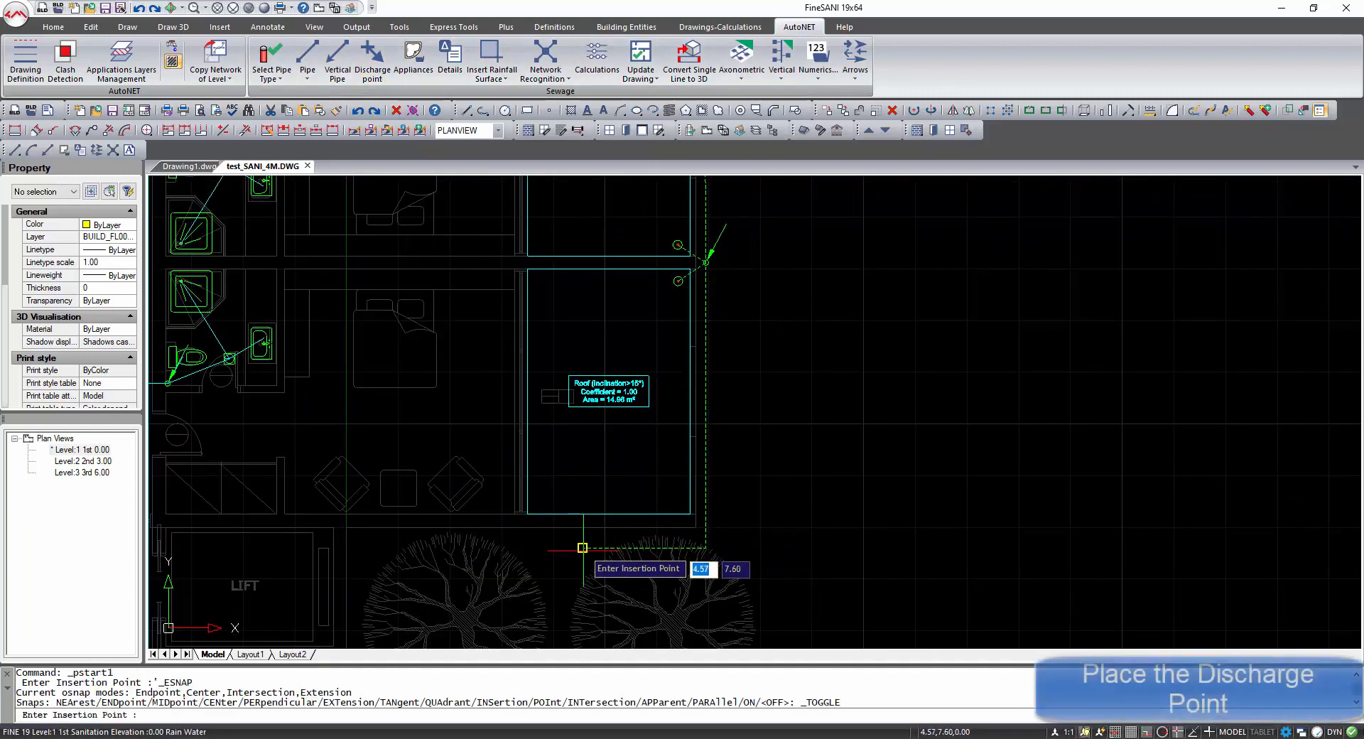
{"action": "scroll", "coordinate": [645, 419], "scroll_direction": "down", "scroll_amount": 3}
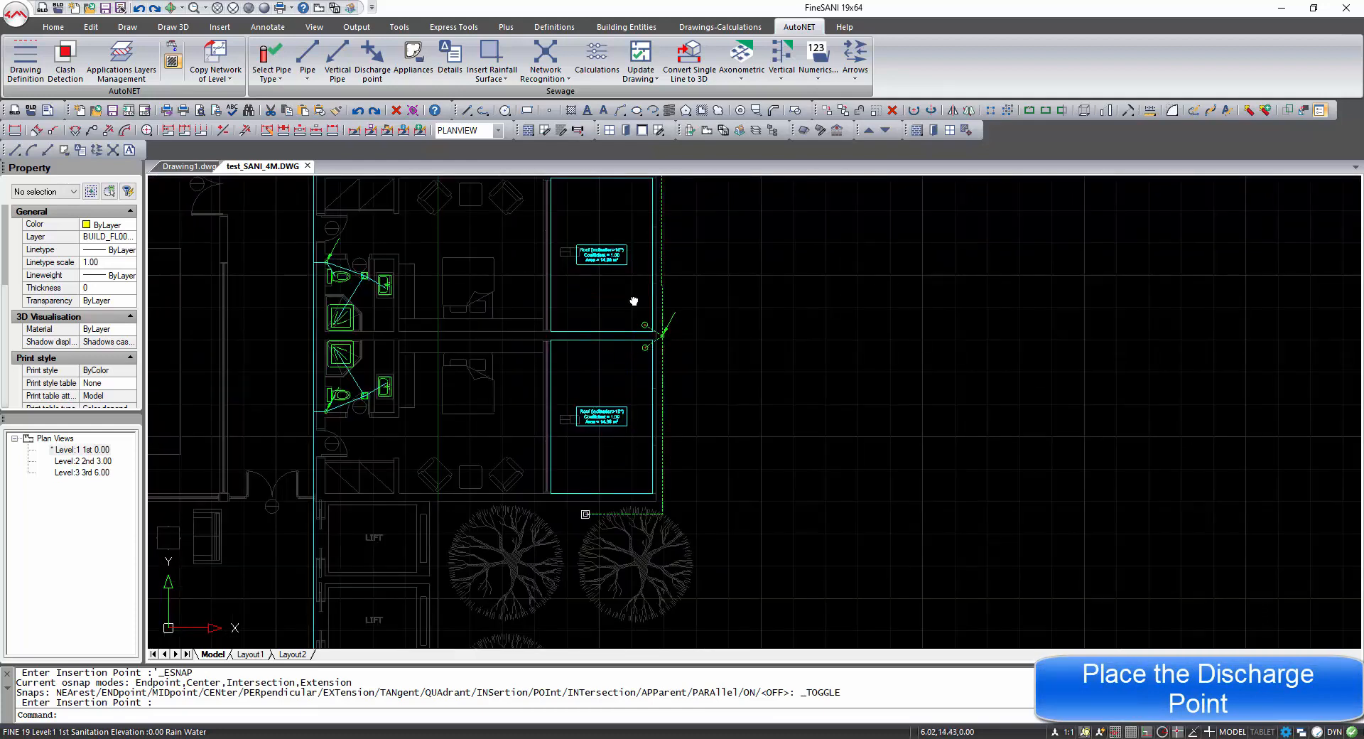
{"action": "middle_click_drag", "start_coordinate": [634, 302], "coordinate": [469, 340]}
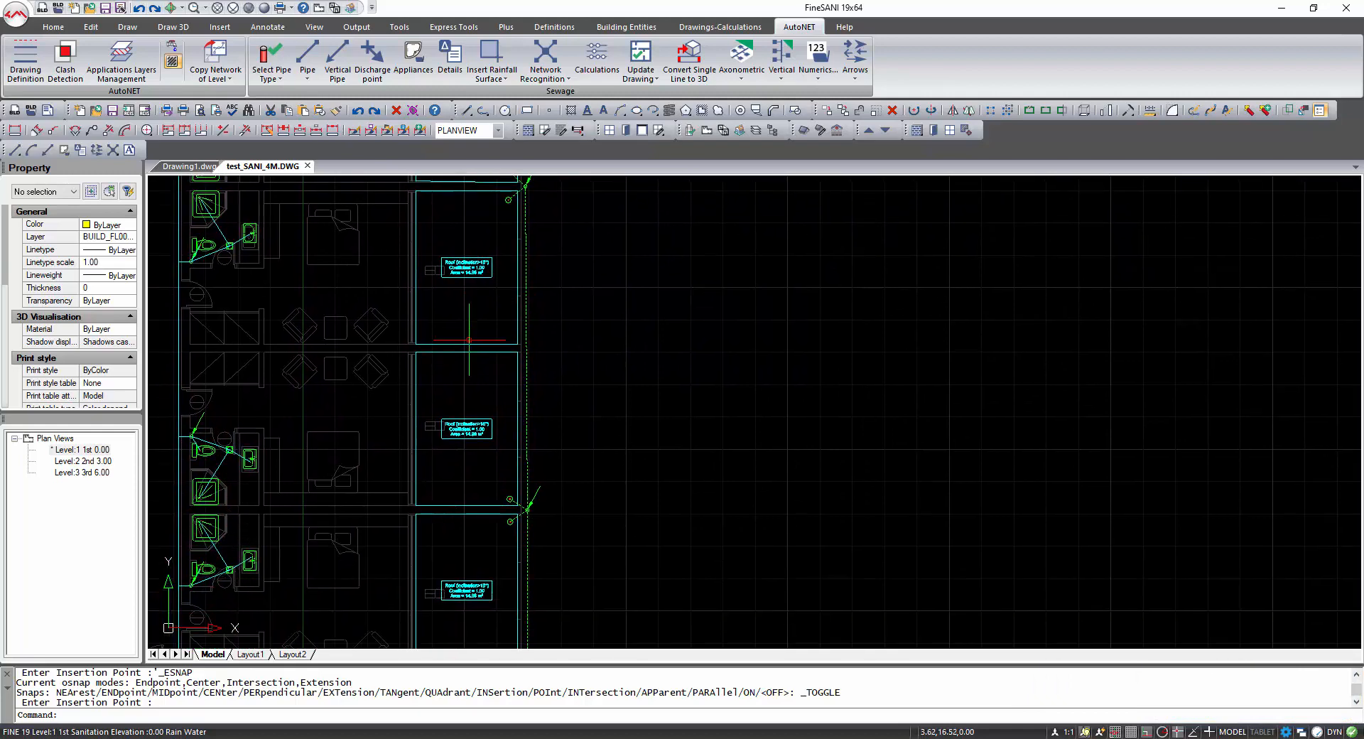
Switch between Levels 1, 2 and 3 to inspect the roof gutters, pipes and stacks.
{"action": "double_click", "coordinate": [83, 461]}
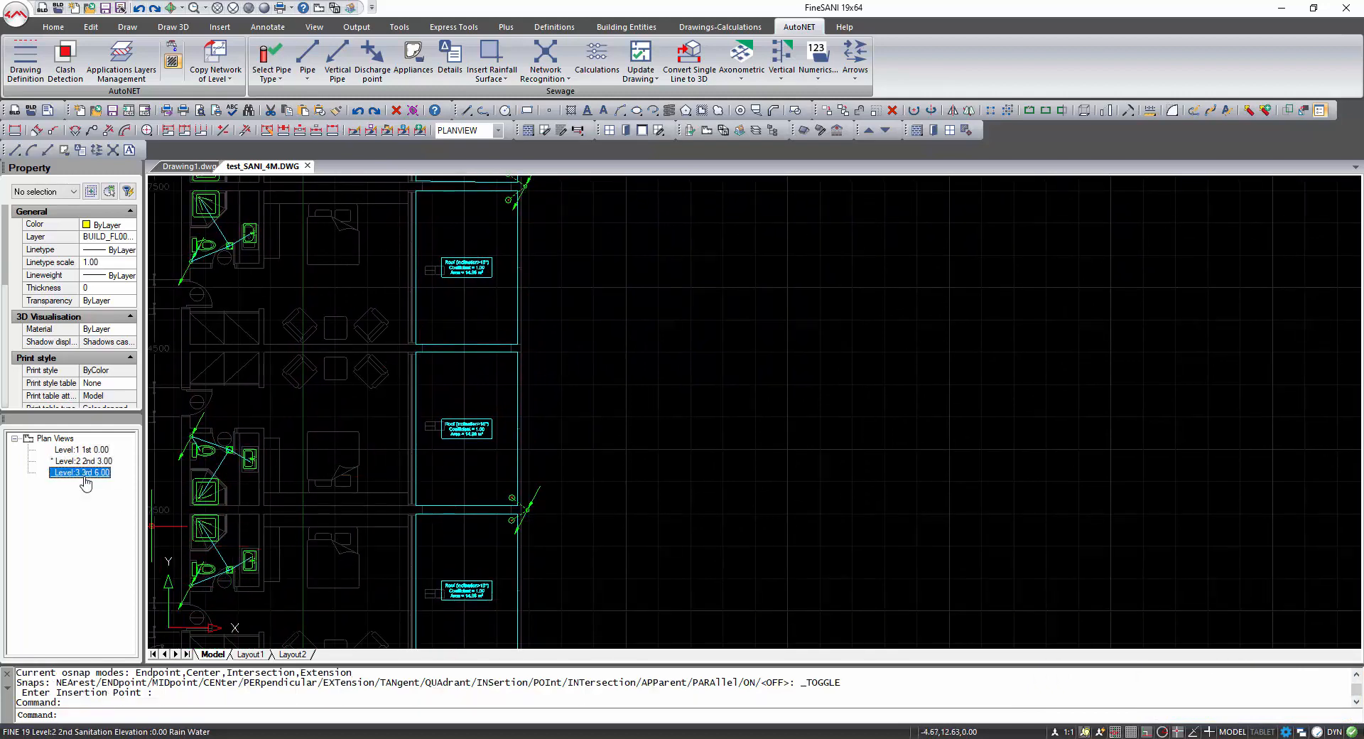
{"action": "double_click", "coordinate": [84, 474]}
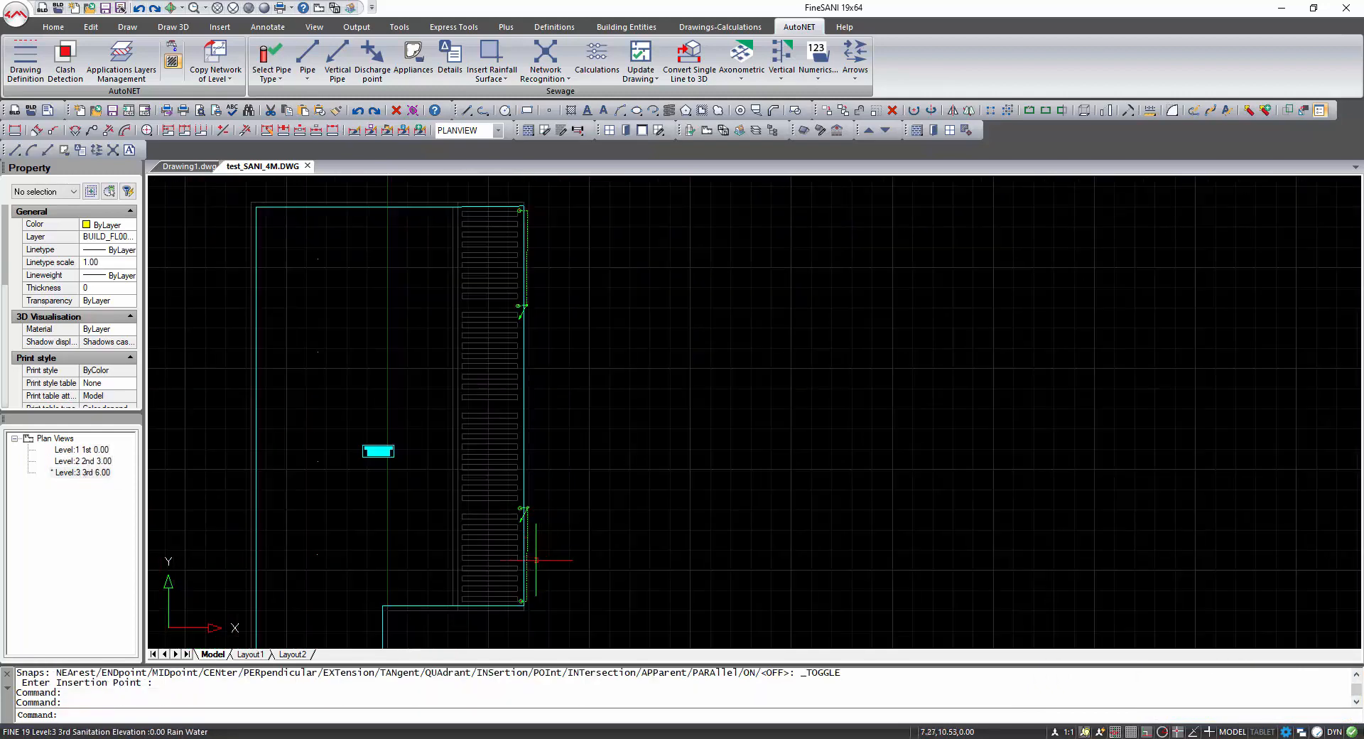
{"action": "double_click", "coordinate": [90, 451]}
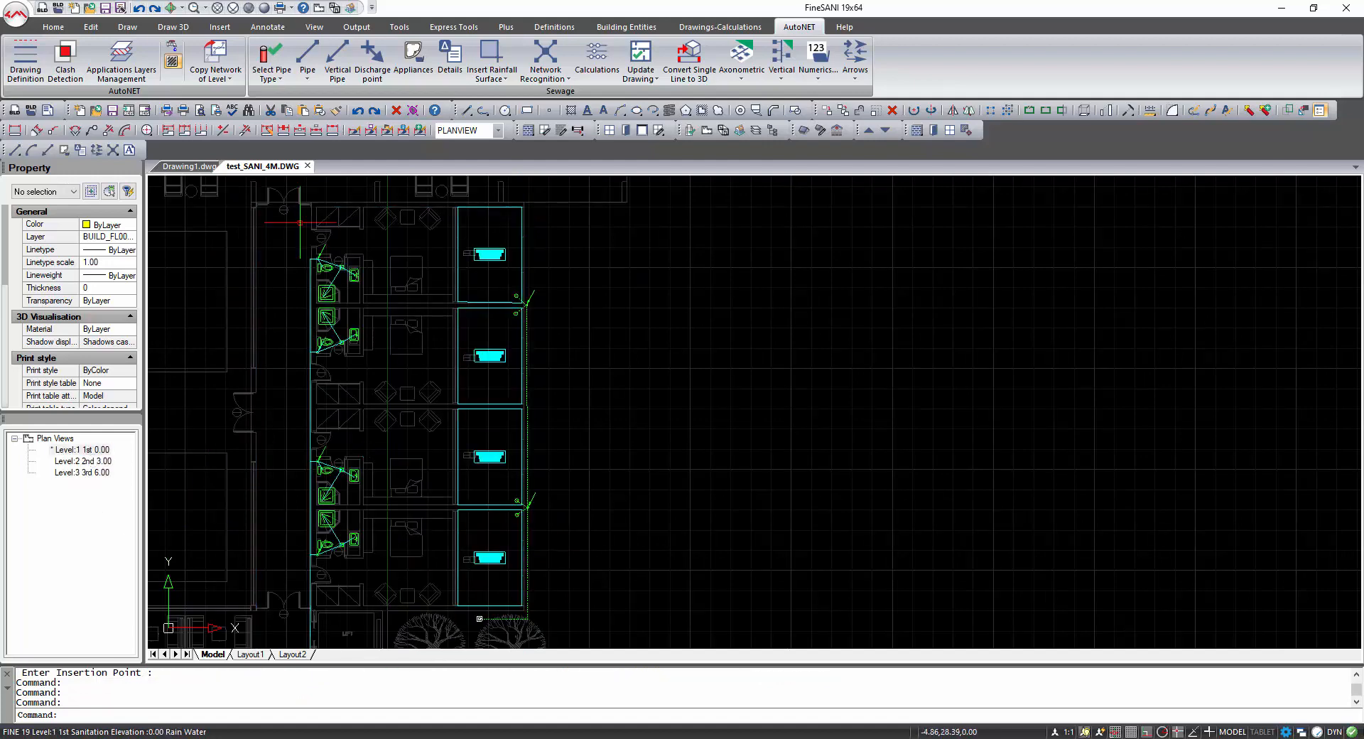
{"action": "left_click", "coordinate": [317, 13]}
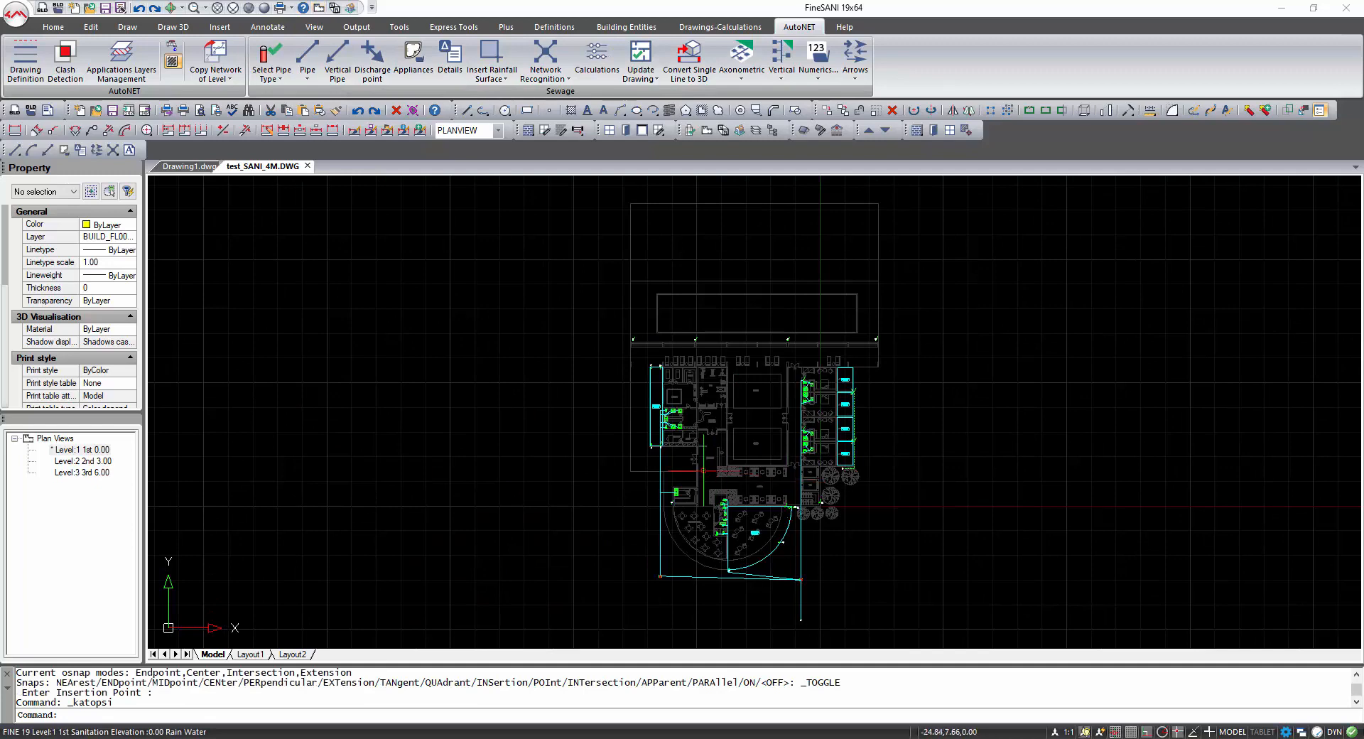
{"action": "double_click", "coordinate": [92, 474]}
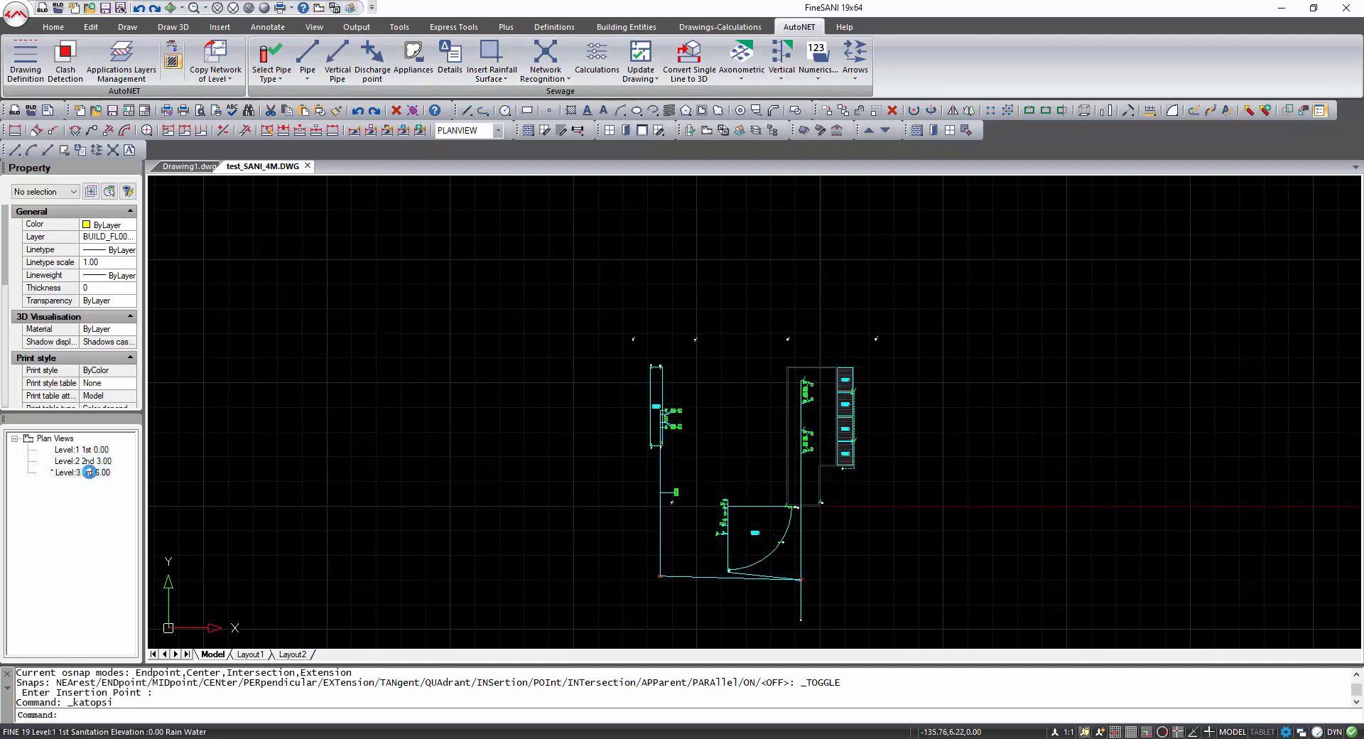
{"action": "scroll", "coordinate": [836, 478], "scroll_direction": "up", "scroll_amount": 6}
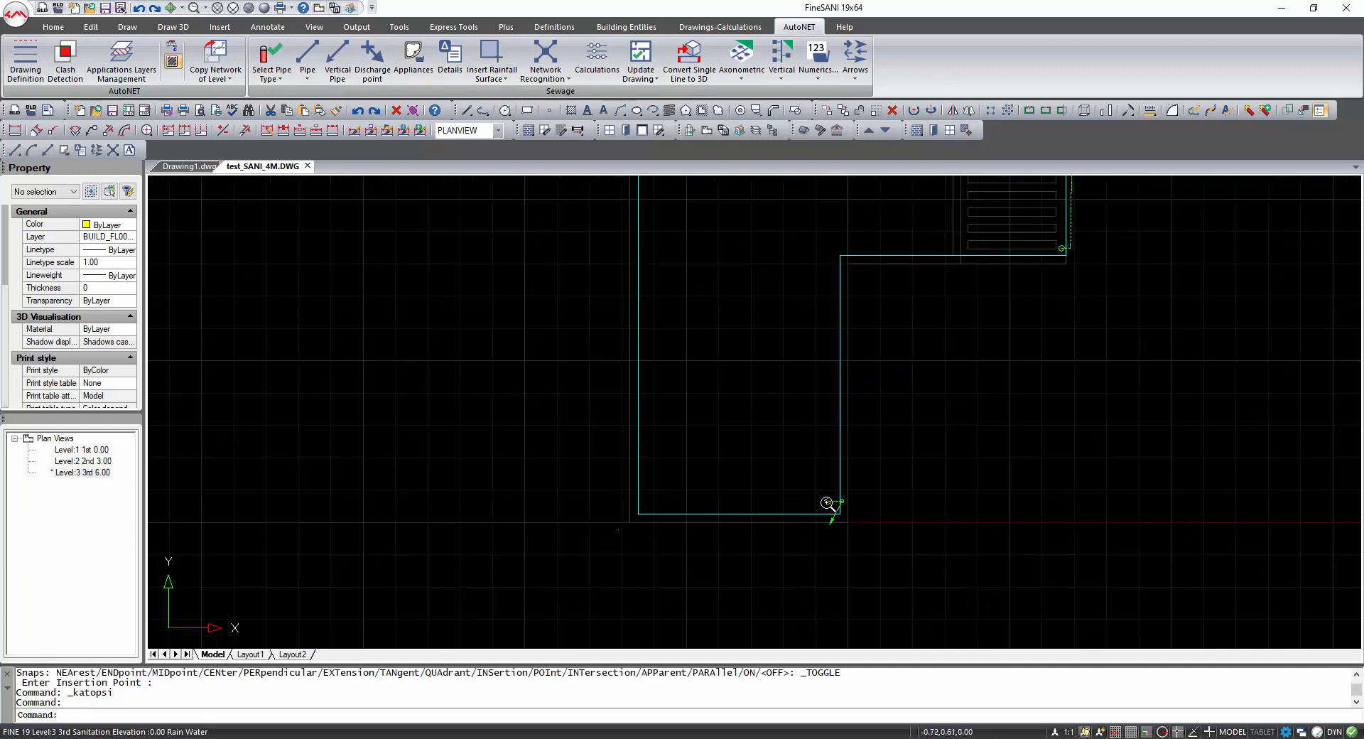
{"action": "scroll", "coordinate": [851, 499], "scroll_direction": "down", "scroll_amount": 2}
{"action": "middle_click_drag", "start_coordinate": [970, 360], "coordinate": [857, 555]}
{"action": "middle_click_drag", "start_coordinate": [889, 276], "coordinate": [829, 414]}
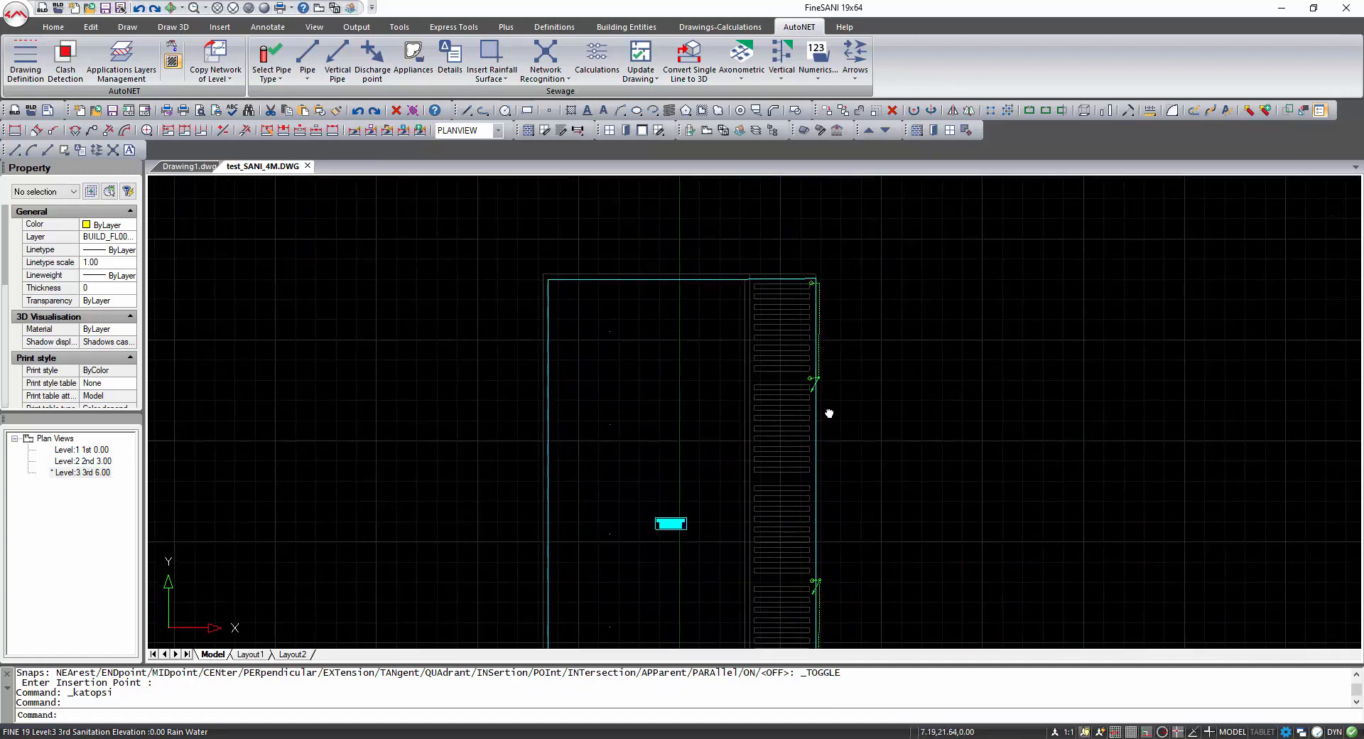
{"action": "double_click", "coordinate": [81, 463]}
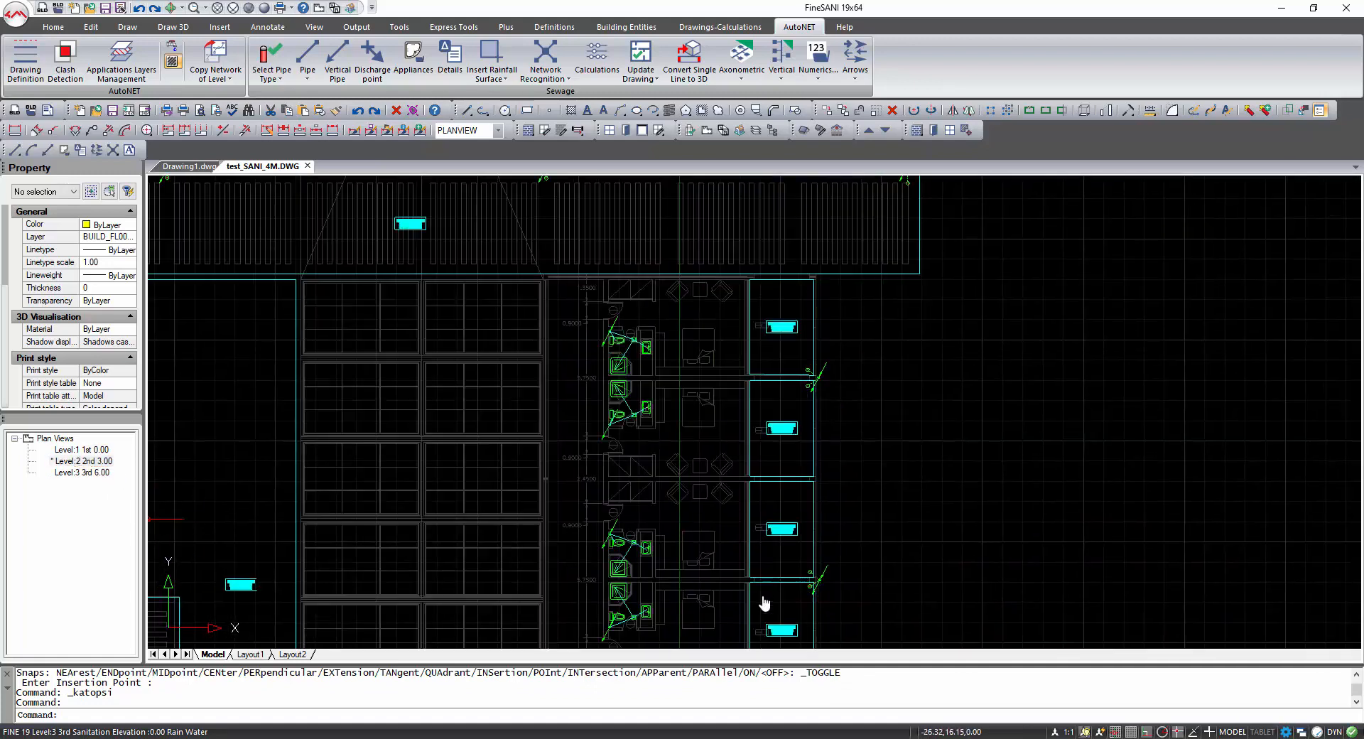
{"action": "double_click", "coordinate": [71, 450]}
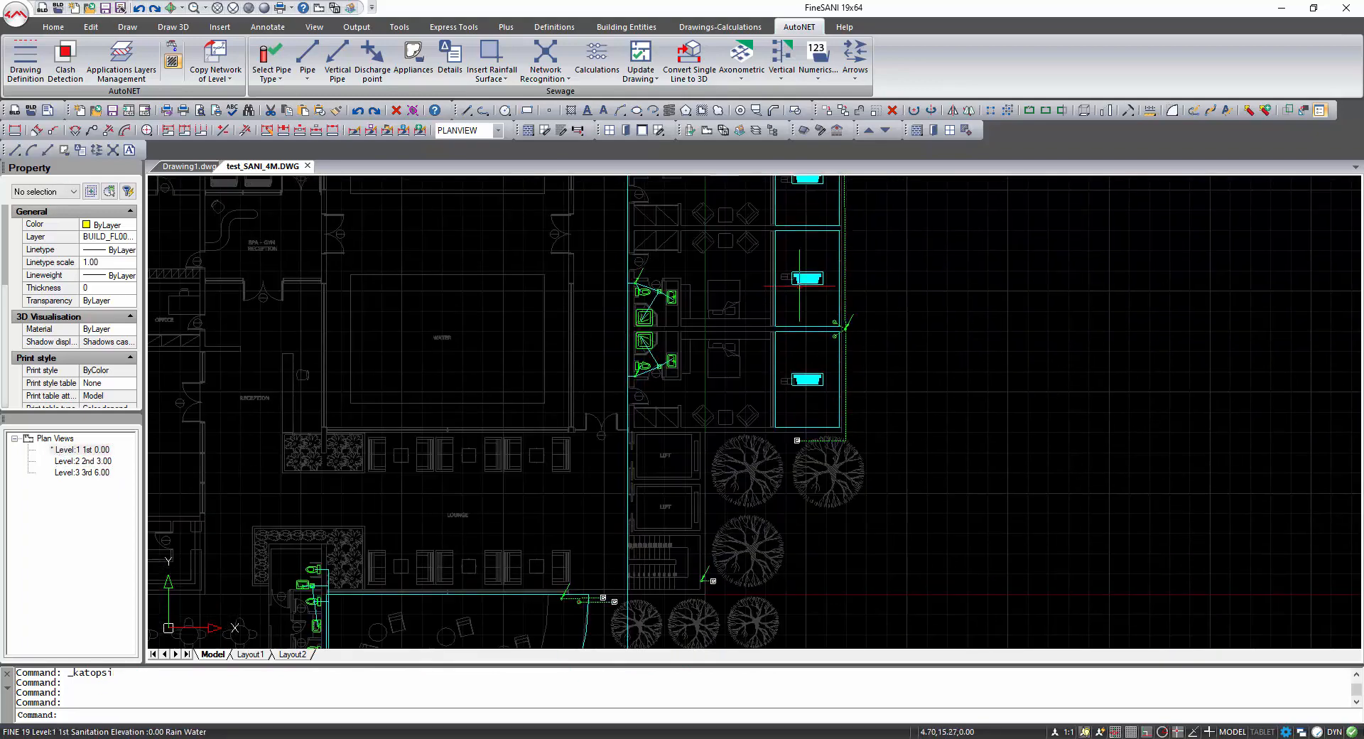
{"action": "scroll", "coordinate": [795, 441], "scroll_direction": "up", "scroll_amount": 3}
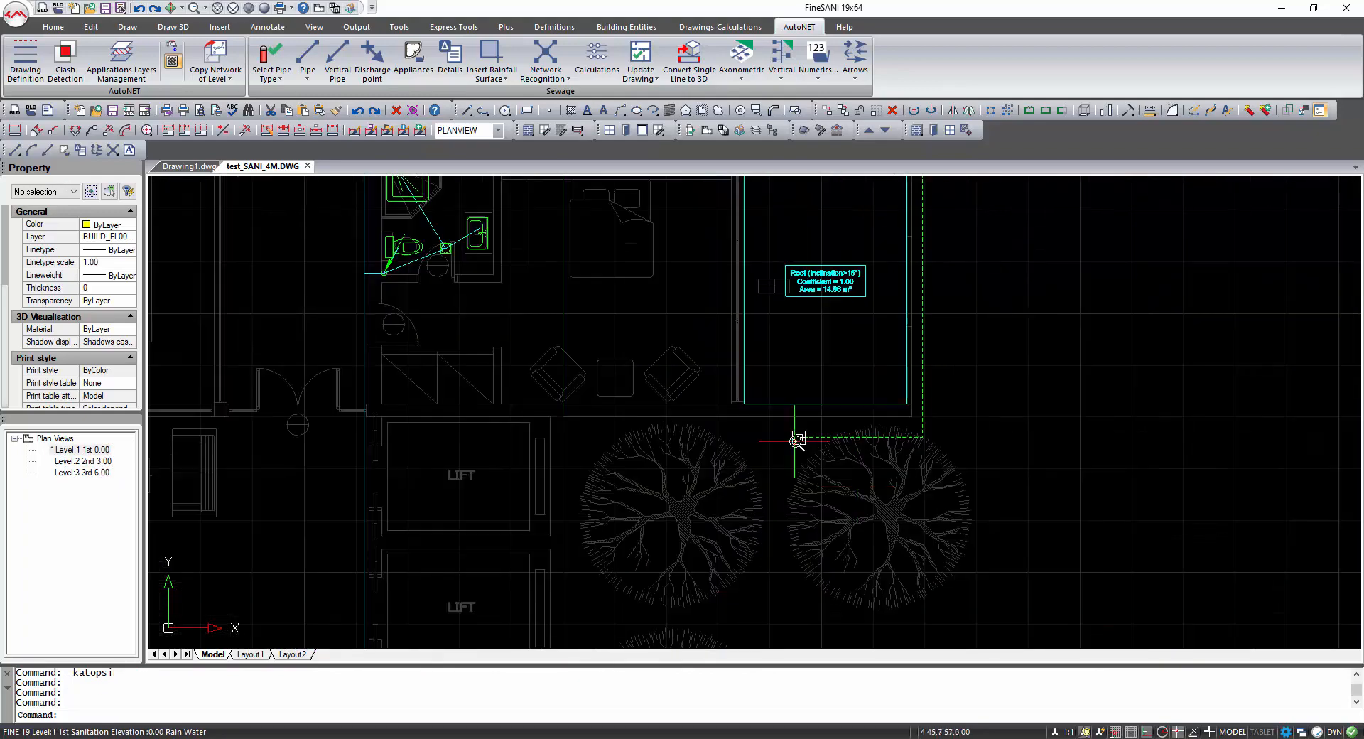
{"action": "scroll", "coordinate": [796, 440], "scroll_direction": "down", "scroll_amount": 5}
Check the rainwater stacks and discharge points around the building perimeter on Levels 1 and 2.
{"action": "double_click", "coordinate": [71, 461]}
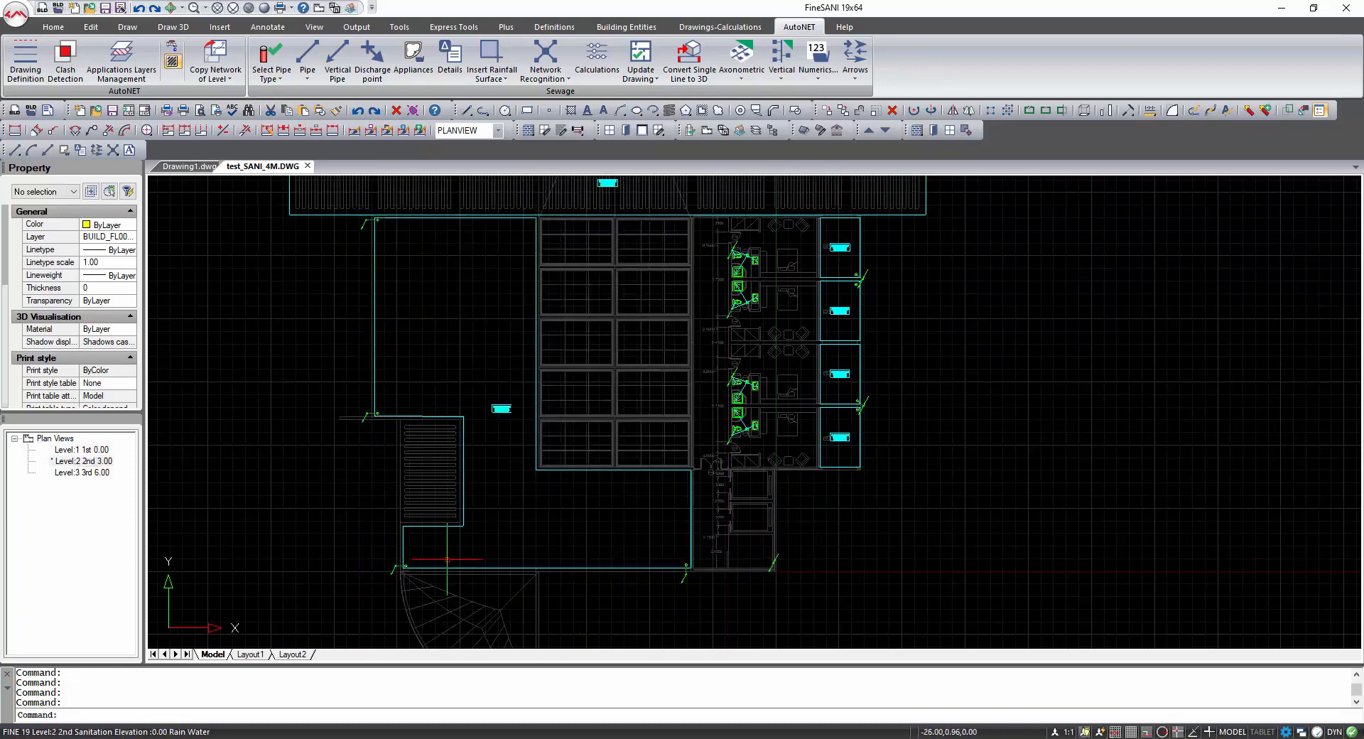
{"action": "middle_click_drag", "start_coordinate": [406, 344], "coordinate": [454, 399]}
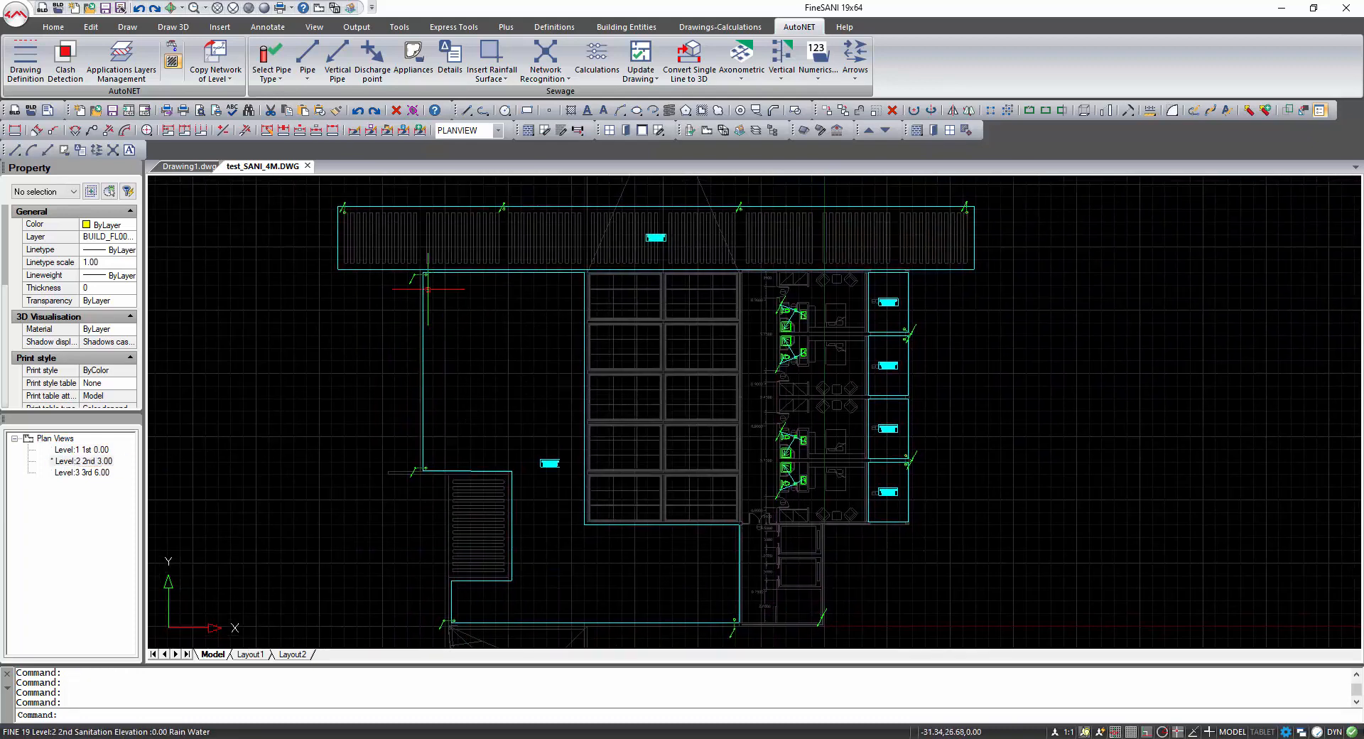
{"action": "middle_click_drag", "start_coordinate": [519, 466], "coordinate": [502, 350]}
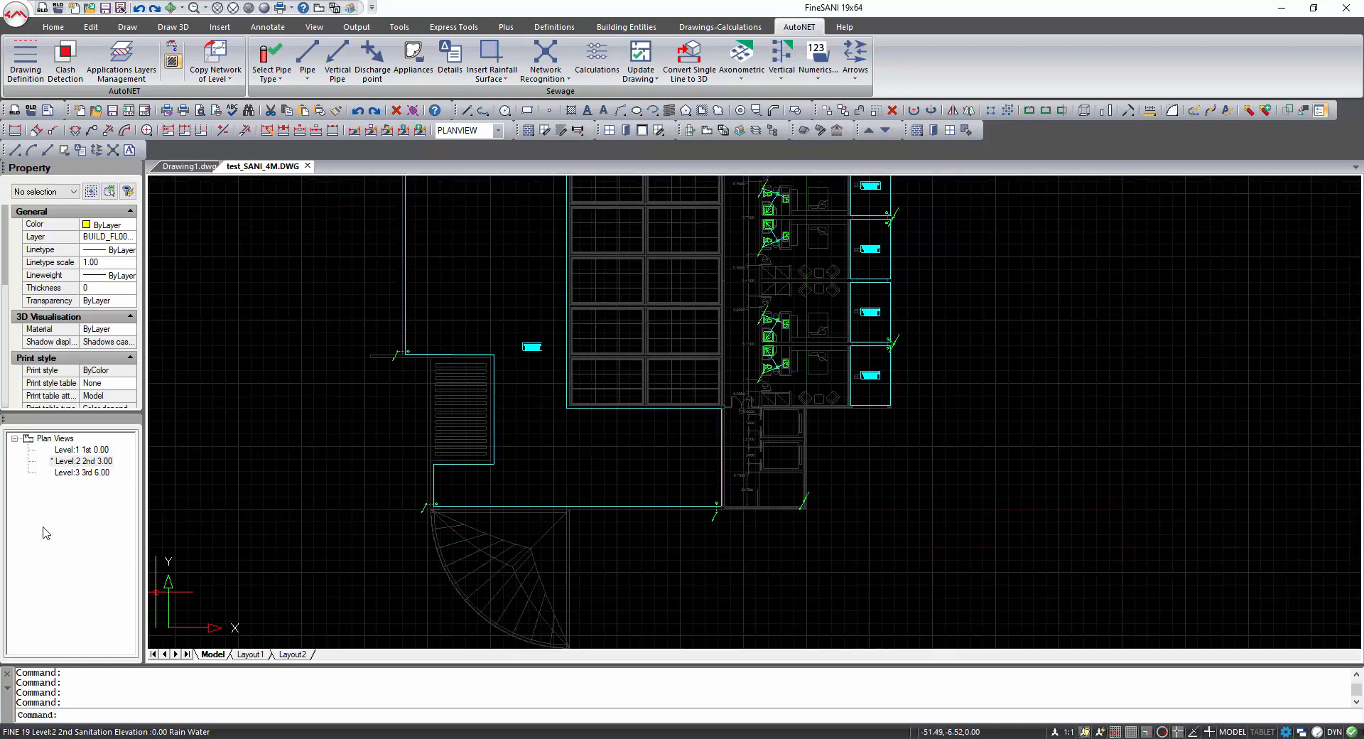
{"action": "double_click", "coordinate": [77, 449]}
{"action": "scroll", "coordinate": [725, 512], "scroll_direction": "up", "scroll_amount": 5}
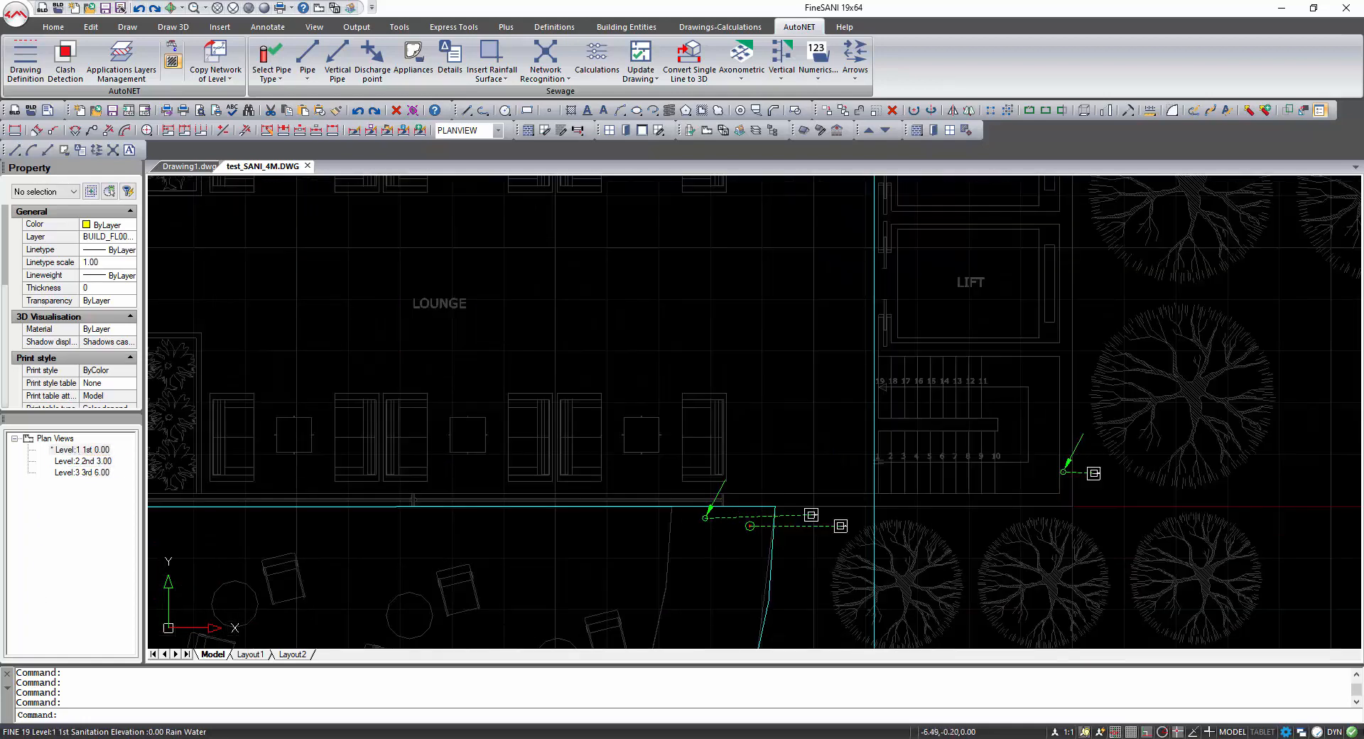
{"action": "scroll", "coordinate": [821, 531], "scroll_direction": "down", "scroll_amount": 4}
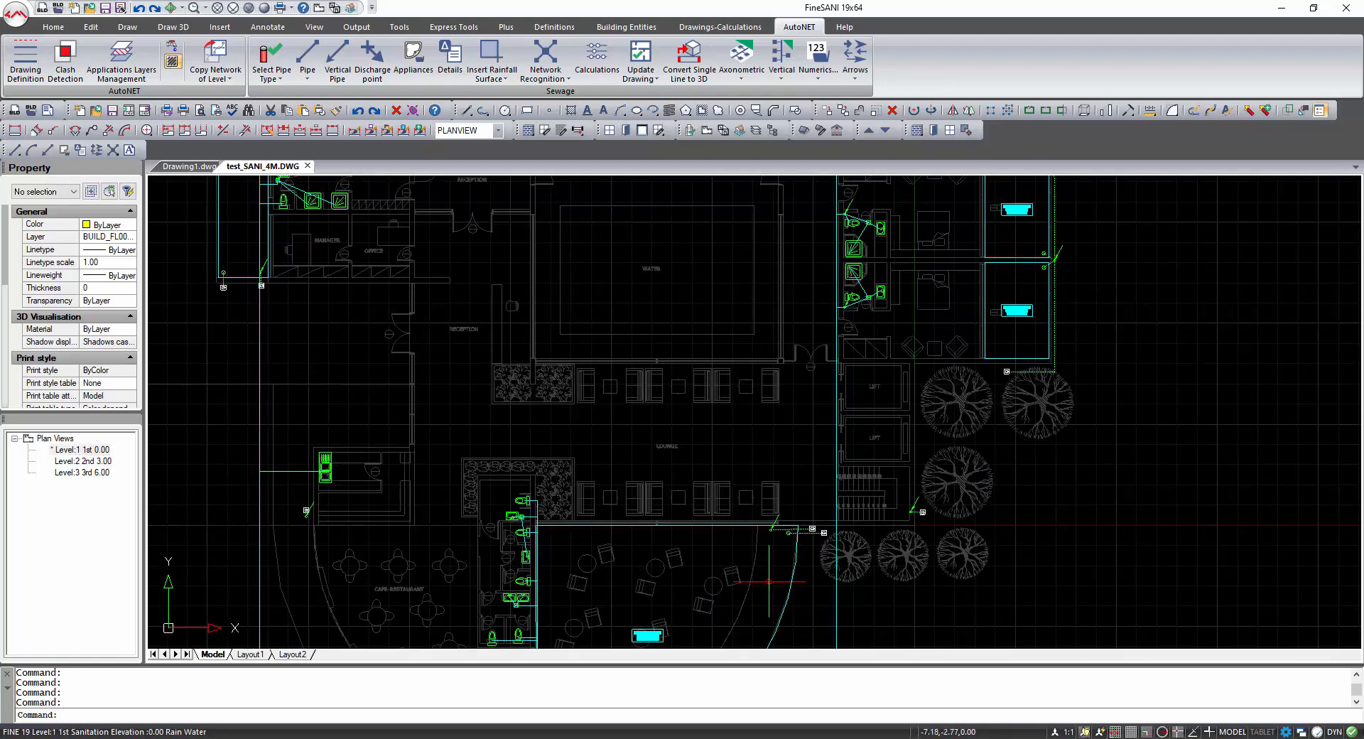
{"action": "middle_click_drag", "start_coordinate": [762, 582], "coordinate": [758, 387]}
{"action": "scroll", "coordinate": [547, 594], "scroll_direction": "up", "scroll_amount": 4}
{"action": "scroll", "coordinate": [547, 594], "scroll_direction": "up", "scroll_amount": 2}
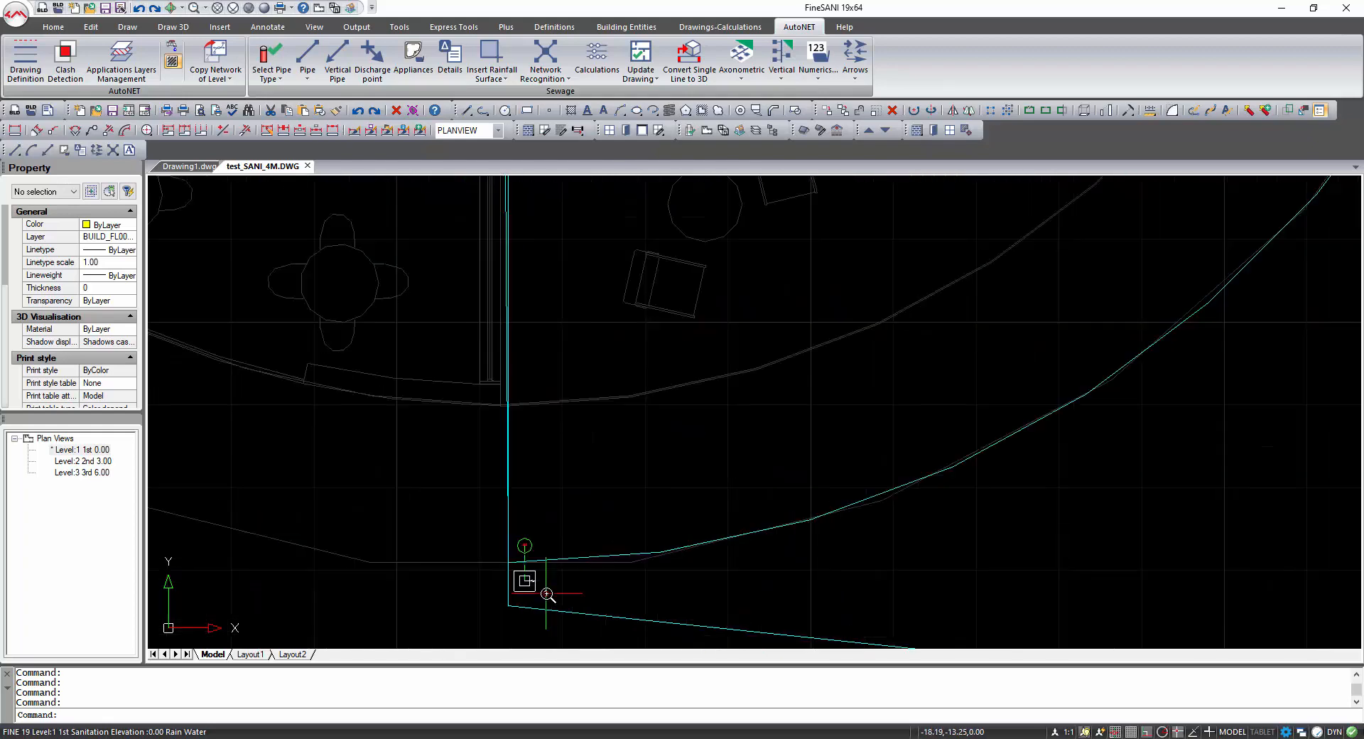
{"action": "scroll", "coordinate": [546, 593], "scroll_direction": "down", "scroll_amount": 4}
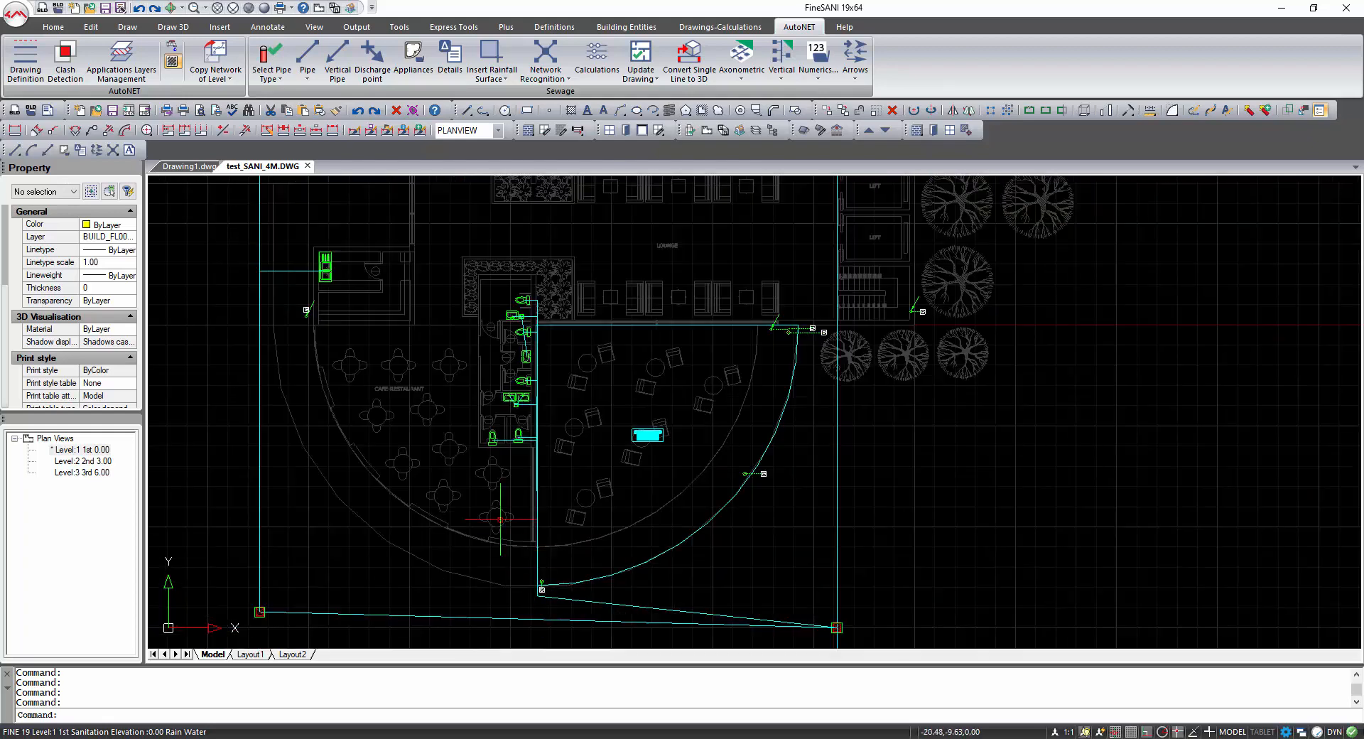
{"action": "middle_click_drag", "start_coordinate": [480, 490], "coordinate": [517, 543]}
{"action": "middle_click_drag", "start_coordinate": [488, 372], "coordinate": [575, 563]}
{"action": "middle_click_drag", "start_coordinate": [494, 298], "coordinate": [530, 439]}
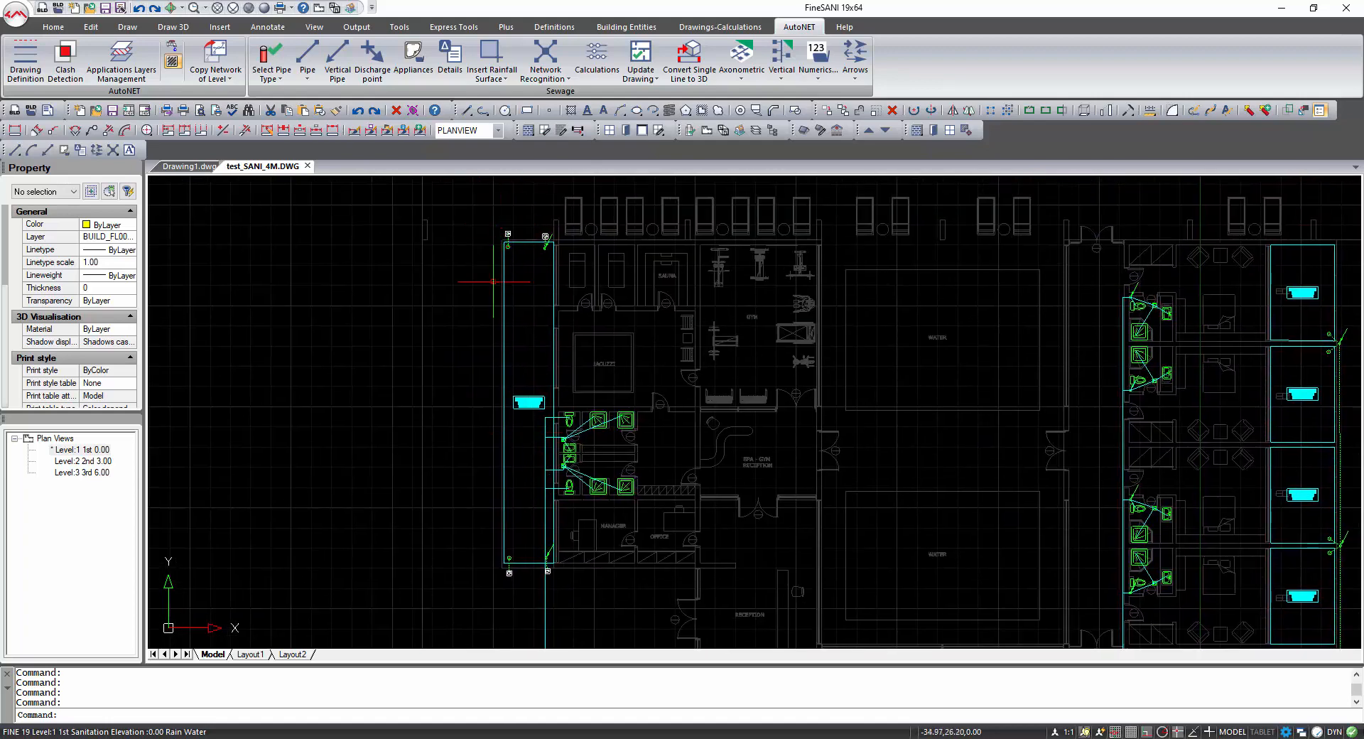
{"action": "left_click", "coordinate": [95, 462]}
{"action": "double_click", "coordinate": [95, 466]}
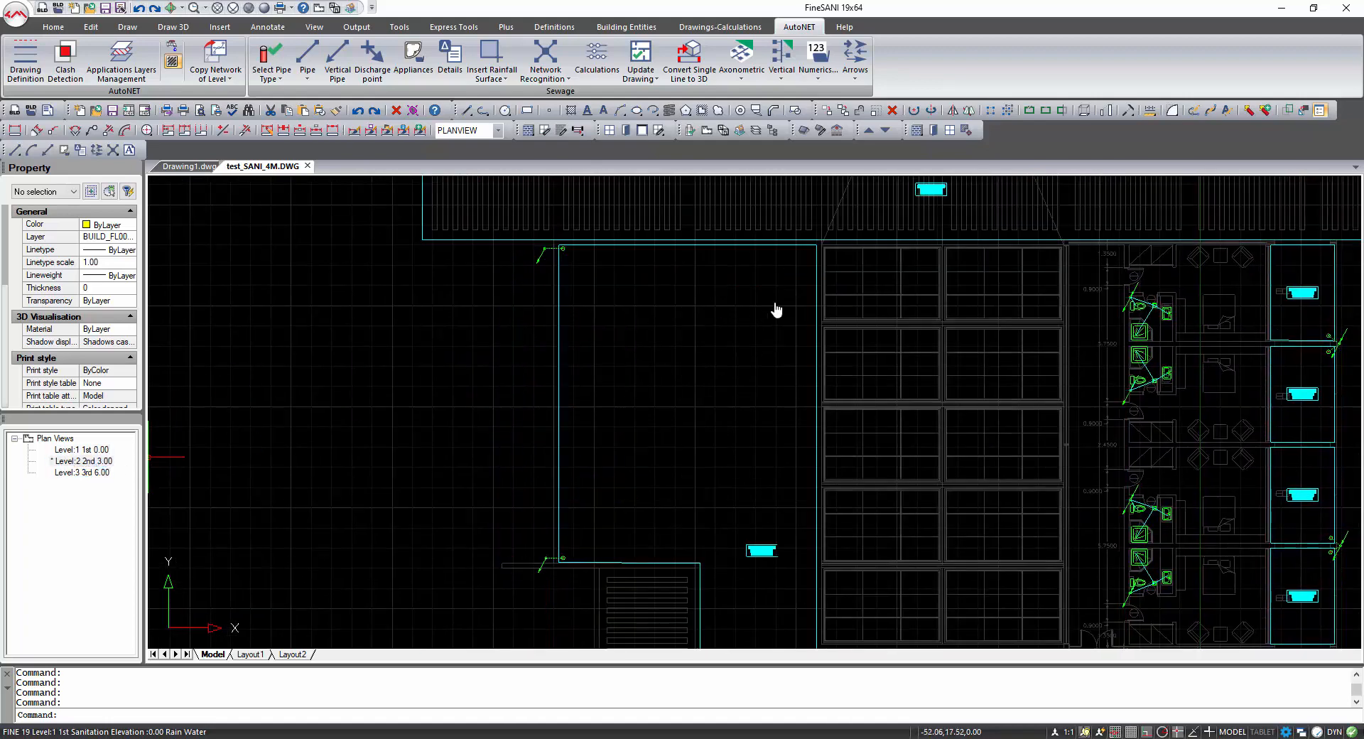
{"action": "middle_click_drag", "start_coordinate": [776, 311], "coordinate": [630, 524]}
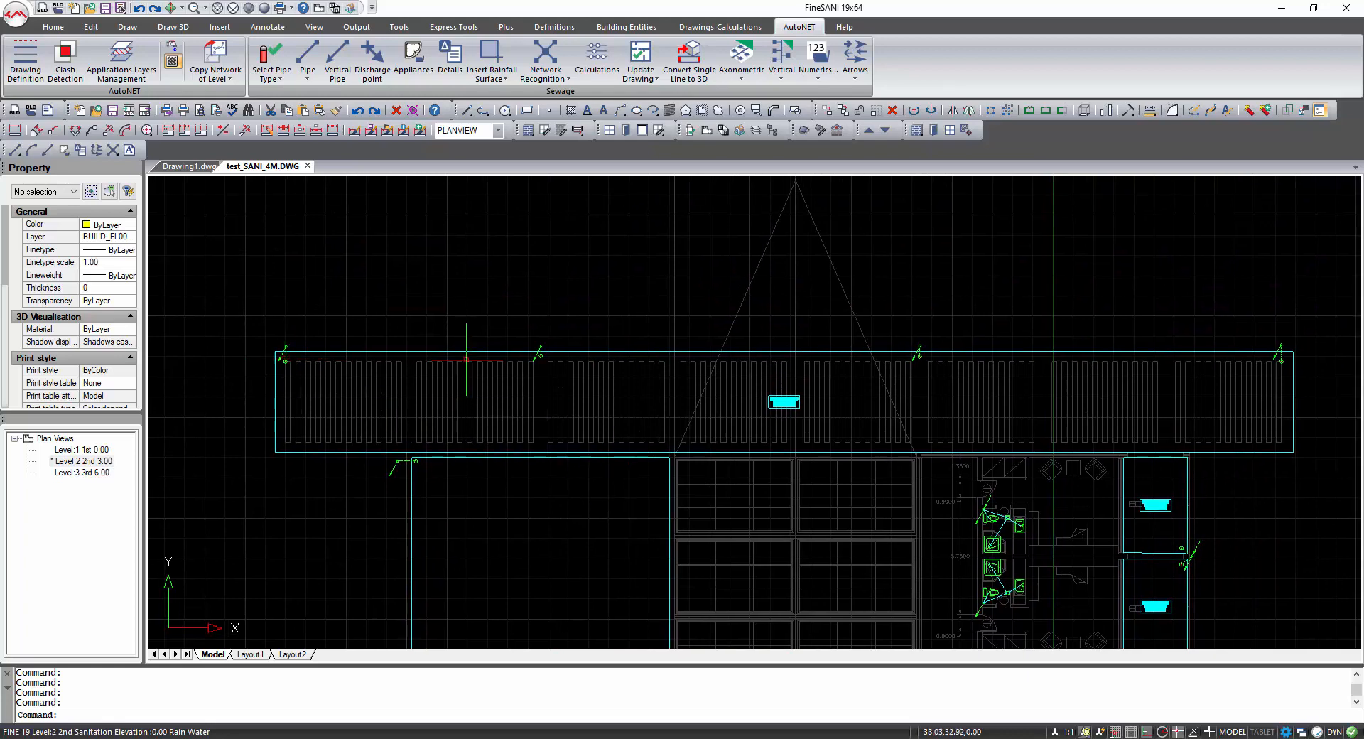
{"action": "double_click", "coordinate": [82, 451]}
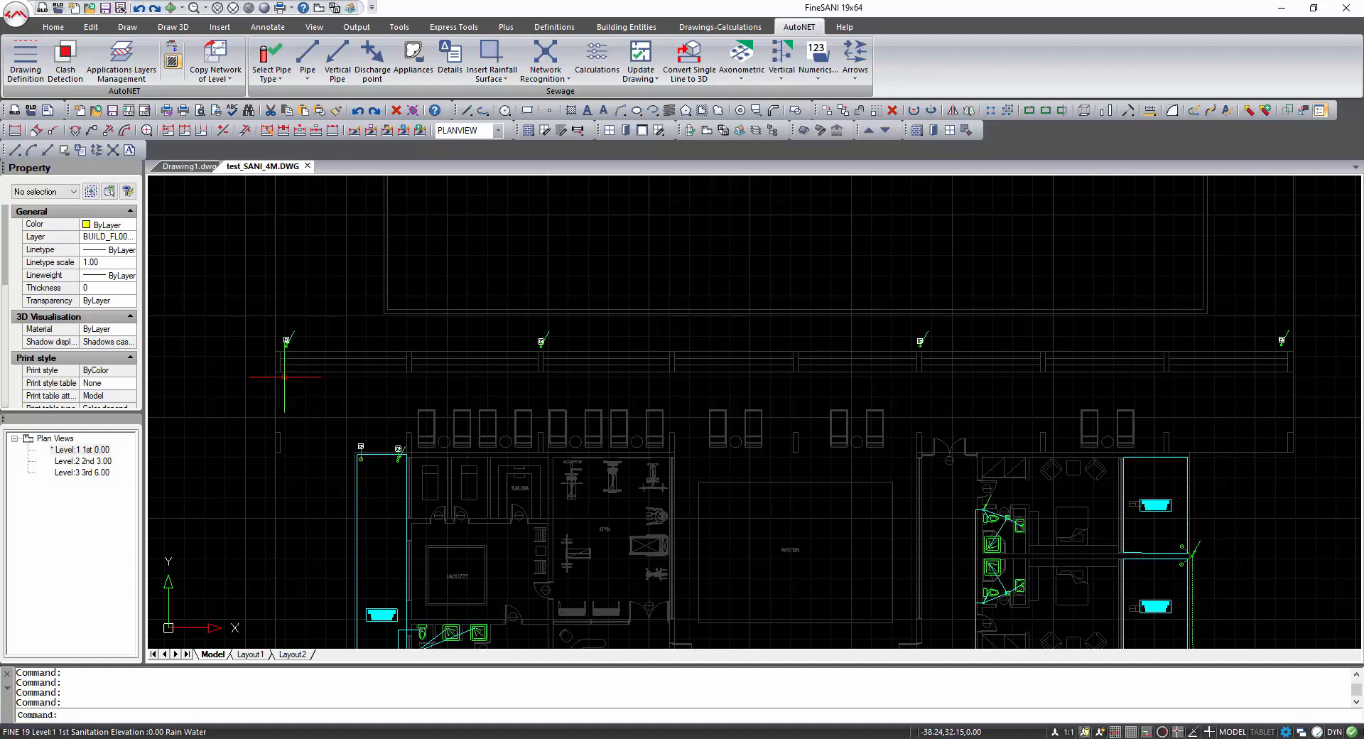
{"action": "scroll", "coordinate": [286, 340], "scroll_direction": "up", "scroll_amount": 5}
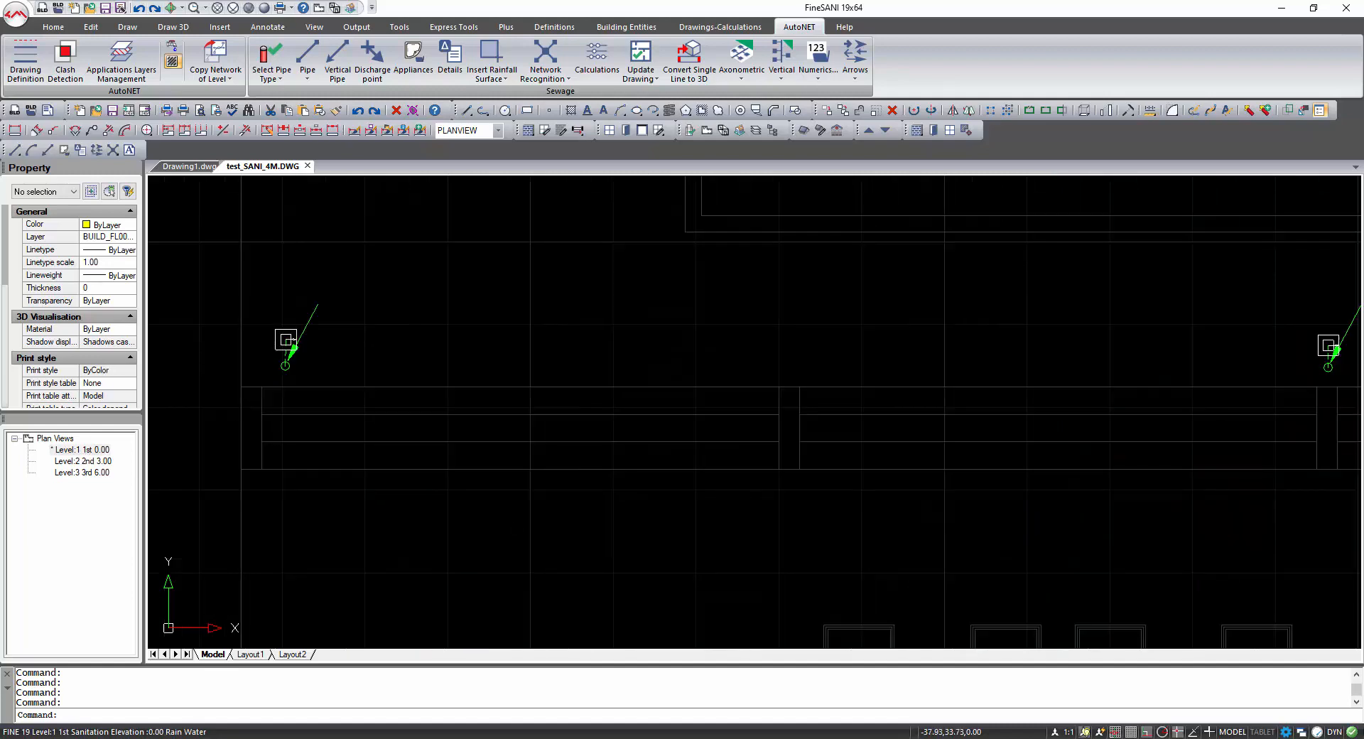
{"action": "left_click", "coordinate": [320, 9]}
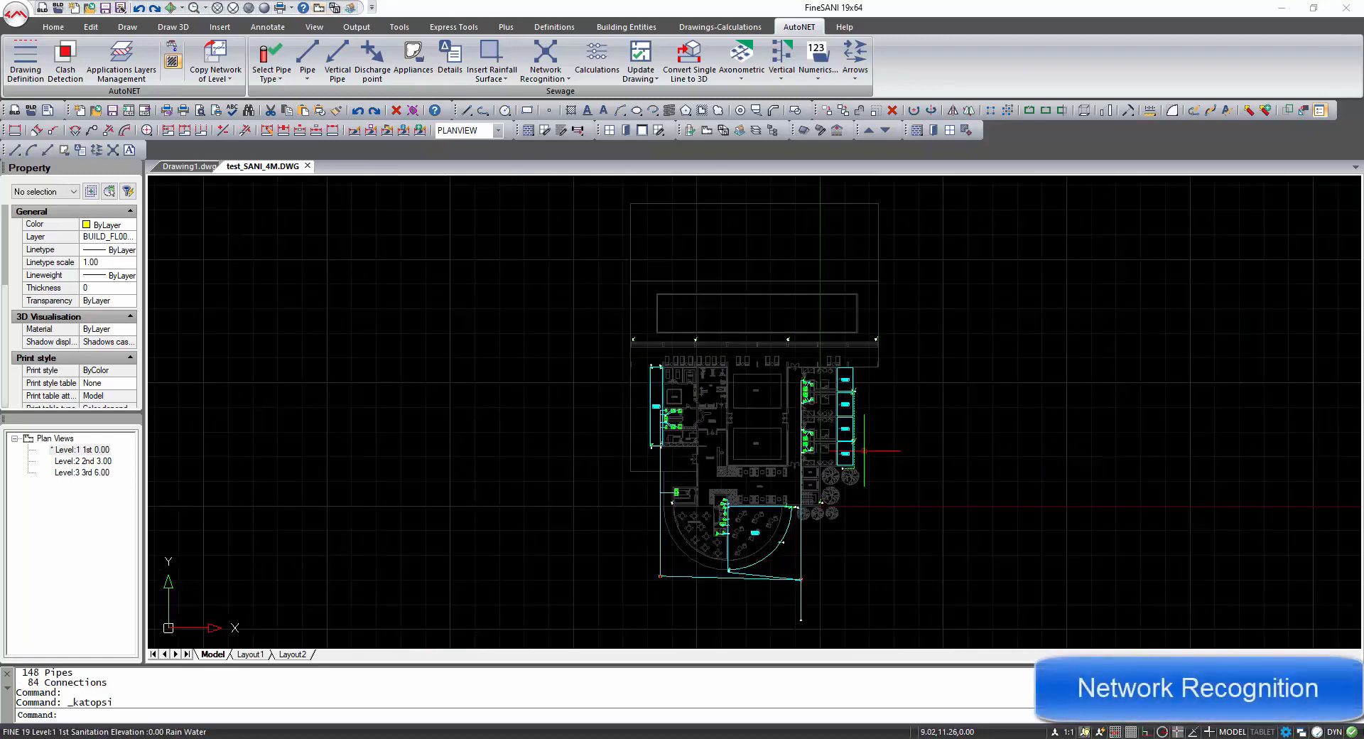
Run Network Recognition on the drawing and inspect the recognised network in the 3D view.
{"action": "left_click", "coordinate": [546, 55]}
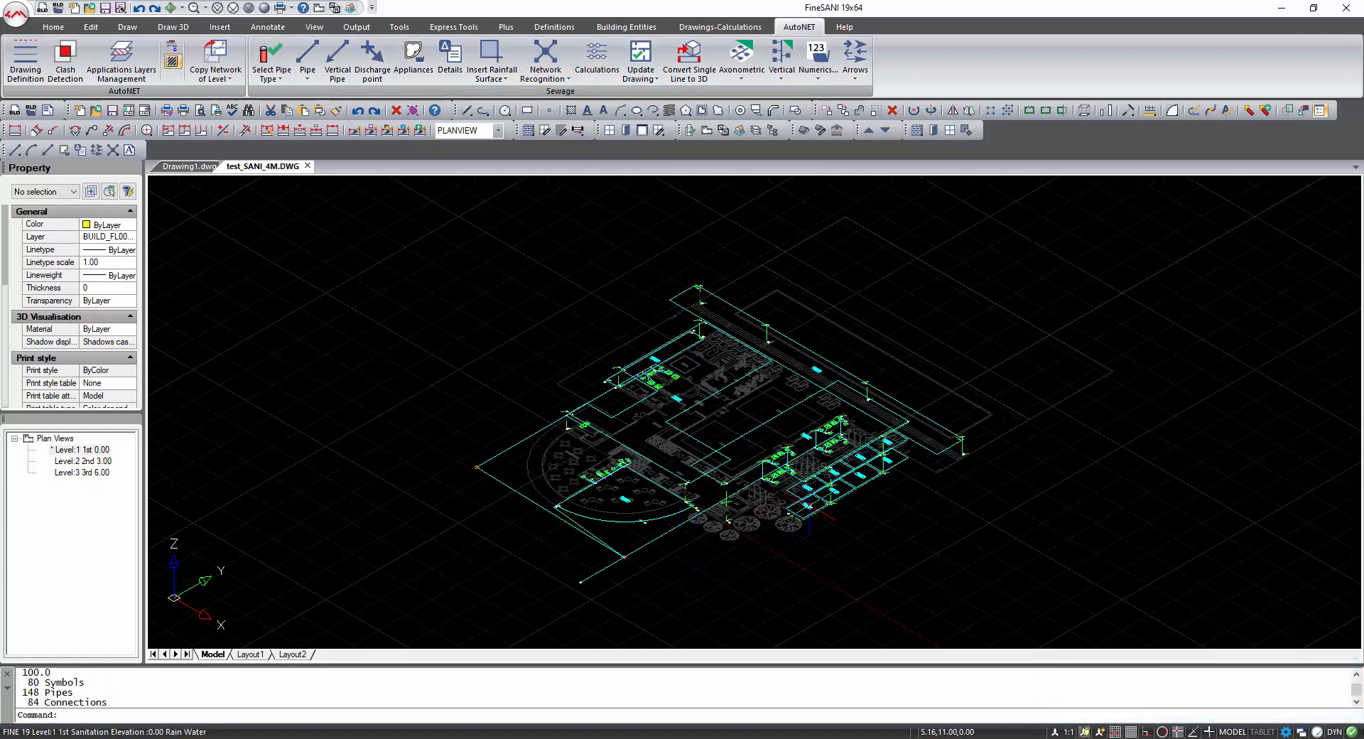
{"action": "scroll", "coordinate": [799, 506], "scroll_direction": "up", "scroll_amount": 4}
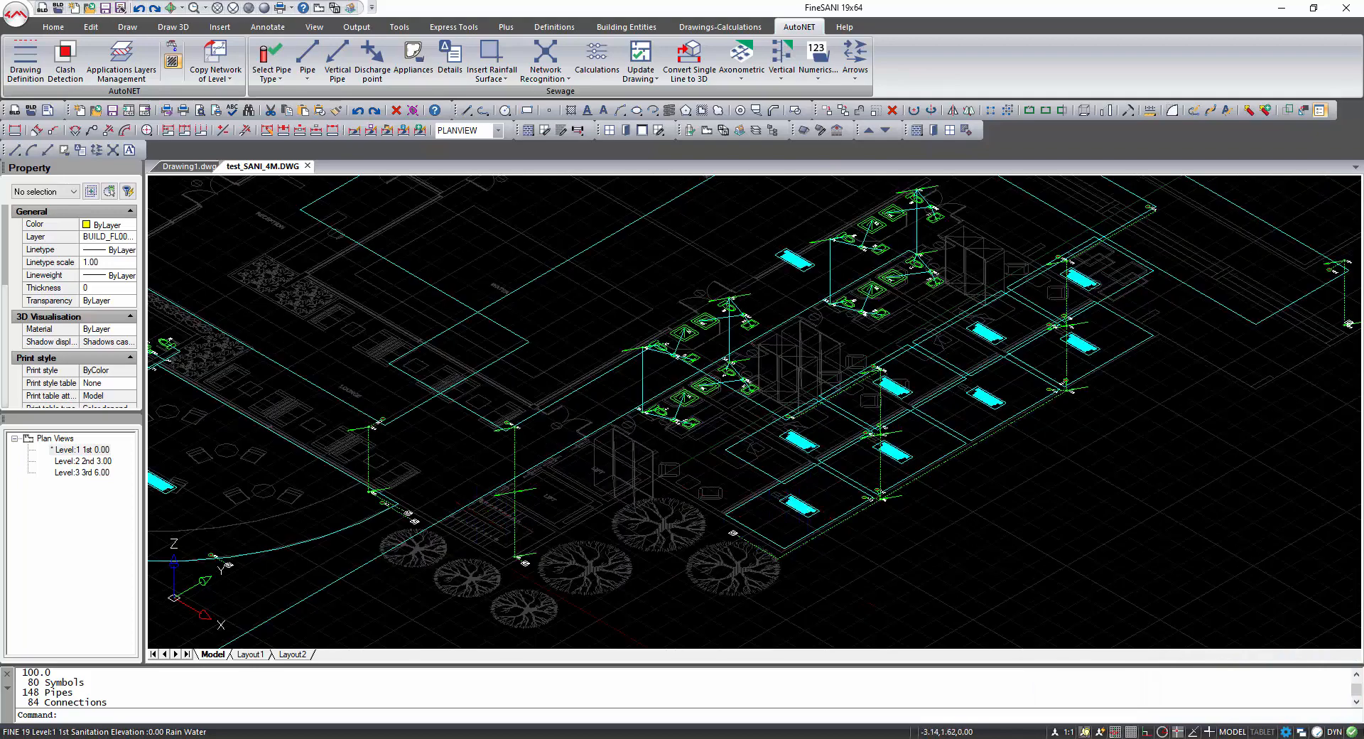
{"action": "middle_click_drag", "start_coordinate": [483, 514], "coordinate": [531, 516]}
{"action": "scroll", "coordinate": [498, 512], "scroll_direction": "down", "scroll_amount": 5}
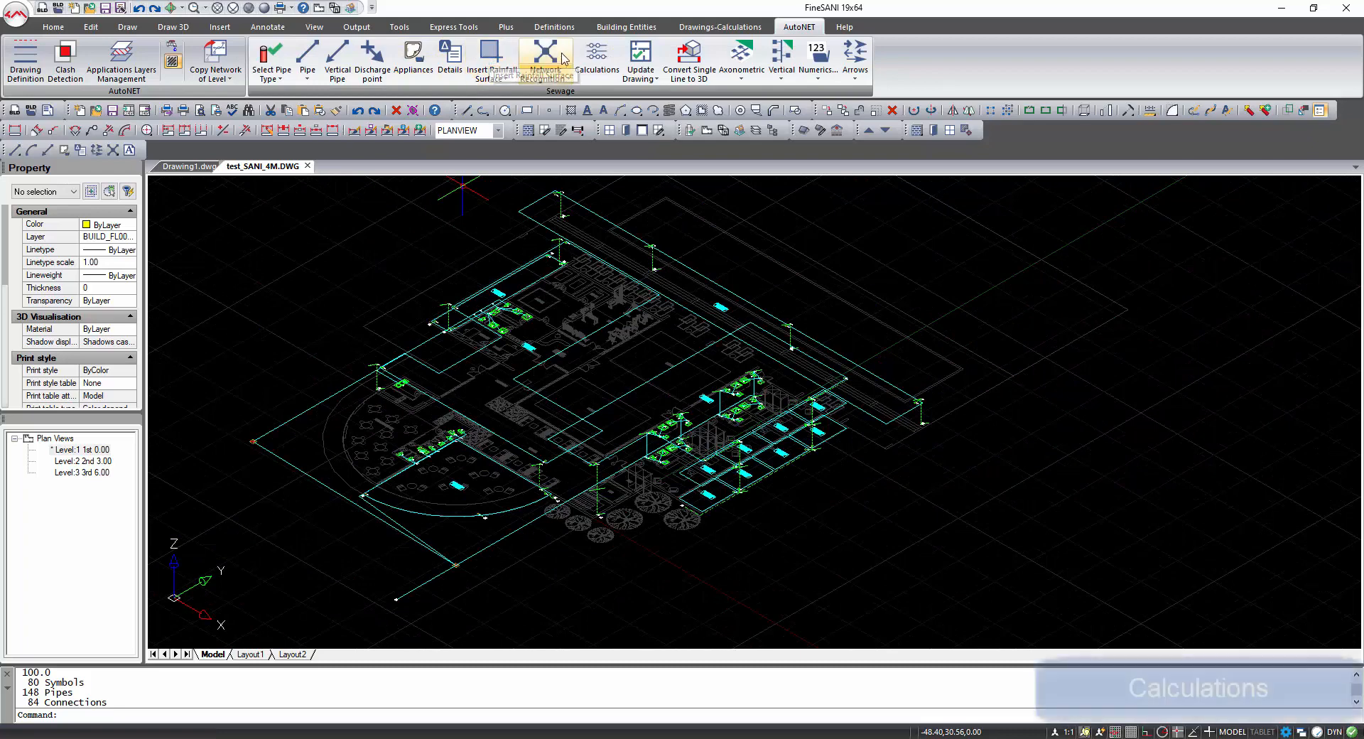
Open the Calculations program and update the project from the drawing, saving the project changes.
{"action": "left_click", "coordinate": [605, 59]}
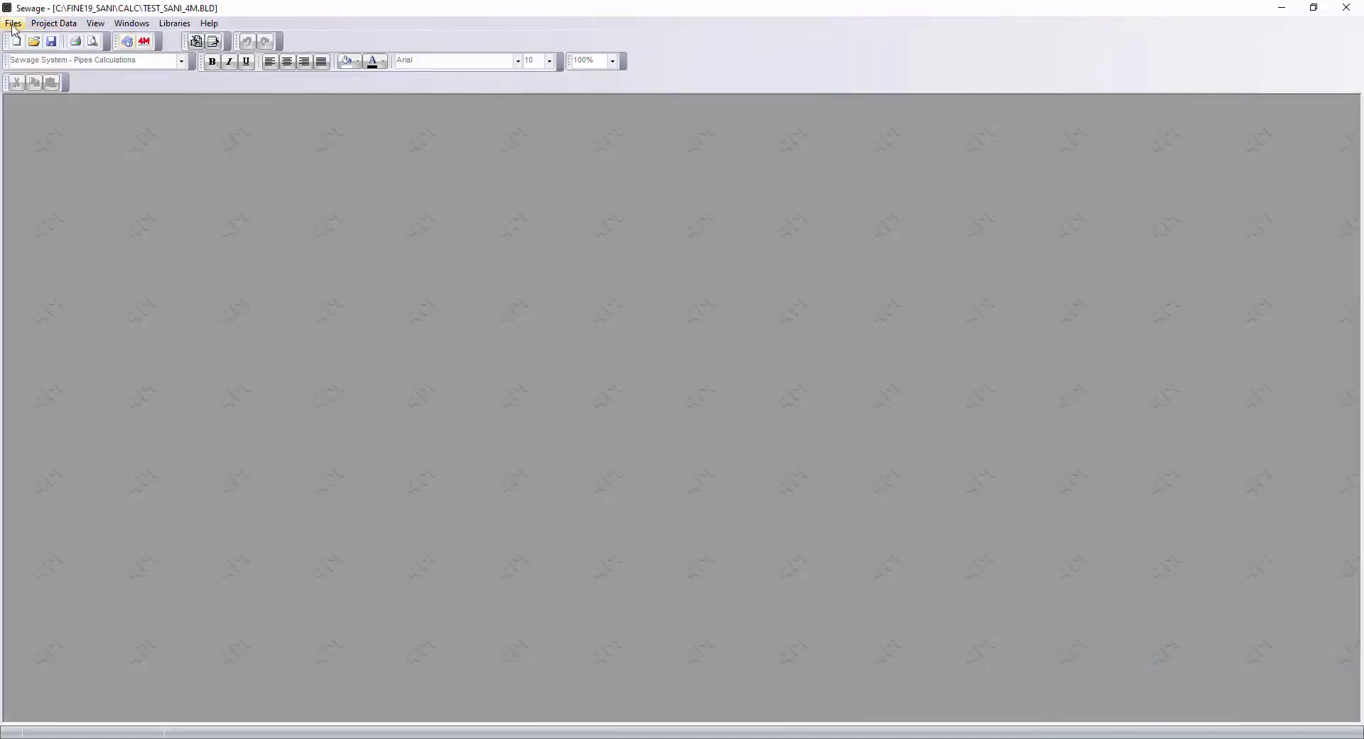
{"action": "left_click", "coordinate": [13, 22]}
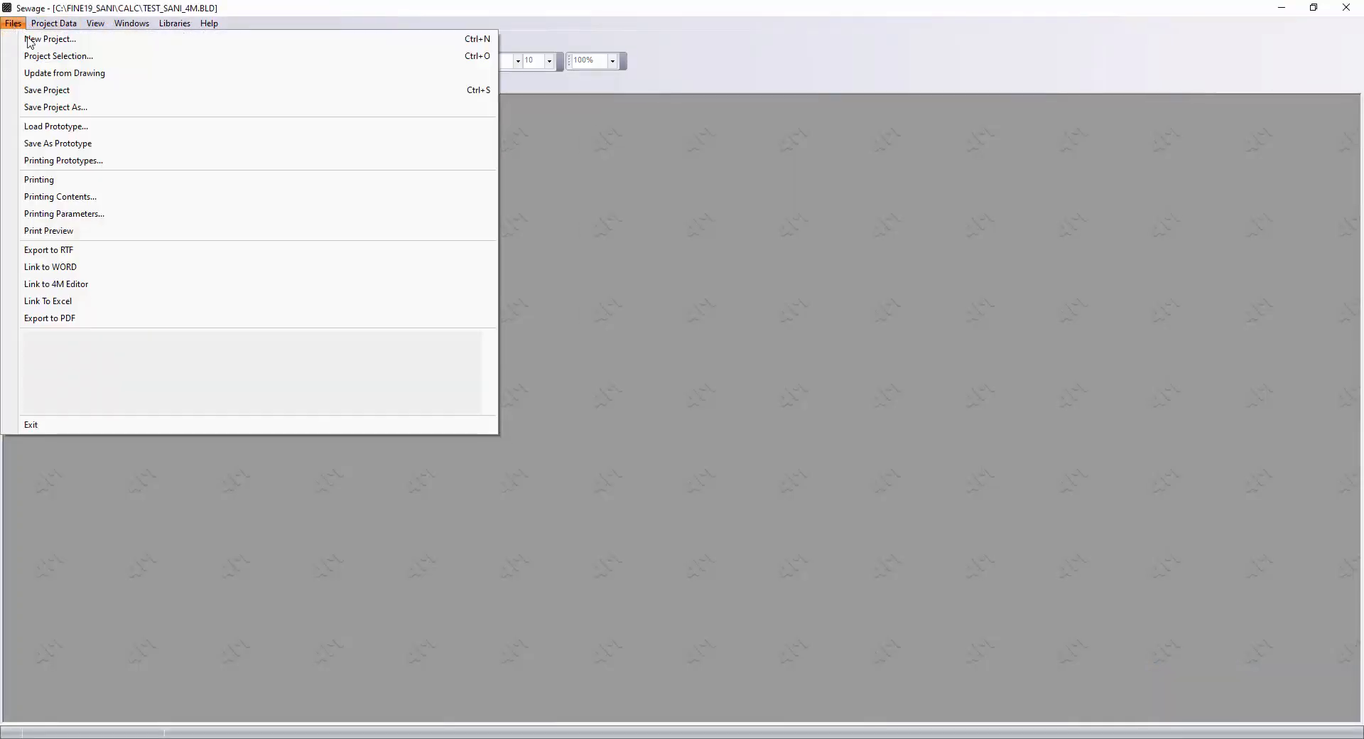
{"action": "left_click", "coordinate": [60, 73]}
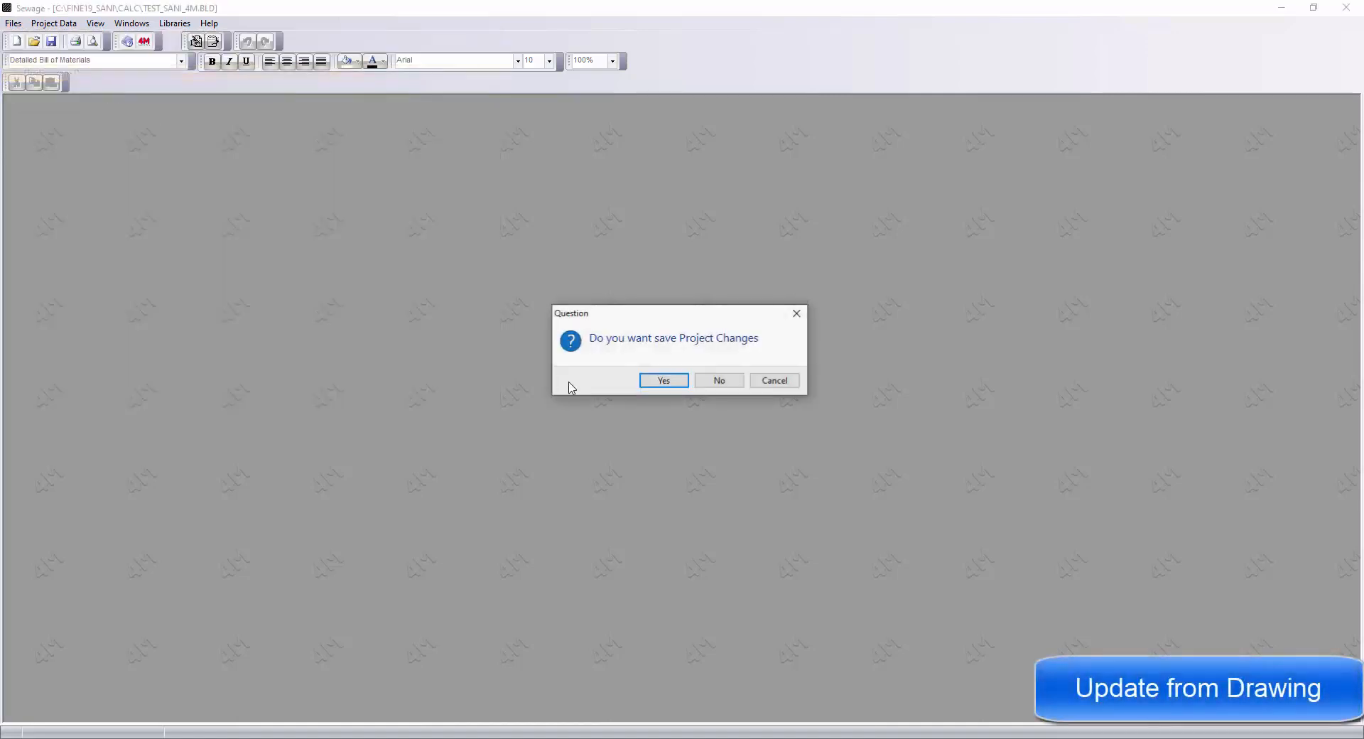
{"action": "left_click", "coordinate": [664, 381]}
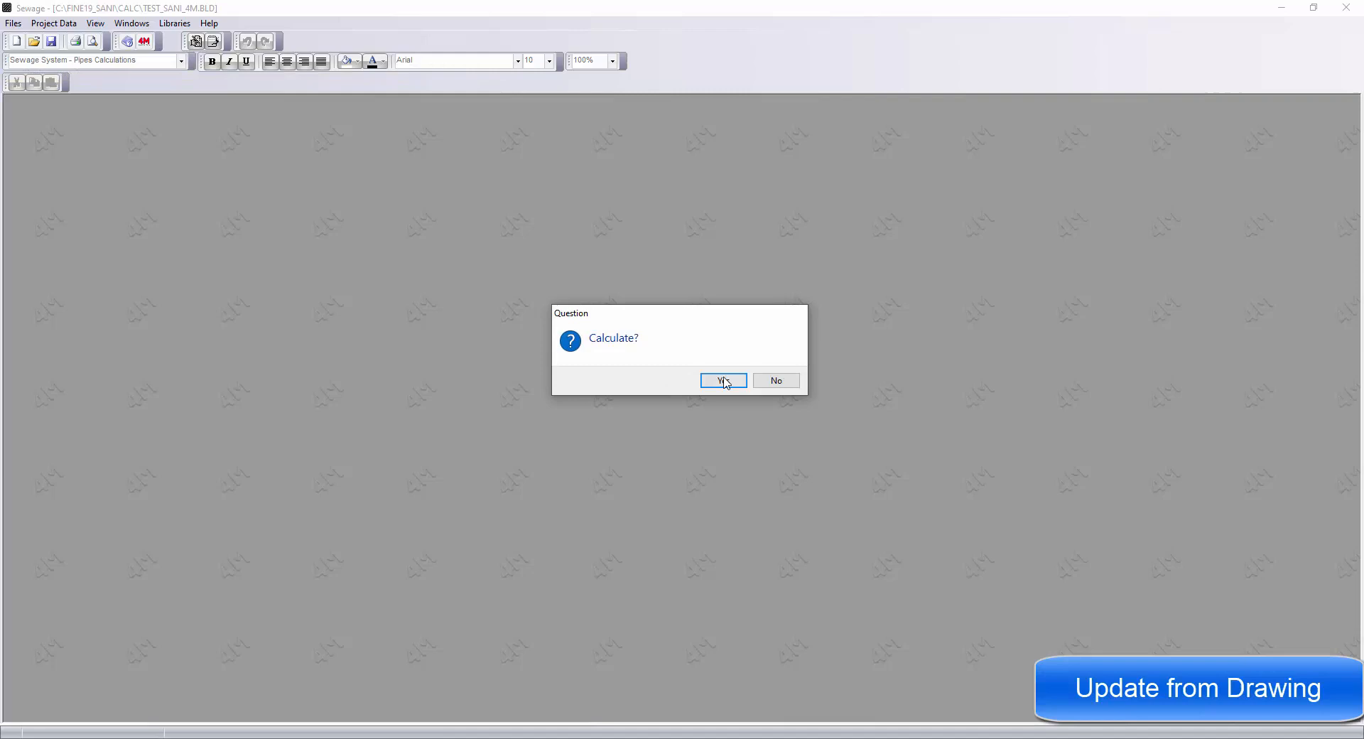
{"action": "left_click", "coordinate": [724, 382]}
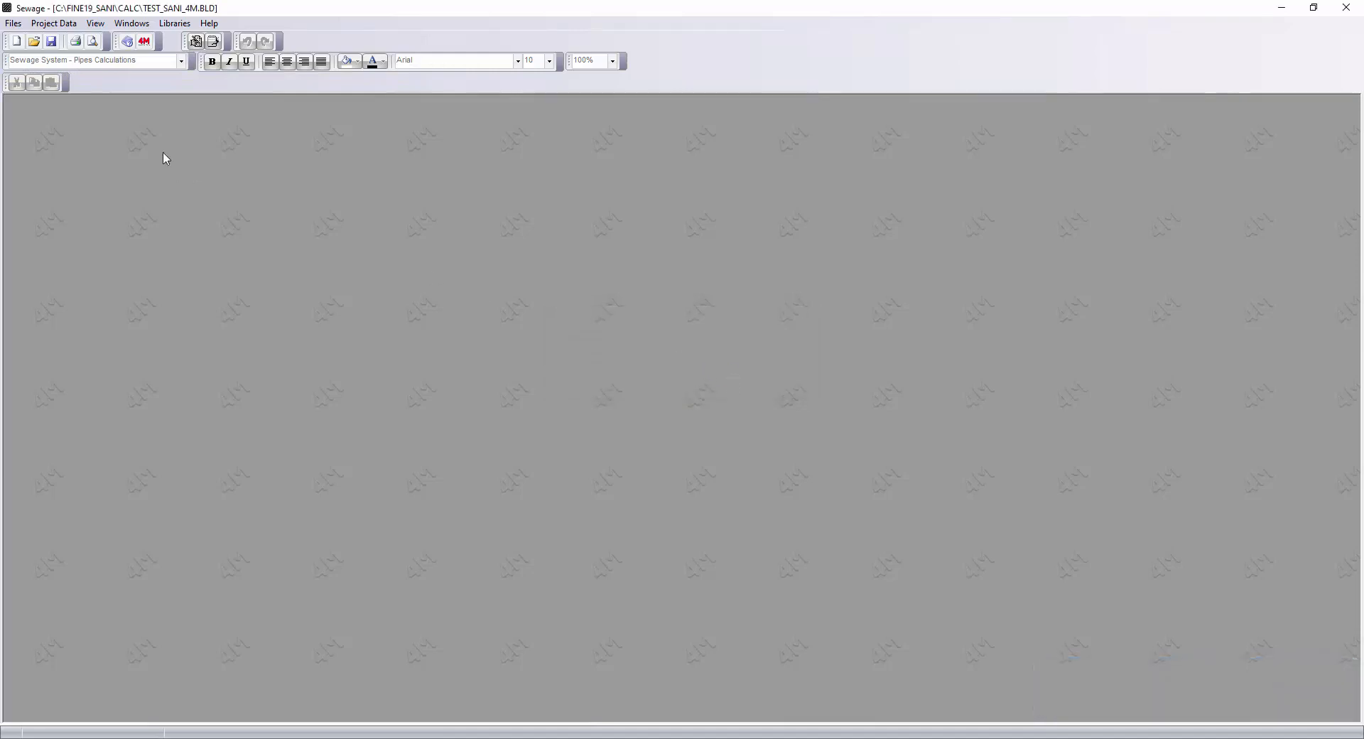
Open the Calculation Sheet window and maximise it.
{"action": "left_click", "coordinate": [133, 23]}
{"action": "left_click", "coordinate": [201, 164]}
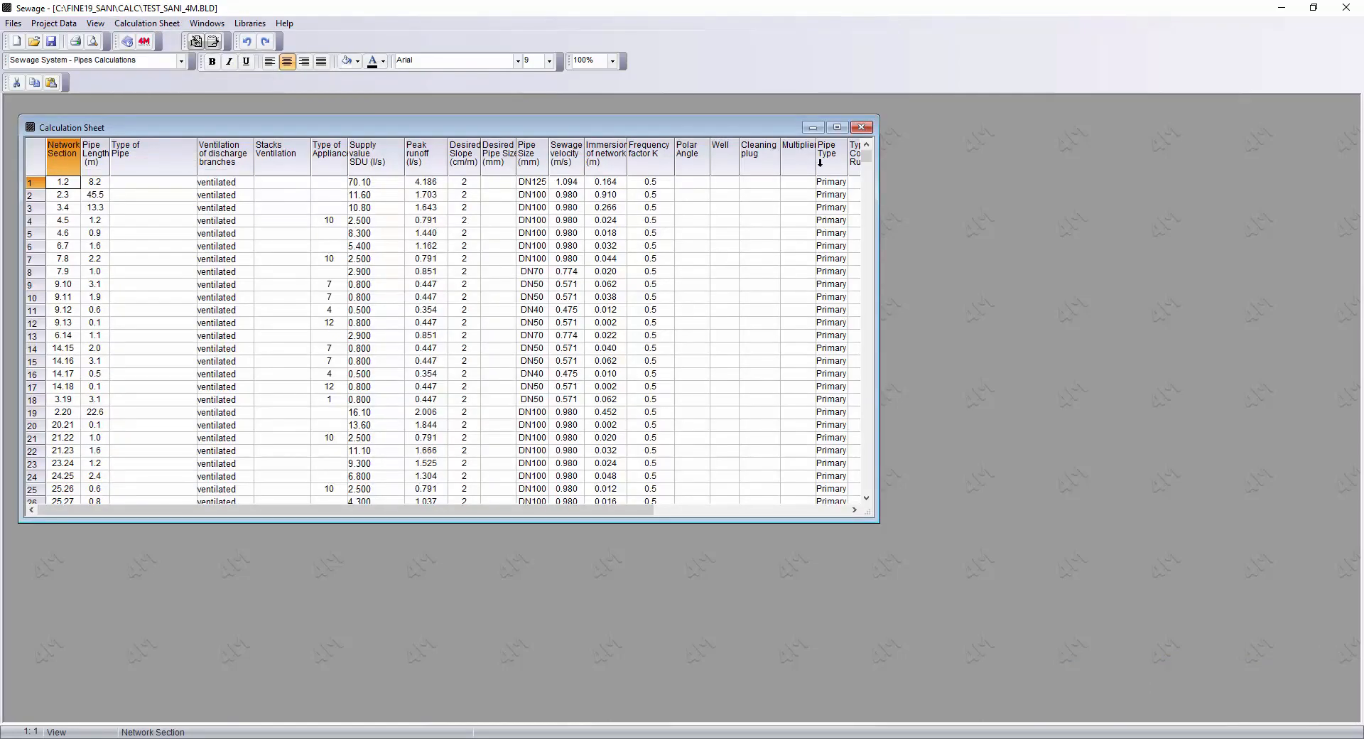
{"action": "left_click", "coordinate": [837, 127]}
Fill in the Project Info with the project name HOTEL and the project address, and confirm.
{"action": "left_click", "coordinate": [69, 24]}
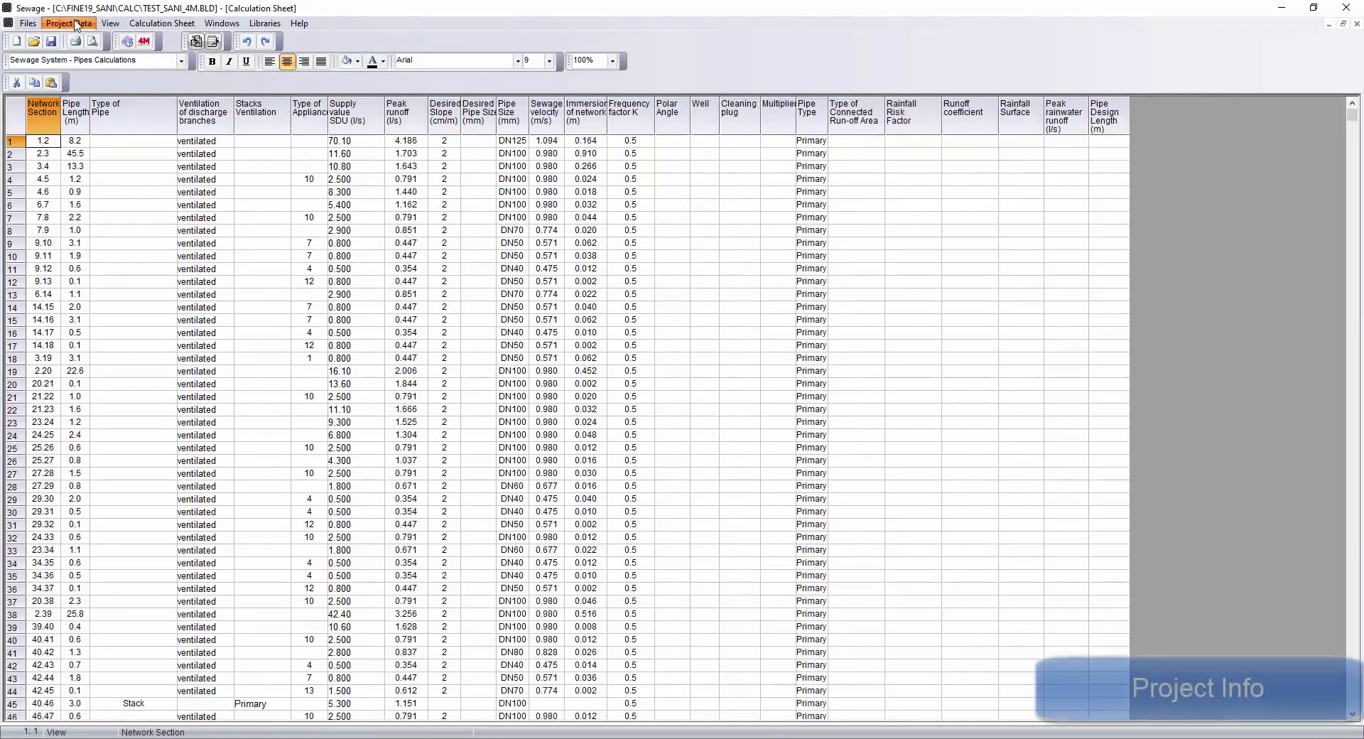
{"action": "left_click", "coordinate": [72, 35]}
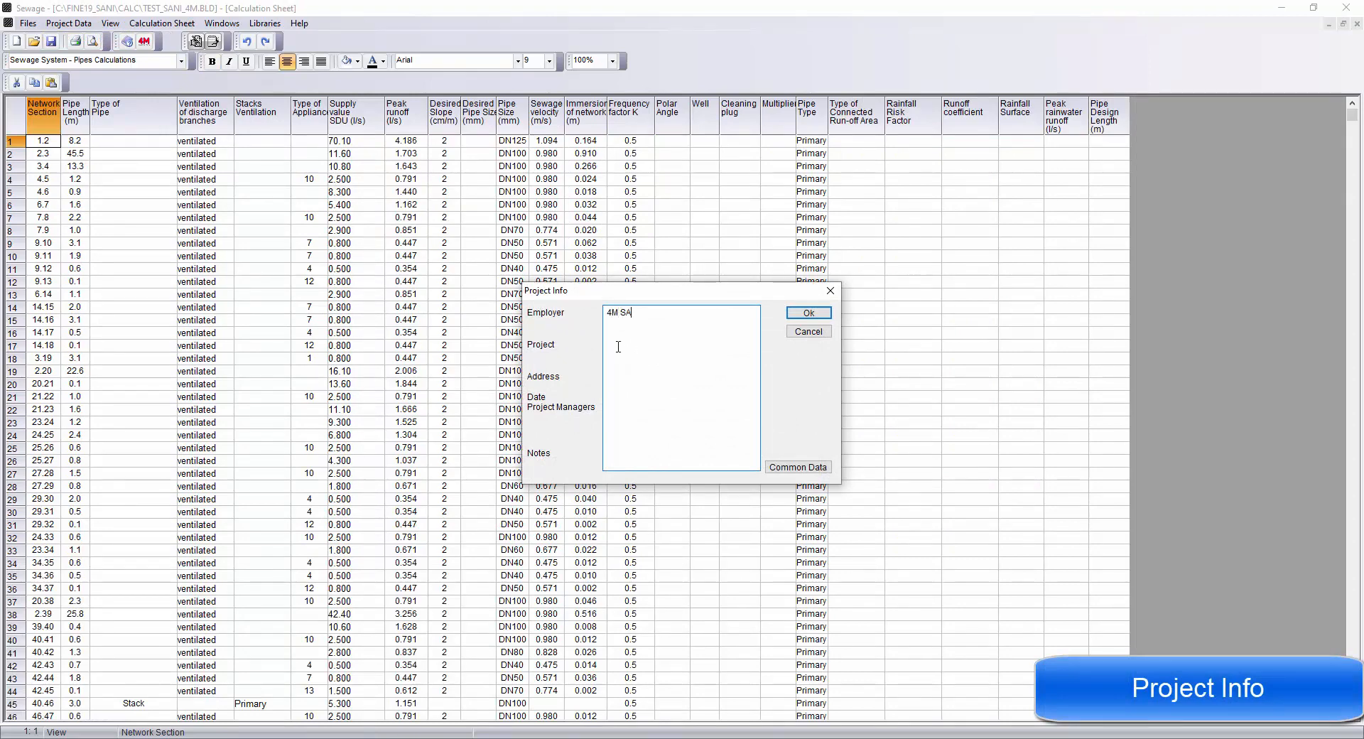
{"action": "type", "text": "EL"}
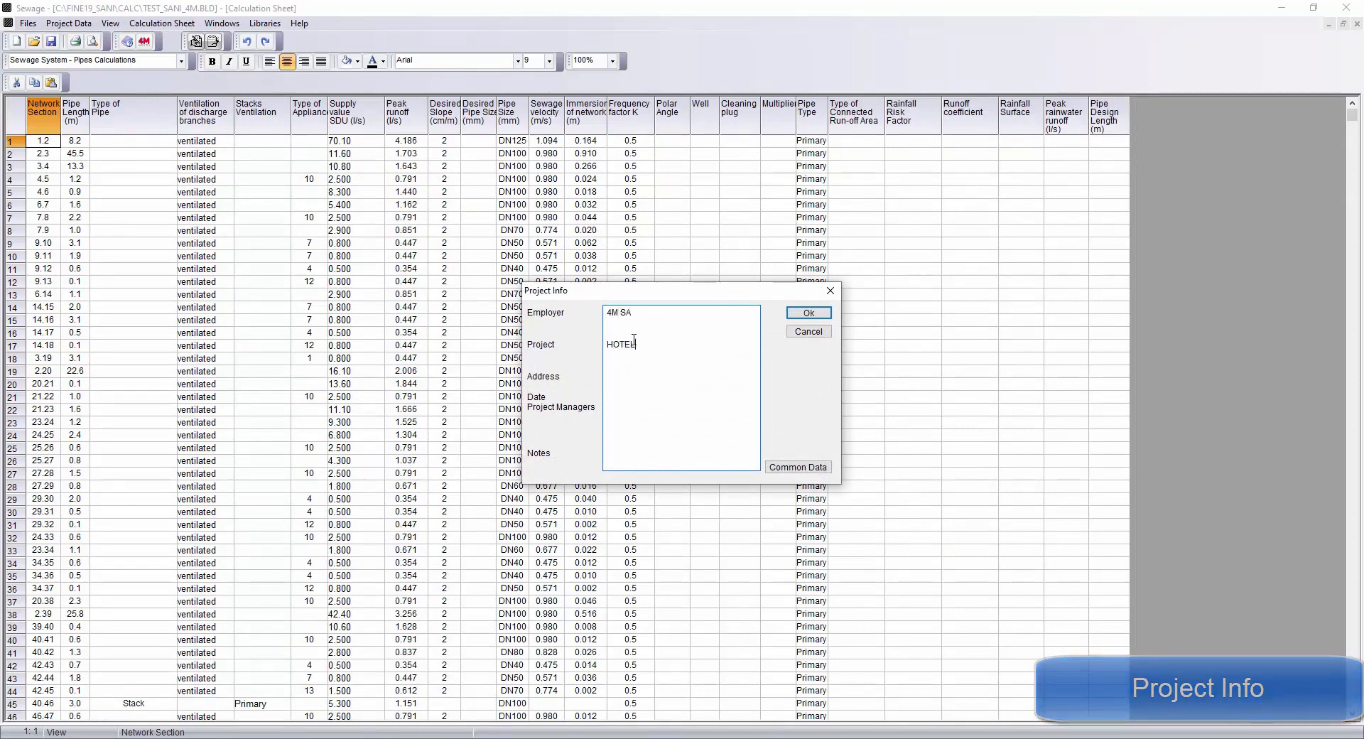
{"action": "left_click", "coordinate": [609, 373]}
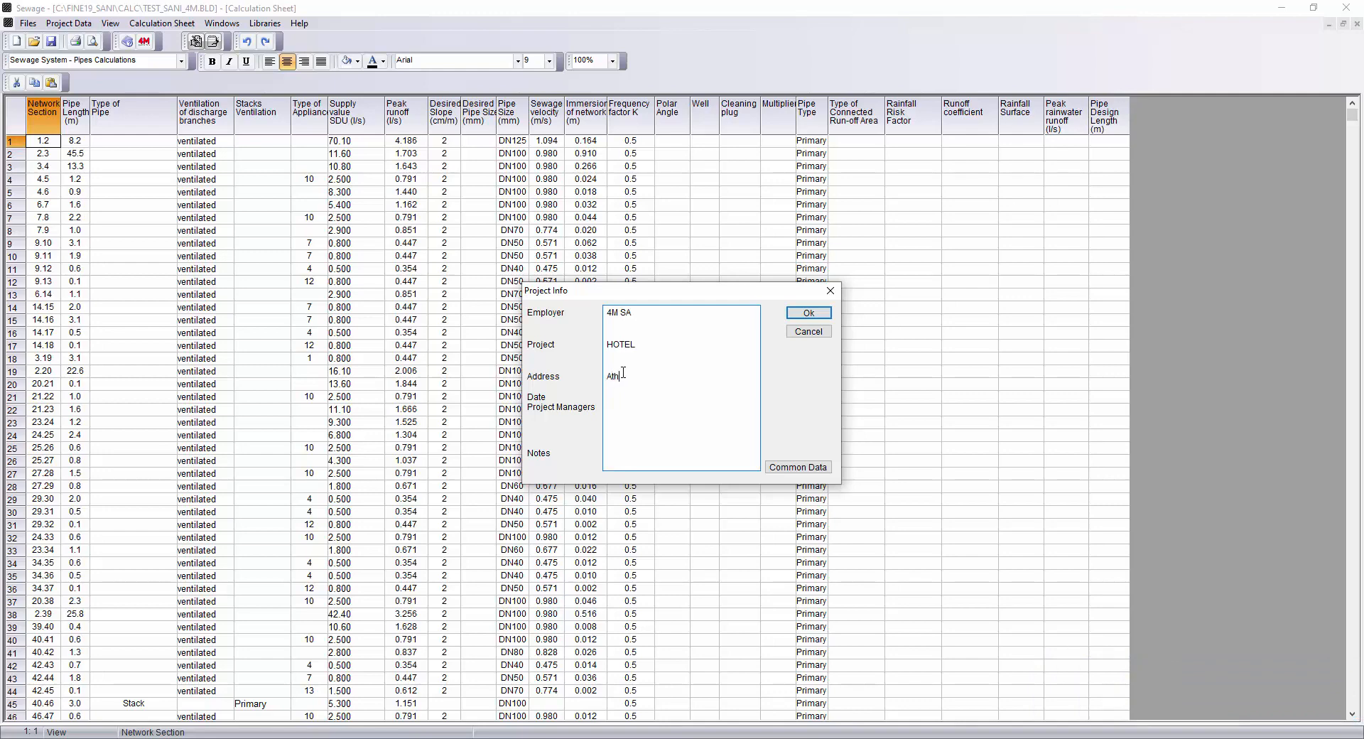
{"action": "left_click", "coordinate": [808, 332]}
Open the Network Options and review the general settings, the minimum permissible pipe slope table and the calculation method.
{"action": "left_click", "coordinate": [69, 23]}
{"action": "left_click", "coordinate": [82, 59]}
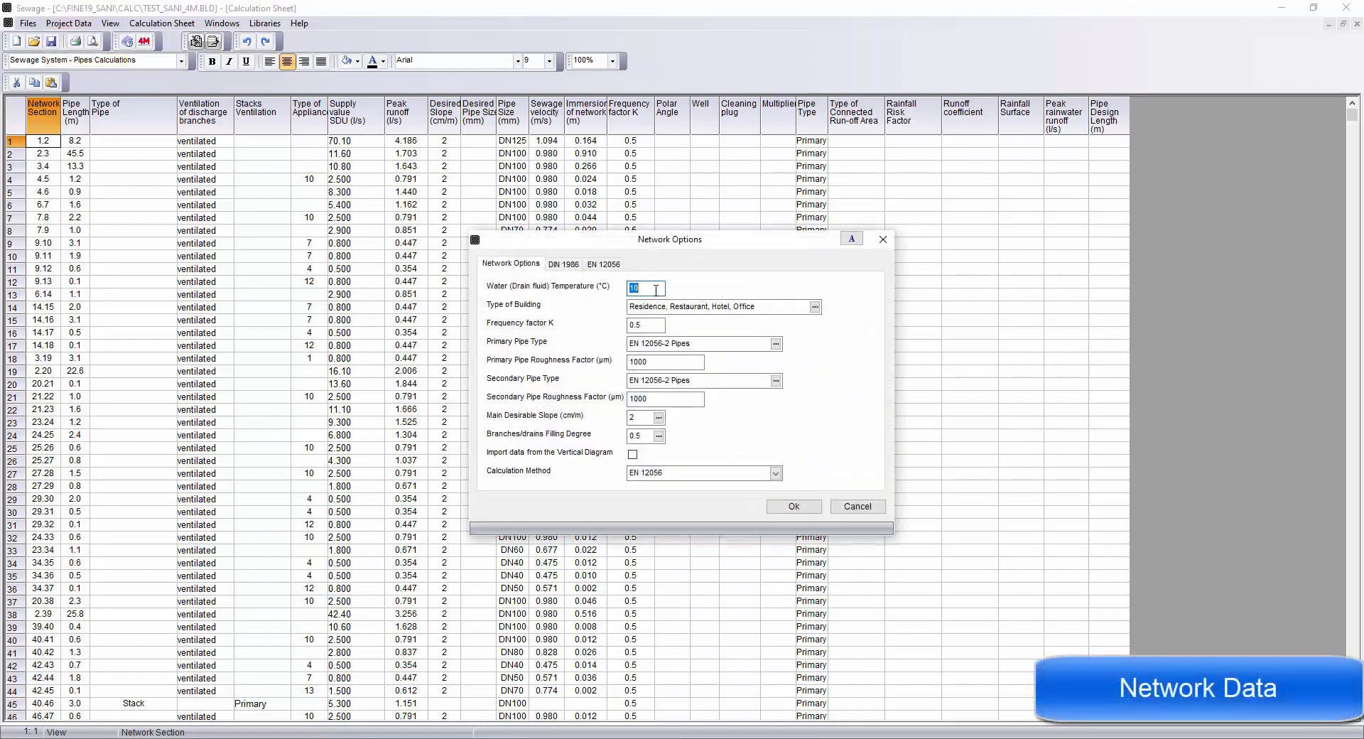
{"action": "left_click", "coordinate": [760, 305]}
{"action": "key", "text": "Tab"}
{"action": "key", "text": "Tab"}
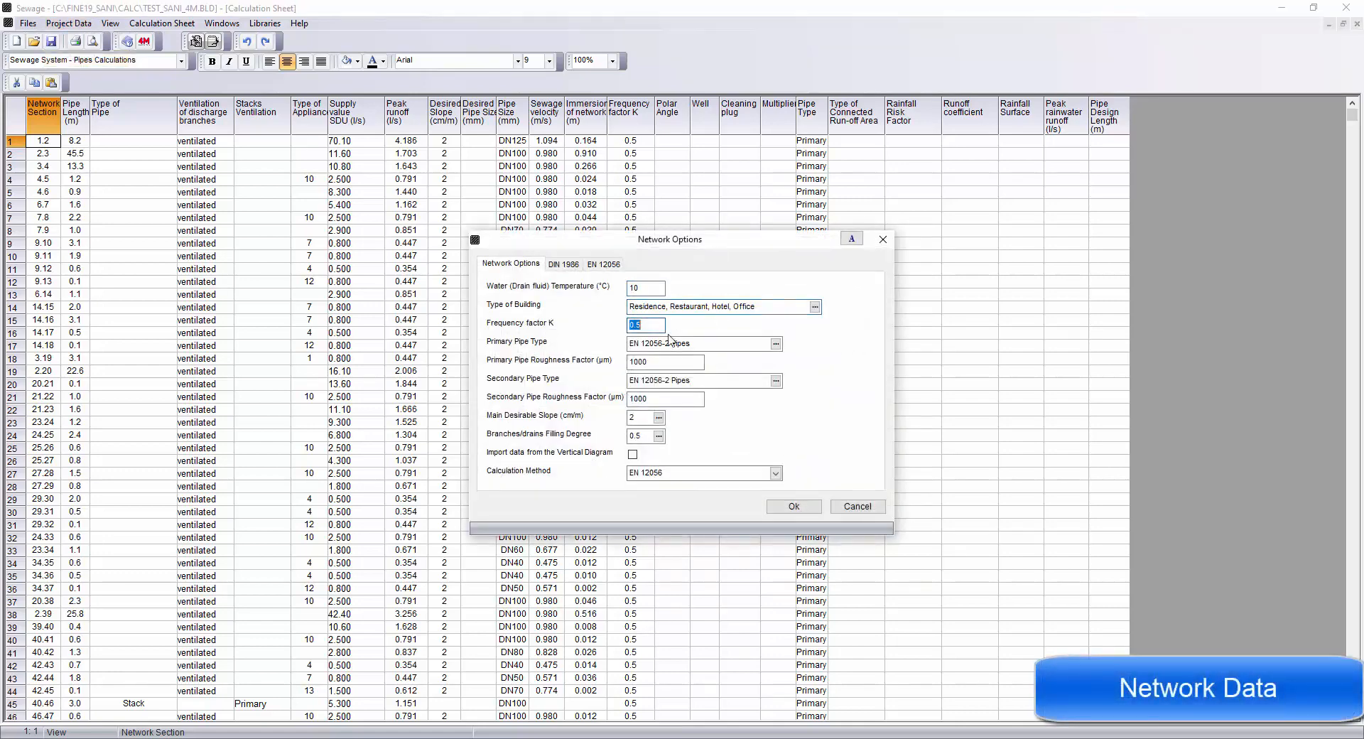
{"action": "key", "text": "Tab"}
{"action": "key", "text": "Tab"}
{"action": "key", "text": "Tab"}
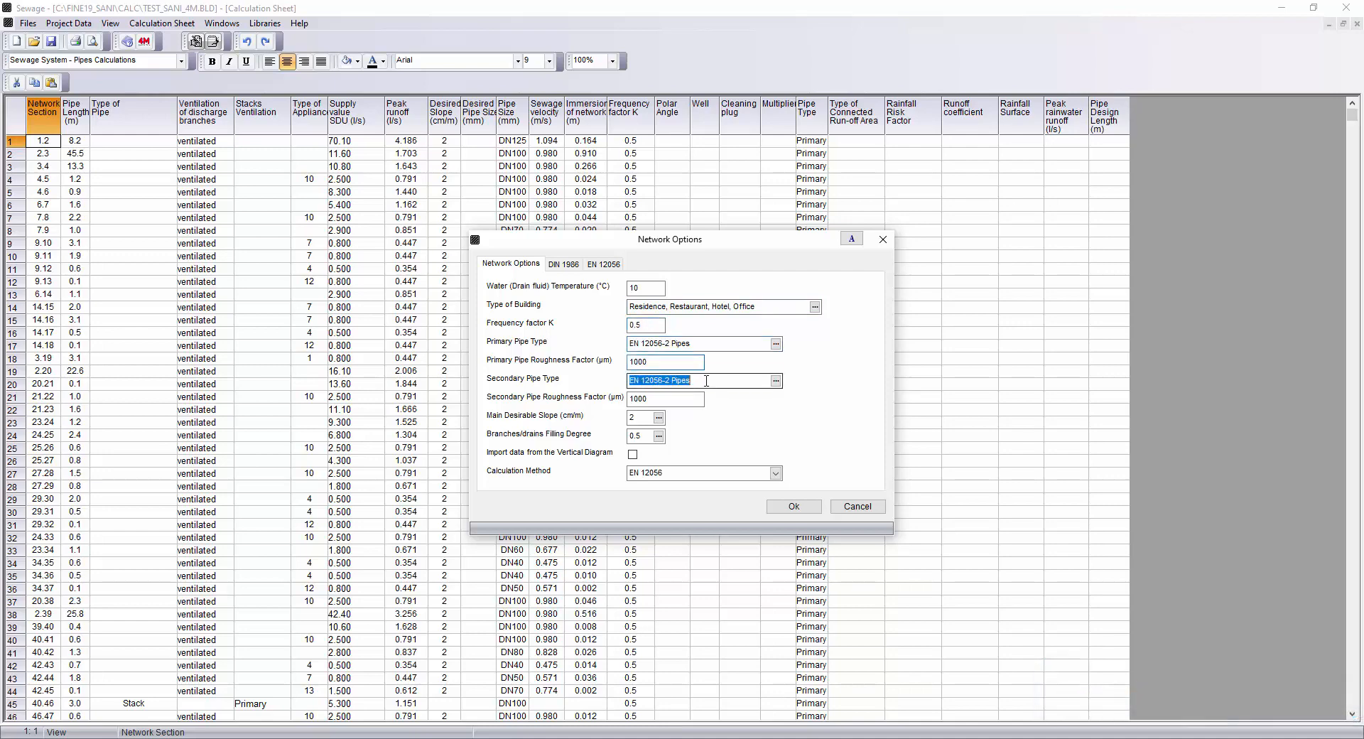
{"action": "left_click", "coordinate": [658, 418]}
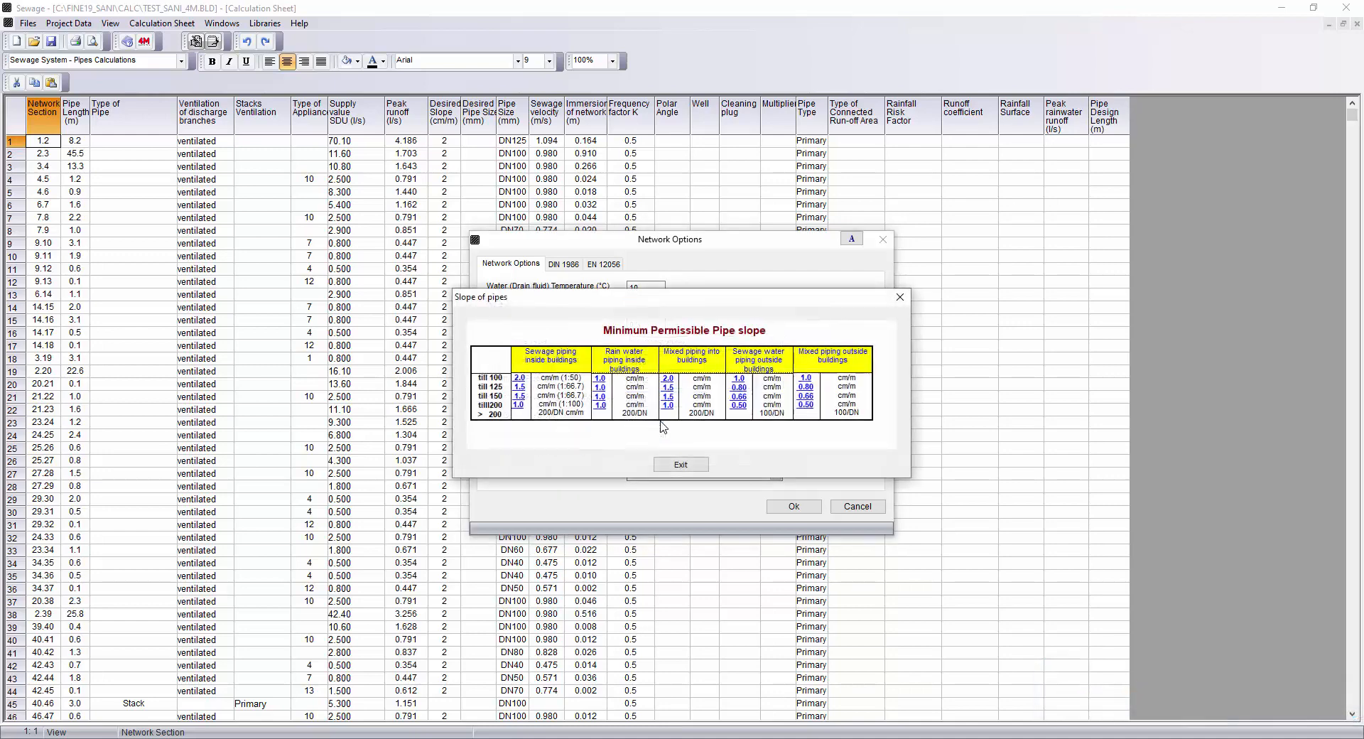
{"action": "left_click", "coordinate": [684, 463]}
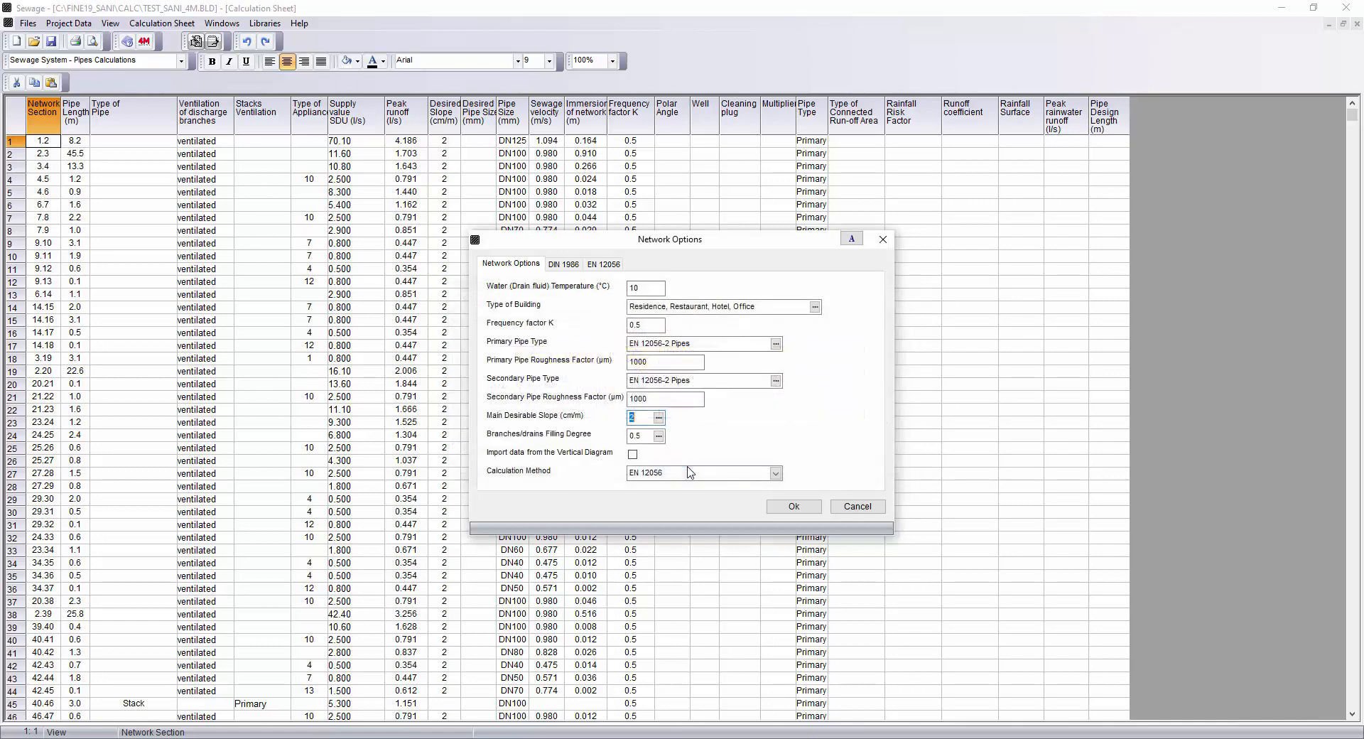
{"action": "left_click", "coordinate": [659, 436]}
{"action": "left_click", "coordinate": [695, 497]}
{"action": "left_click", "coordinate": [776, 473]}
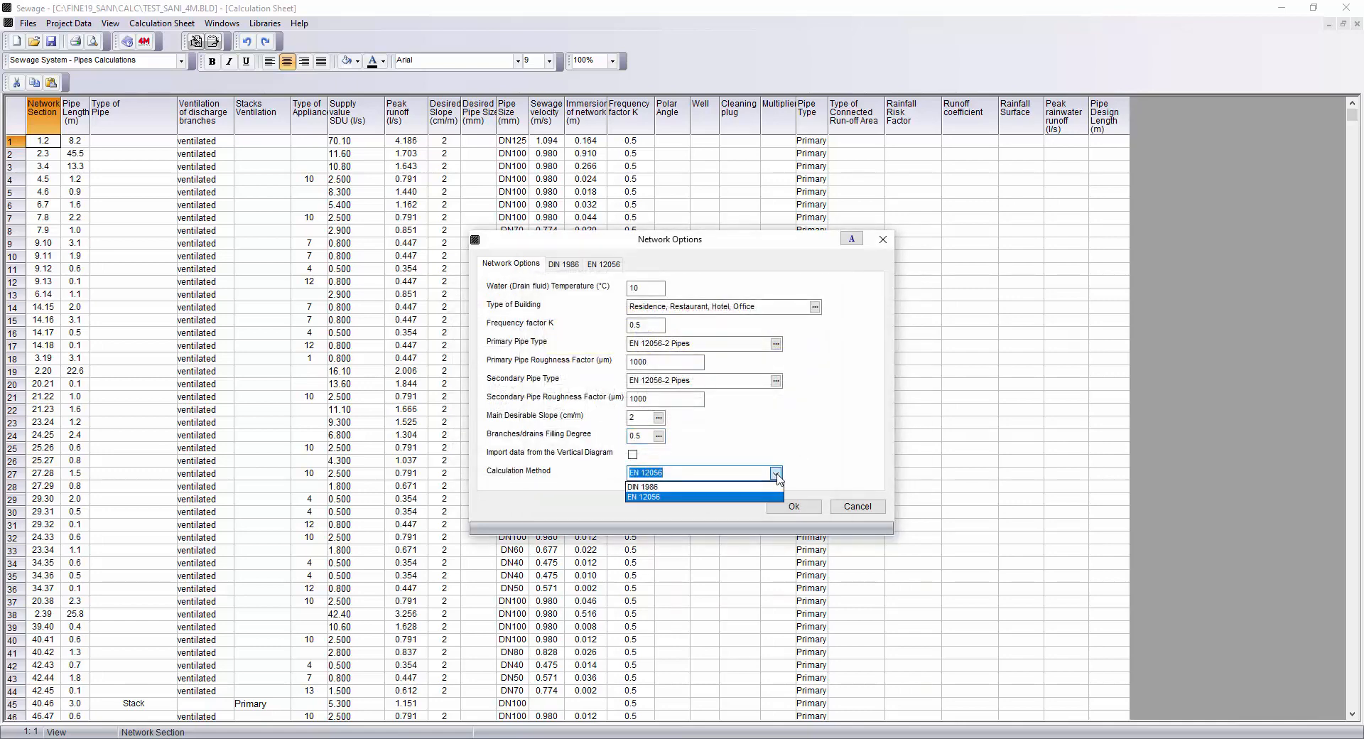
{"action": "left_click", "coordinate": [776, 475]}
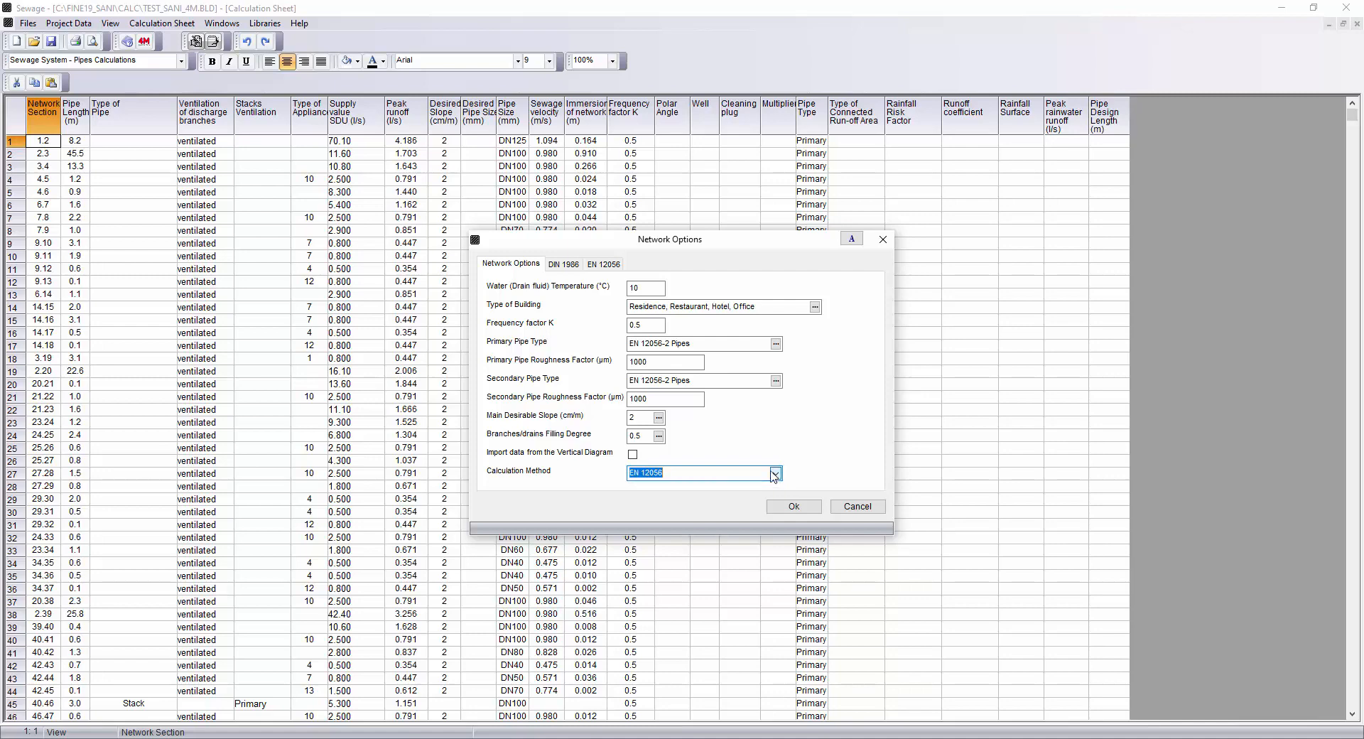
Check the EN 12056 ventilation, stack connection and run-off area settings, keeping Eaves gutters, and confirm the Network Options.
{"action": "left_click", "coordinate": [605, 265]}
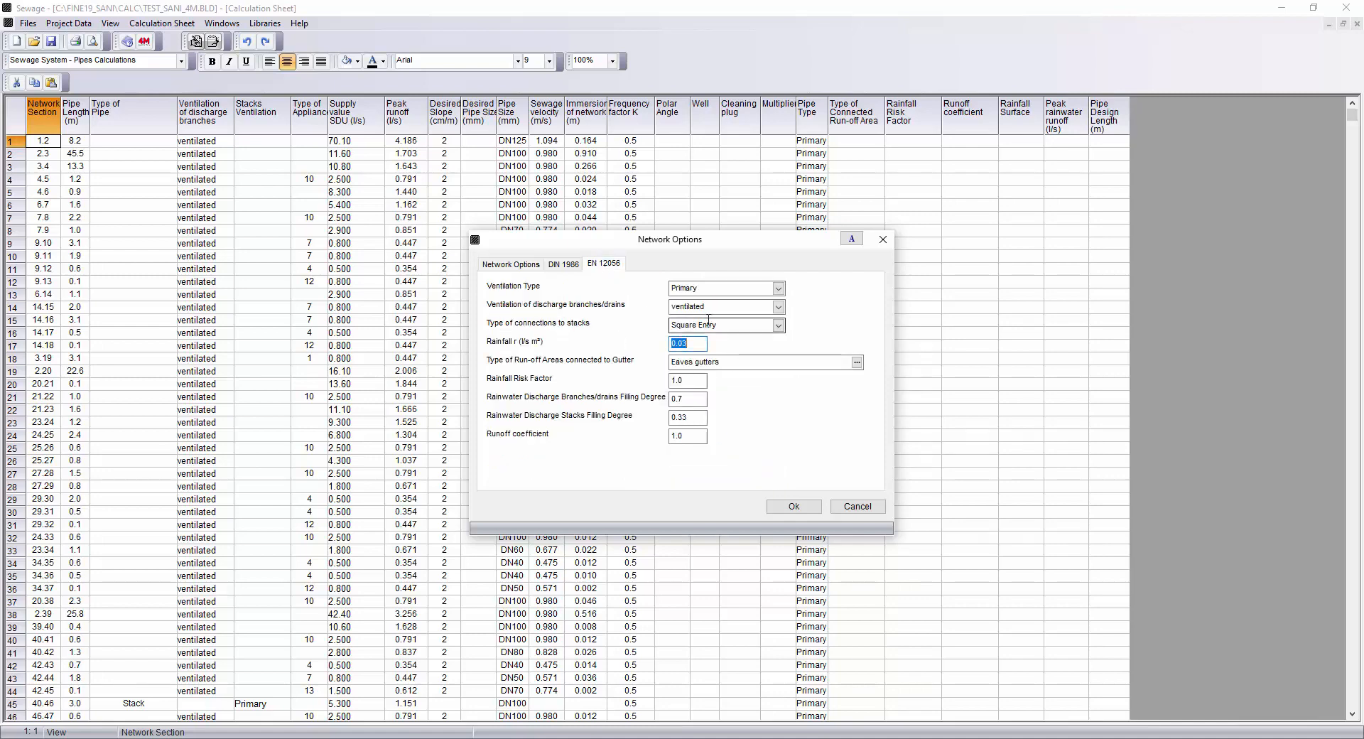
{"action": "left_click", "coordinate": [779, 289]}
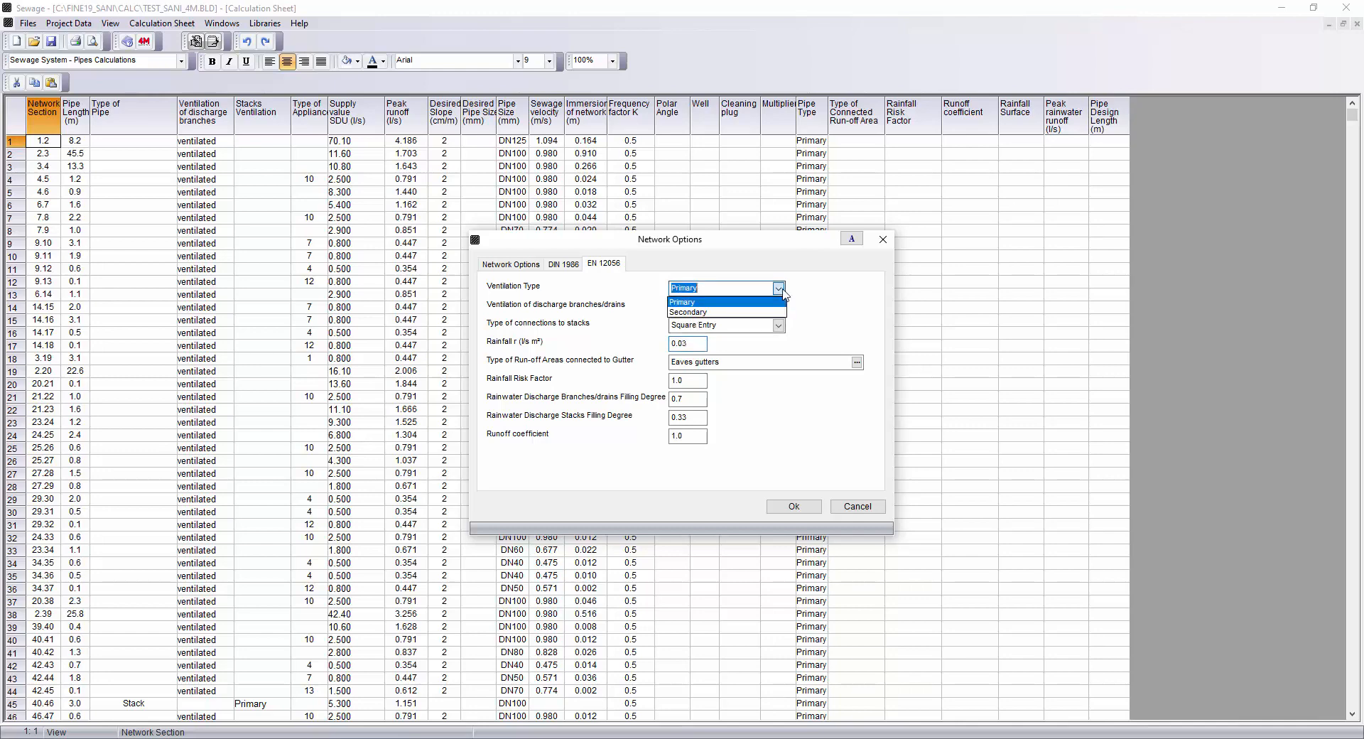
{"action": "left_click", "coordinate": [780, 290]}
{"action": "left_click", "coordinate": [779, 306]}
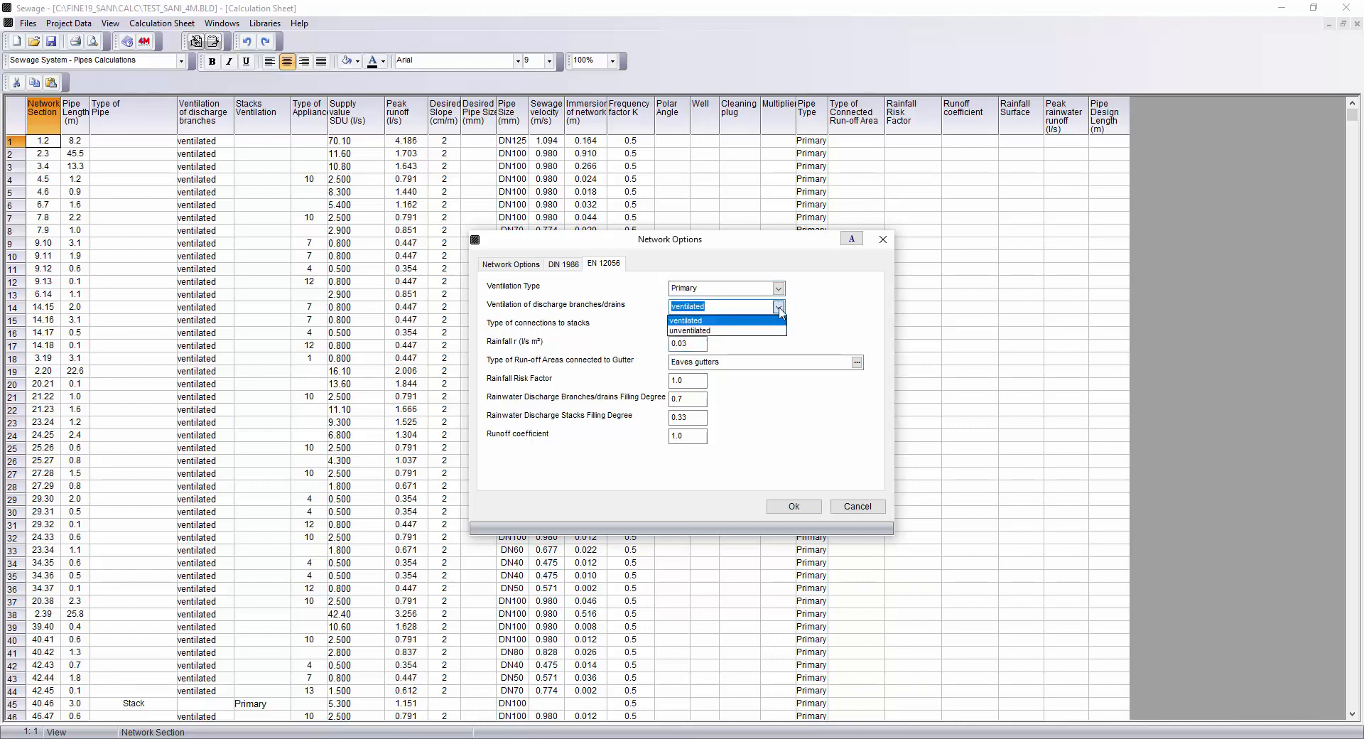
{"action": "left_click", "coordinate": [779, 310]}
{"action": "left_click", "coordinate": [778, 326]}
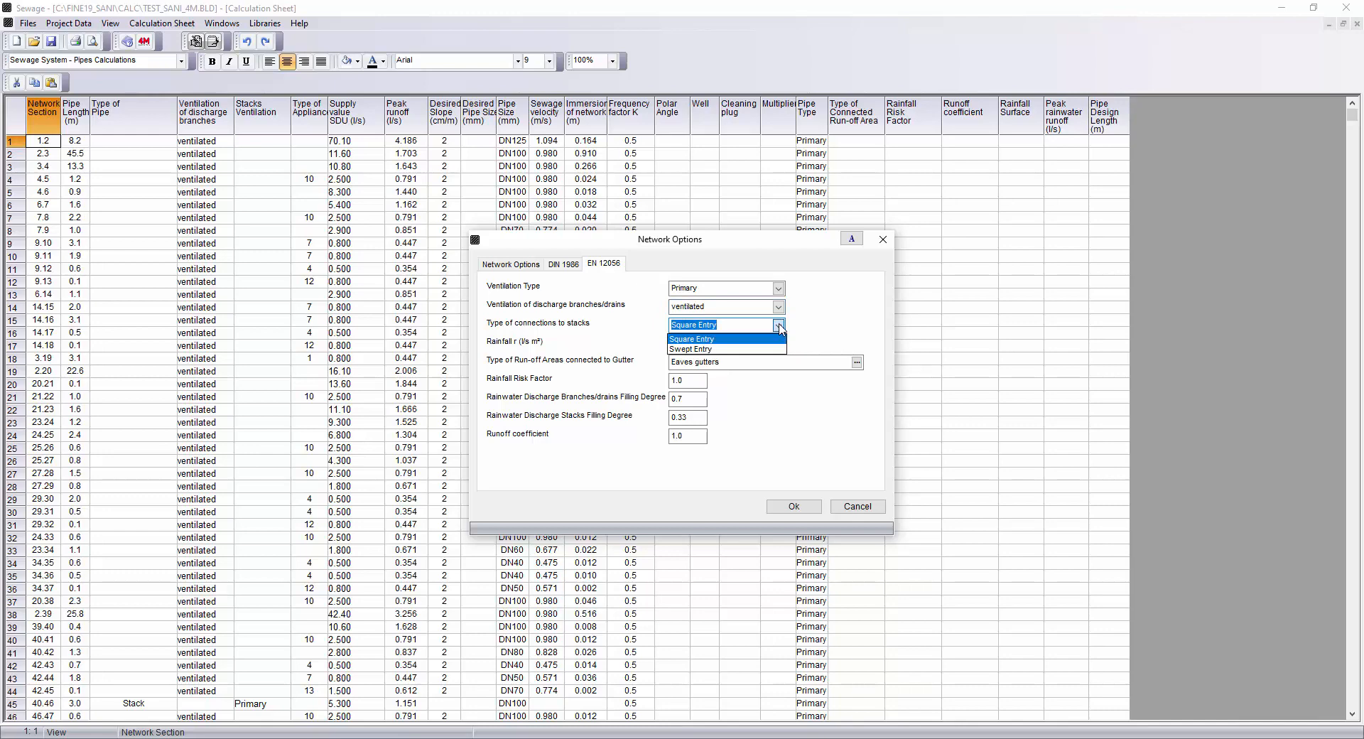
{"action": "left_click", "coordinate": [779, 326]}
{"action": "left_click", "coordinate": [857, 363]}
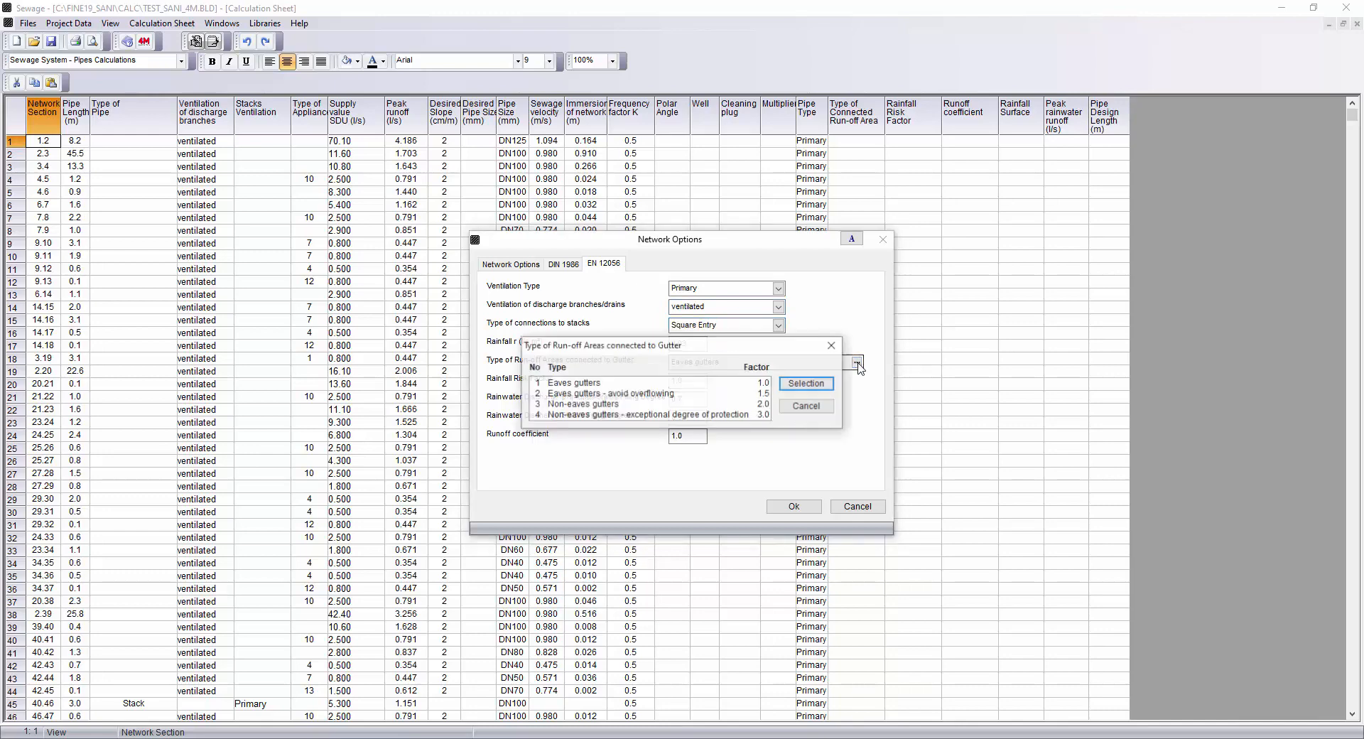
{"action": "left_click", "coordinate": [811, 410]}
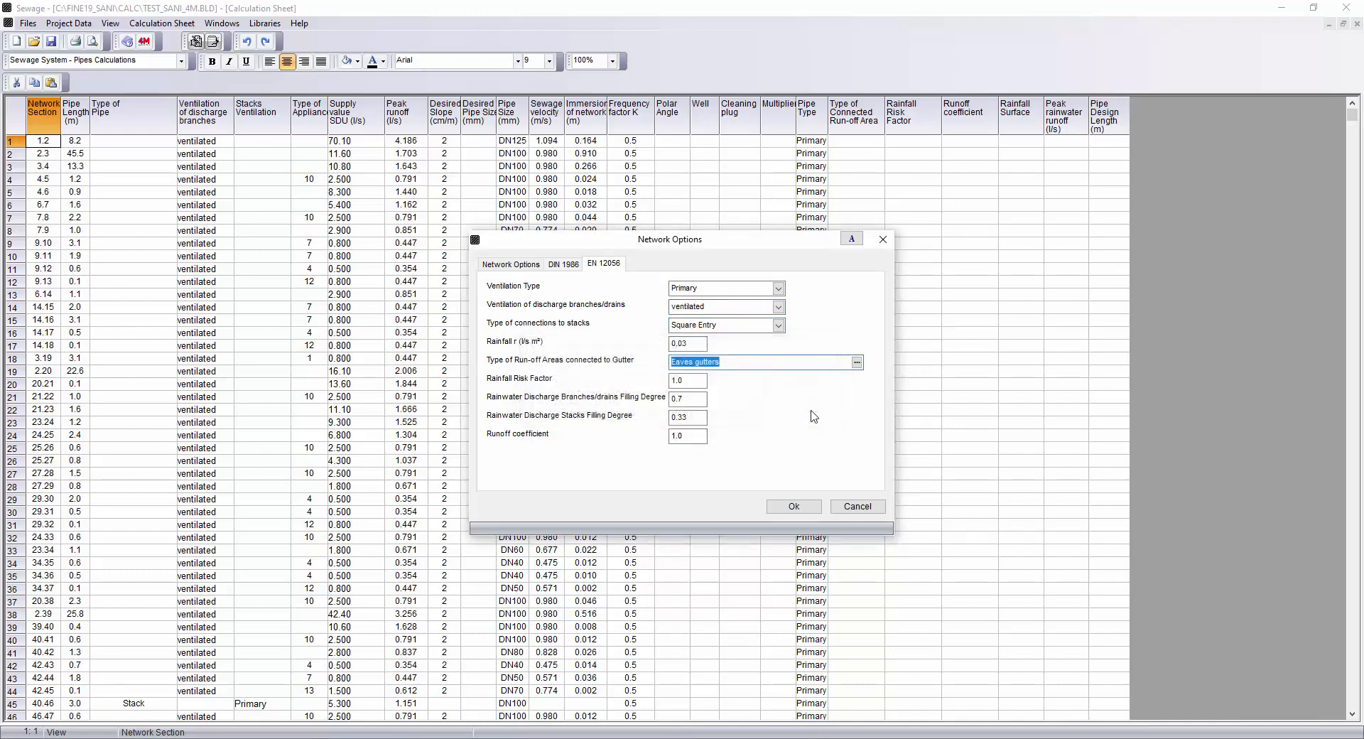
{"action": "key", "text": "Tab"}
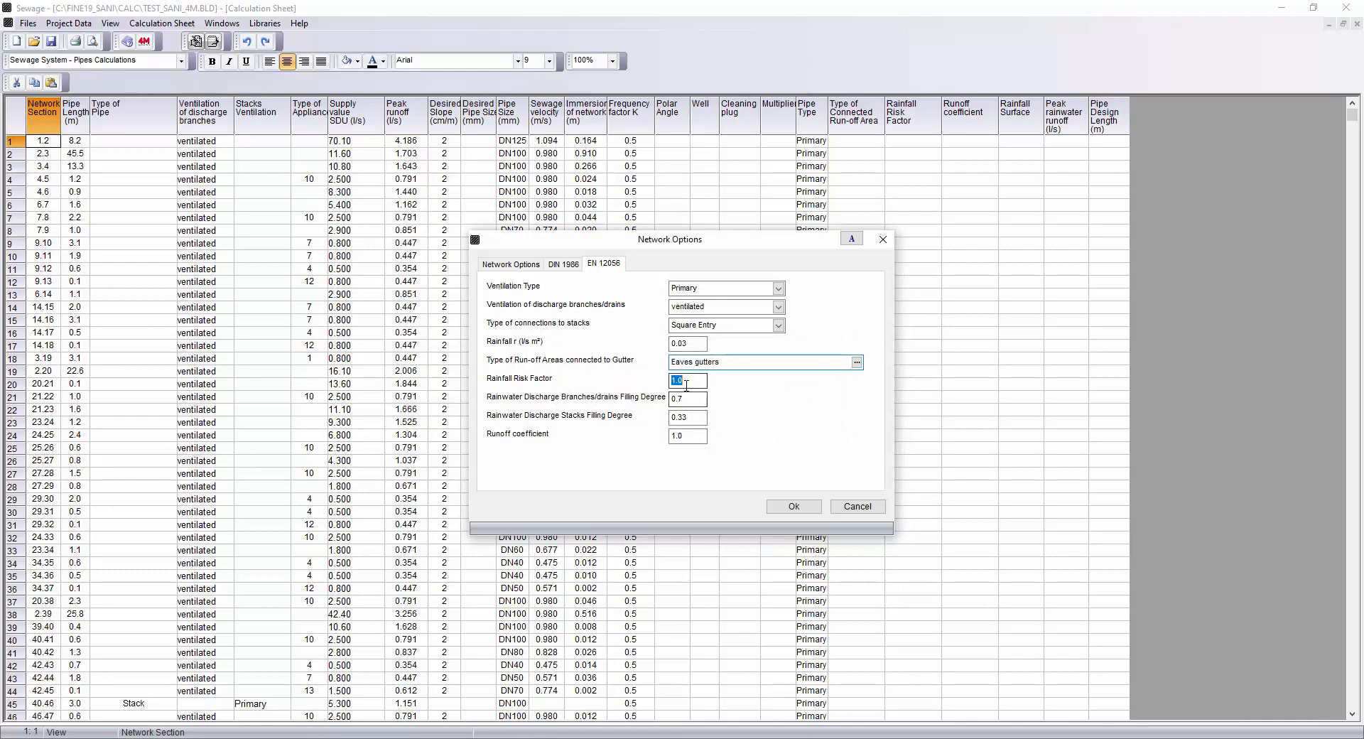
{"action": "left_click", "coordinate": [794, 507]}
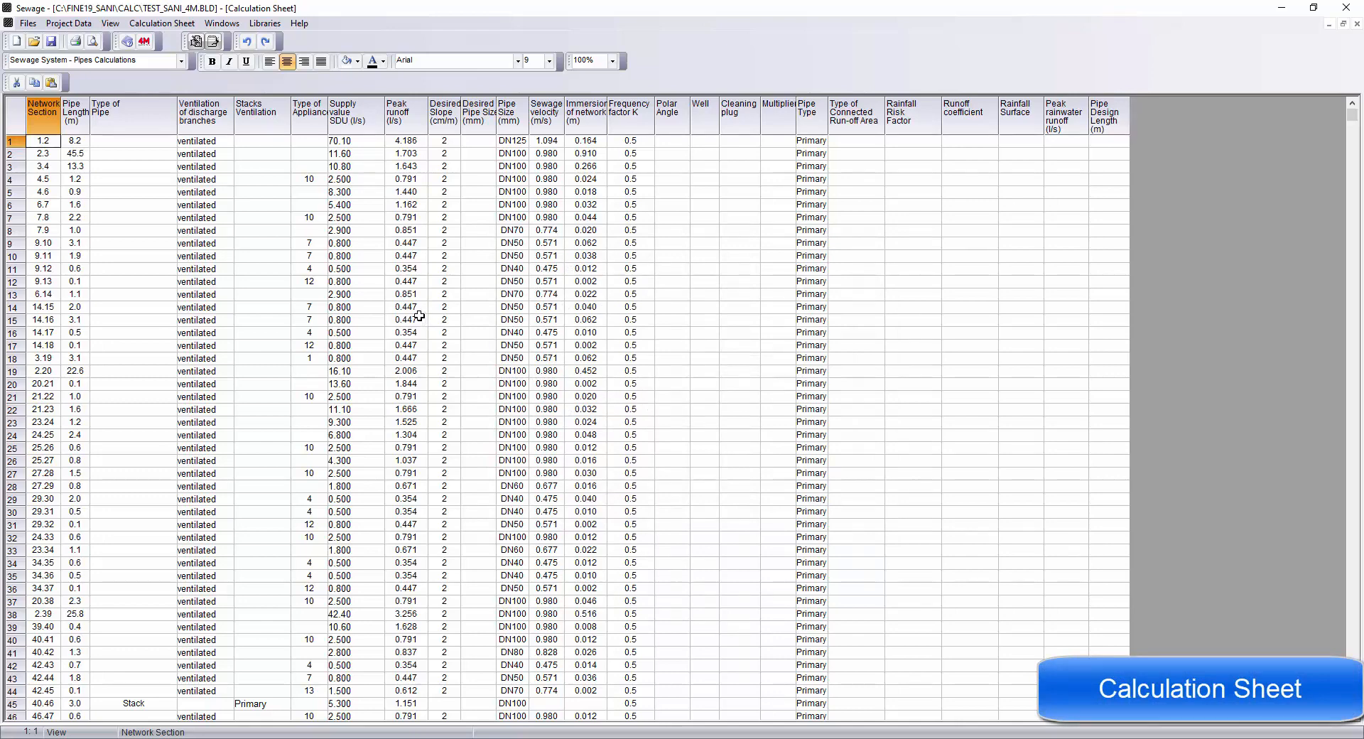
Scroll through the calculation sheet to review the sewage and rainwater pipe sections.
{"action": "scroll", "coordinate": [419, 315], "scroll_direction": "down", "scroll_amount": 7}
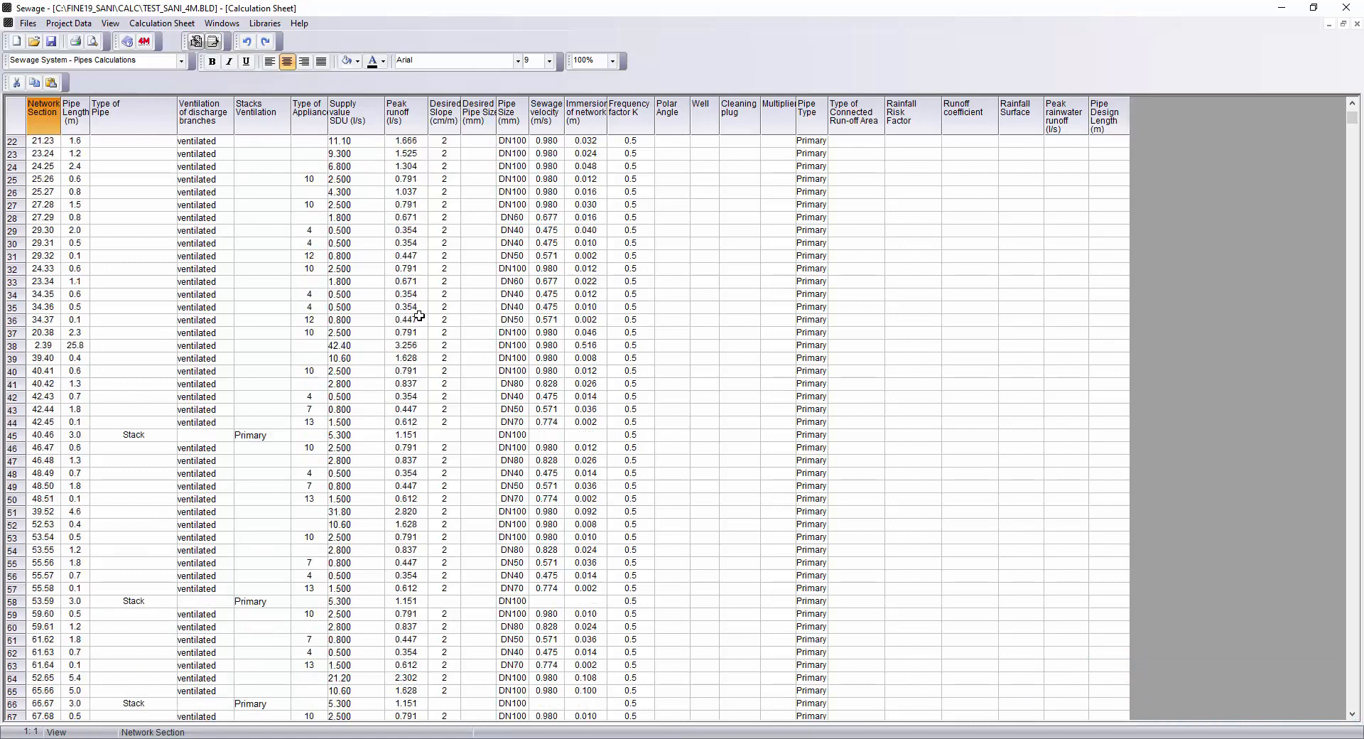
{"action": "scroll", "coordinate": [419, 316], "scroll_direction": "down", "scroll_amount": 1}
{"action": "scroll", "coordinate": [419, 315], "scroll_direction": "down", "scroll_amount": 6}
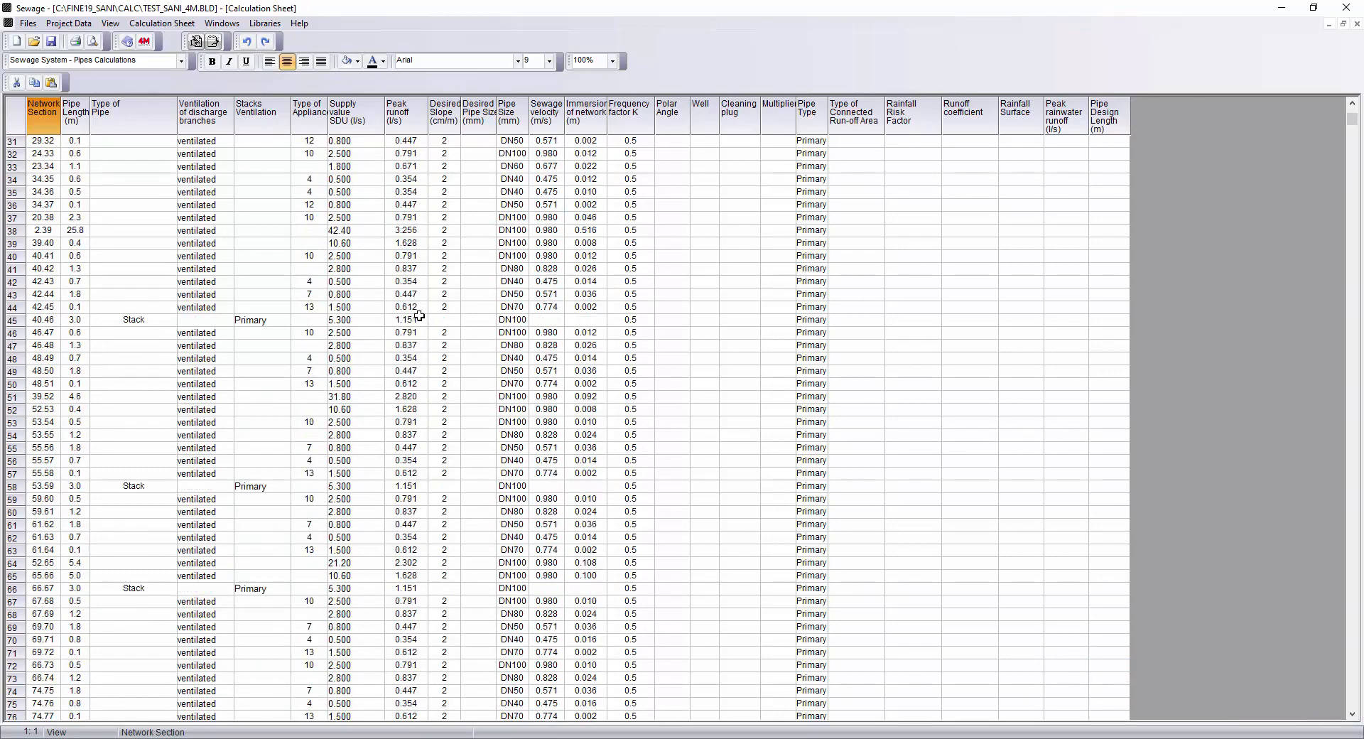
{"action": "scroll", "coordinate": [420, 316], "scroll_direction": "down", "scroll_amount": 4}
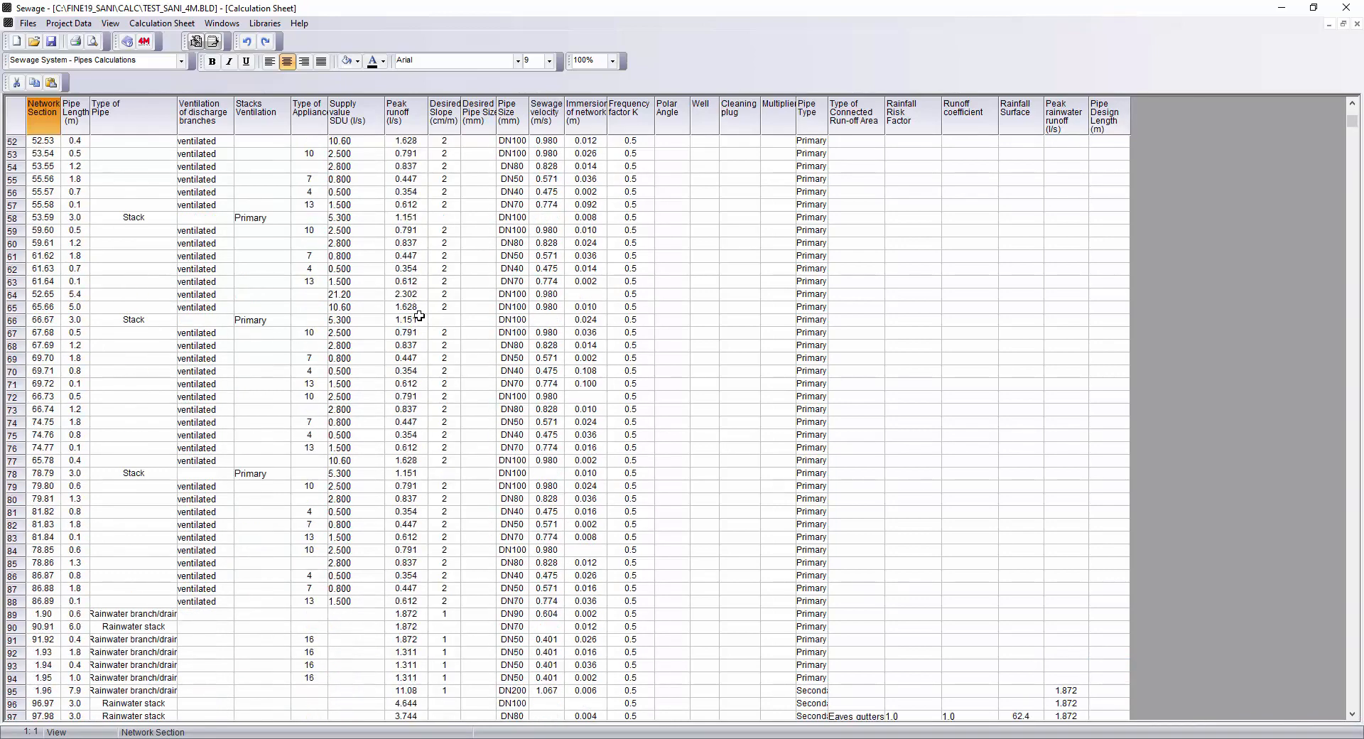
{"action": "scroll", "coordinate": [420, 316], "scroll_direction": "down", "scroll_amount": 6}
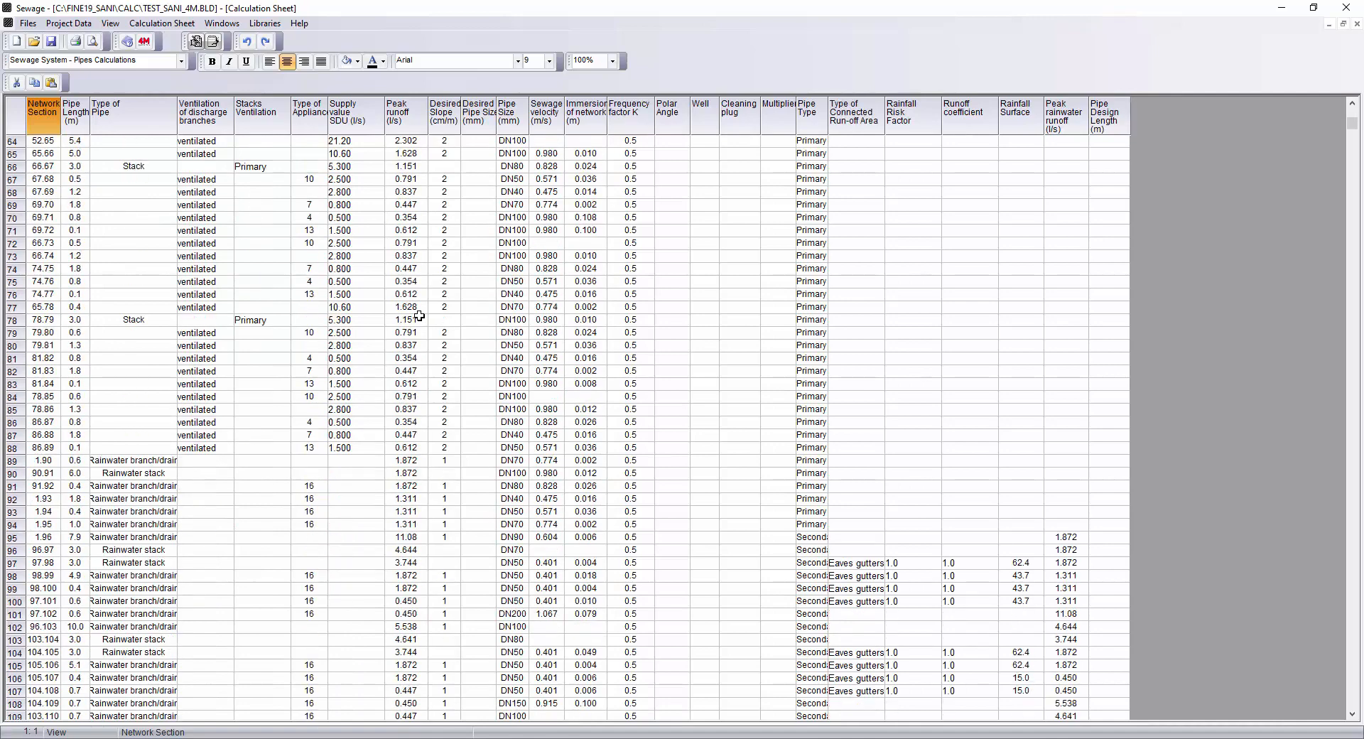
{"action": "scroll", "coordinate": [419, 316], "scroll_direction": "down", "scroll_amount": 2}
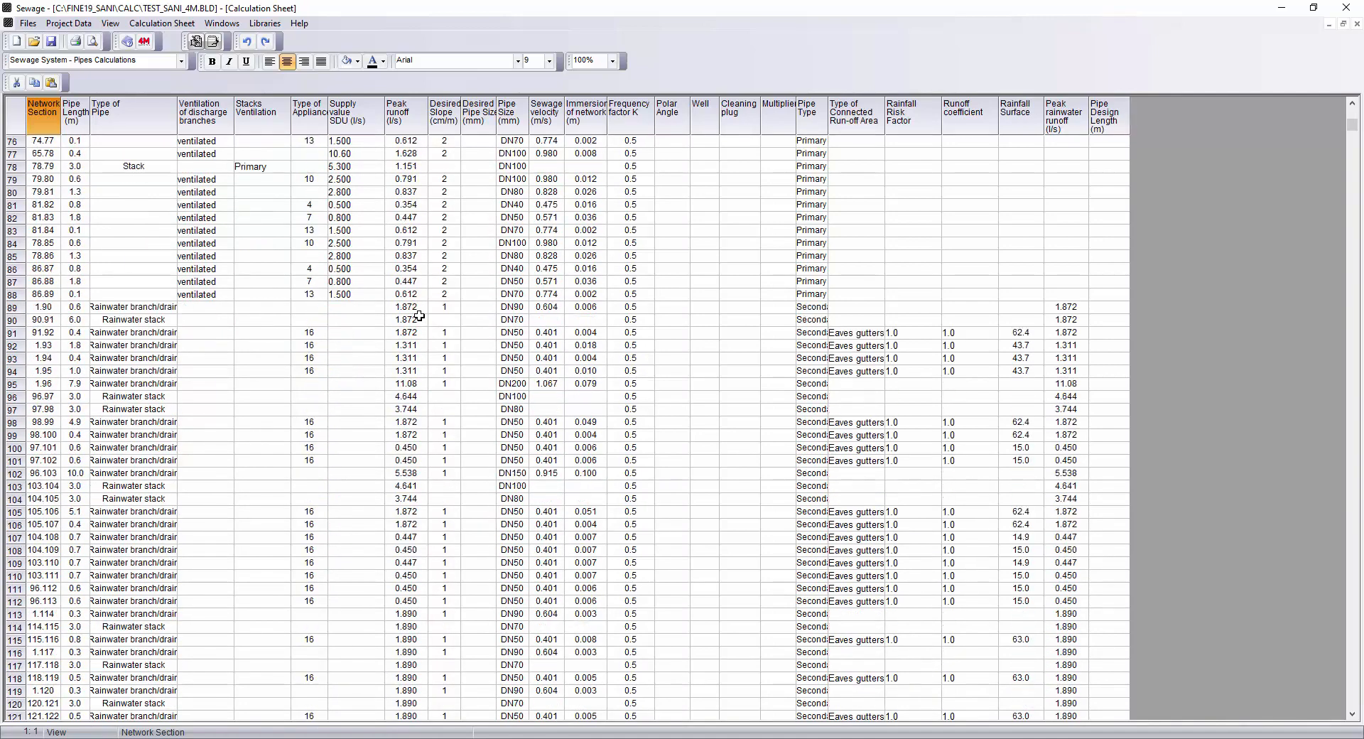
{"action": "scroll", "coordinate": [420, 316], "scroll_direction": "down", "scroll_amount": 5}
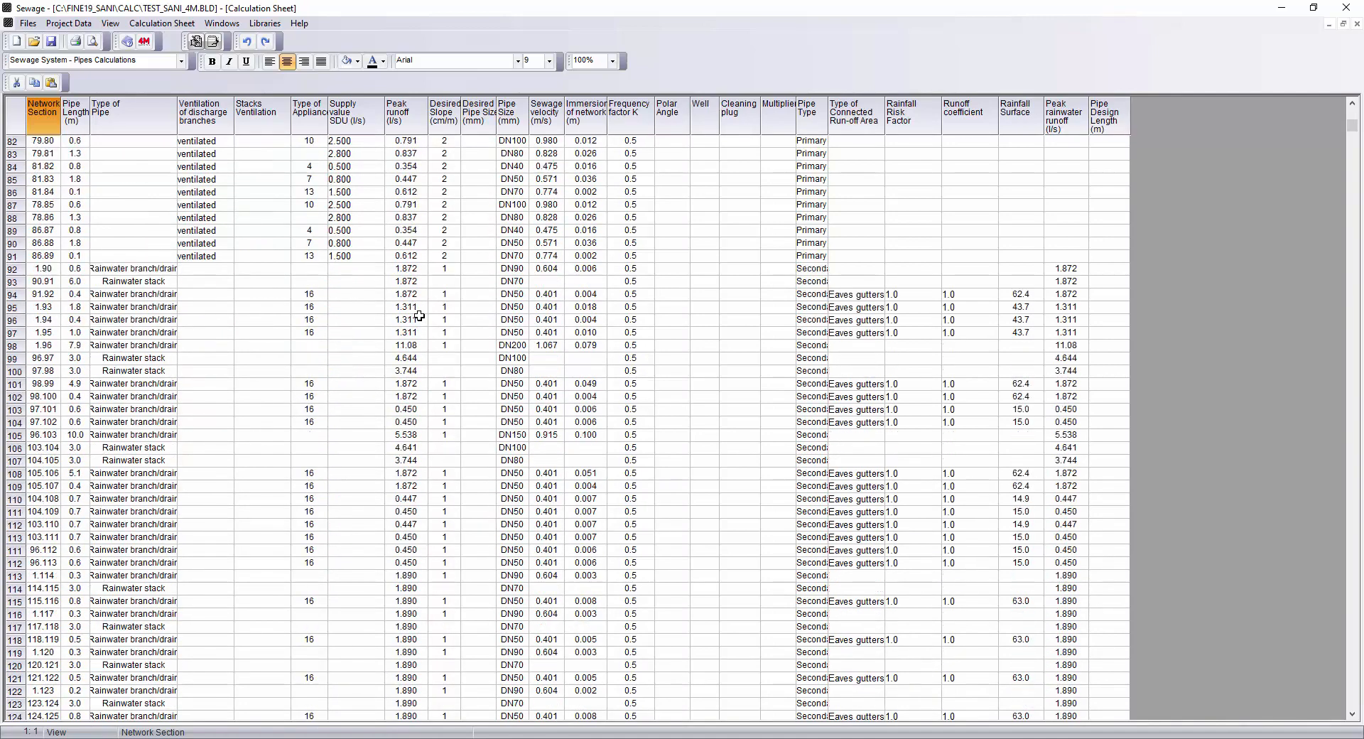
{"action": "scroll", "coordinate": [420, 316], "scroll_direction": "down", "scroll_amount": 3}
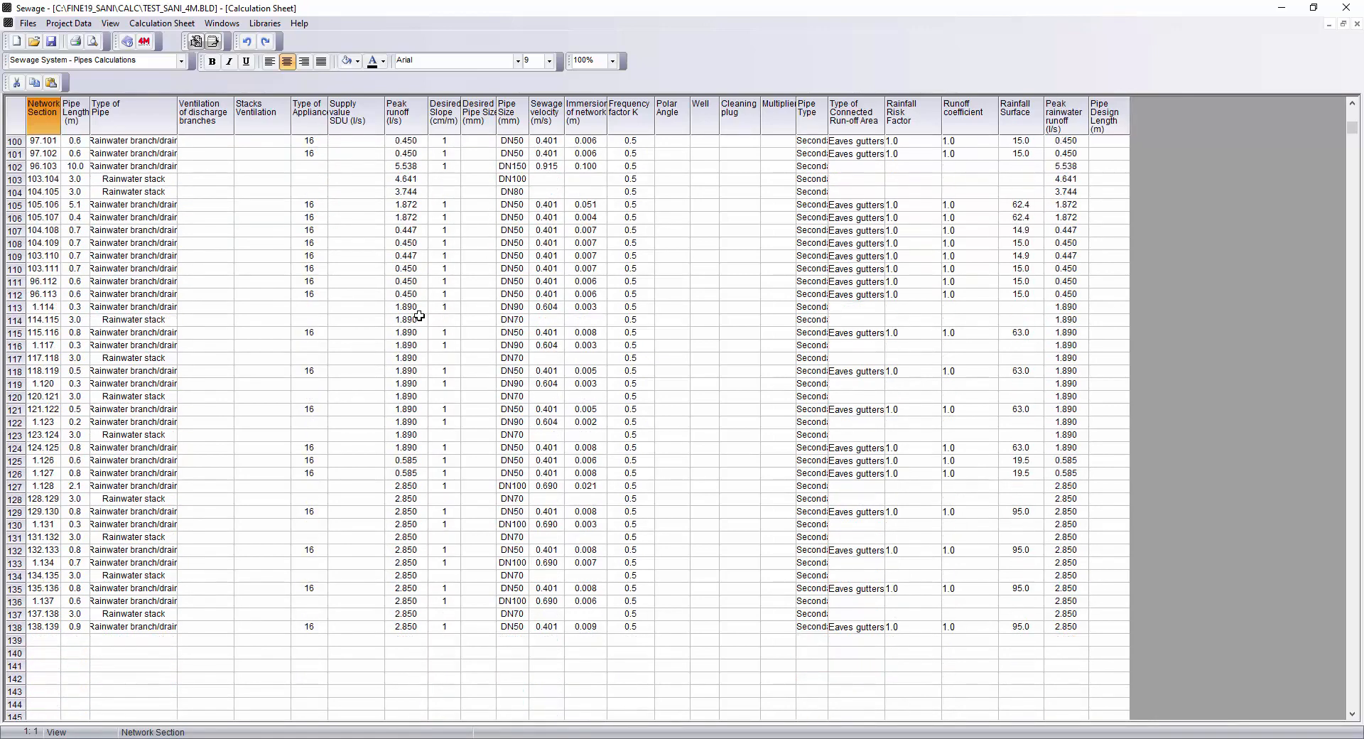
Open the Sealed Pit Calculation and set the number of served persons to 20.
{"action": "left_click", "coordinate": [444, 486]}
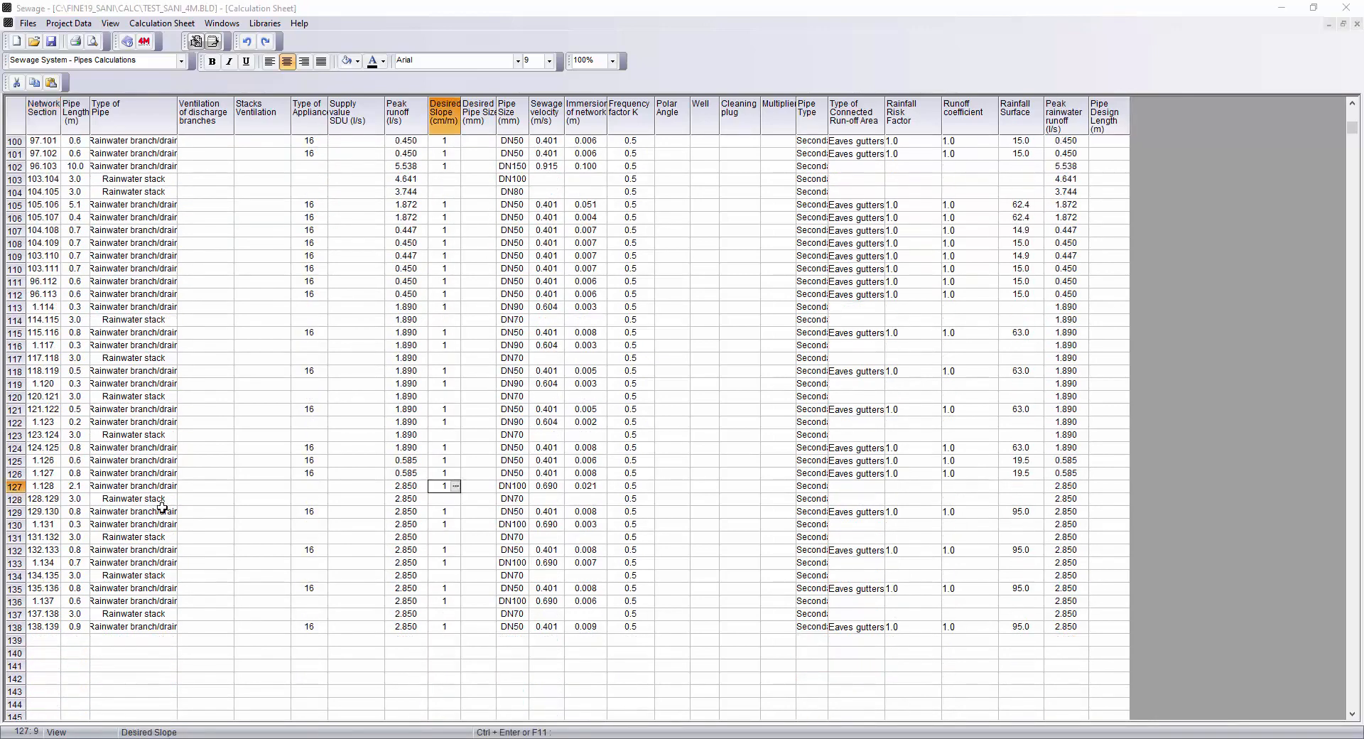
{"action": "left_click", "coordinate": [222, 23]}
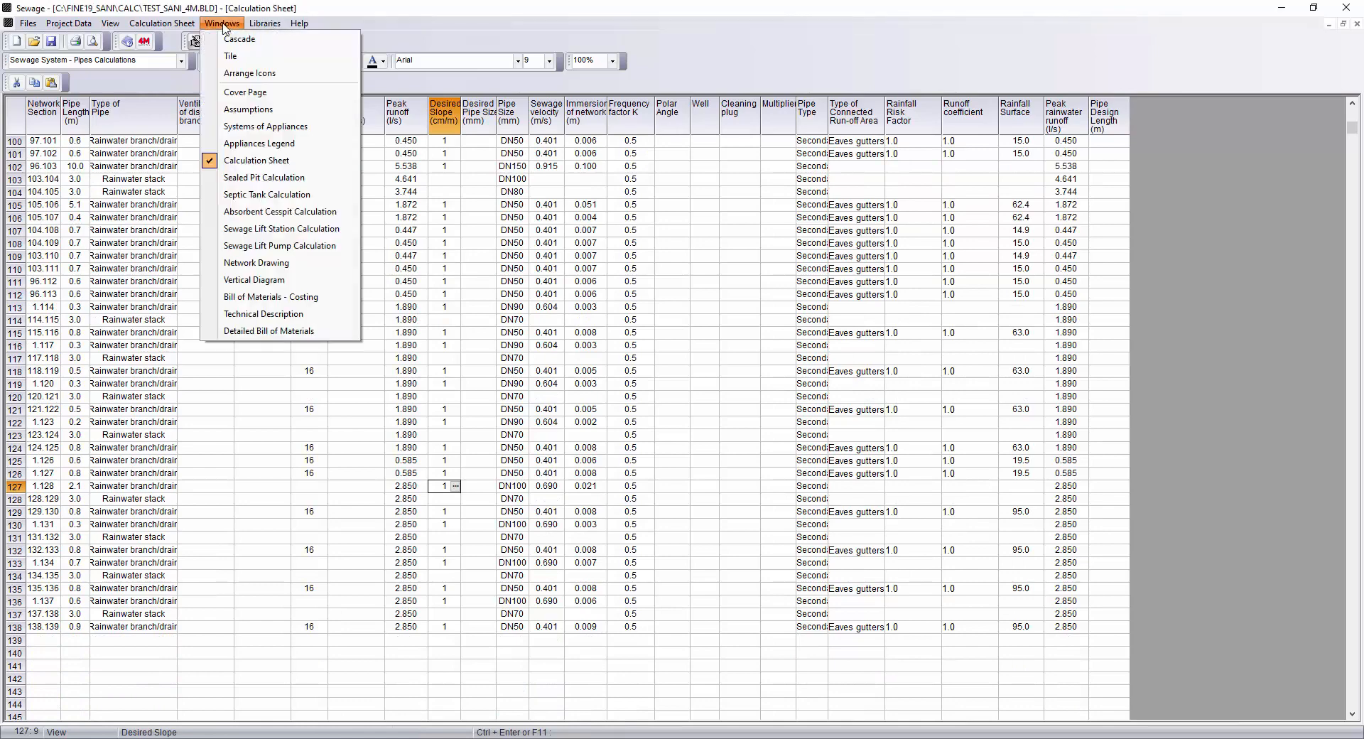
{"action": "left_click", "coordinate": [285, 179]}
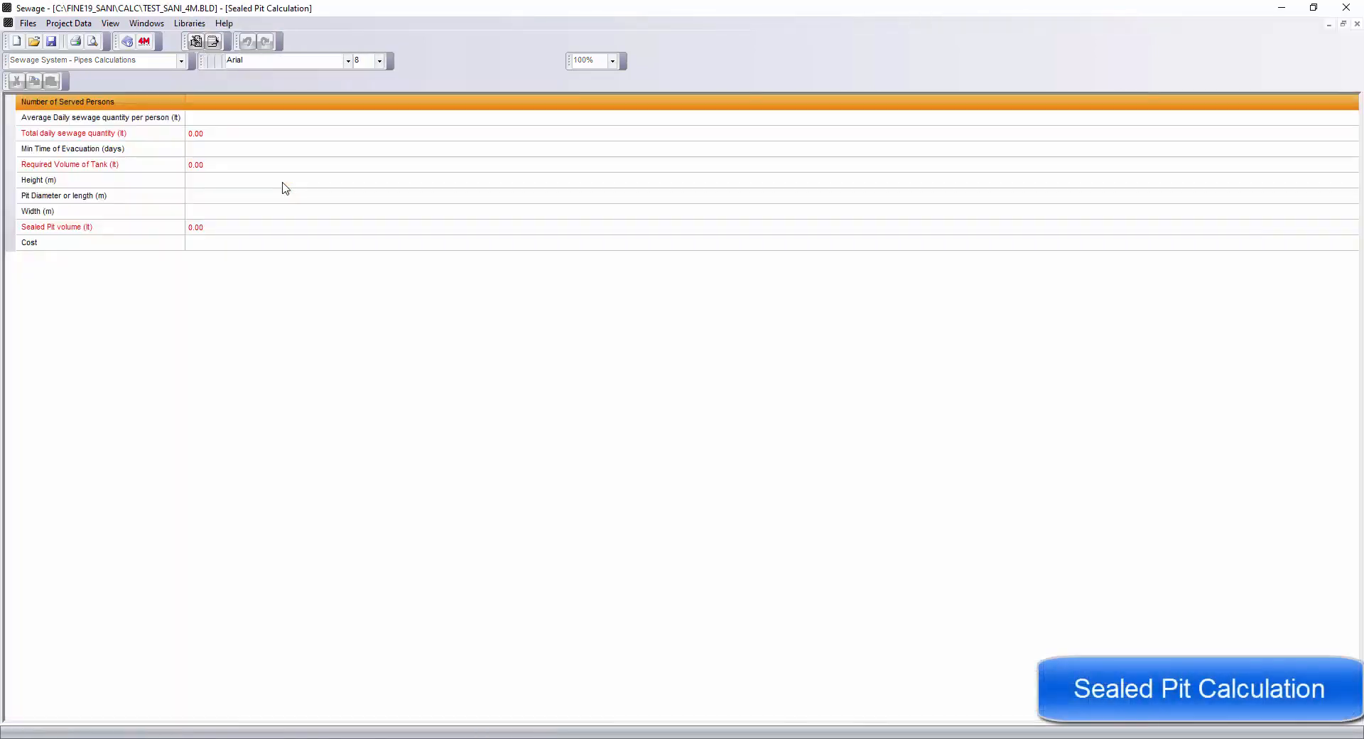
{"action": "left_click", "coordinate": [215, 108]}
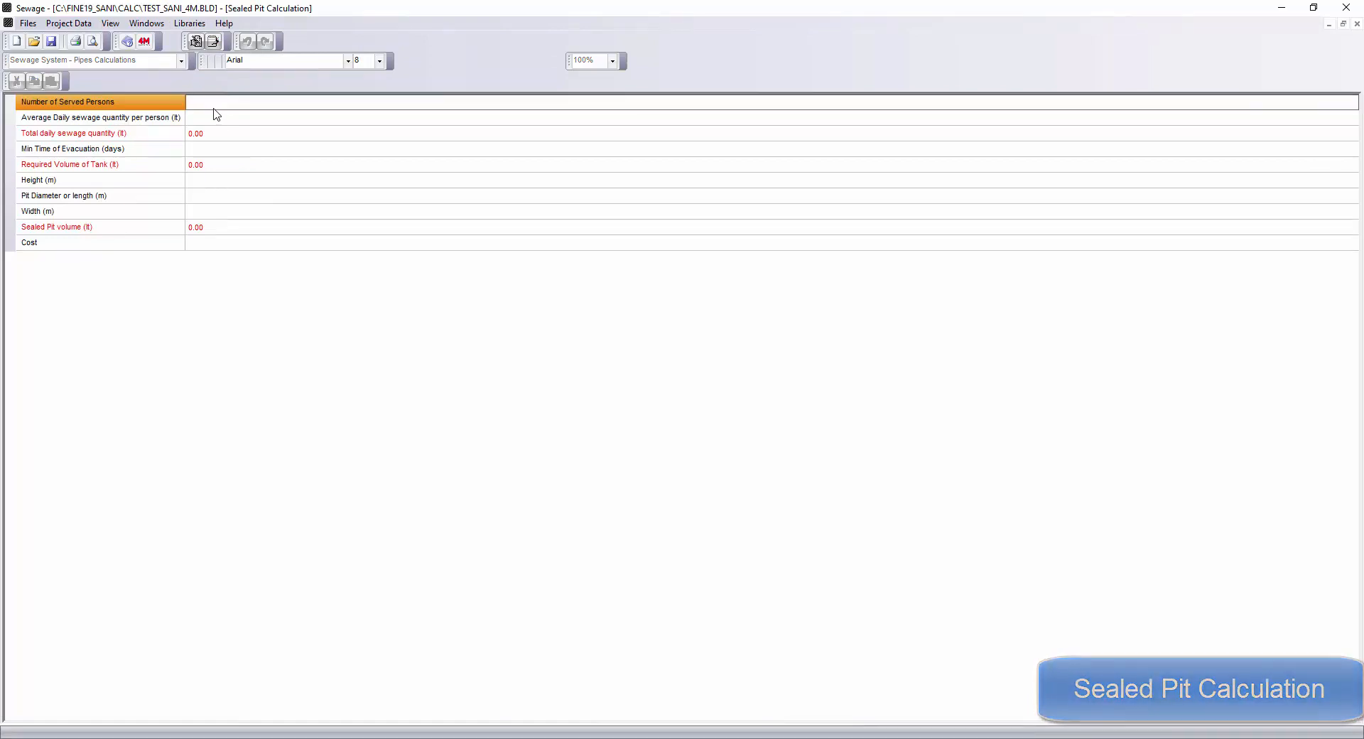
{"action": "type", "text": "20"}
{"action": "key", "text": "Return"}
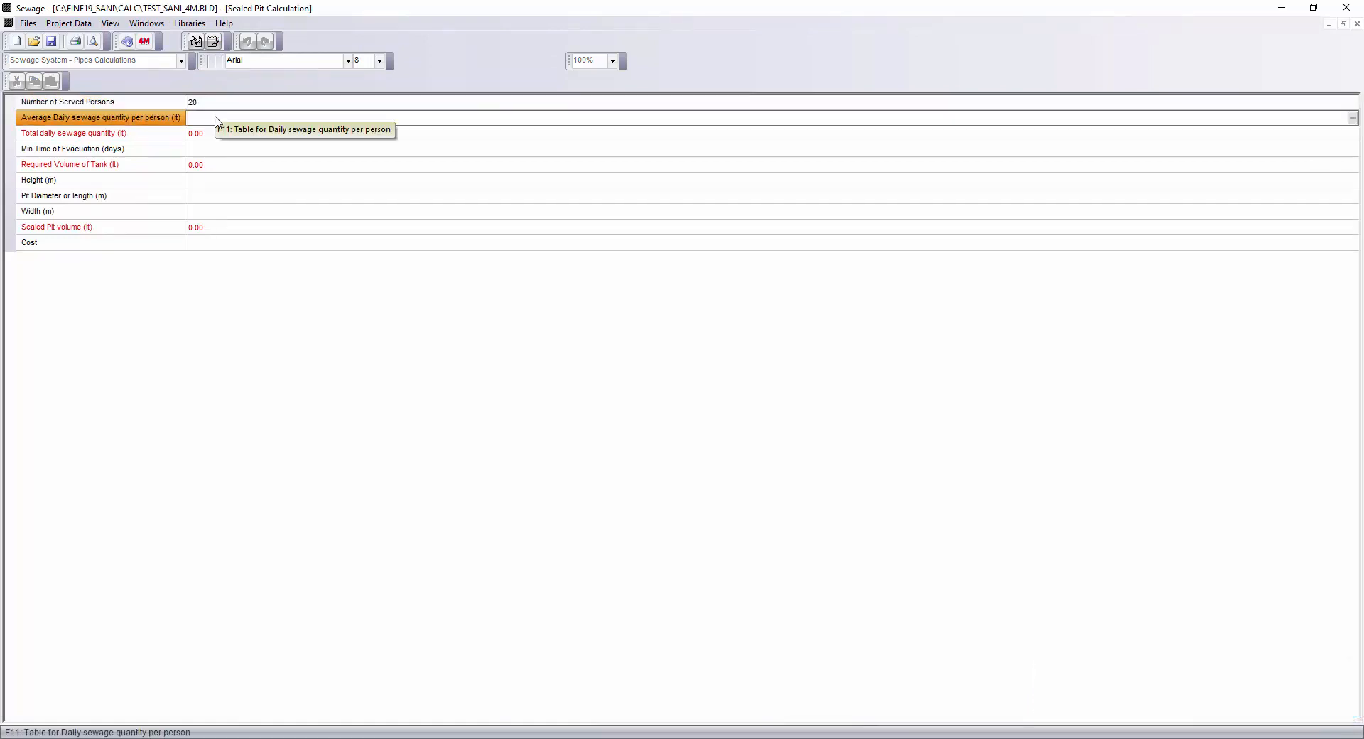
Pick the hotel daily sewage quantity of 150 lt per person from the table and set the minimum evacuation time to 90 days.
{"action": "left_click", "coordinate": [1353, 118]}
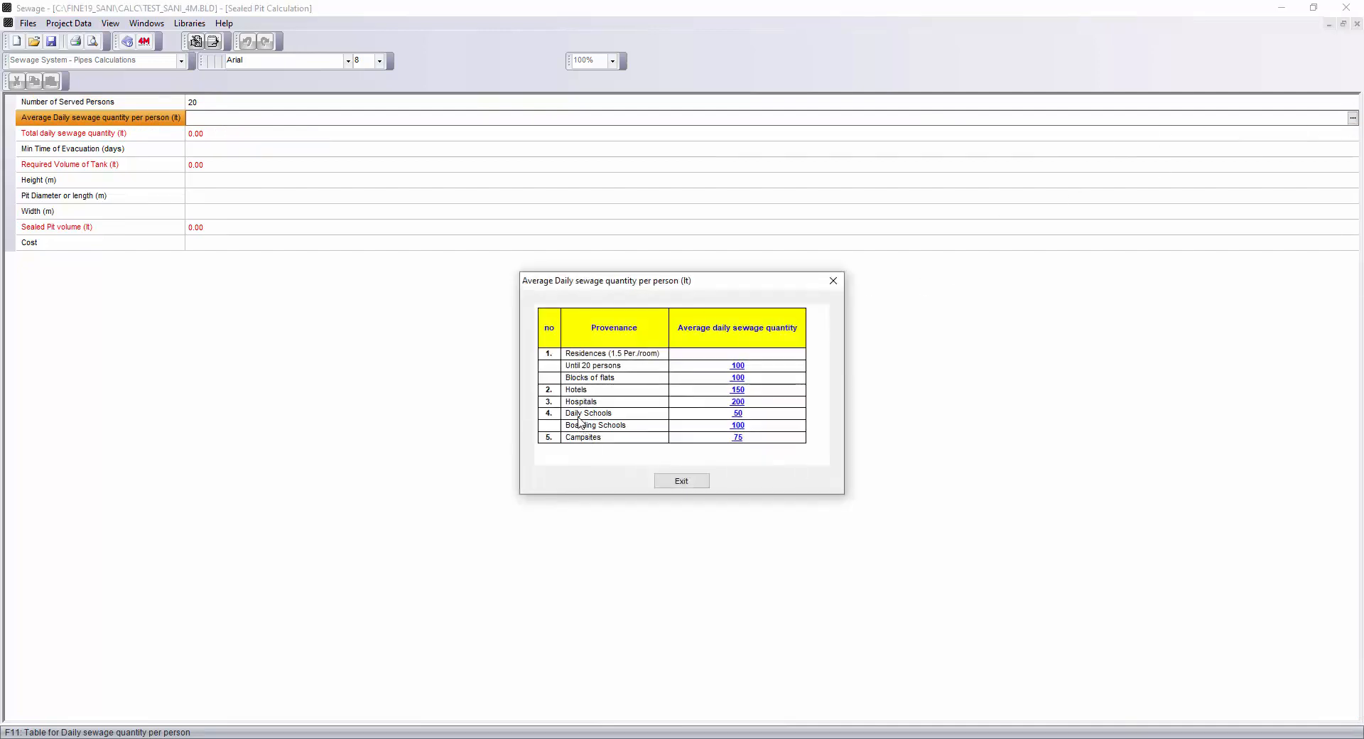
{"action": "left_click", "coordinate": [739, 390]}
{"action": "left_click", "coordinate": [215, 152]}
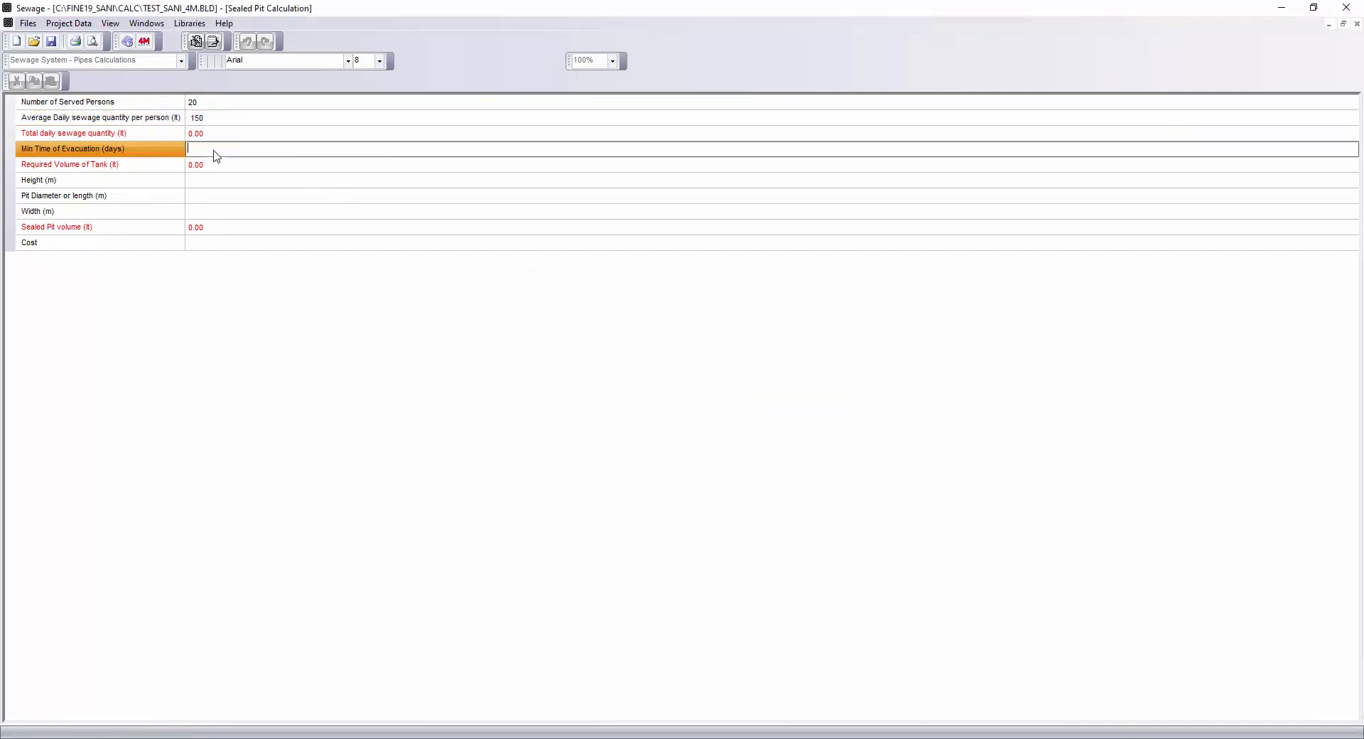
{"action": "type", "text": "90"}
Set the sealed pit height to 5 m, its diameter or length to 10 m and its width to 10 m.
{"action": "left_click", "coordinate": [205, 184]}
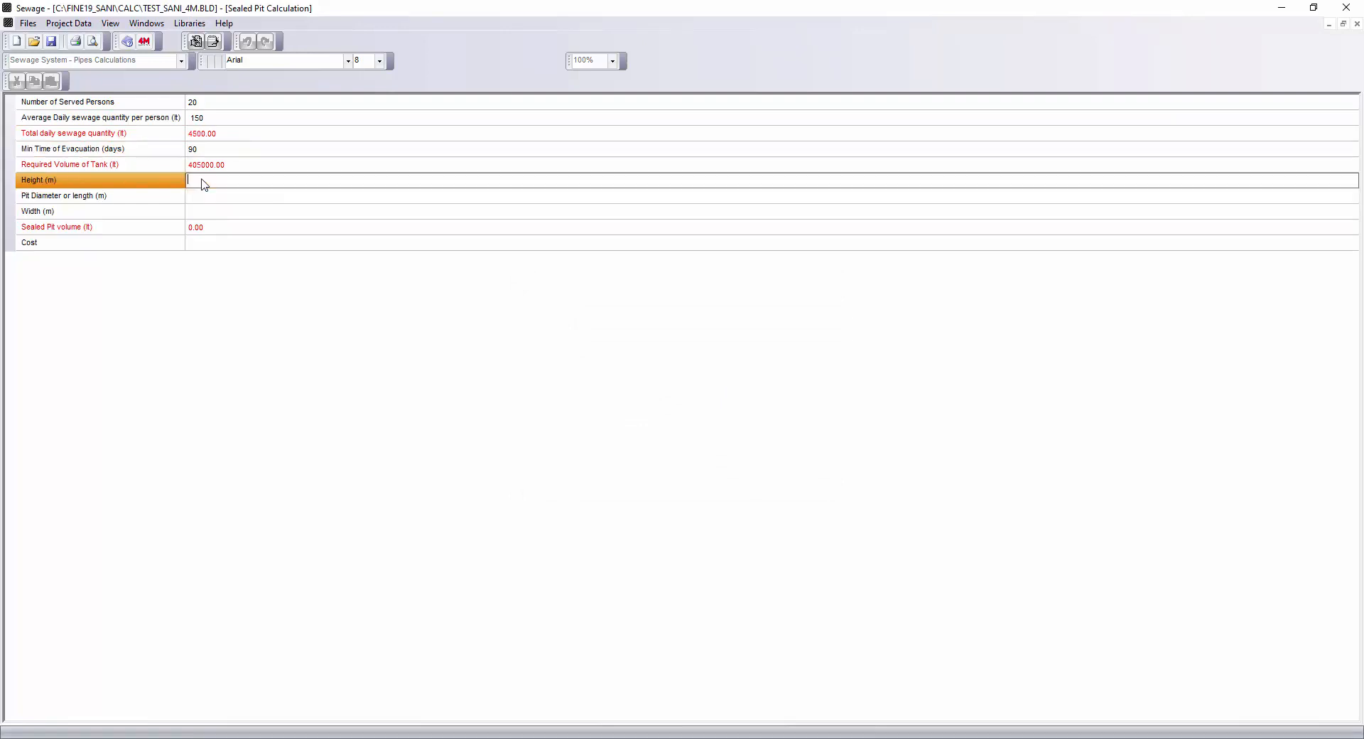
{"action": "type", "text": "5"}
{"action": "left_click", "coordinate": [199, 199]}
{"action": "type", "text": "10"}
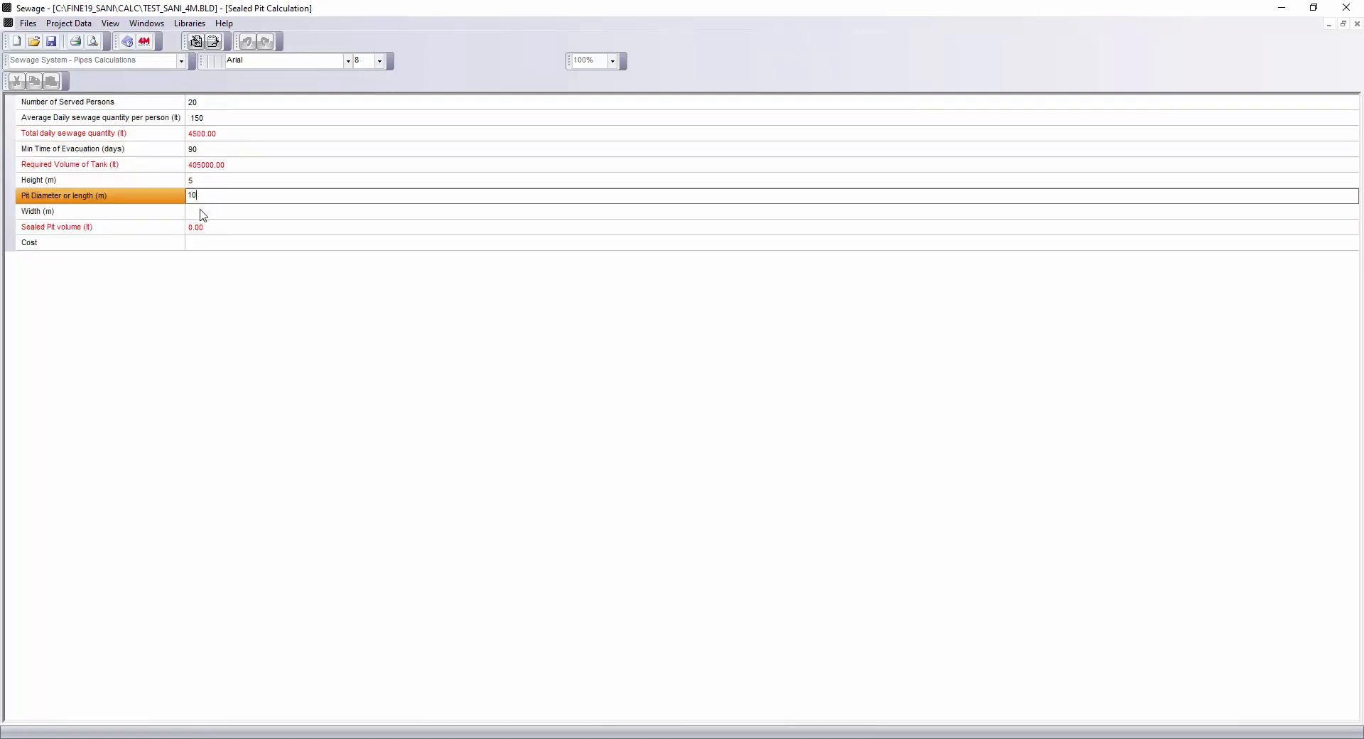
{"action": "left_click", "coordinate": [199, 214]}
{"action": "type", "text": "10"}
{"action": "left_click", "coordinate": [211, 200]}
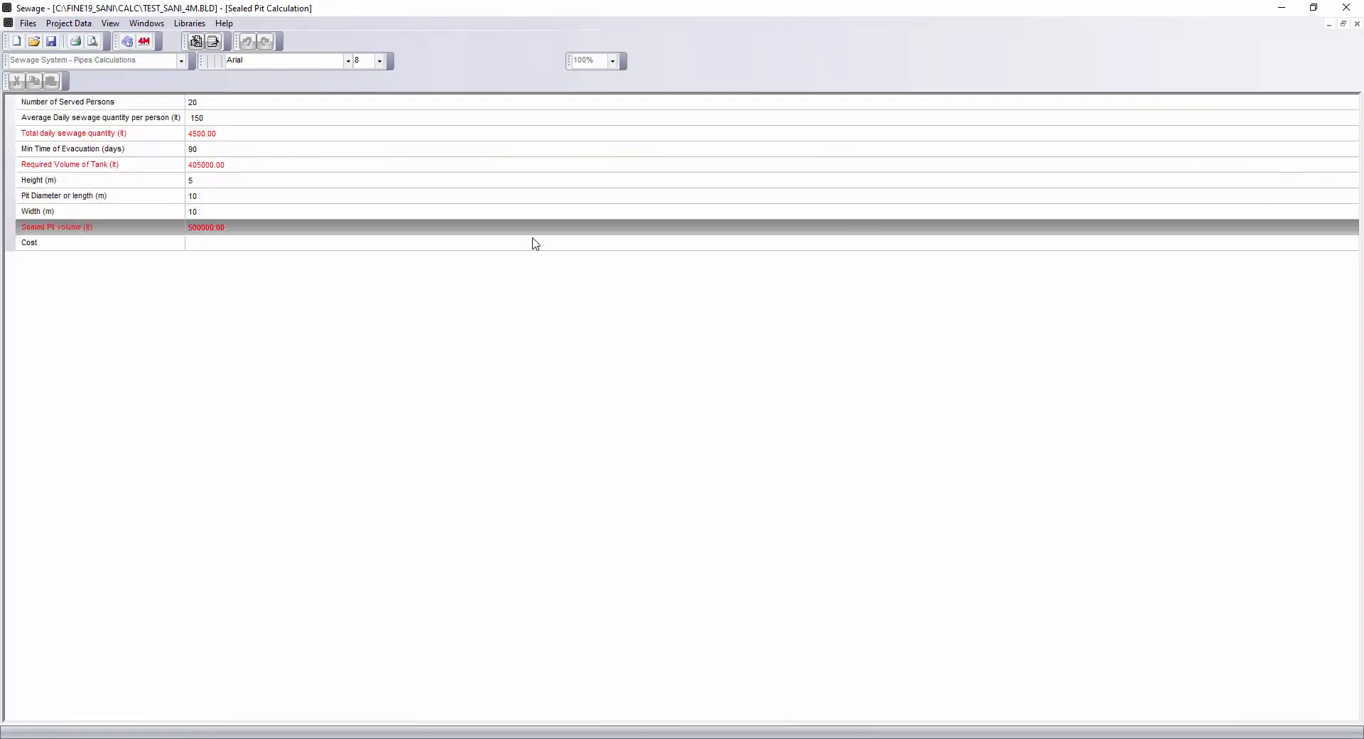
{"action": "left_click", "coordinate": [1173, 243]}
Open the Septic Tank Calculation and set the number of served persons to 20.
{"action": "left_click", "coordinate": [146, 23]}
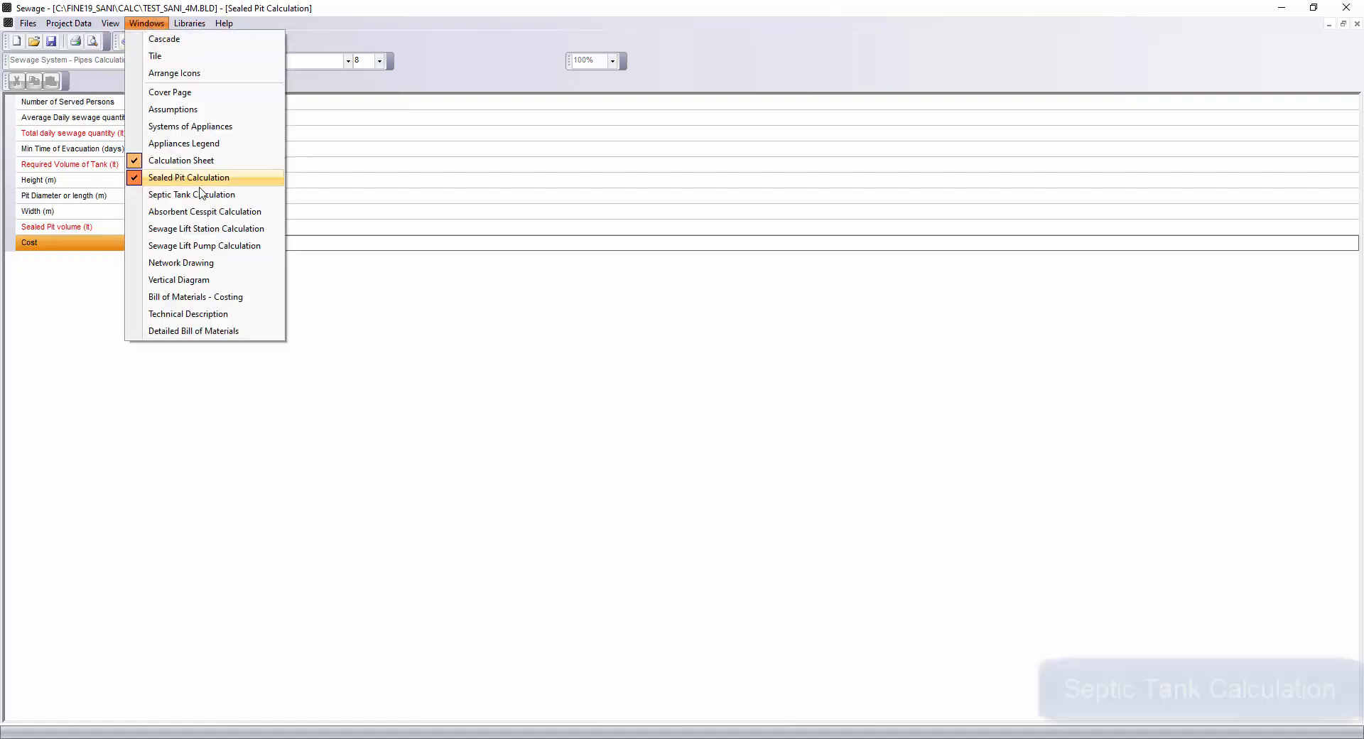
{"action": "left_click", "coordinate": [192, 195]}
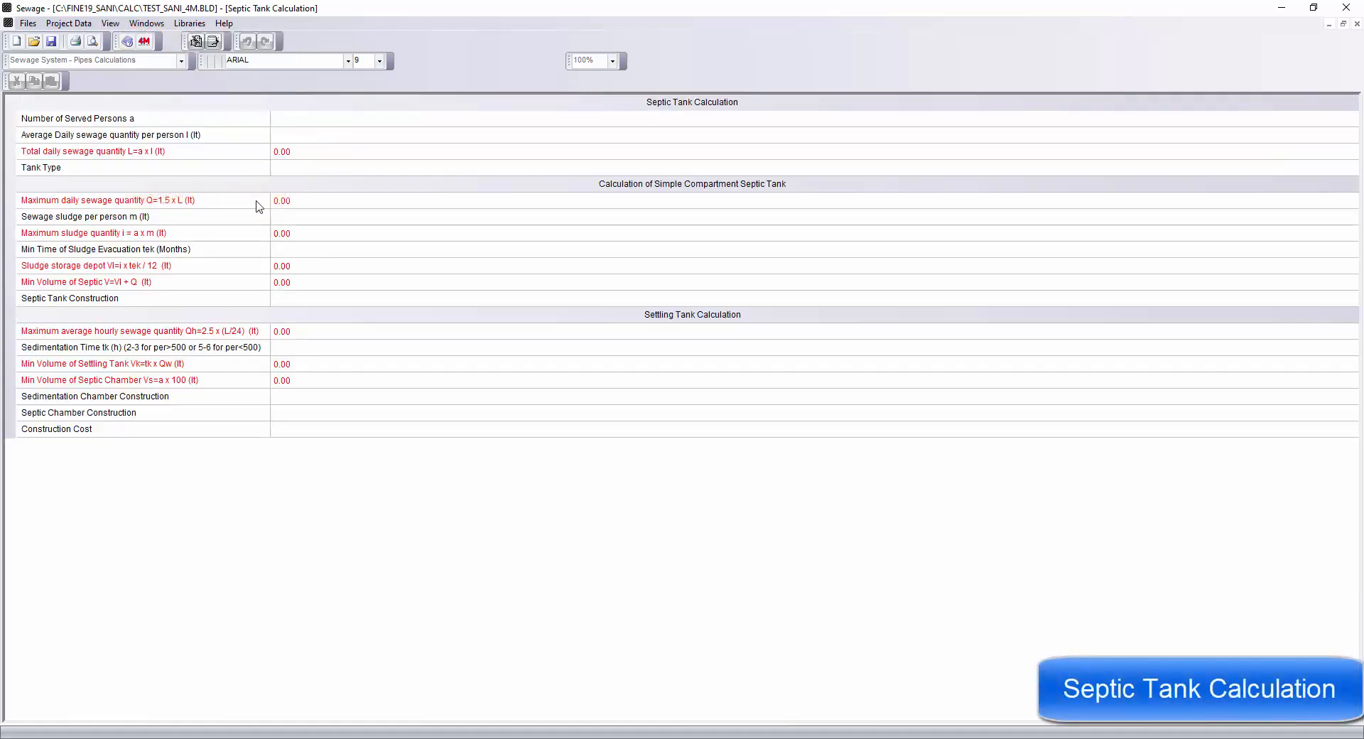
{"action": "left_click", "coordinate": [294, 121]}
{"action": "type", "text": "20"}
Pick the hotel average daily sewage quantity of 150 lt per person from the values table.
{"action": "left_click", "coordinate": [312, 135]}
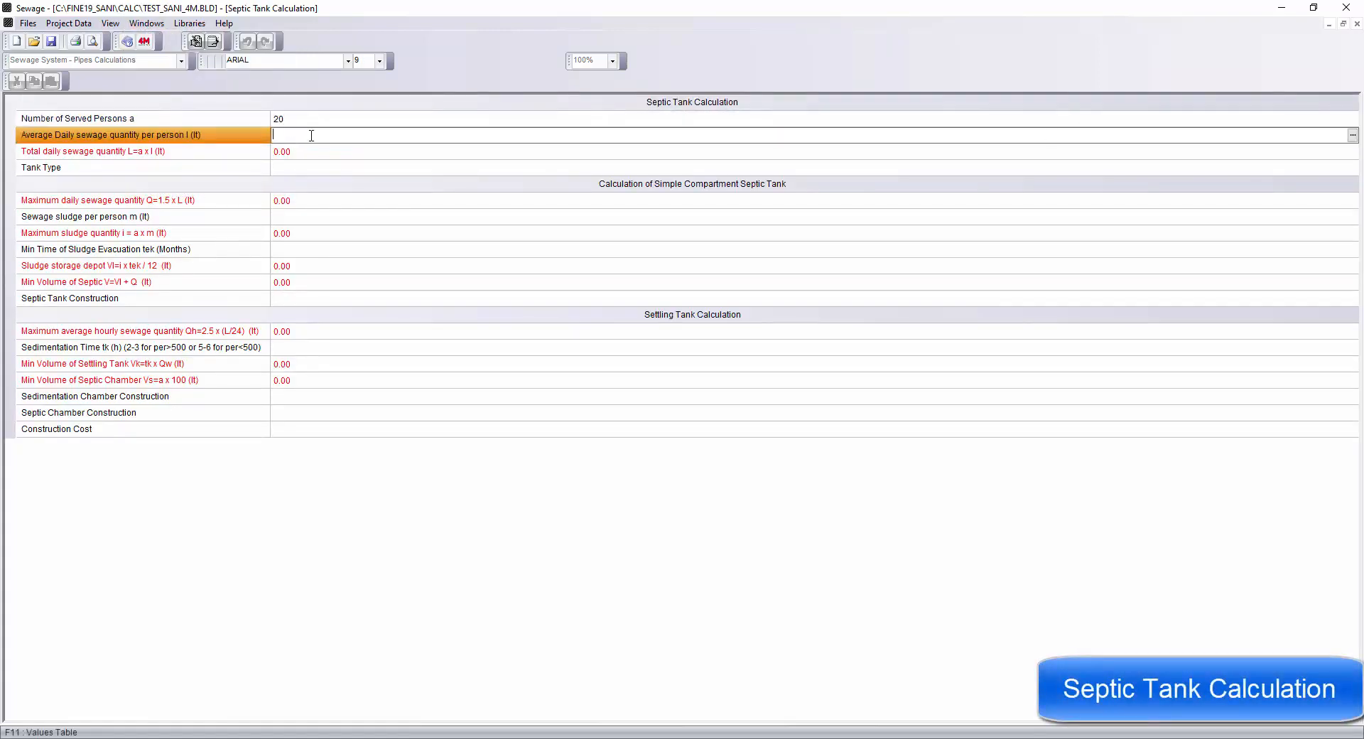
{"action": "left_click", "coordinate": [1352, 135]}
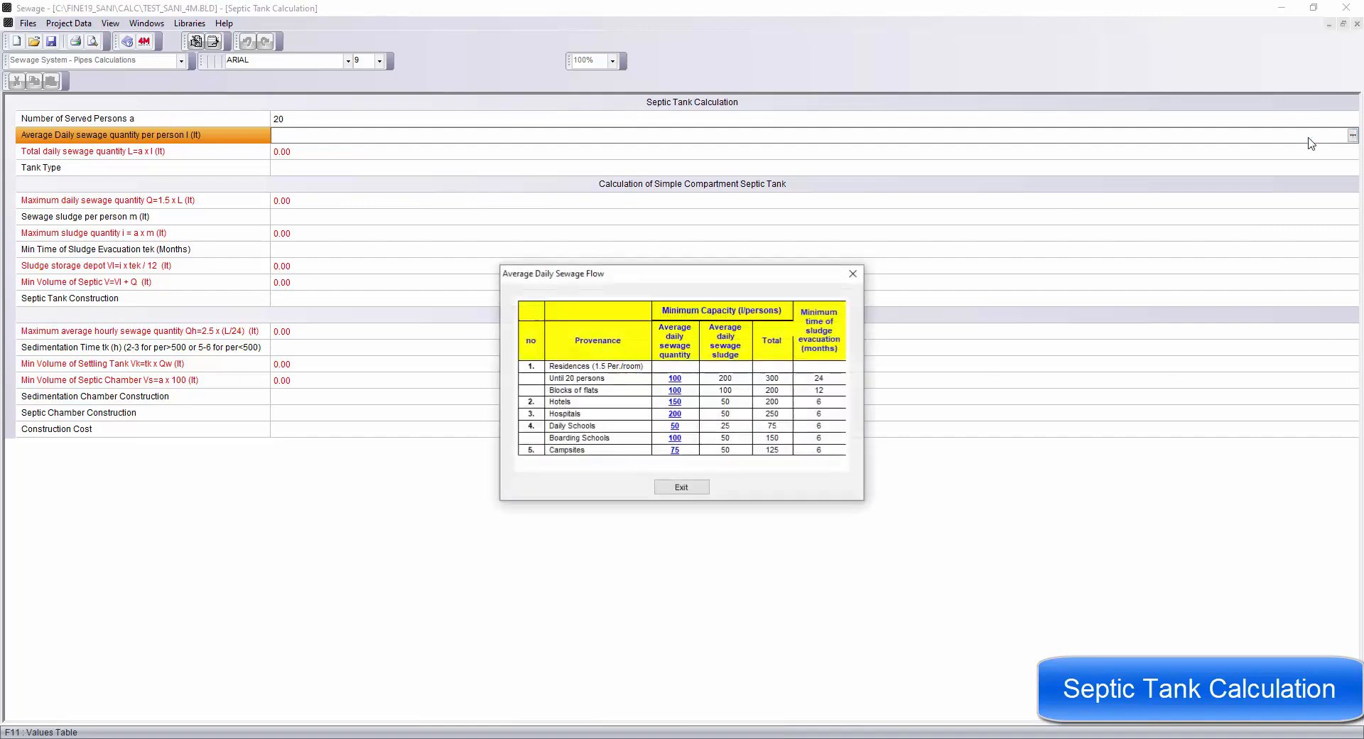
{"action": "double_click", "coordinate": [676, 408]}
Set the septic tank type to Simple.
{"action": "left_click", "coordinate": [303, 169]}
{"action": "left_click", "coordinate": [1352, 168]}
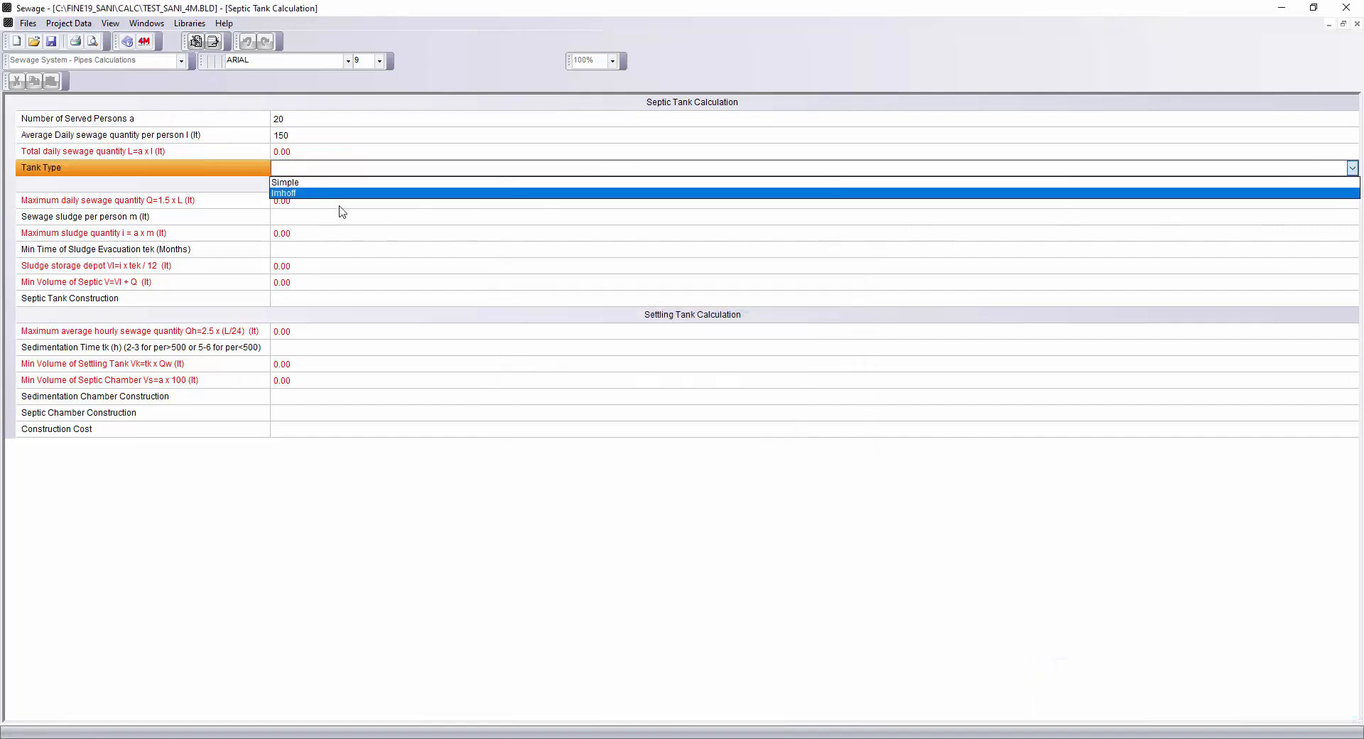
{"action": "left_click", "coordinate": [280, 193]}
Pick the hotel values from the tables: sewage sludge 50 lt per person and minimum sludge evacuation time 6 months.
{"action": "left_click", "coordinate": [296, 219]}
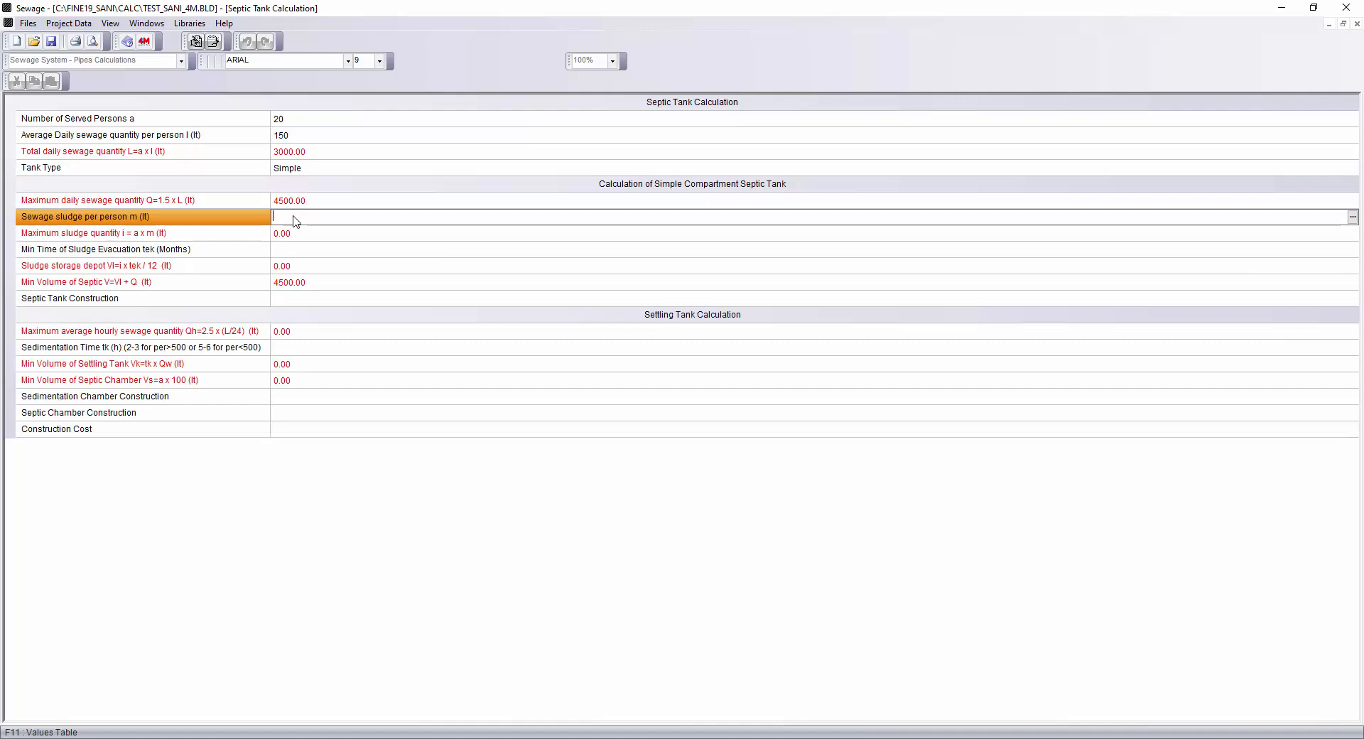
{"action": "left_click", "coordinate": [1352, 217]}
{"action": "left_click", "coordinate": [725, 402]}
{"action": "left_click", "coordinate": [304, 251]}
{"action": "left_click", "coordinate": [1352, 250]}
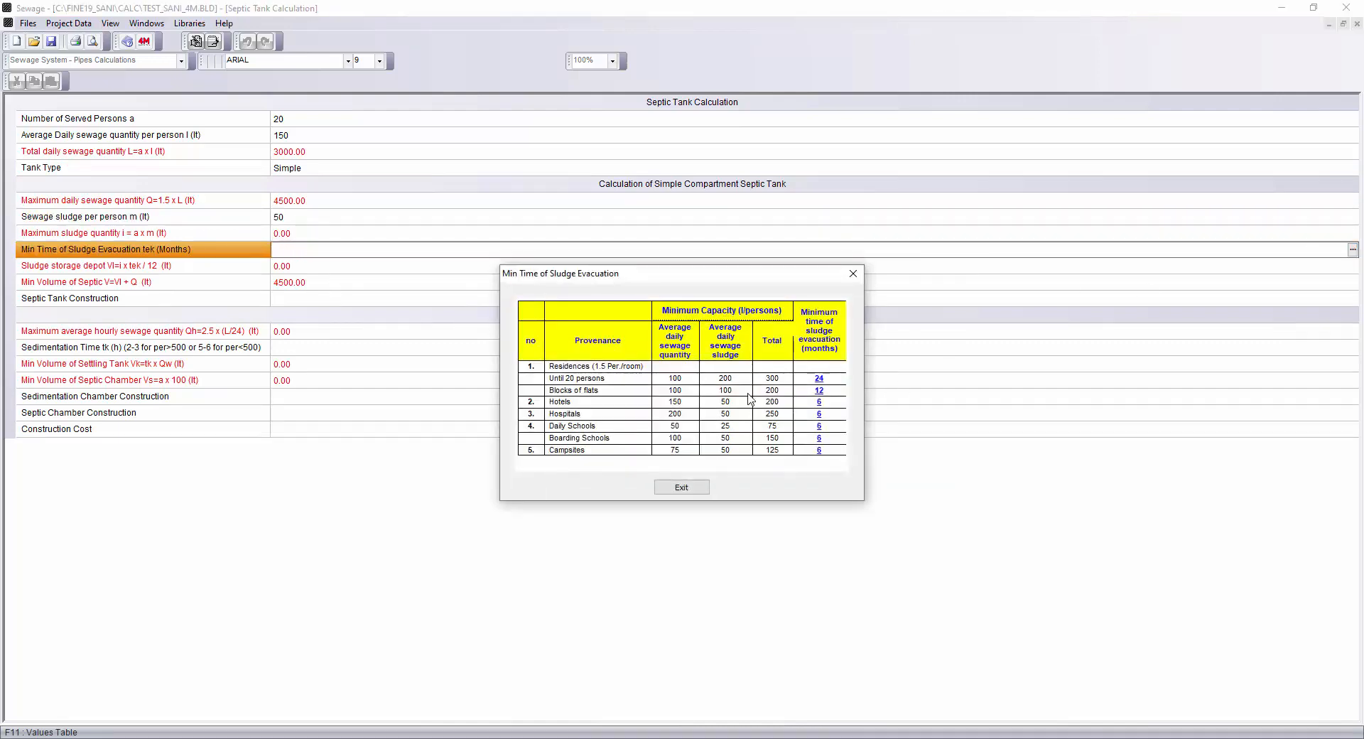
{"action": "left_click", "coordinate": [819, 406]}
Set the settling tank sedimentation time to 5 hours.
{"action": "left_click", "coordinate": [296, 293]}
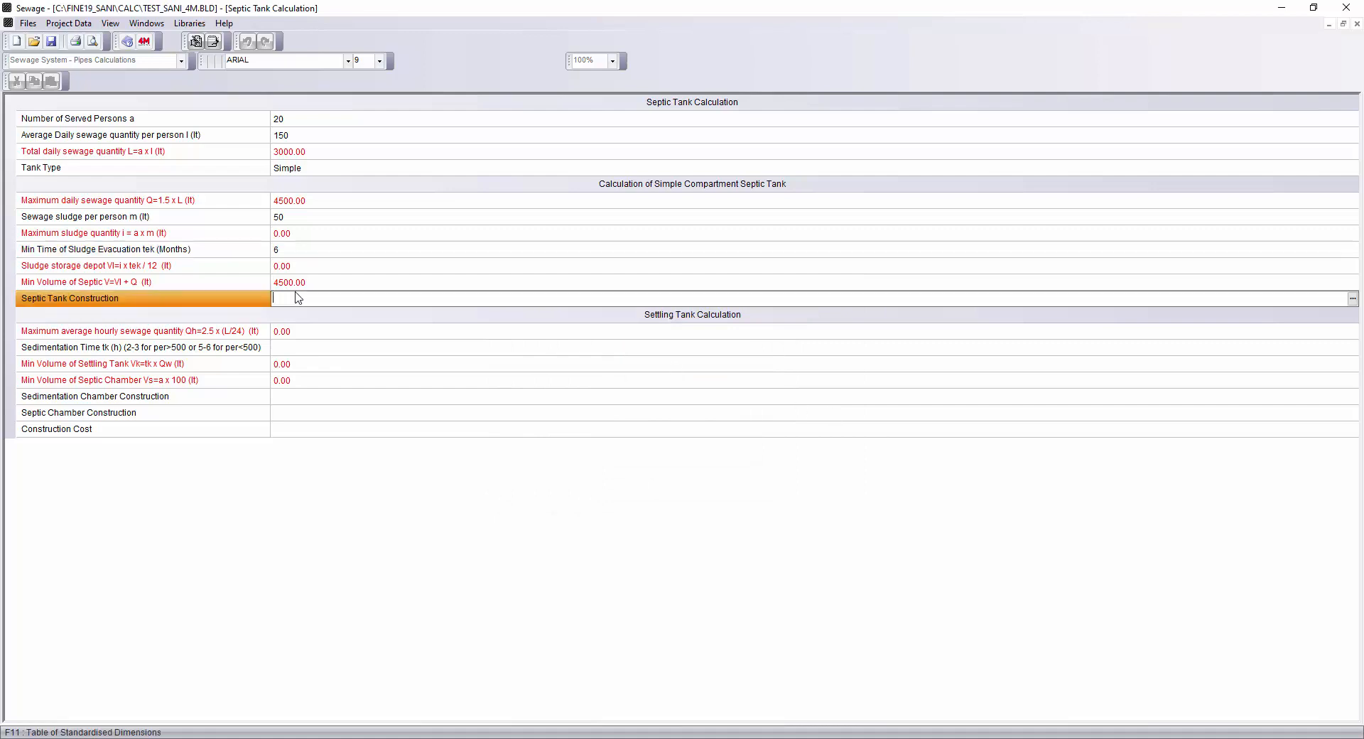
{"action": "left_click", "coordinate": [291, 350]}
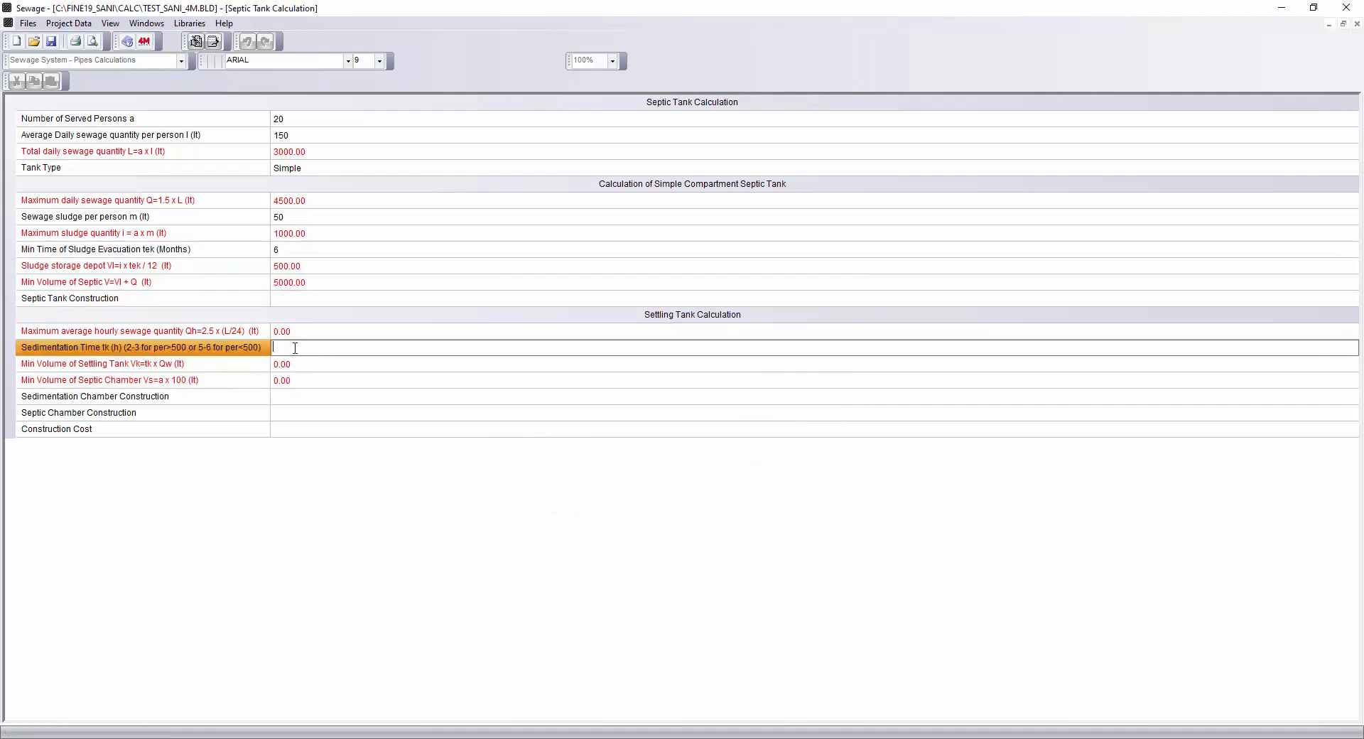
{"action": "type", "text": "5"}
{"action": "key", "text": "Return"}
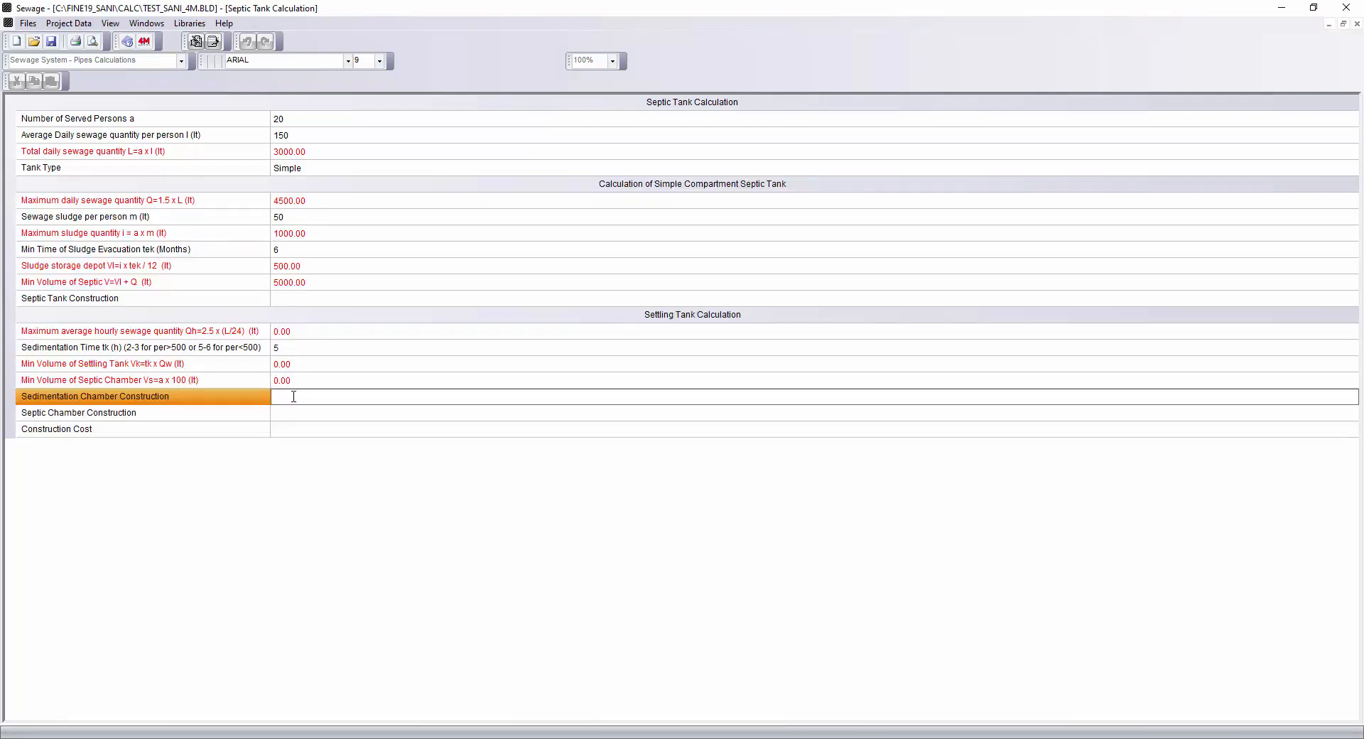
{"action": "left_click", "coordinate": [293, 414]}
Open the Absorbent Cesspit Calculation and set the type of soil to Sand-Gravel.
{"action": "left_click", "coordinate": [146, 23]}
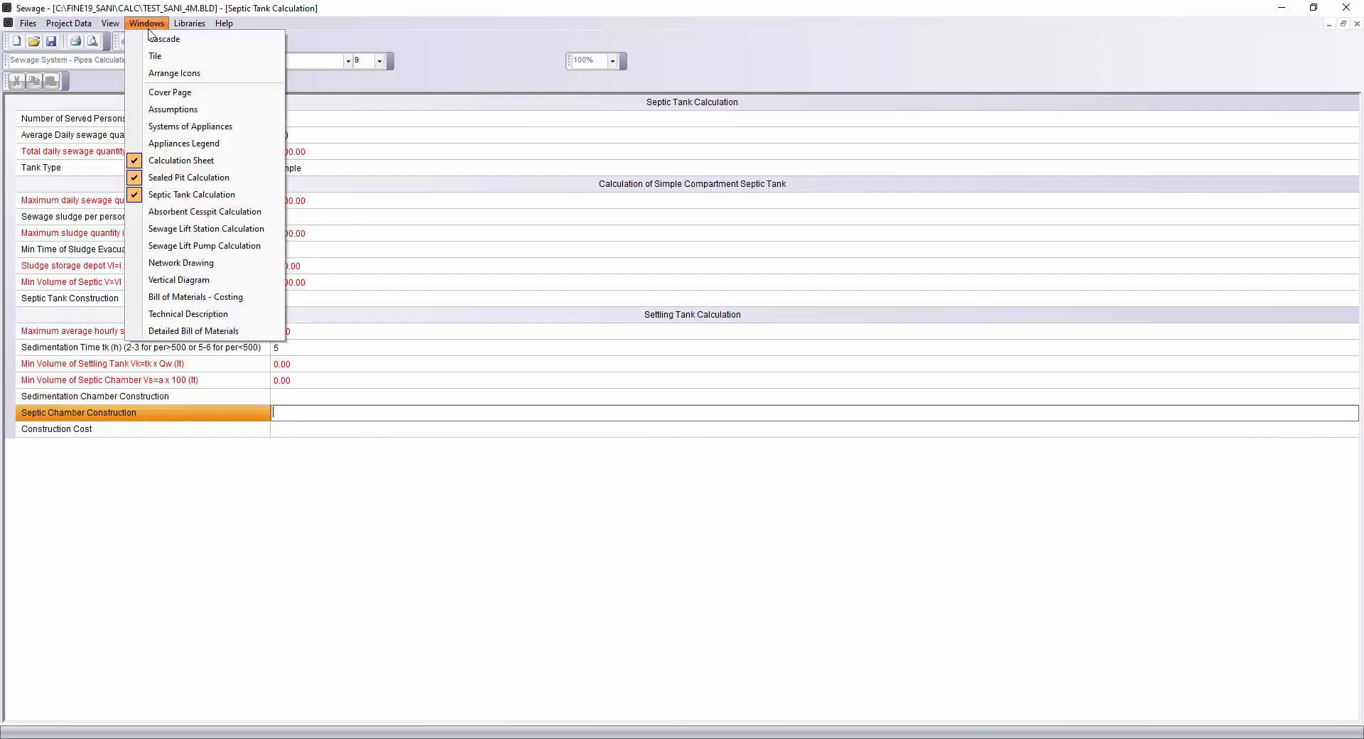
{"action": "left_click", "coordinate": [240, 212]}
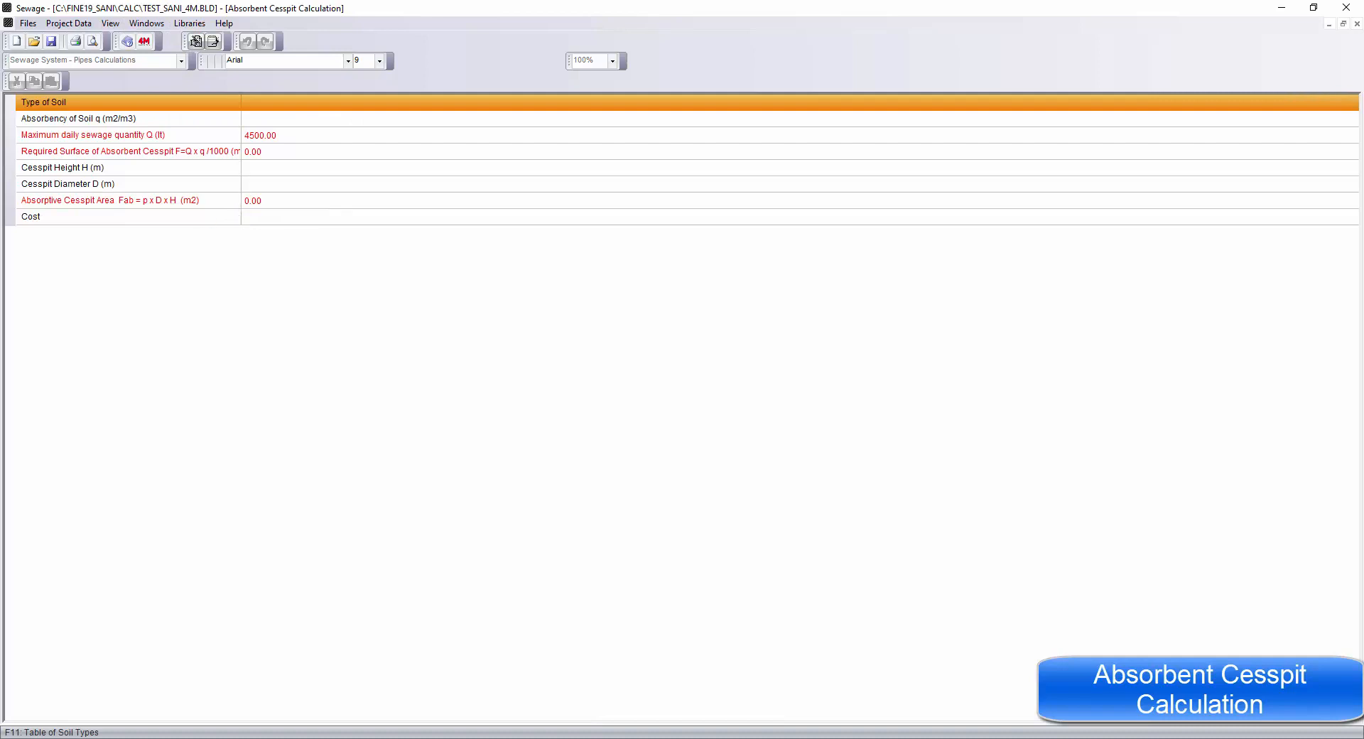
{"action": "left_click", "coordinate": [1352, 102]}
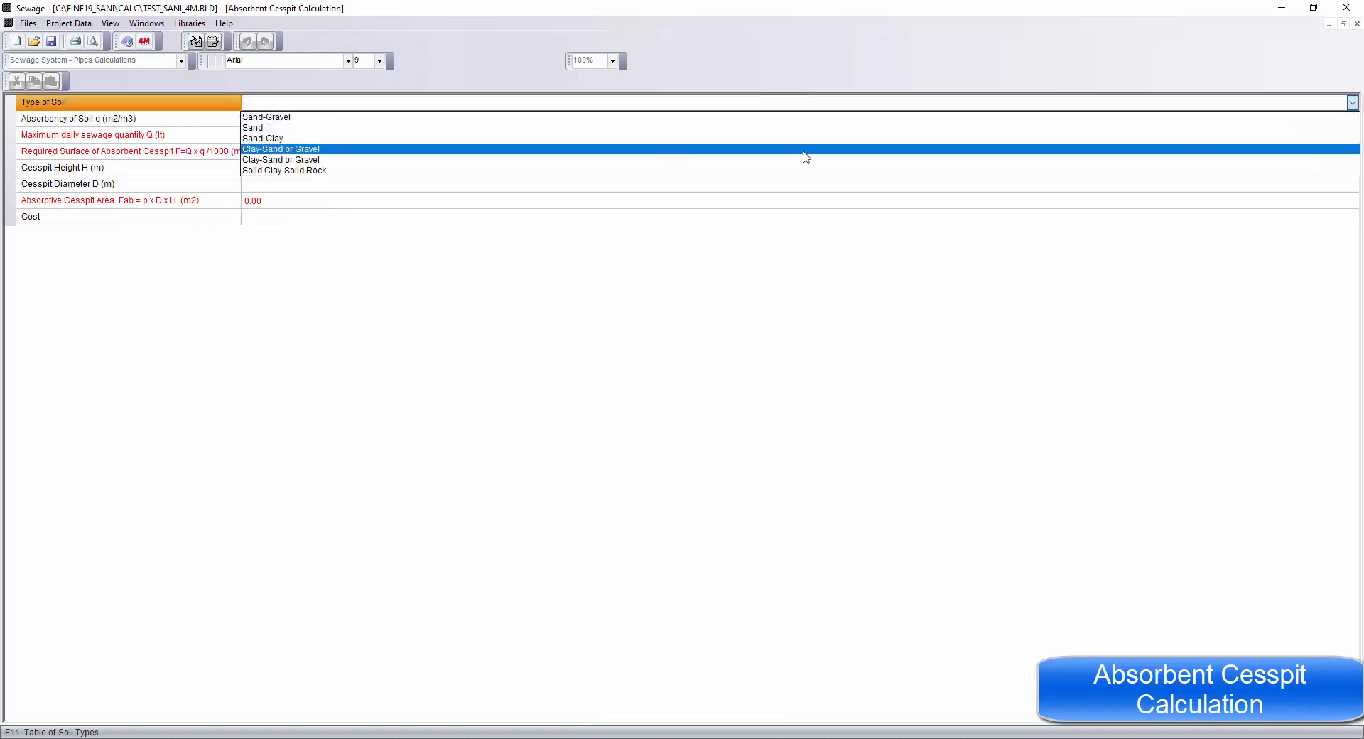
{"action": "left_click", "coordinate": [313, 117]}
{"action": "left_click", "coordinate": [278, 121]}
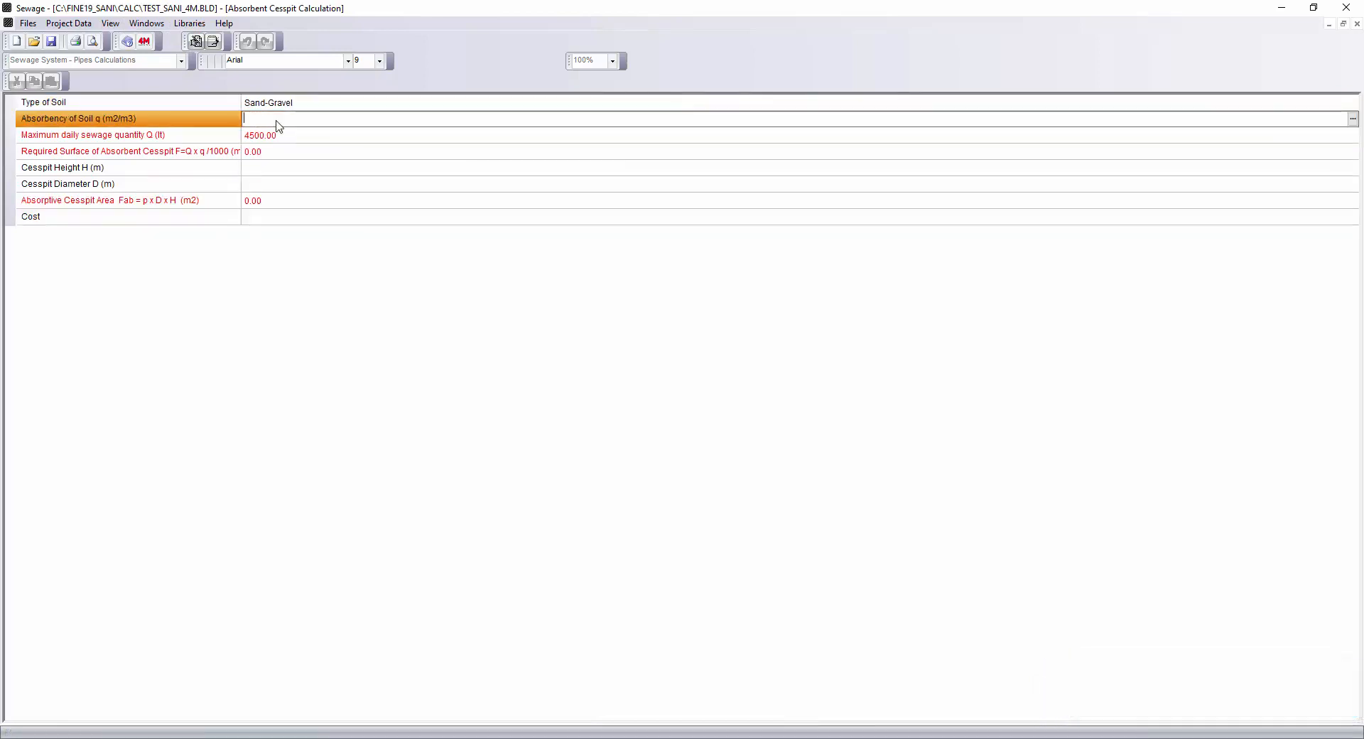
{"action": "left_click", "coordinate": [266, 168]}
{"action": "left_click", "coordinate": [265, 187]}
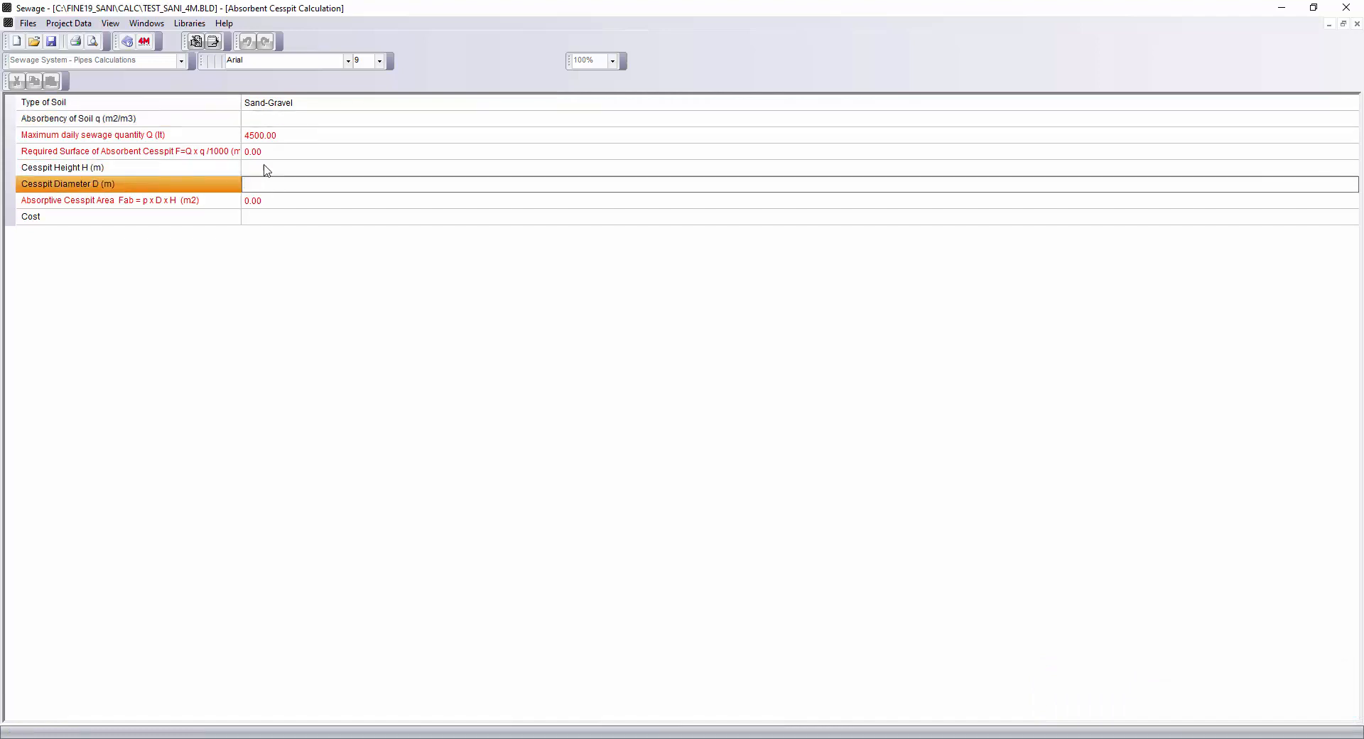
Open the Sewage Lift Station Calculation and set the maximum inwards sewage flow to 15.07 m3/h.
{"action": "left_click", "coordinate": [146, 24]}
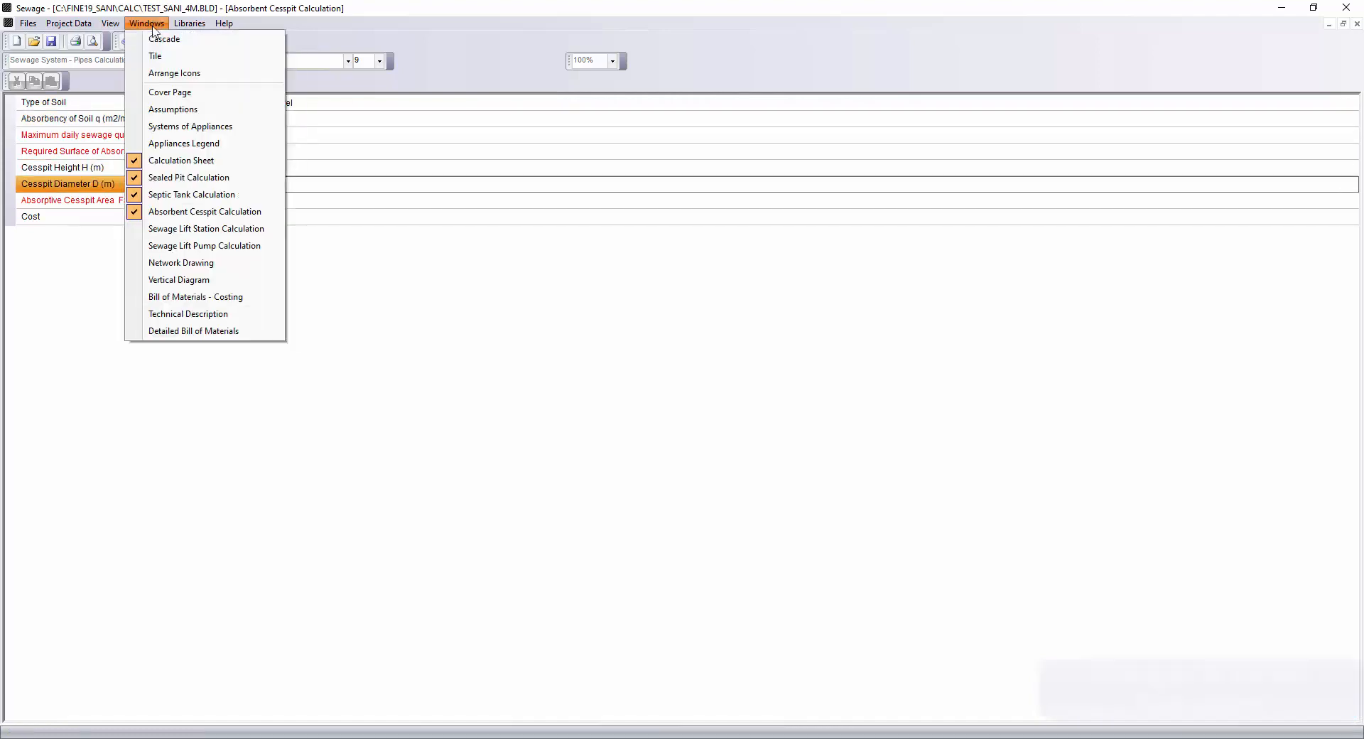
{"action": "left_click", "coordinate": [201, 240]}
{"action": "left_click", "coordinate": [441, 121]}
{"action": "type", "text": "15.07"}
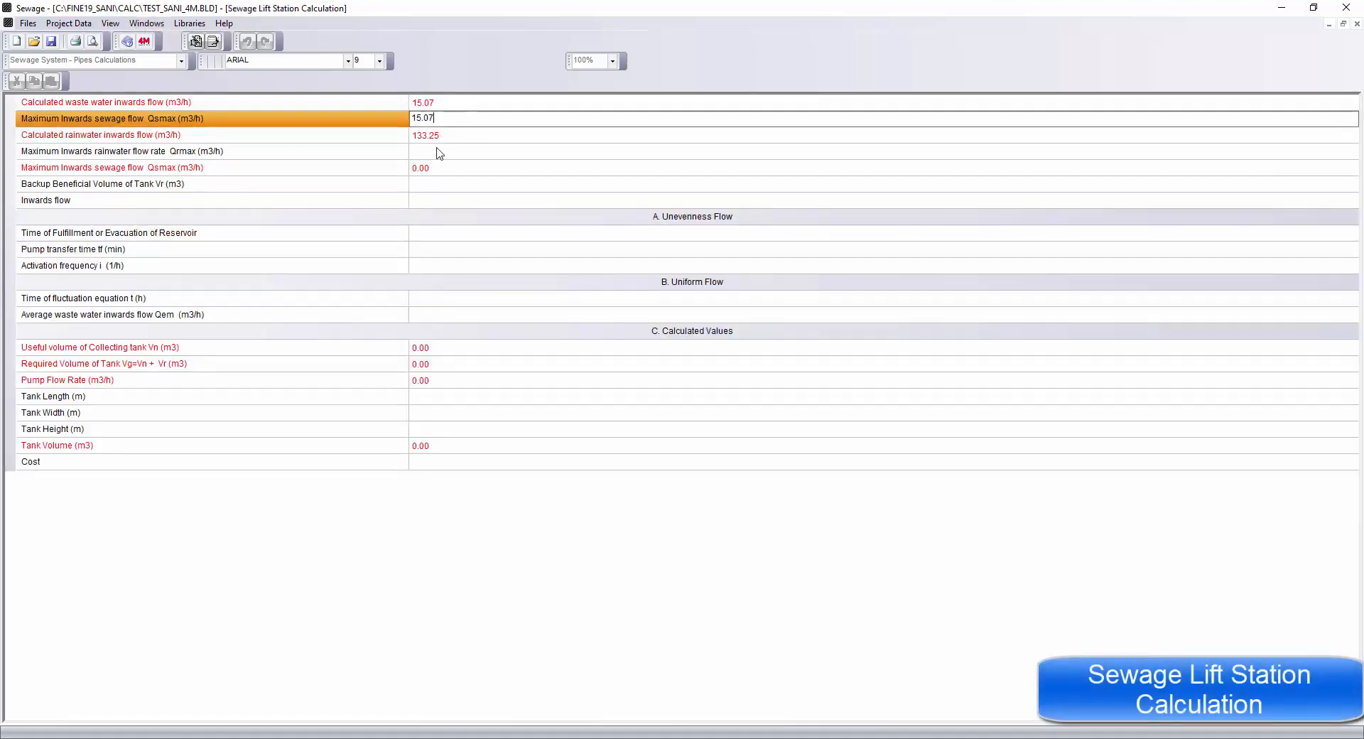
{"action": "left_click", "coordinate": [438, 150]}
Set the backup beneficial tank volume to 5 m3 and the inwards flow to Unevenness.
{"action": "left_click", "coordinate": [448, 186]}
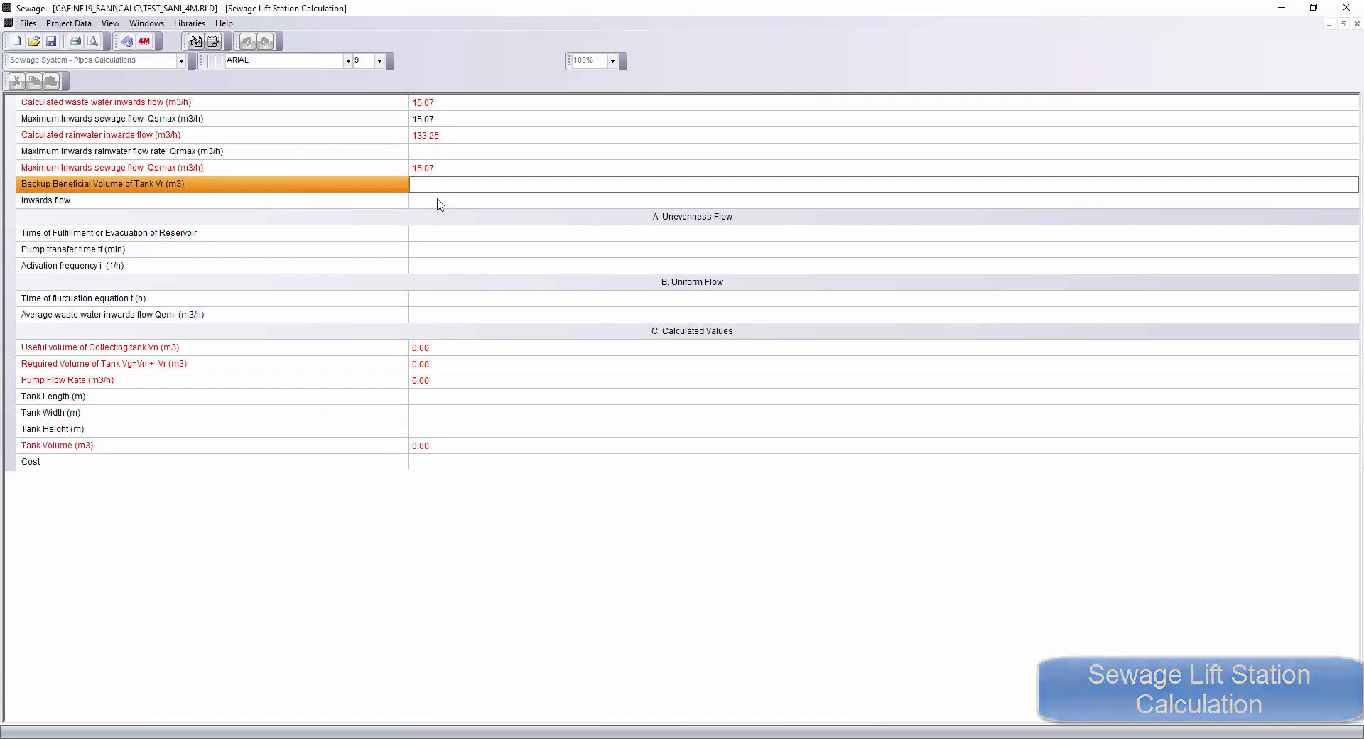
{"action": "type", "text": "5"}
{"action": "left_click", "coordinate": [453, 200]}
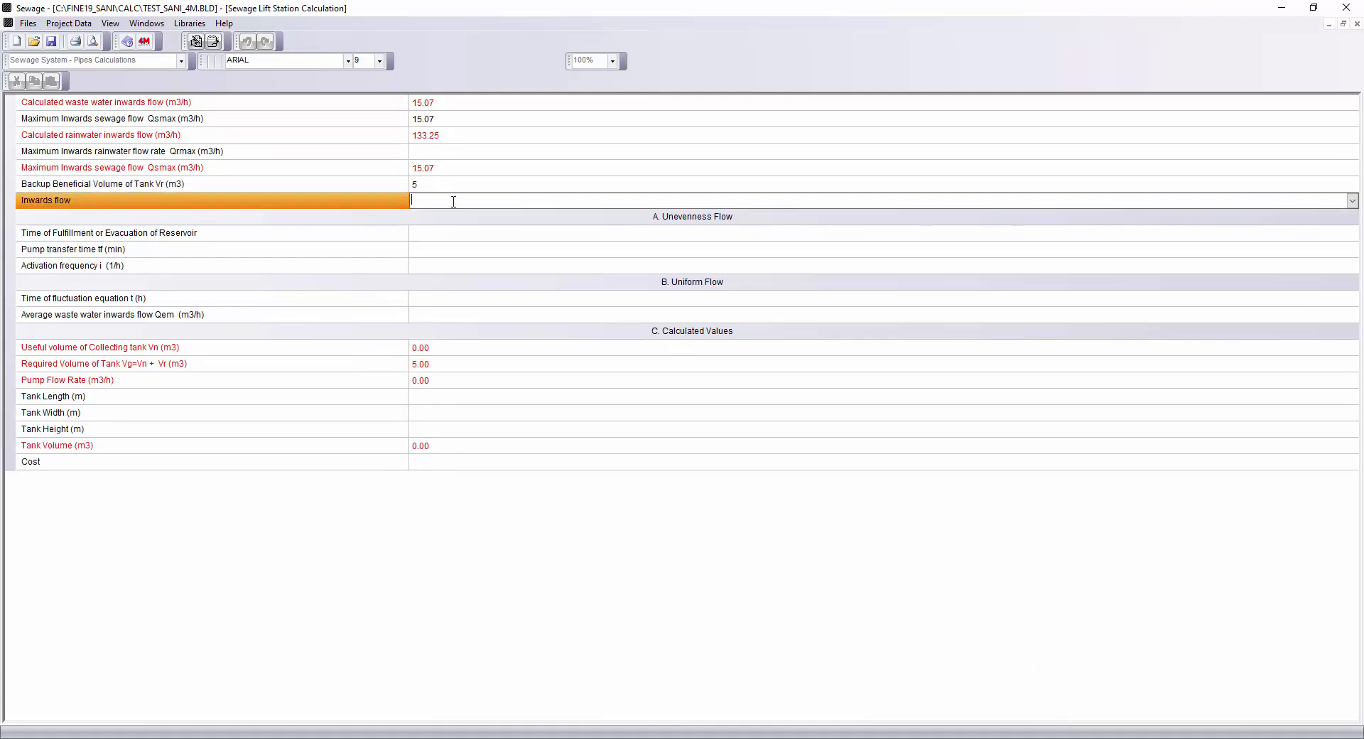
{"action": "left_click", "coordinate": [1352, 201]}
{"action": "left_click", "coordinate": [1272, 216]}
Set the unevenness flow values: fulfilment time 60, pump transfer time 5 min and activation frequency 2 per hour.
{"action": "left_click", "coordinate": [466, 236]}
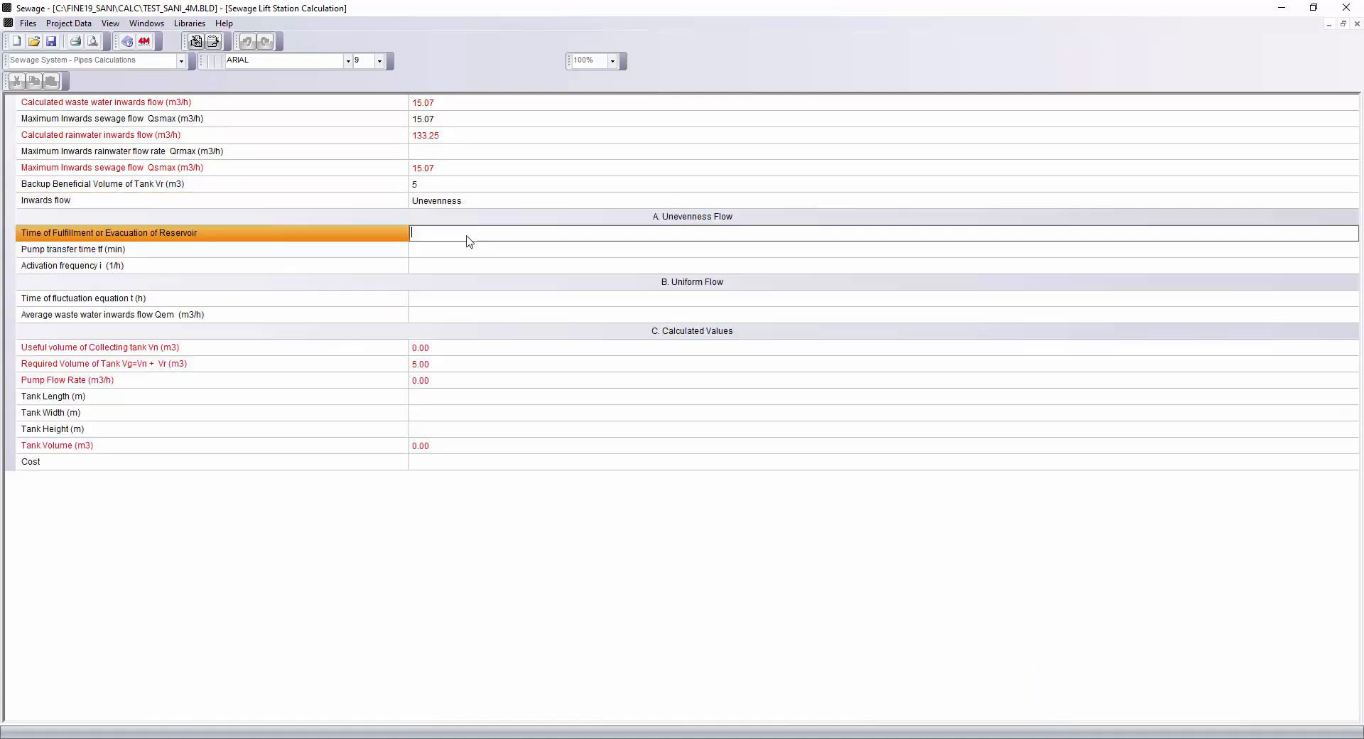
{"action": "left_click", "coordinate": [429, 250]}
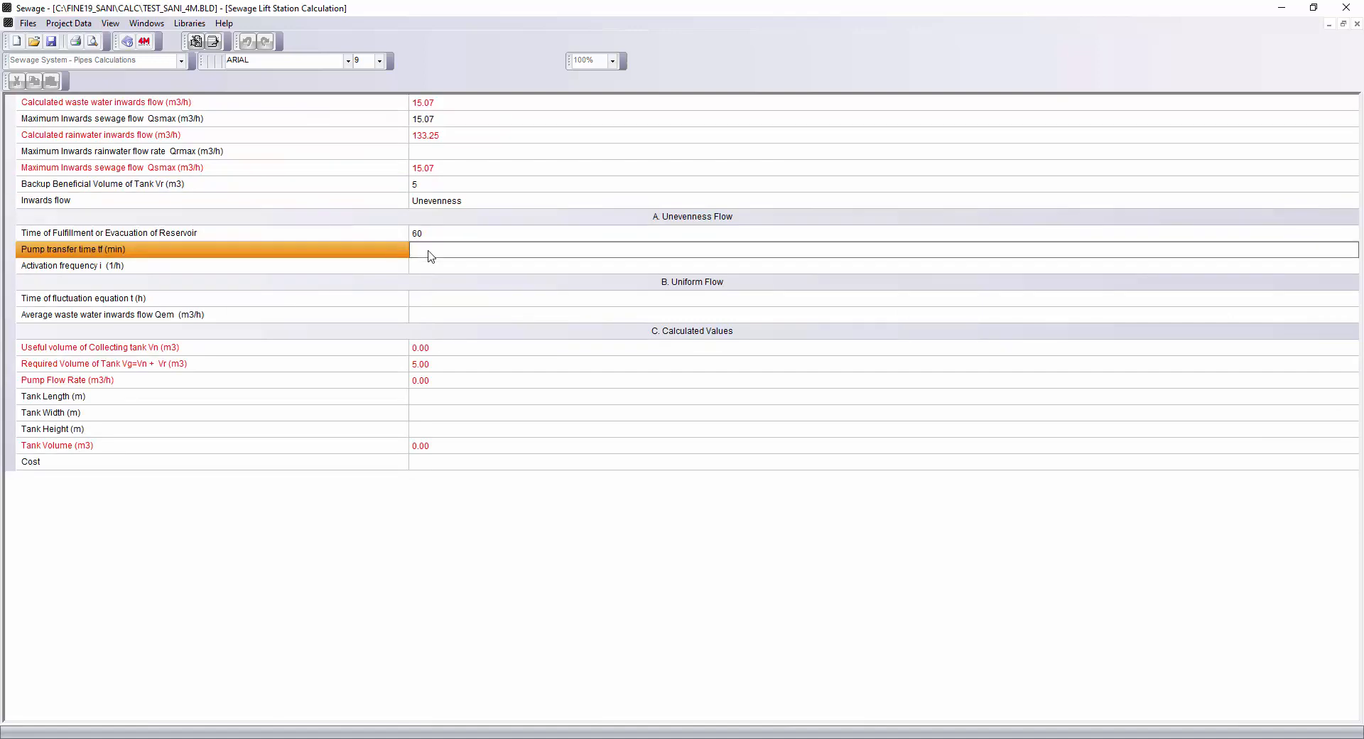
{"action": "type", "text": "5"}
{"action": "left_click", "coordinate": [432, 266]}
{"action": "type", "text": "2"}
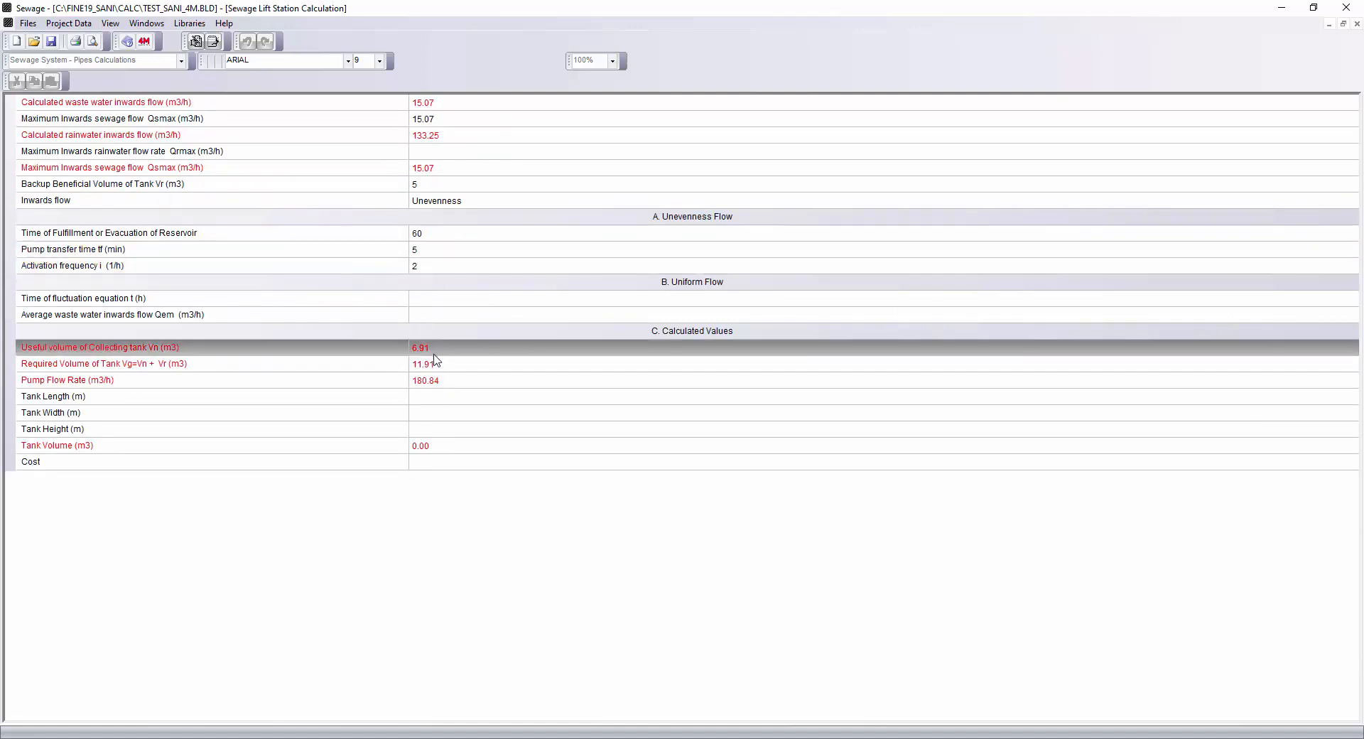
Open the Sewage Lift Pump Calculation.
{"action": "left_click", "coordinate": [427, 397]}
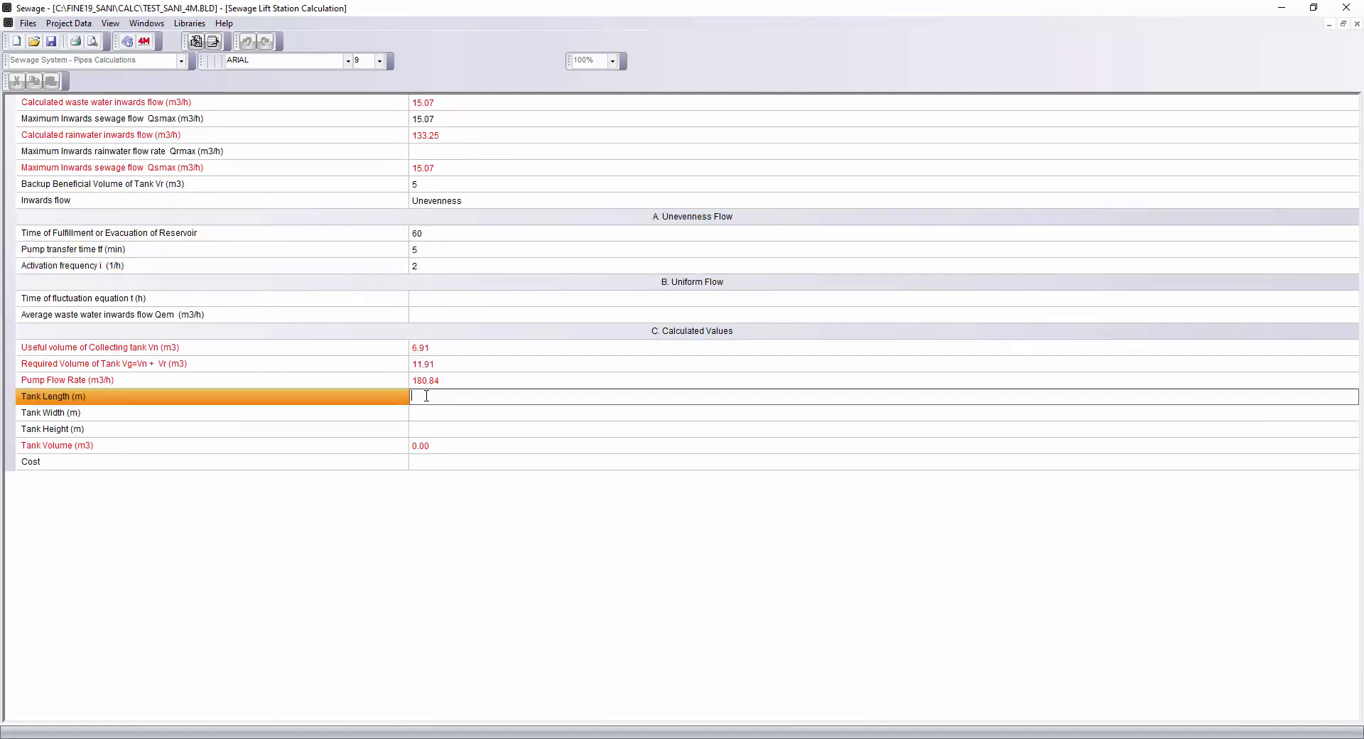
{"action": "left_click", "coordinate": [428, 413]}
{"action": "left_click", "coordinate": [425, 430]}
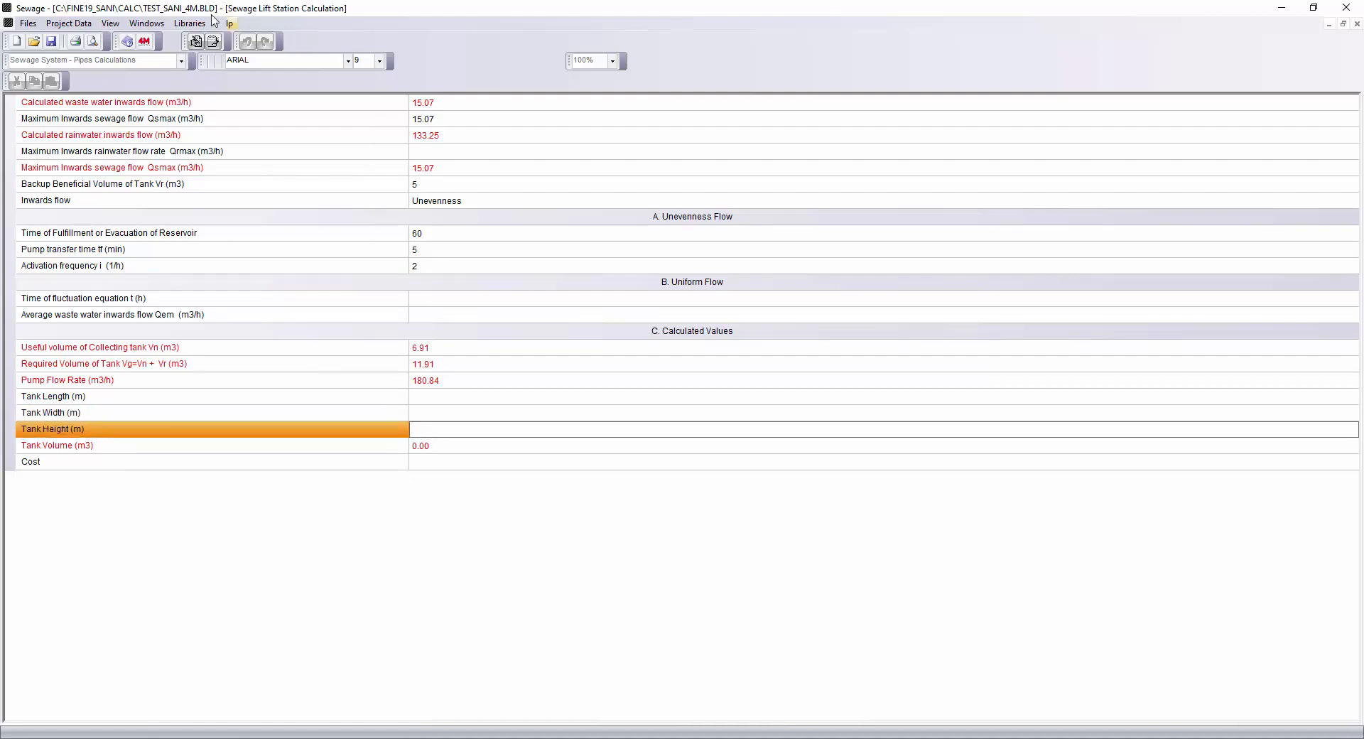
{"action": "left_click", "coordinate": [147, 23]}
{"action": "left_click", "coordinate": [171, 247]}
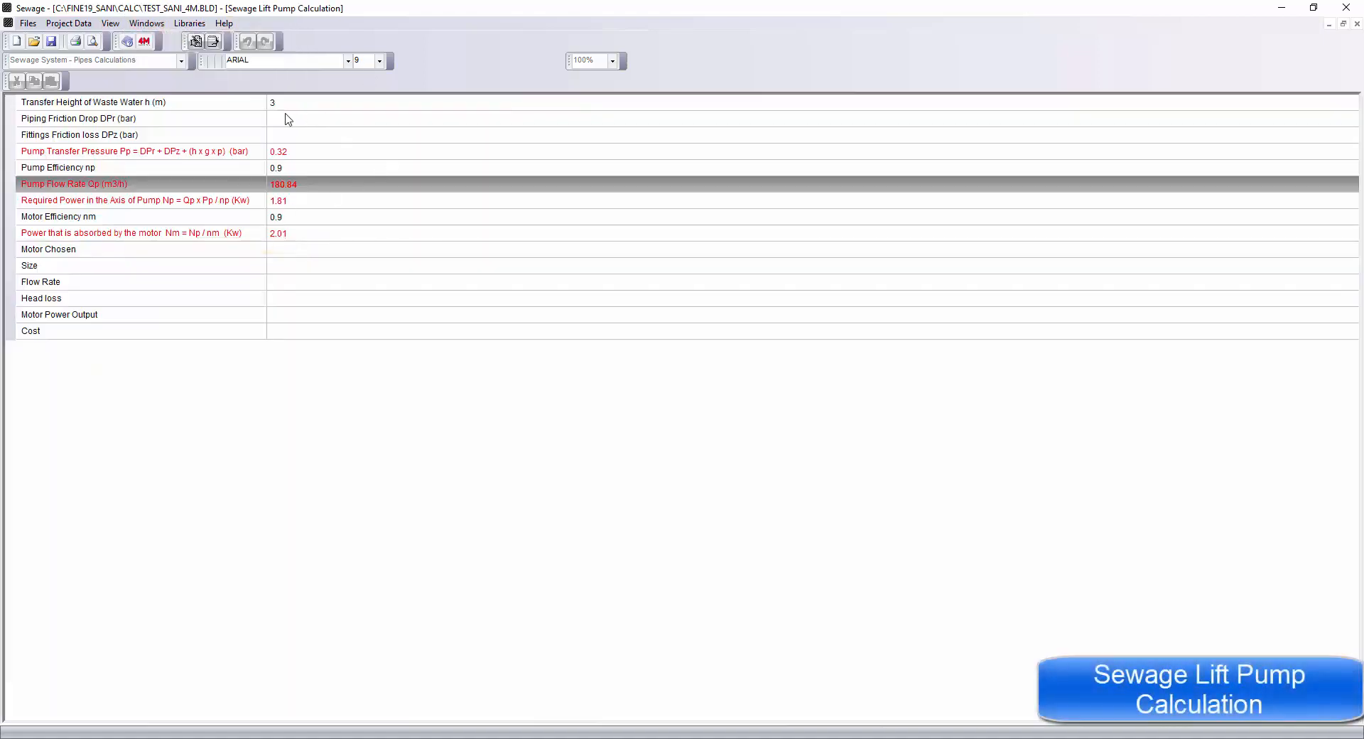
{"action": "left_click", "coordinate": [287, 119]}
{"action": "left_click", "coordinate": [284, 104]}
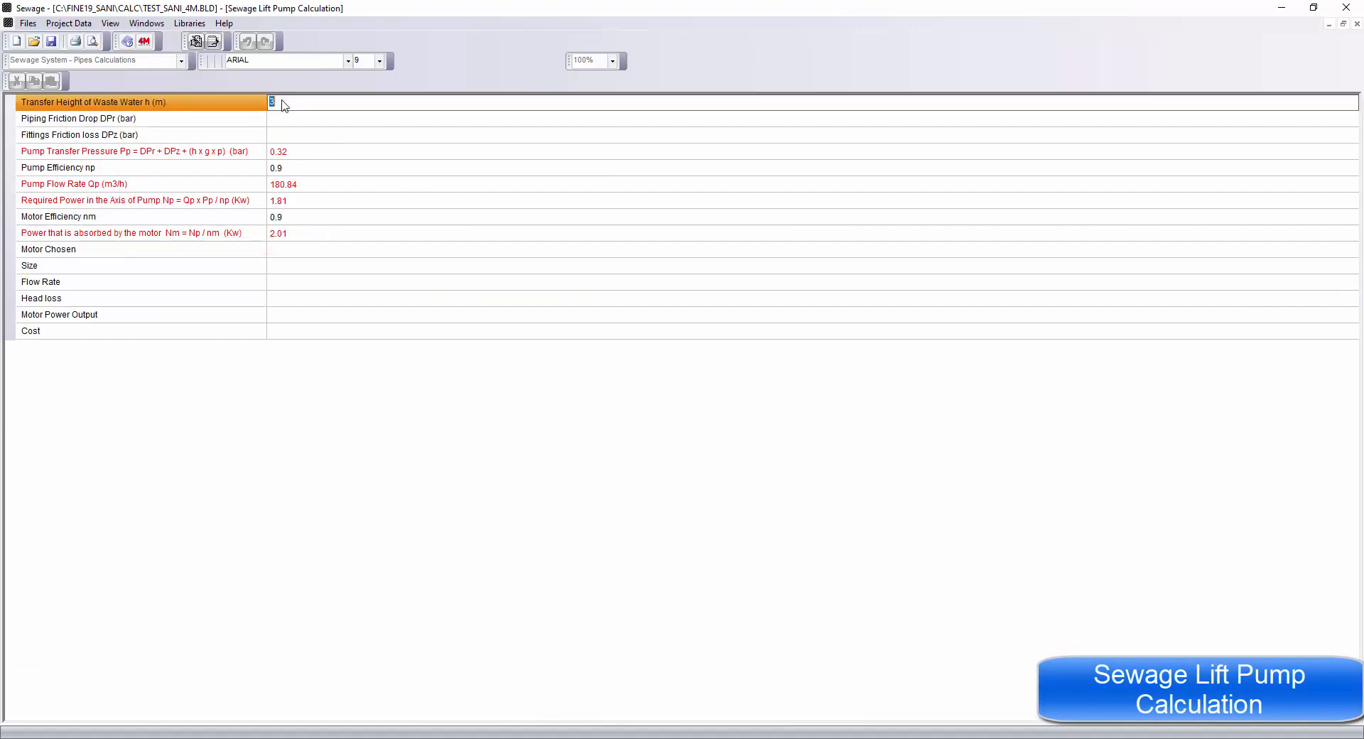
{"action": "left_click", "coordinate": [284, 135]}
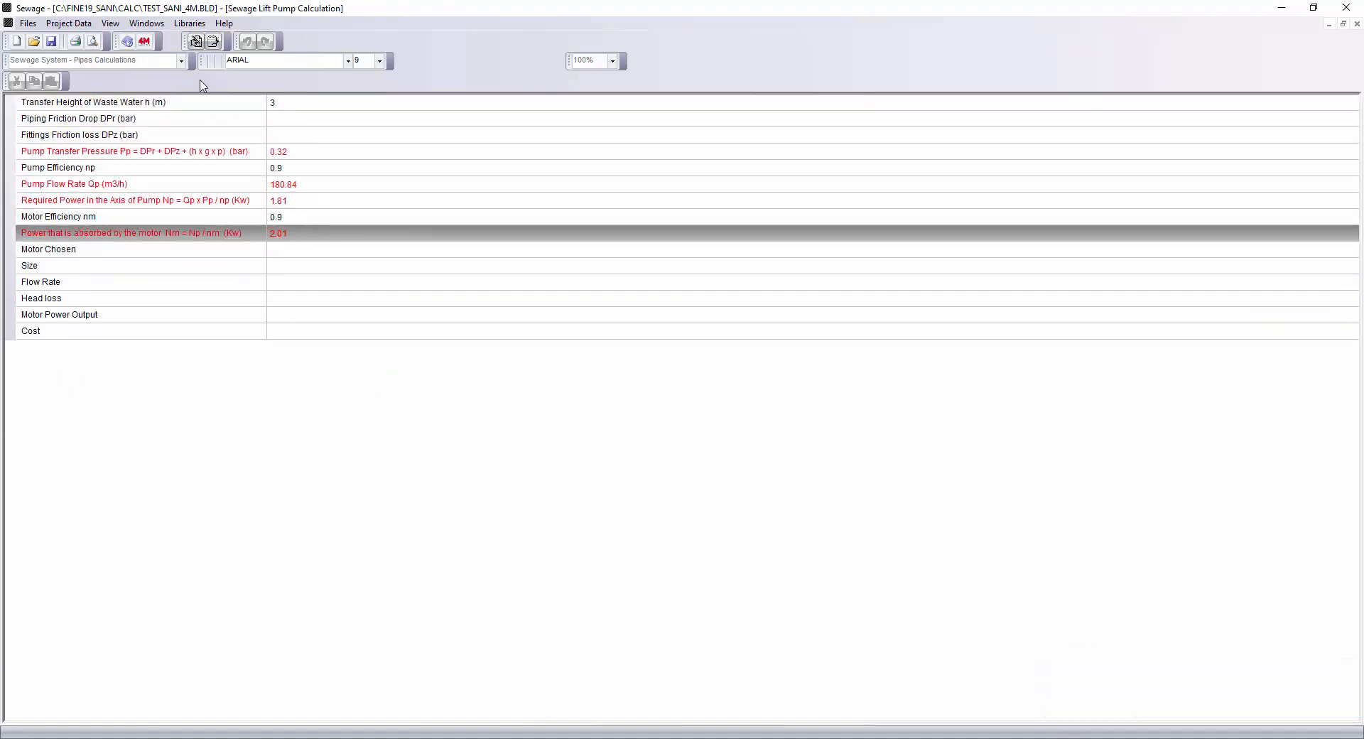
Open the Bill of Materials - Costing and review the pipe quantities.
{"action": "left_click", "coordinate": [149, 24]}
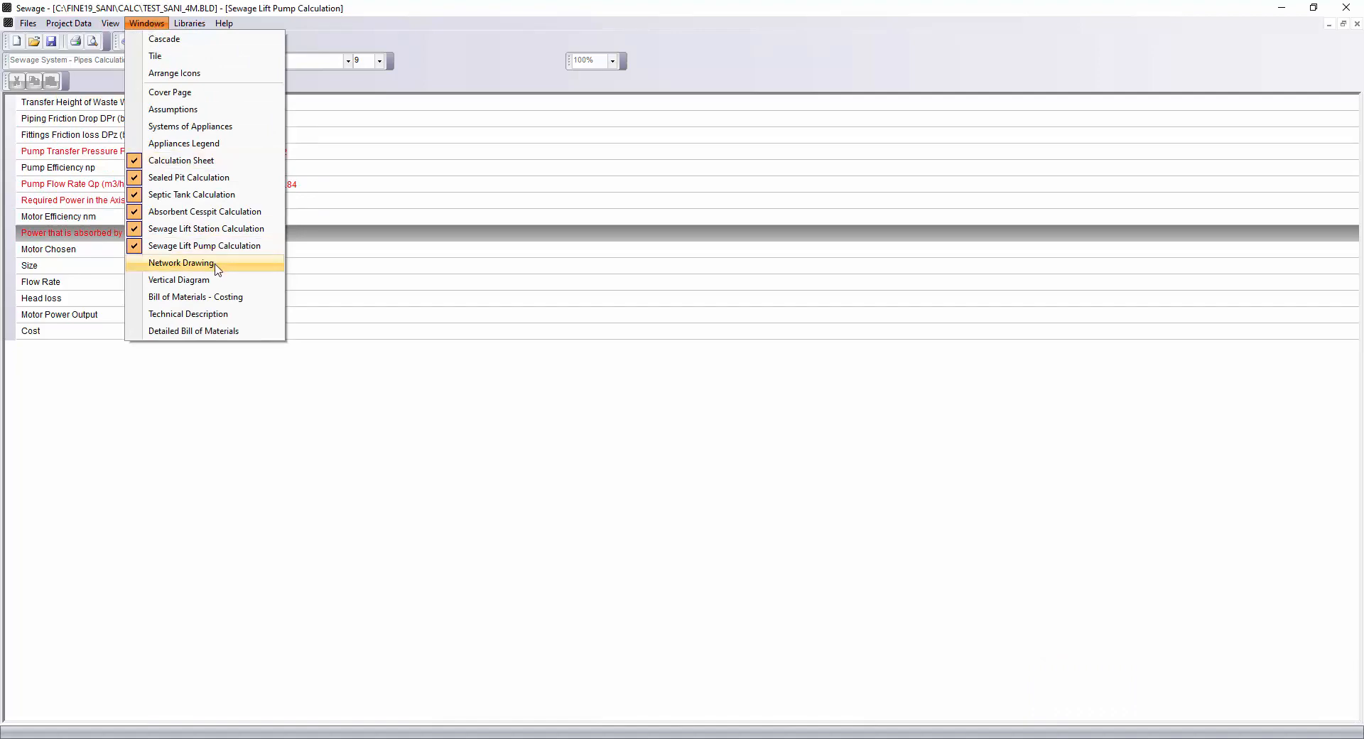
{"action": "left_click", "coordinate": [225, 296]}
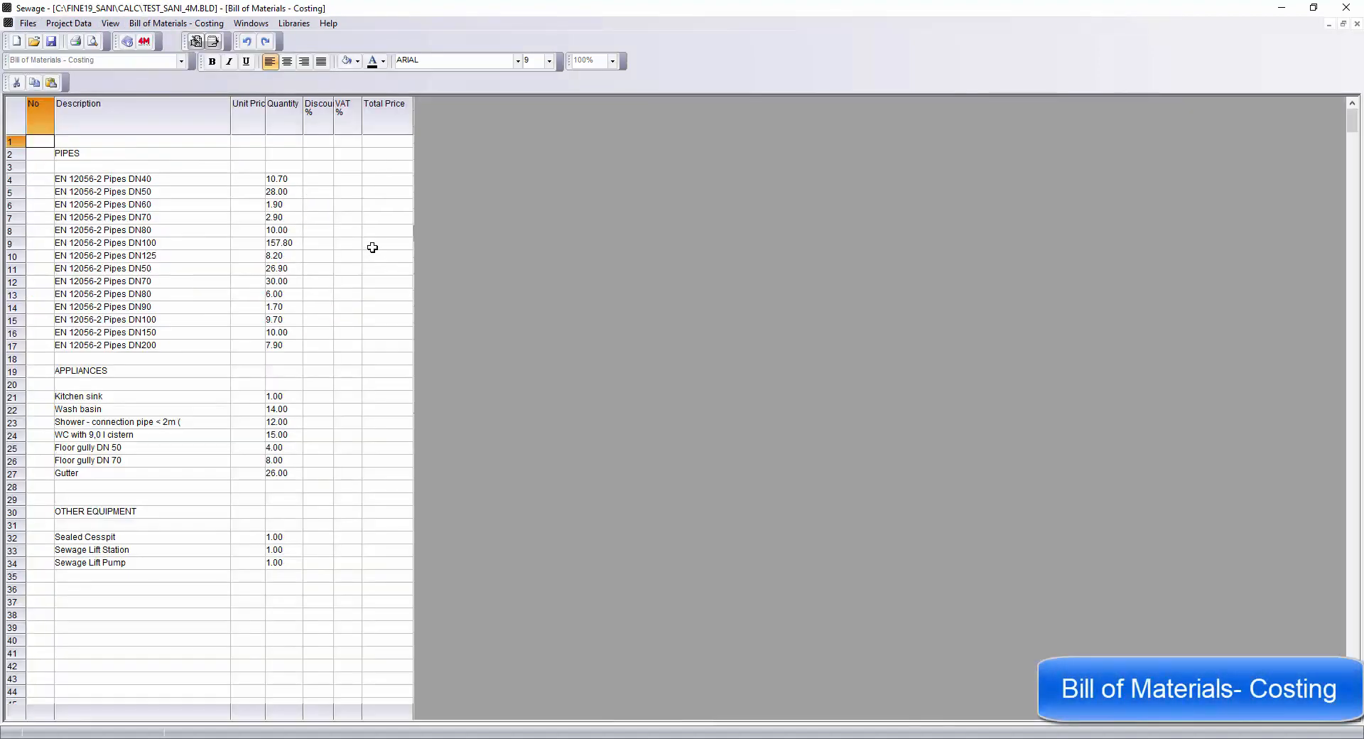
{"action": "left_click", "coordinate": [283, 180]}
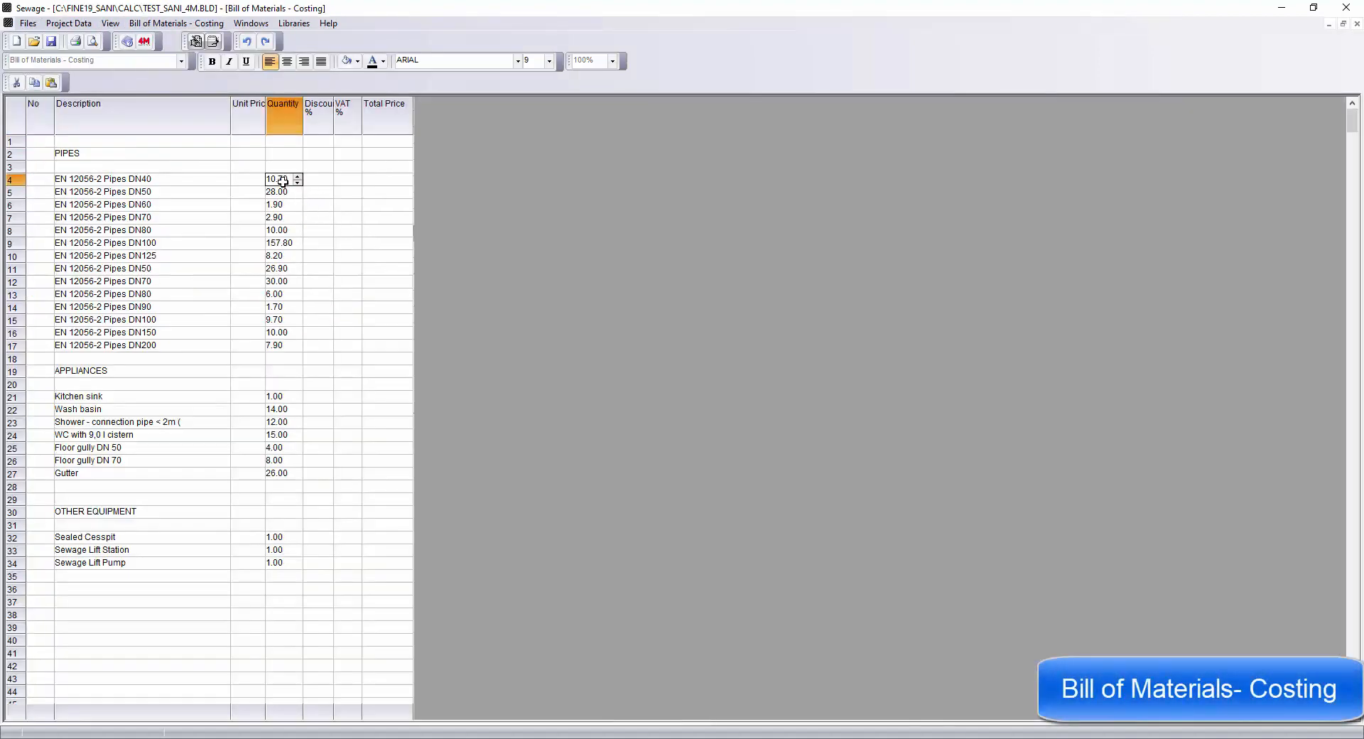
{"action": "left_click_drag", "start_coordinate": [282, 182], "coordinate": [281, 346]}
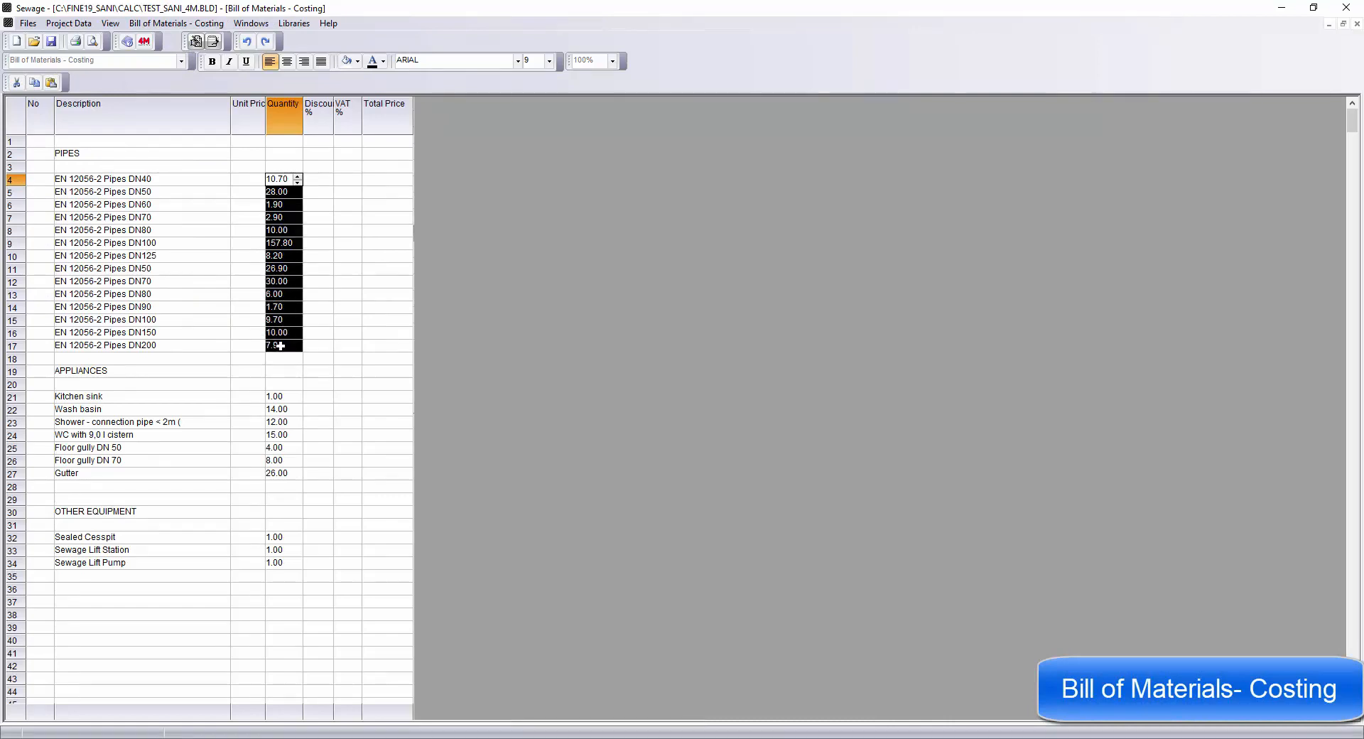
{"action": "left_click", "coordinate": [325, 275]}
Open the Technical Description and scroll through its sections.
{"action": "left_click", "coordinate": [251, 23]}
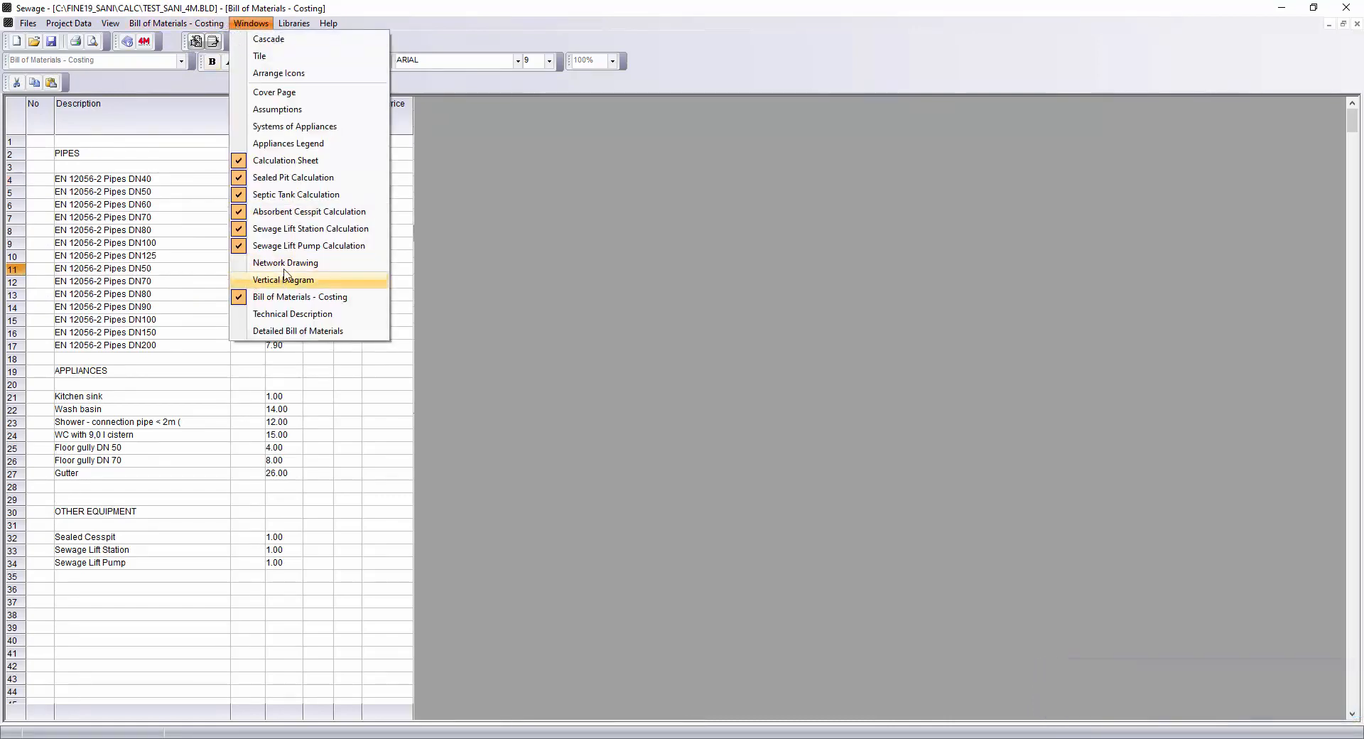
{"action": "left_click", "coordinate": [291, 314]}
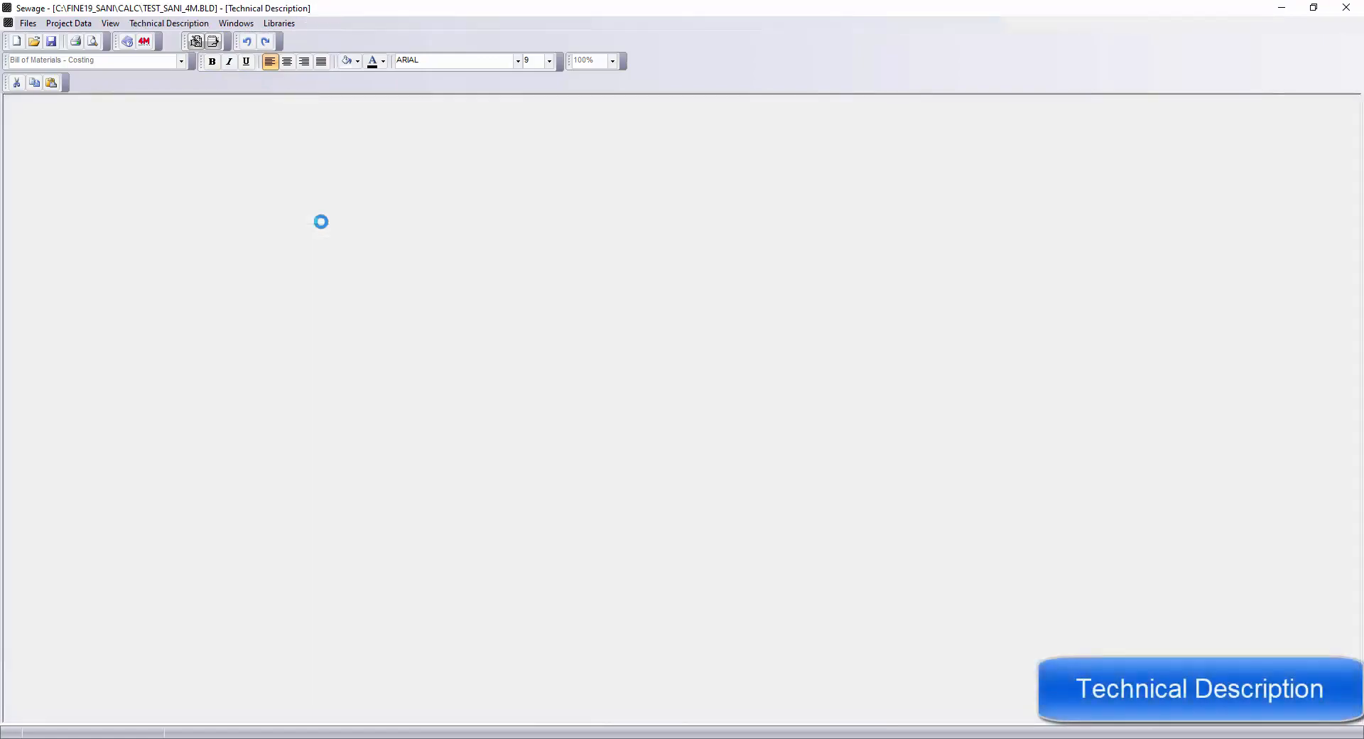
{"action": "scroll", "coordinate": [324, 226], "scroll_direction": "down", "scroll_amount": 20}
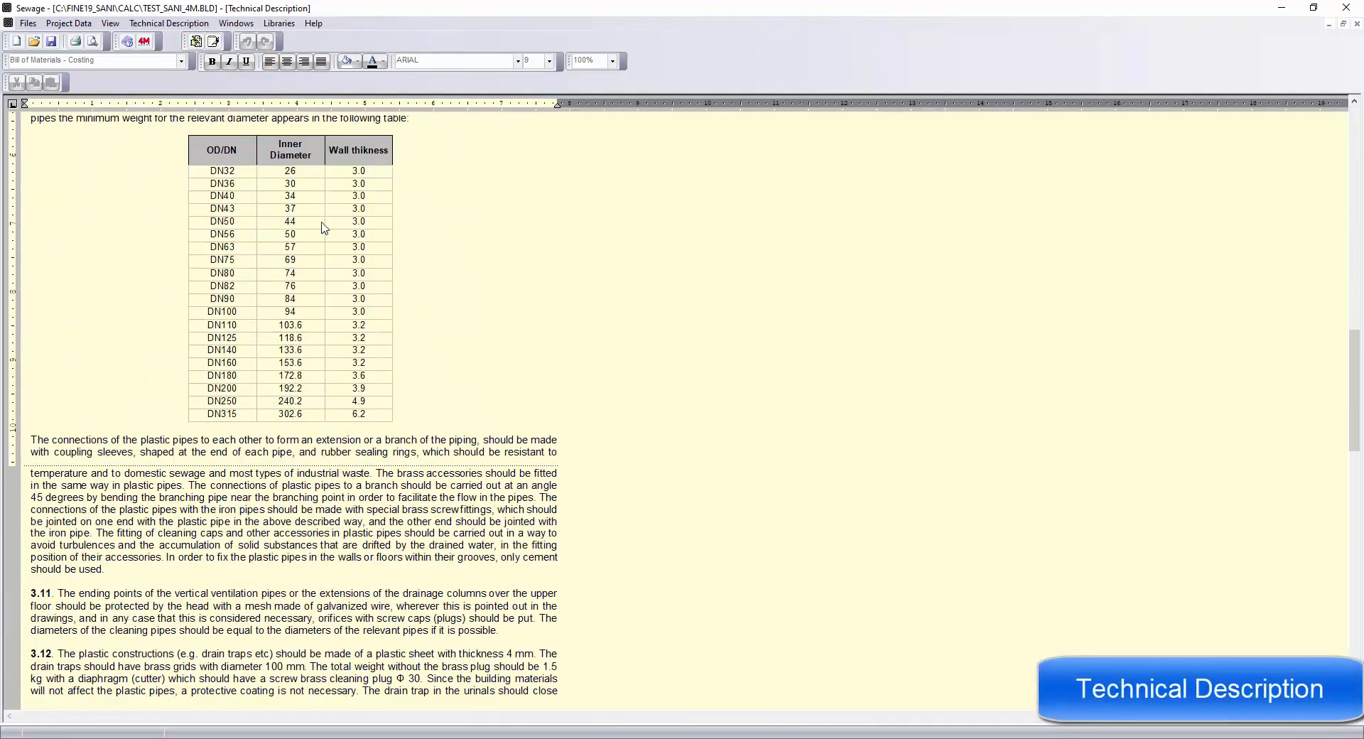
{"action": "scroll", "coordinate": [323, 226], "scroll_direction": "down", "scroll_amount": 8}
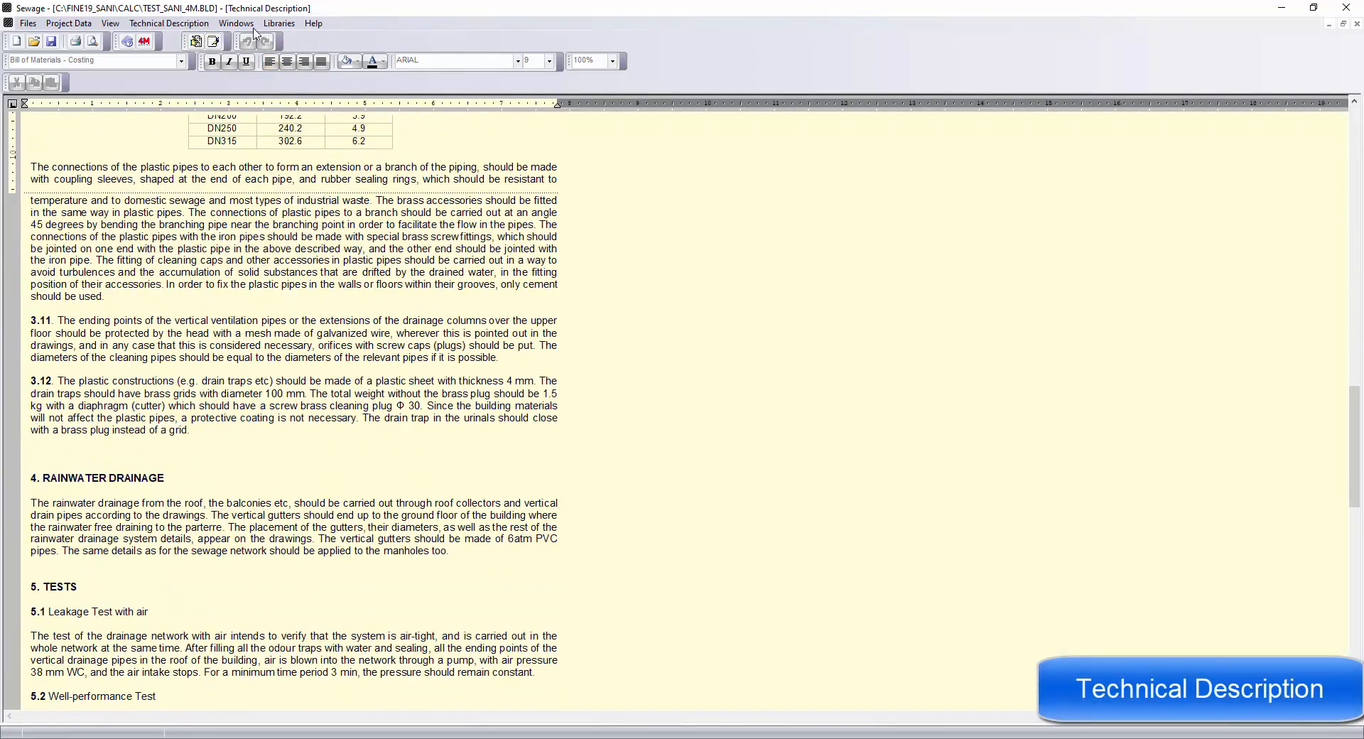
Open the Detailed Bill of Materials and widen its Analytical quantity column.
{"action": "left_click", "coordinate": [236, 24]}
{"action": "left_click", "coordinate": [283, 330]}
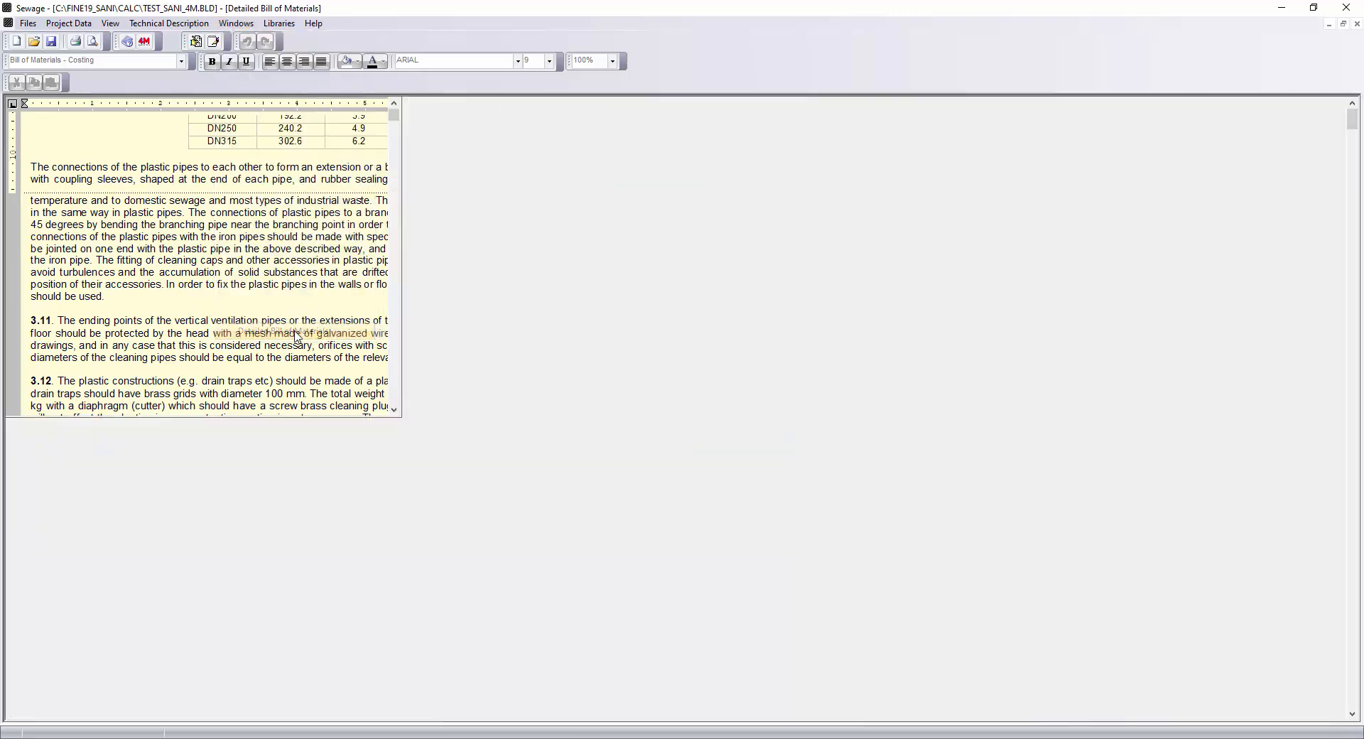
{"action": "left_click_drag", "start_coordinate": [324, 112], "coordinate": [390, 112]}
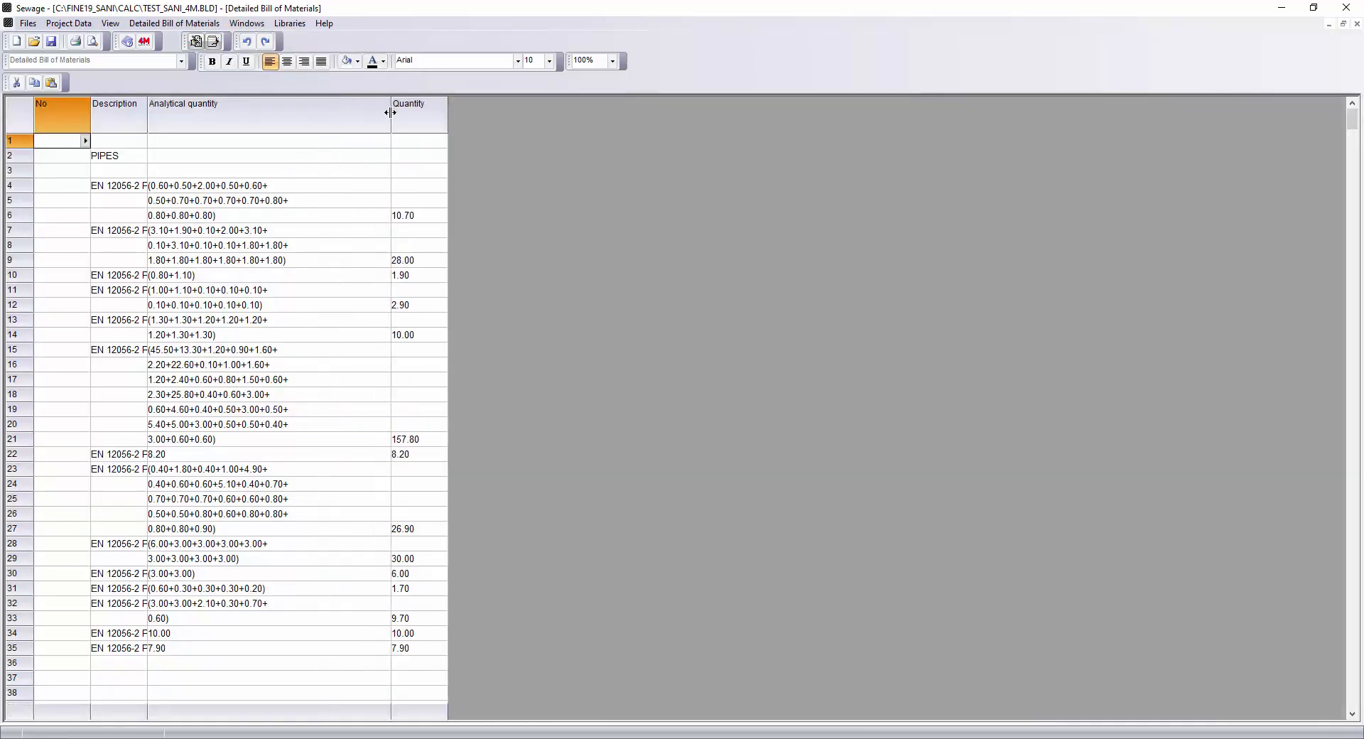
Add the Septic Tank, Sewage Lift Station and Sewage Lift Pump calculations to the printing contents.
{"action": "left_click", "coordinate": [27, 23]}
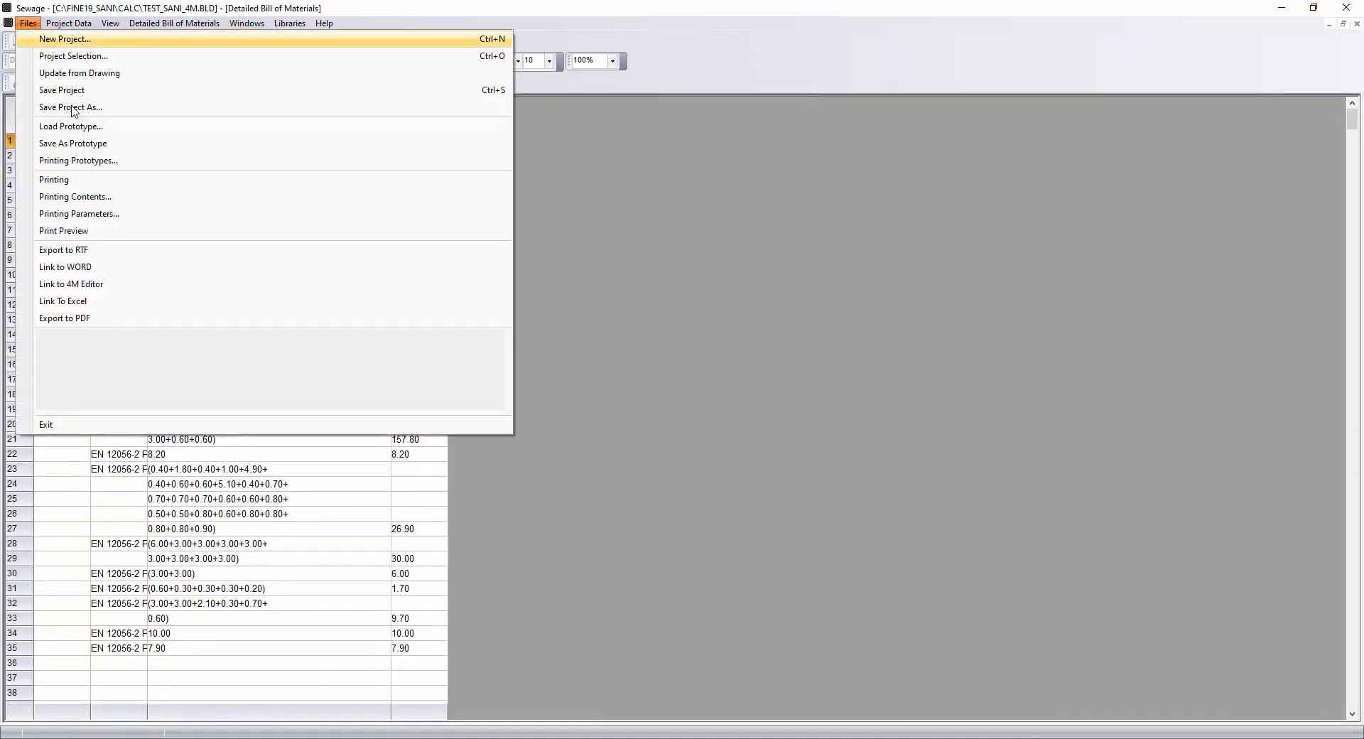
{"action": "left_click", "coordinate": [49, 199]}
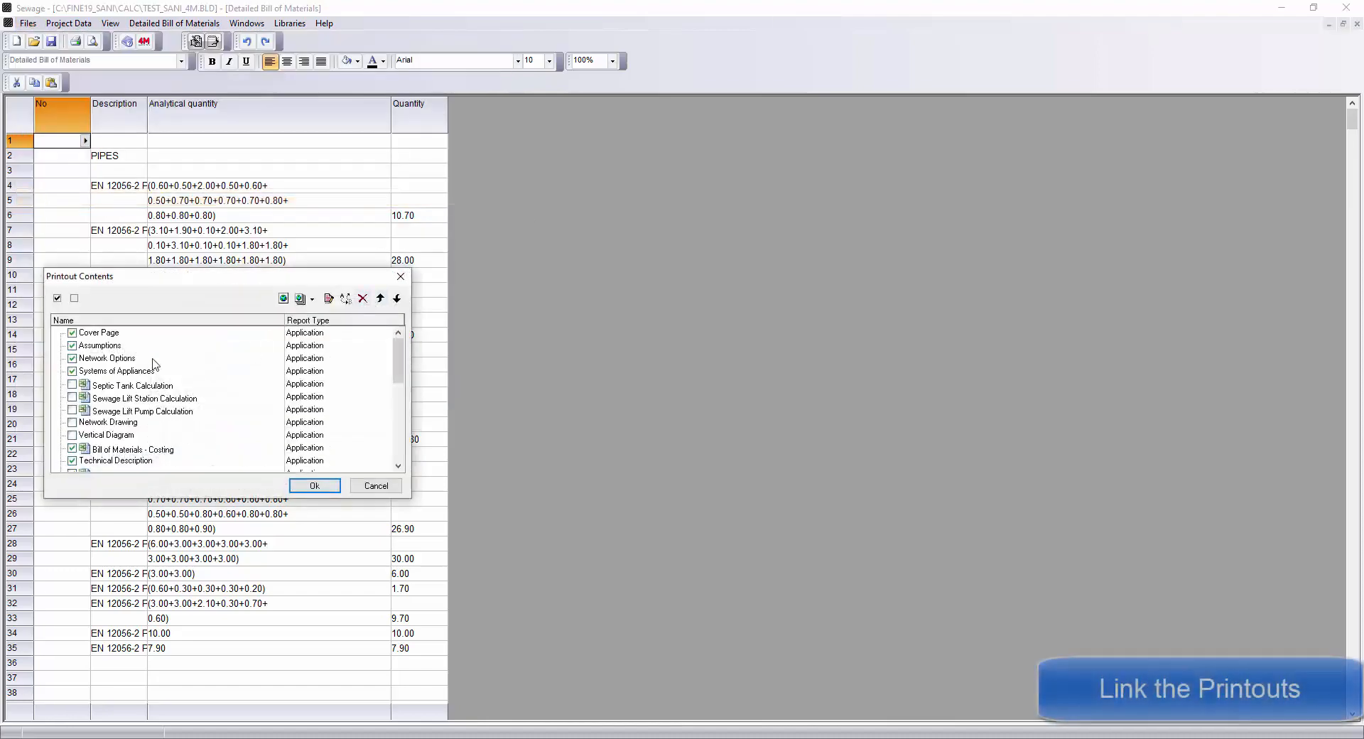
{"action": "left_click", "coordinate": [73, 385]}
{"action": "left_click", "coordinate": [72, 398]}
{"action": "left_click", "coordinate": [72, 411]}
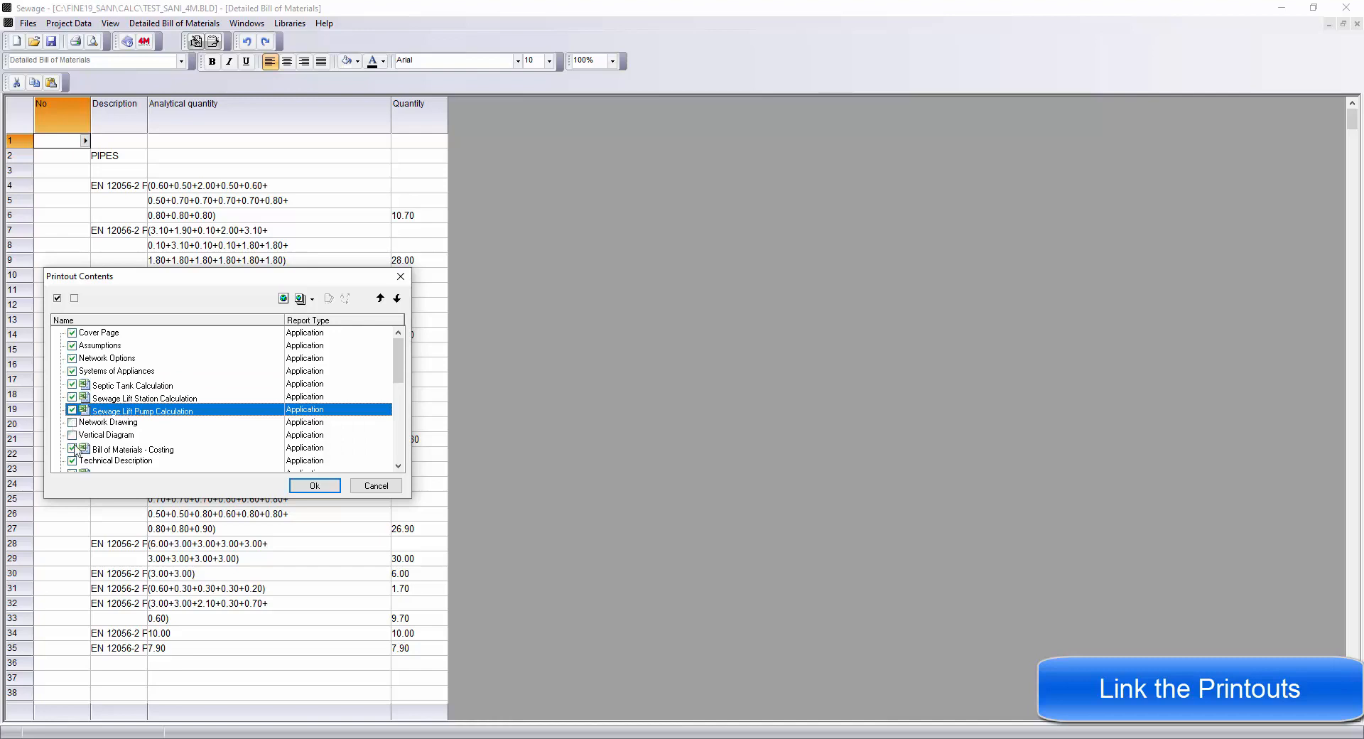
{"action": "scroll", "coordinate": [78, 450], "scroll_direction": "down", "scroll_amount": 7}
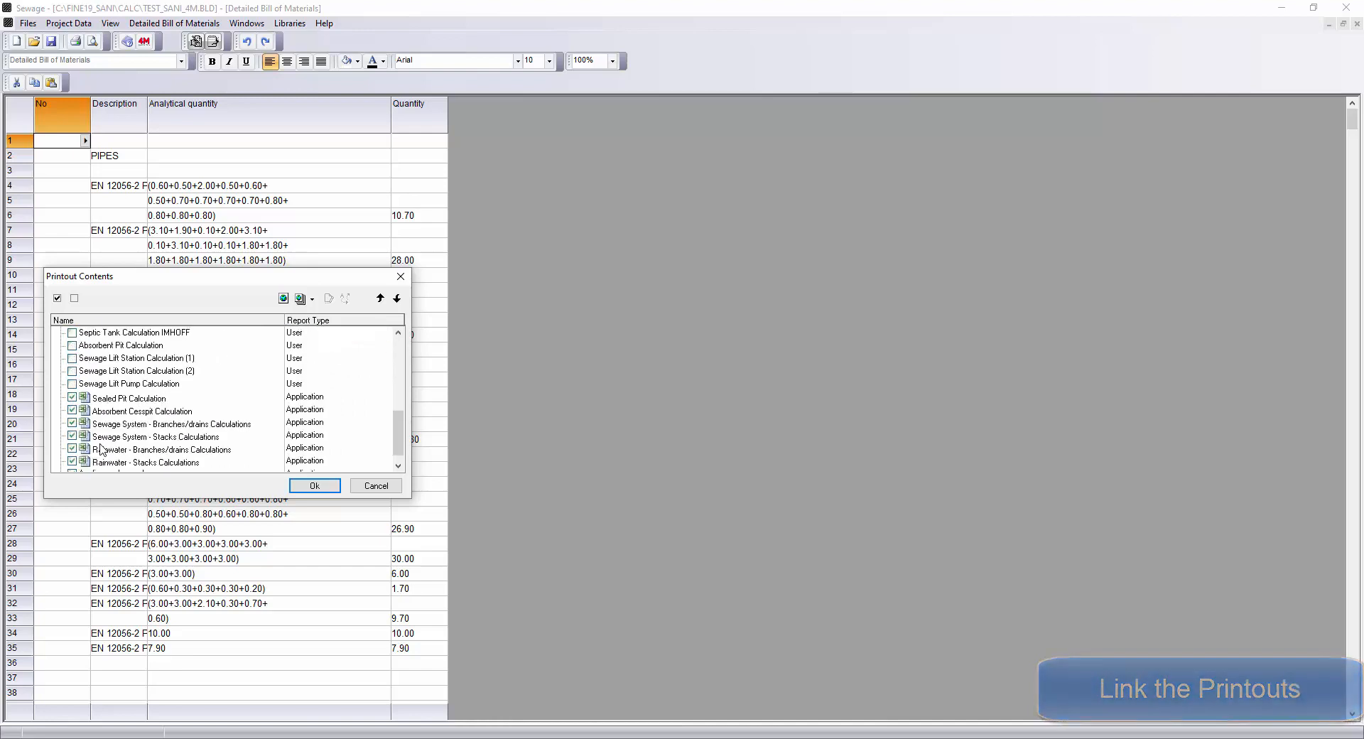
{"action": "scroll", "coordinate": [100, 449], "scroll_direction": "down", "scroll_amount": 1}
{"action": "scroll", "coordinate": [107, 442], "scroll_direction": "up", "scroll_amount": 7}
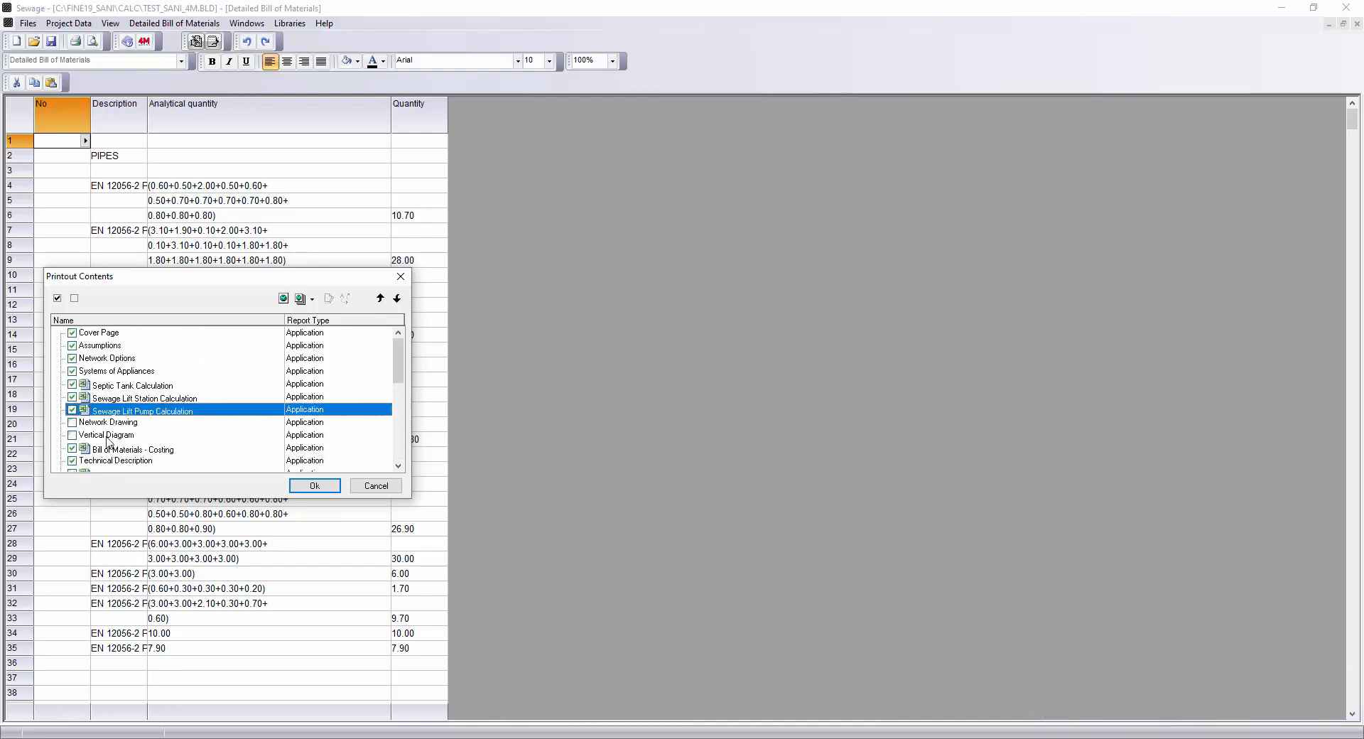
{"action": "left_click", "coordinate": [314, 486]}
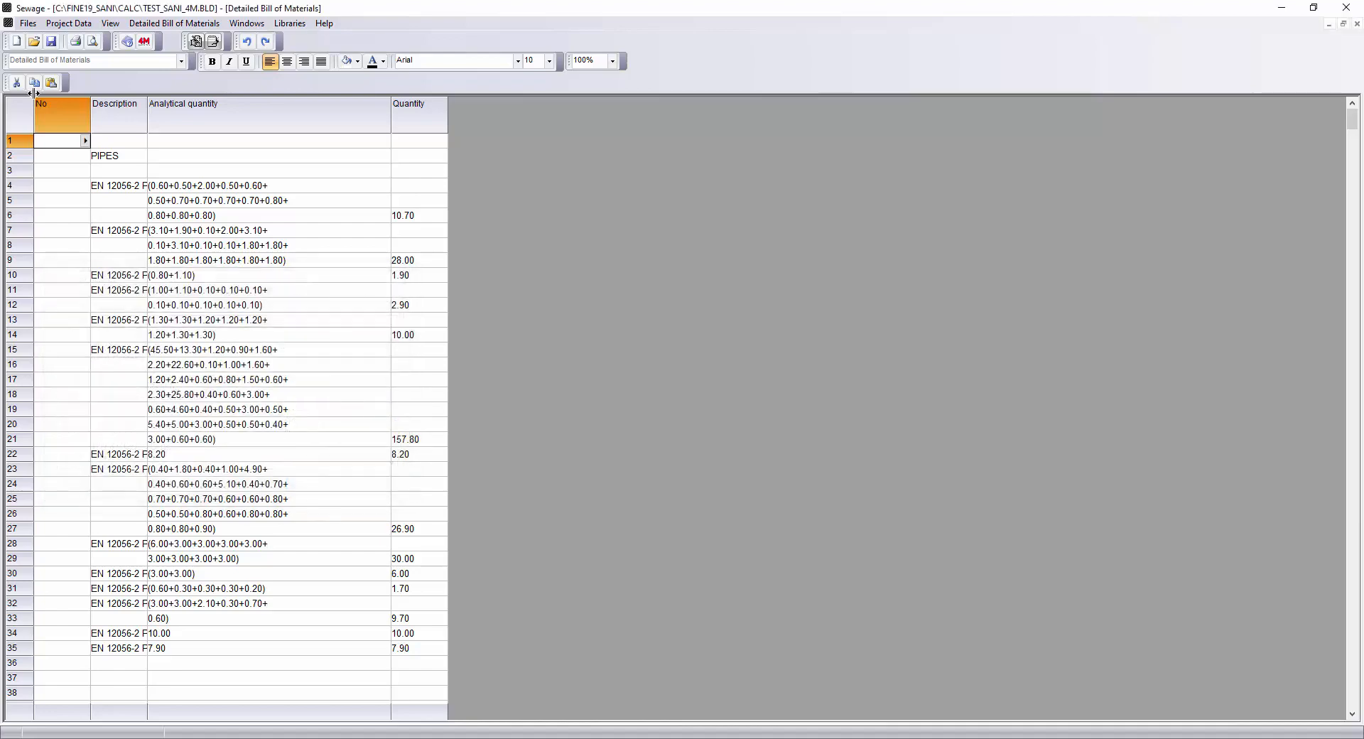
Link the printout to Word and scroll through the generated document.
{"action": "left_click", "coordinate": [32, 24]}
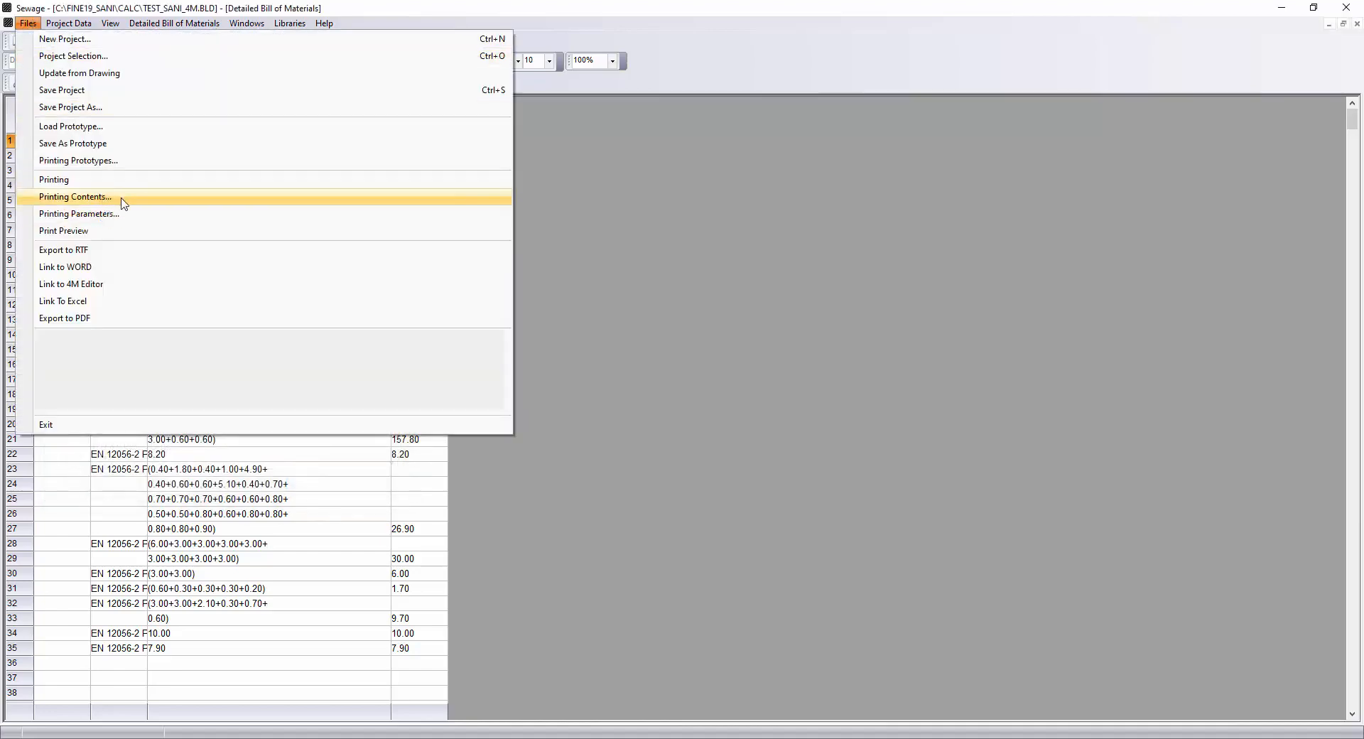
{"action": "left_click", "coordinate": [107, 270]}
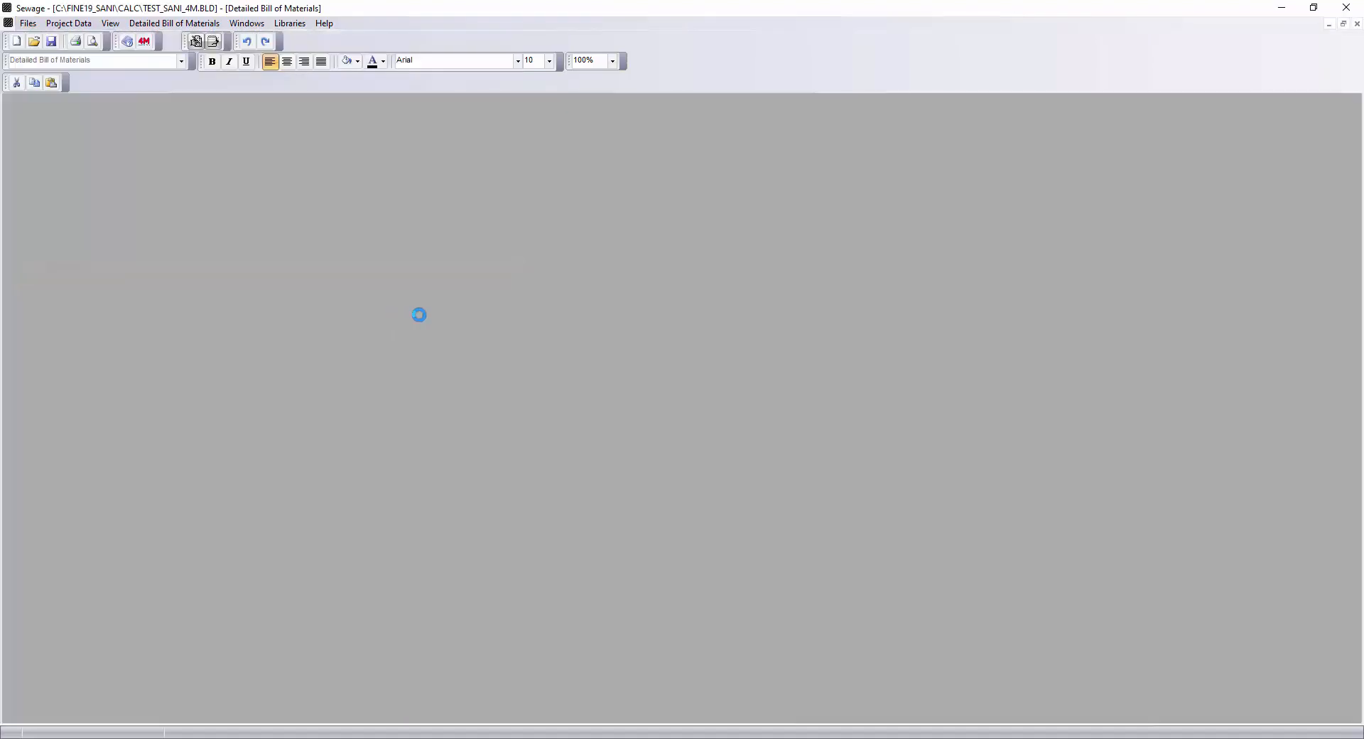
{"action": "scroll", "coordinate": [807, 349], "scroll_direction": "down", "scroll_amount": 9}
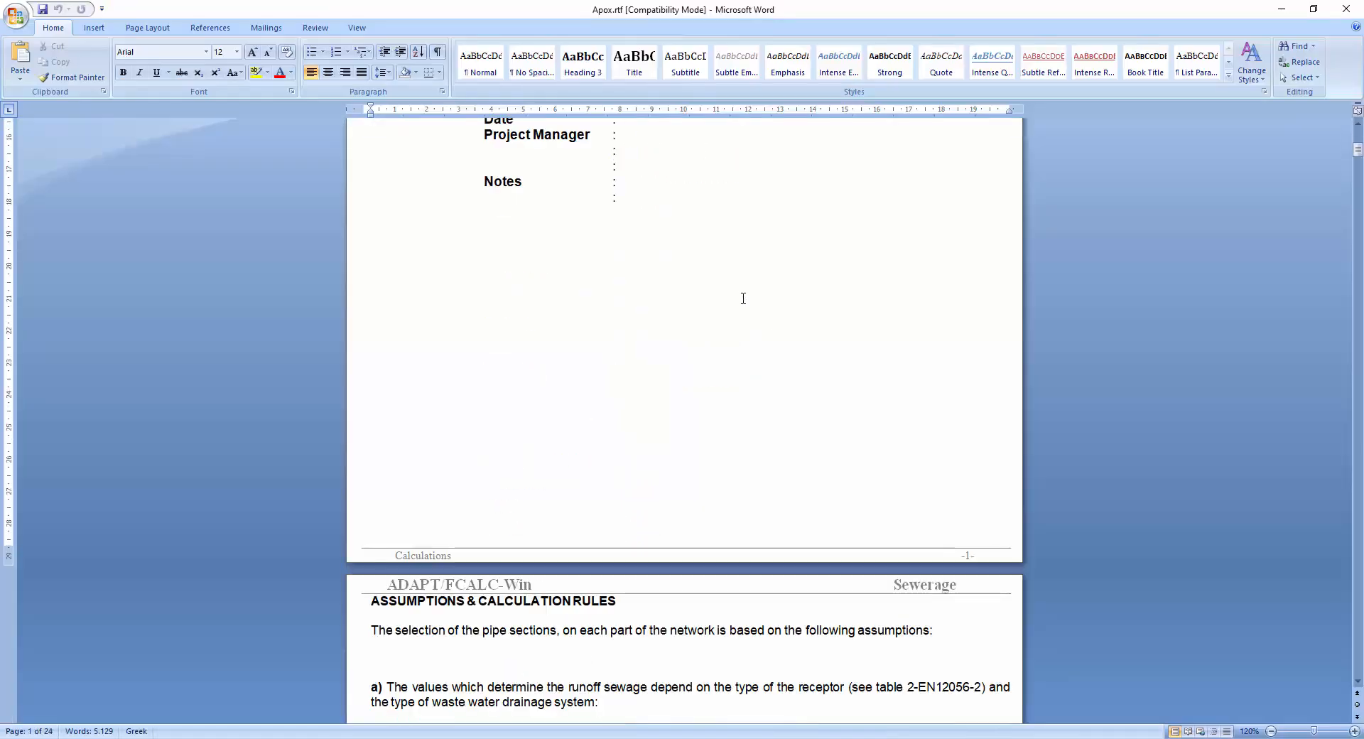
{"action": "middle_click", "coordinate": [741, 307]}
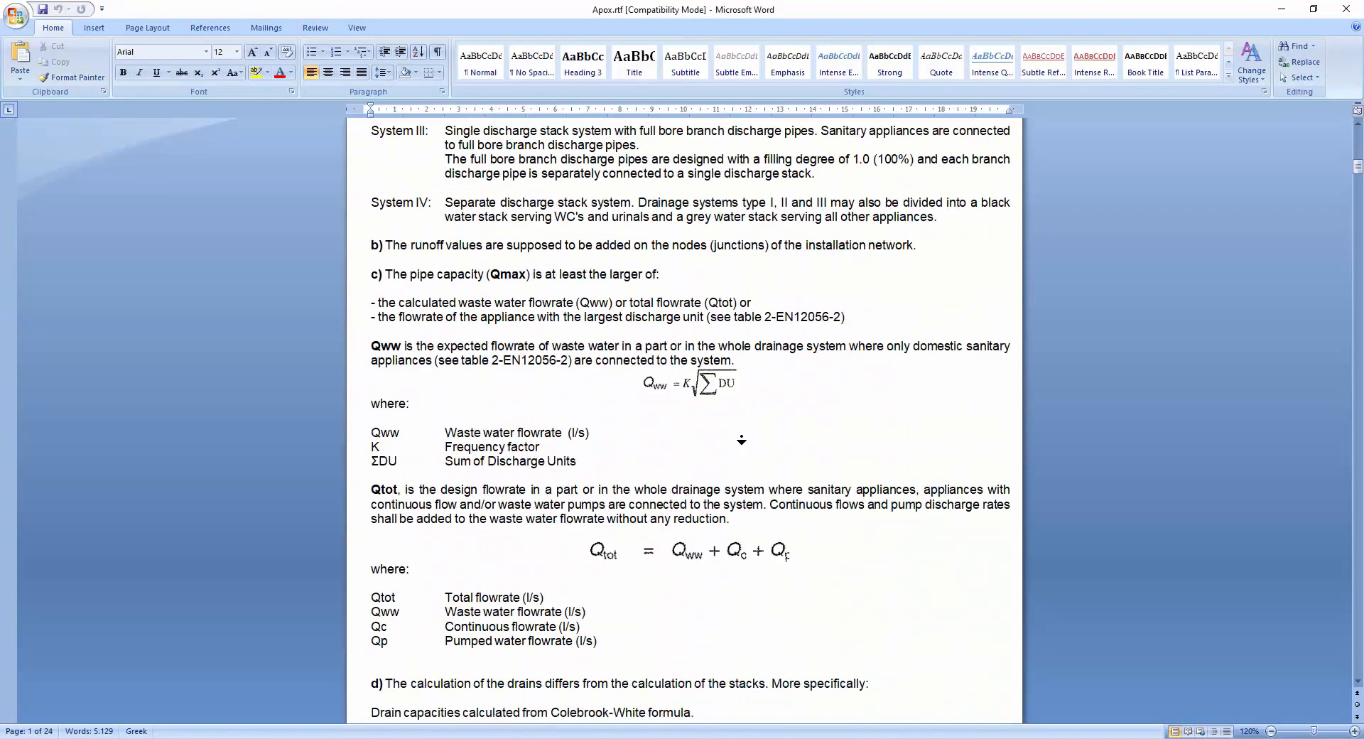
{"action": "middle_click", "coordinate": [743, 435]}
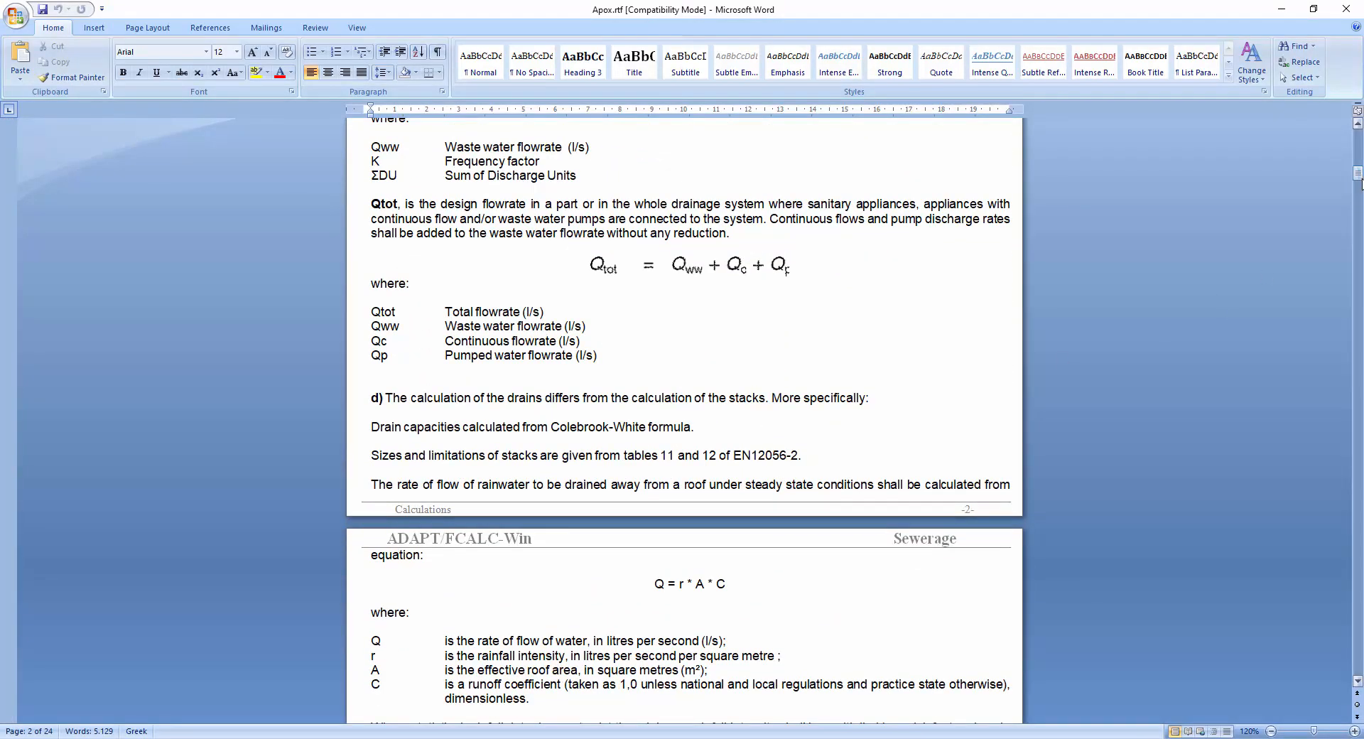
{"action": "left_click_drag", "start_coordinate": [1358, 178], "coordinate": [1324, 630]}
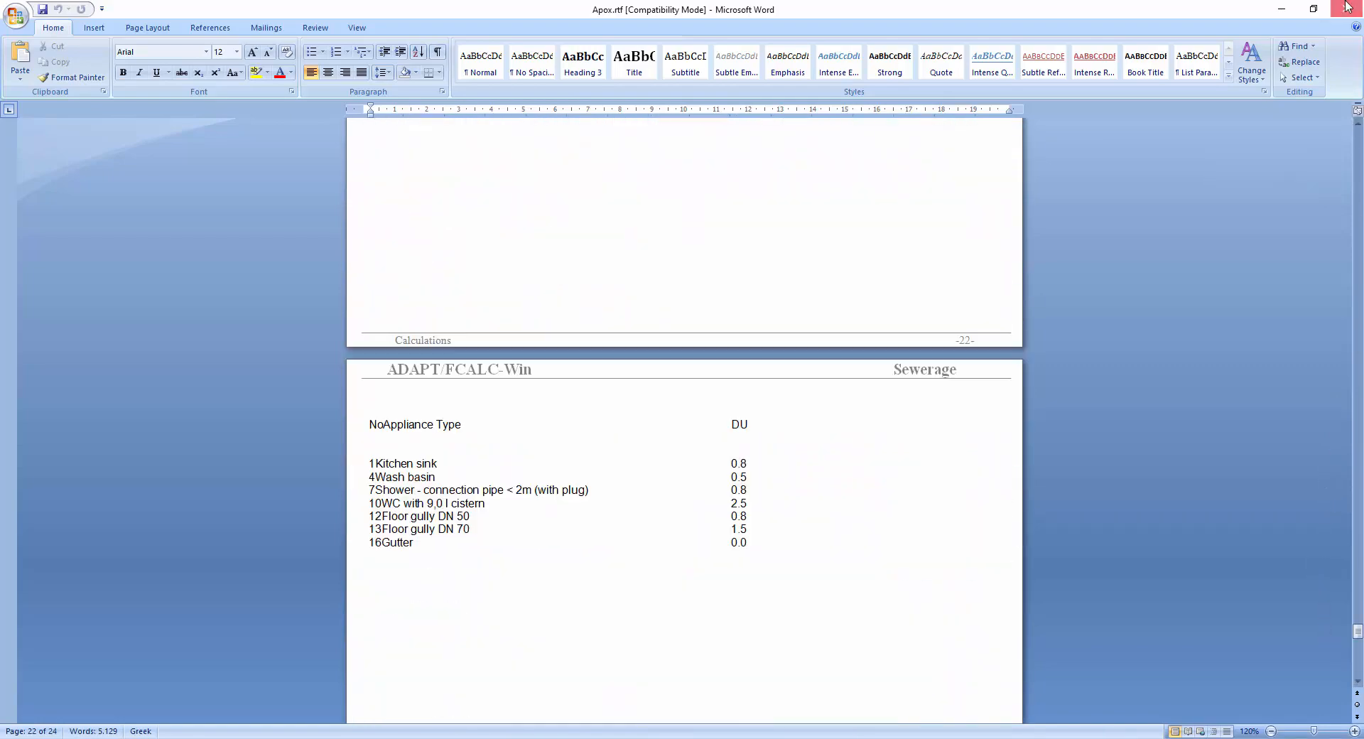
Close Word and the calculation program, saving the project changes.
{"action": "left_click", "coordinate": [1346, 8]}
{"action": "left_click", "coordinate": [1343, 7]}
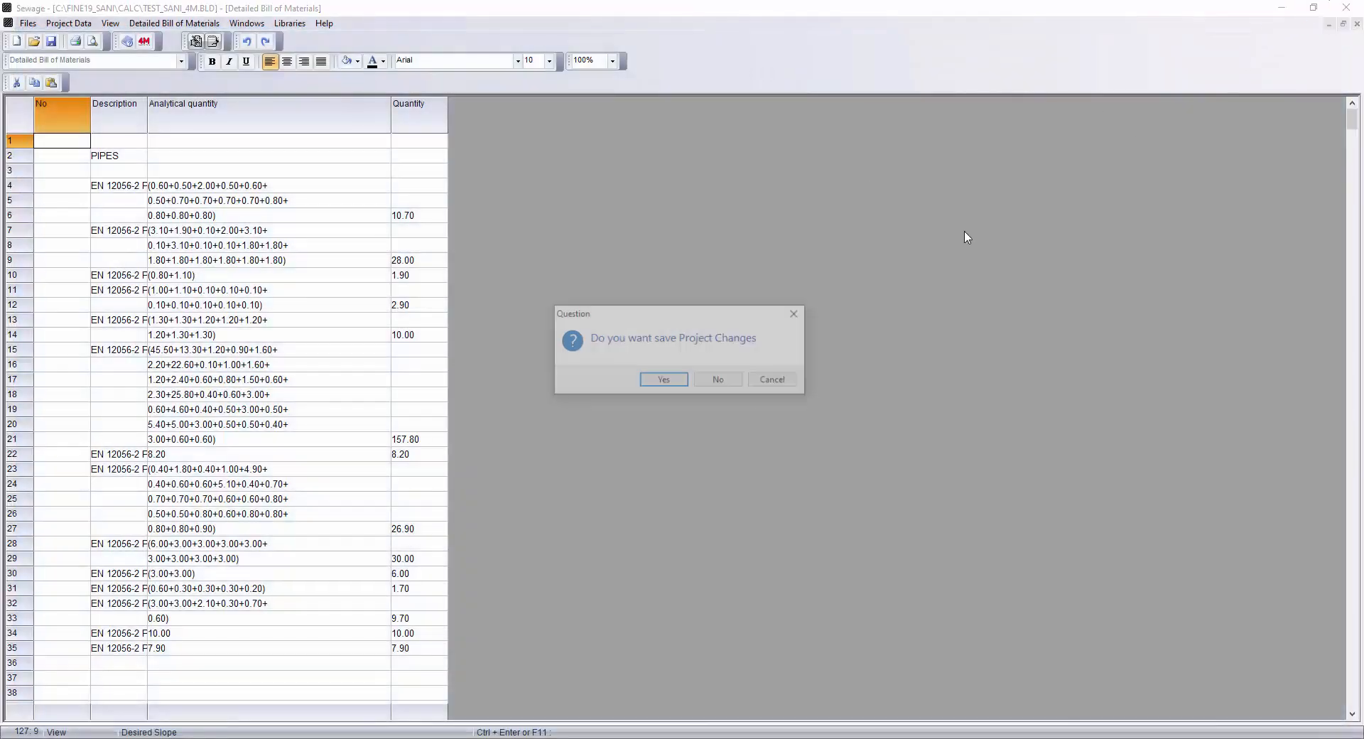
{"action": "left_click", "coordinate": [670, 386]}
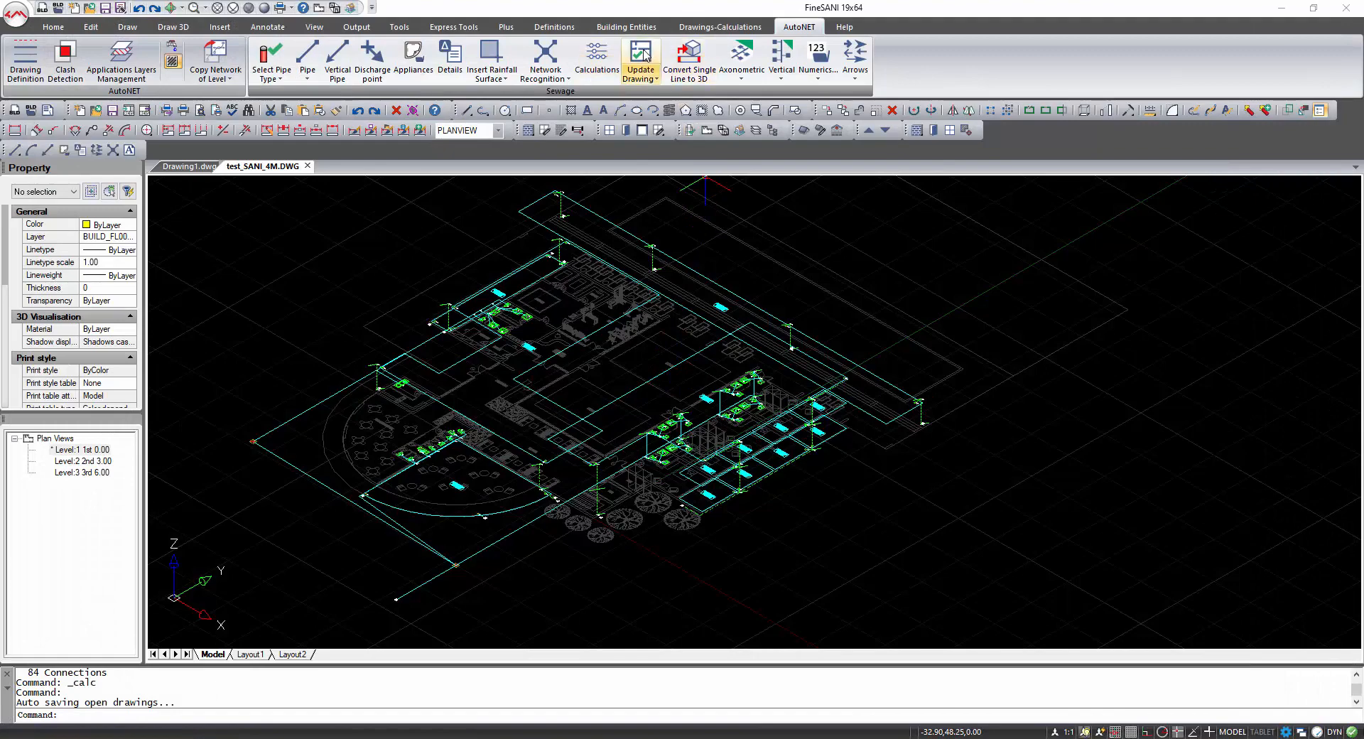
Update the drawing with all network segments and receptors, using automatic label placement.
{"action": "left_click", "coordinate": [644, 55]}
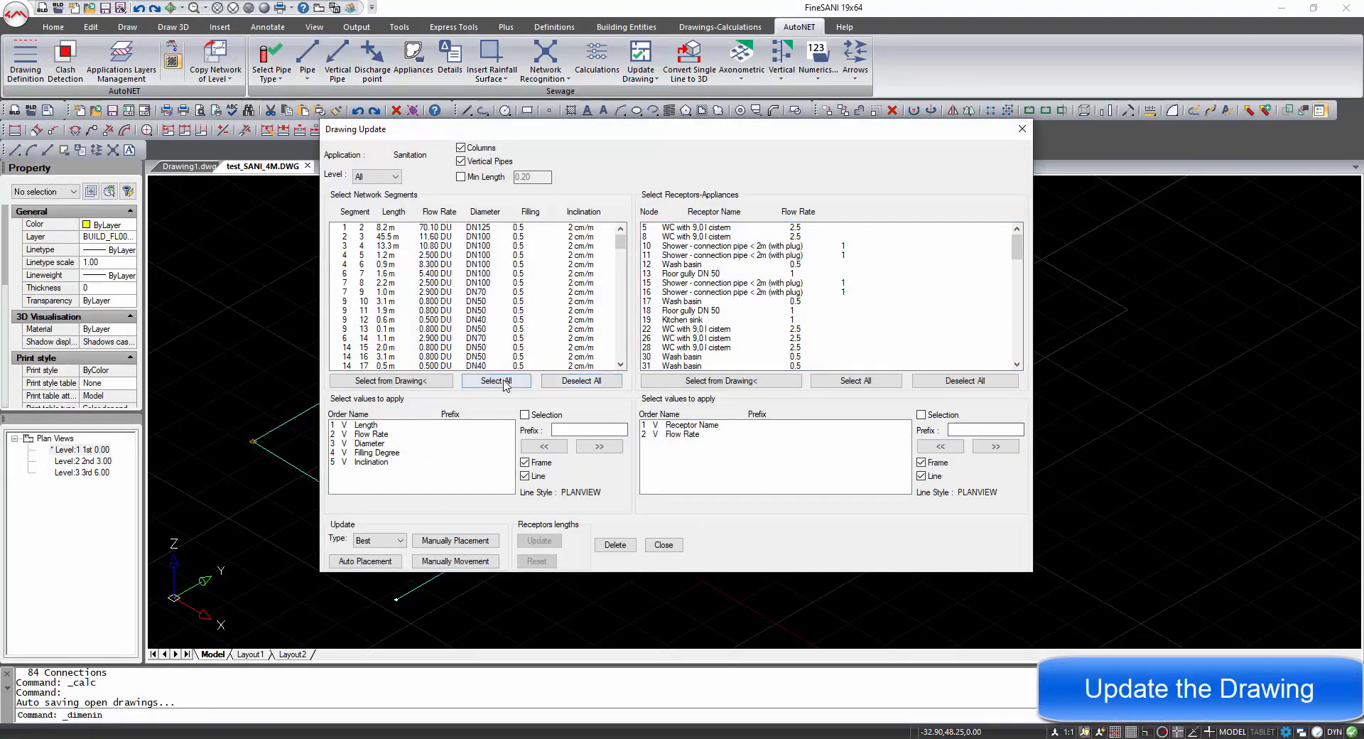
{"action": "left_click", "coordinate": [496, 381]}
{"action": "left_click", "coordinate": [817, 382]}
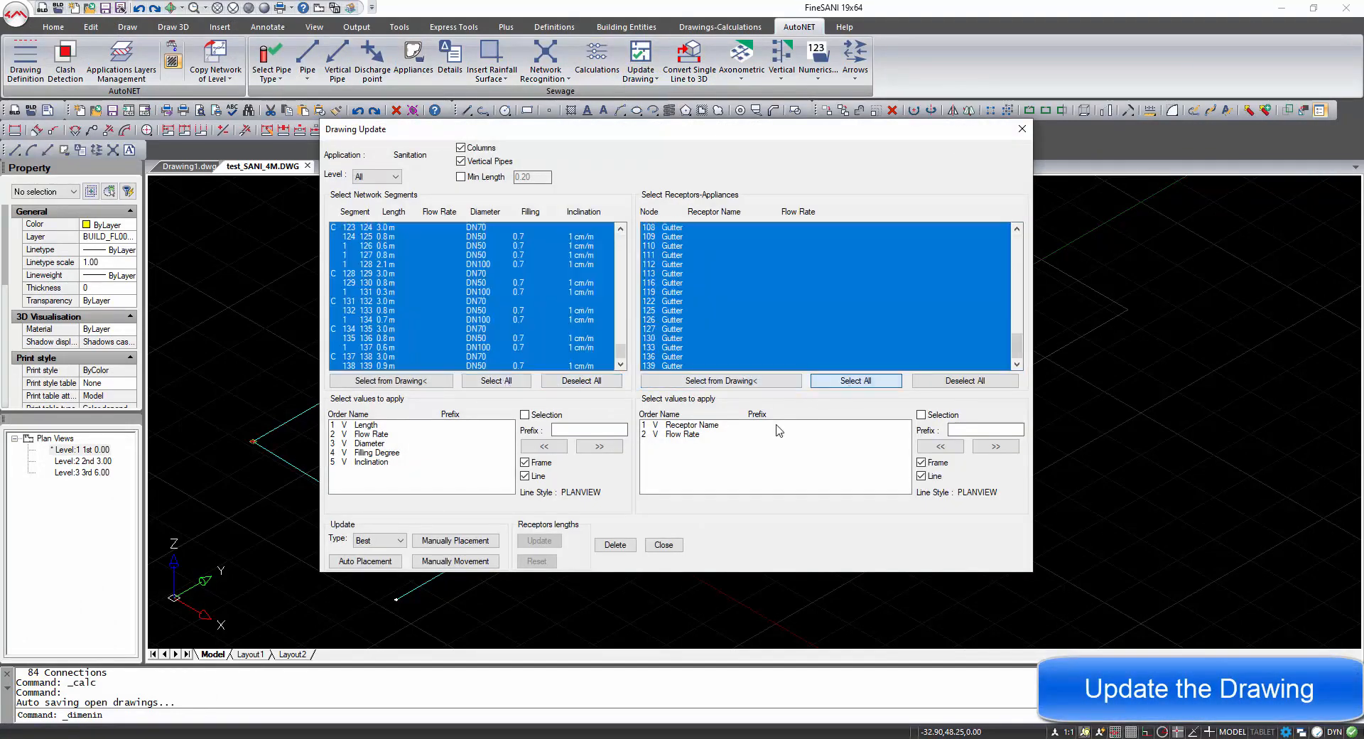
{"action": "left_click", "coordinate": [380, 563]}
{"action": "left_click", "coordinate": [658, 398]}
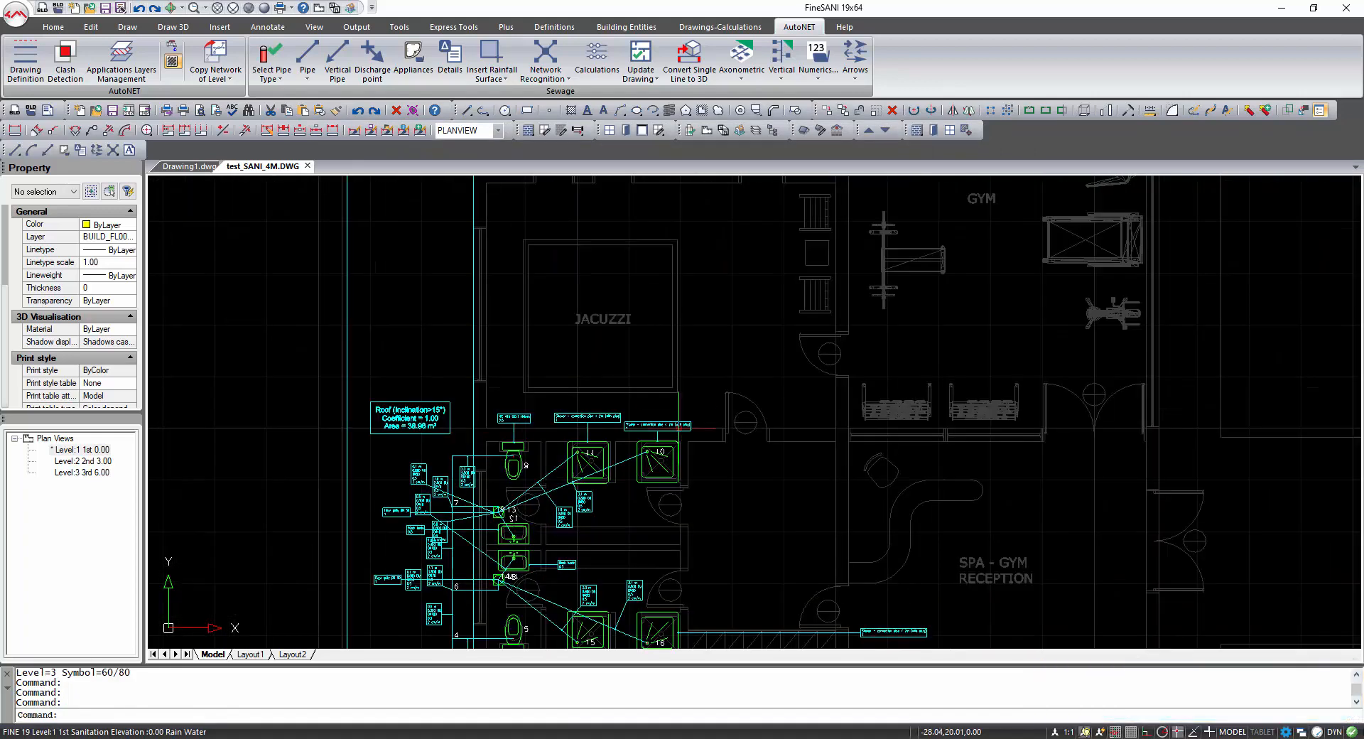
Inspect the placed pipe and appliance labels across the plan.
{"action": "scroll", "coordinate": [443, 448], "scroll_direction": "up", "scroll_amount": 4}
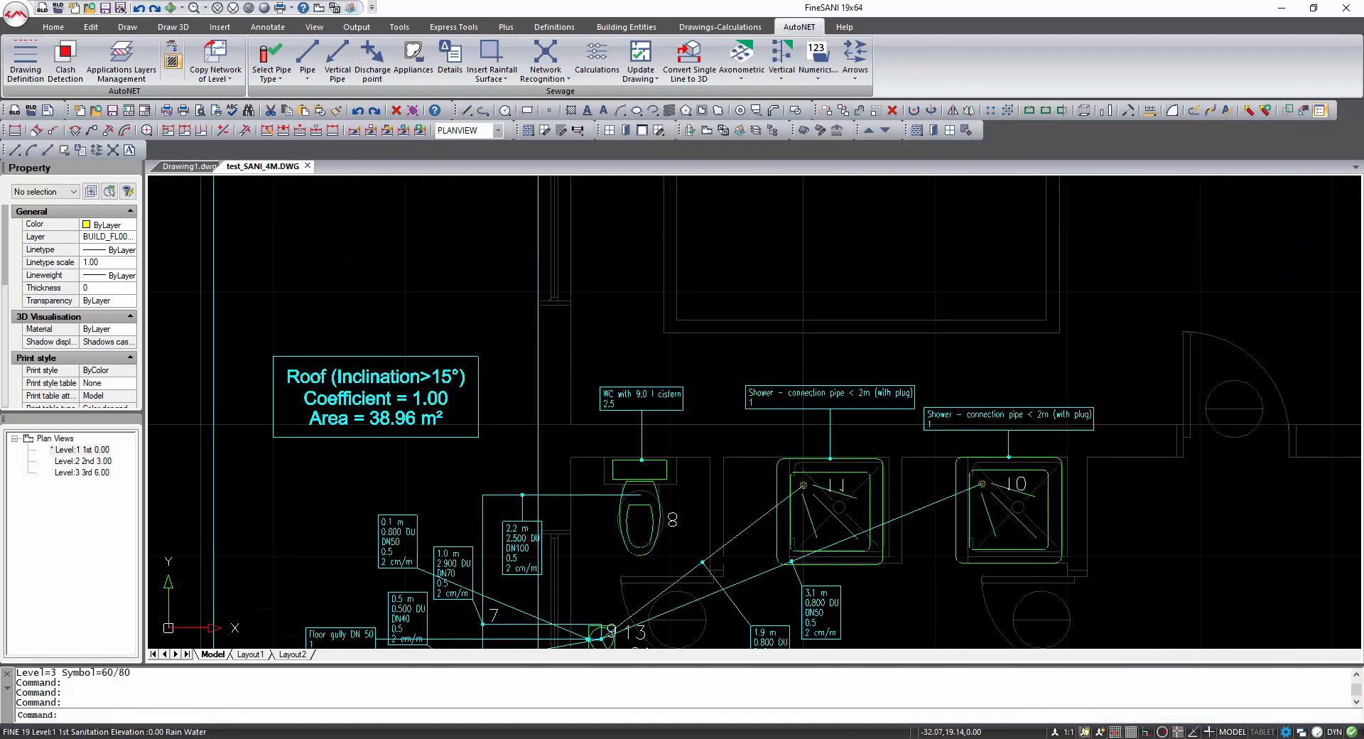
{"action": "middle_click_drag", "start_coordinate": [549, 613], "coordinate": [534, 478]}
{"action": "middle_click_drag", "start_coordinate": [546, 523], "coordinate": [548, 389]}
{"action": "scroll", "coordinate": [549, 389], "scroll_direction": "down", "scroll_amount": 8}
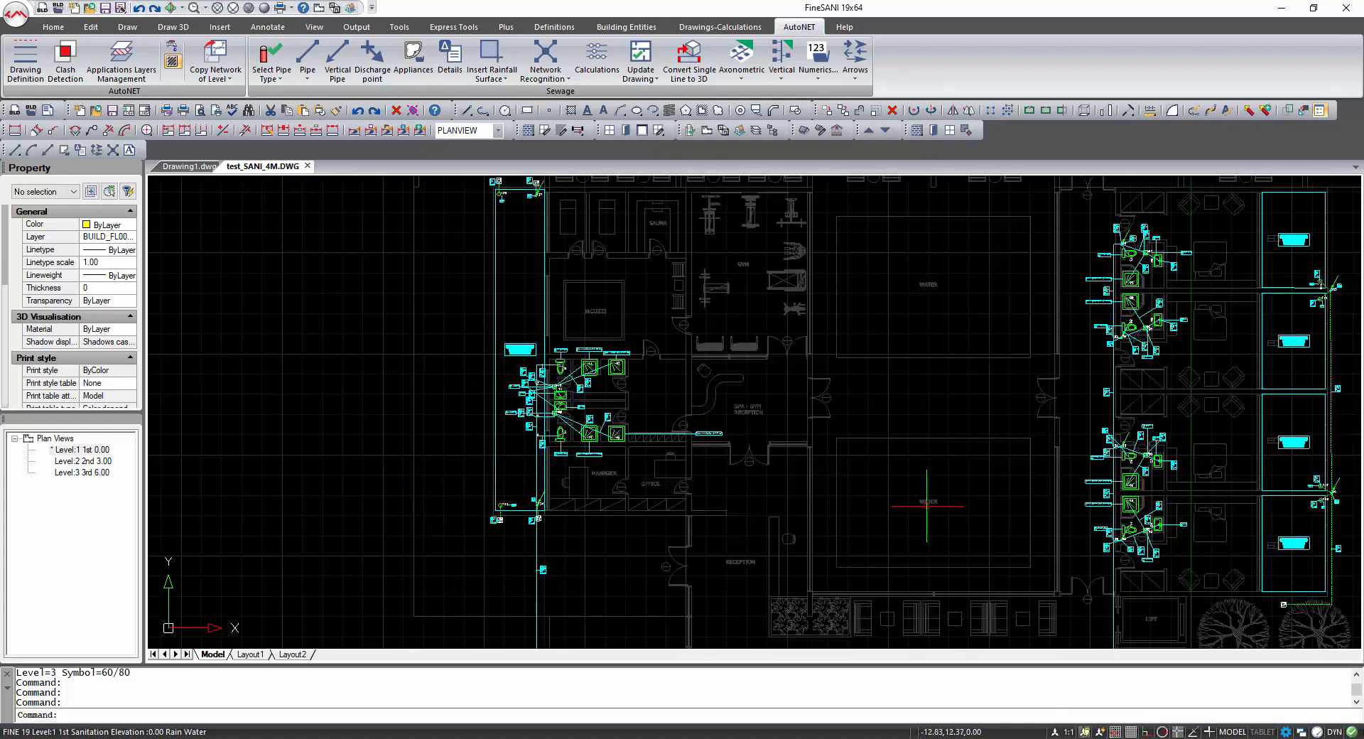
{"action": "mouse_move", "coordinate": [884, 503]}
{"action": "middle_mouse_down"}
{"action": "mouse_move", "coordinate": [786, 417]}
{"action": "mouse_move", "coordinate": [652, 414]}
{"action": "middle_mouse_up"}
{"action": "scroll", "coordinate": [914, 426], "scroll_direction": "up", "scroll_amount": 3}
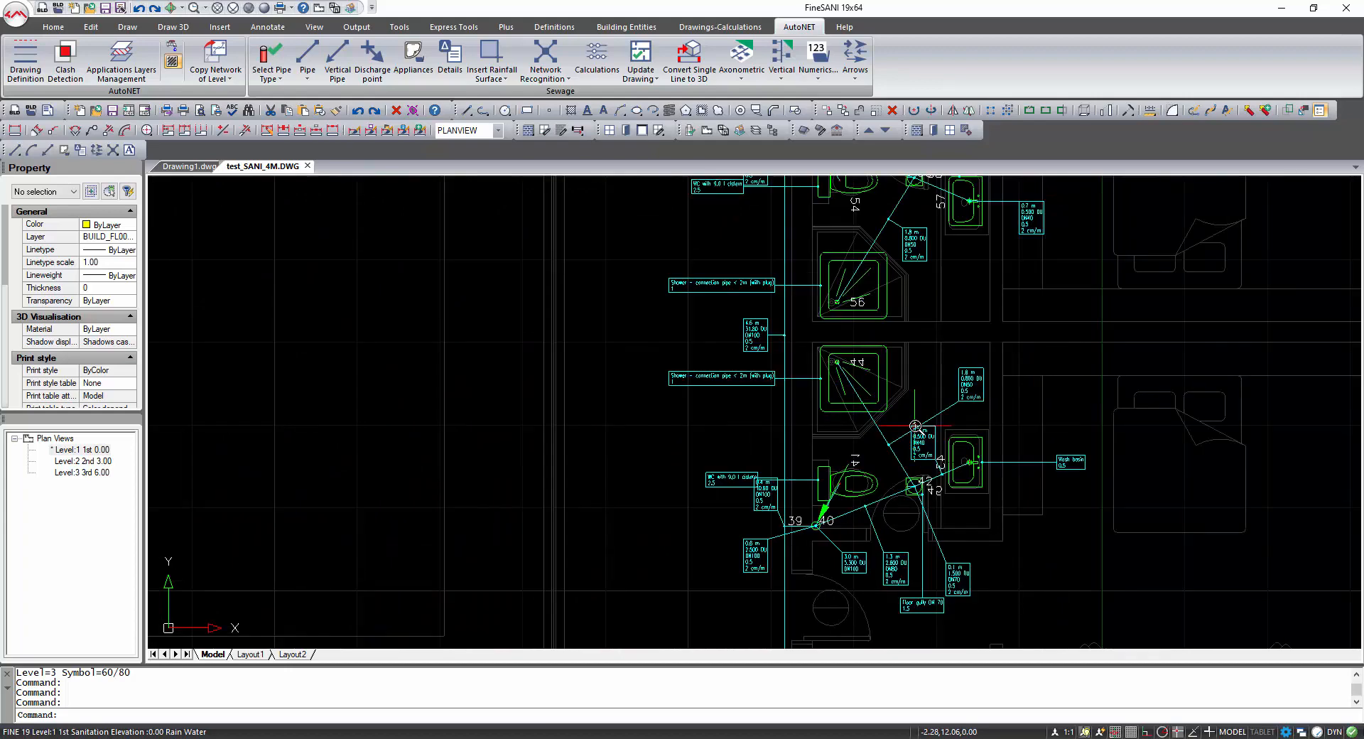
{"action": "scroll", "coordinate": [915, 426], "scroll_direction": "down", "scroll_amount": 4}
{"action": "scroll", "coordinate": [780, 429], "scroll_direction": "down", "scroll_amount": 2}
{"action": "middle_click_drag", "start_coordinate": [781, 429], "coordinate": [788, 417]}
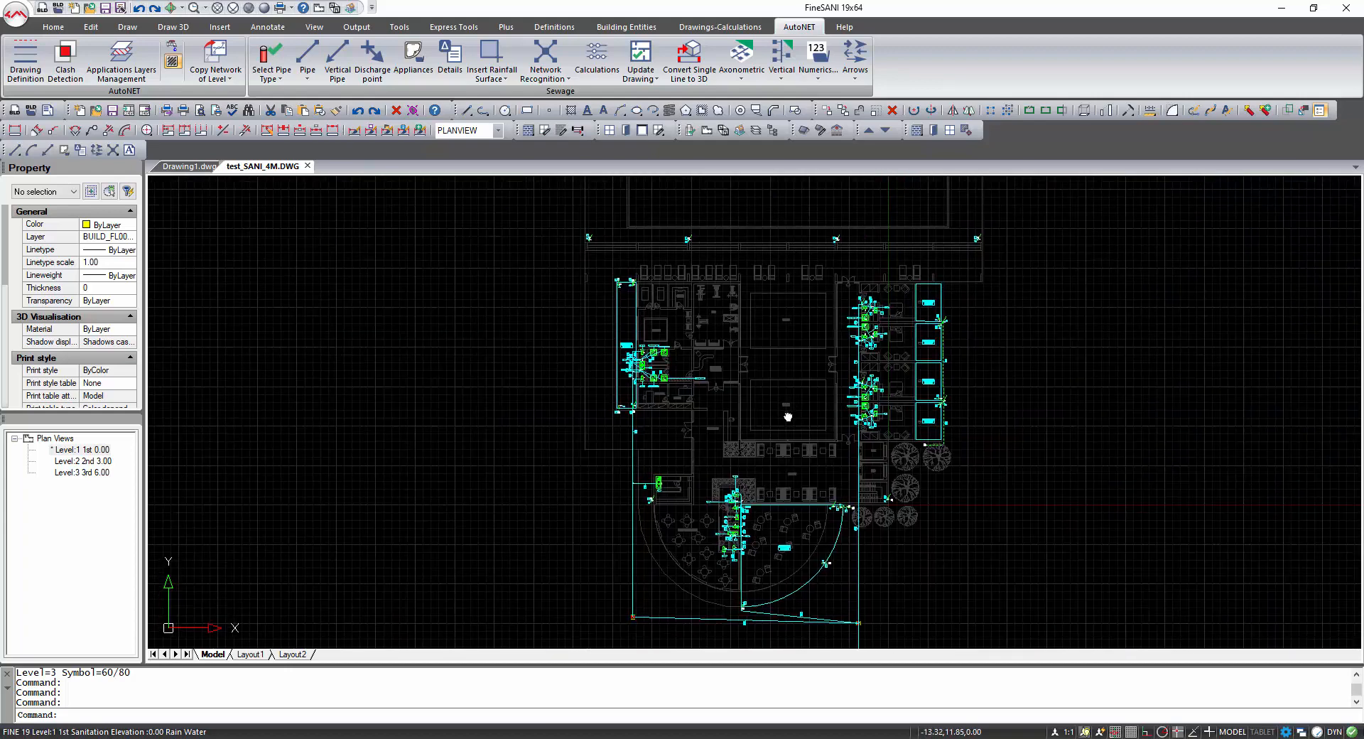
Insert the appliance legend table beside the hotel plan.
{"action": "left_click", "coordinate": [640, 71]}
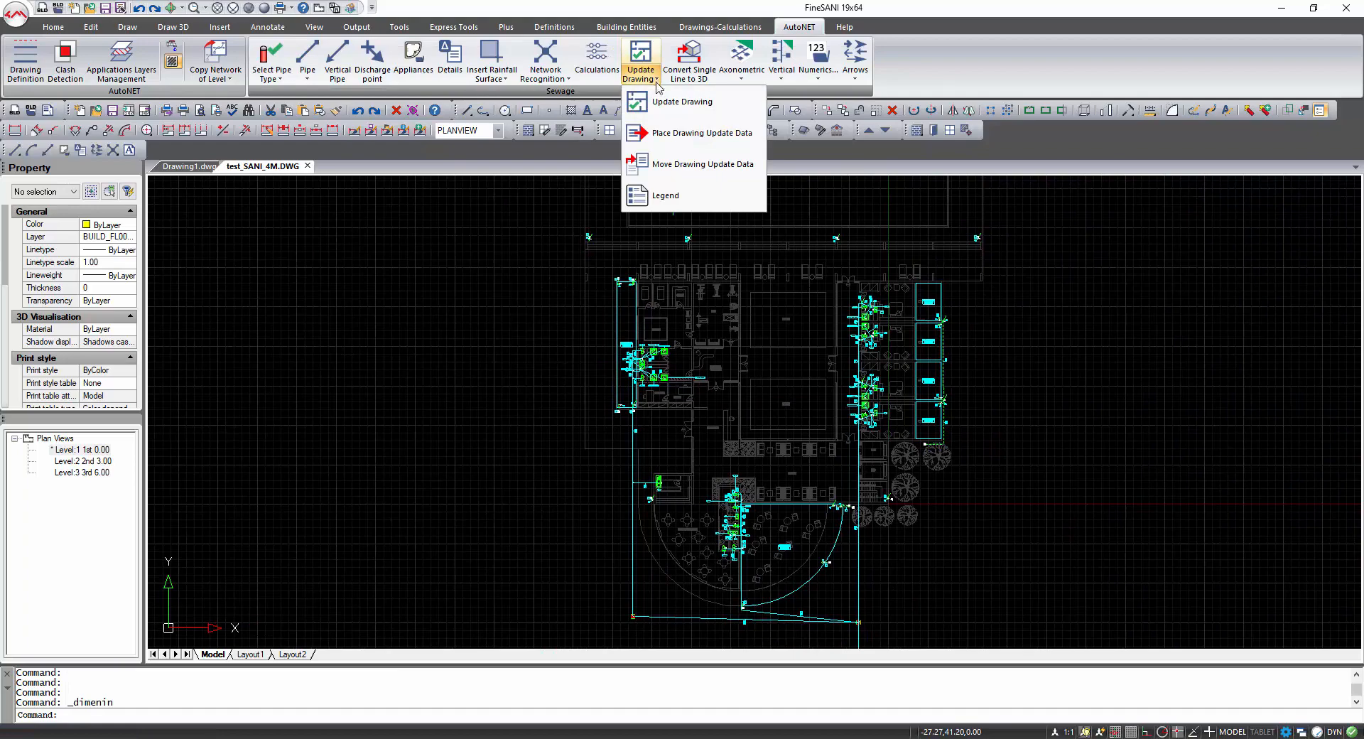
{"action": "left_click", "coordinate": [705, 195]}
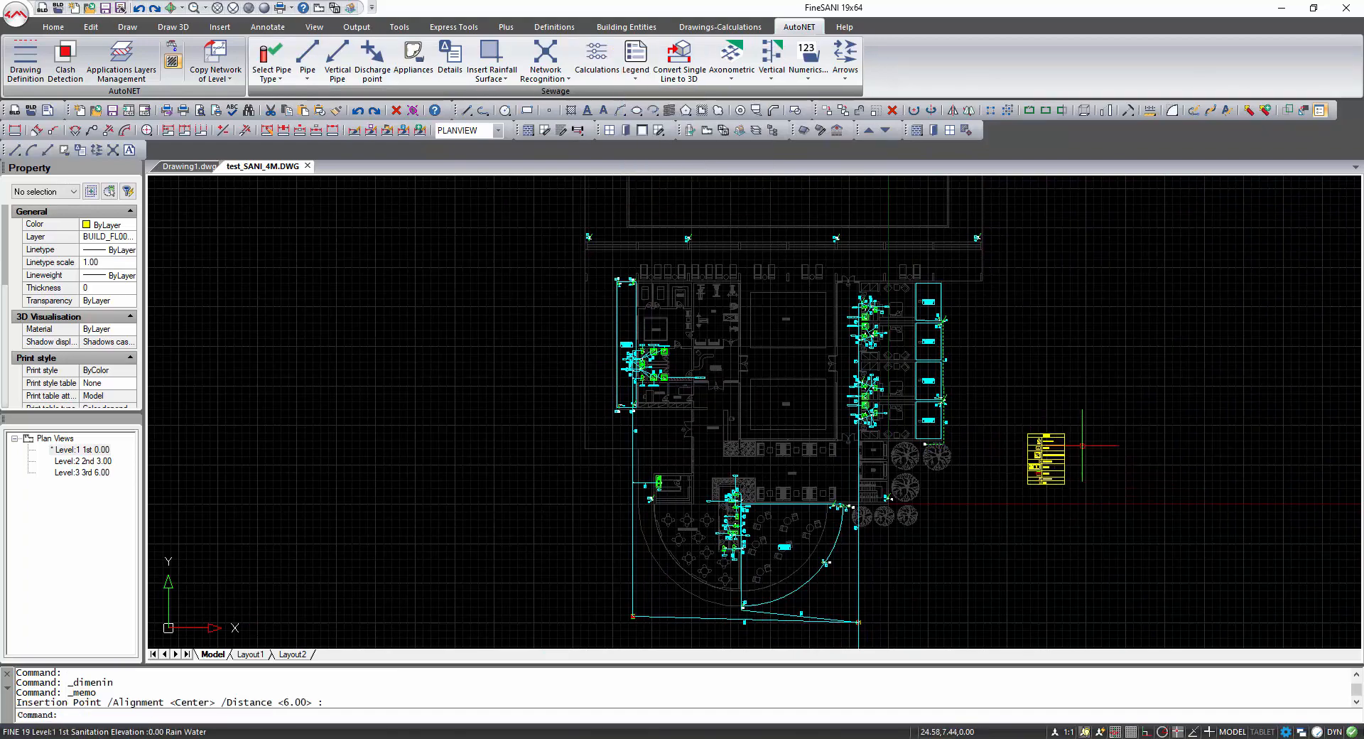
{"action": "scroll", "coordinate": [1064, 459], "scroll_direction": "up", "scroll_amount": 8}
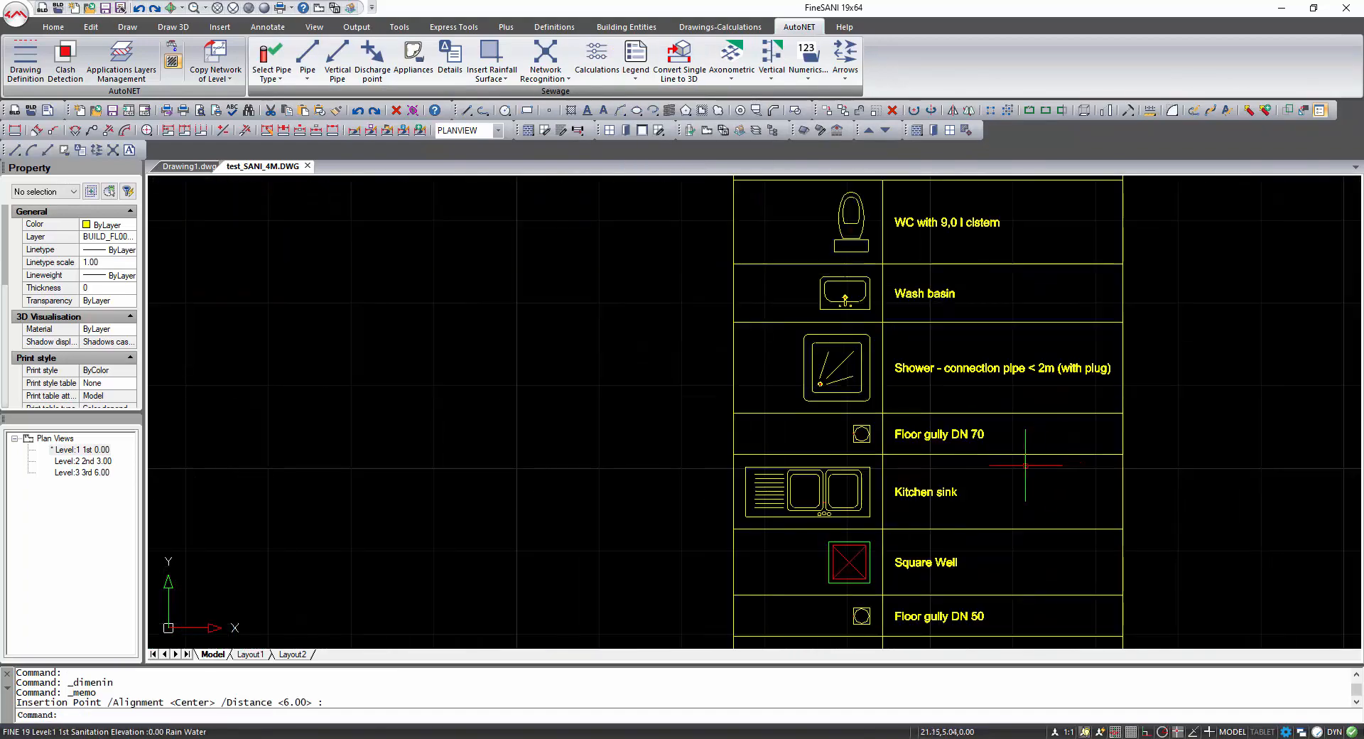
{"action": "mouse_move", "coordinate": [1026, 466]}
{"action": "middle_mouse_down"}
{"action": "mouse_move", "coordinate": [992, 396]}
{"action": "mouse_move", "coordinate": [974, 519]}
{"action": "mouse_move", "coordinate": [968, 498]}
{"action": "middle_mouse_up"}
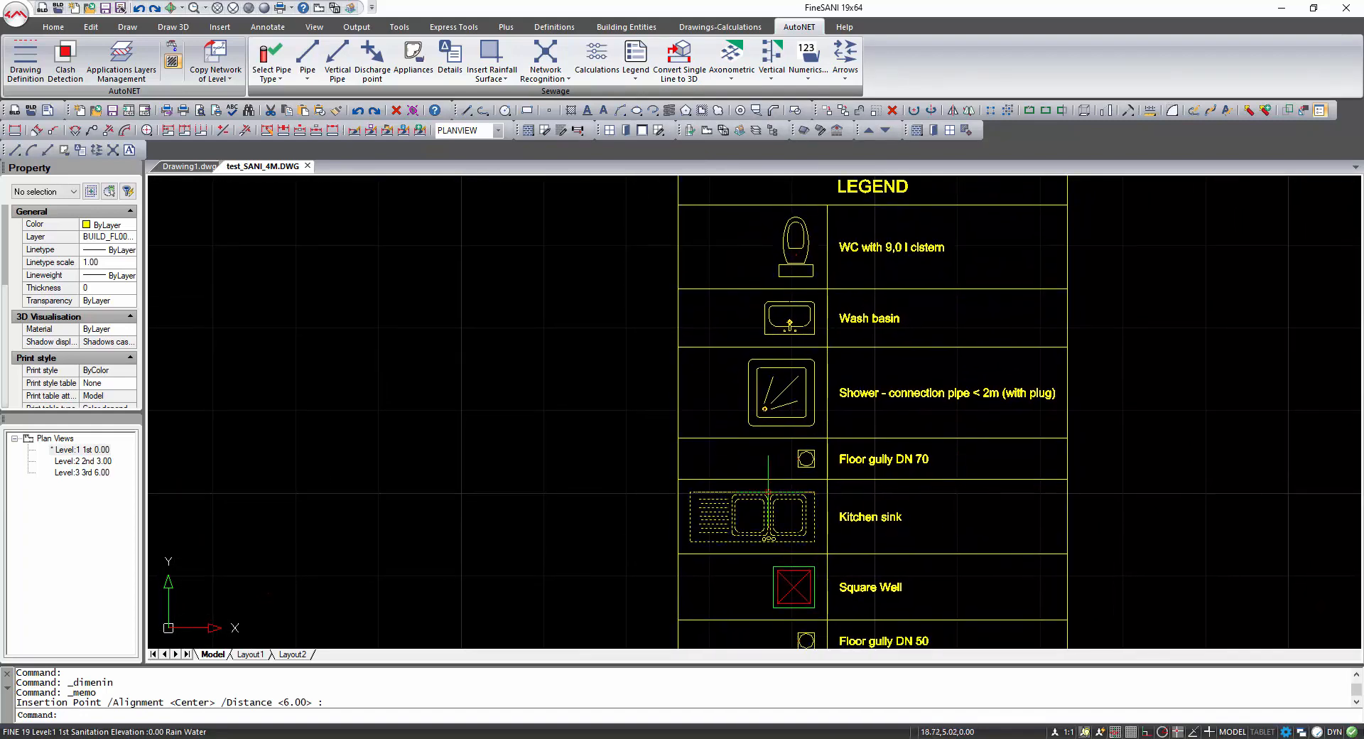
{"action": "scroll", "coordinate": [768, 491], "scroll_direction": "down", "scroll_amount": 4}
{"action": "scroll", "coordinate": [587, 509], "scroll_direction": "down", "scroll_amount": 1}
{"action": "middle_click_drag", "start_coordinate": [572, 551], "coordinate": [768, 512]}
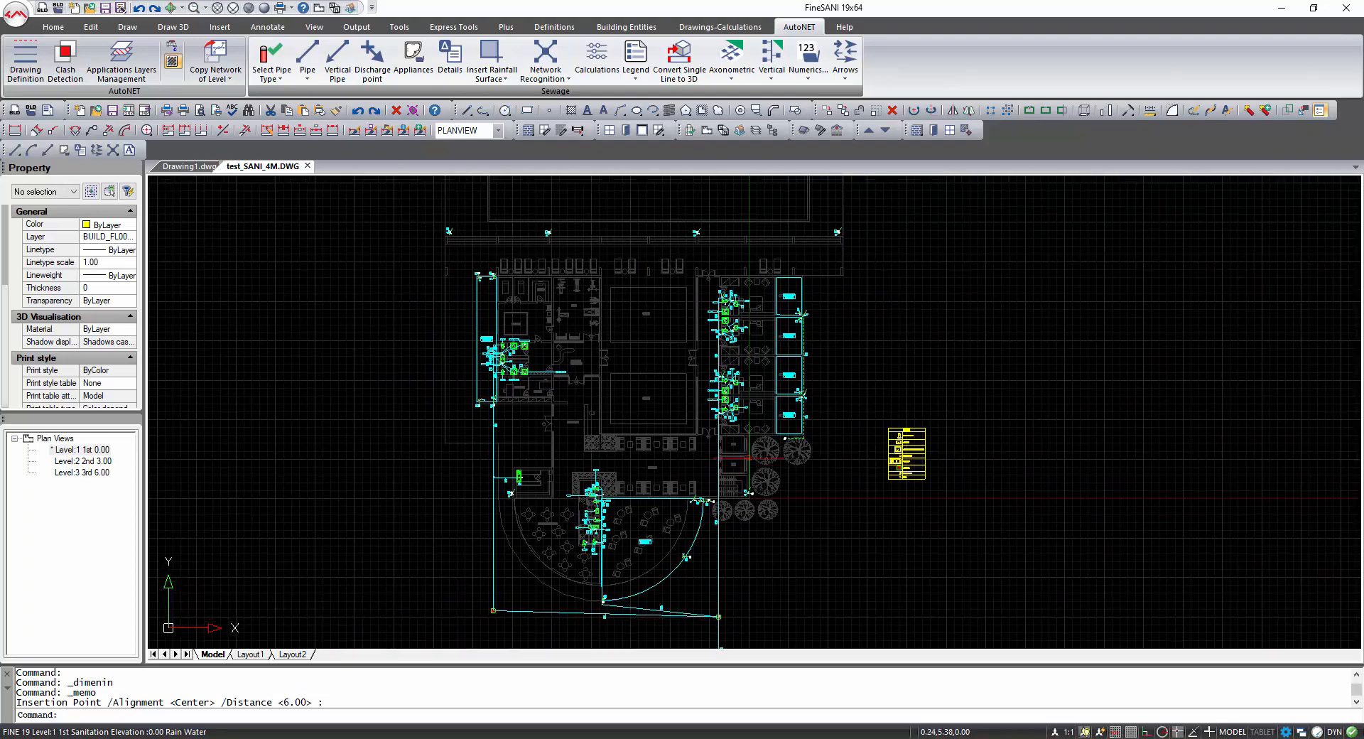
Convert the single-line network to 3D and switch through Realistic, Conceptual and 3D Hidden visual styles.
{"action": "left_click", "coordinate": [680, 63]}
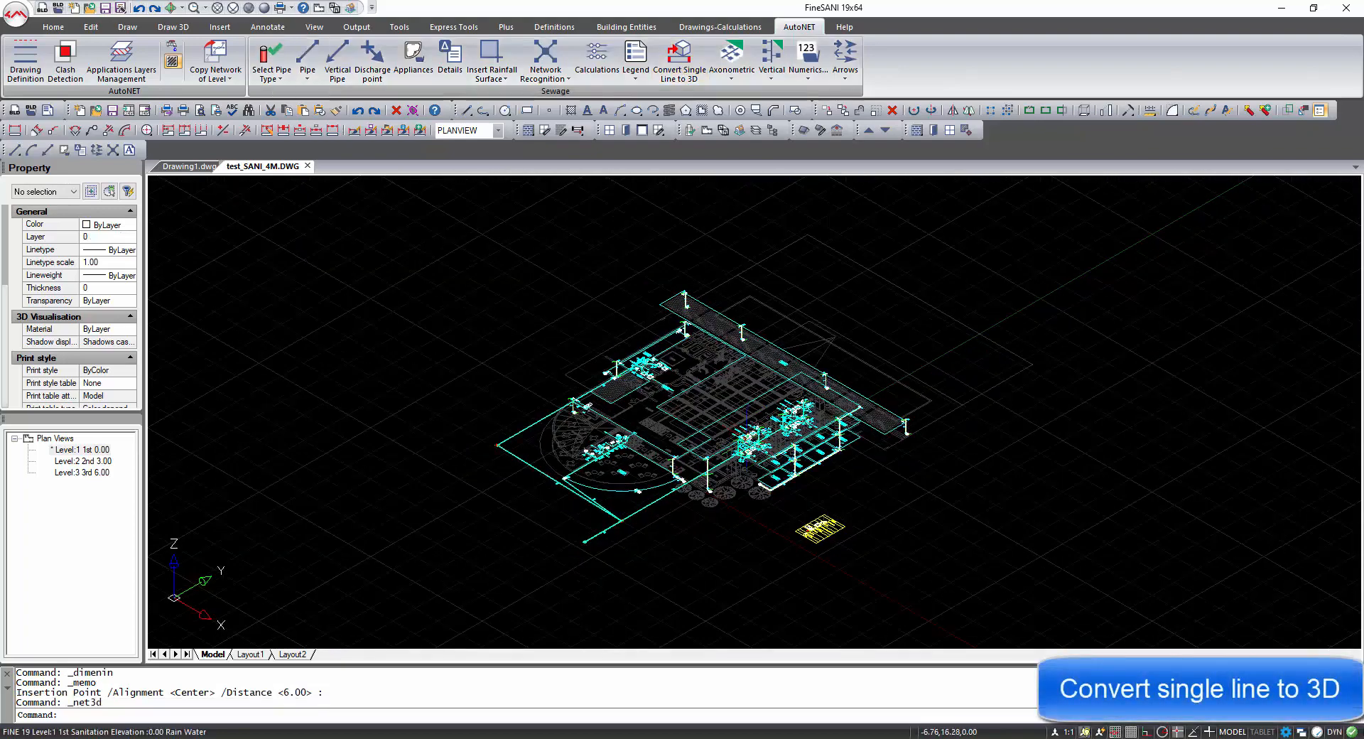
{"action": "scroll", "coordinate": [748, 431], "scroll_direction": "up", "scroll_amount": 8}
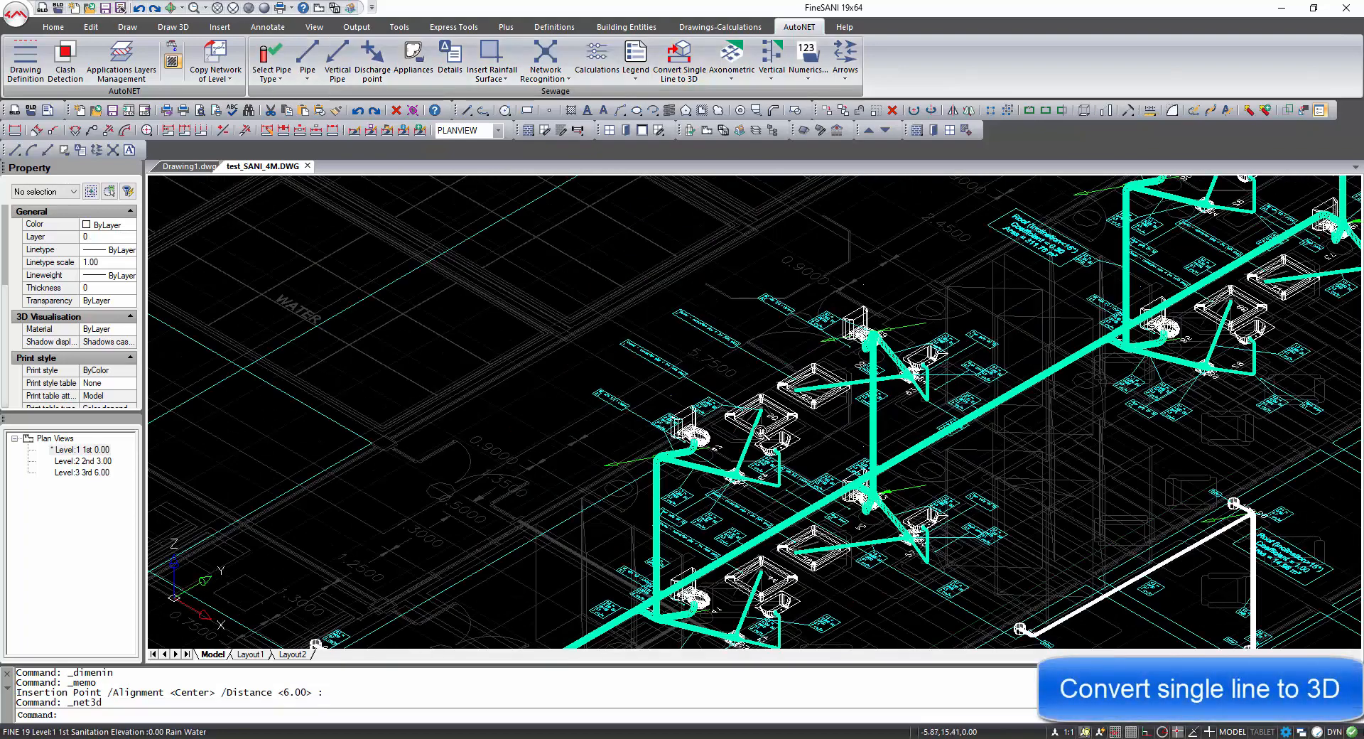
{"action": "left_click", "coordinate": [265, 9]}
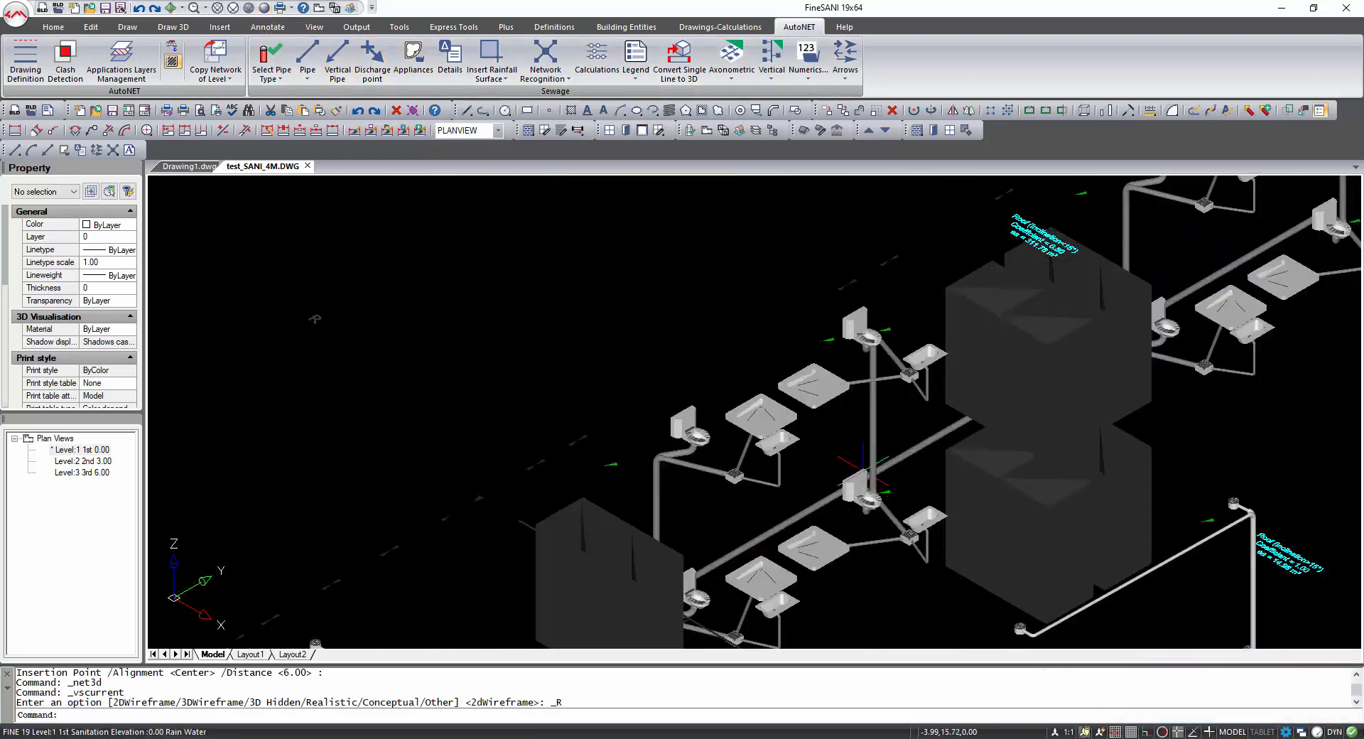
{"action": "scroll", "coordinate": [863, 472], "scroll_direction": "down", "scroll_amount": 5}
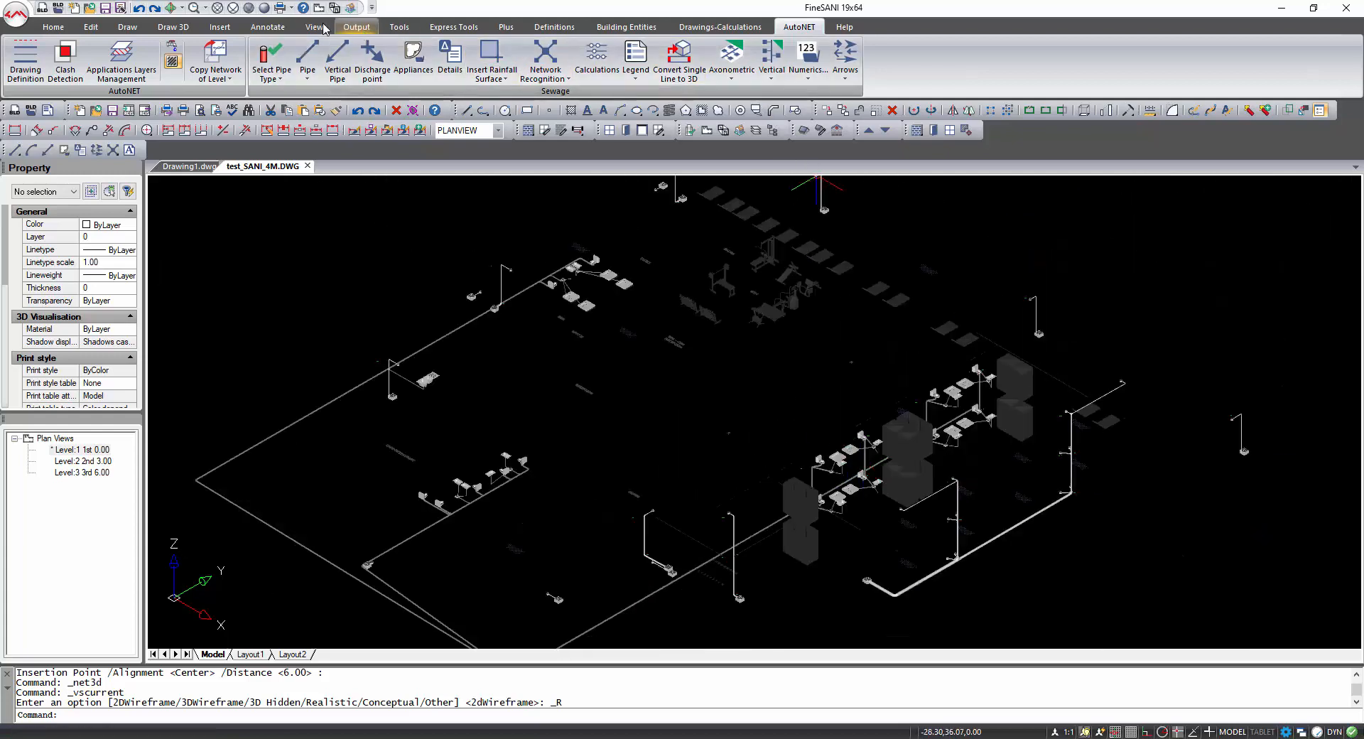
{"action": "left_click", "coordinate": [232, 10]}
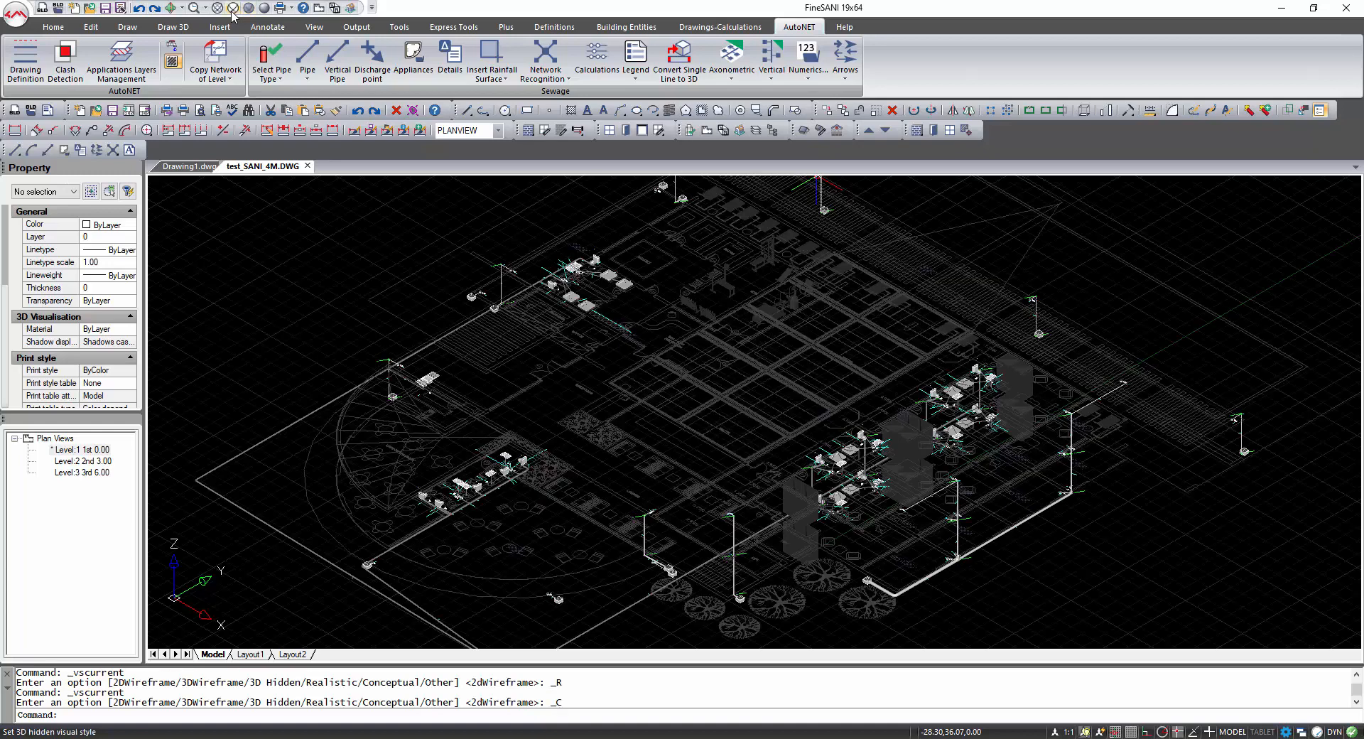
{"action": "left_click", "coordinate": [233, 10]}
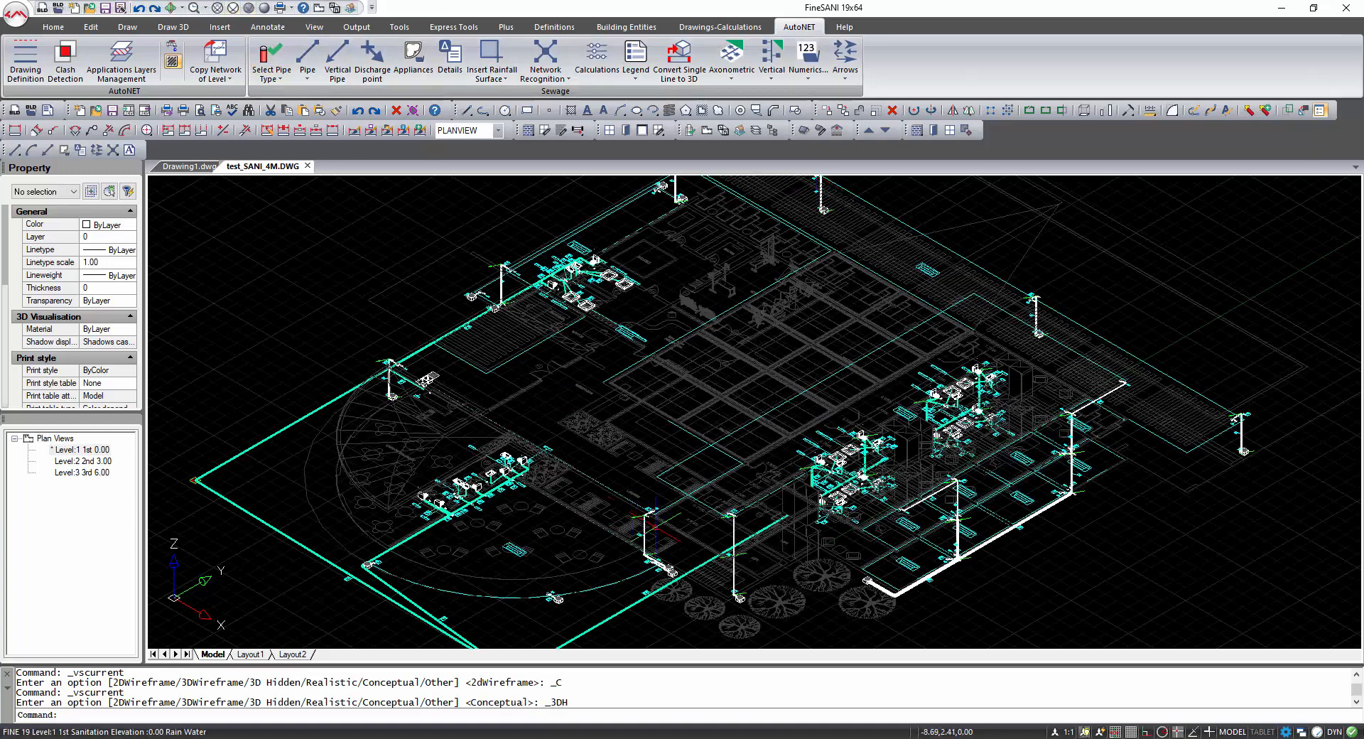
Generate the axonometric diagram with the default view angles and label settings.
{"action": "left_click", "coordinate": [728, 60]}
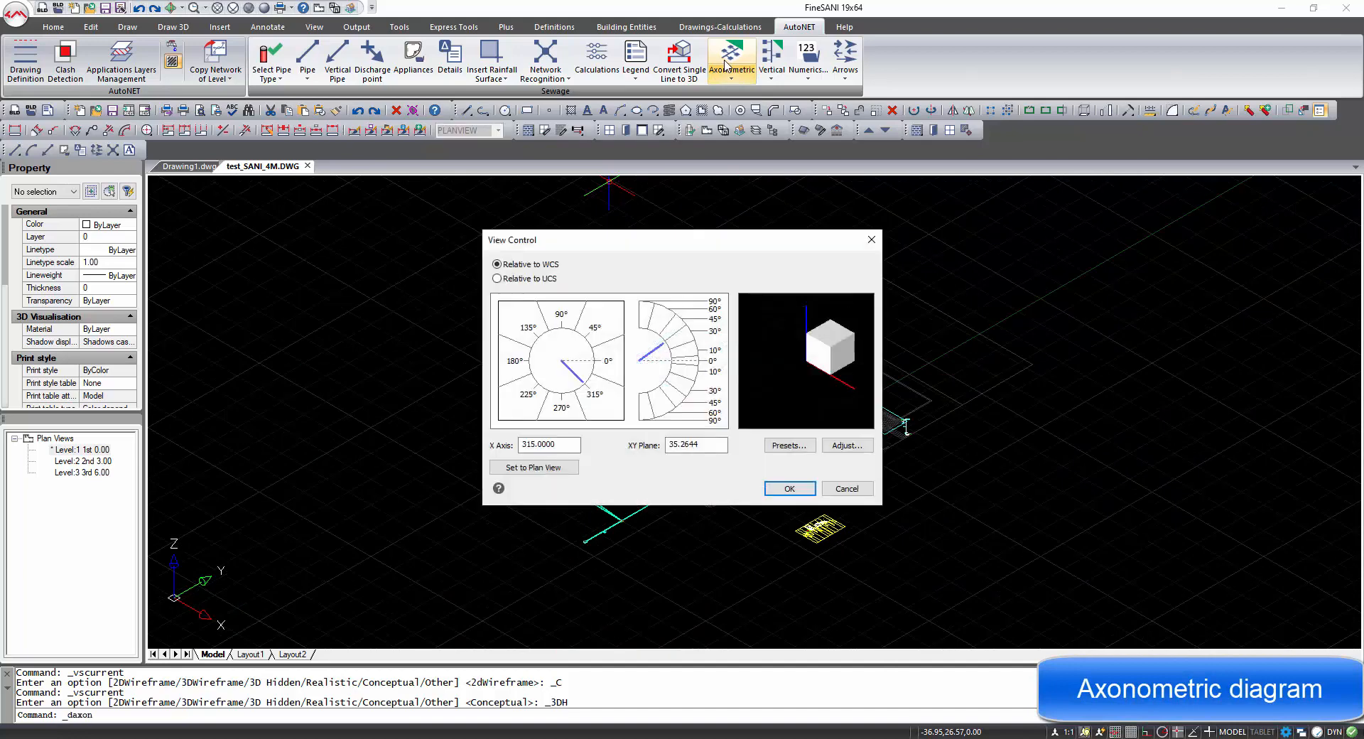
{"action": "left_click", "coordinate": [777, 488]}
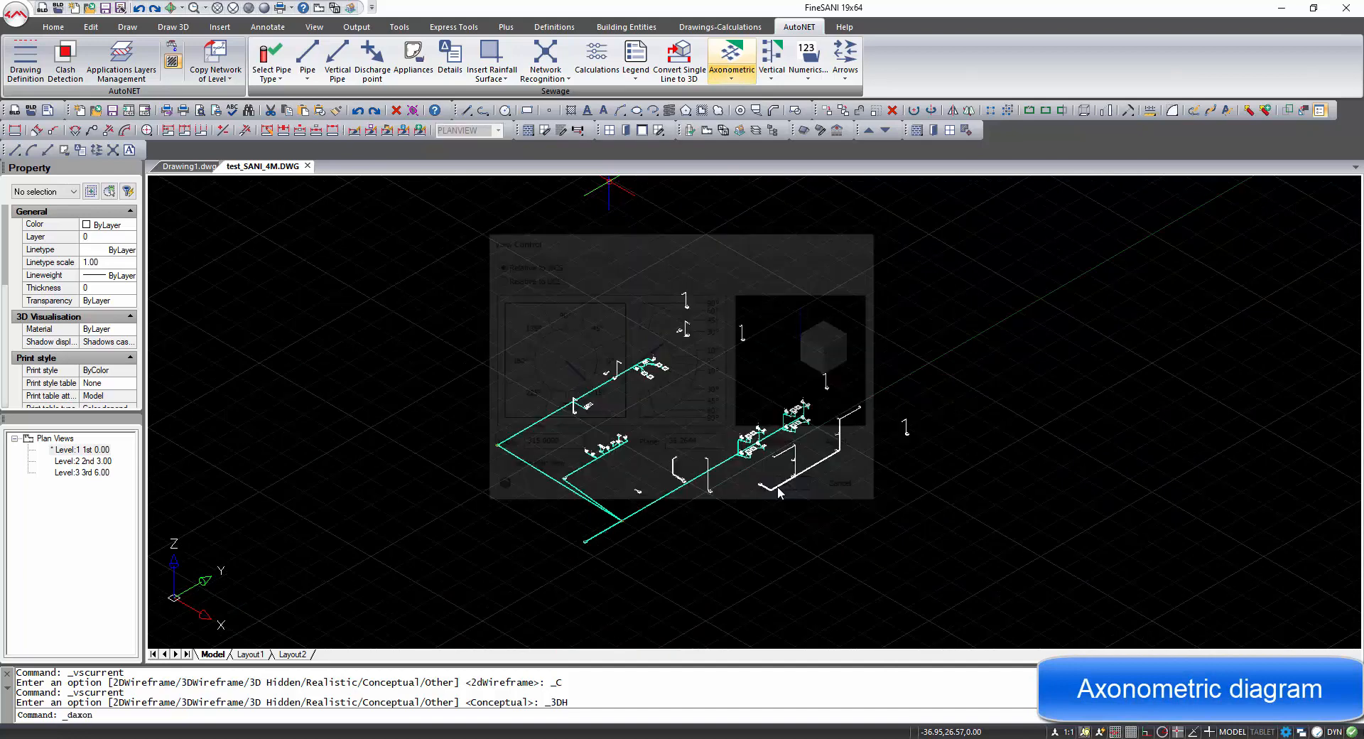
{"action": "left_click", "coordinate": [656, 397]}
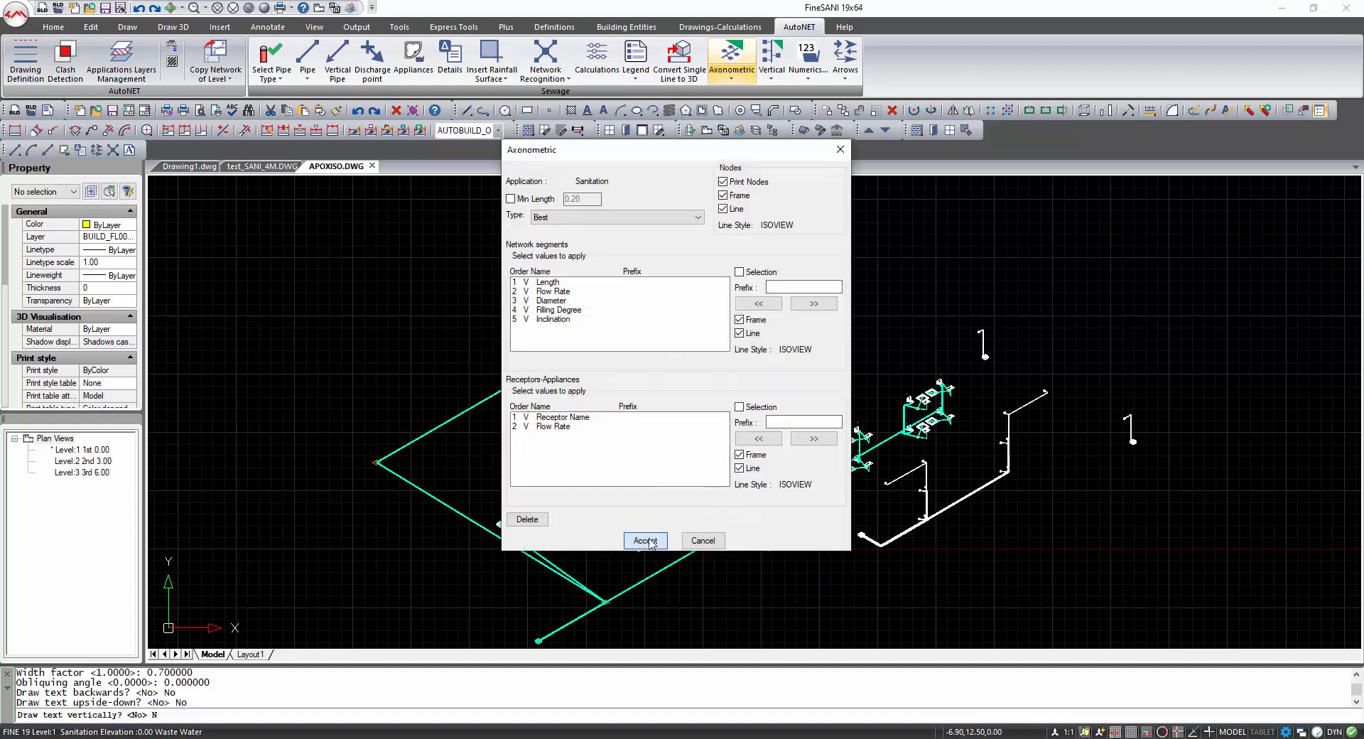
{"action": "left_click", "coordinate": [645, 541]}
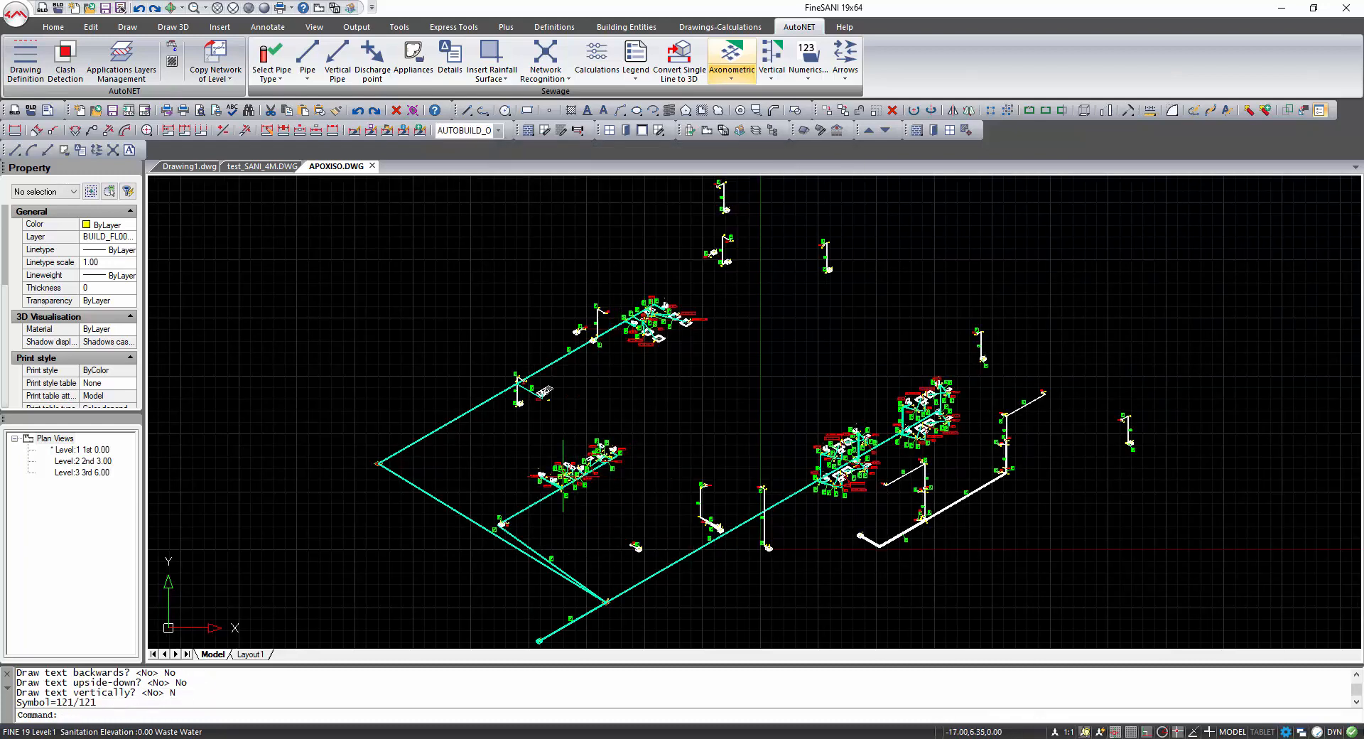
Inspect the axonometric diagram's pipe labels and appliances, including in Realistic visual style.
{"action": "scroll", "coordinate": [562, 476], "scroll_direction": "up", "scroll_amount": 6}
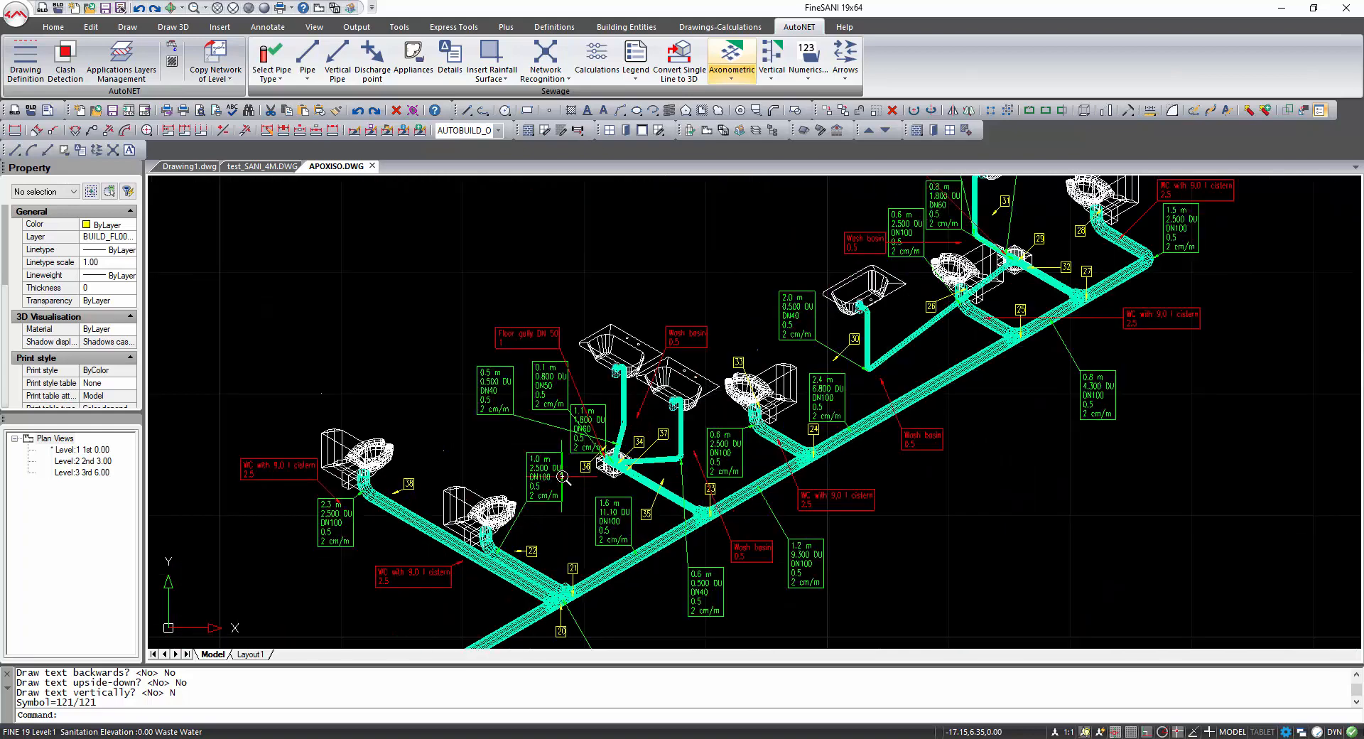
{"action": "scroll", "coordinate": [738, 322], "scroll_direction": "down", "scroll_amount": 2}
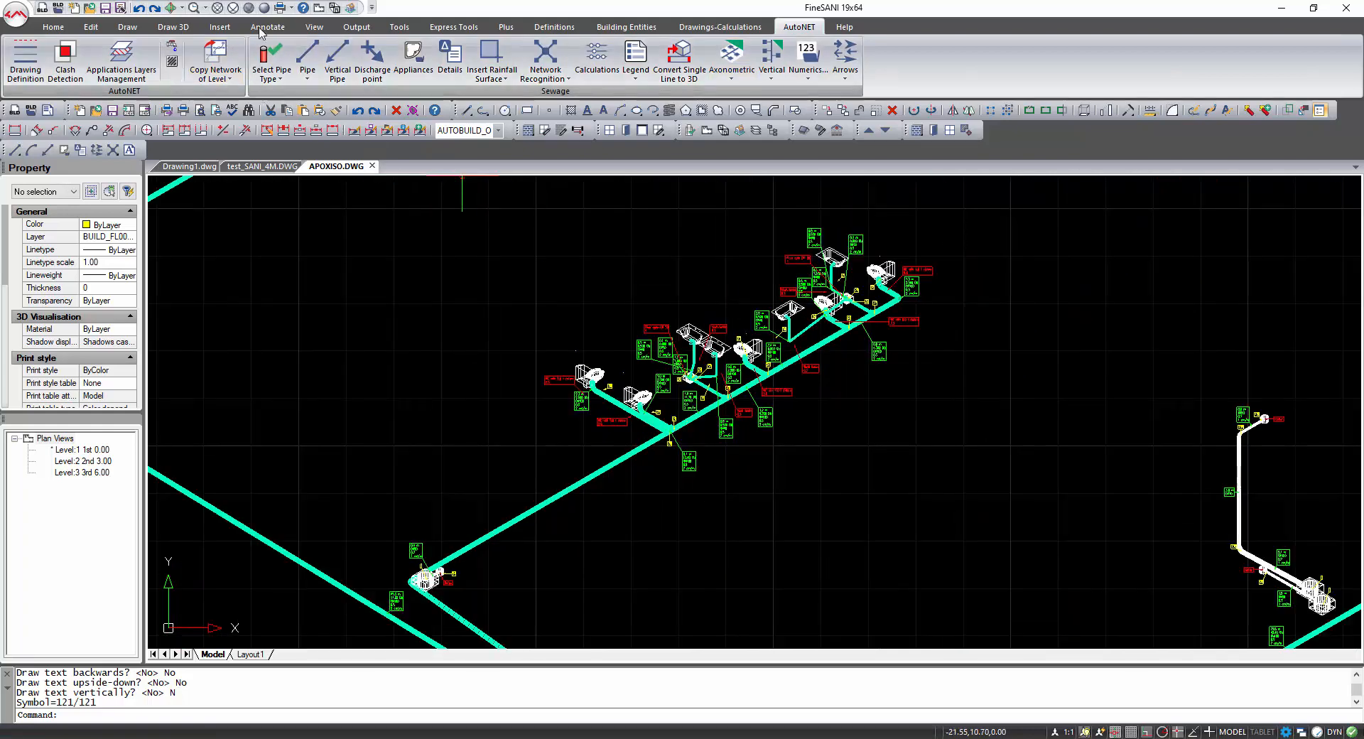
{"action": "left_click", "coordinate": [322, 107]}
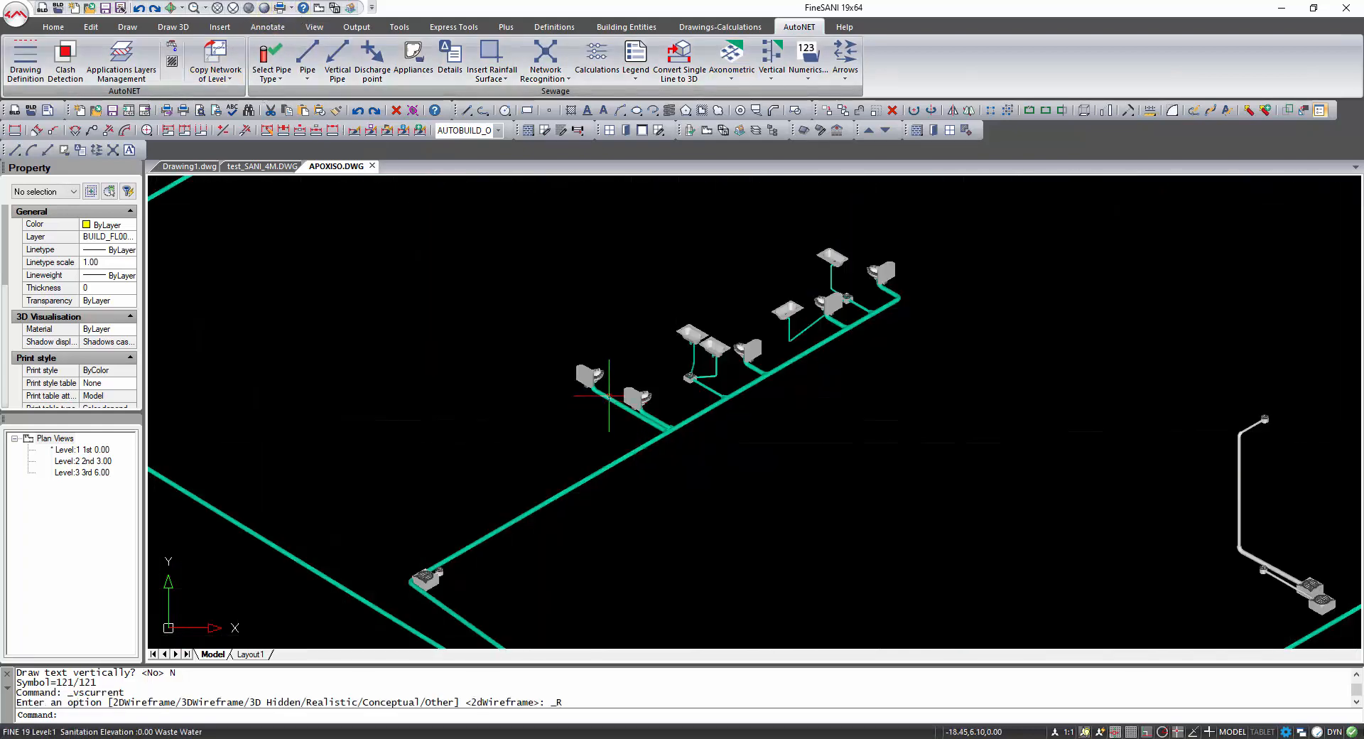
{"action": "scroll", "coordinate": [609, 395], "scroll_direction": "up", "scroll_amount": 3}
{"action": "scroll", "coordinate": [598, 386], "scroll_direction": "down", "scroll_amount": 6}
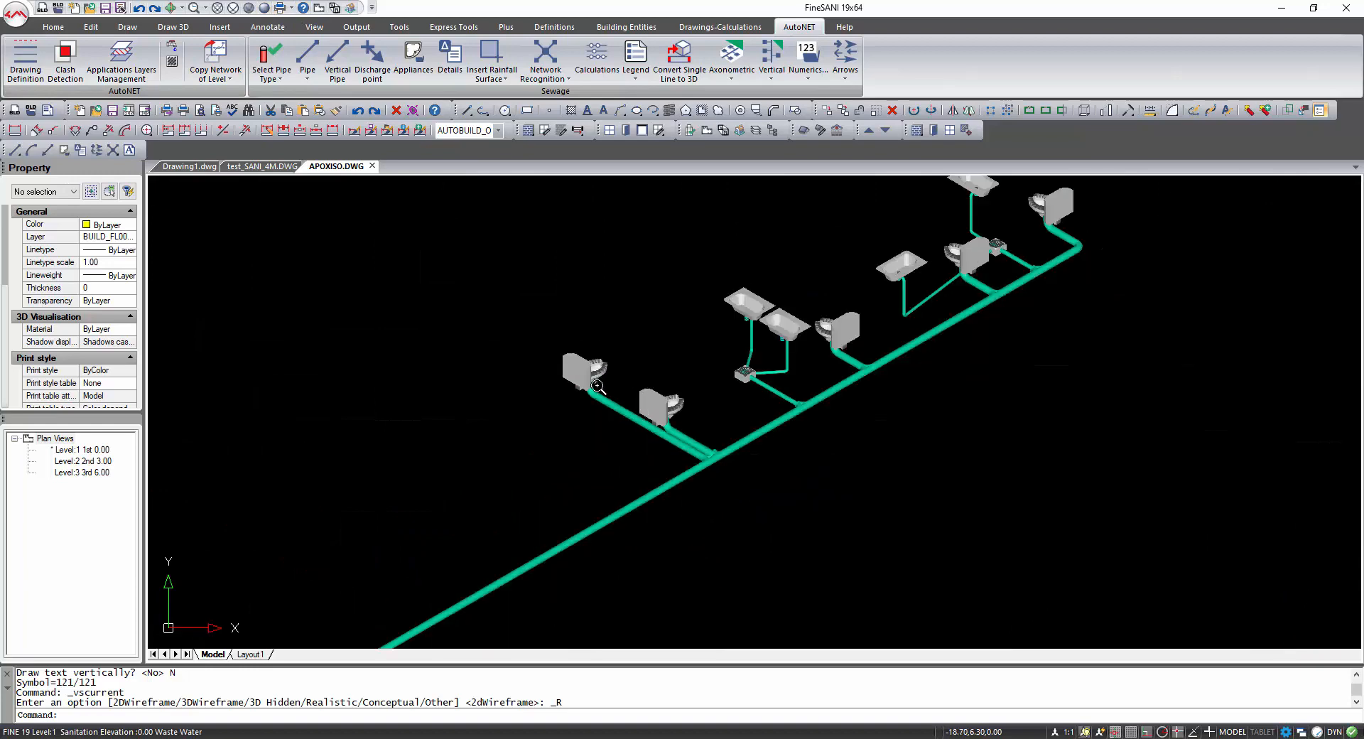
{"action": "scroll", "coordinate": [737, 453], "scroll_direction": "down", "scroll_amount": 3}
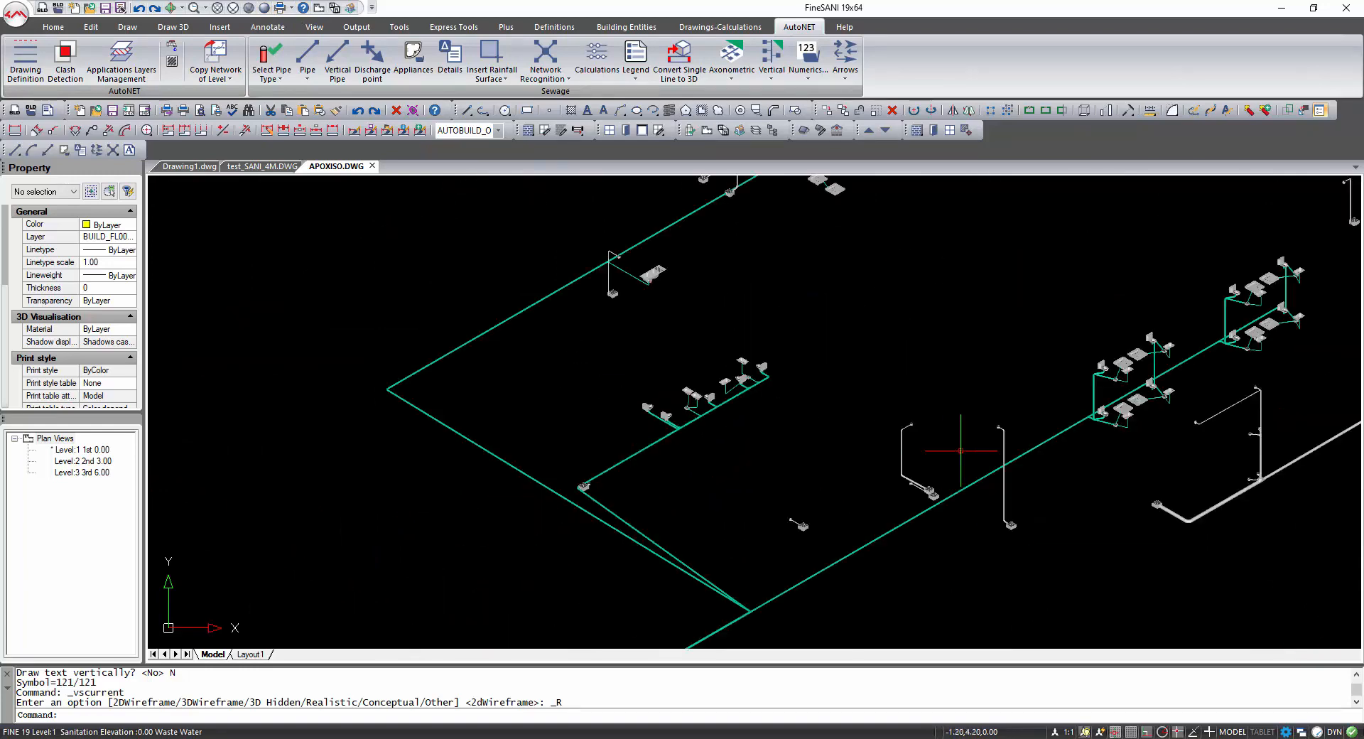
{"action": "middle_click_drag", "start_coordinate": [1023, 417], "coordinate": [930, 445]}
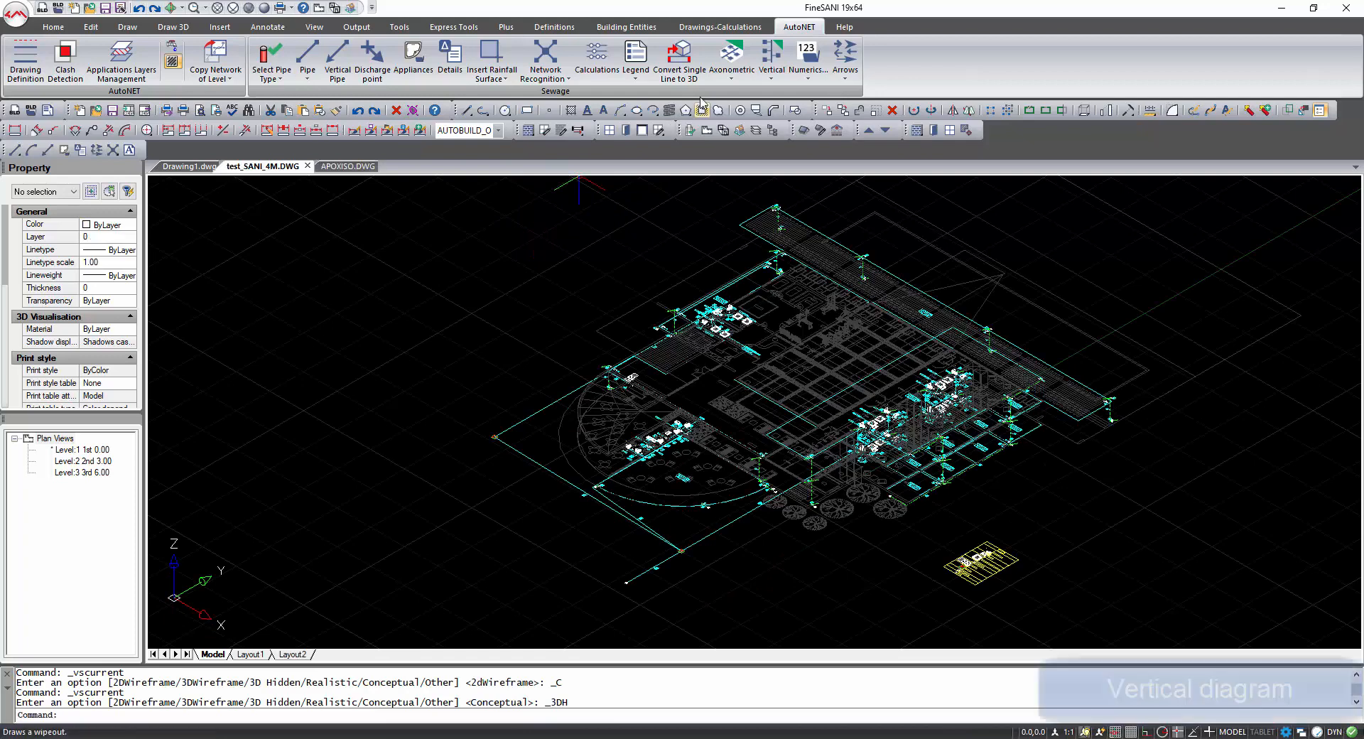
Generate the vertical sewage diagram drawing from the stored calculation results.
{"action": "left_click", "coordinate": [770, 69]}
{"action": "left_click", "coordinate": [799, 102]}
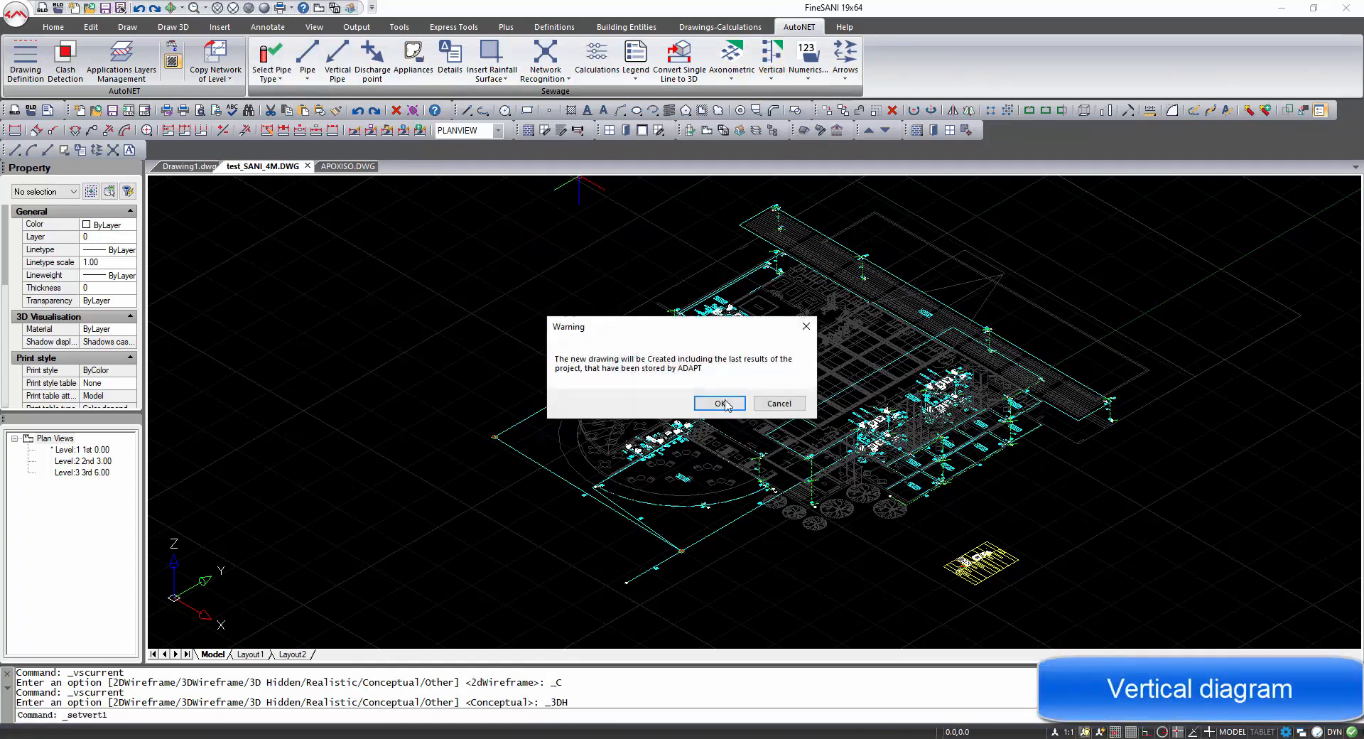
{"action": "left_click", "coordinate": [721, 403]}
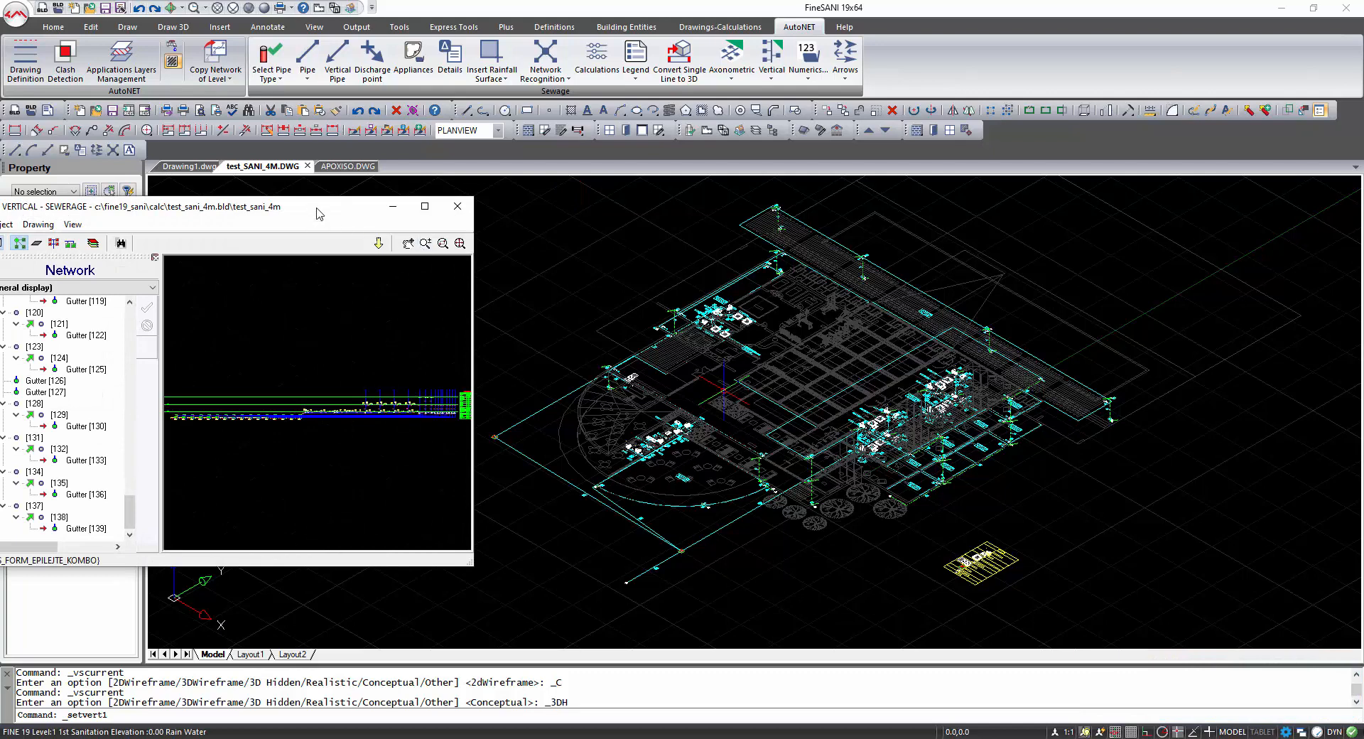
{"action": "left_click_drag", "start_coordinate": [319, 214], "coordinate": [514, 224]}
{"action": "left_click", "coordinate": [652, 209]}
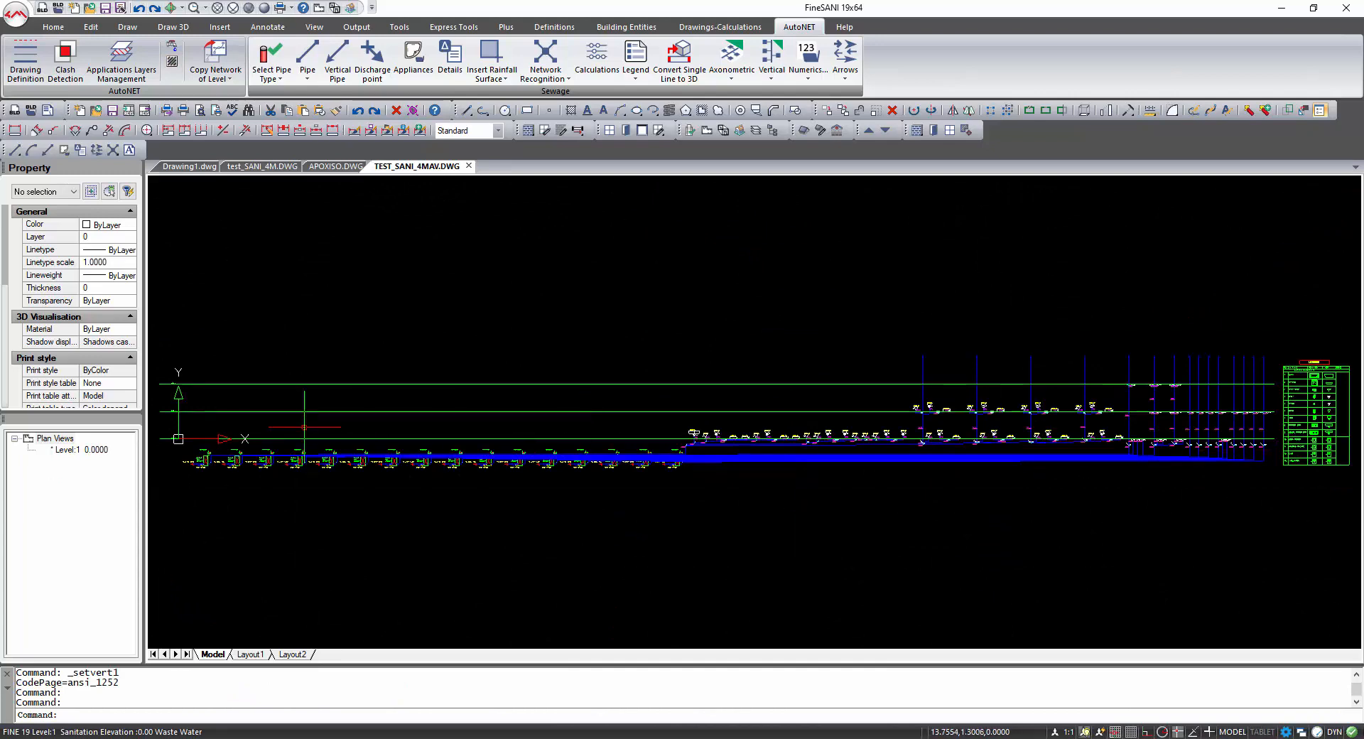
Examine the vertical diagram's levels, pipe labels and legend.
{"action": "scroll", "coordinate": [217, 461], "scroll_direction": "up", "scroll_amount": 5}
{"action": "mouse_move", "coordinate": [231, 458]}
{"action": "middle_mouse_down"}
{"action": "mouse_move", "coordinate": [639, 477]}
{"action": "mouse_move", "coordinate": [264, 450]}
{"action": "middle_mouse_up"}
{"action": "middle_click_drag", "start_coordinate": [1072, 453], "coordinate": [765, 469]}
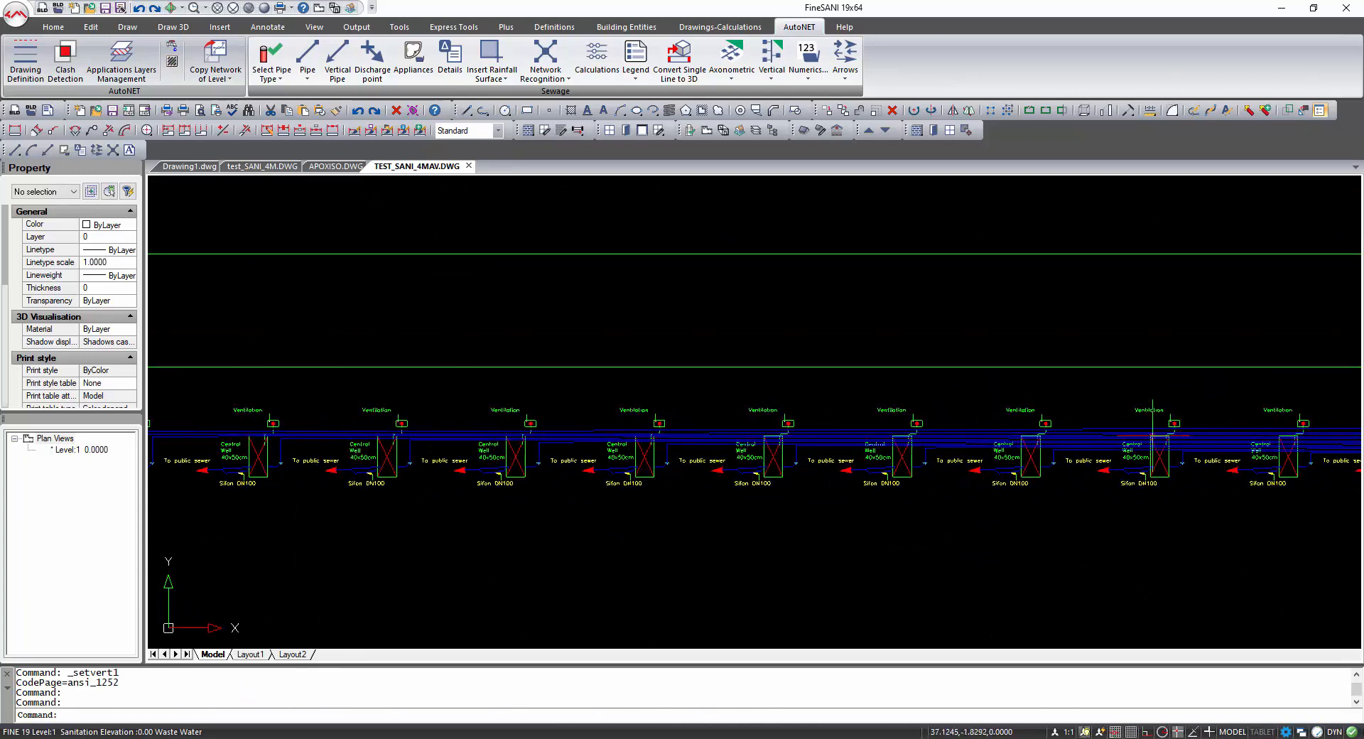
{"action": "middle_click_drag", "start_coordinate": [1149, 453], "coordinate": [821, 432]}
{"action": "scroll", "coordinate": [821, 431], "scroll_direction": "down", "scroll_amount": 2}
{"action": "middle_click_drag", "start_coordinate": [1159, 429], "coordinate": [783, 421]}
{"action": "mouse_move", "coordinate": [1115, 419]}
{"action": "middle_mouse_down"}
{"action": "mouse_move", "coordinate": [926, 465]}
{"action": "mouse_move", "coordinate": [734, 543]}
{"action": "middle_mouse_up"}
{"action": "middle_click_drag", "start_coordinate": [1164, 483], "coordinate": [711, 459]}
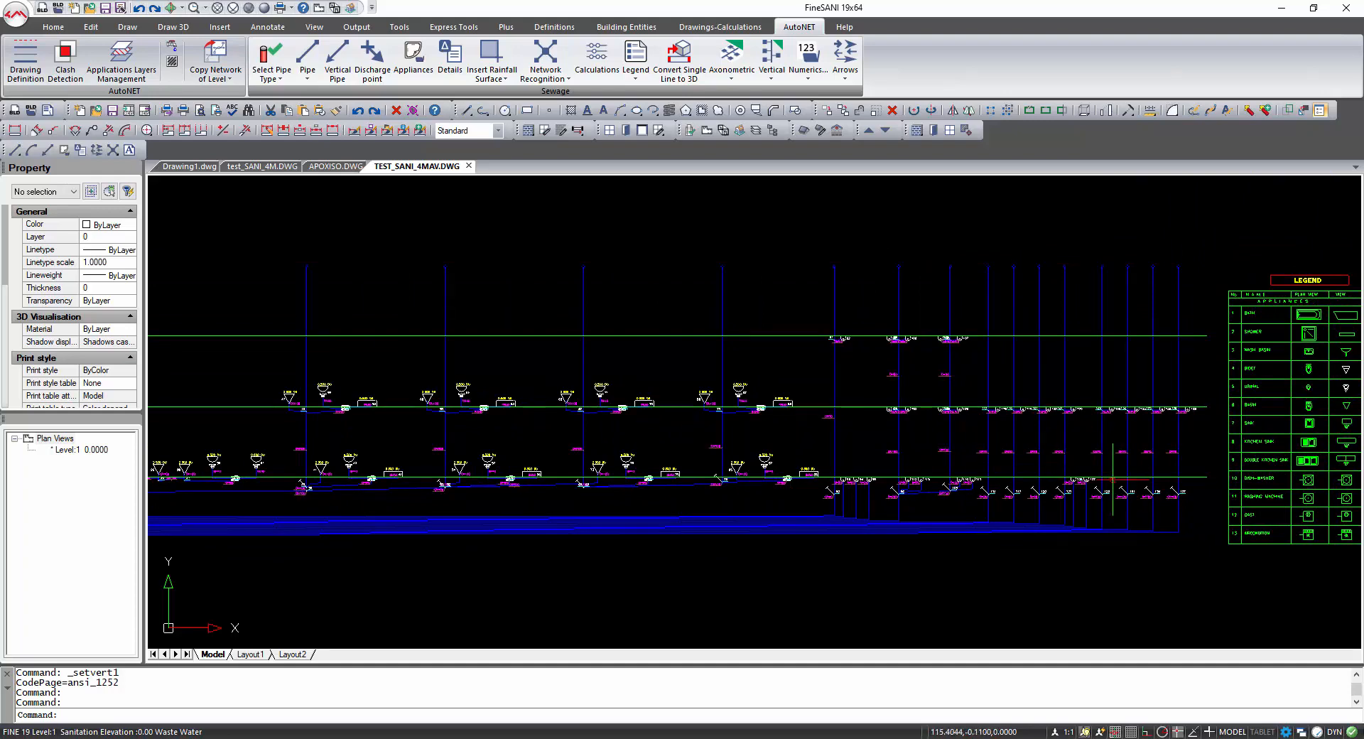
{"action": "scroll", "coordinate": [1113, 479], "scroll_direction": "up", "scroll_amount": 2}
{"action": "middle_click_drag", "start_coordinate": [1045, 382], "coordinate": [1023, 467]}
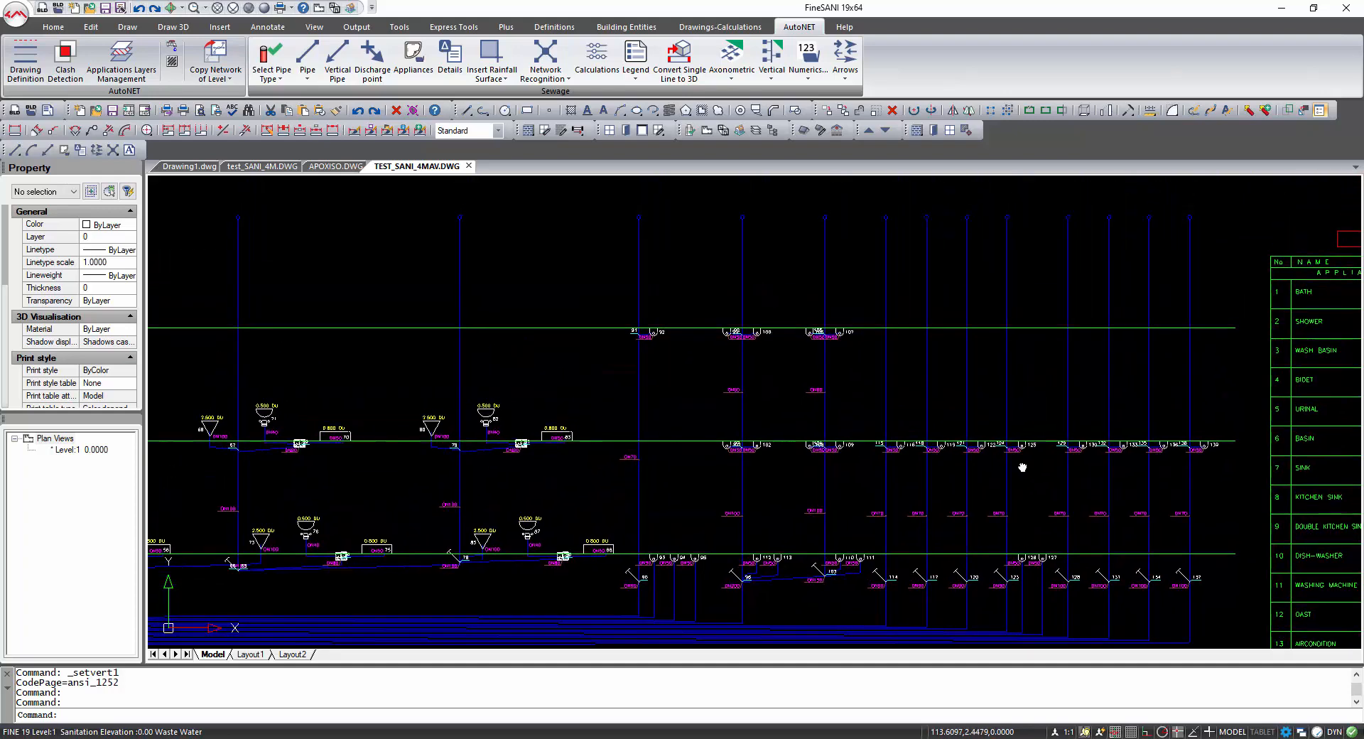
{"action": "middle_click_drag", "start_coordinate": [1194, 462], "coordinate": [813, 420]}
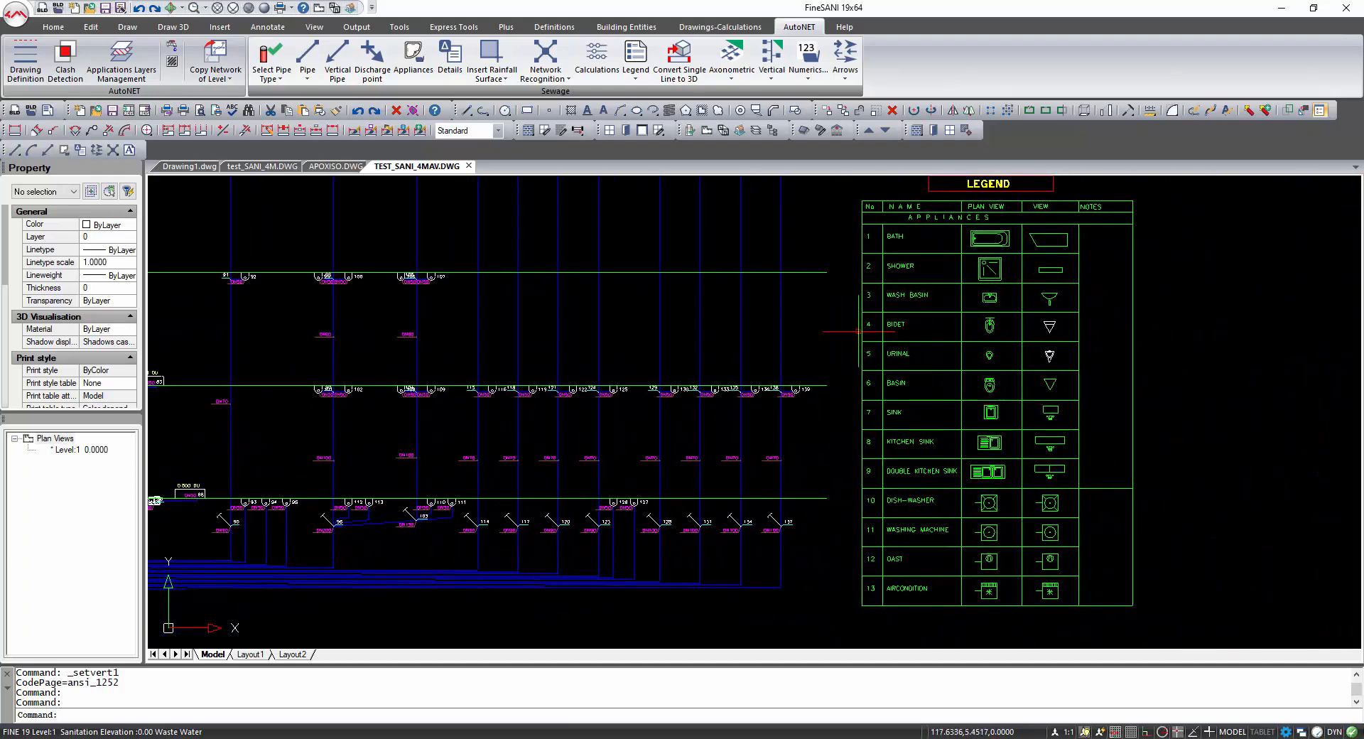
Return to the hotel drawing and restore its plan view.
{"action": "left_click", "coordinate": [253, 163]}
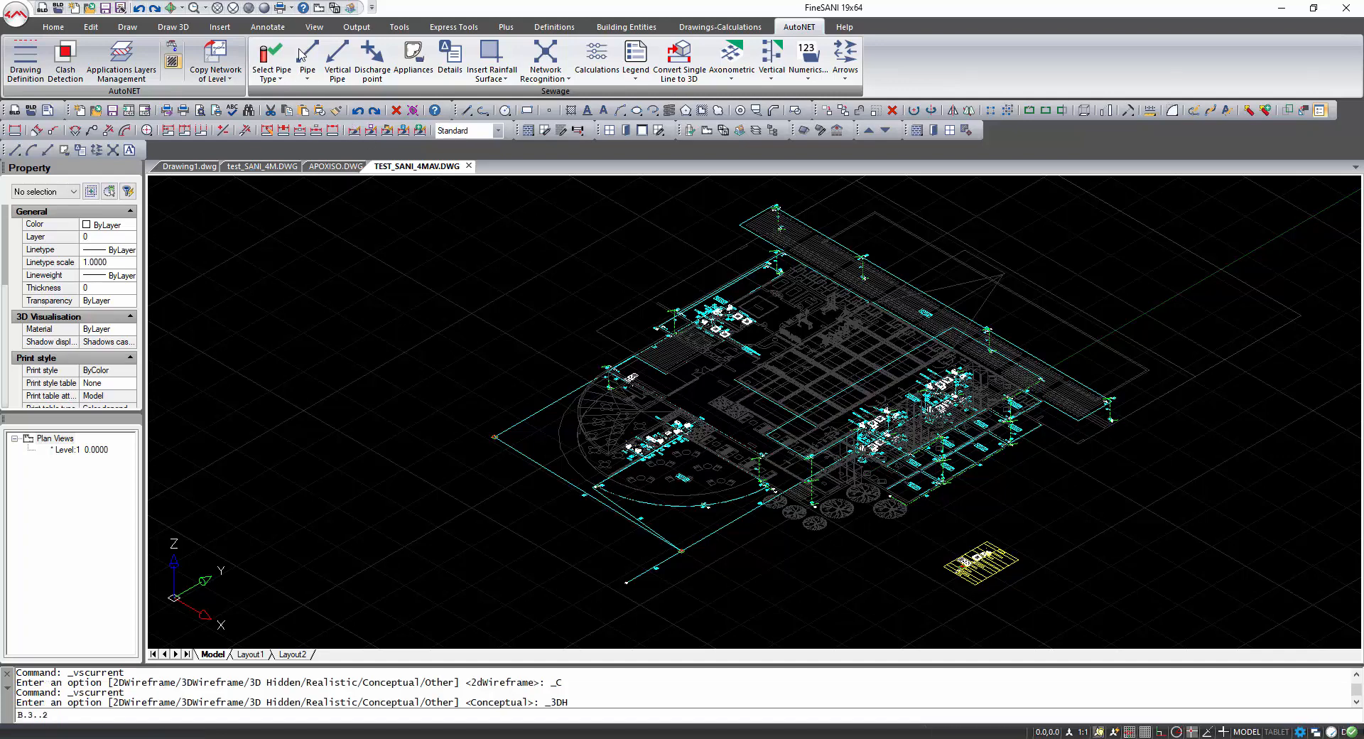
{"action": "left_click", "coordinate": [262, 166]}
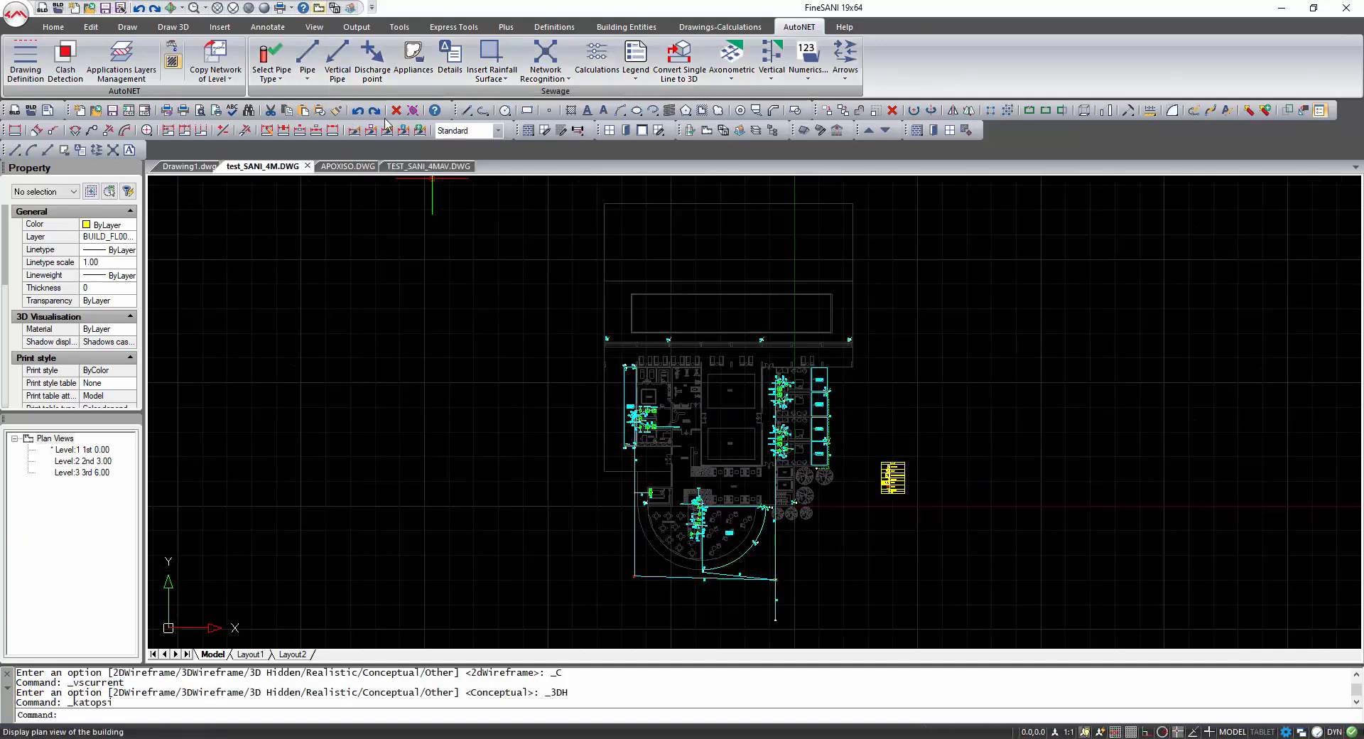